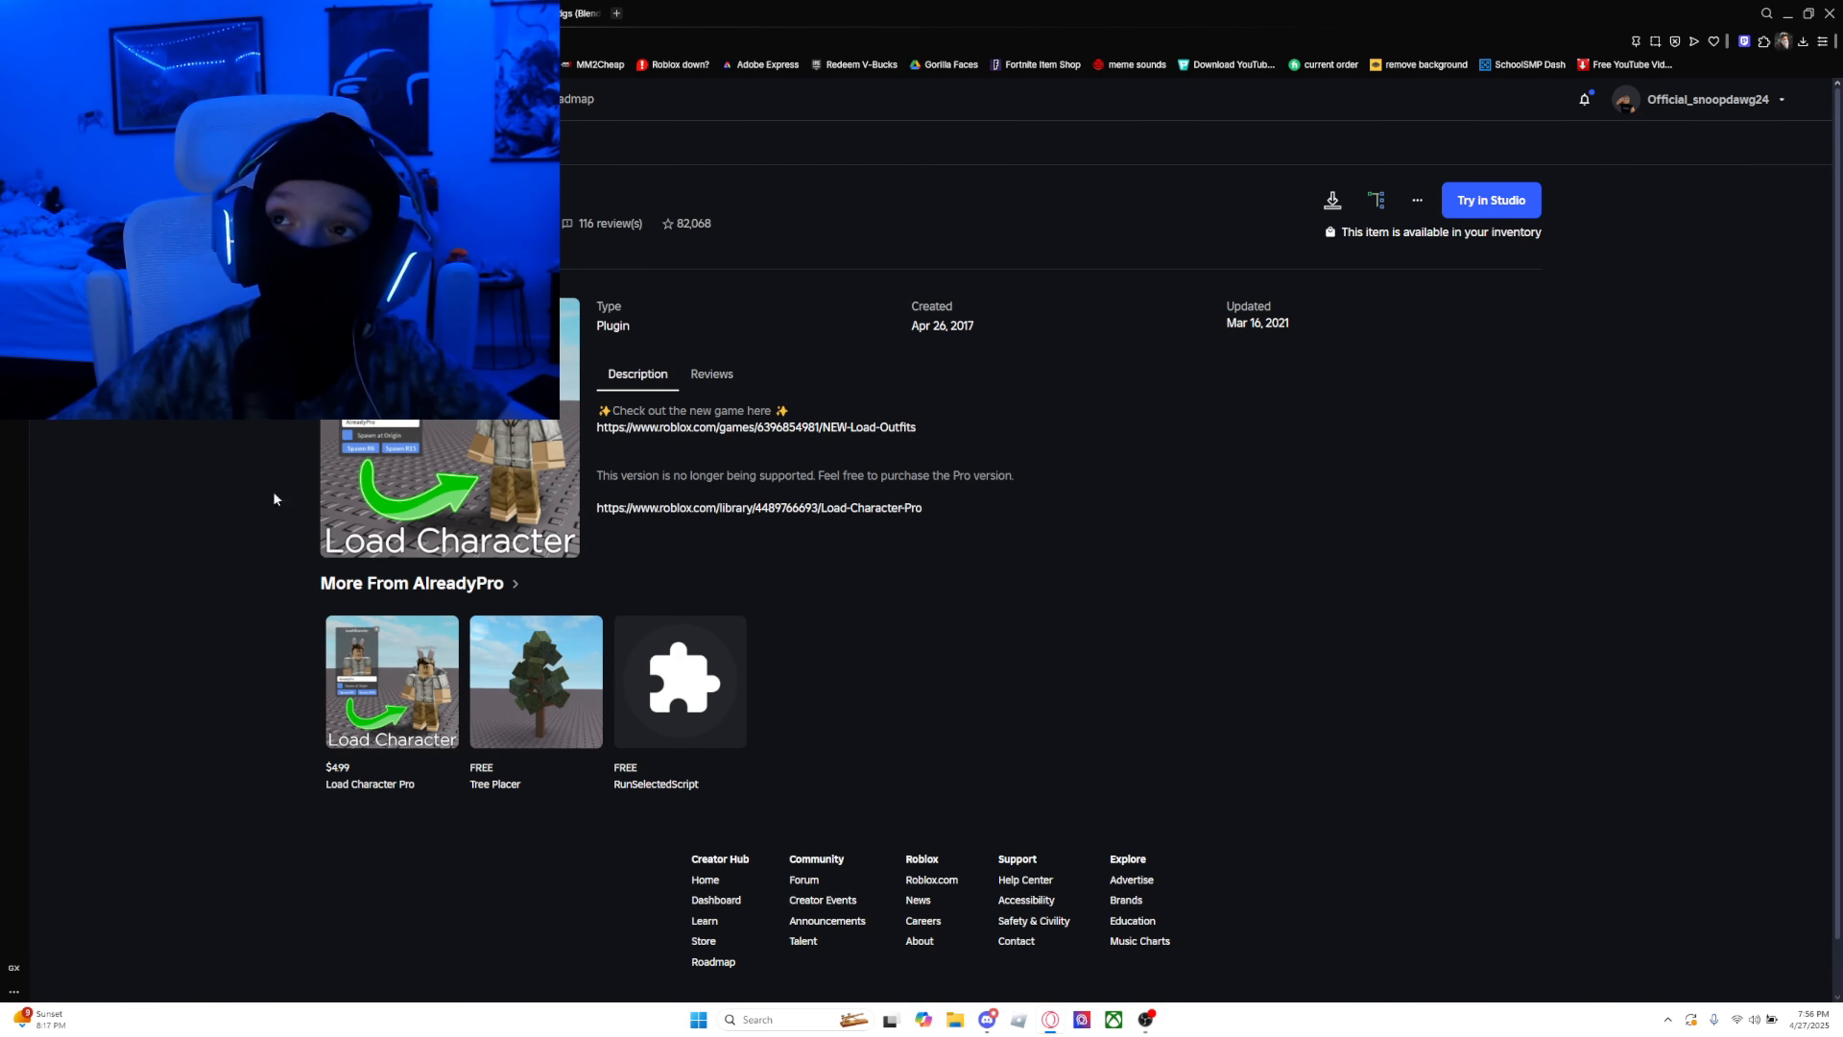
Step: Go to the Plugins section of the Roblox Creator Hub store in a new browser tab
key(ctrl+t)
click(637, 224)
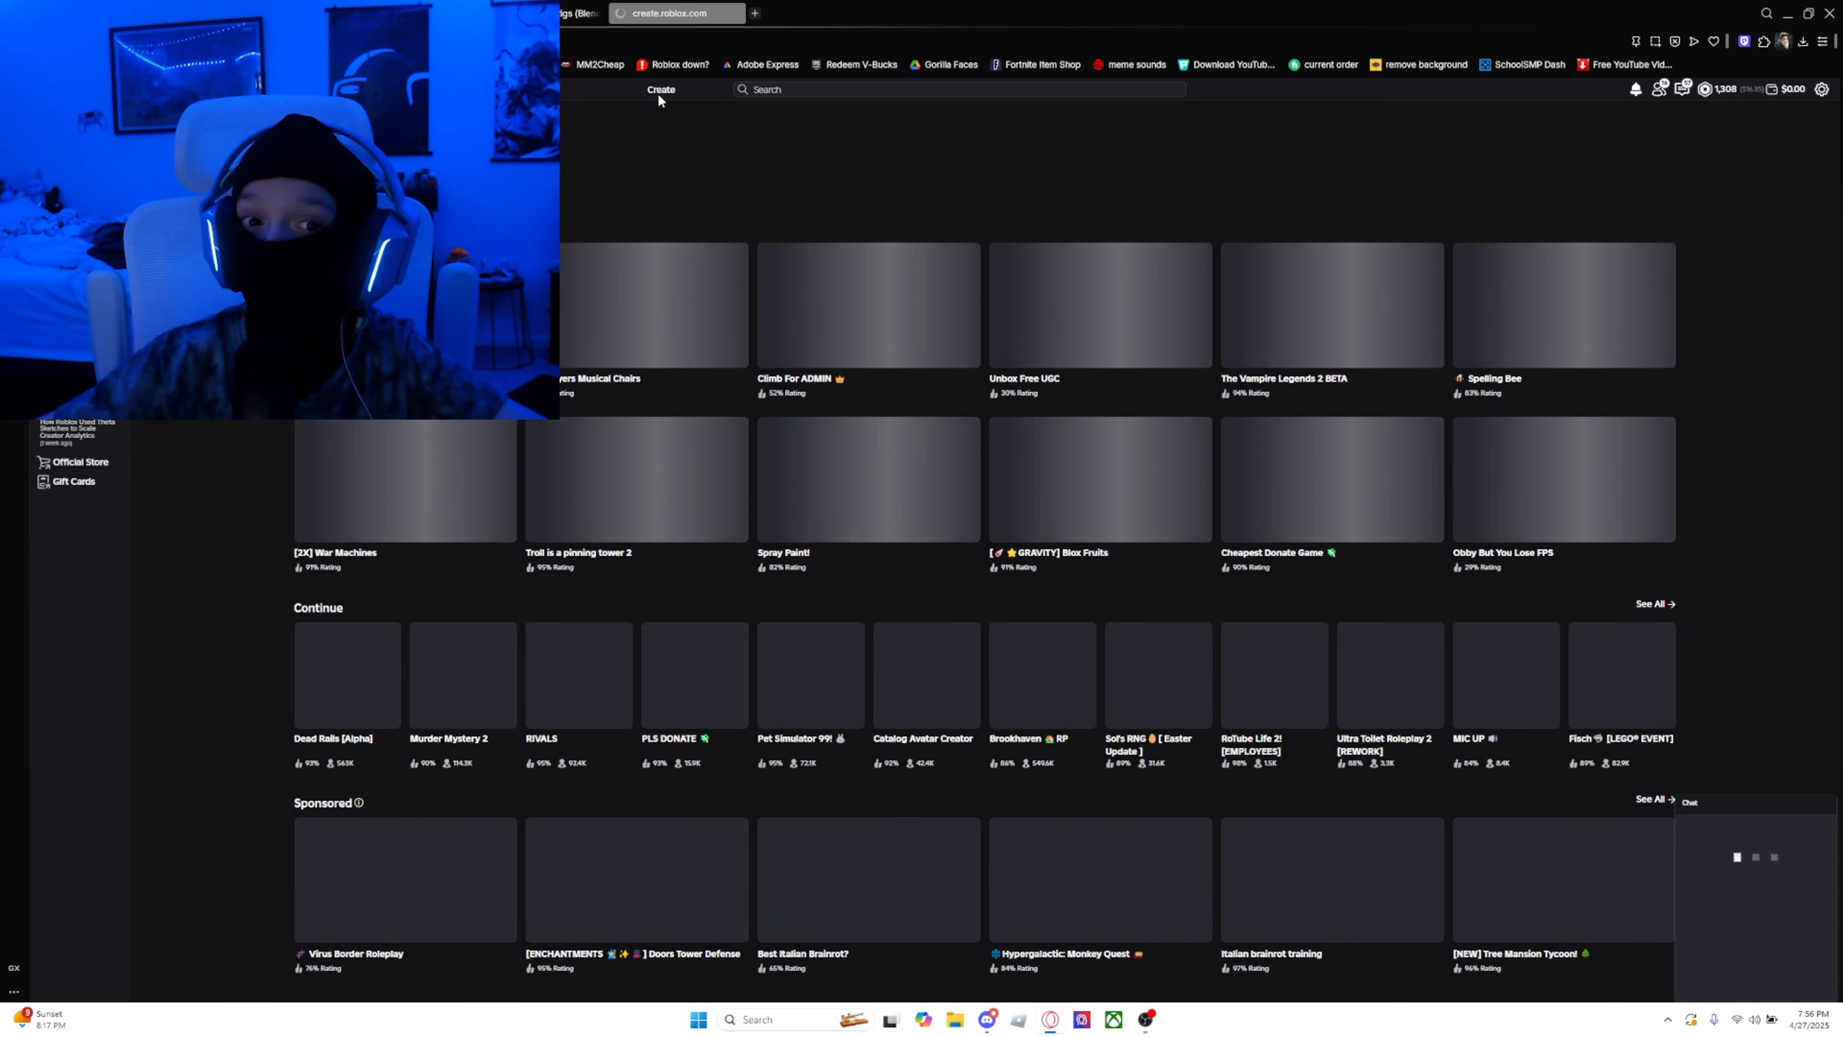
click(660, 90)
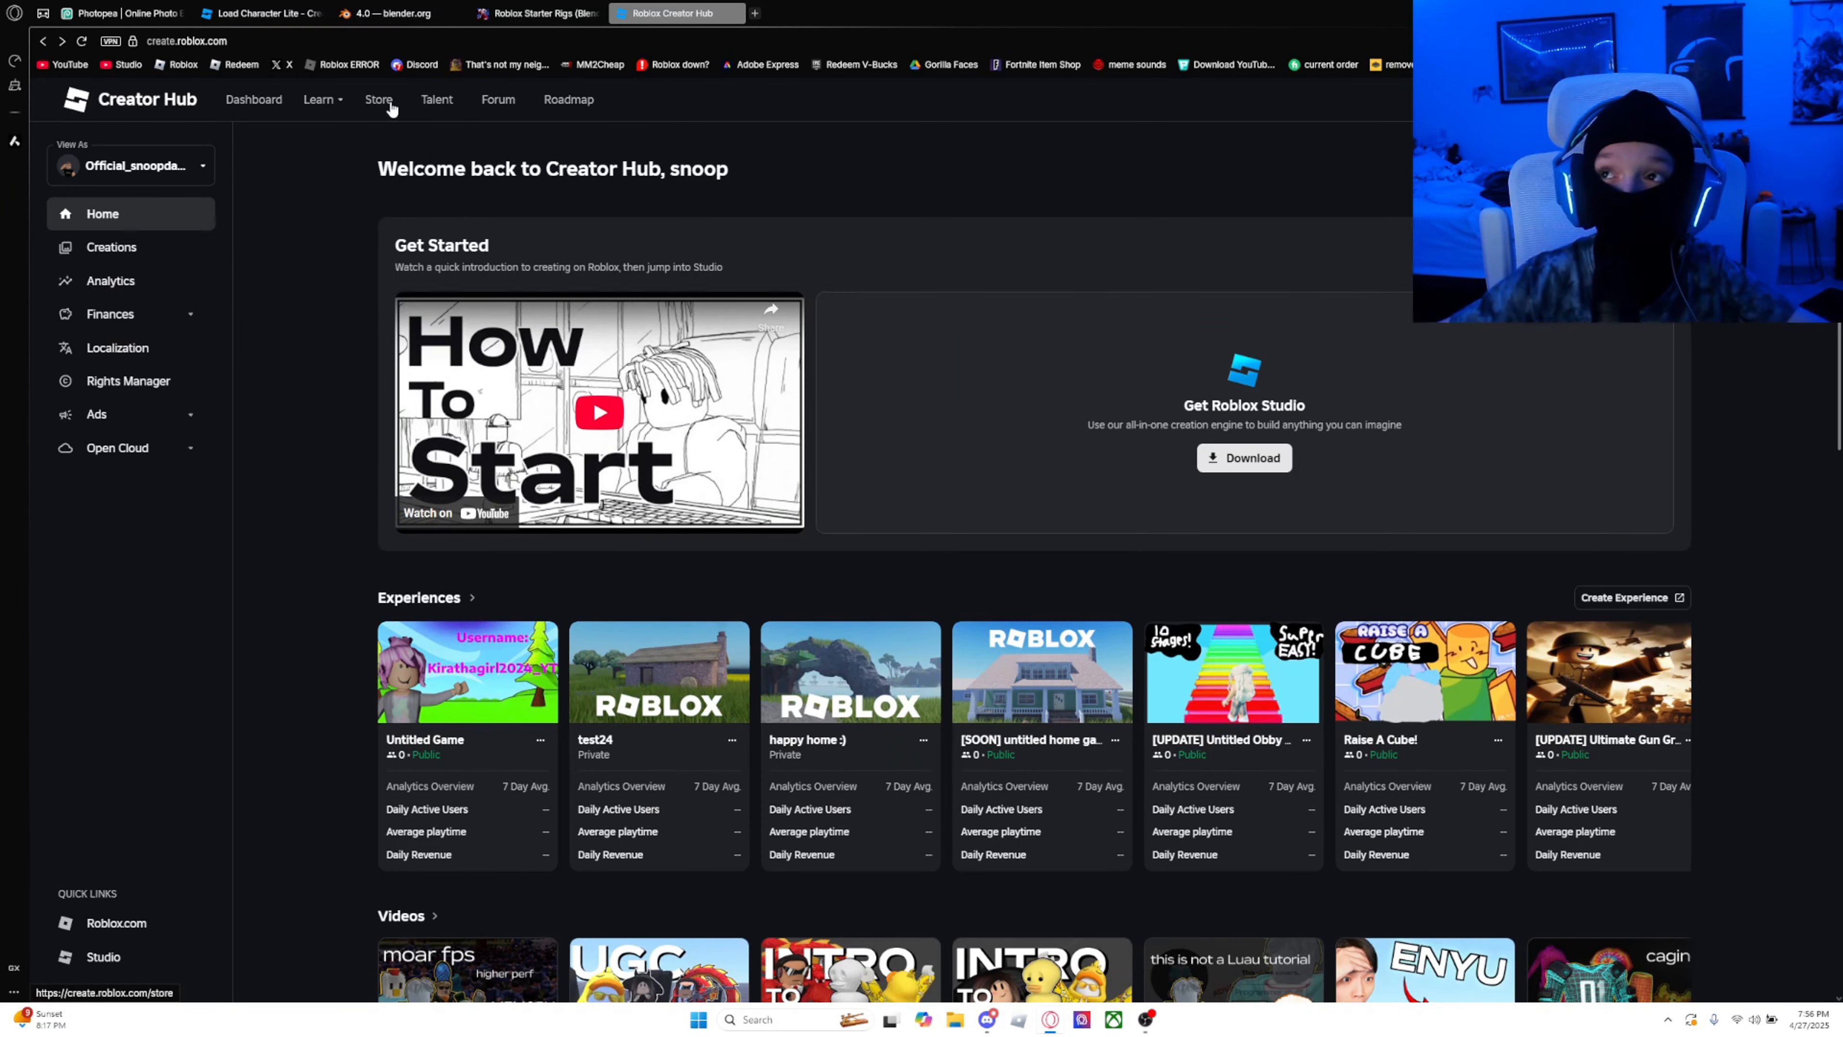
click(384, 99)
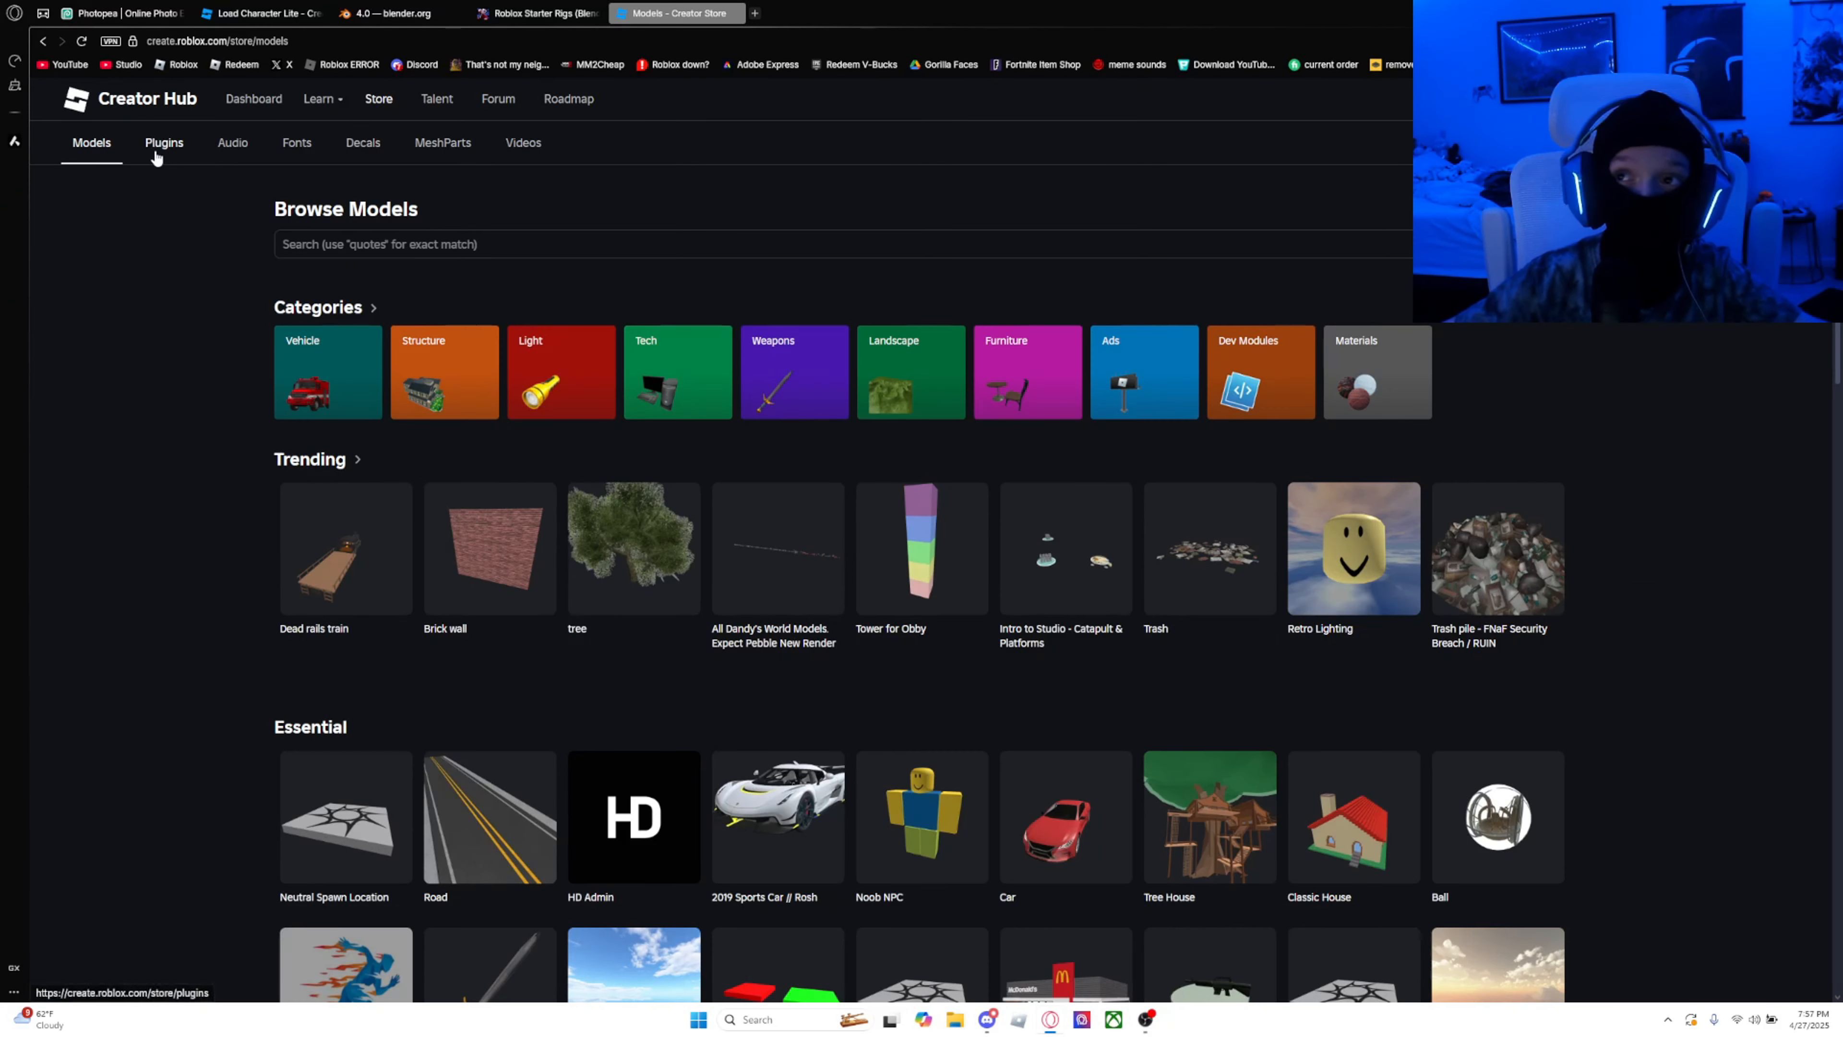
click(164, 143)
Step: Search the plugins for "load character lite" and open the Load Character Lite plugin to try it in Studio
click(457, 234)
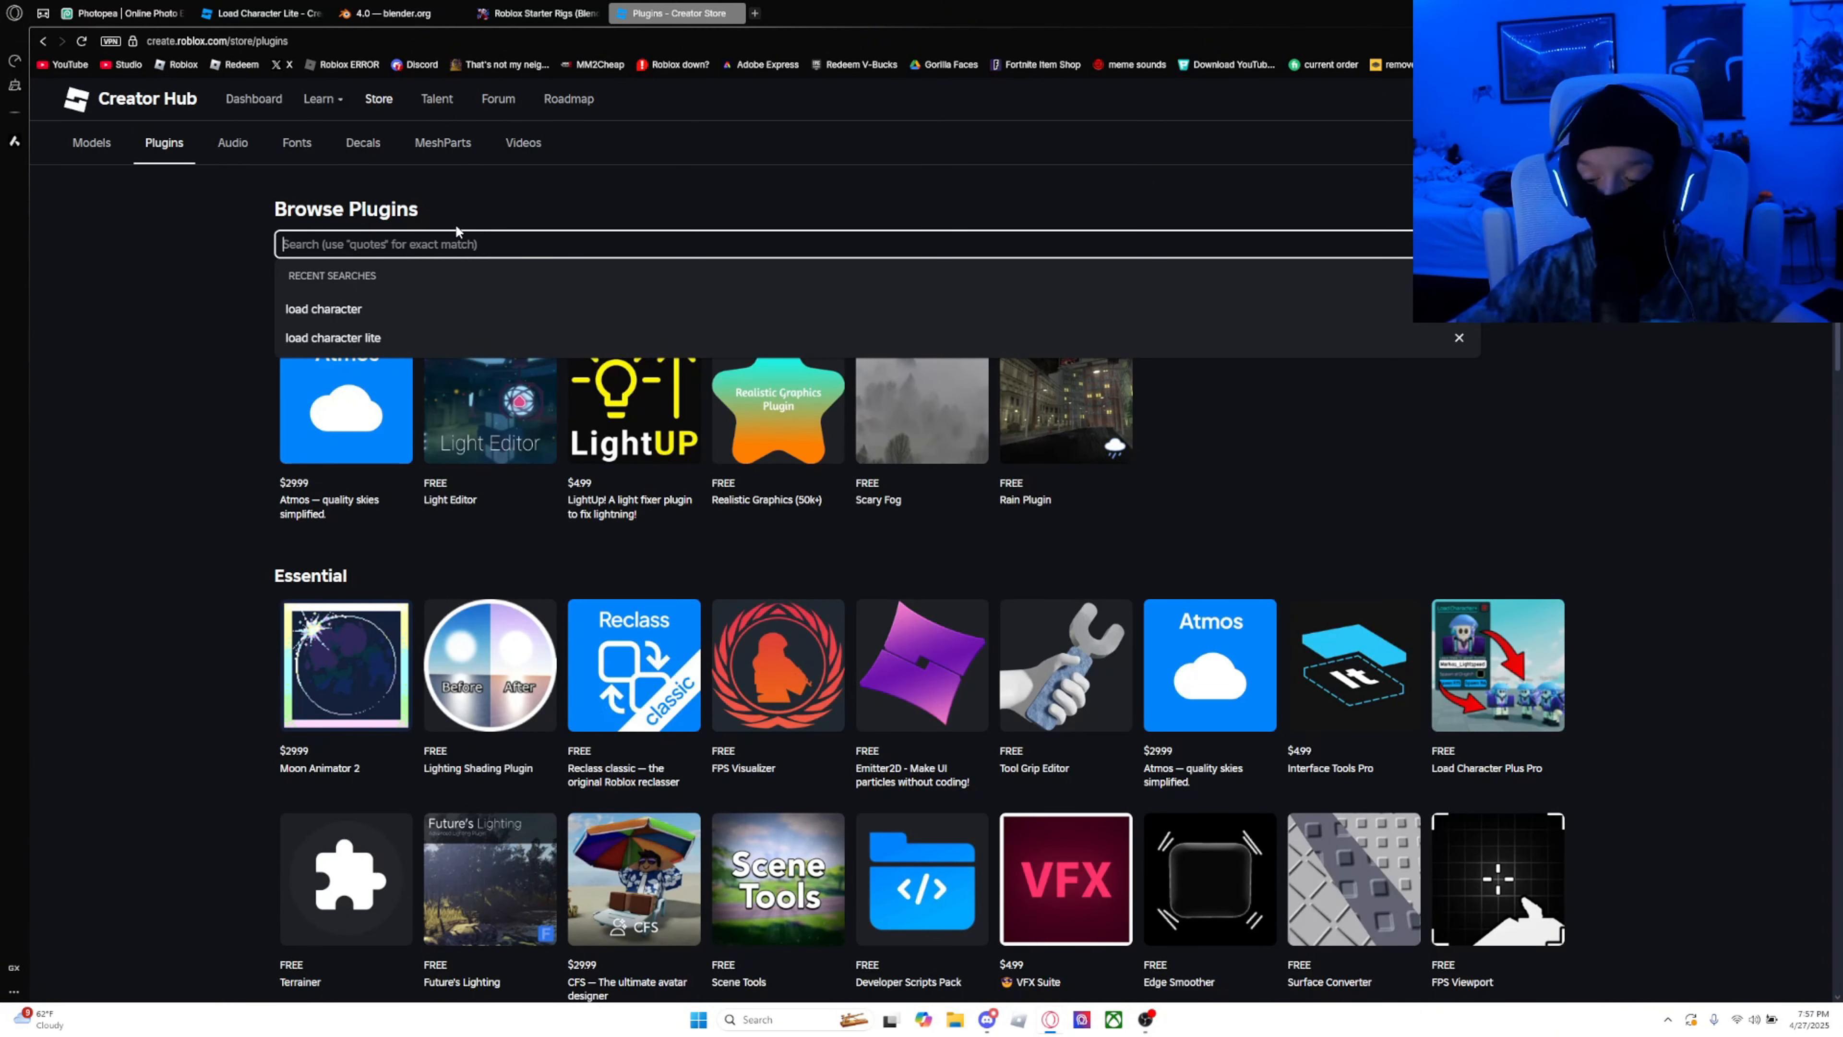
text(load cha)
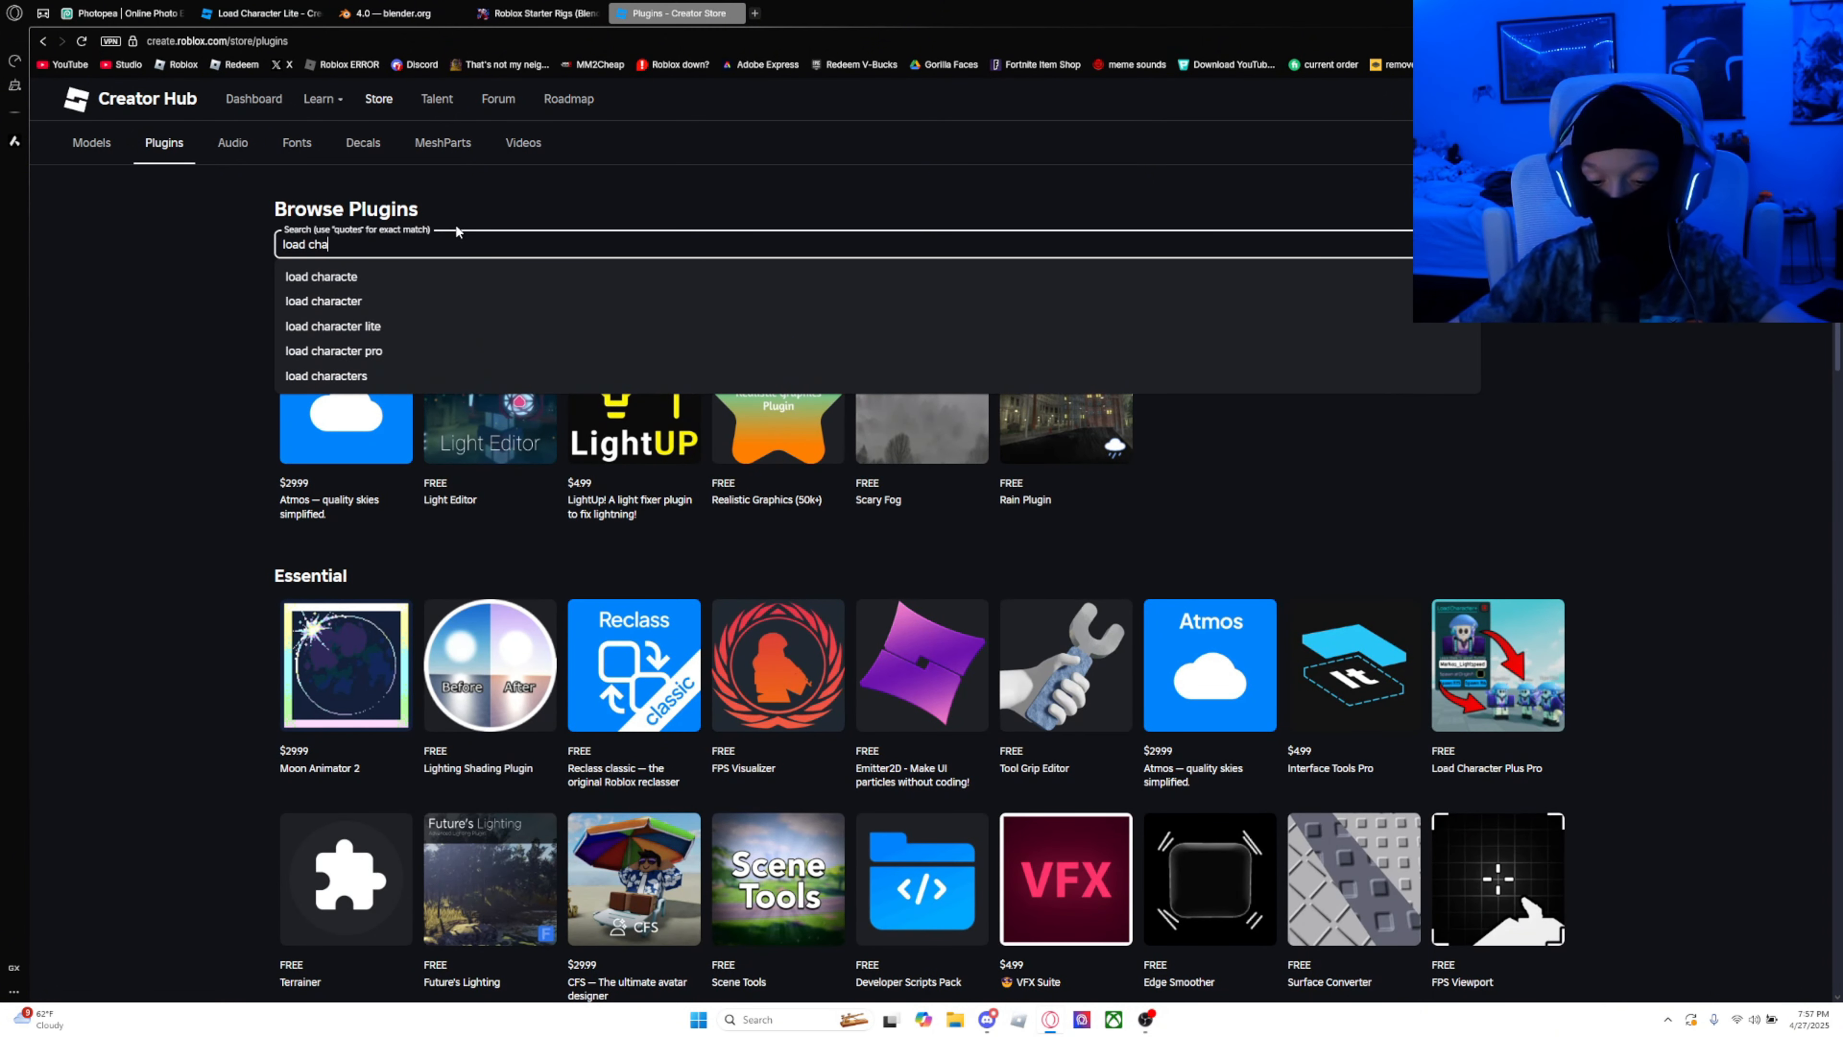
text(ract)
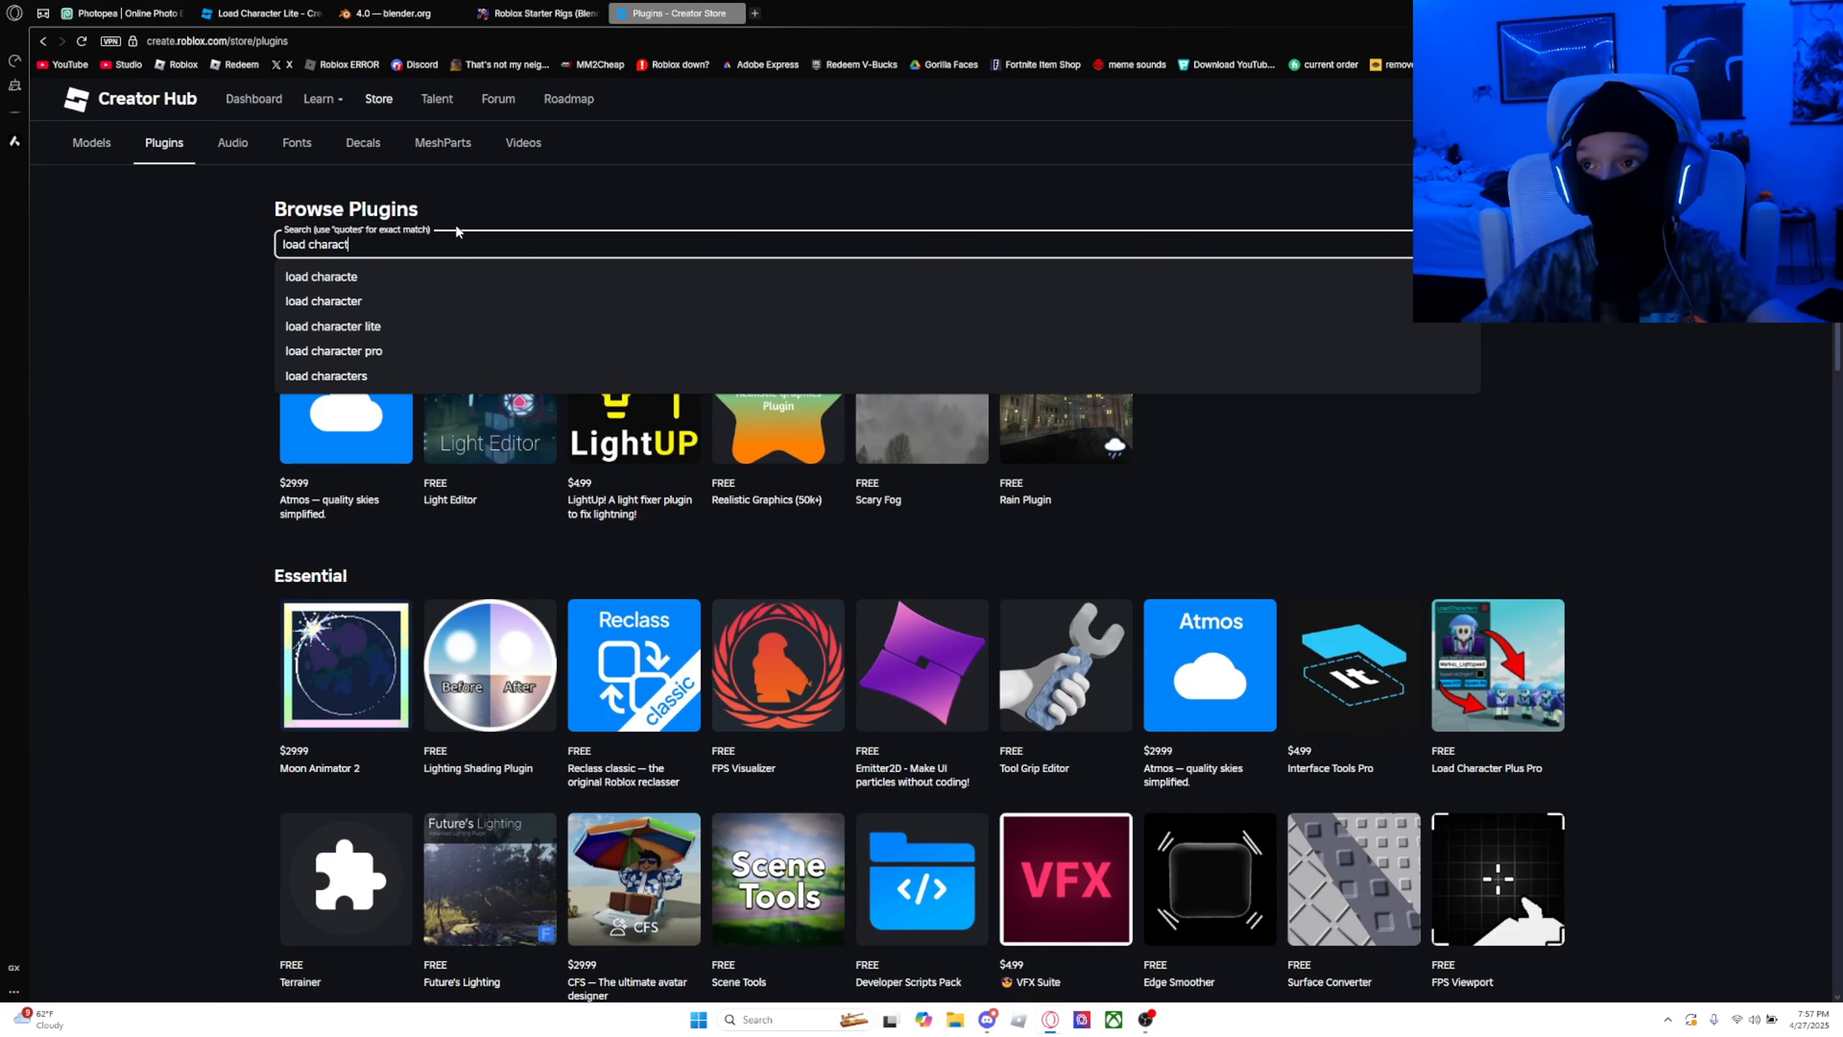
text(er lite)
key(Return)
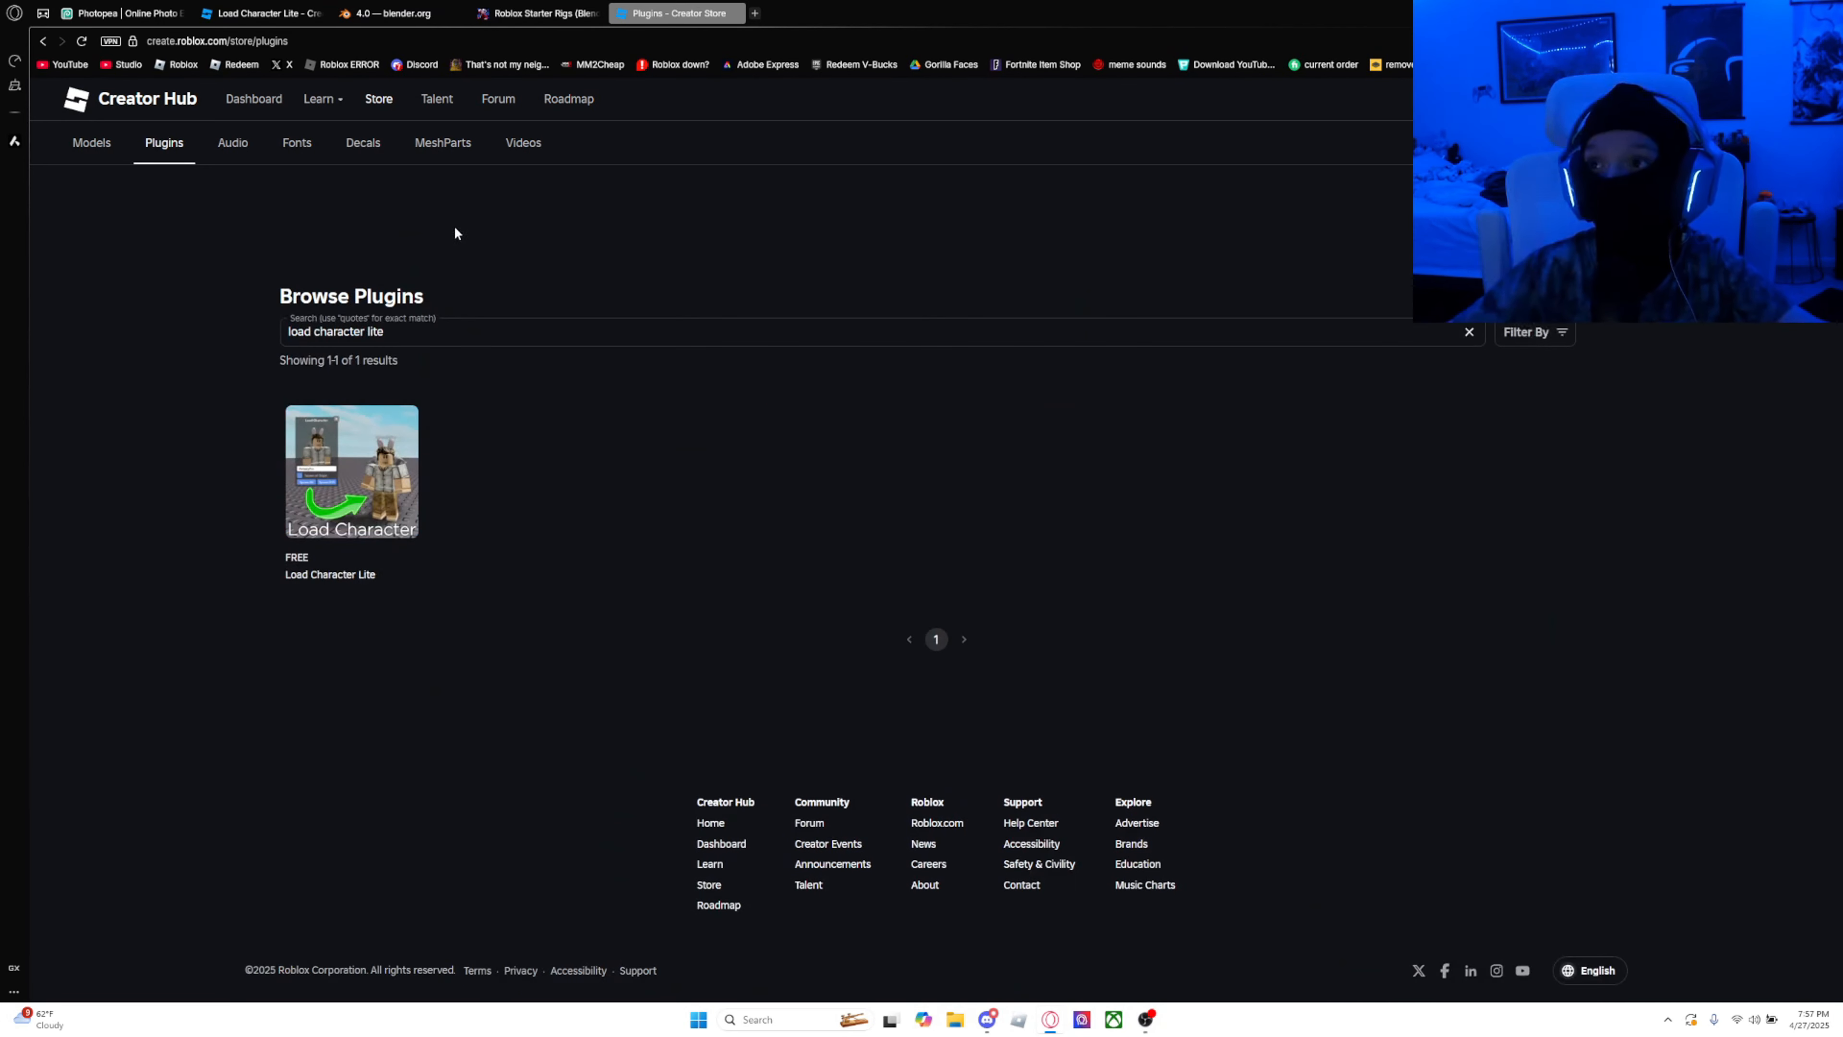
click(347, 465)
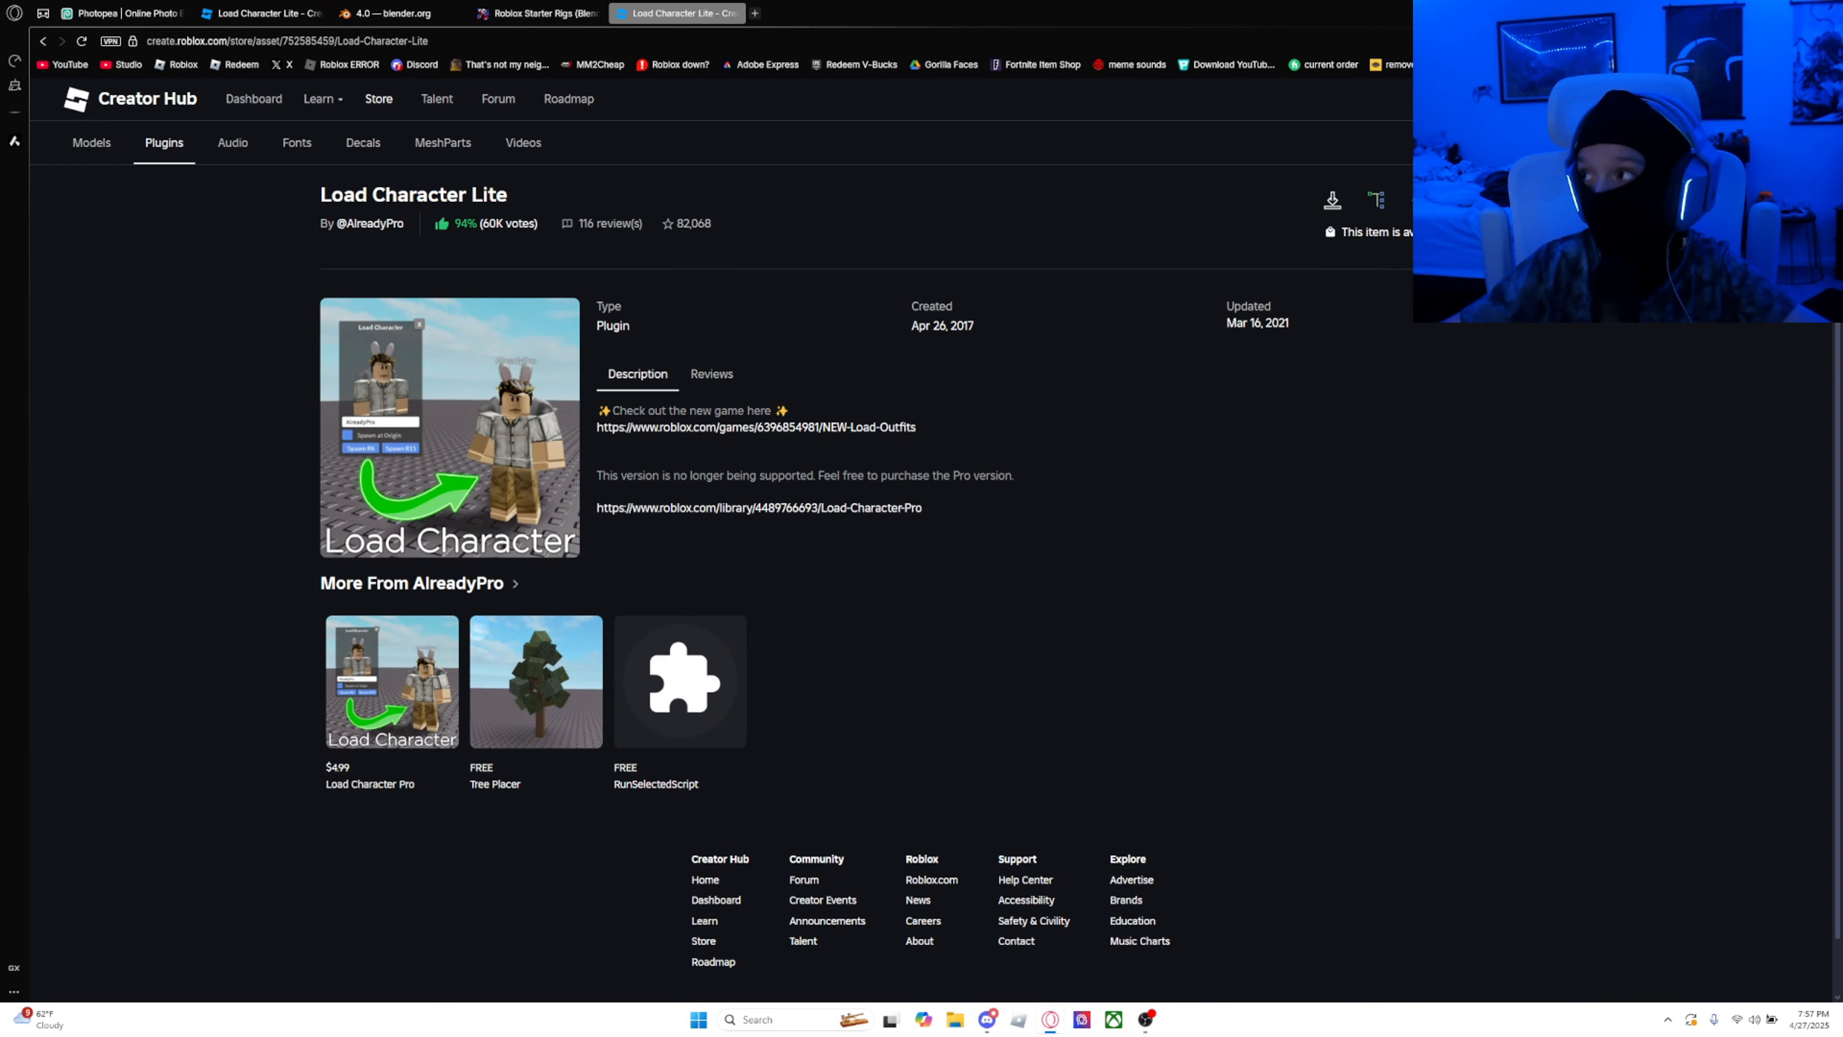
click(1492, 200)
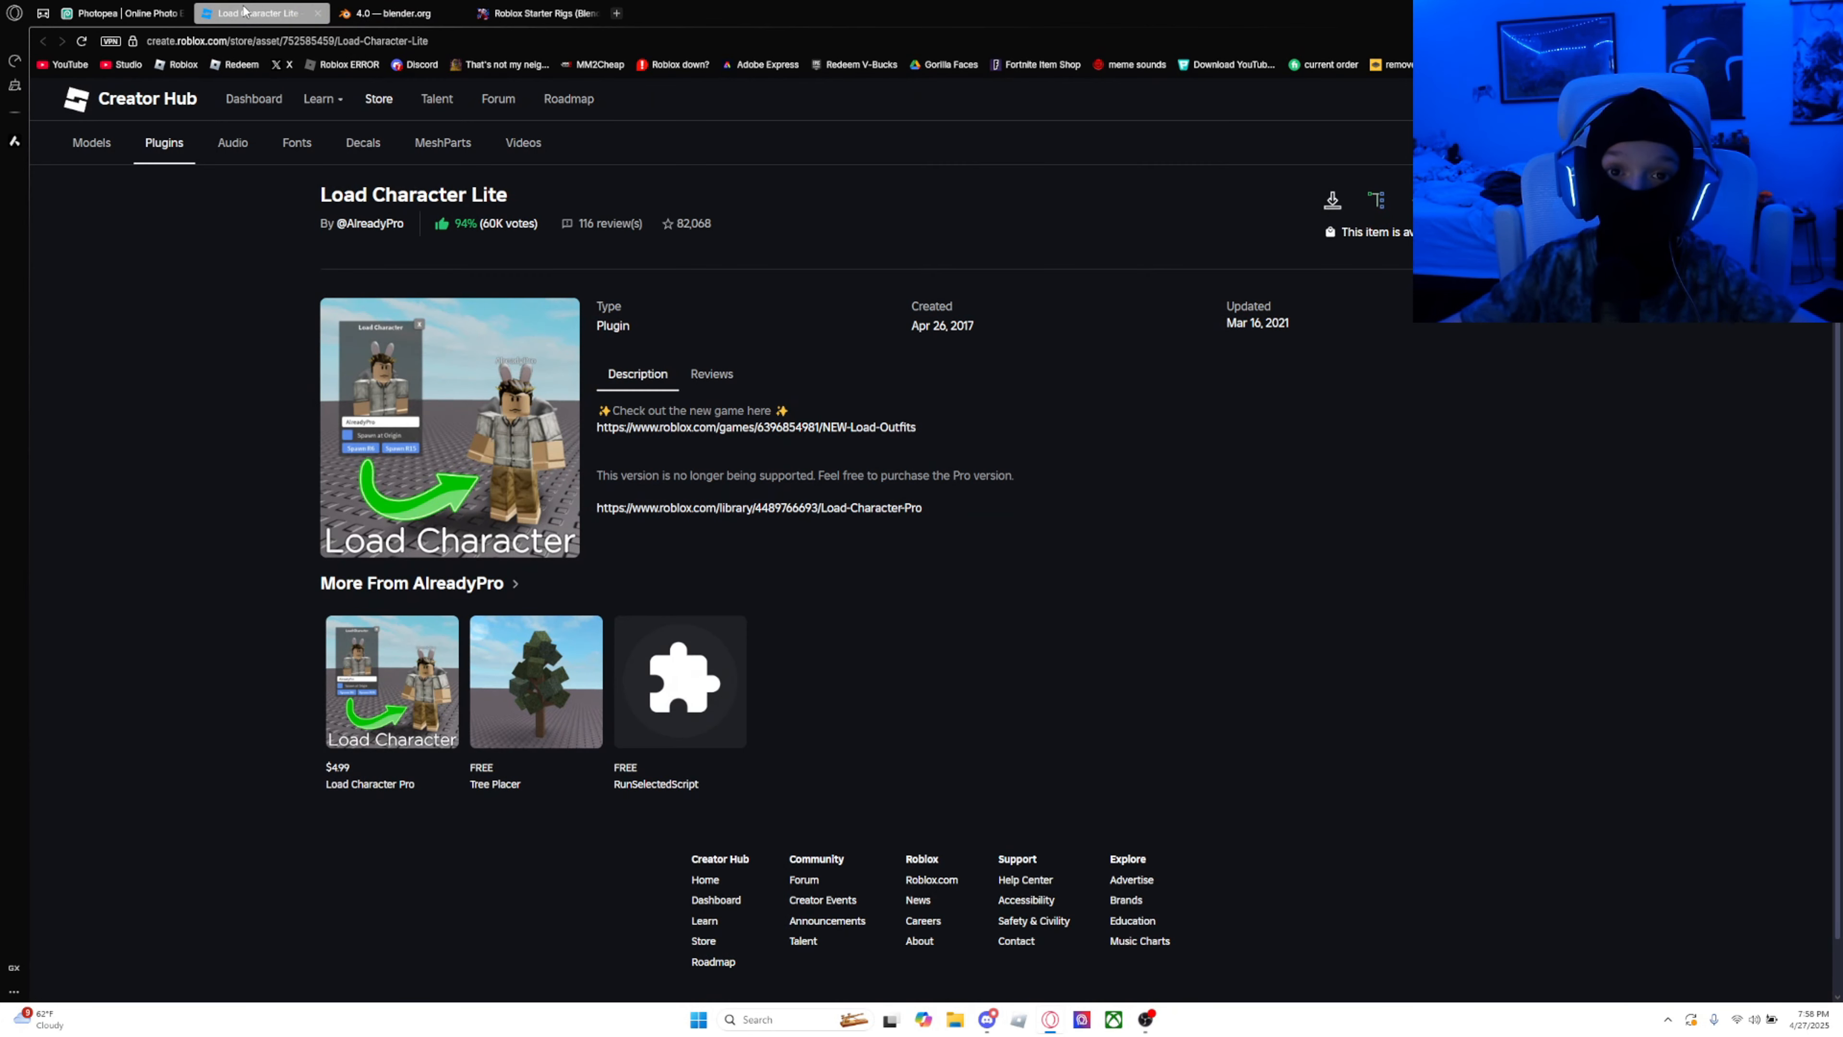
Step: Find the official Blender download page by searching for "blender download" and list its macOS, Linux and other versions
click(374, 12)
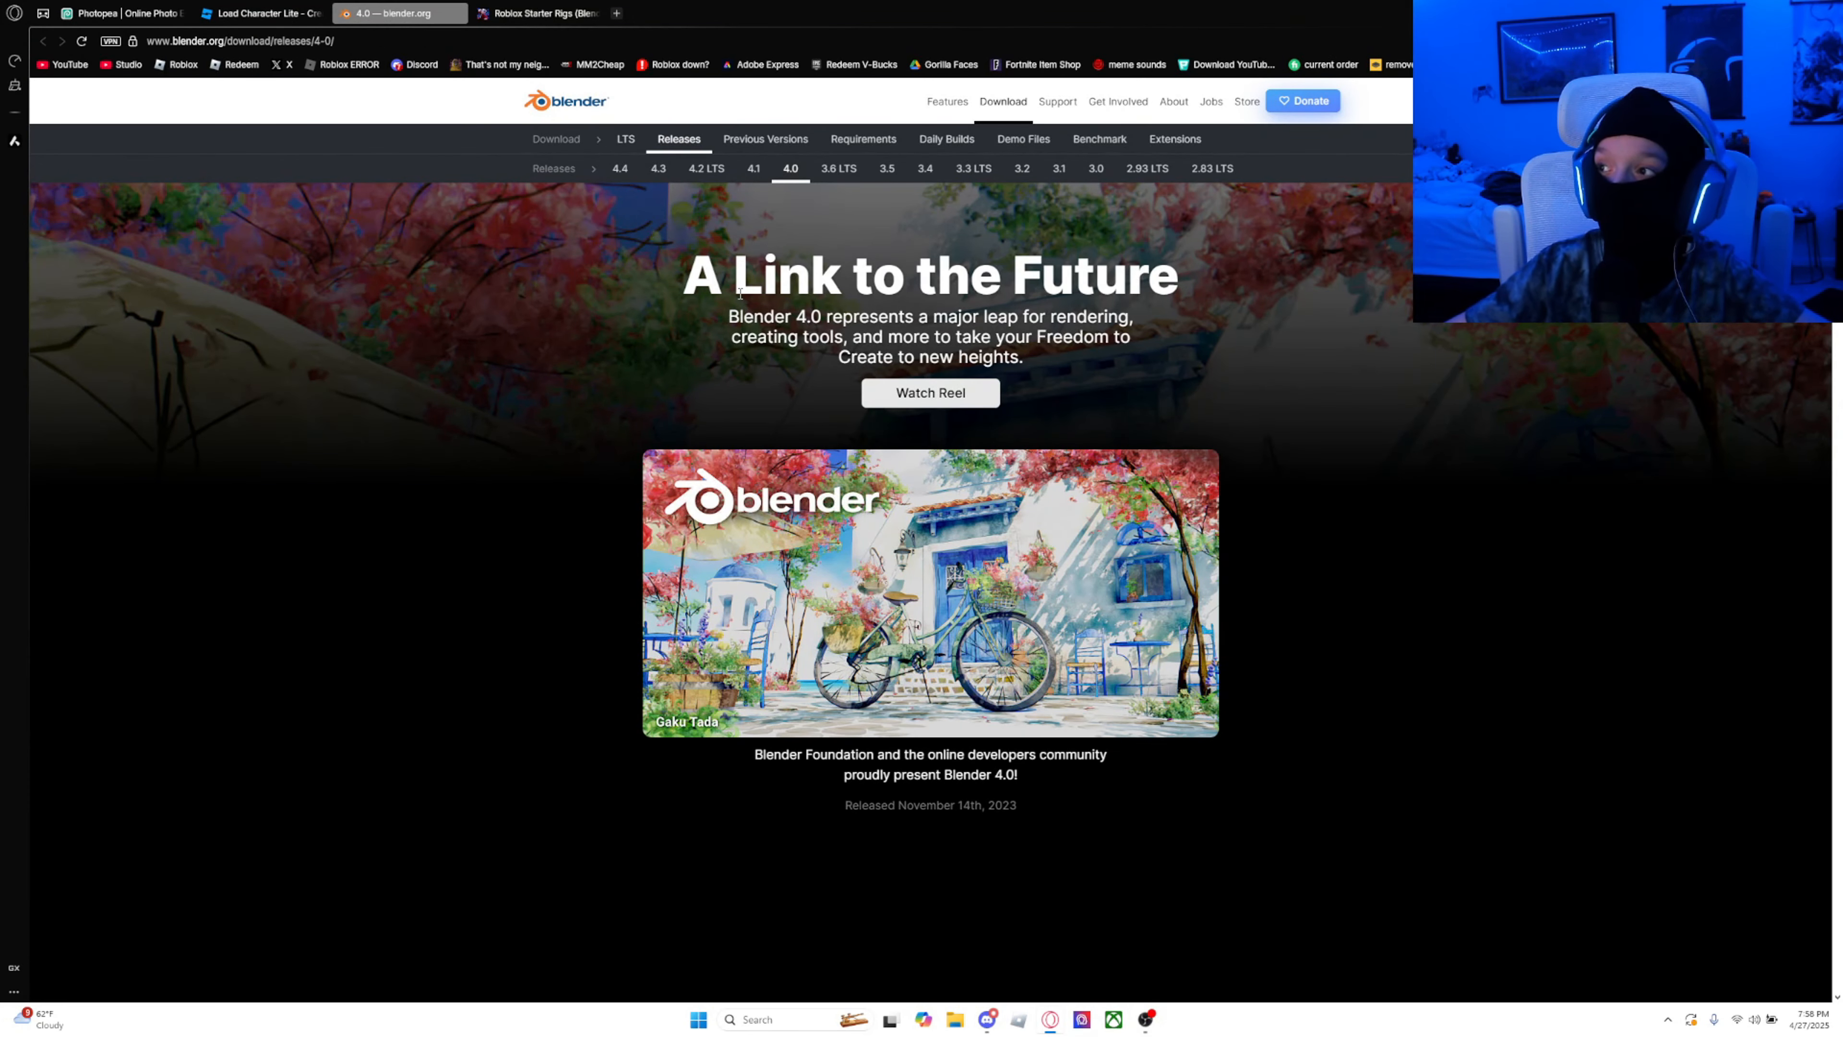
click(227, 41)
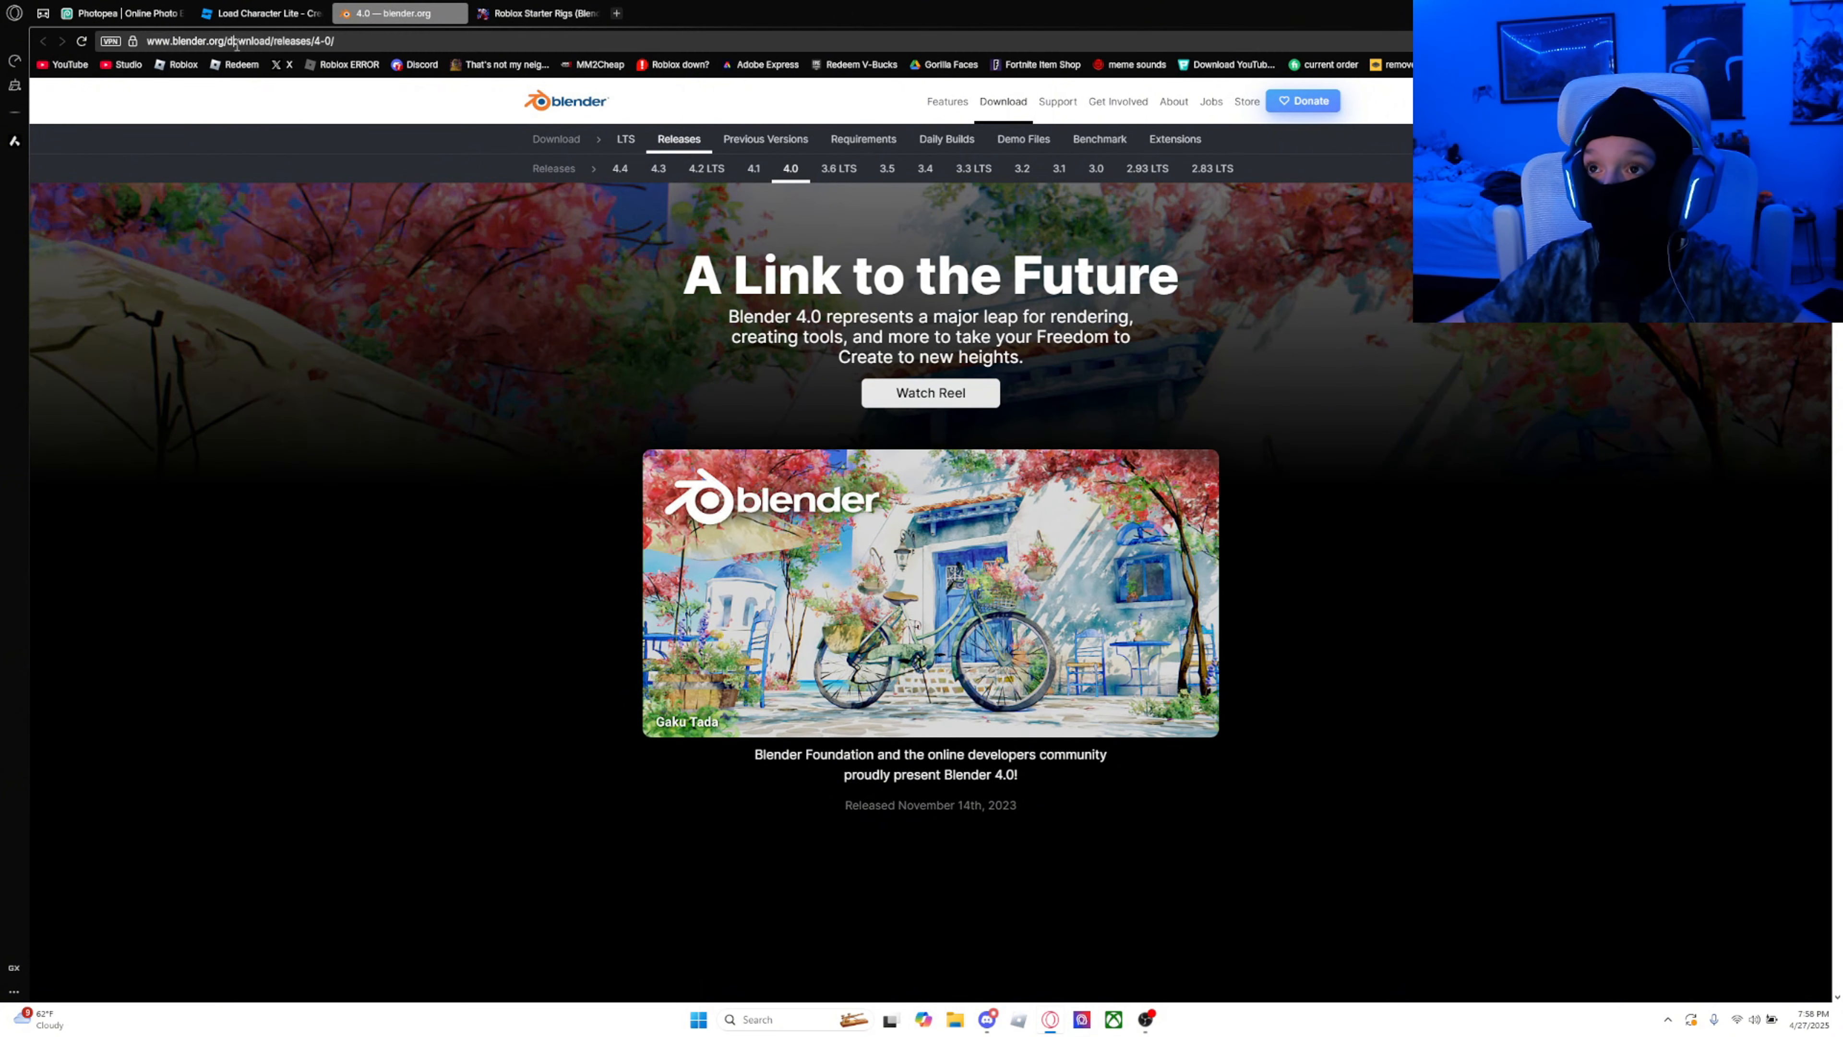
text(blender)
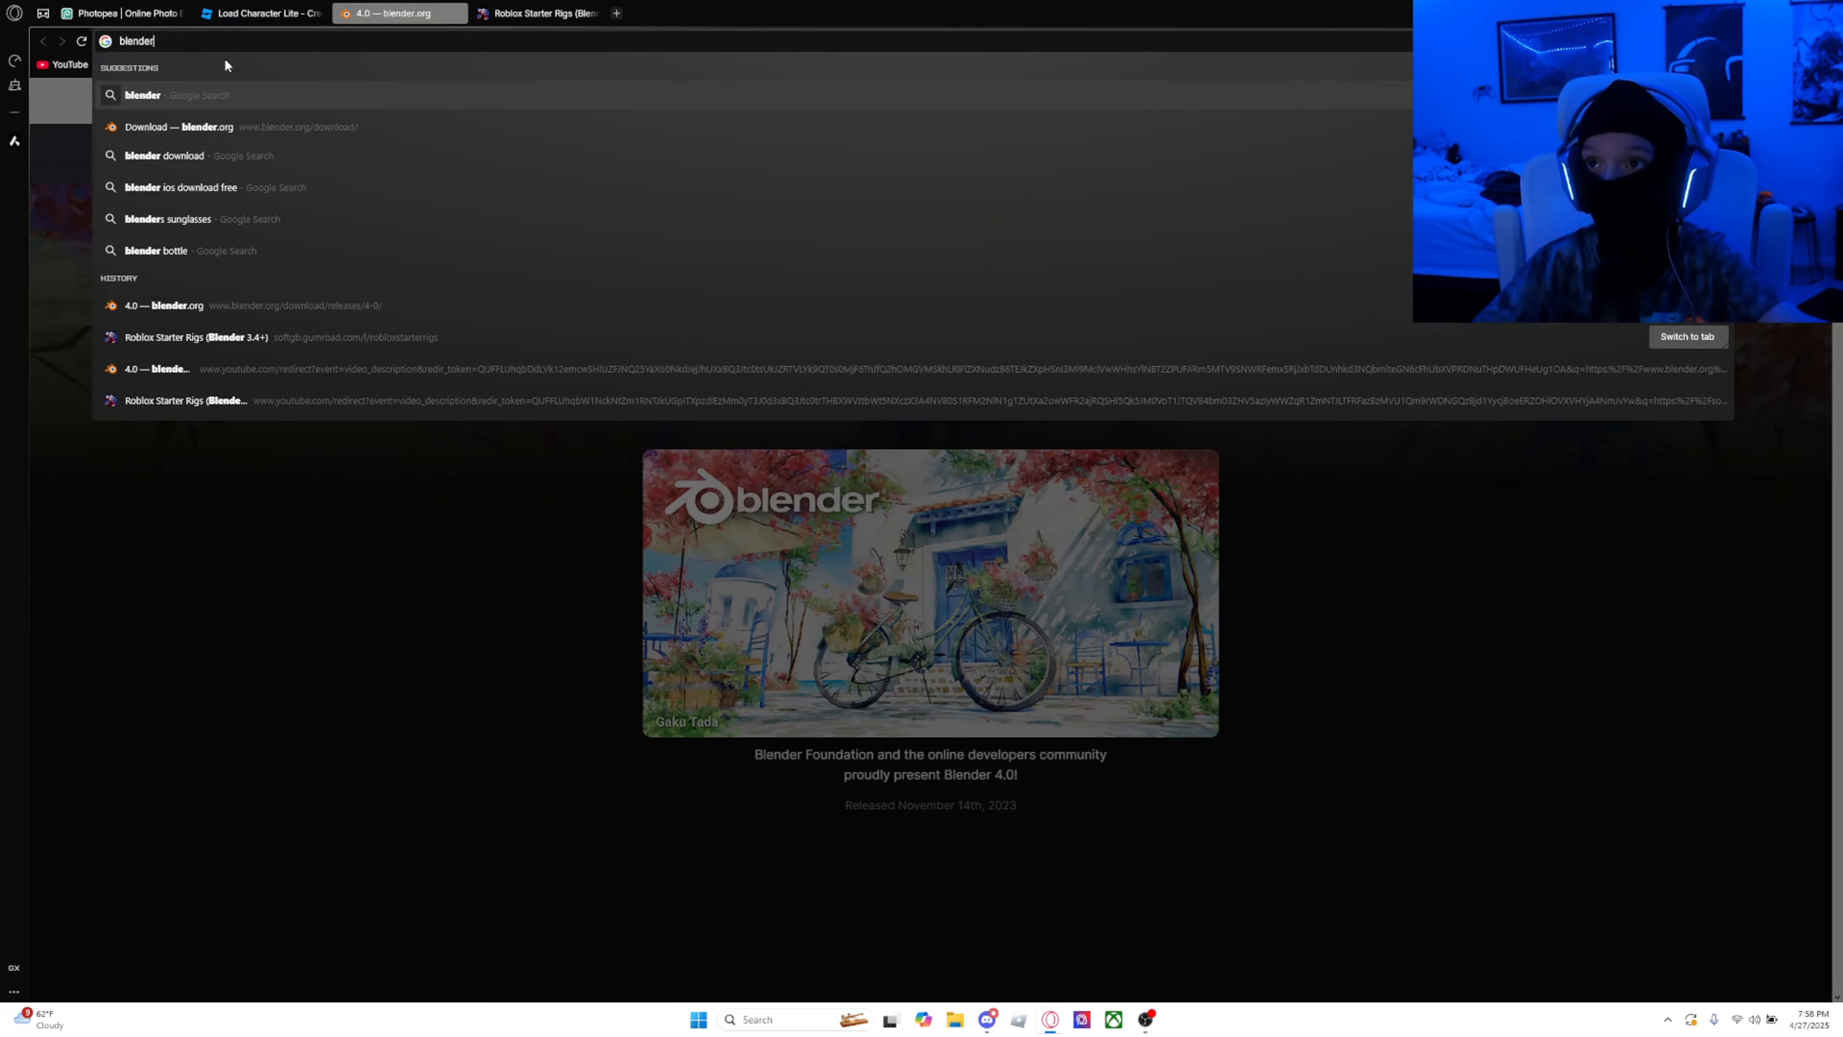
click(169, 155)
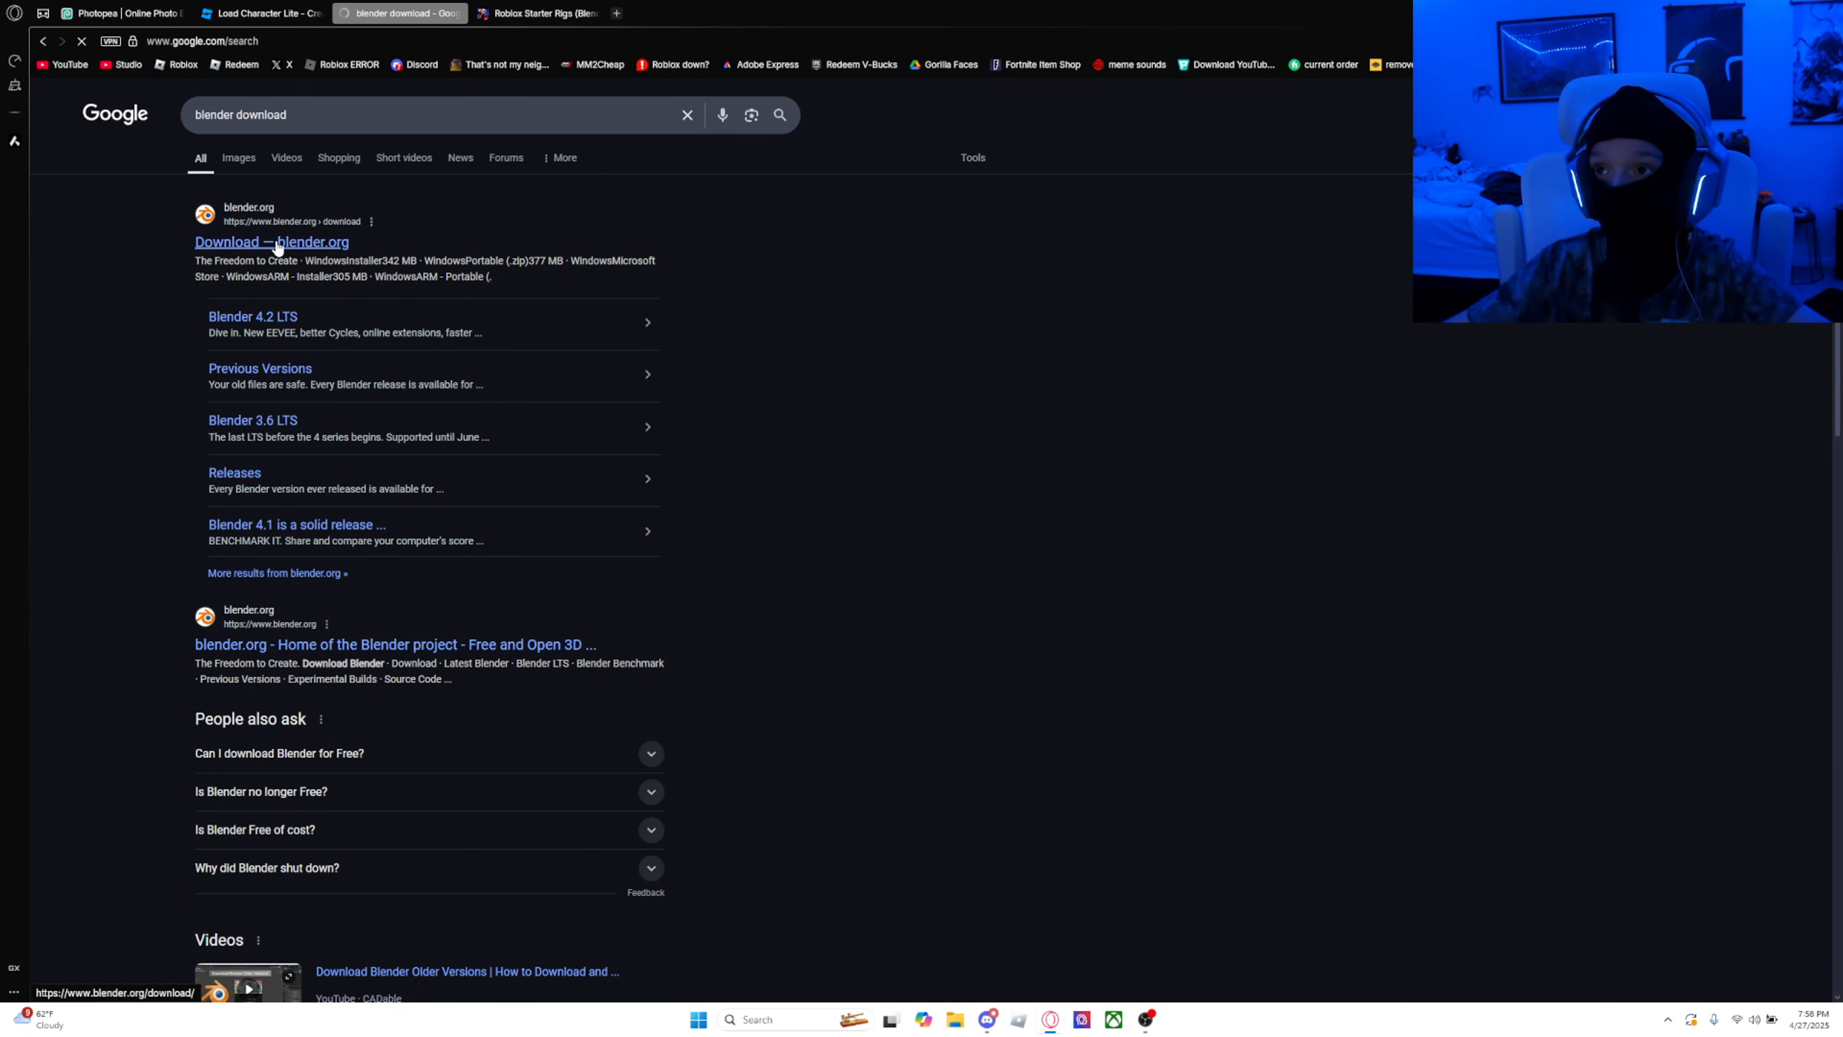
click(277, 243)
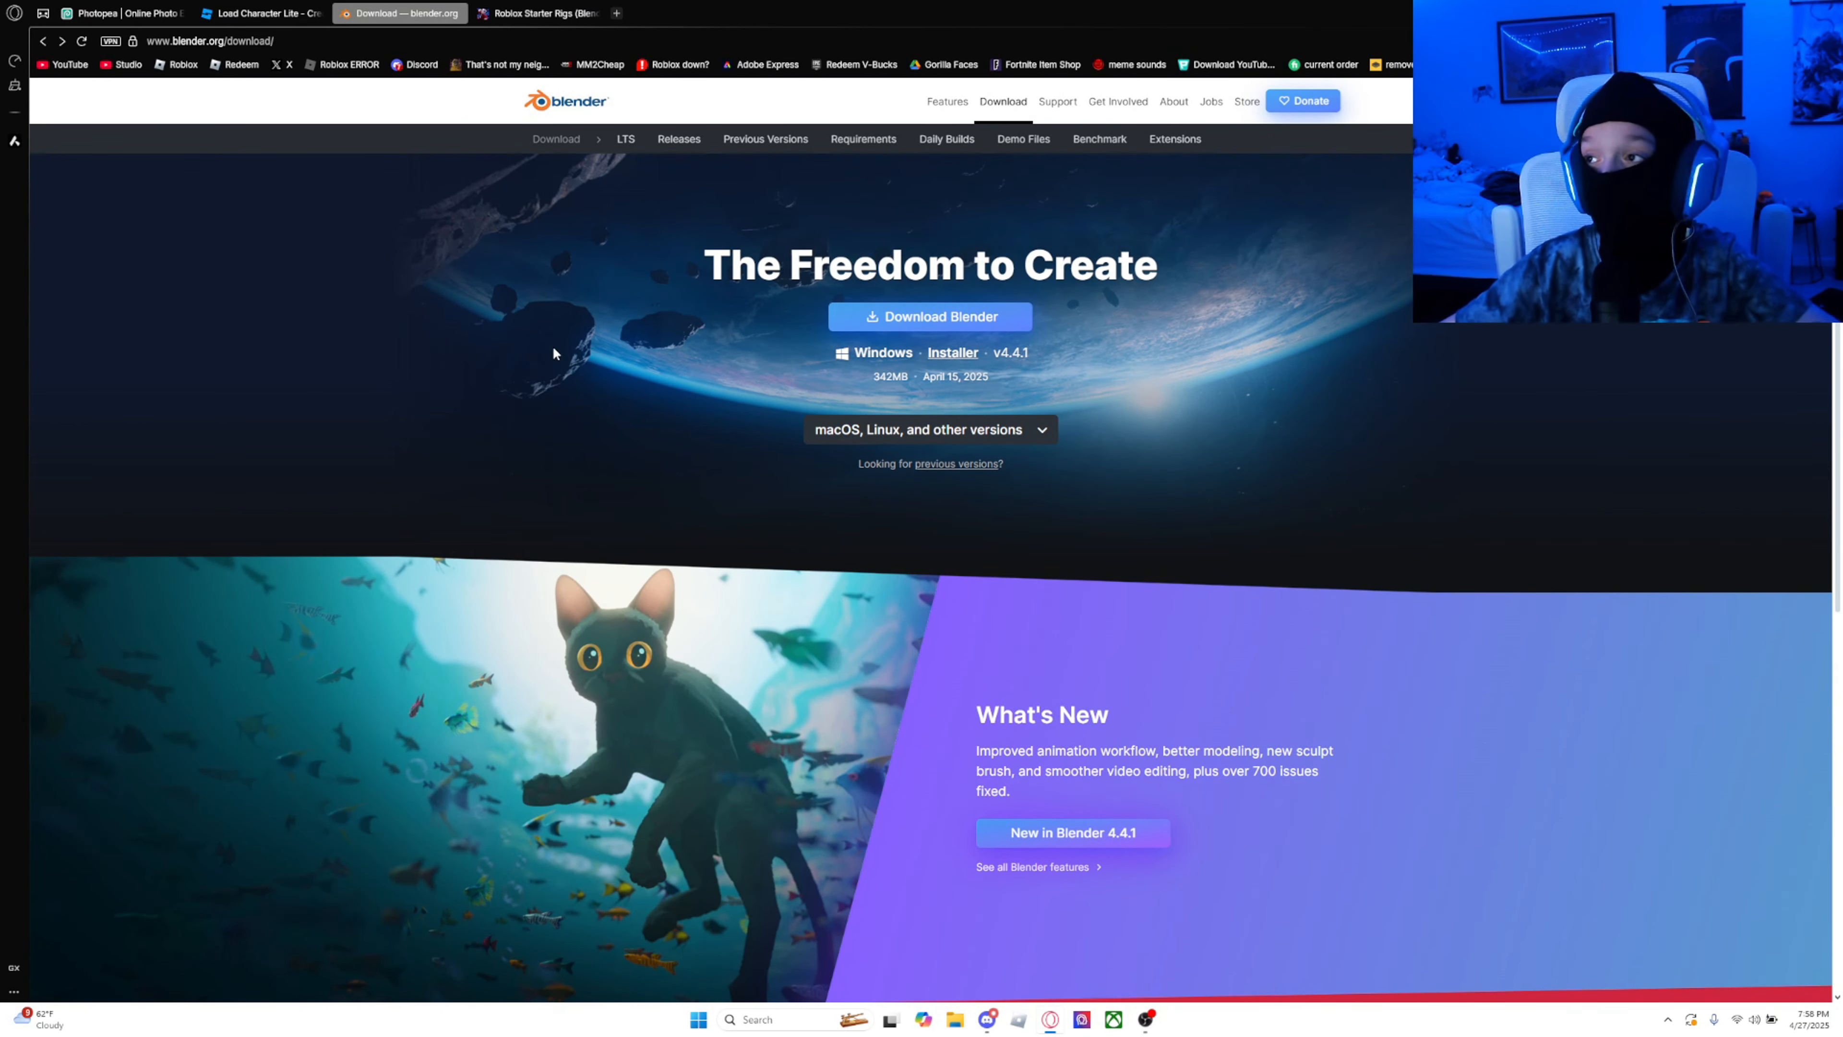
click(874, 432)
scroll(882, 629, down, 1)
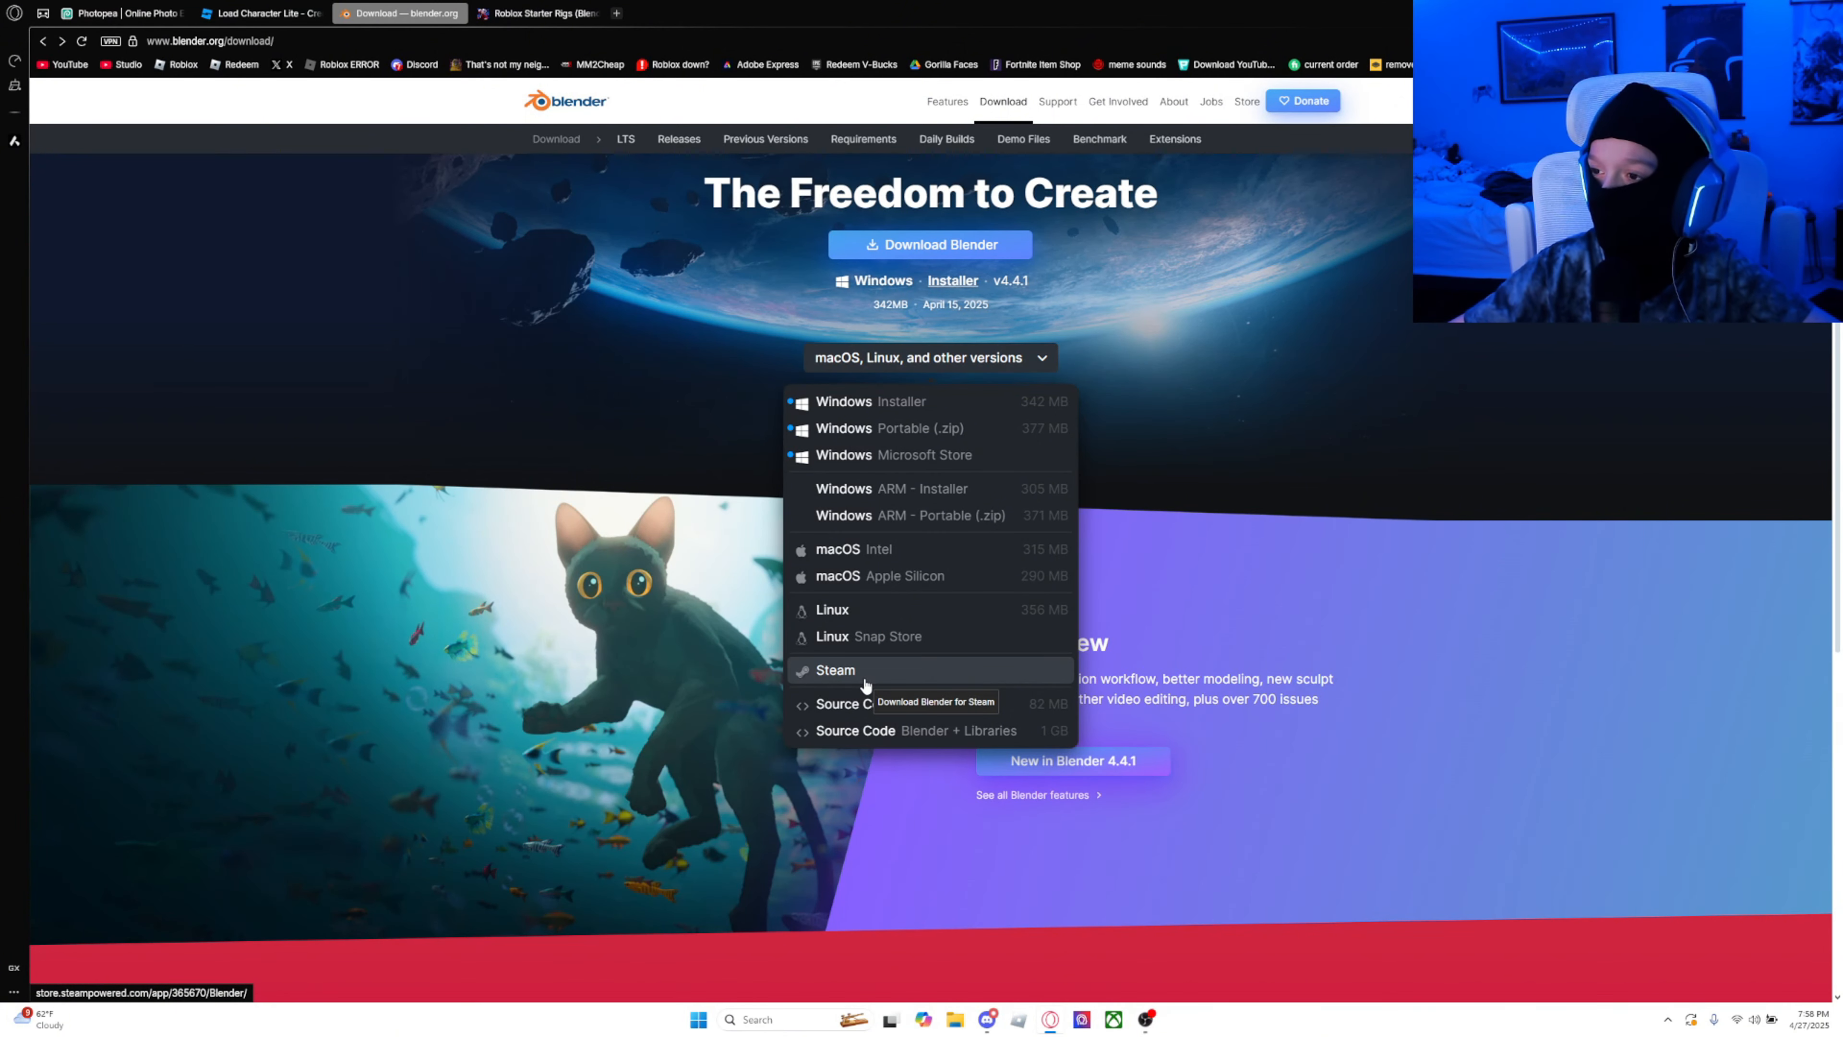
Step: Get the Roblox Starter Rigs (Blender 3.4+) product on Gumroad for a price of $0, reaching its download page
key(ctrl+Tab)
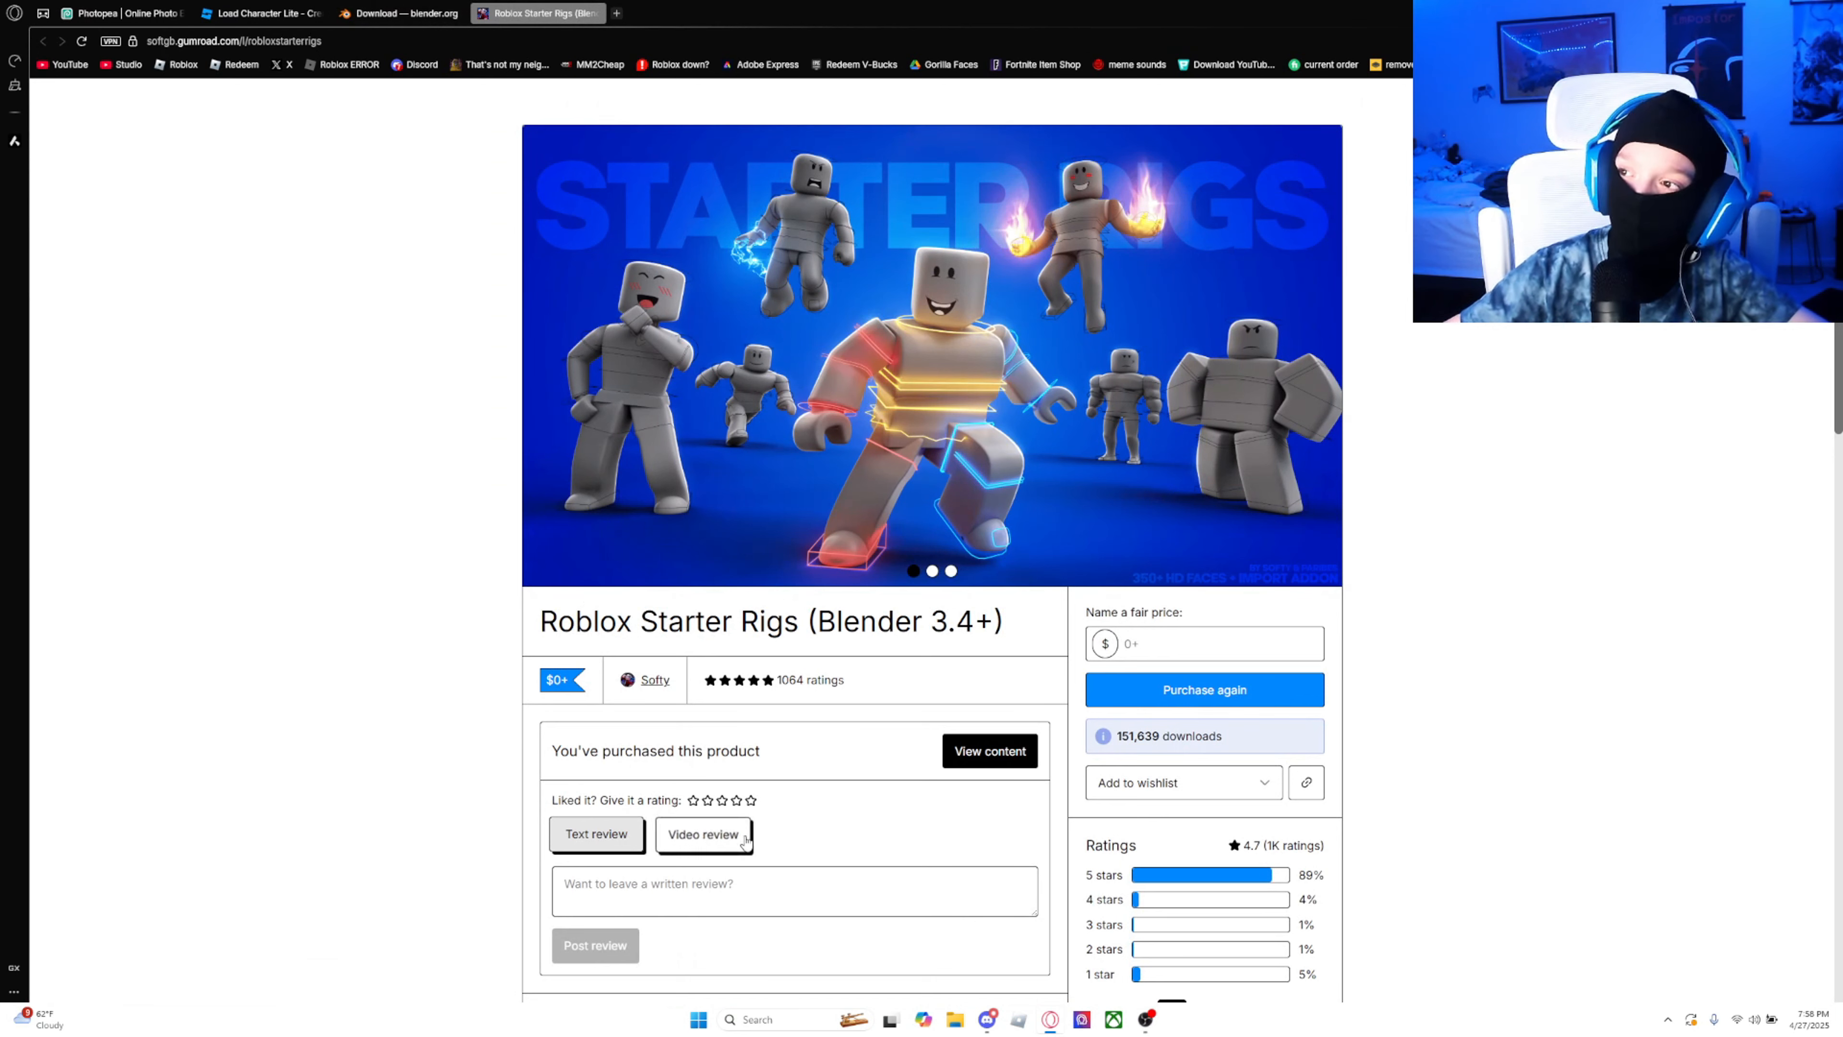
click(1161, 635)
text(0)
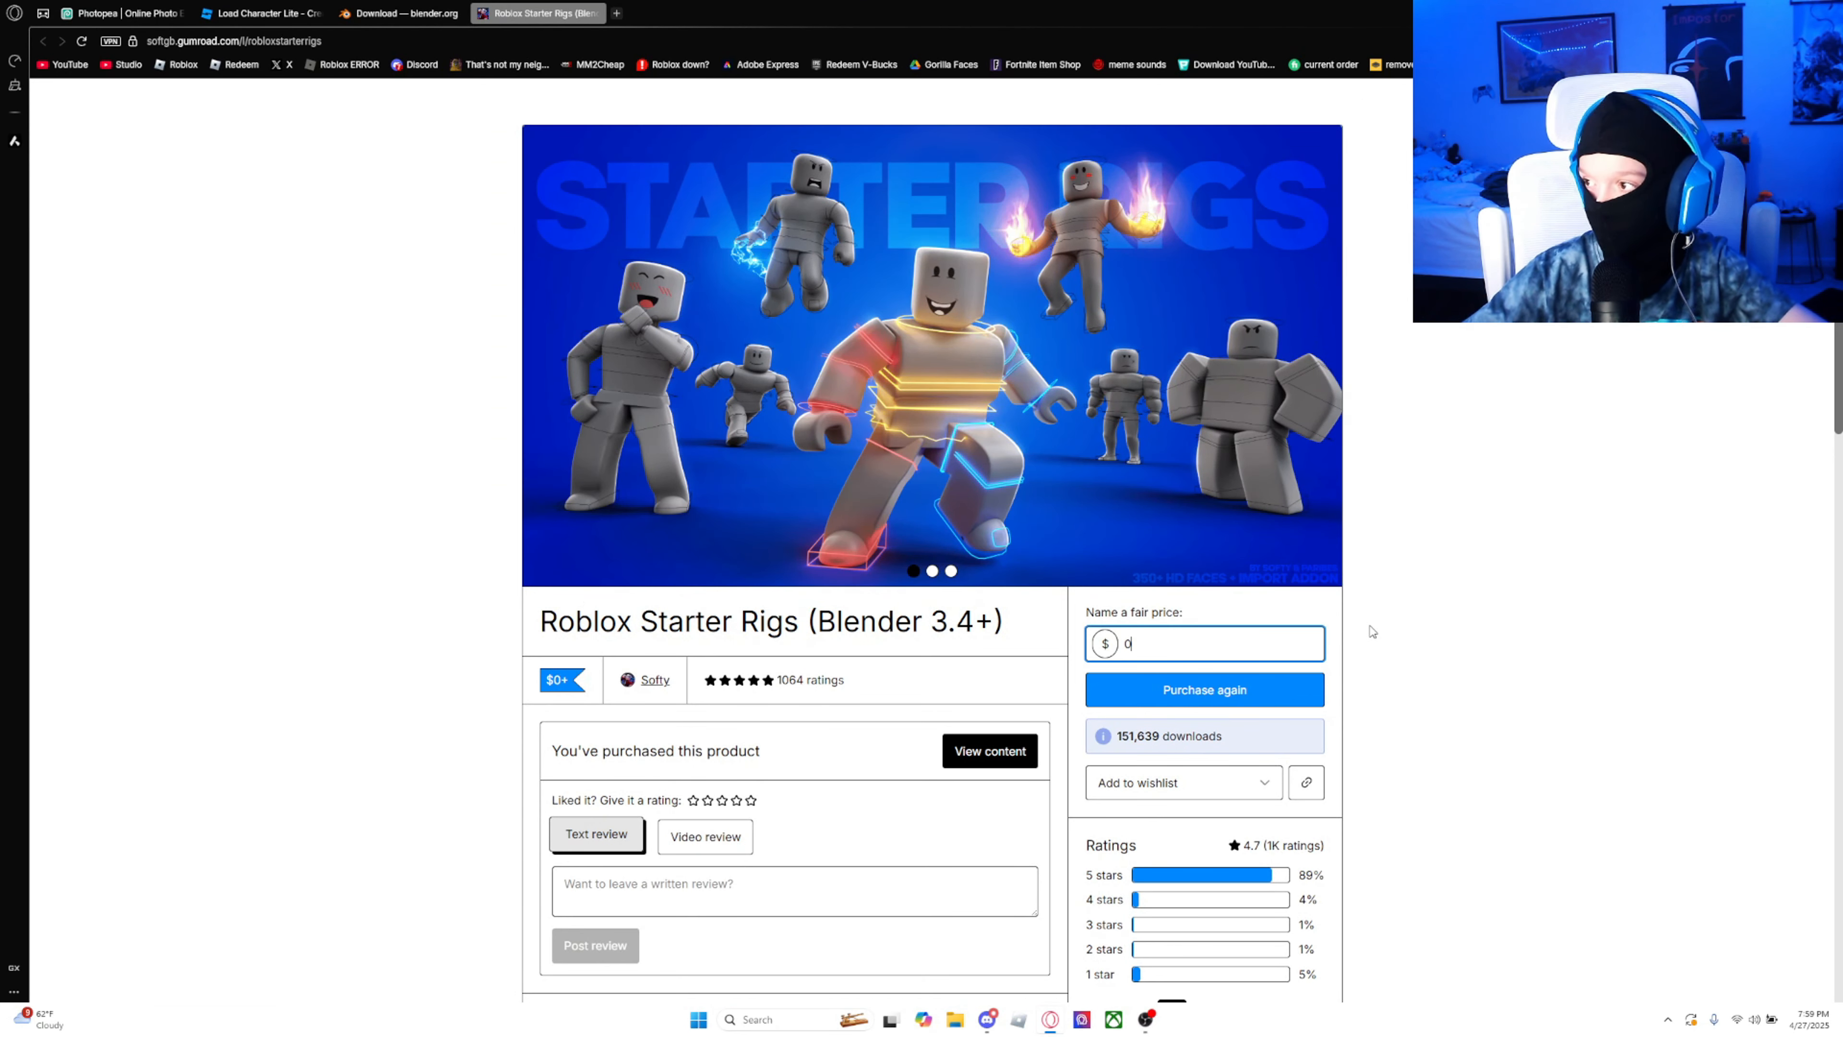
key(Return)
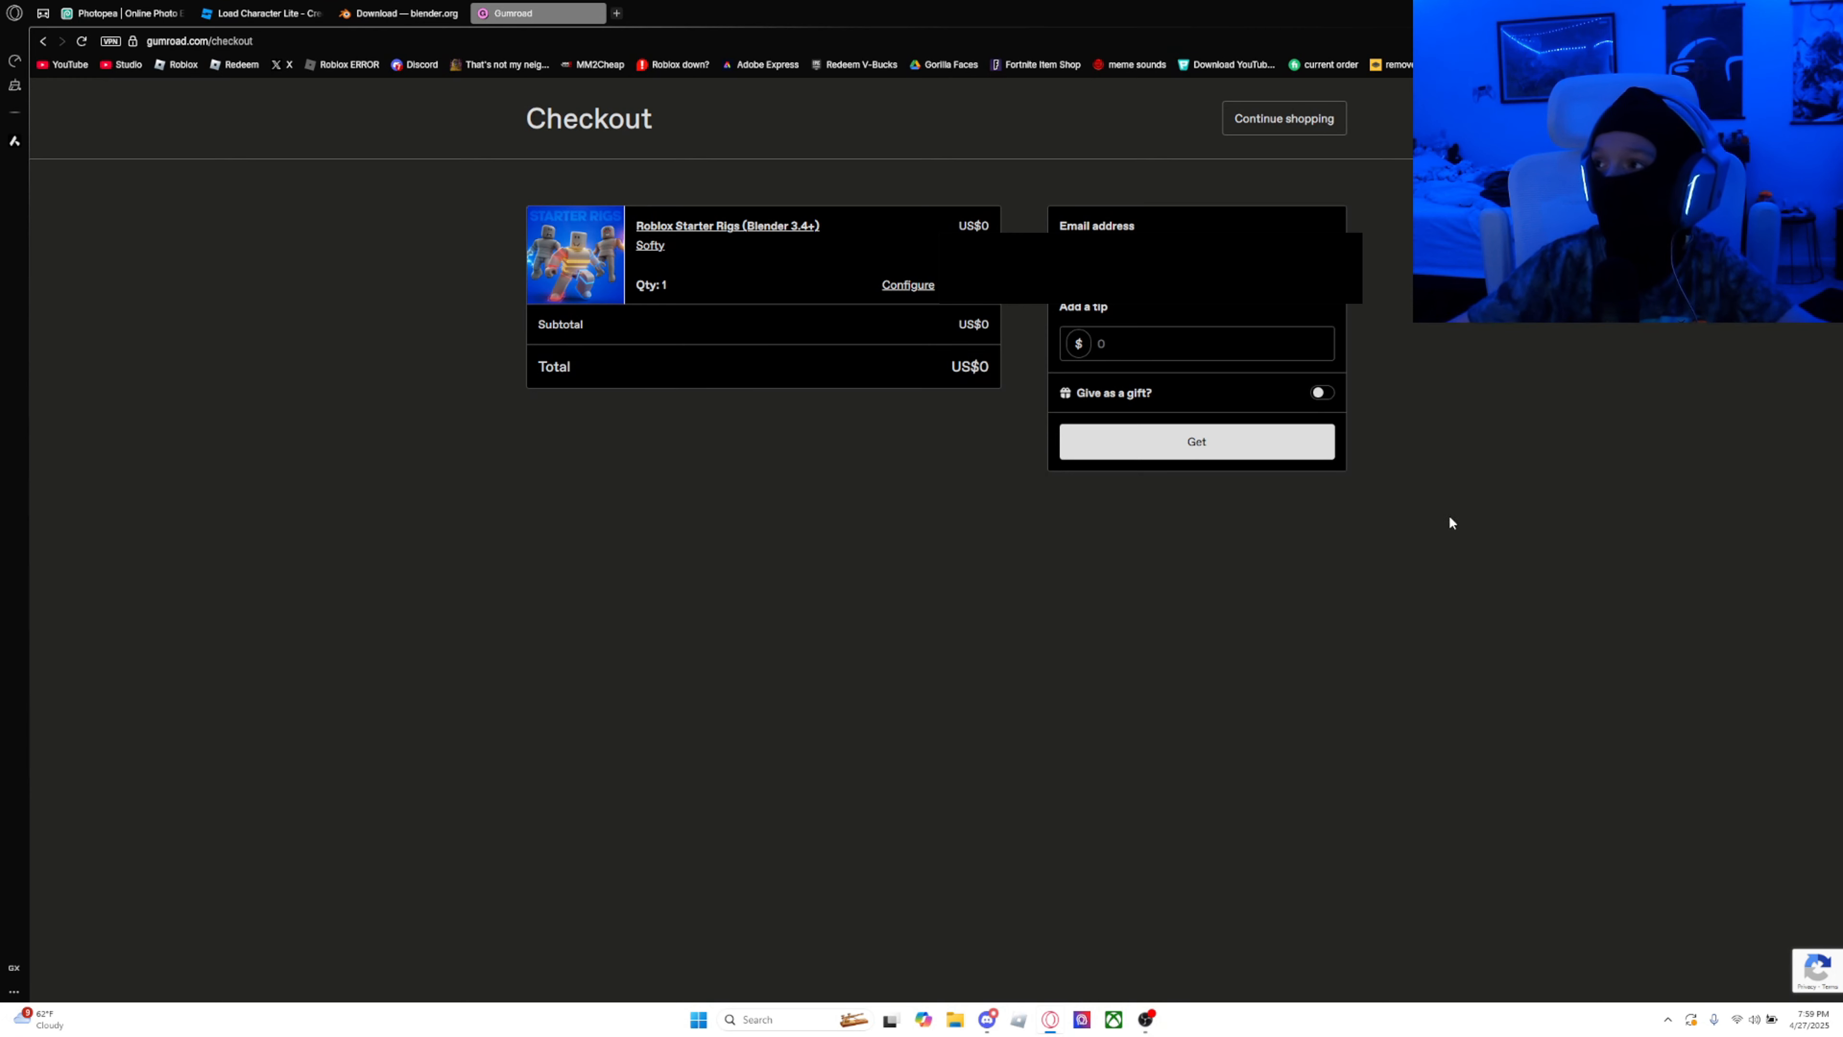
key(Tab)
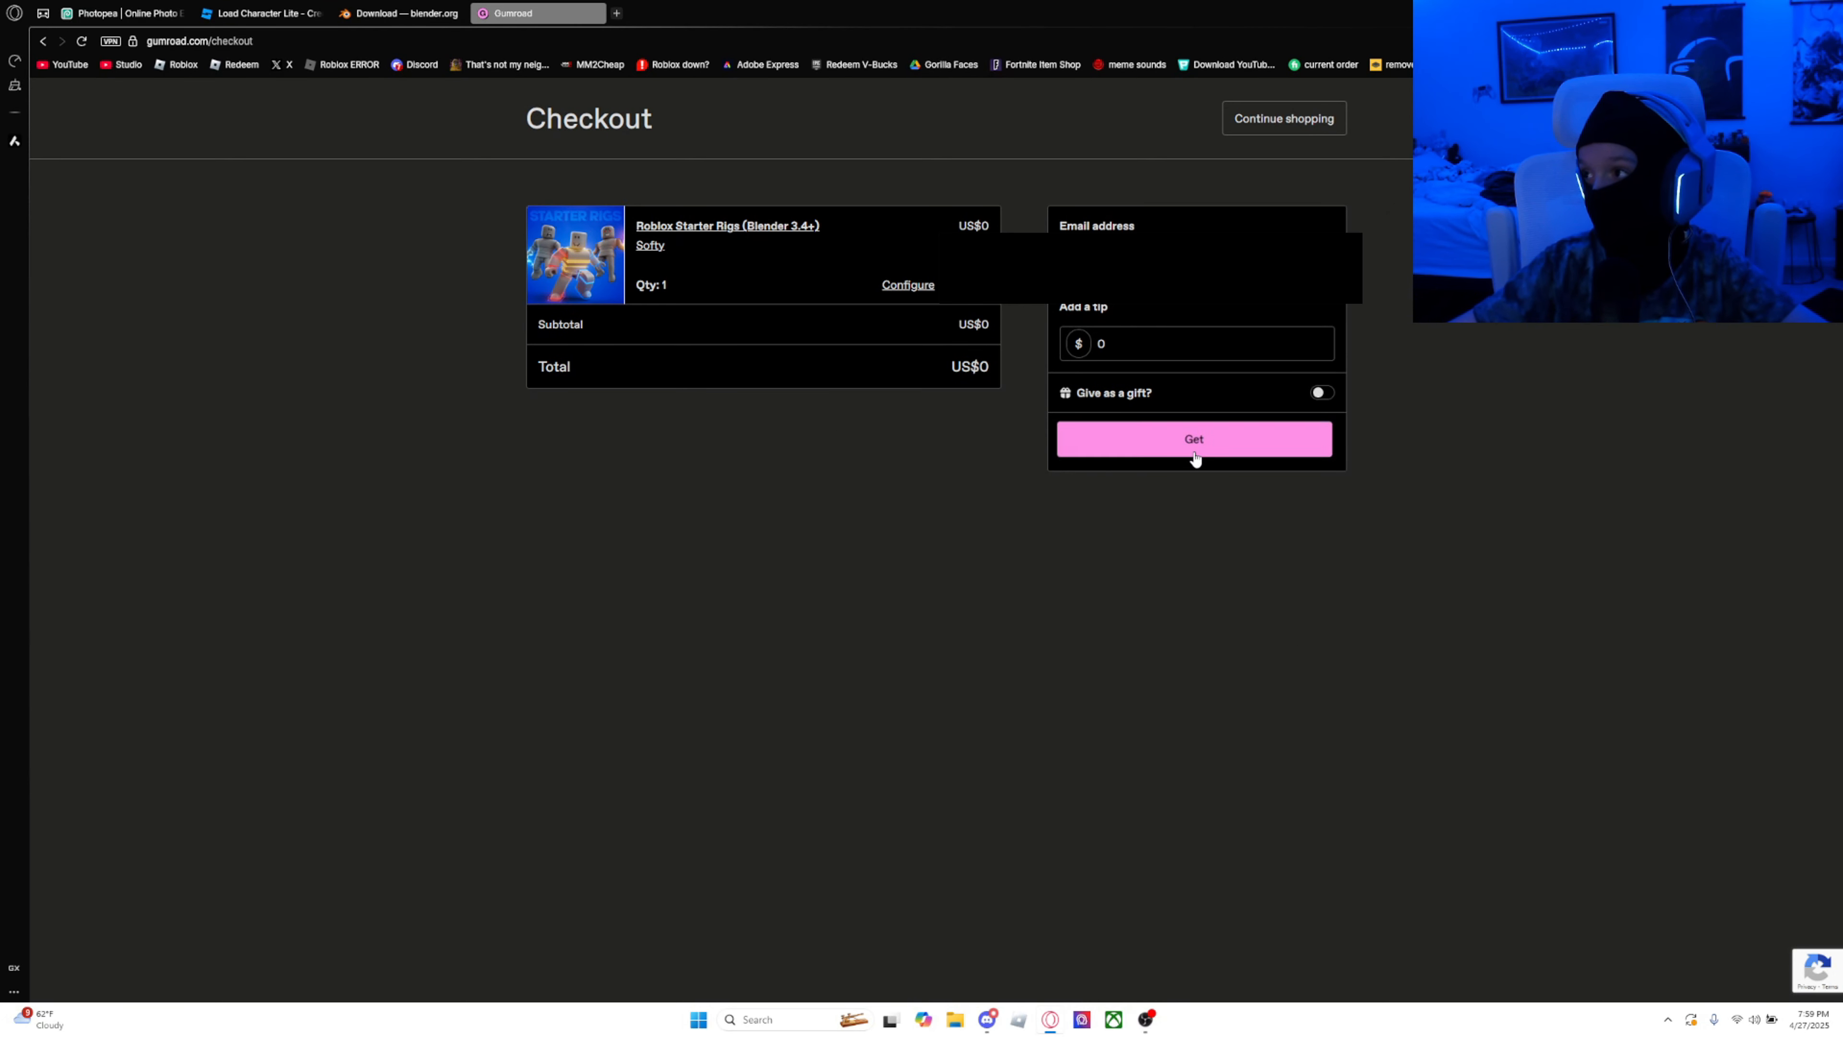
click(1241, 445)
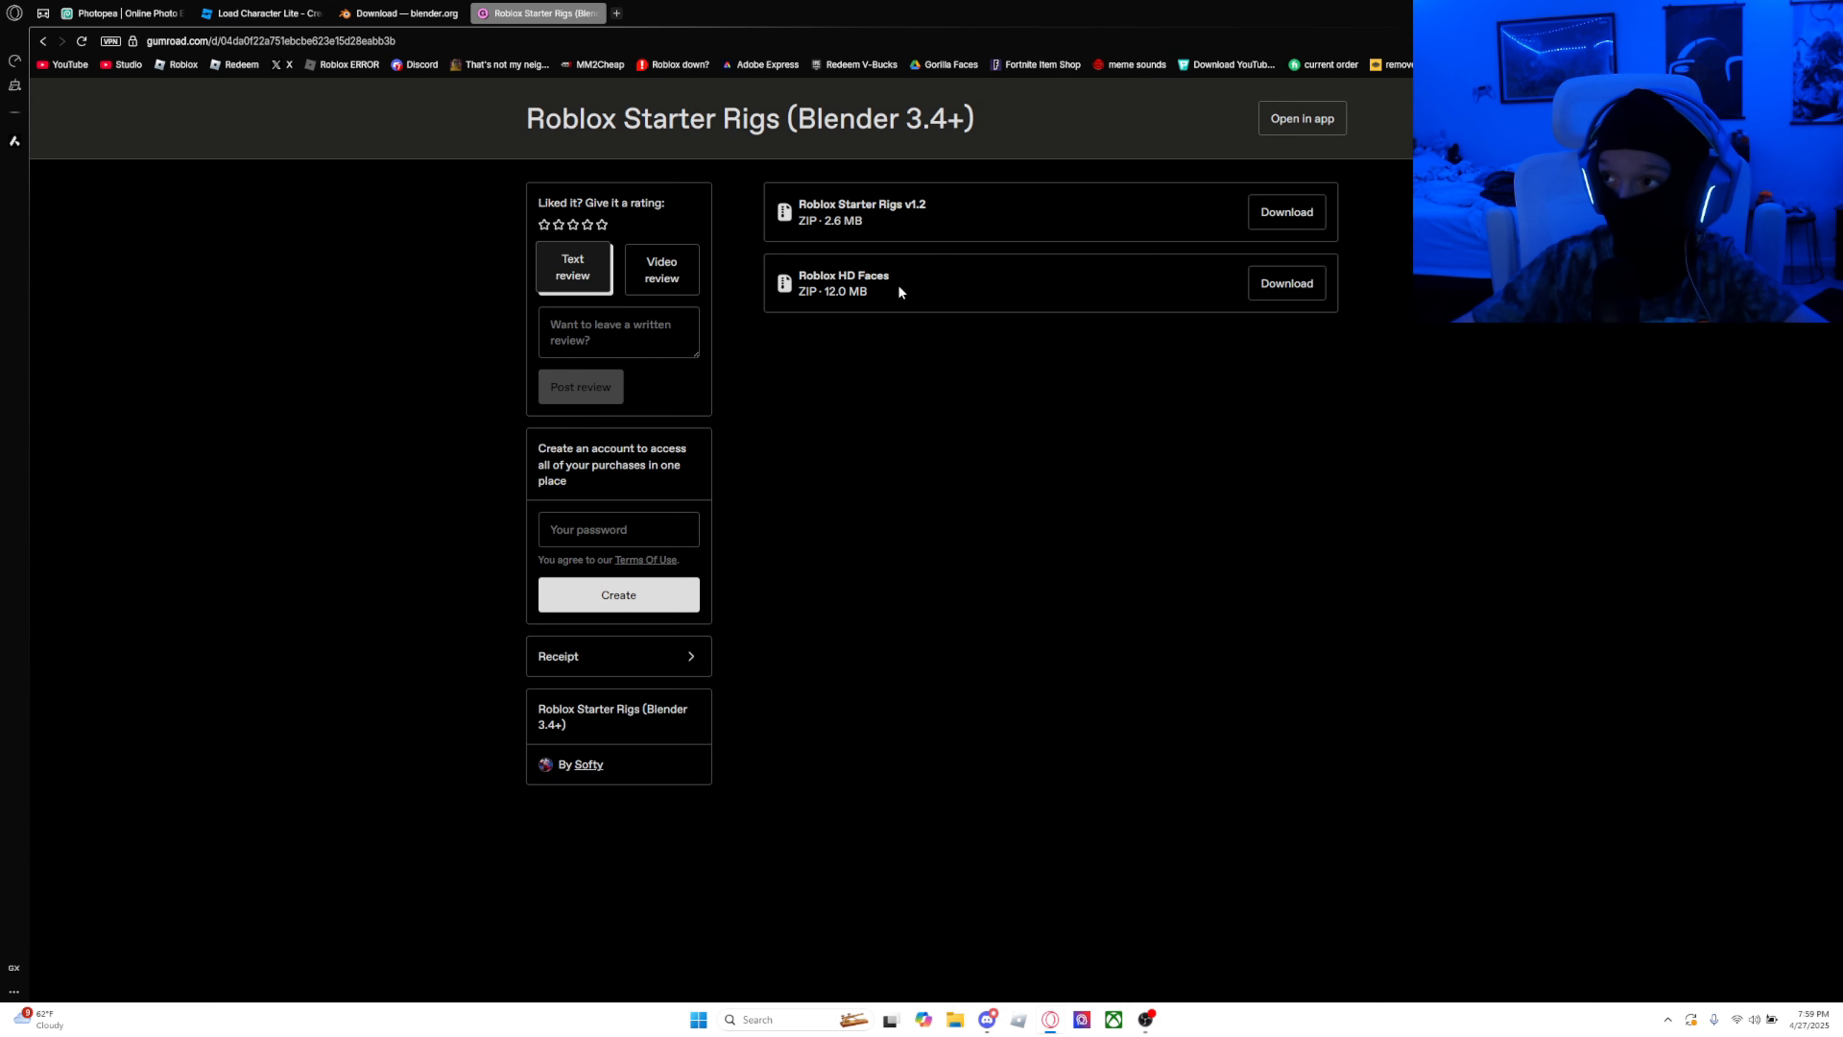
drag(870, 278, 806, 278)
click(838, 308)
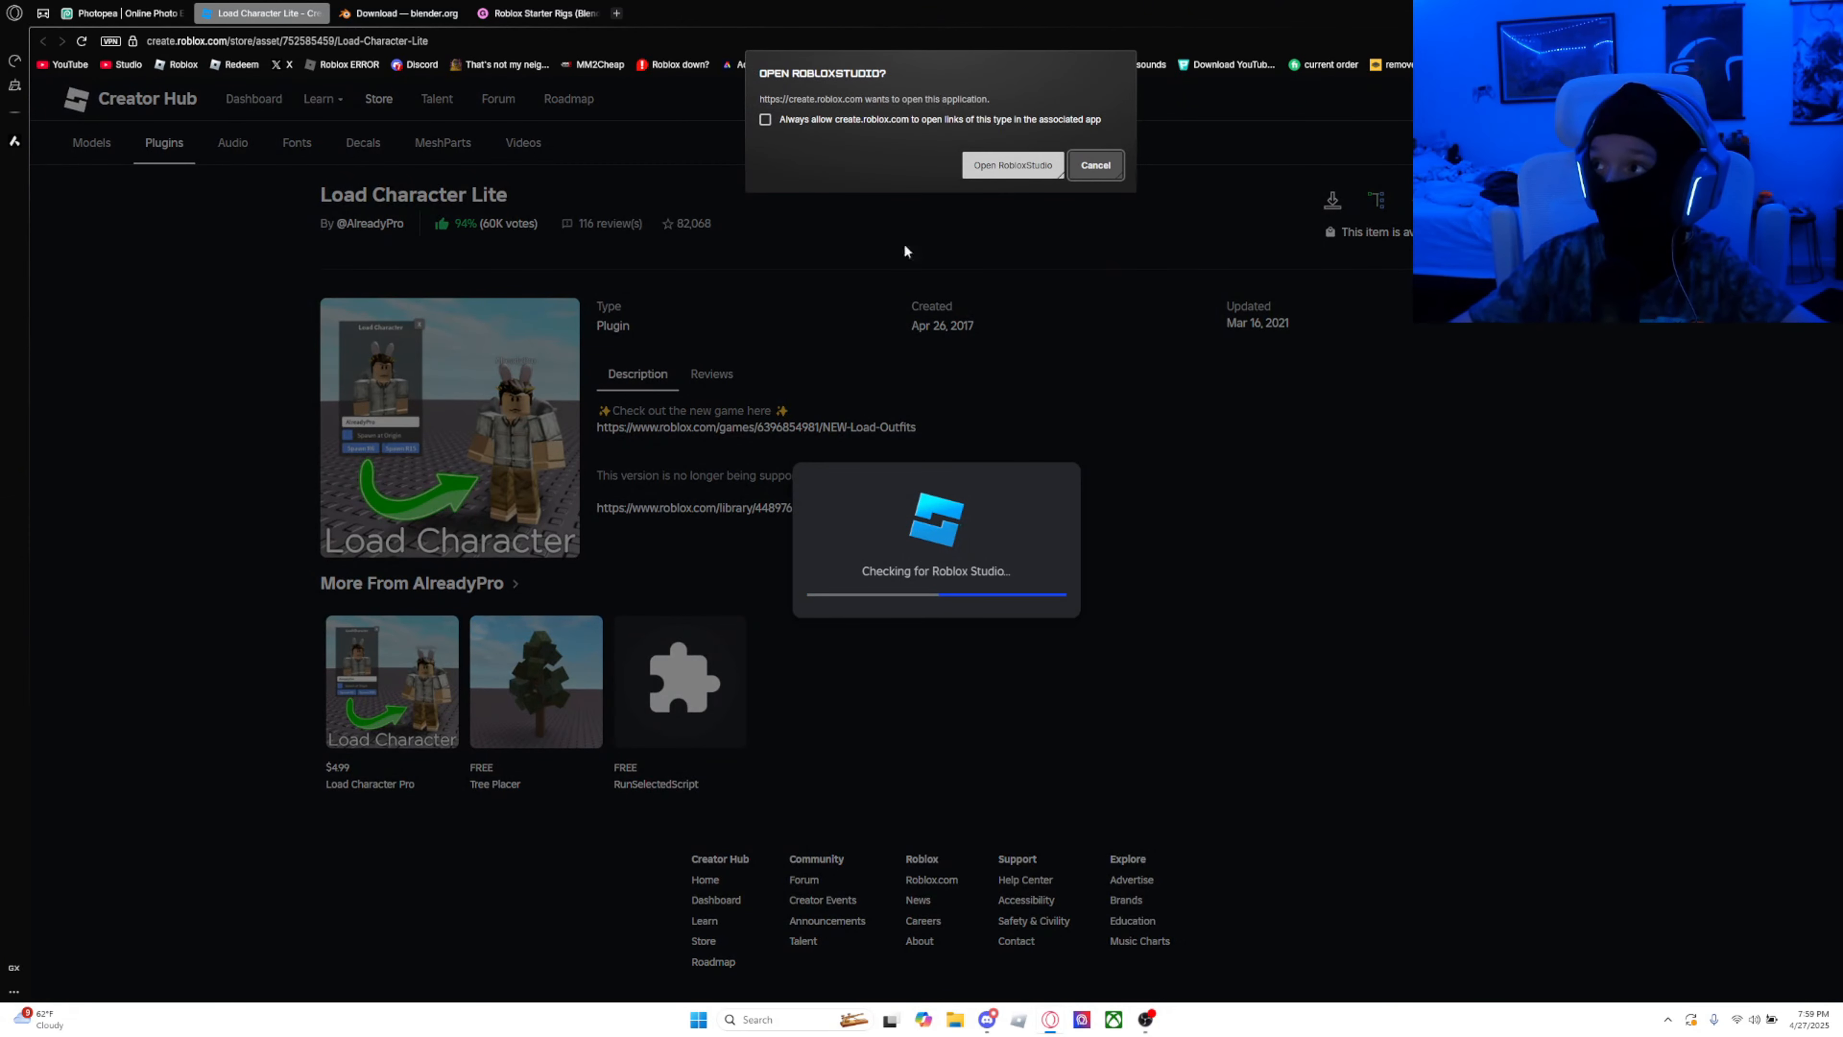
Step: Switch to Roblox Studio, launch the Load Character plugin and place its window beside the spawn platform
key(ctrl+w)
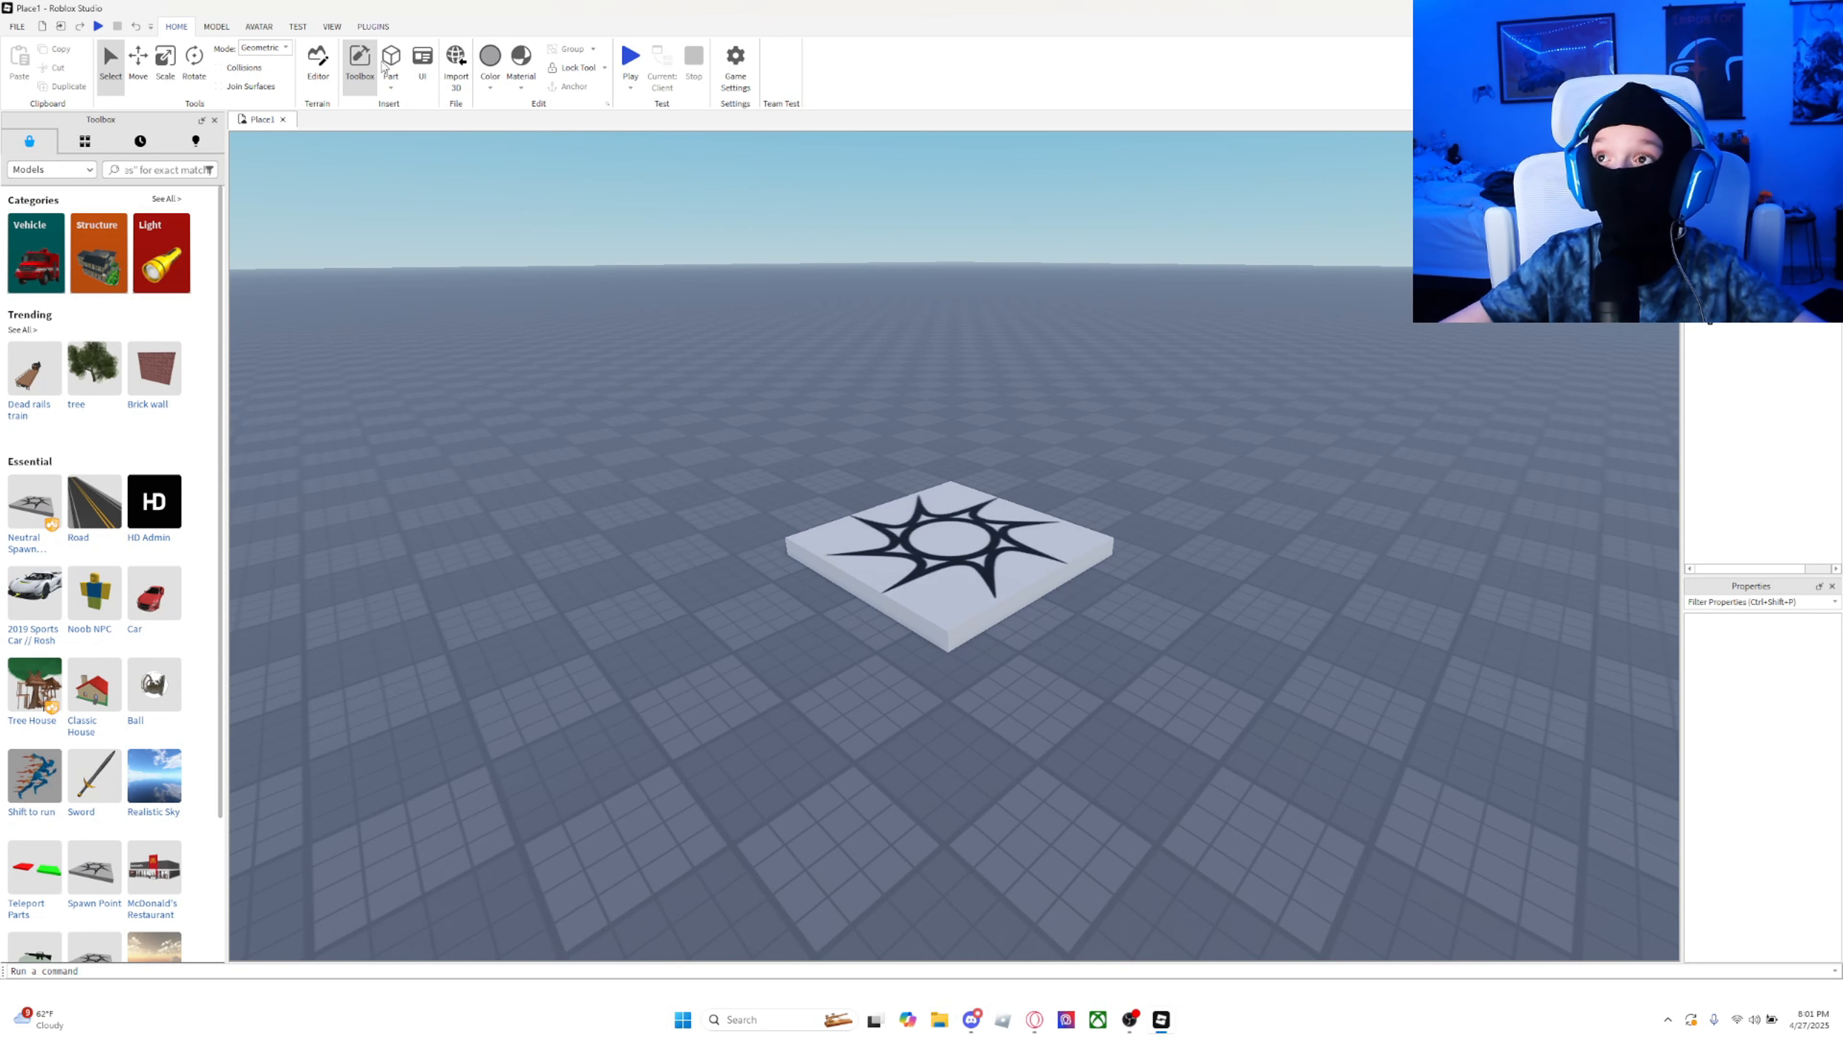
click(373, 26)
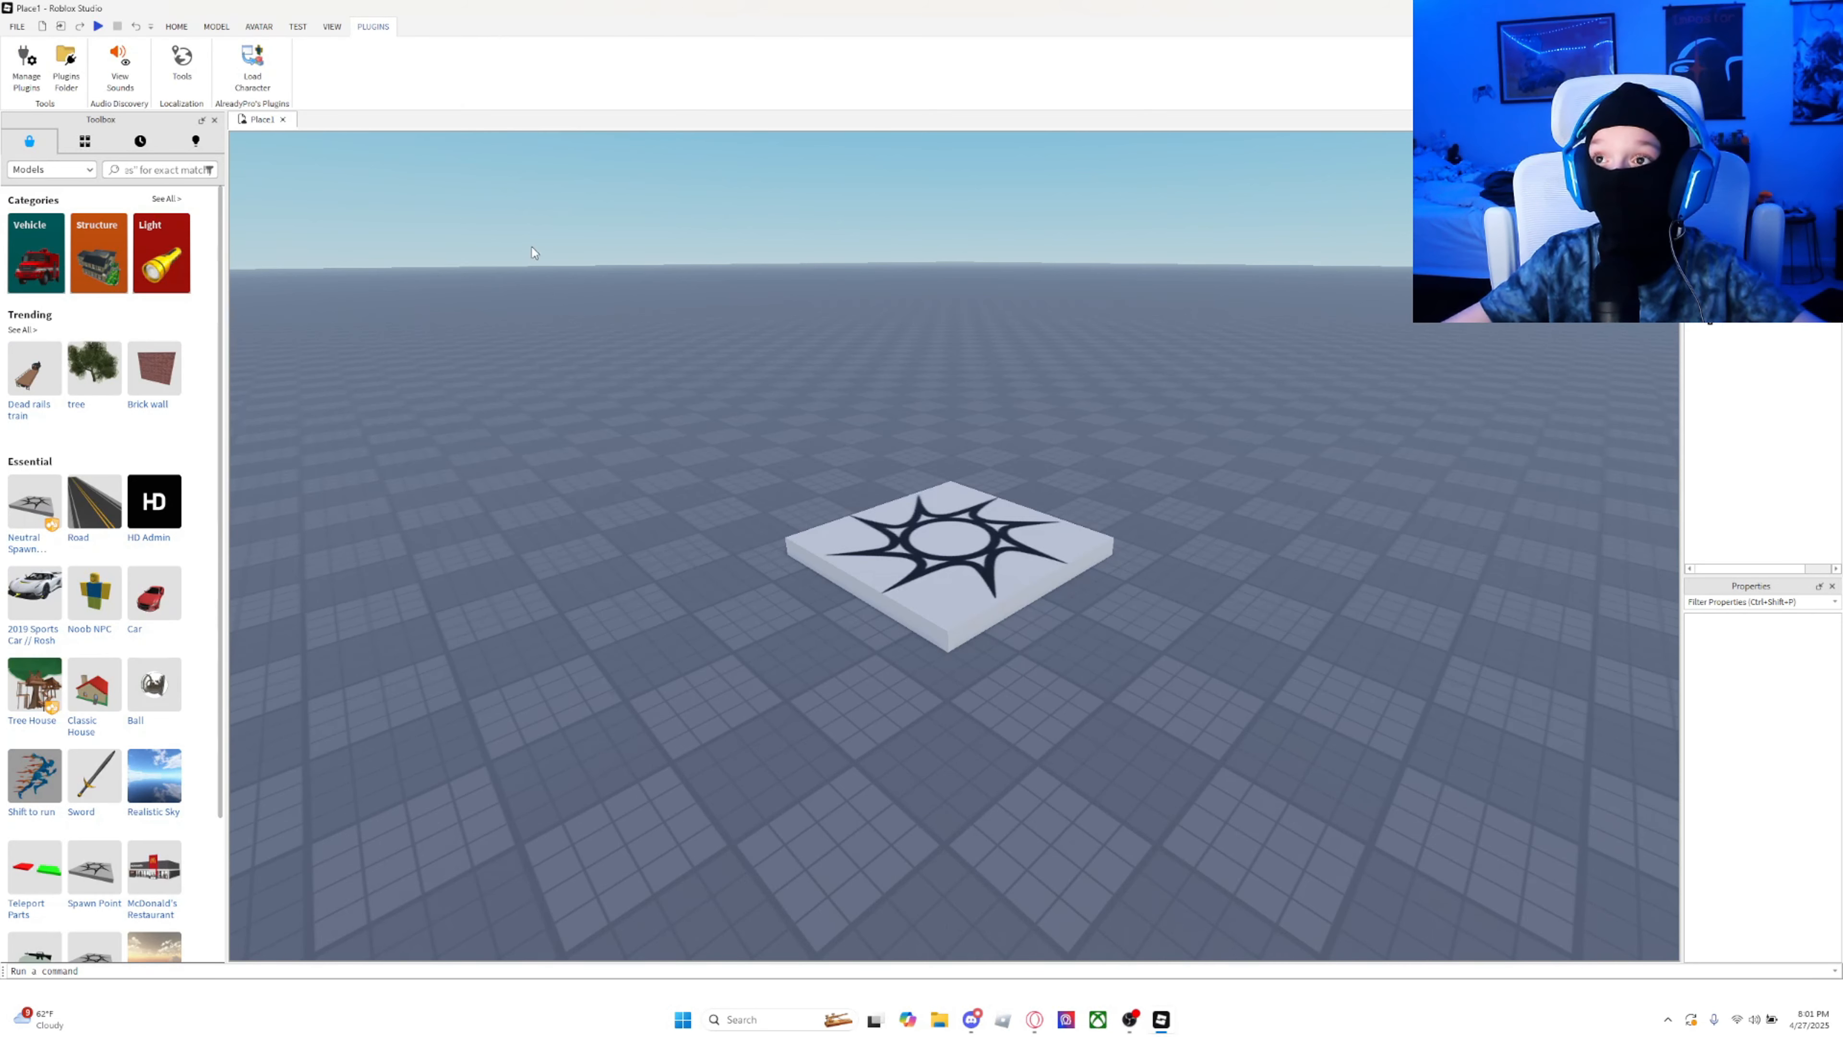
click(264, 75)
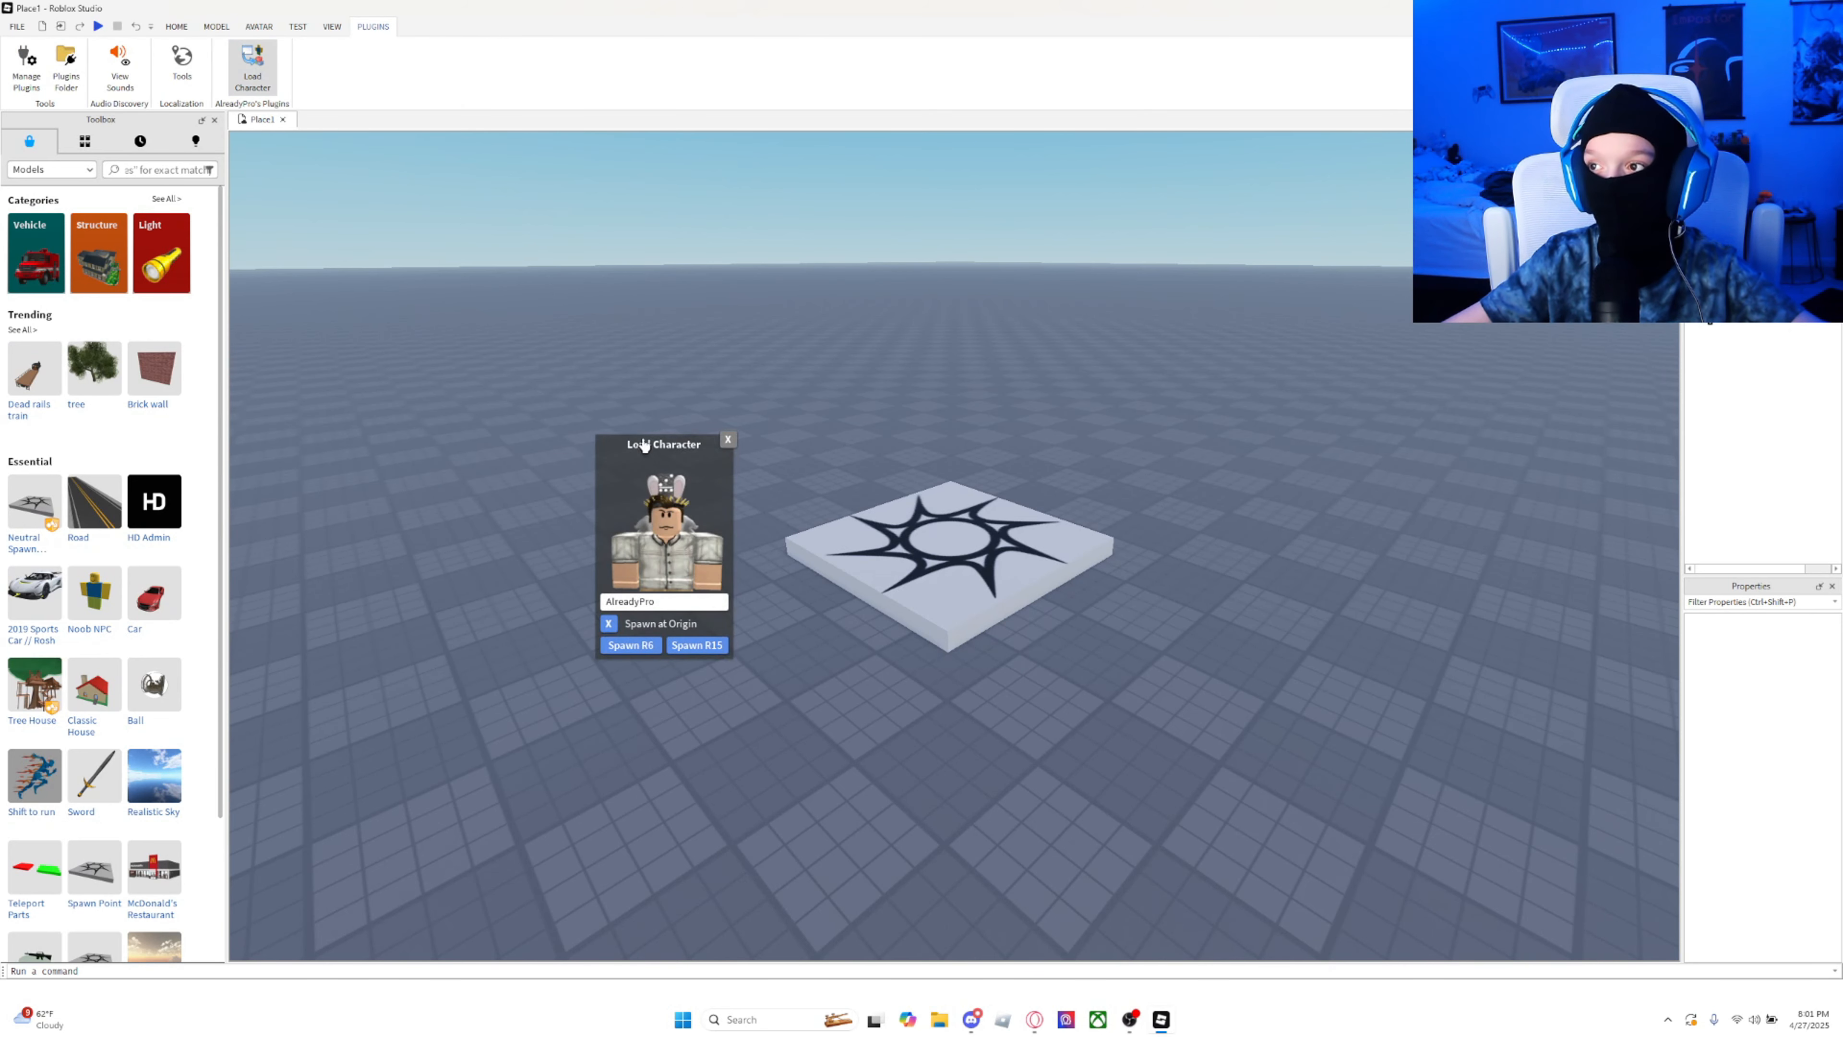
drag(644, 445, 813, 458)
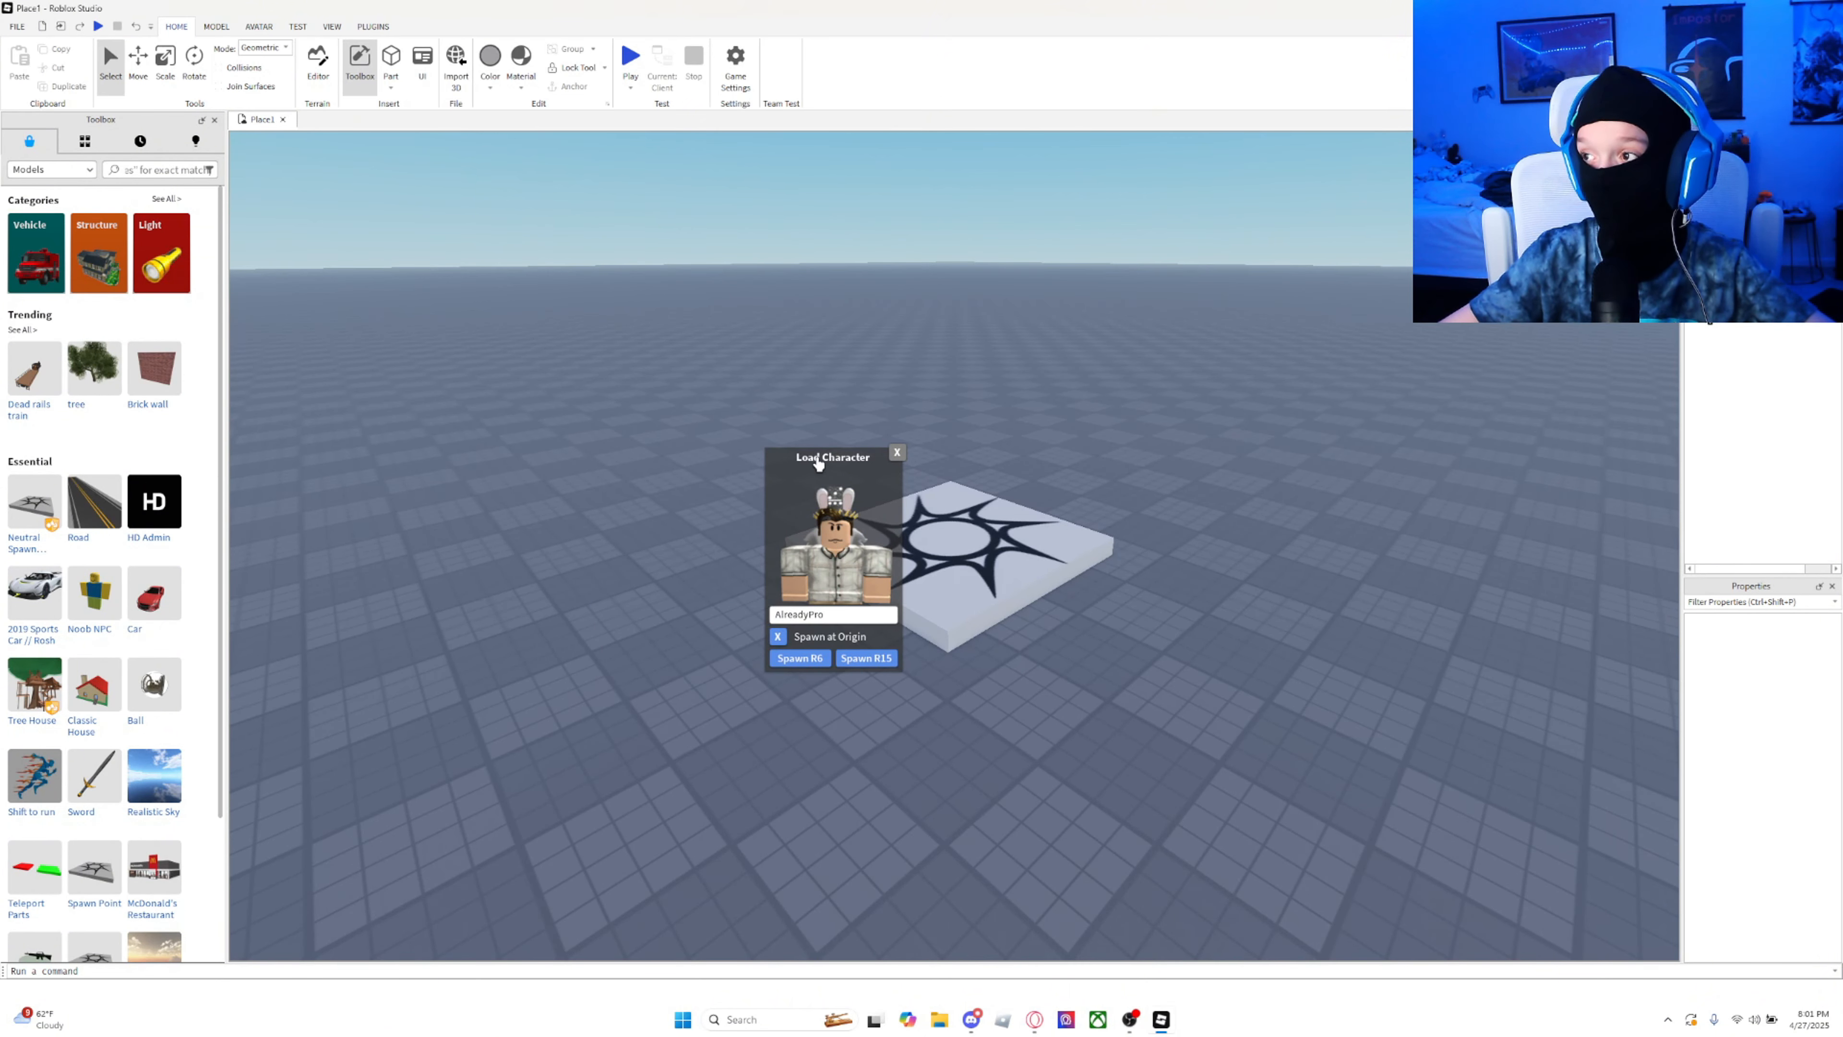
drag(818, 463, 664, 349)
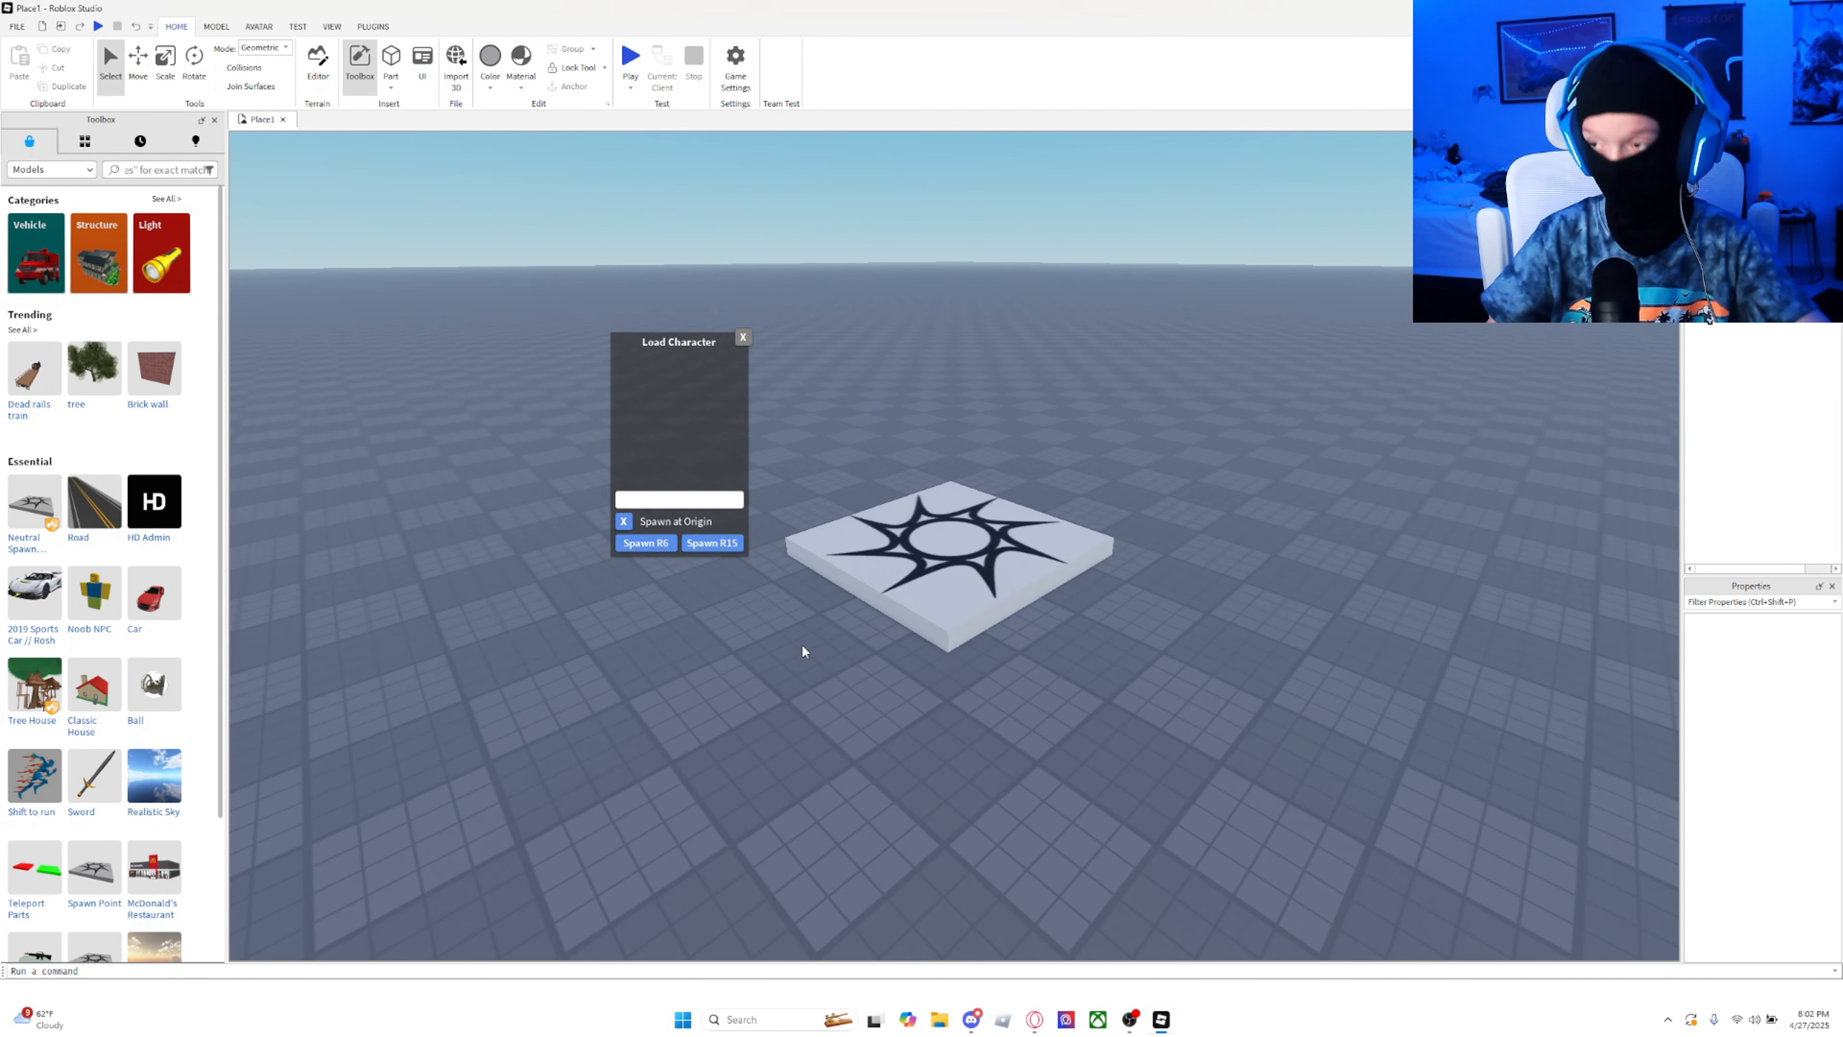
Step: Enter the account's Roblox username, spawn its avatar as an R6 character, and close the Load Character window
text(ficial)
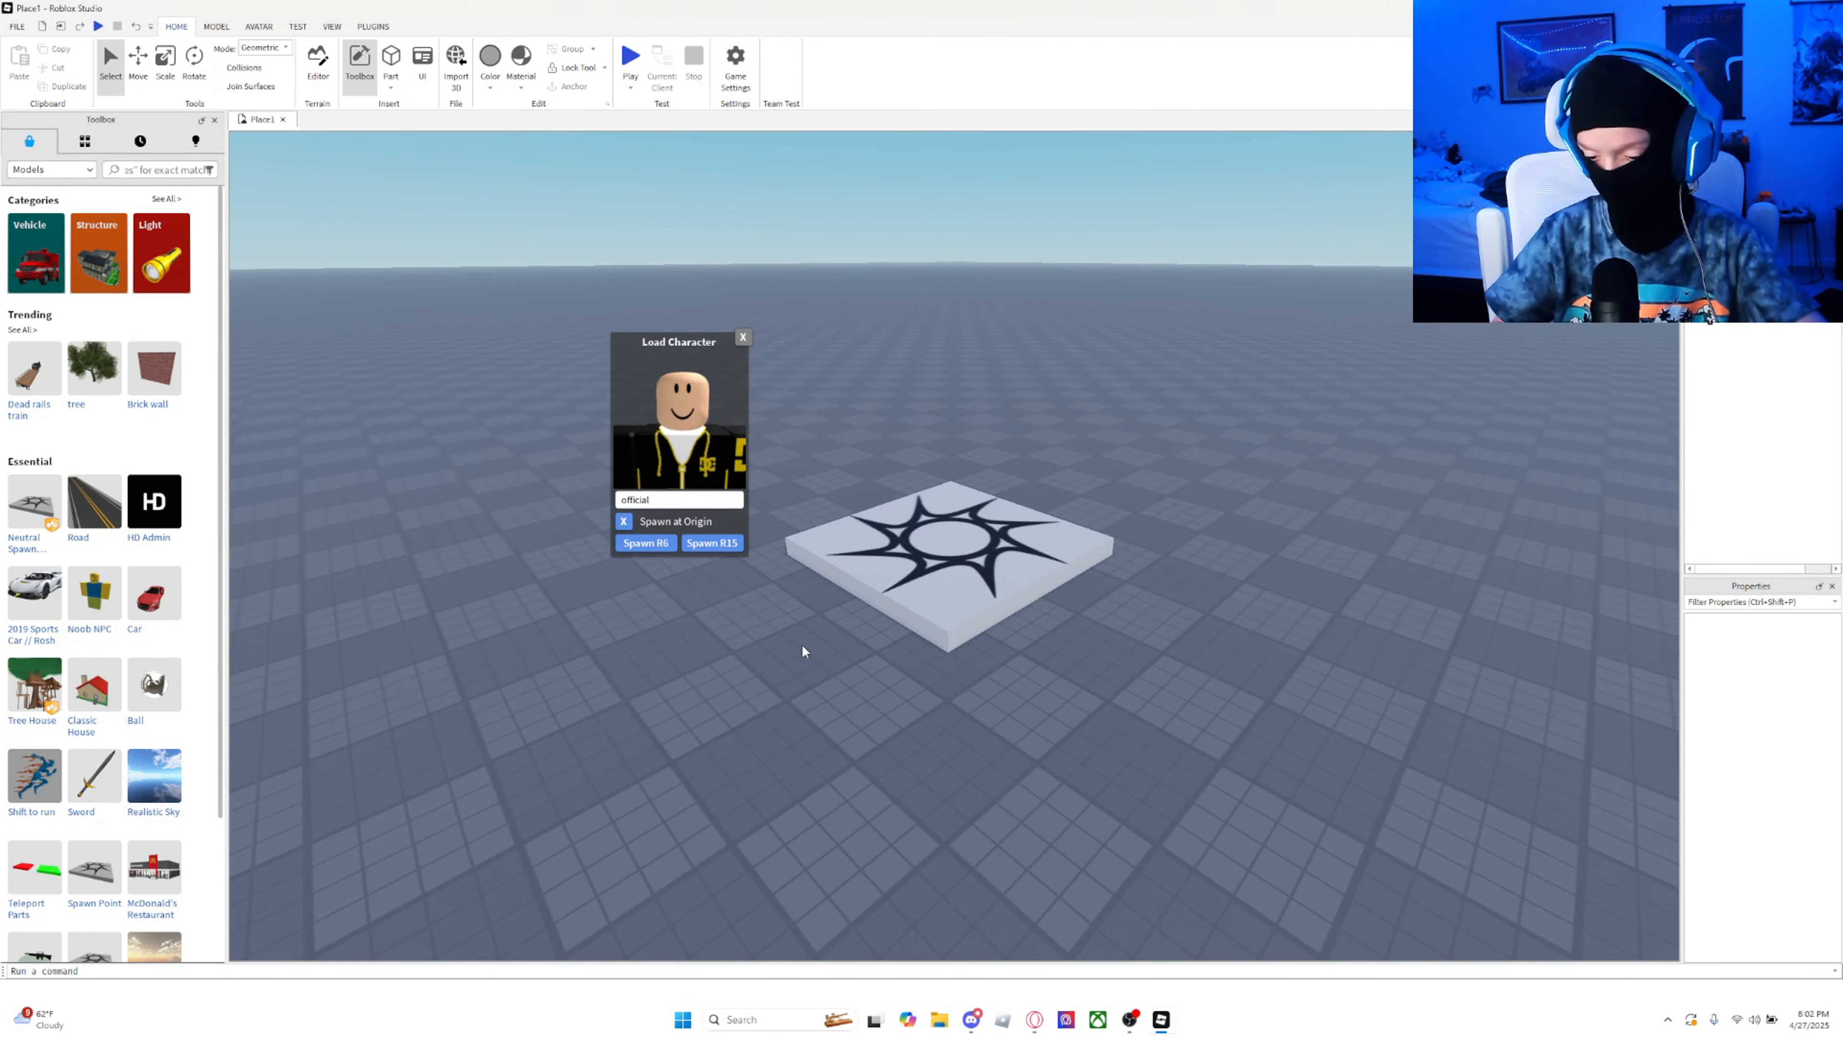
text(_snoopdawg)
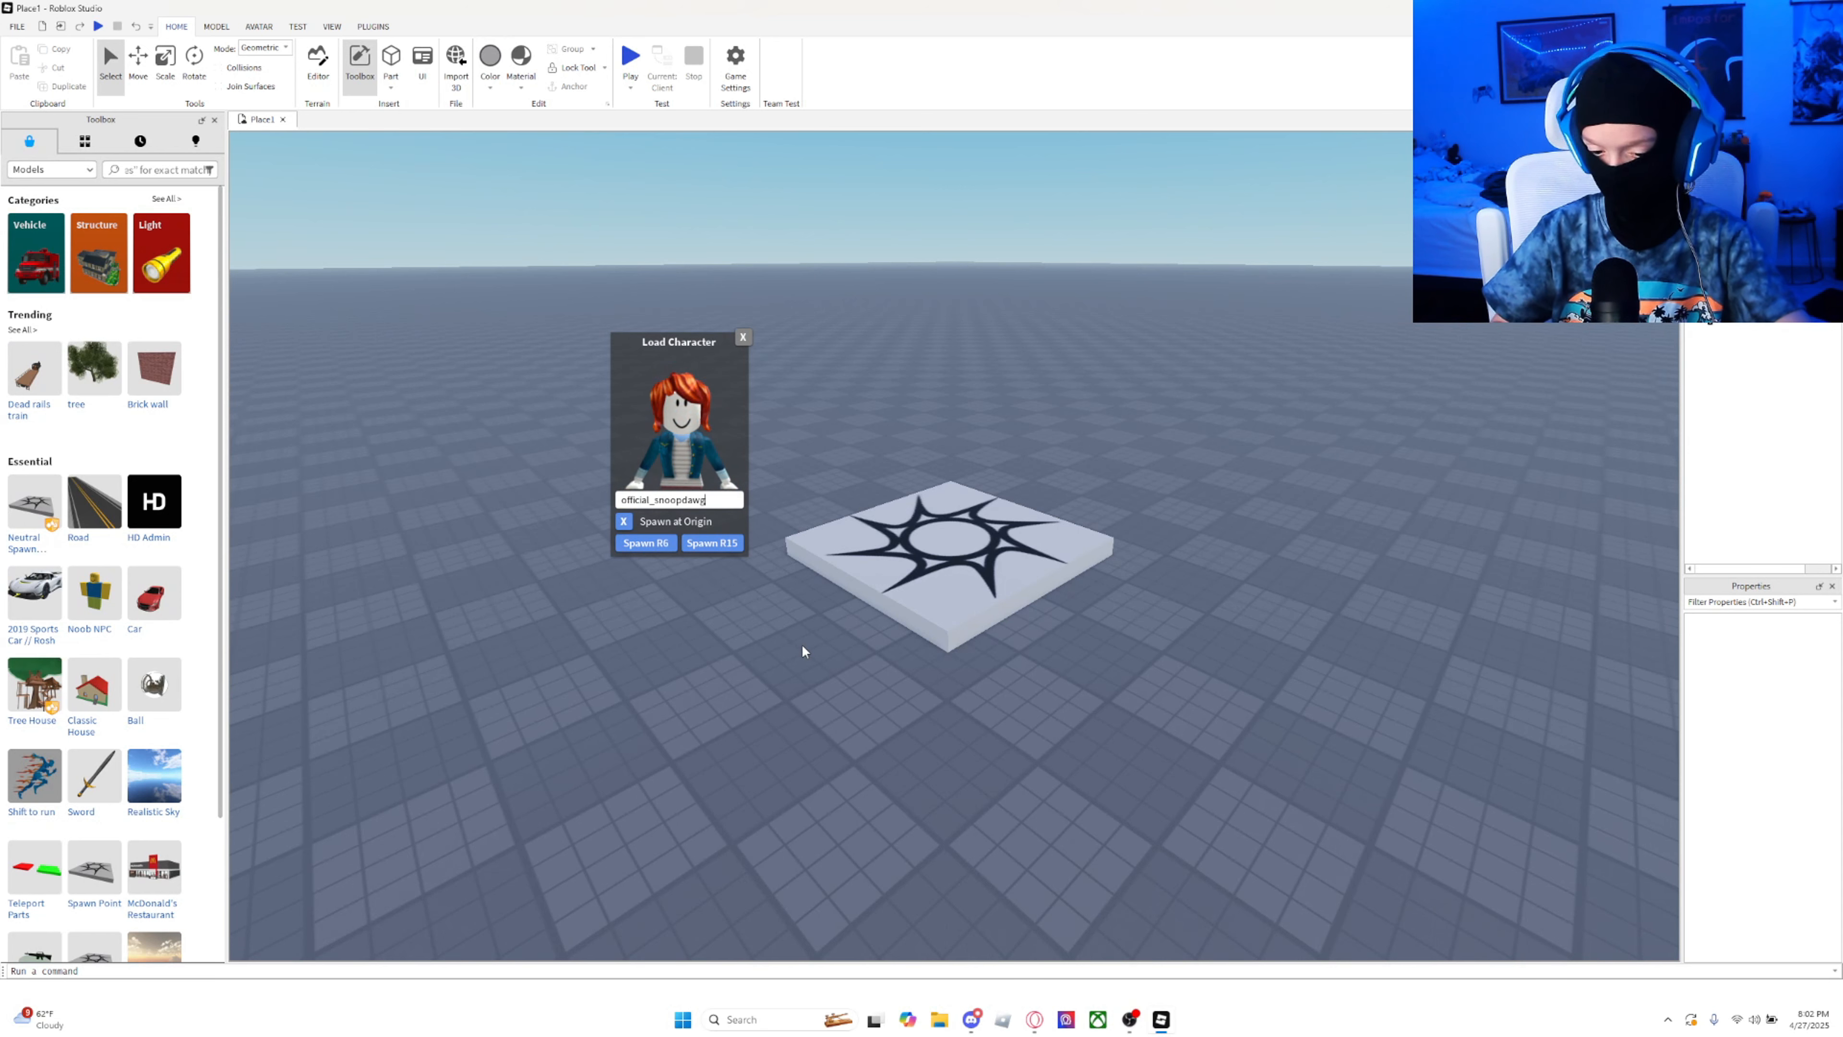
text(24)
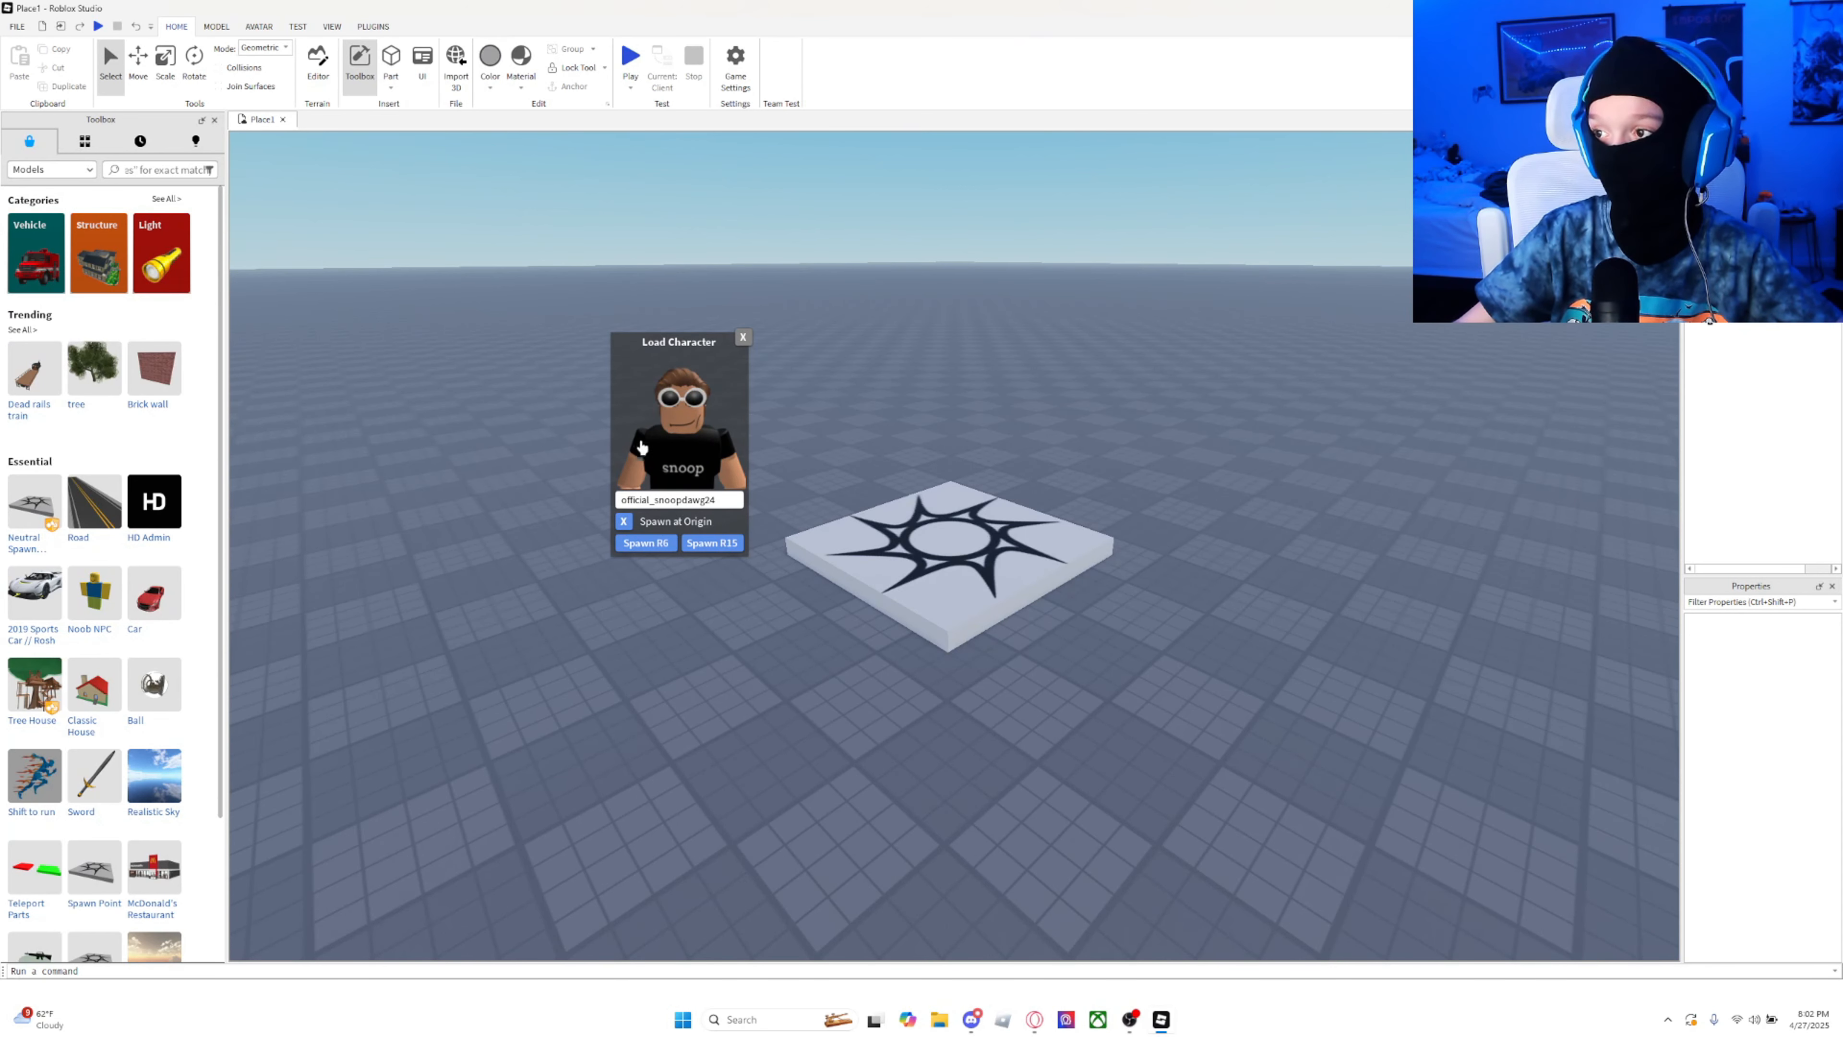
click(631, 545)
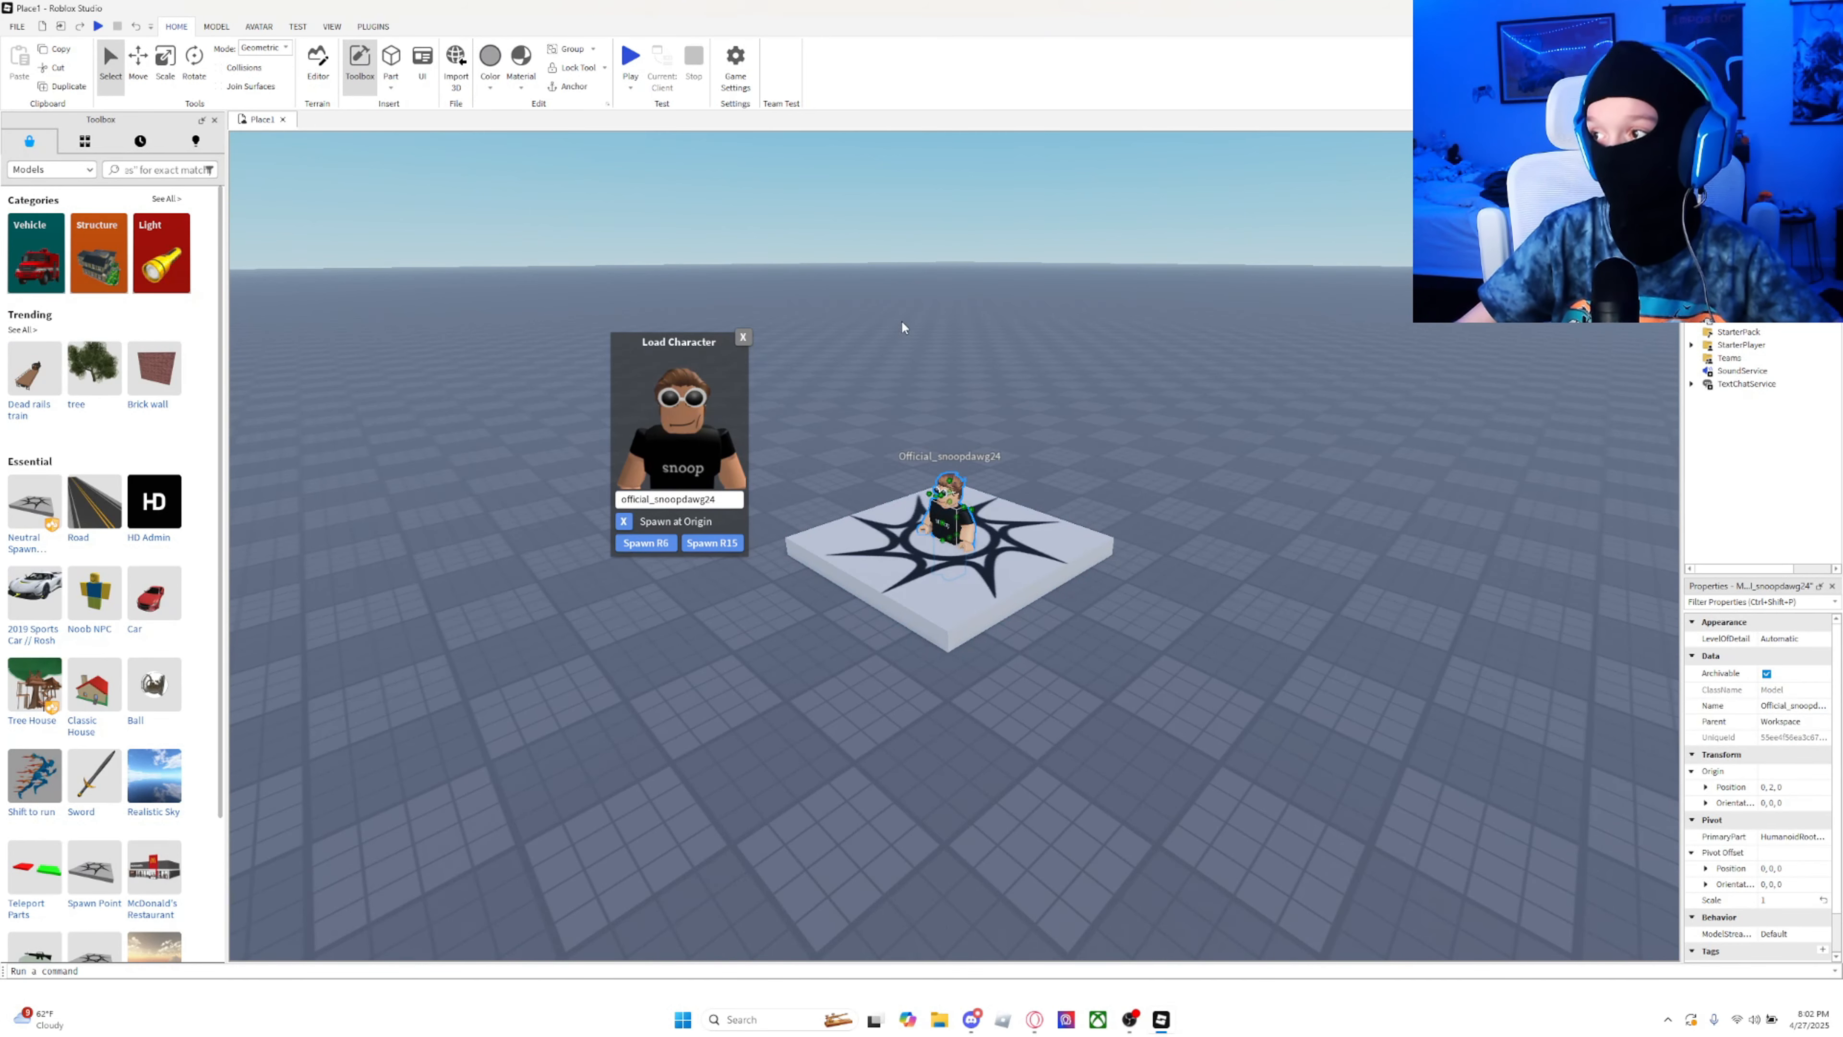
mouse_move(894, 361)
middle_down()
mouse_move(978, 387)
mouse_move(869, 359)
mouse_move(897, 355)
middle_up()
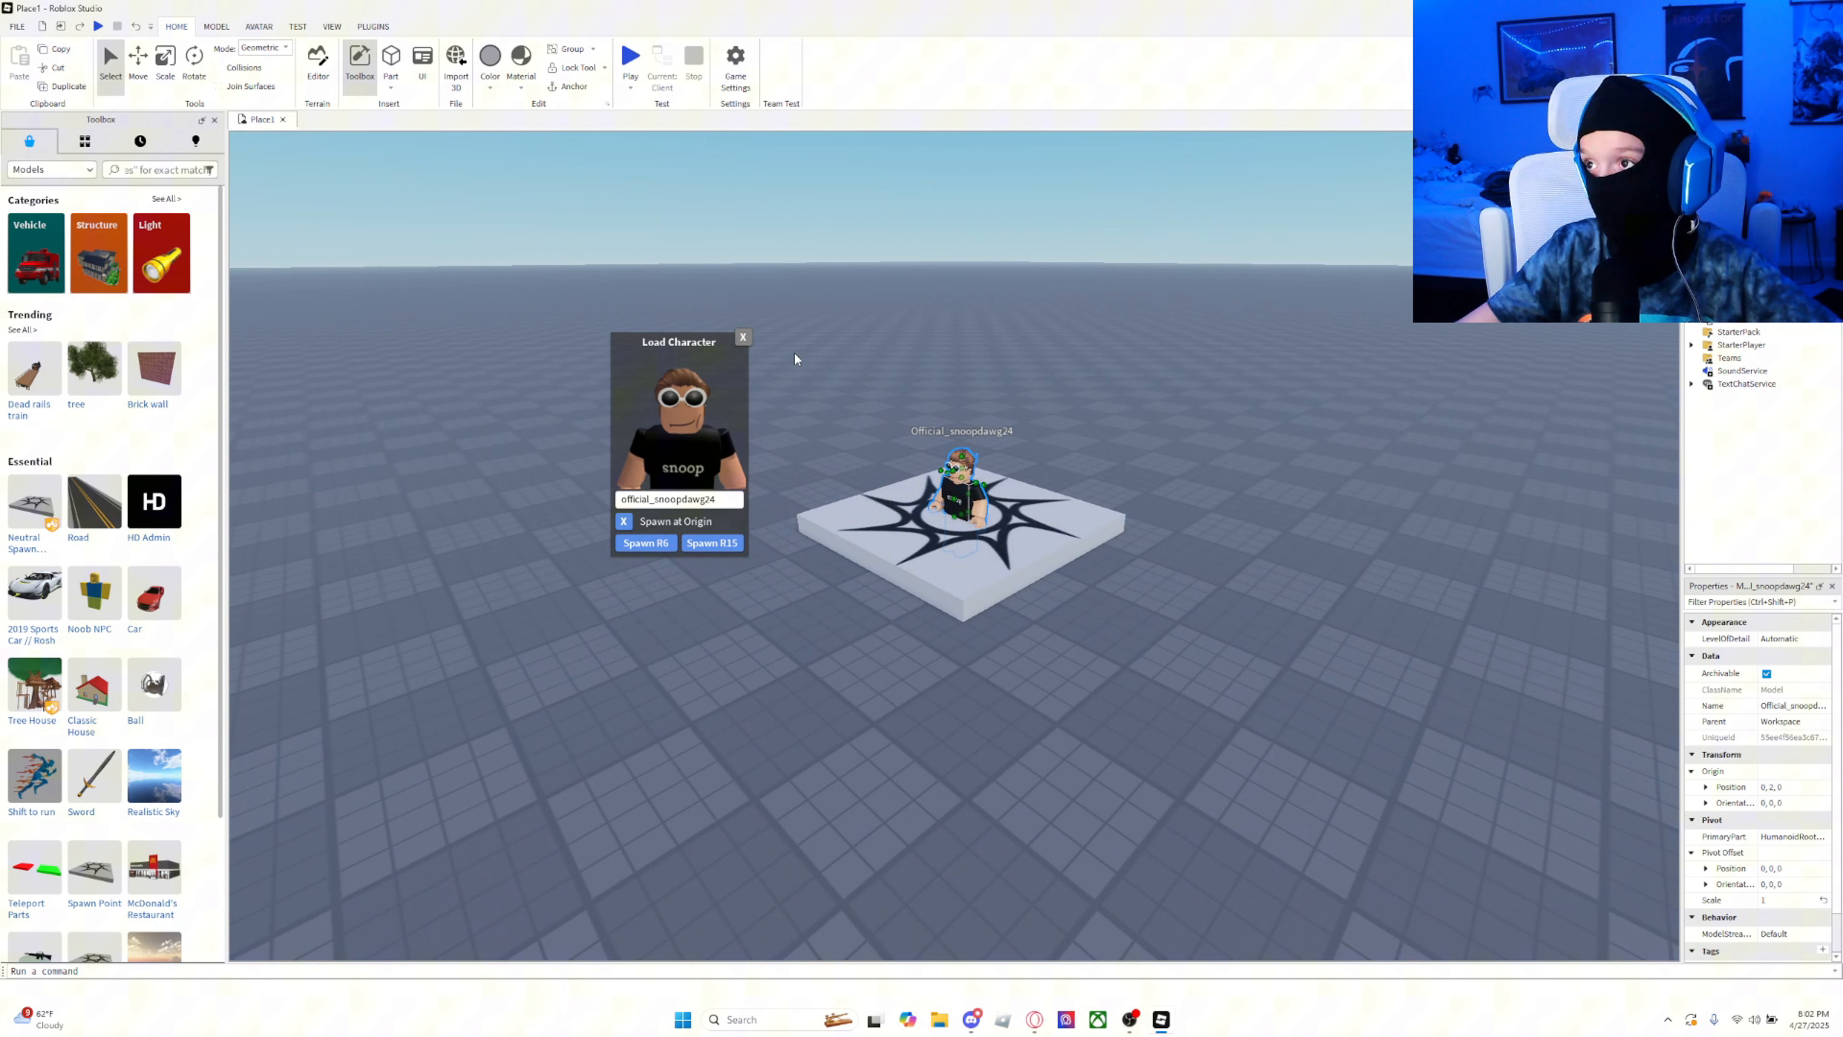
click(742, 337)
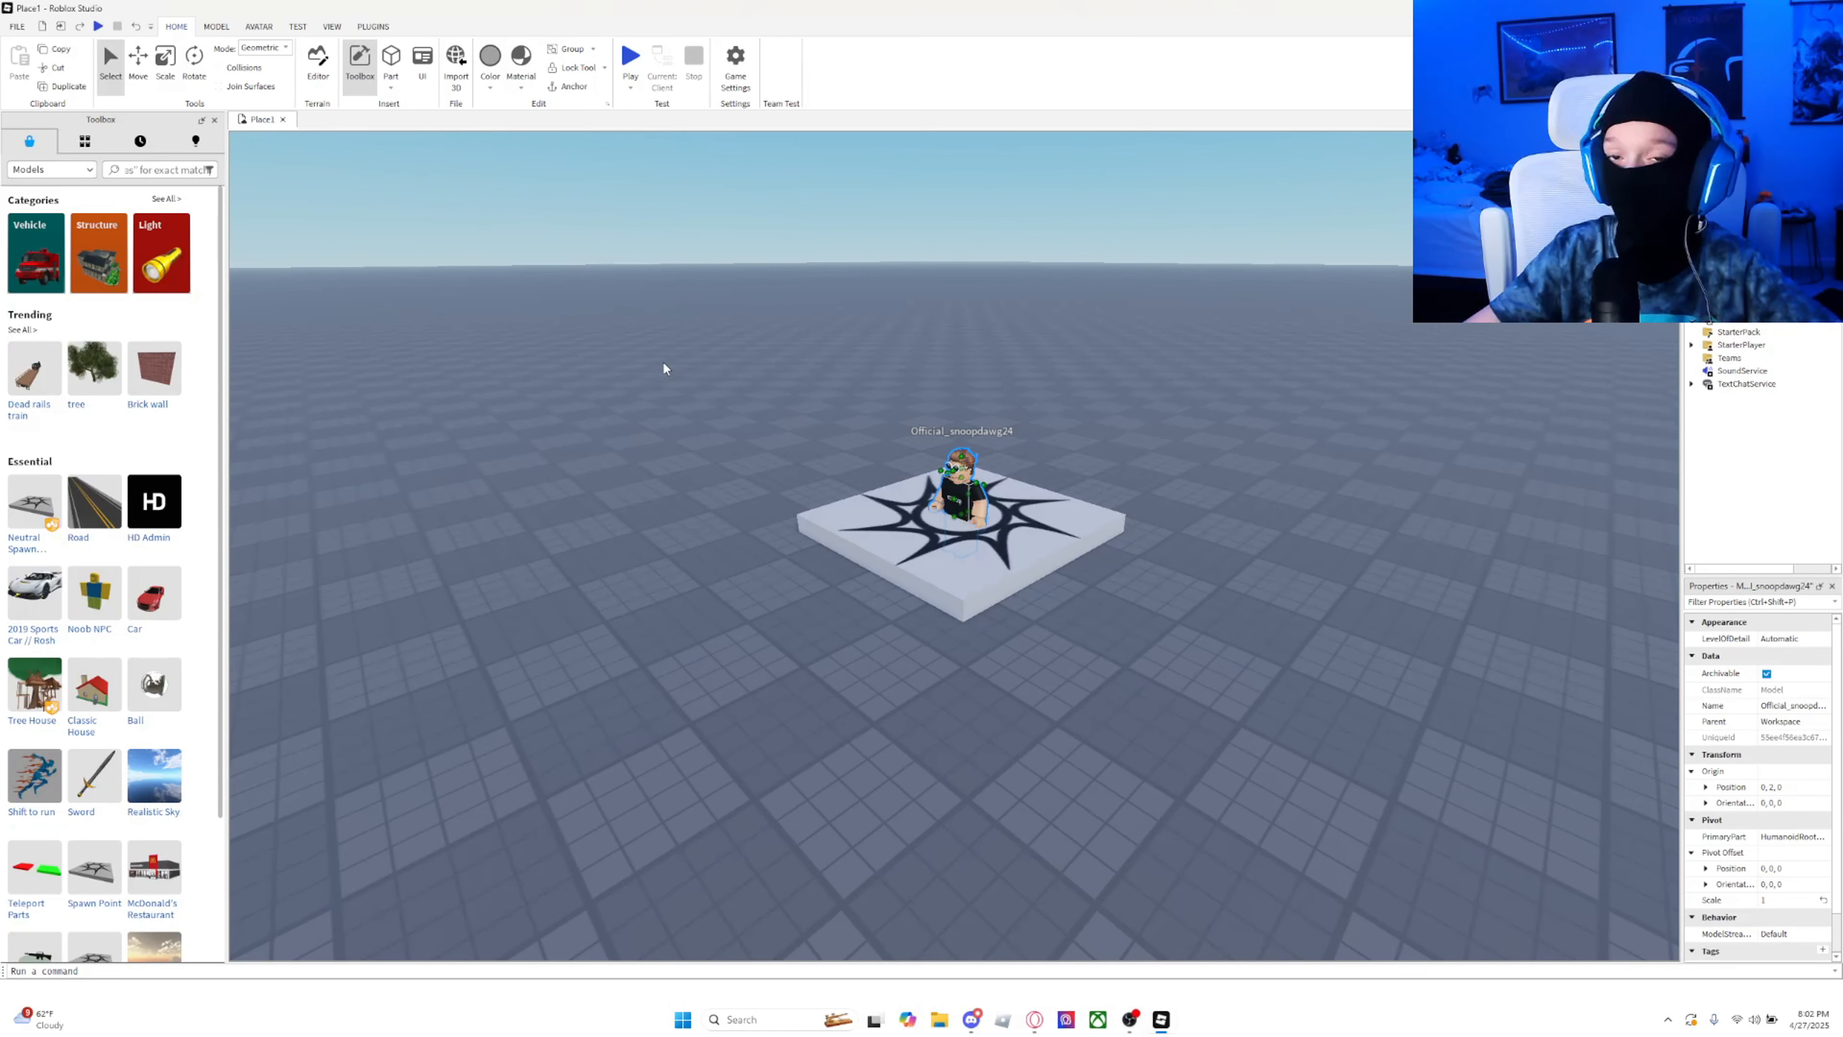
Step: Delete the spawn platform beneath the character and select the character model
click(892, 551)
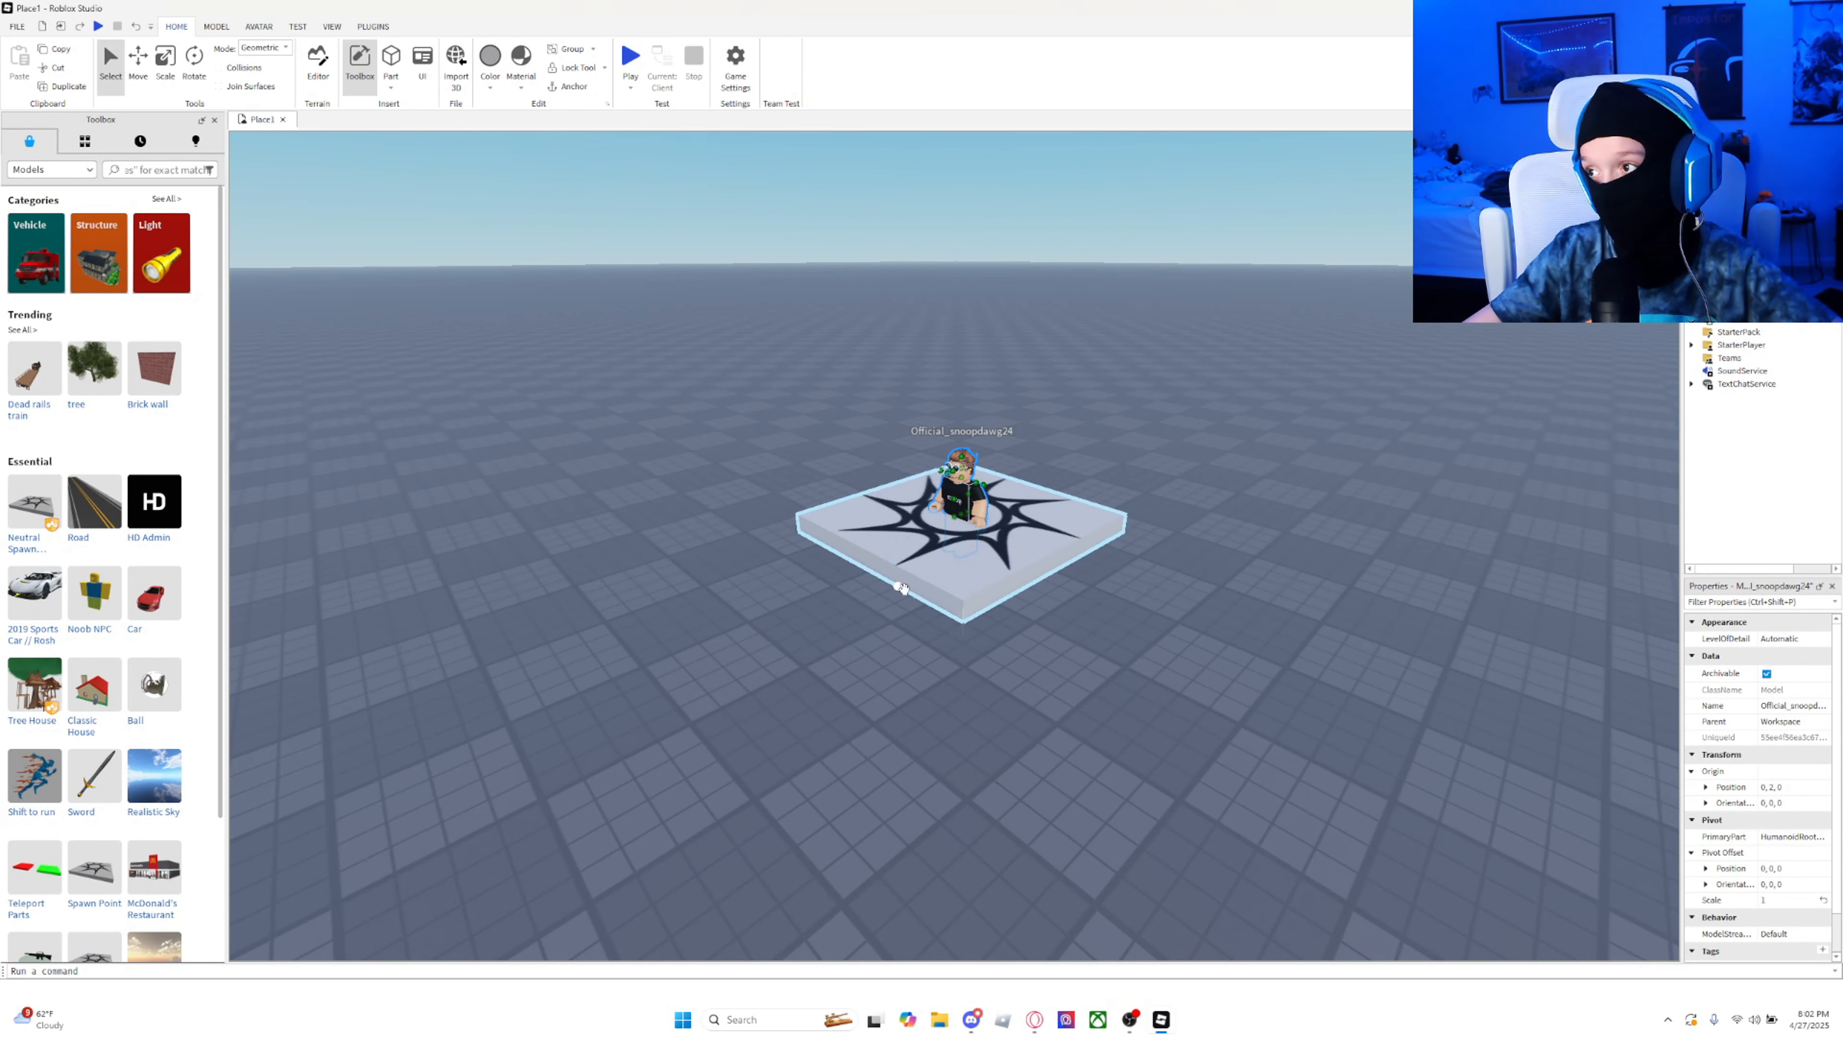
key(Delete)
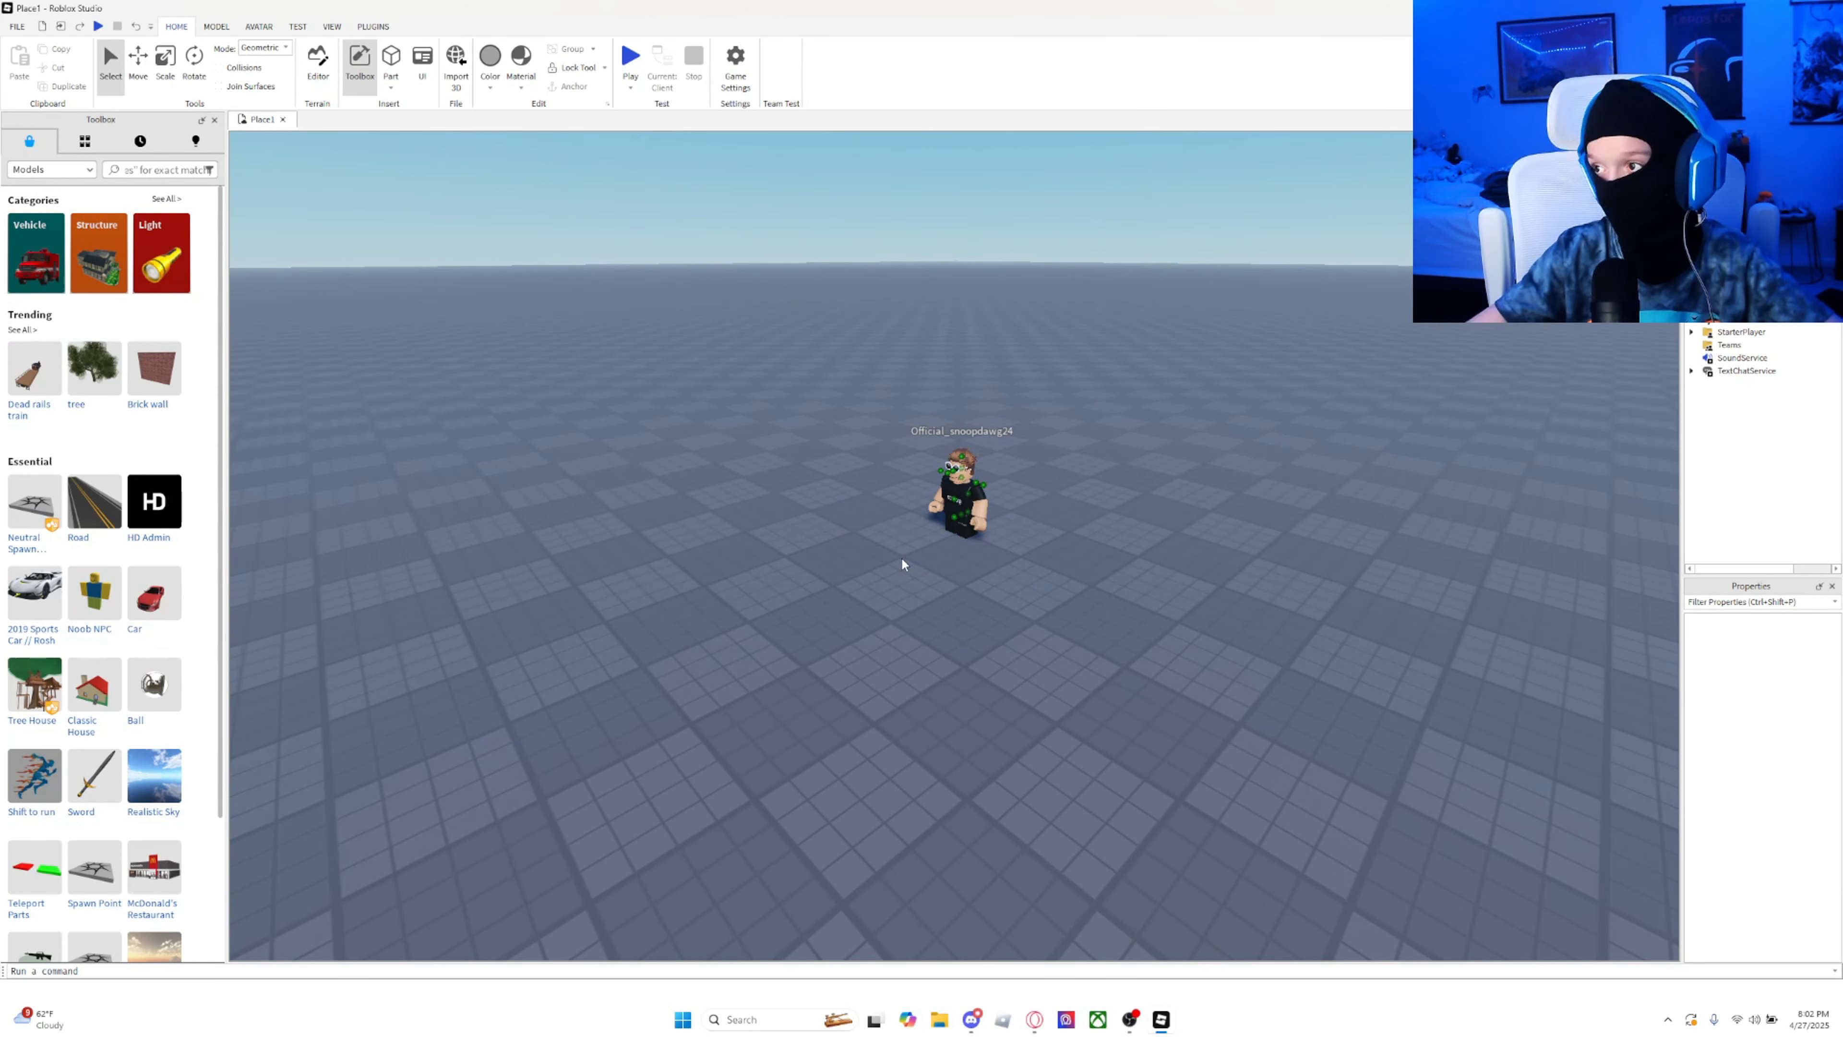
click(960, 501)
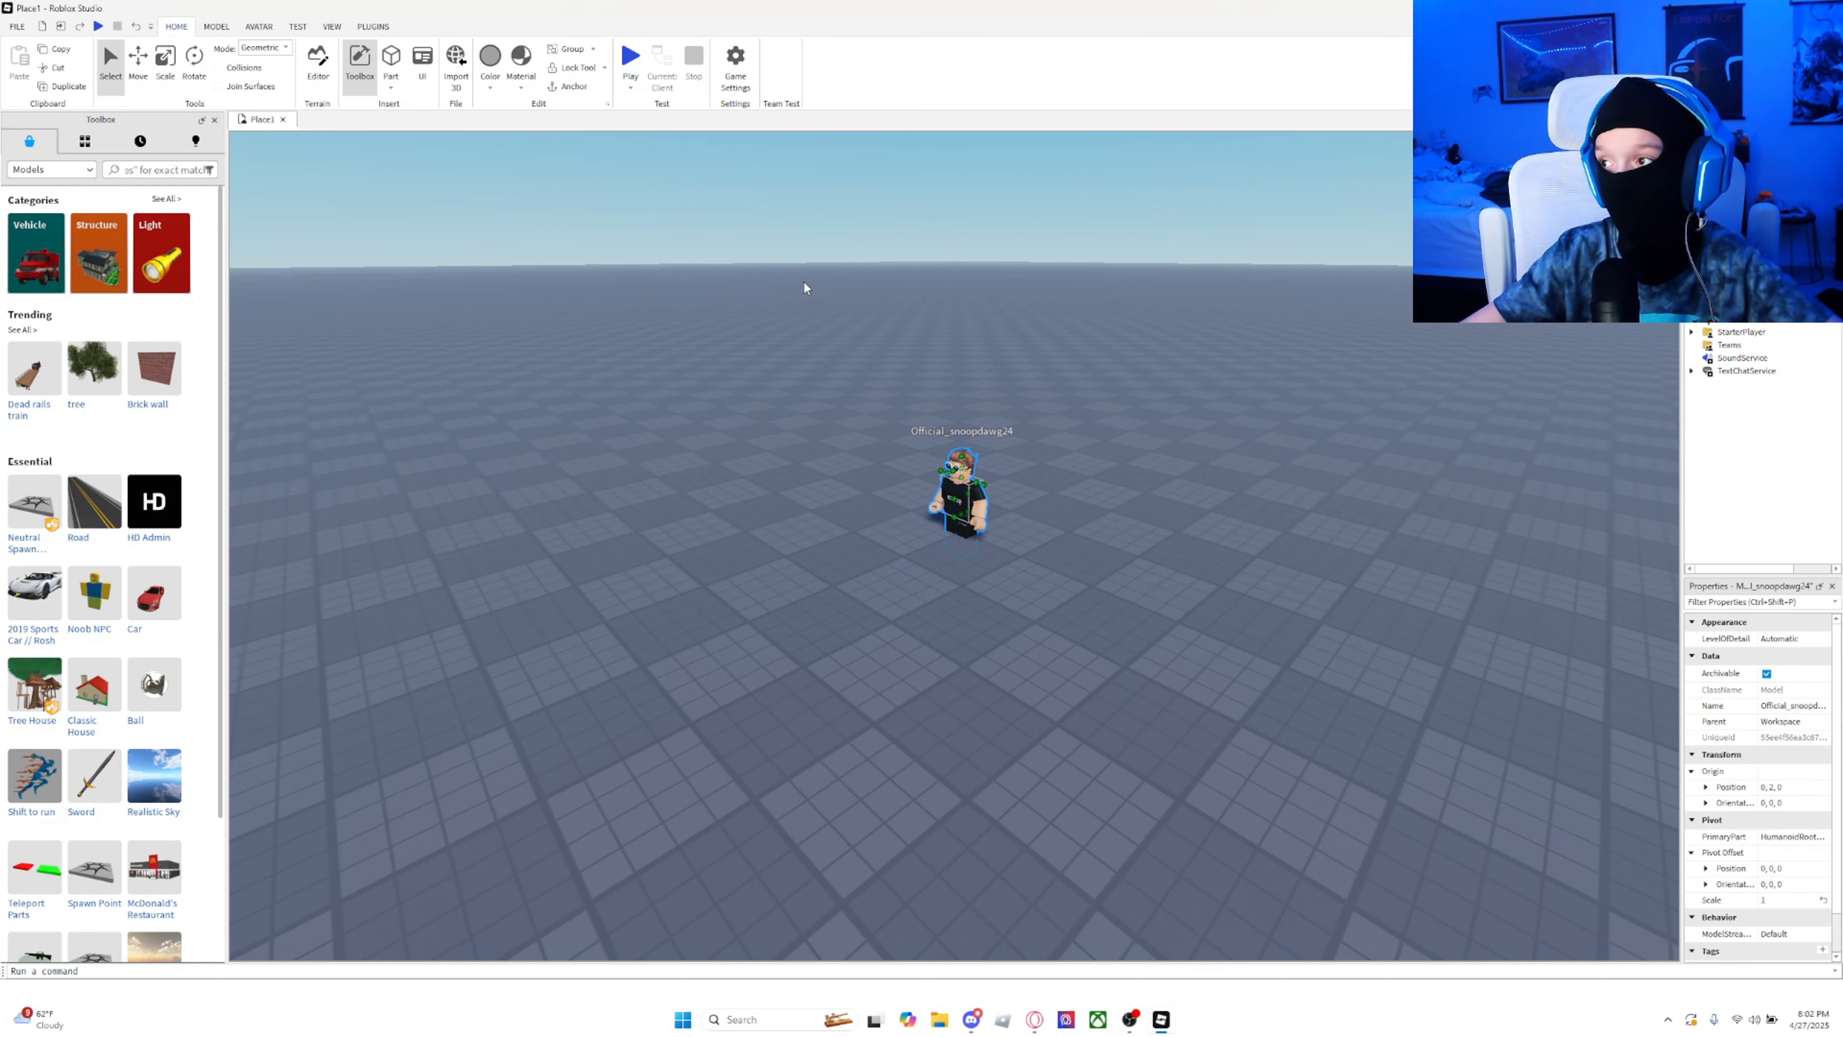
Step: Raise the selected character model 1 stud straight up with the Move tool
click(138, 58)
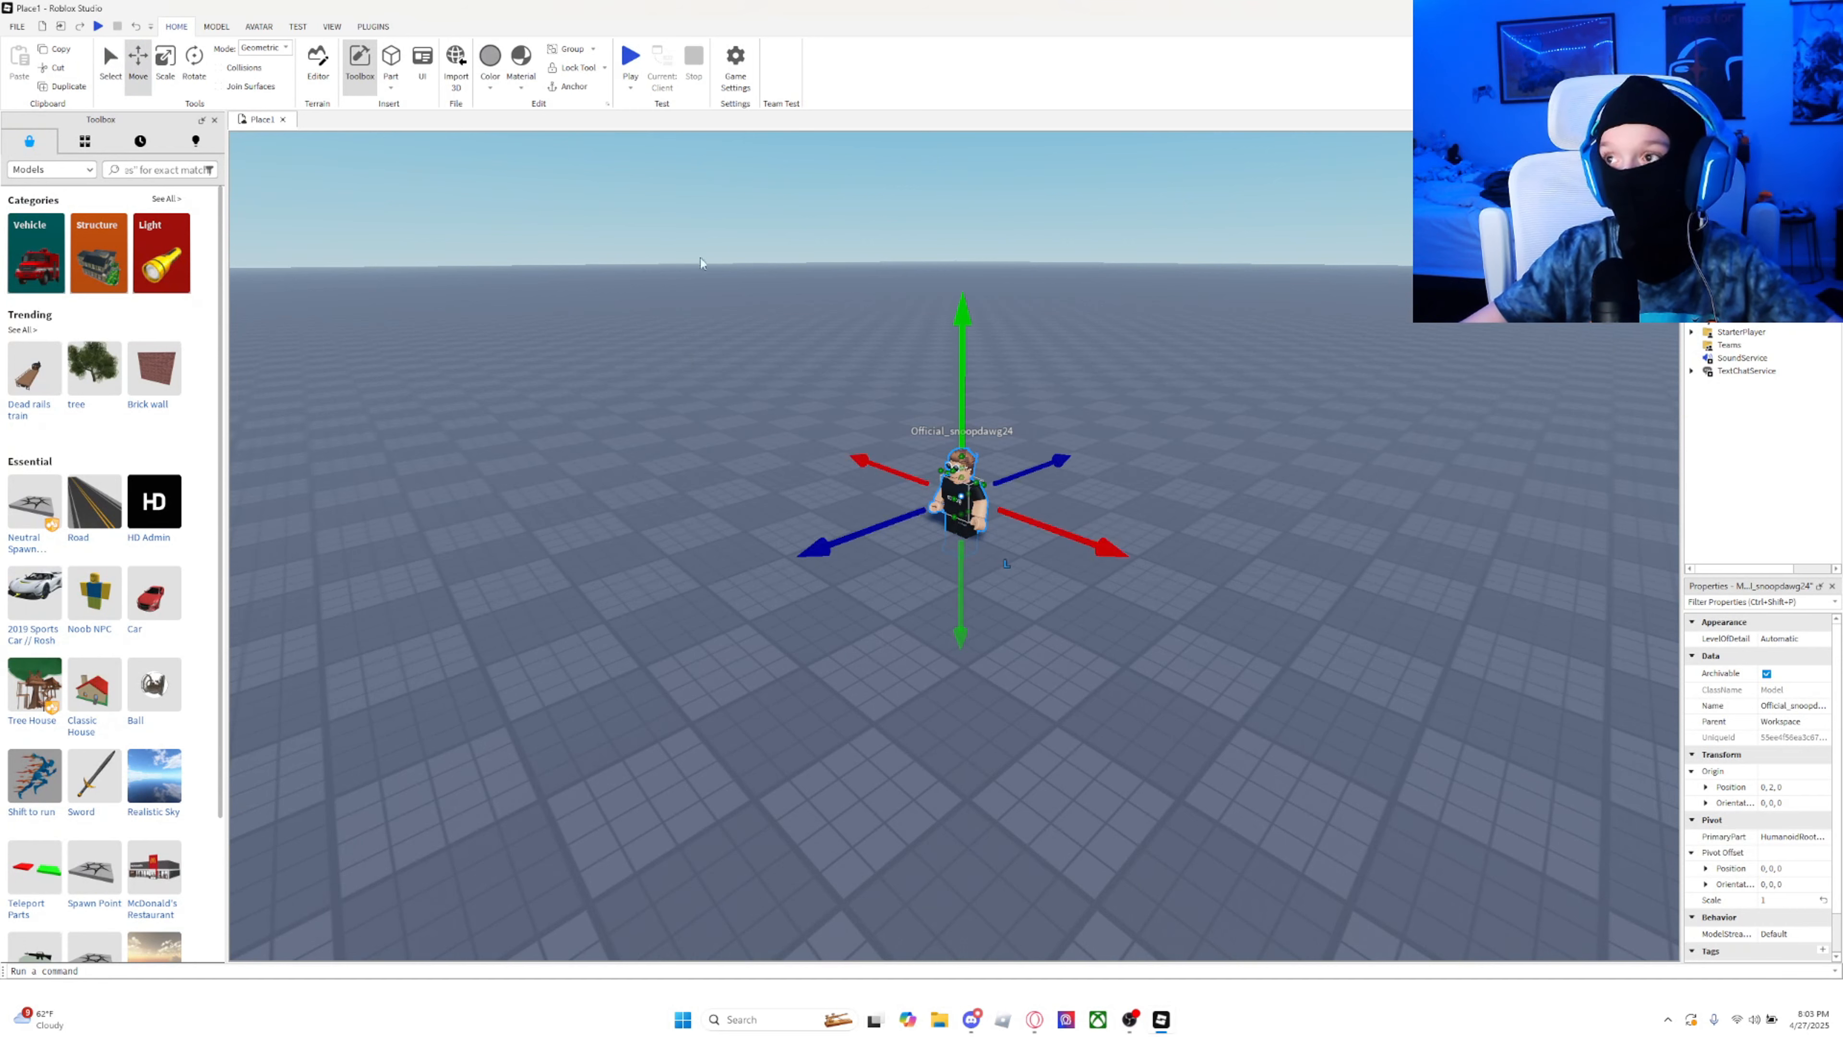
mouse_move(968, 360)
mouse_down()
mouse_move(970, 338)
mouse_move(970, 365)
mouse_up()
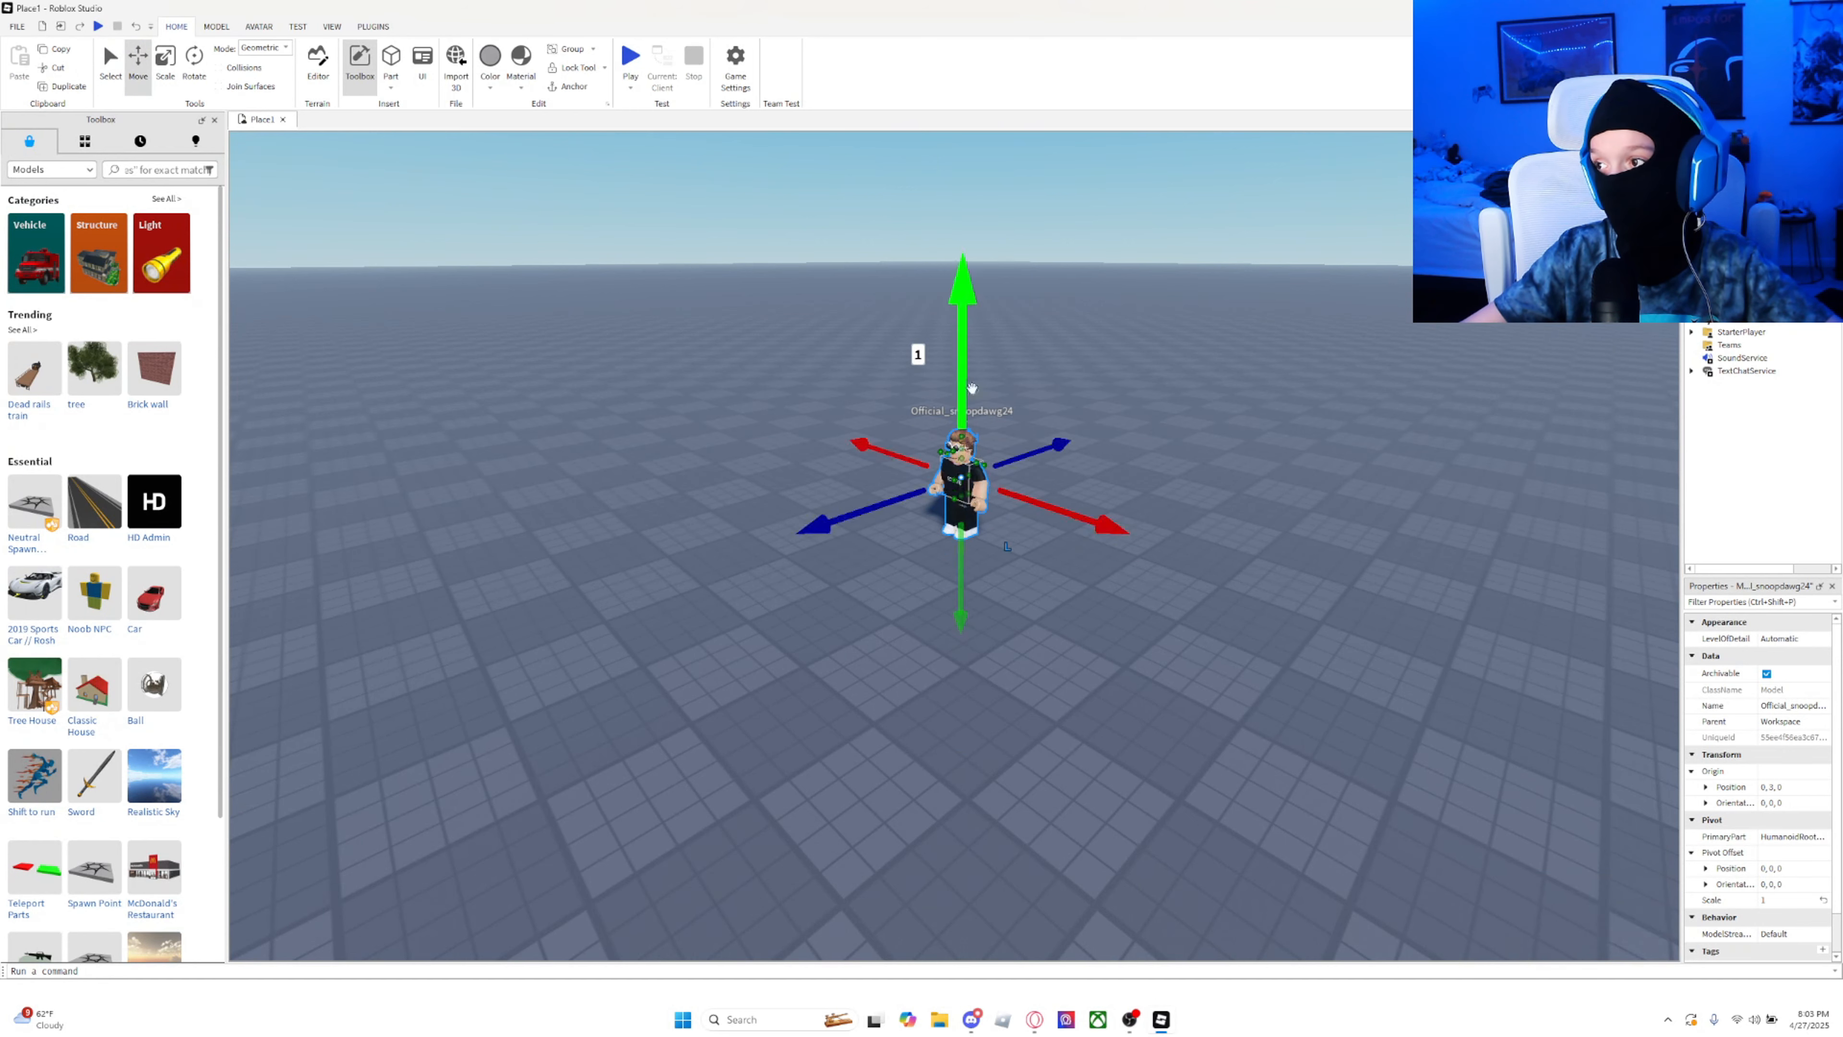
scroll(1045, 601, up, 3)
scroll(1042, 599, down, 1)
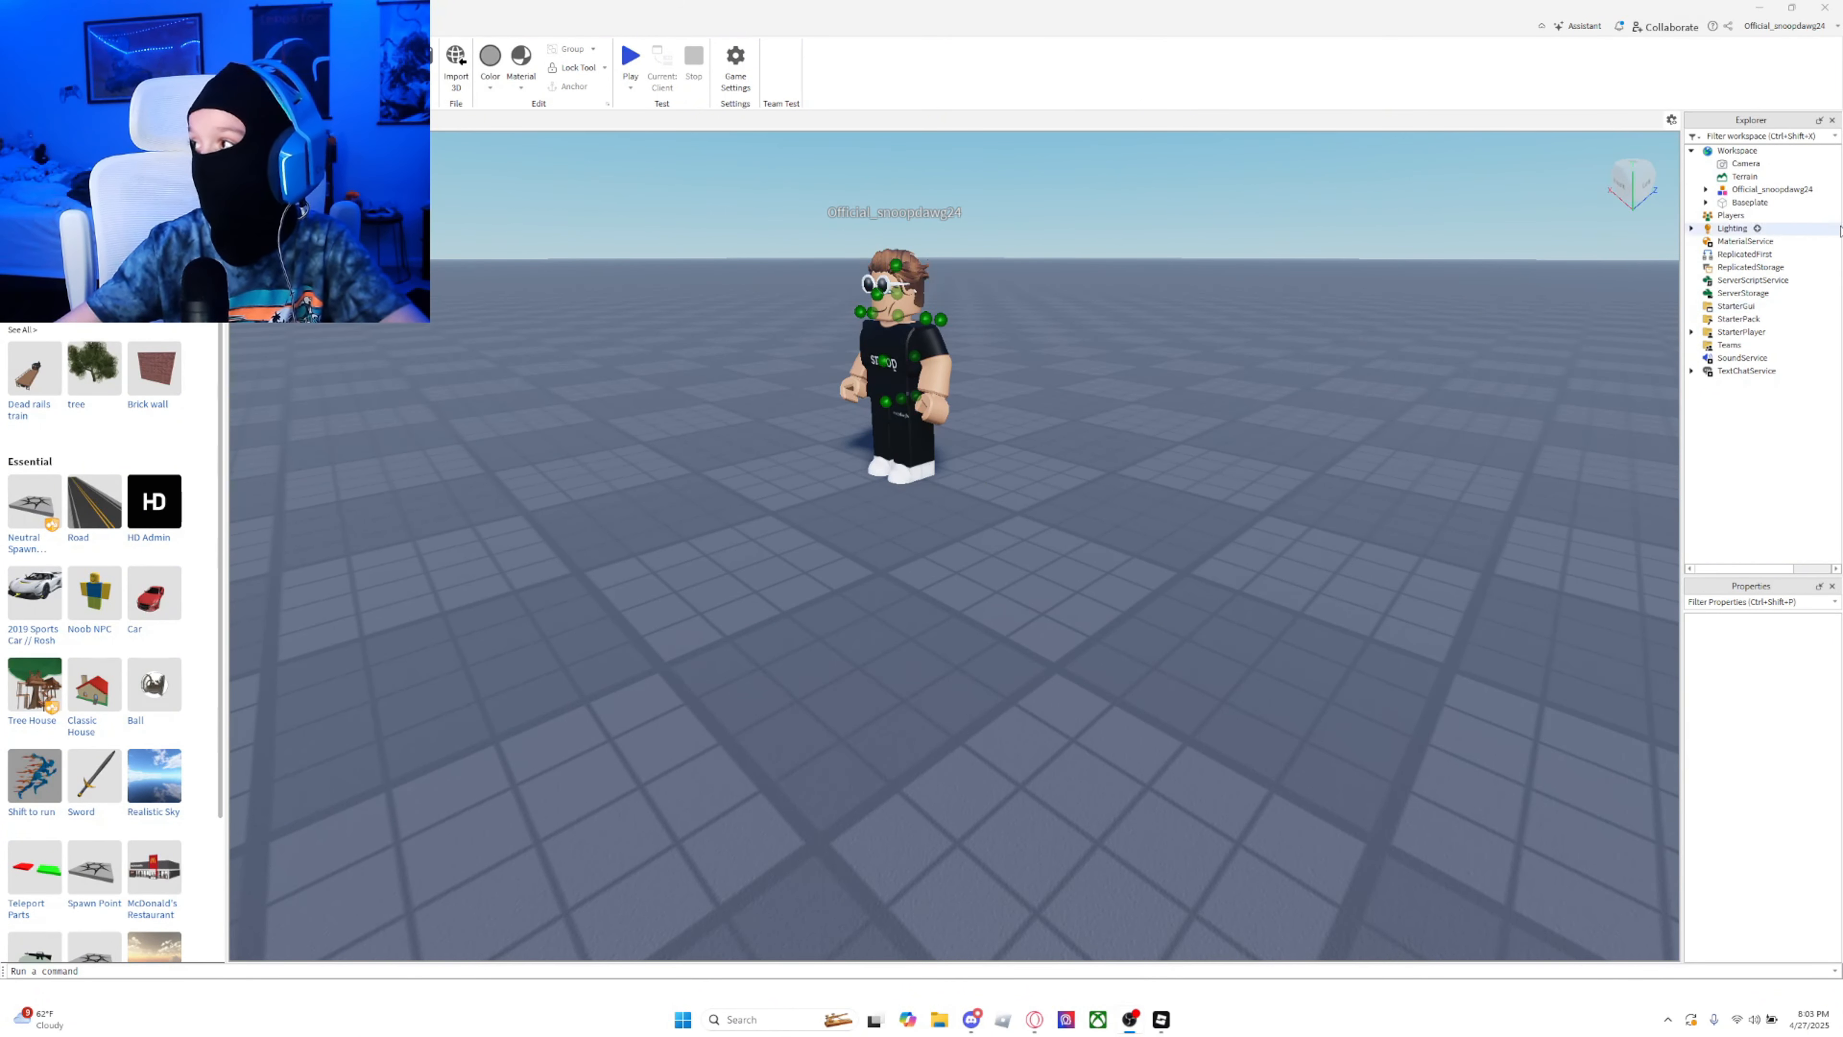
Step: Select the Clout Glasses and side-sweep hair accessories inside the character model and start exporting the selection
click(1706, 191)
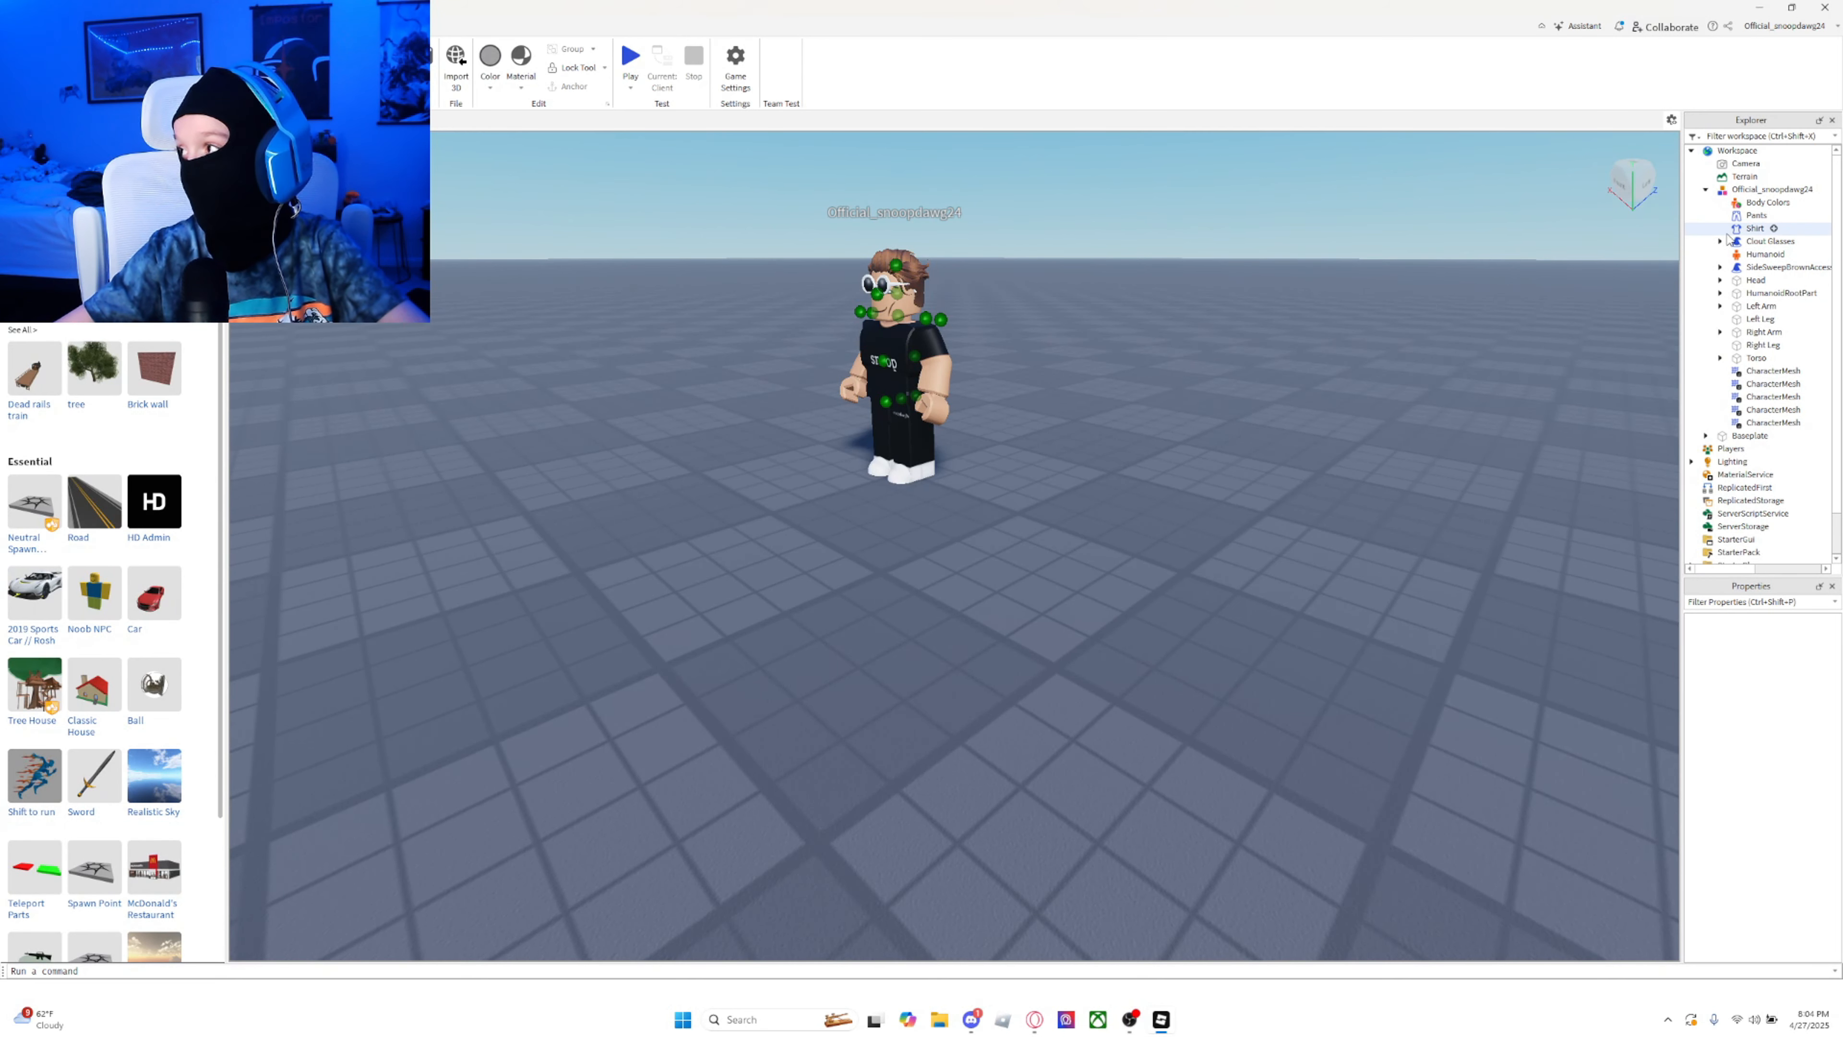
click(1754, 242)
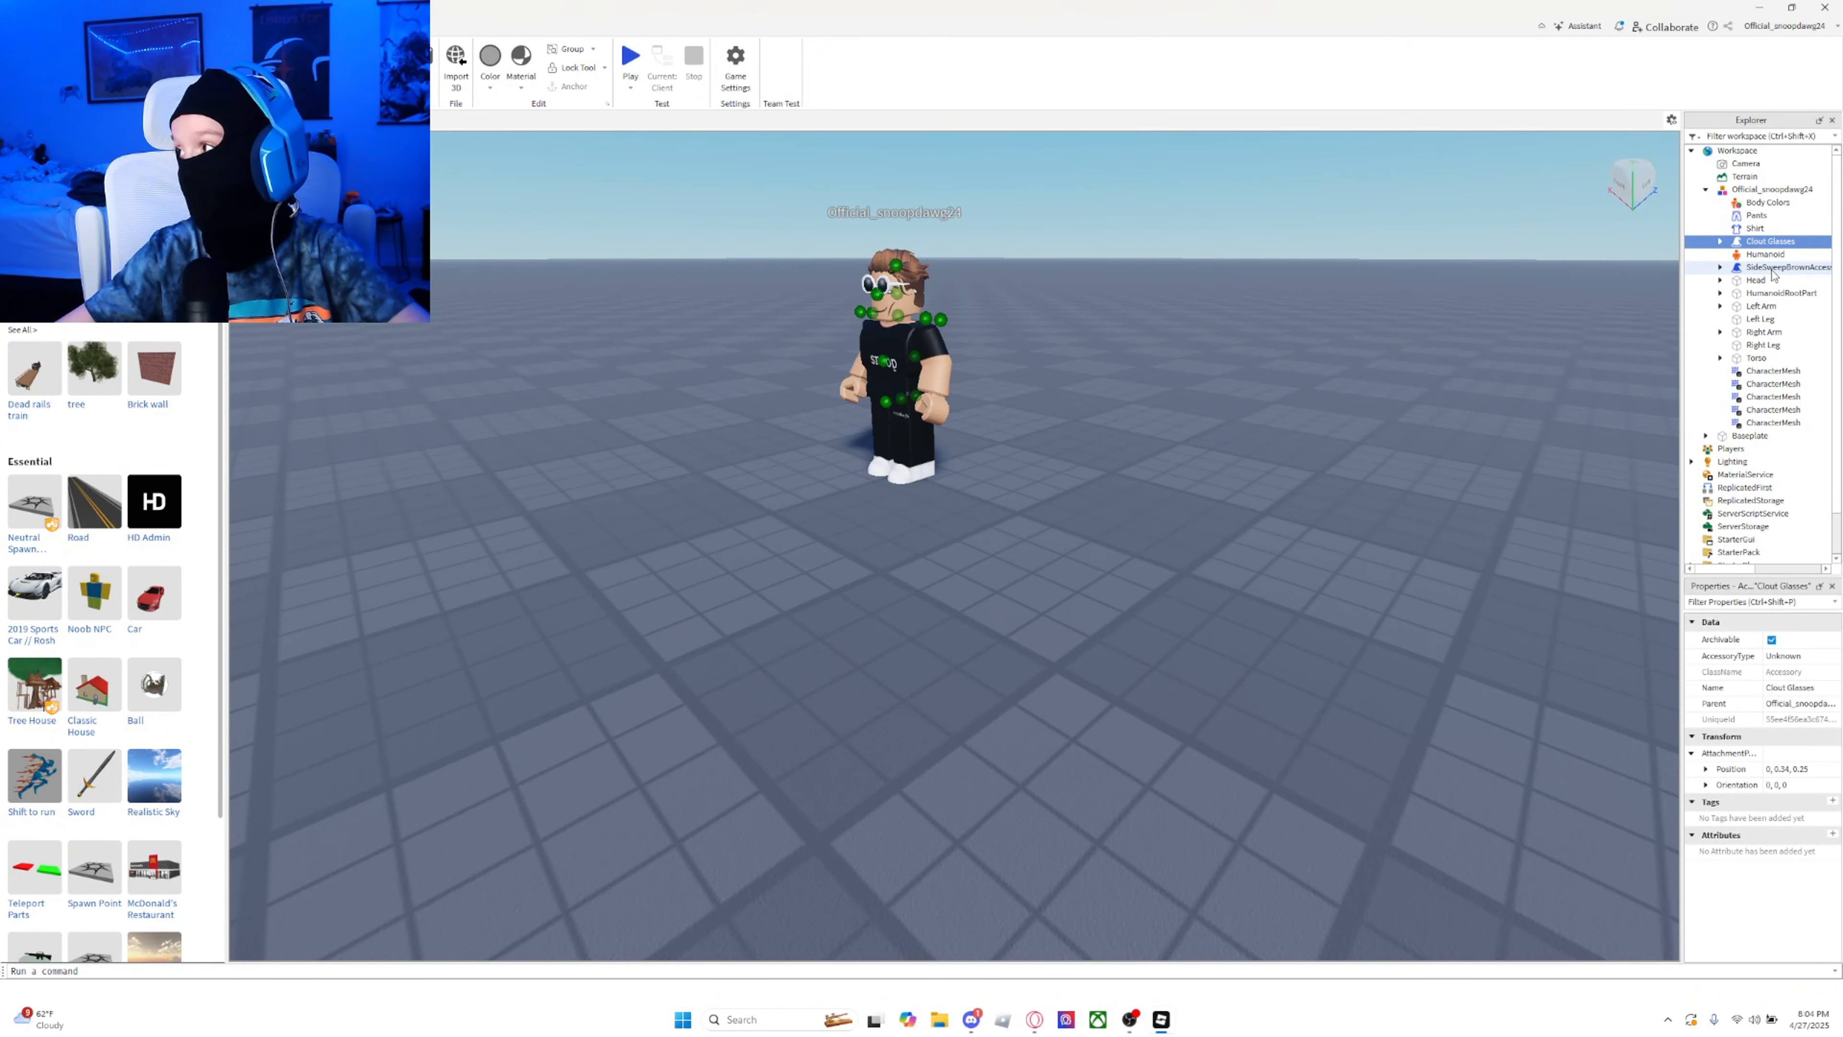
ctrl+click(1777, 267)
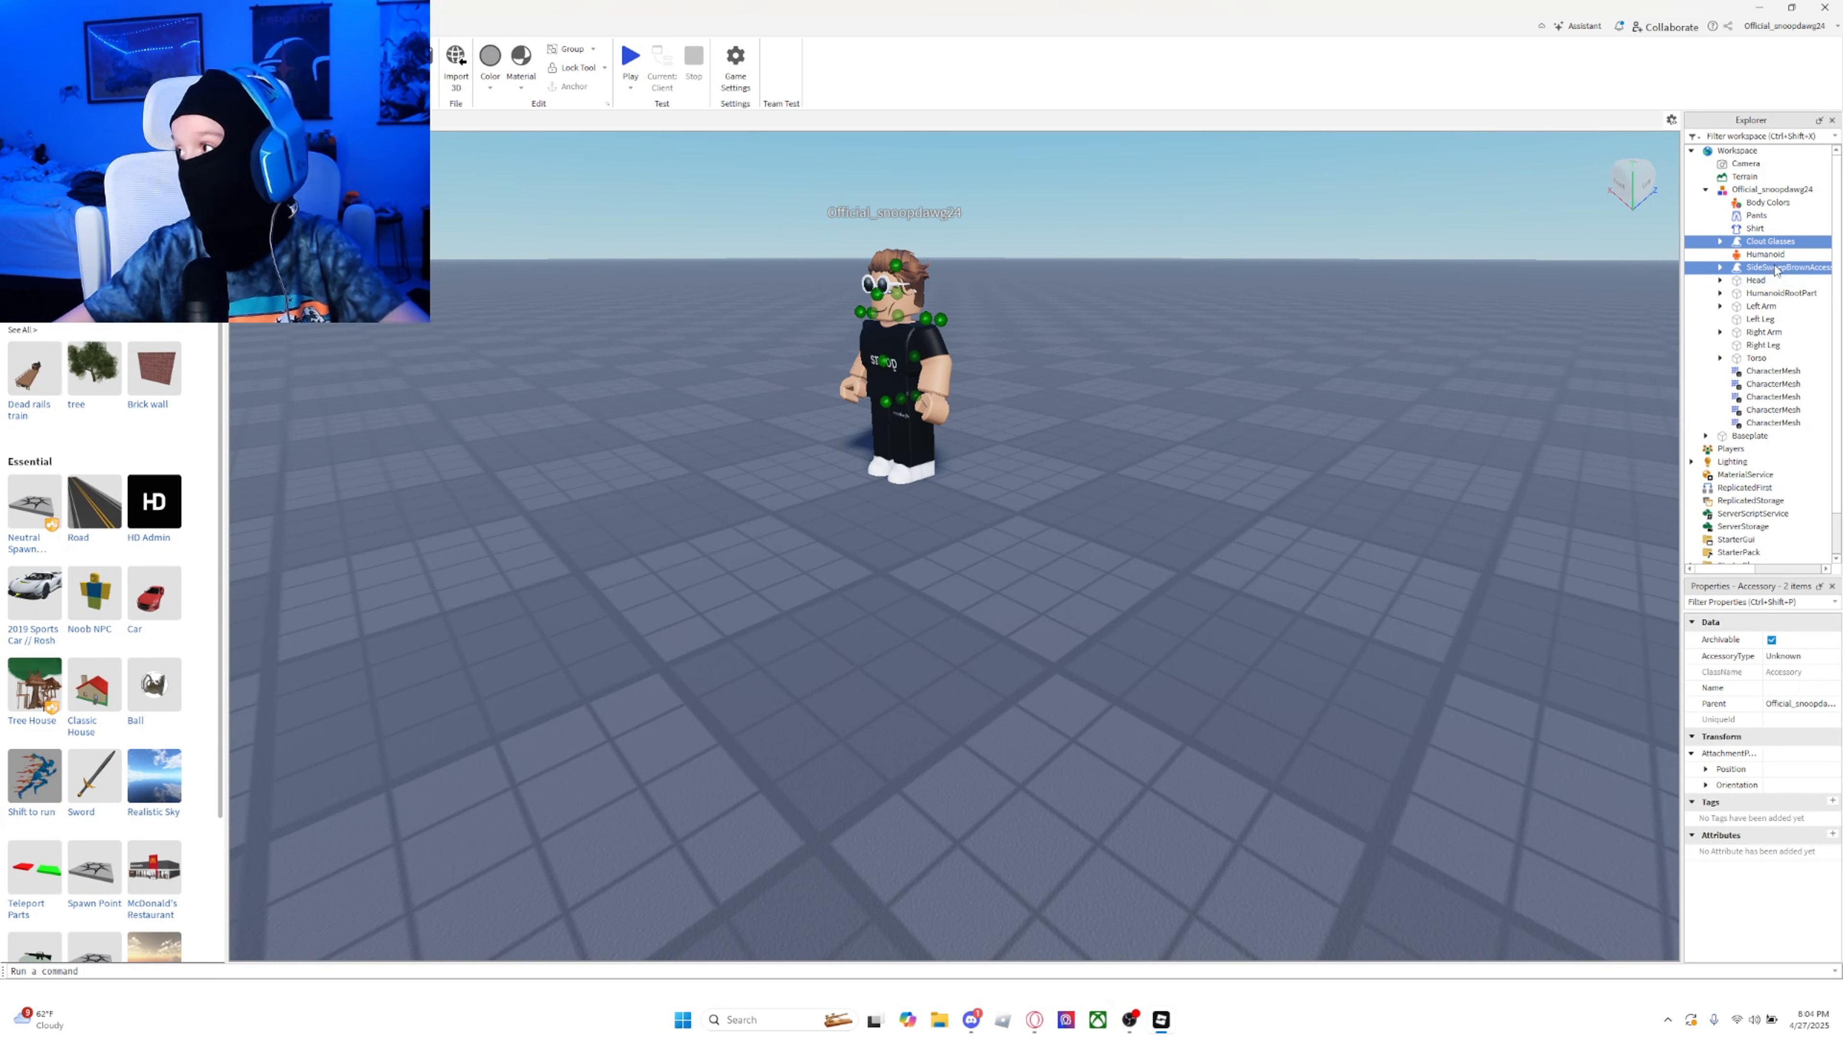
right_click(1776, 269)
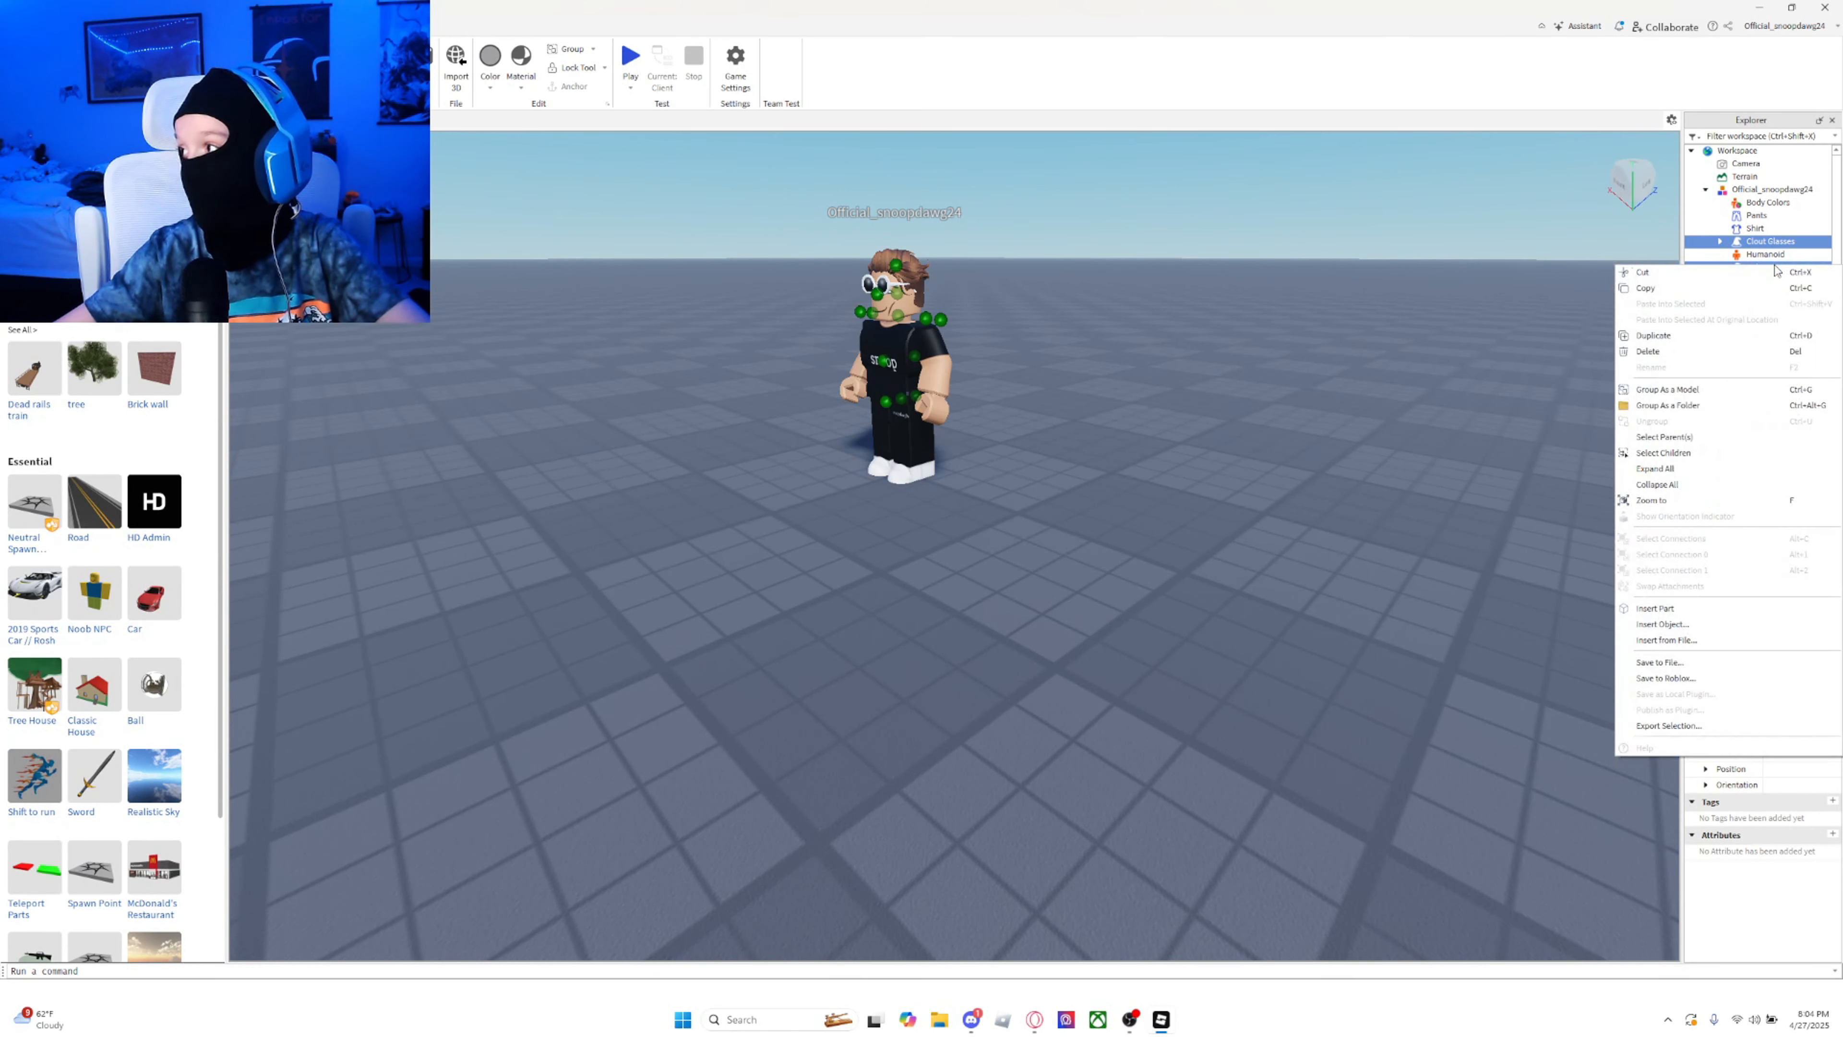
click(1669, 725)
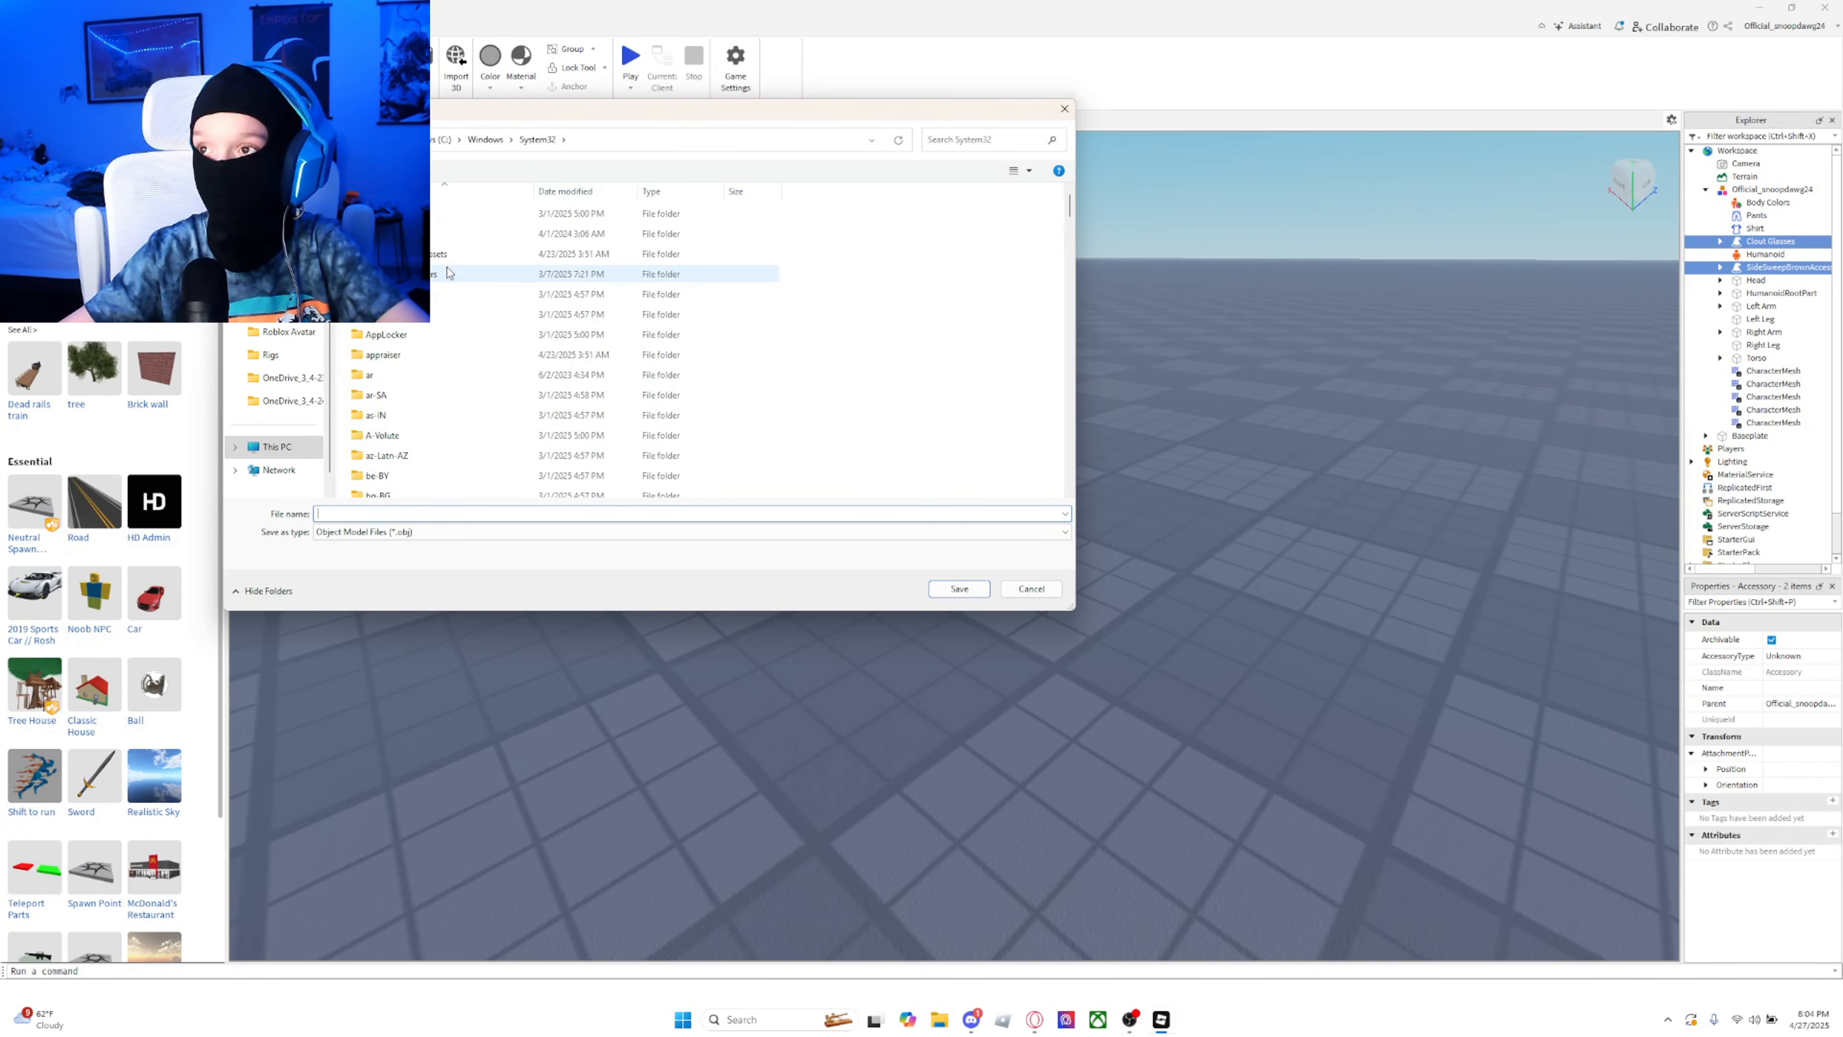
Step: Set the export location to the Blender Roblox folder on the Desktop and reposition the export dialog so it is fully accessible
scroll(280, 406, up, 2)
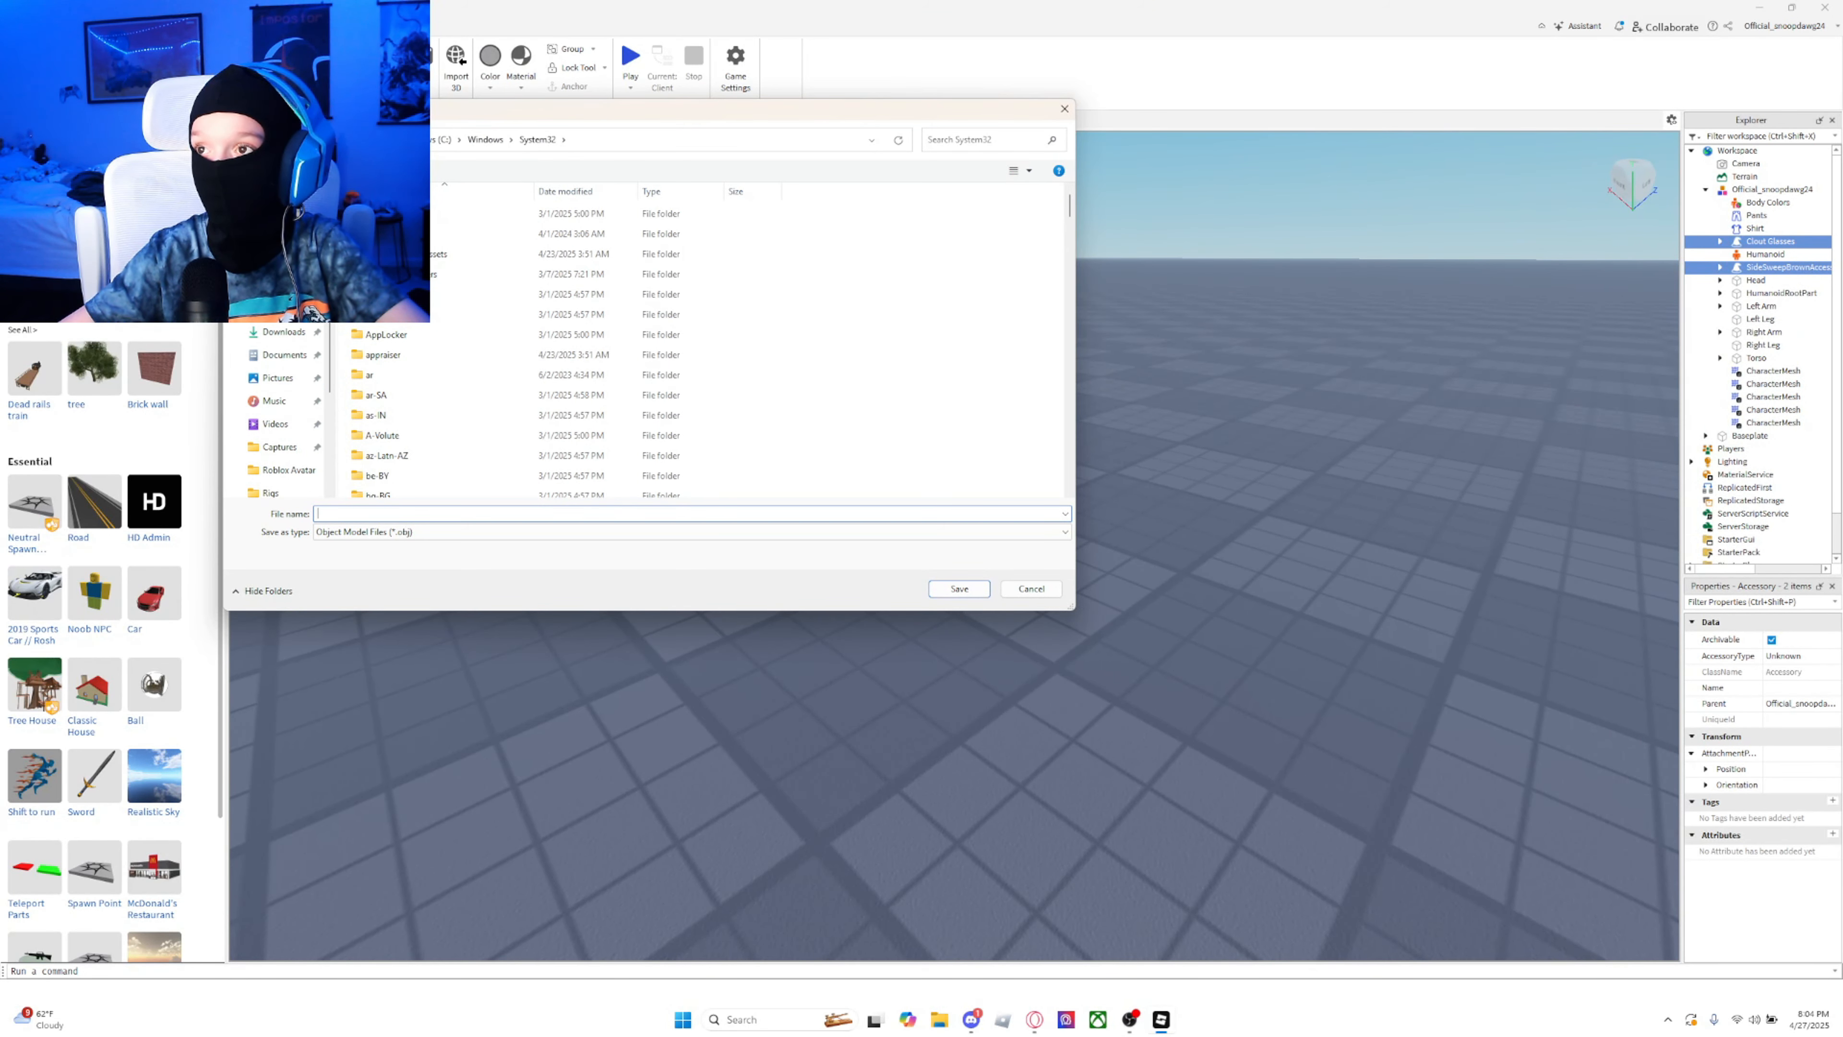
click(281, 309)
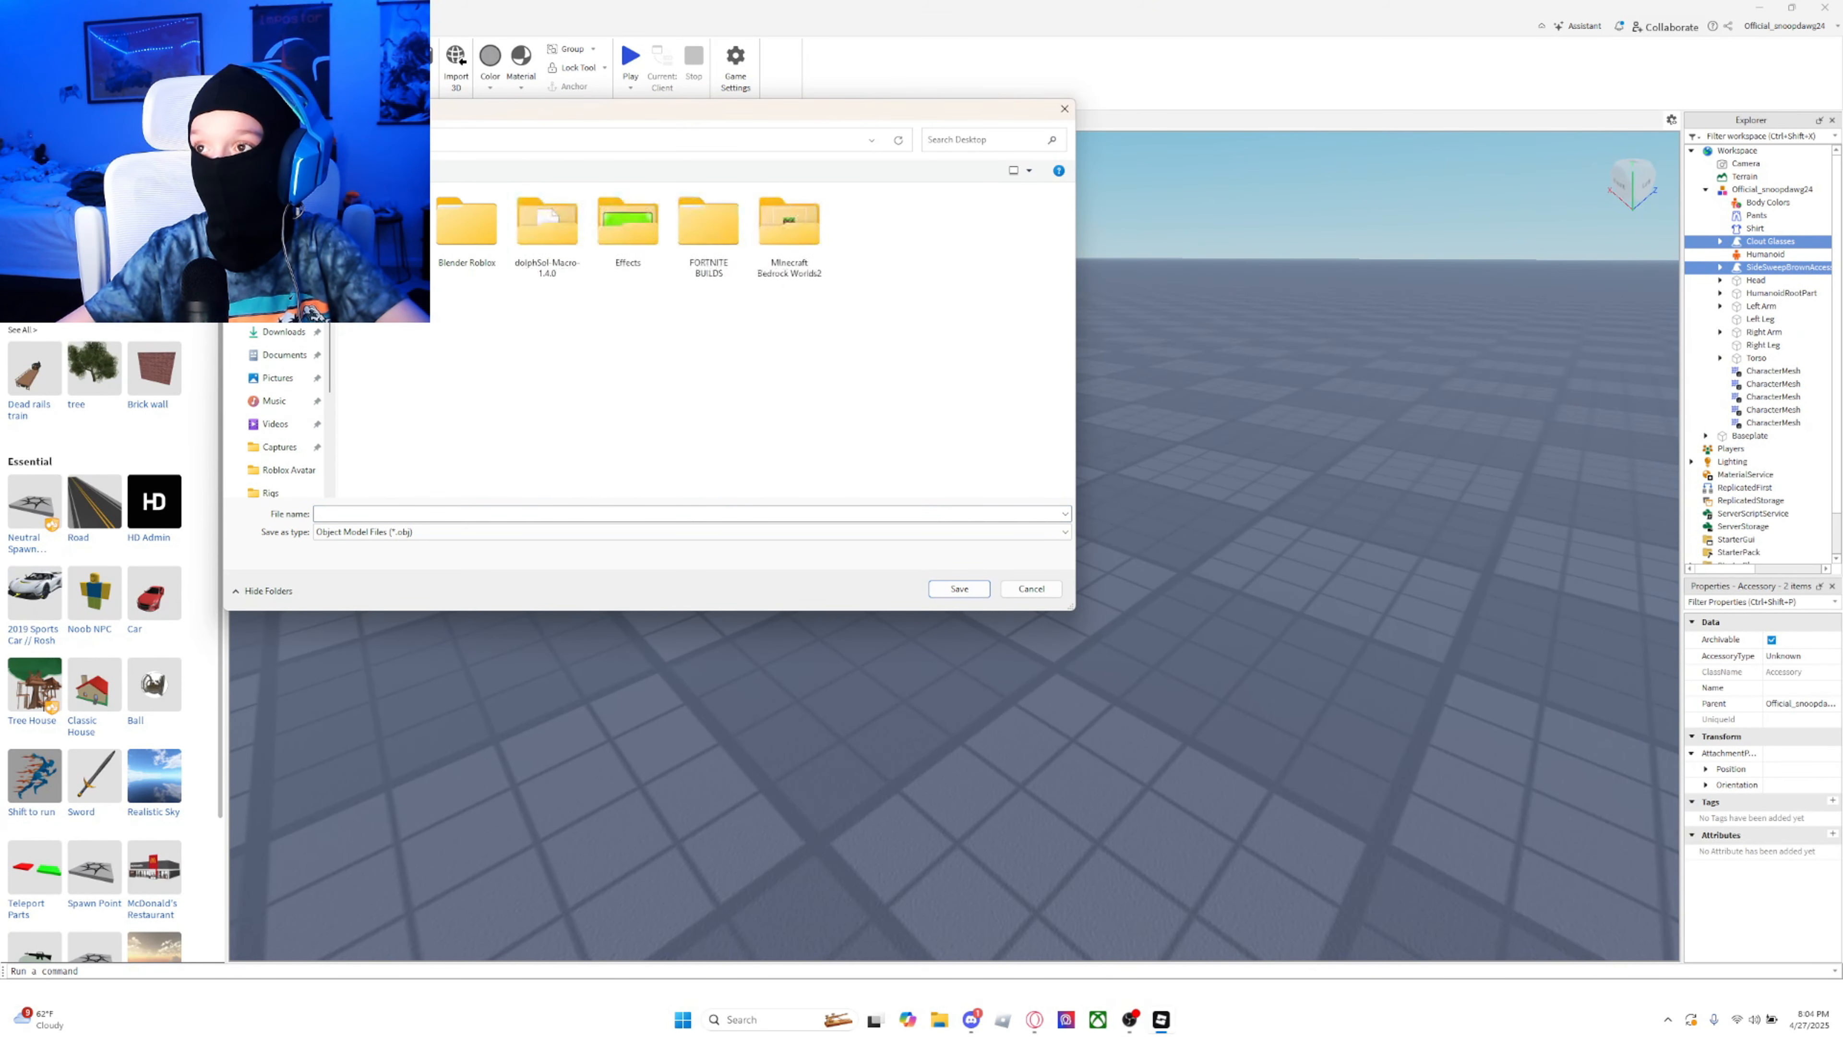
double_click(468, 238)
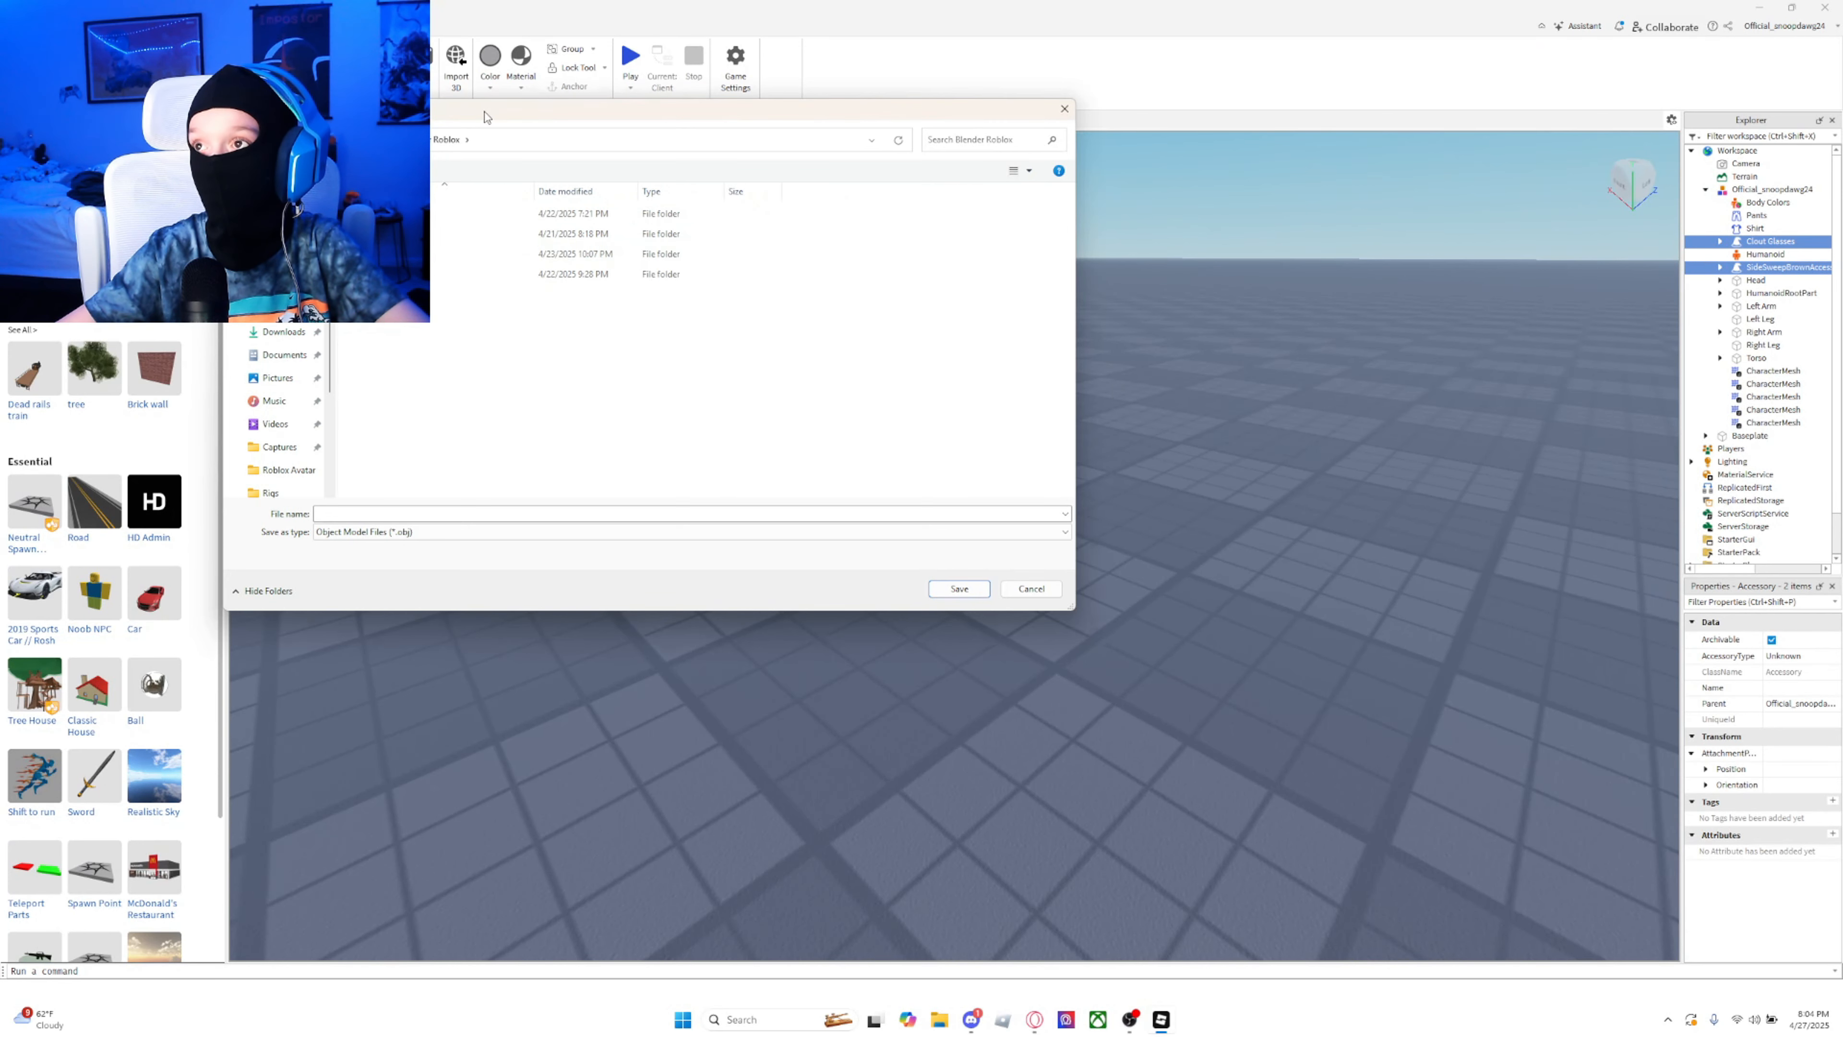
drag(485, 116, 757, 194)
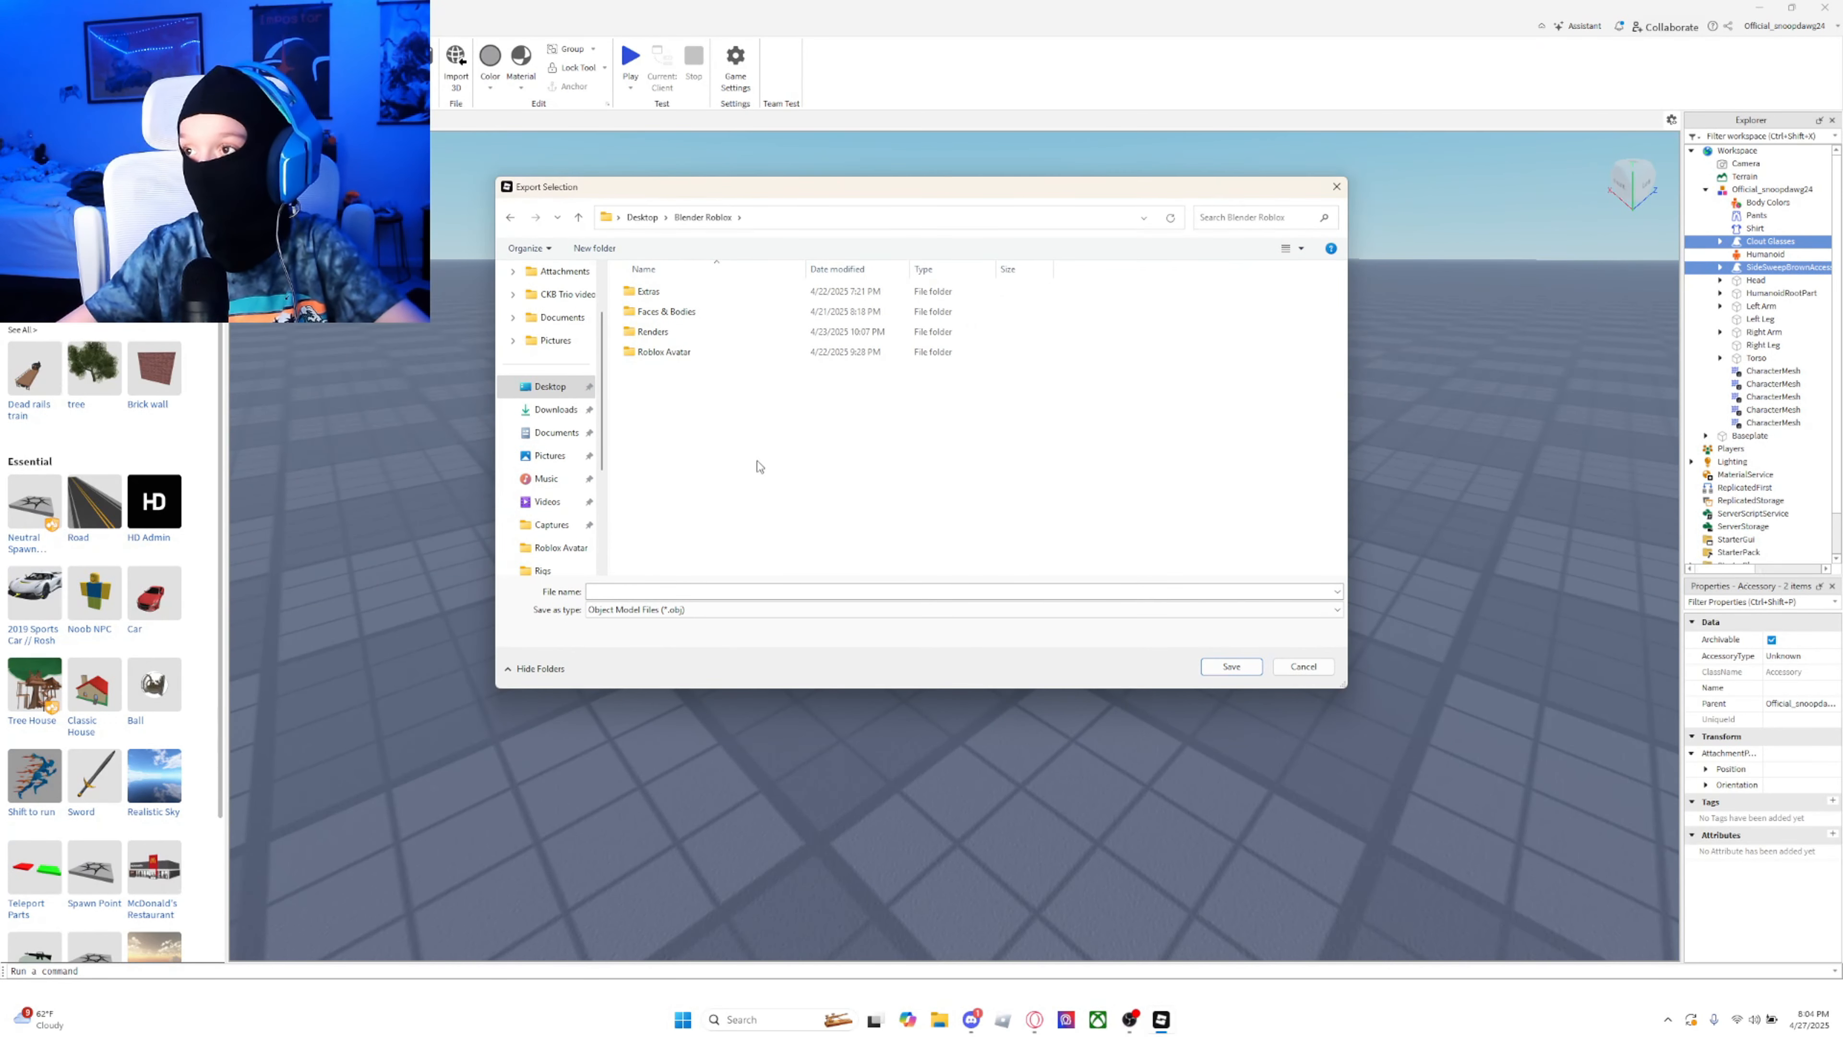
Step: Look through the Roblox Avatar, Renders, Faces & Bodies and Extras subfolders of Blender Roblox for the export location
double_click(662, 352)
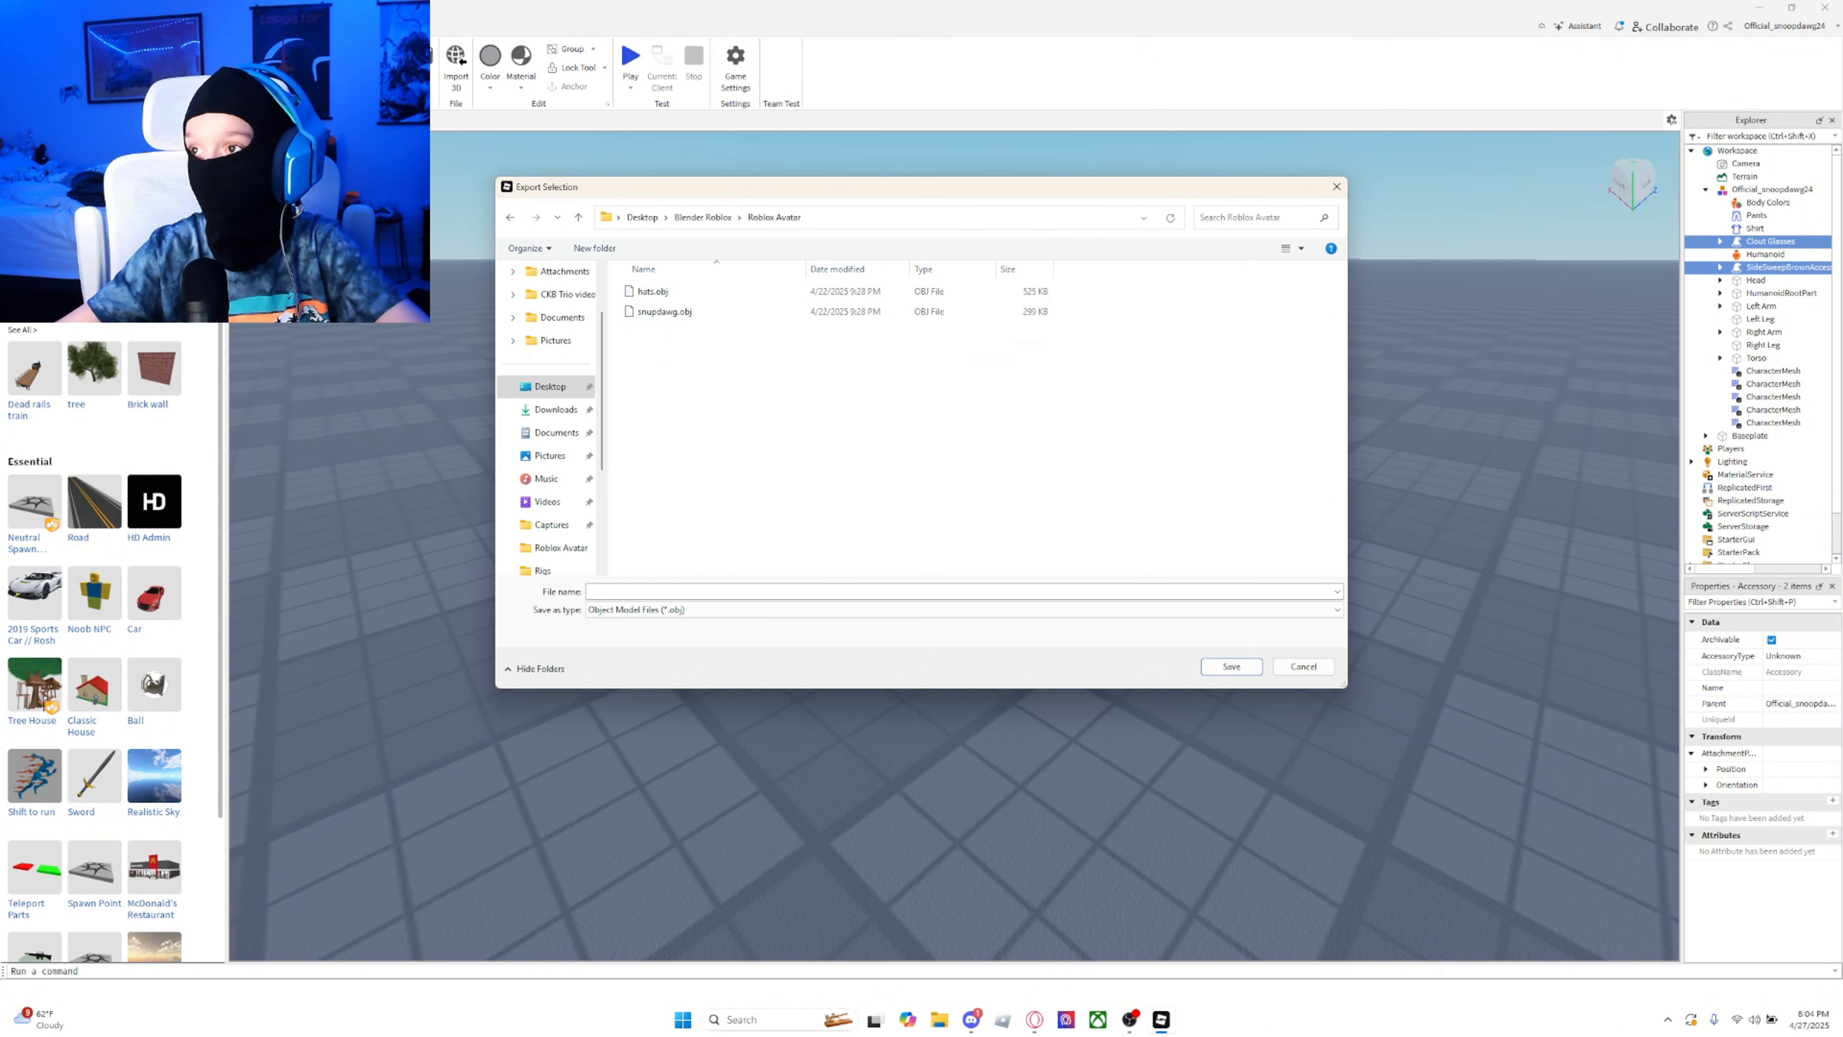
click(510, 217)
double_click(794, 351)
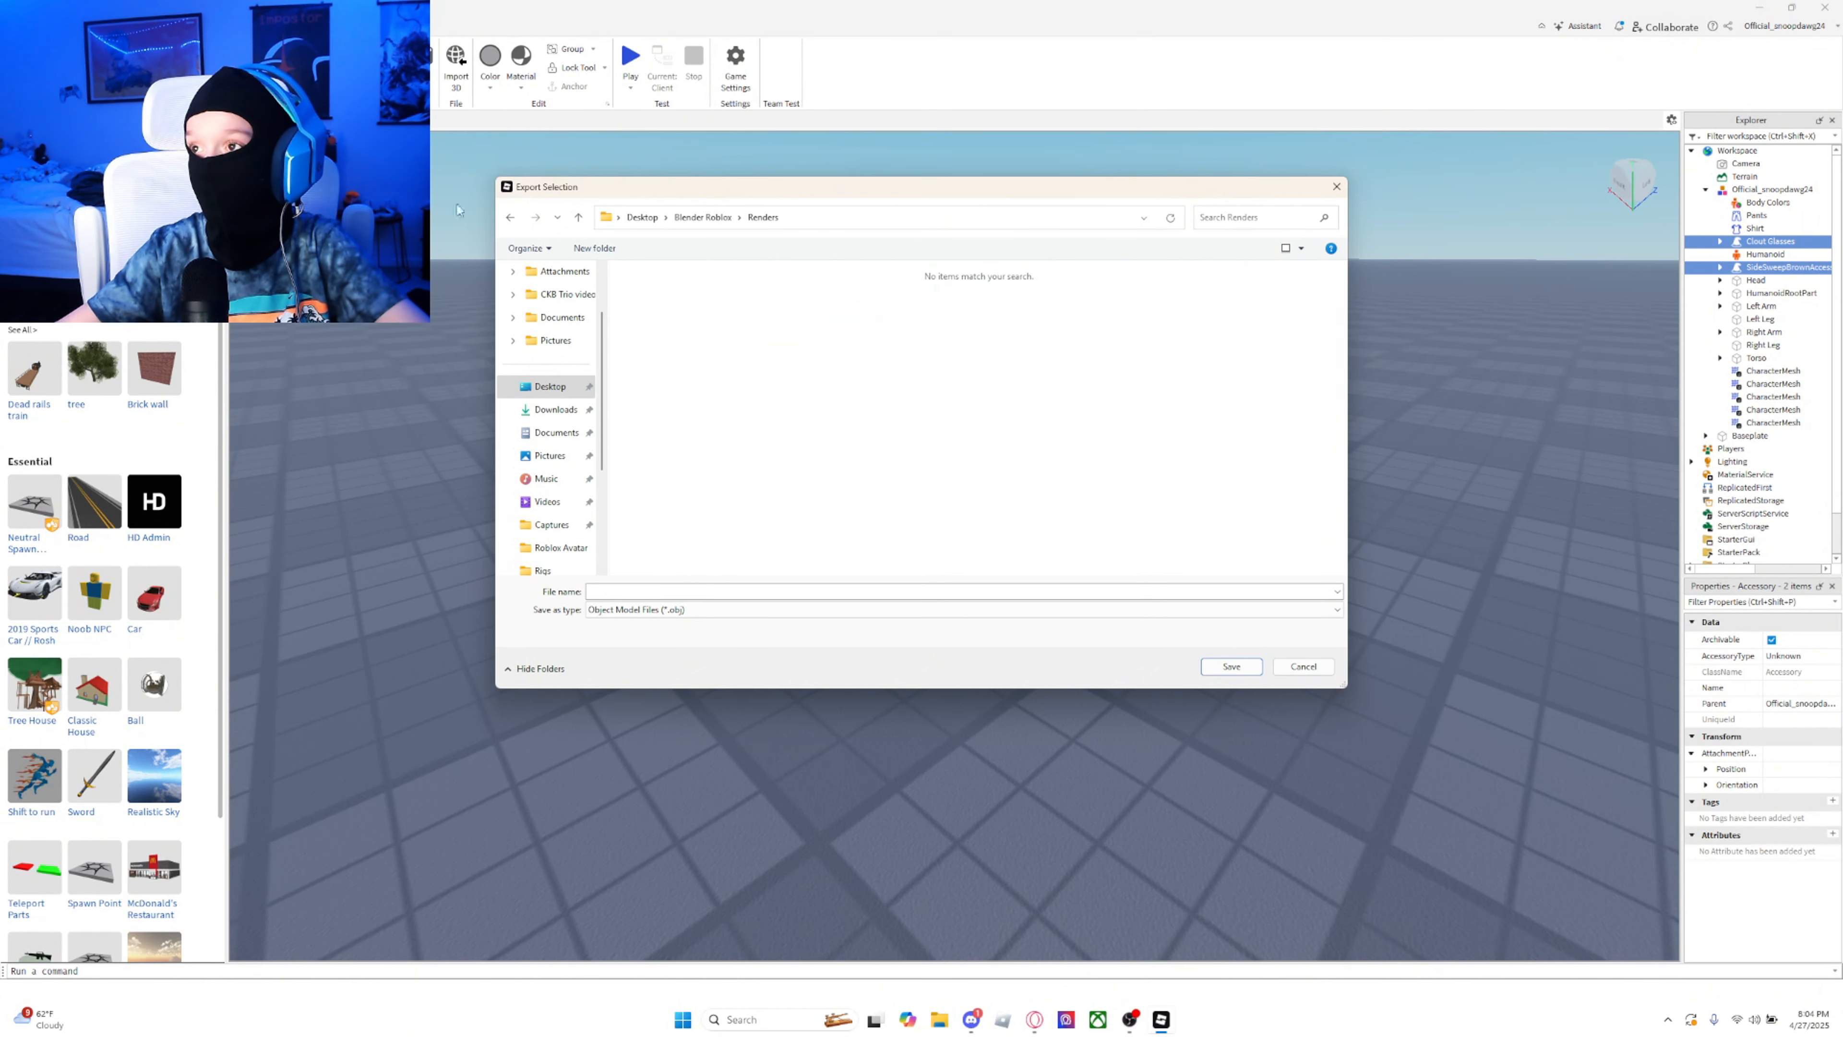
click(509, 216)
double_click(726, 331)
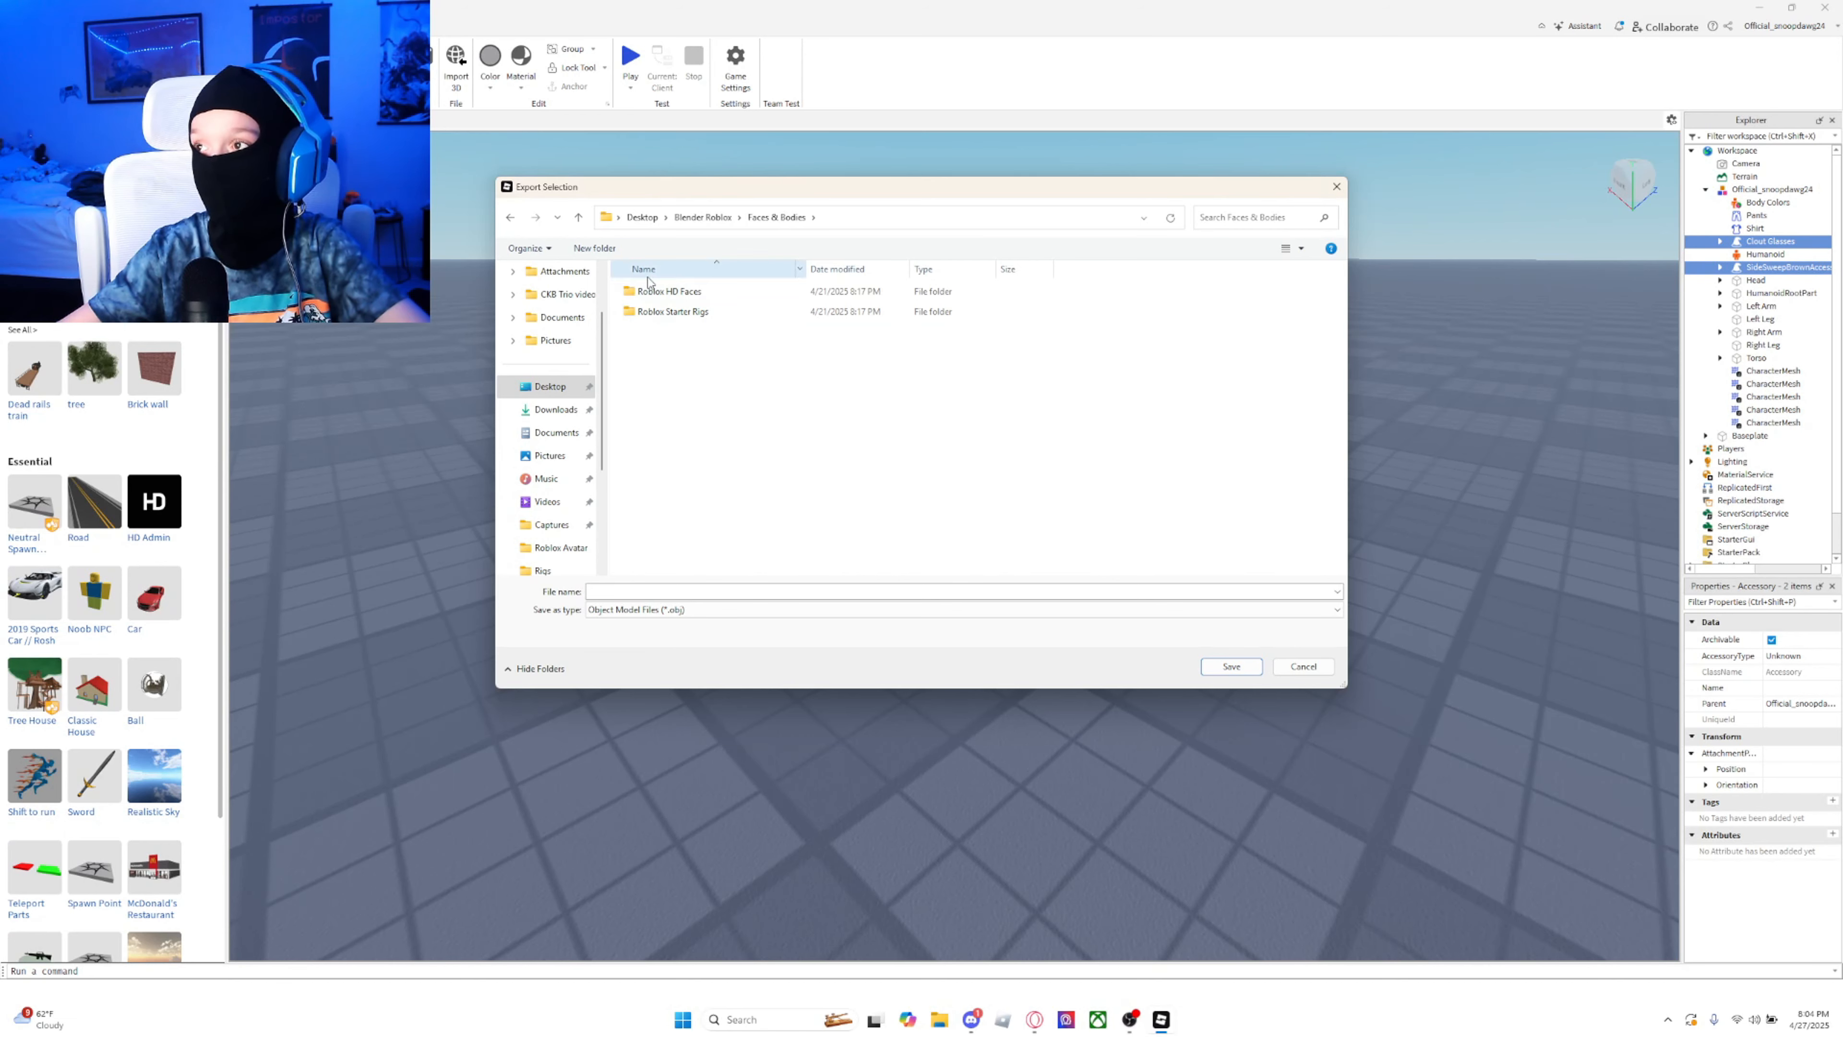
double_click(688, 294)
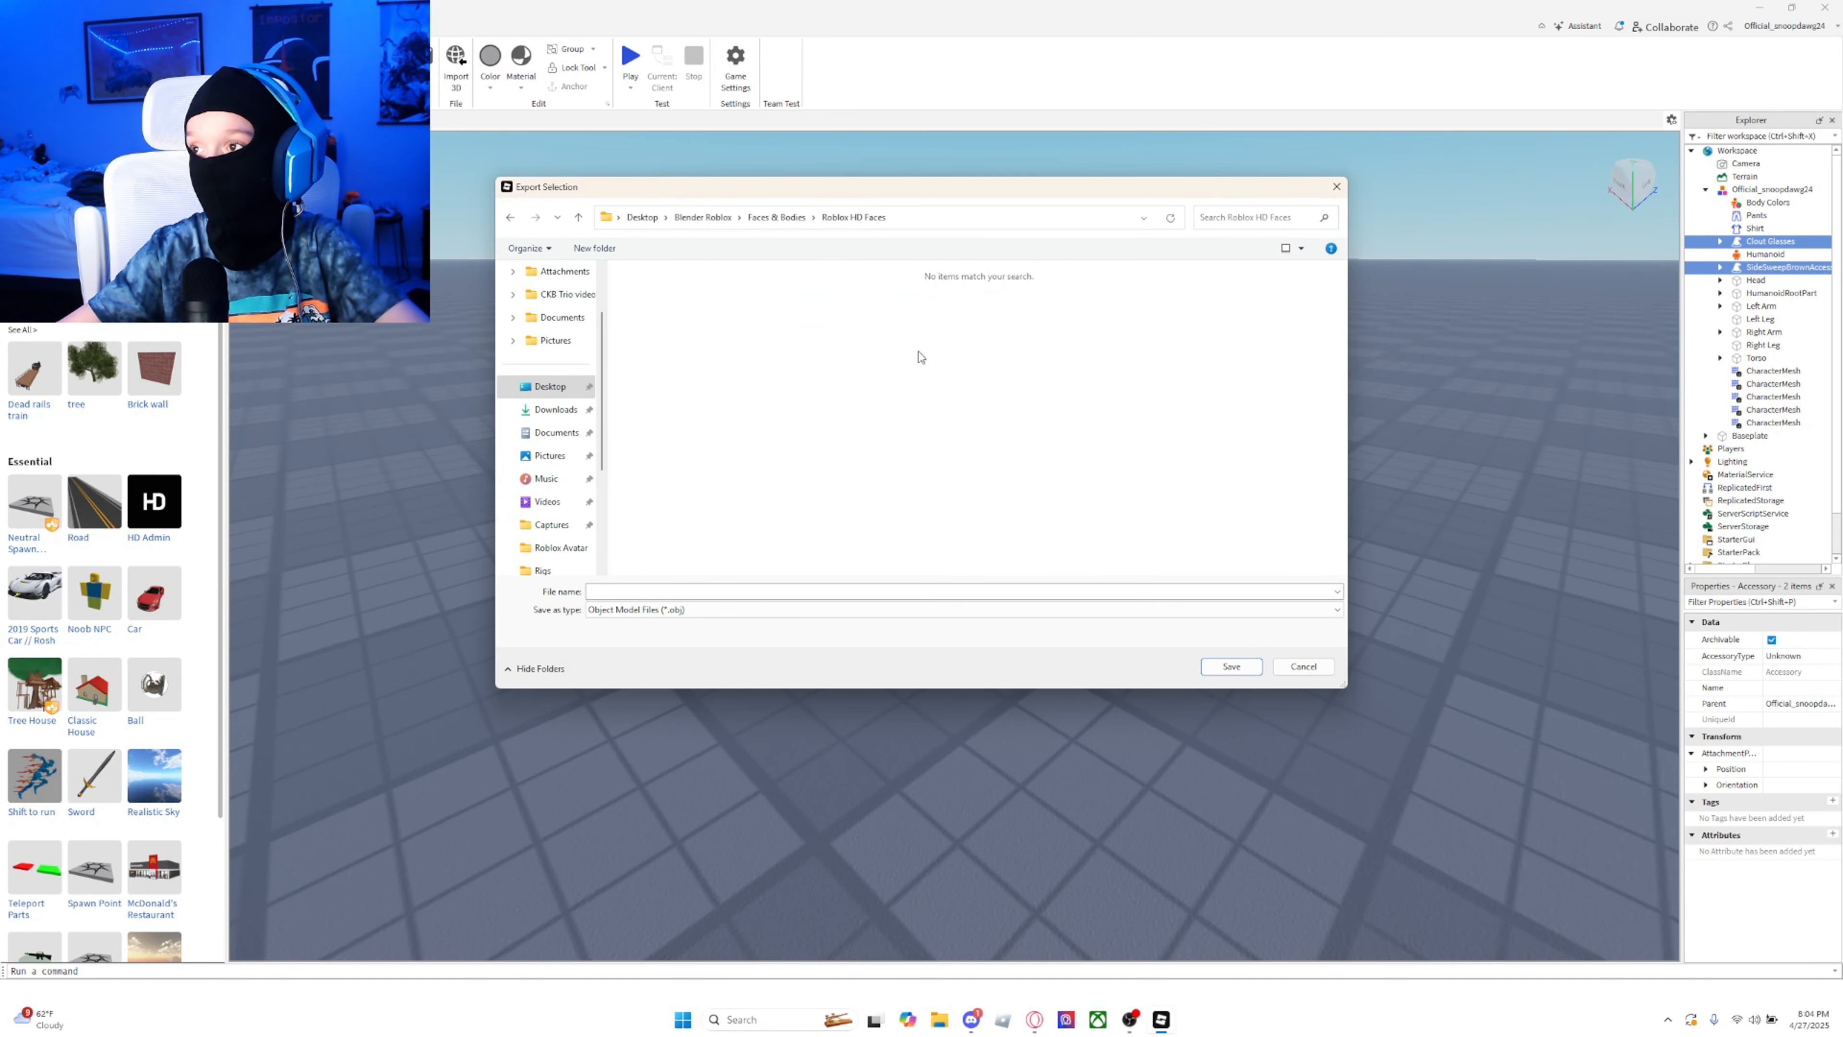
click(510, 220)
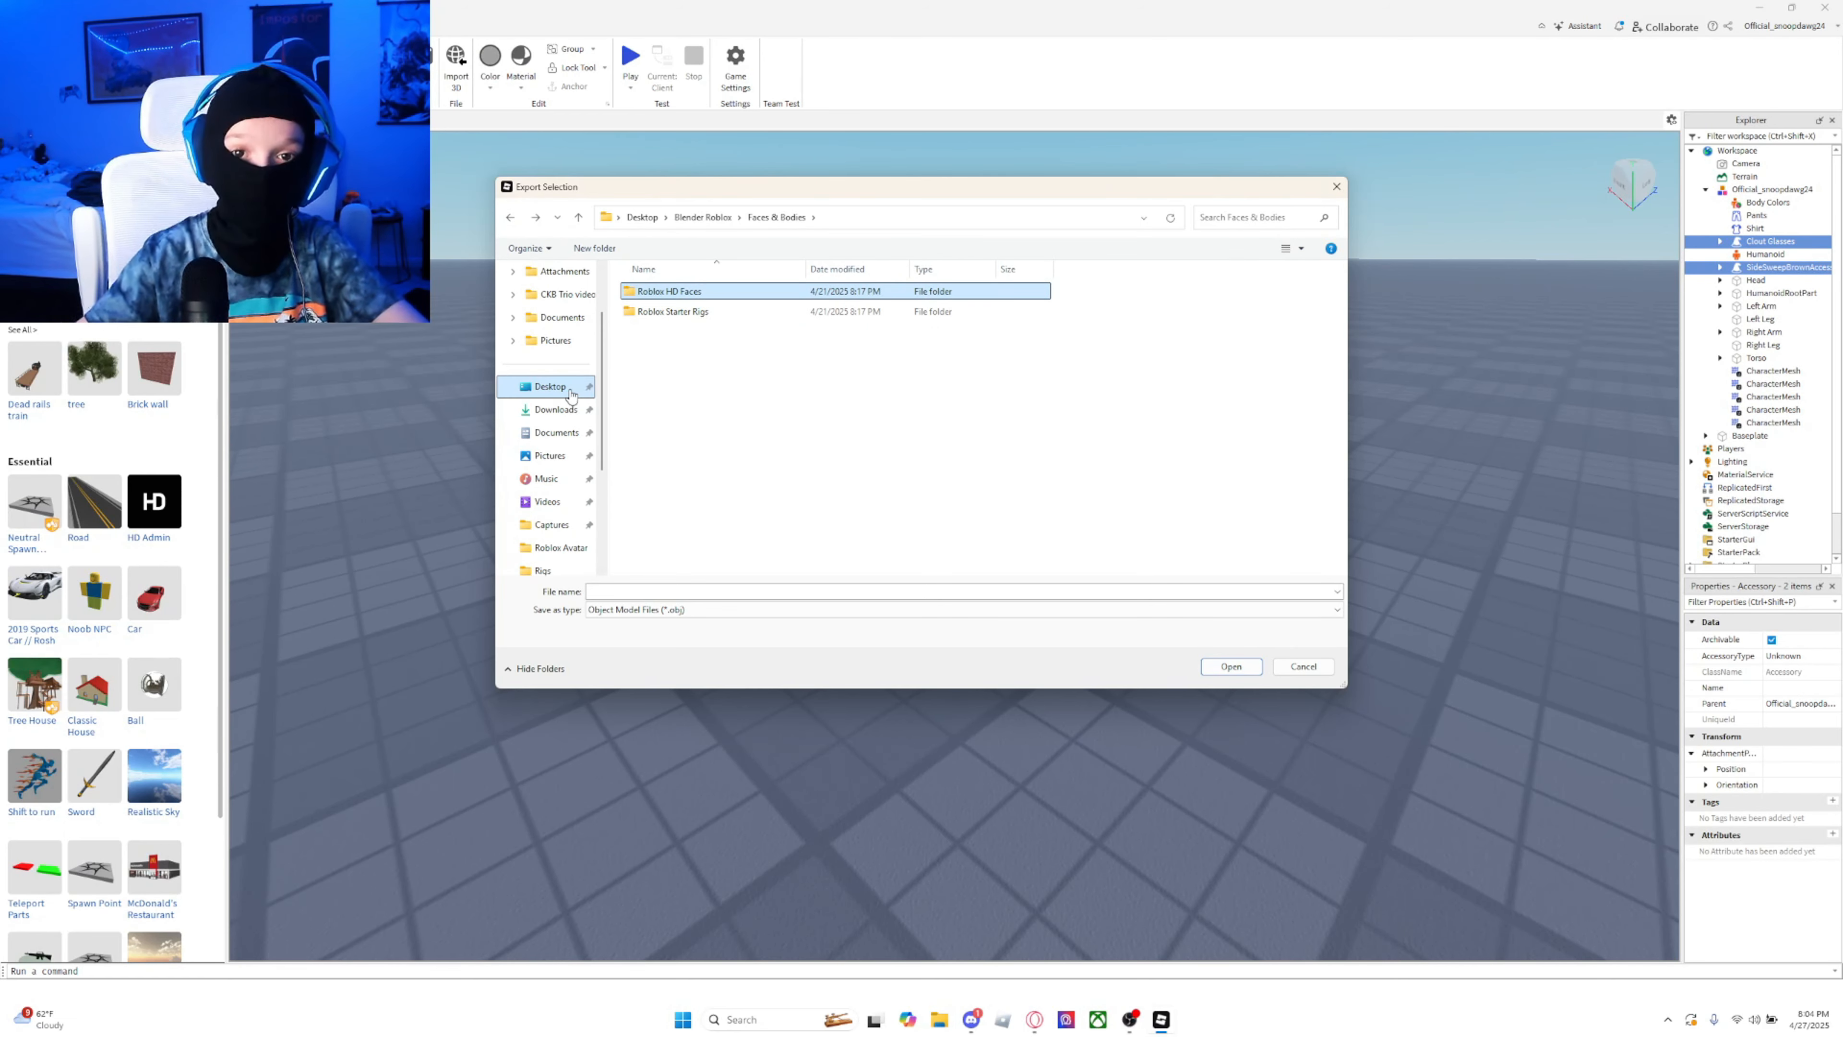
double_click(742, 312)
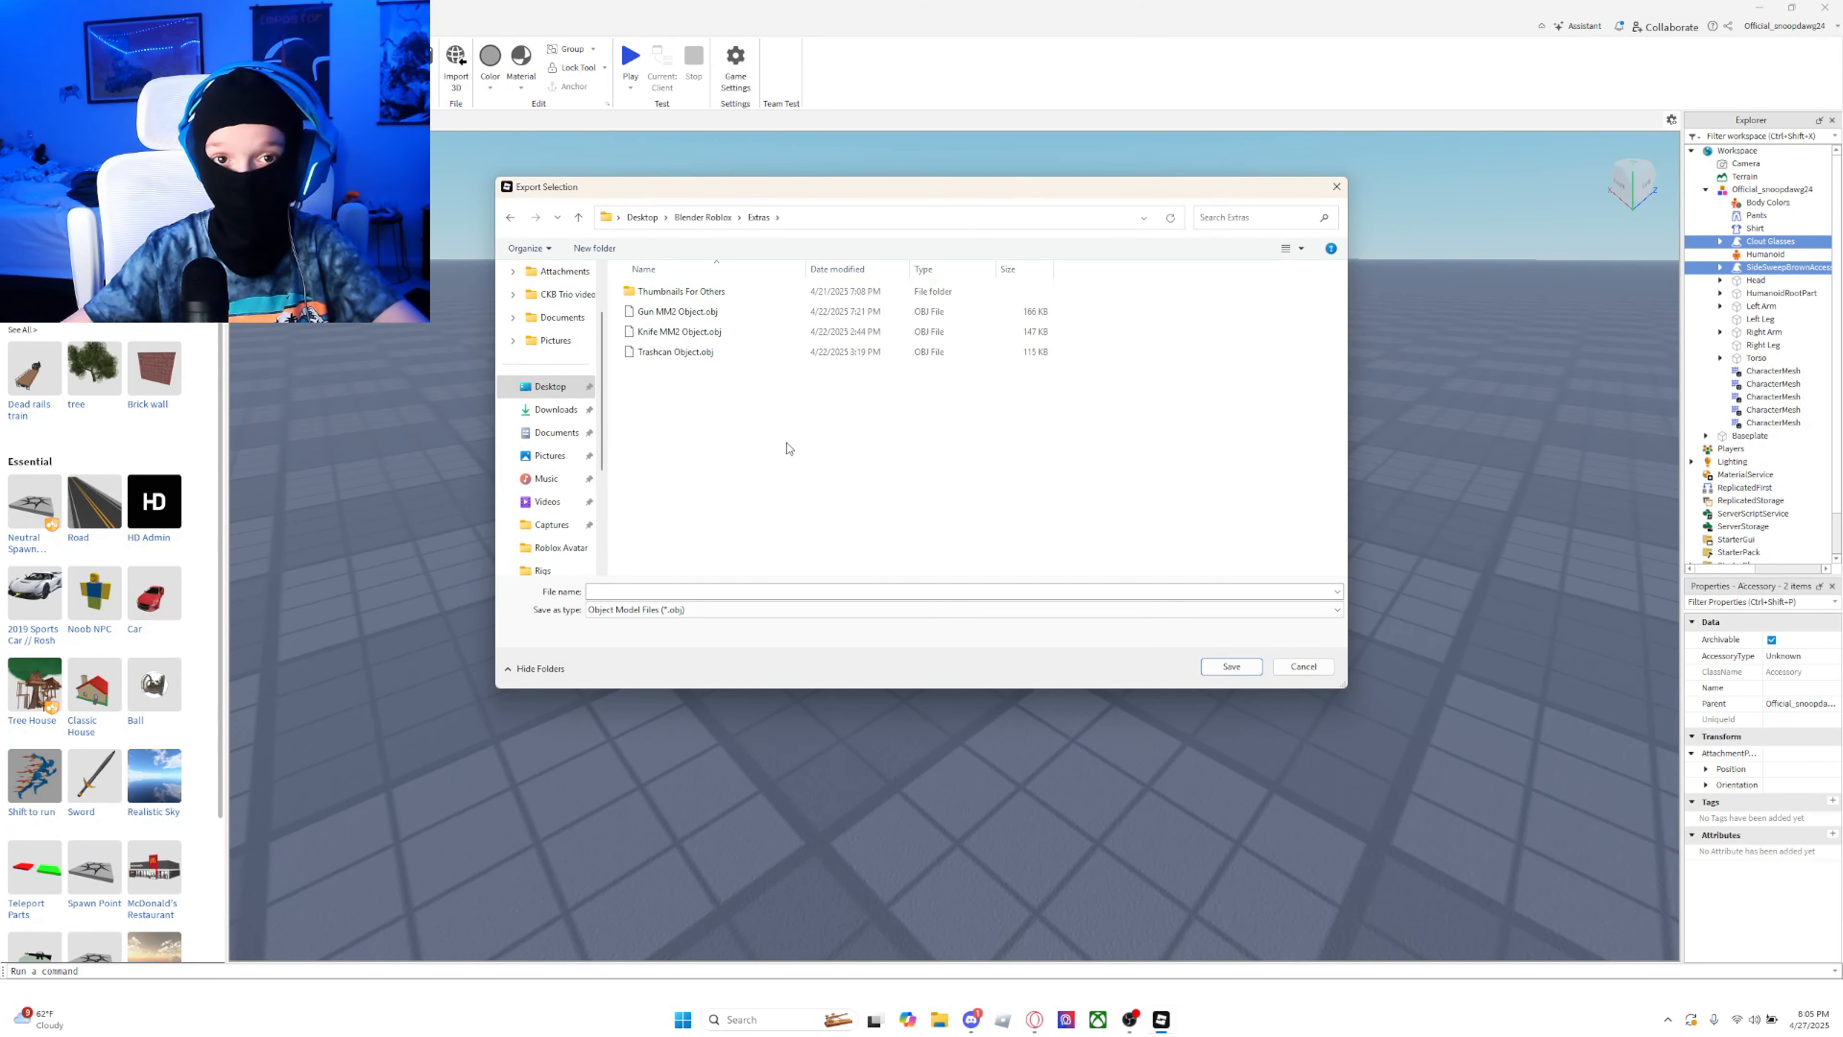
double_click(791, 293)
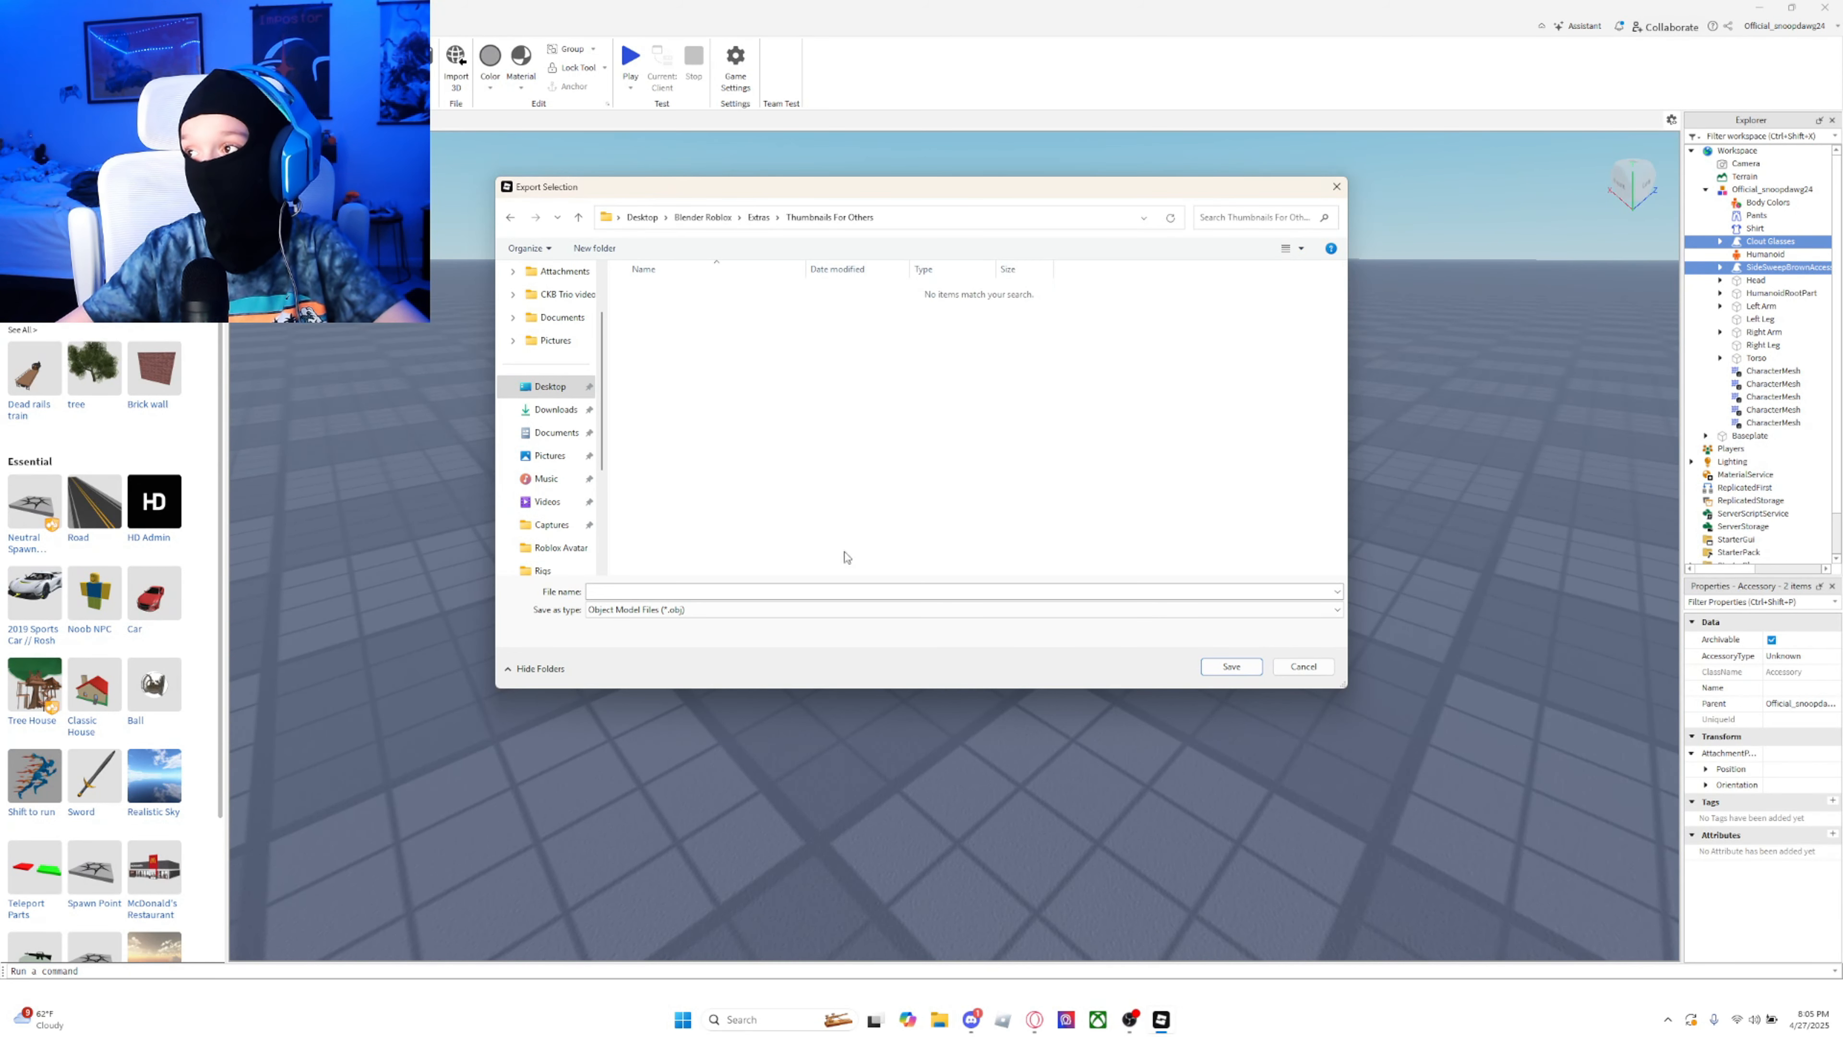
double_click(511, 218)
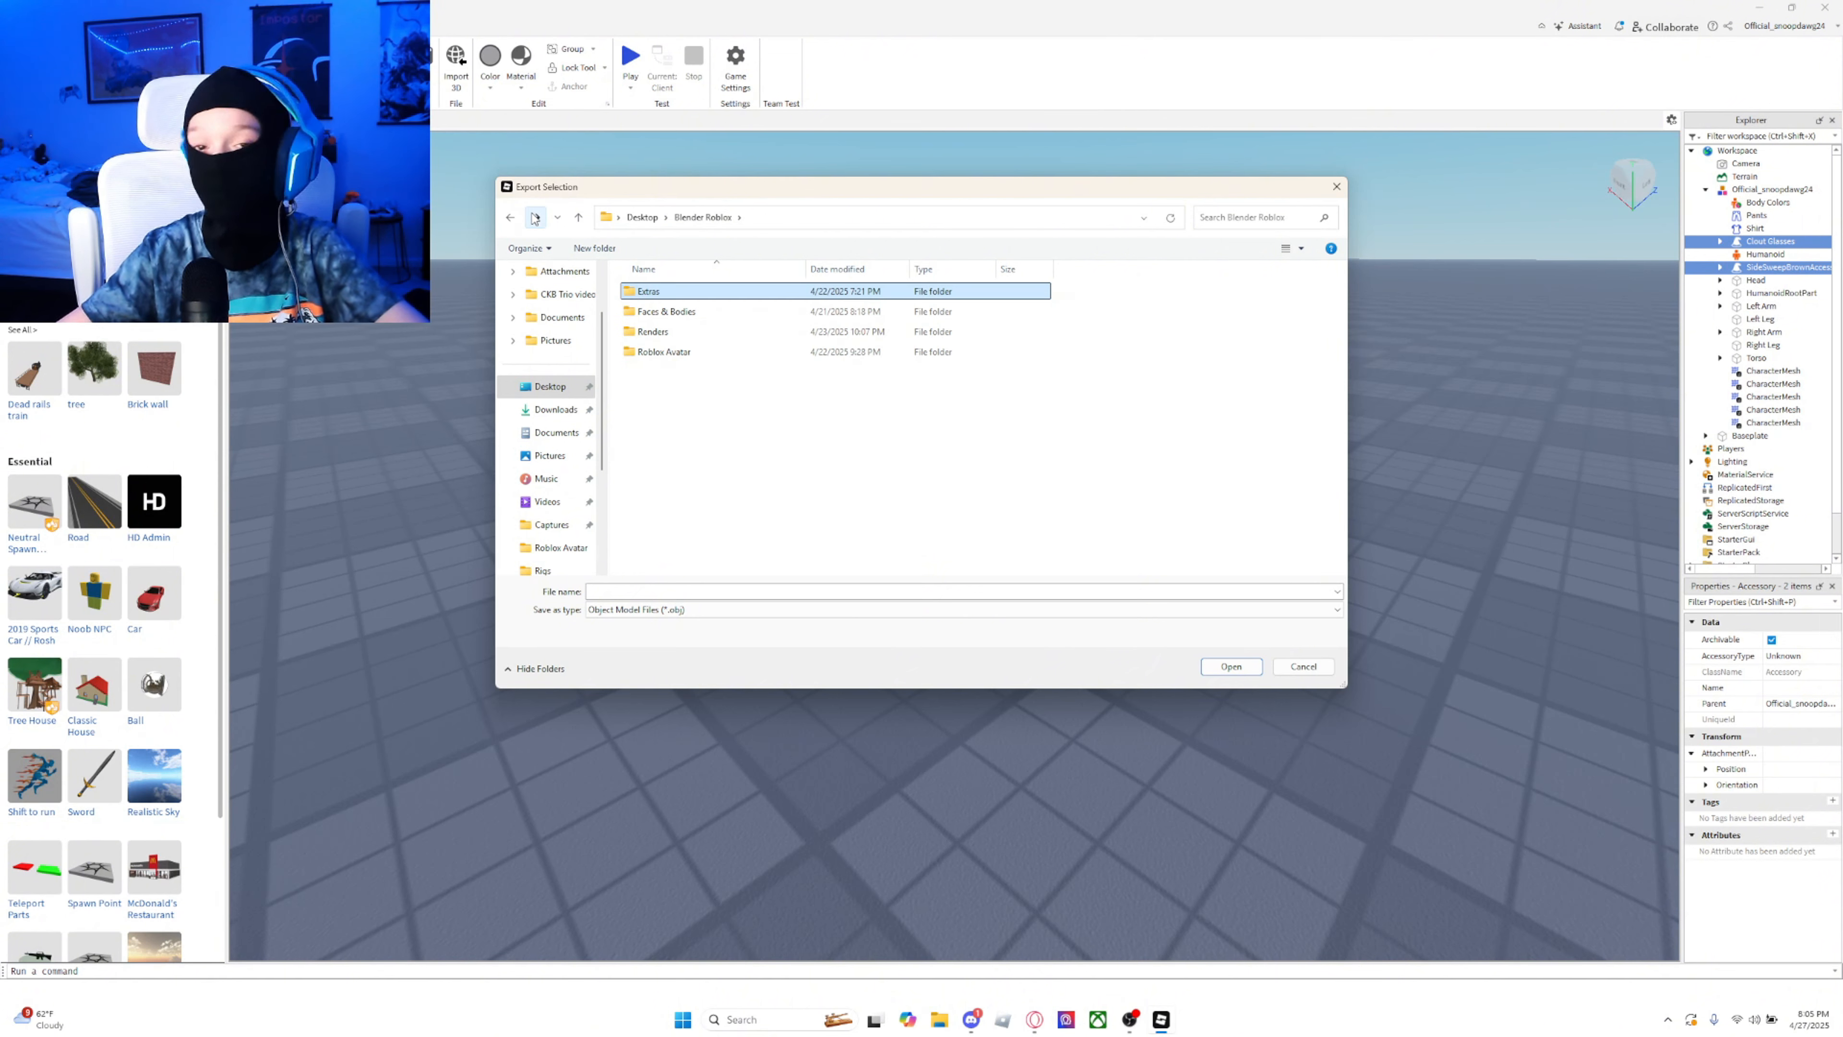
Step: Export the two accessories as an OBJ file named snoopdawg into the Roblox Avatar folder
double_click(675, 353)
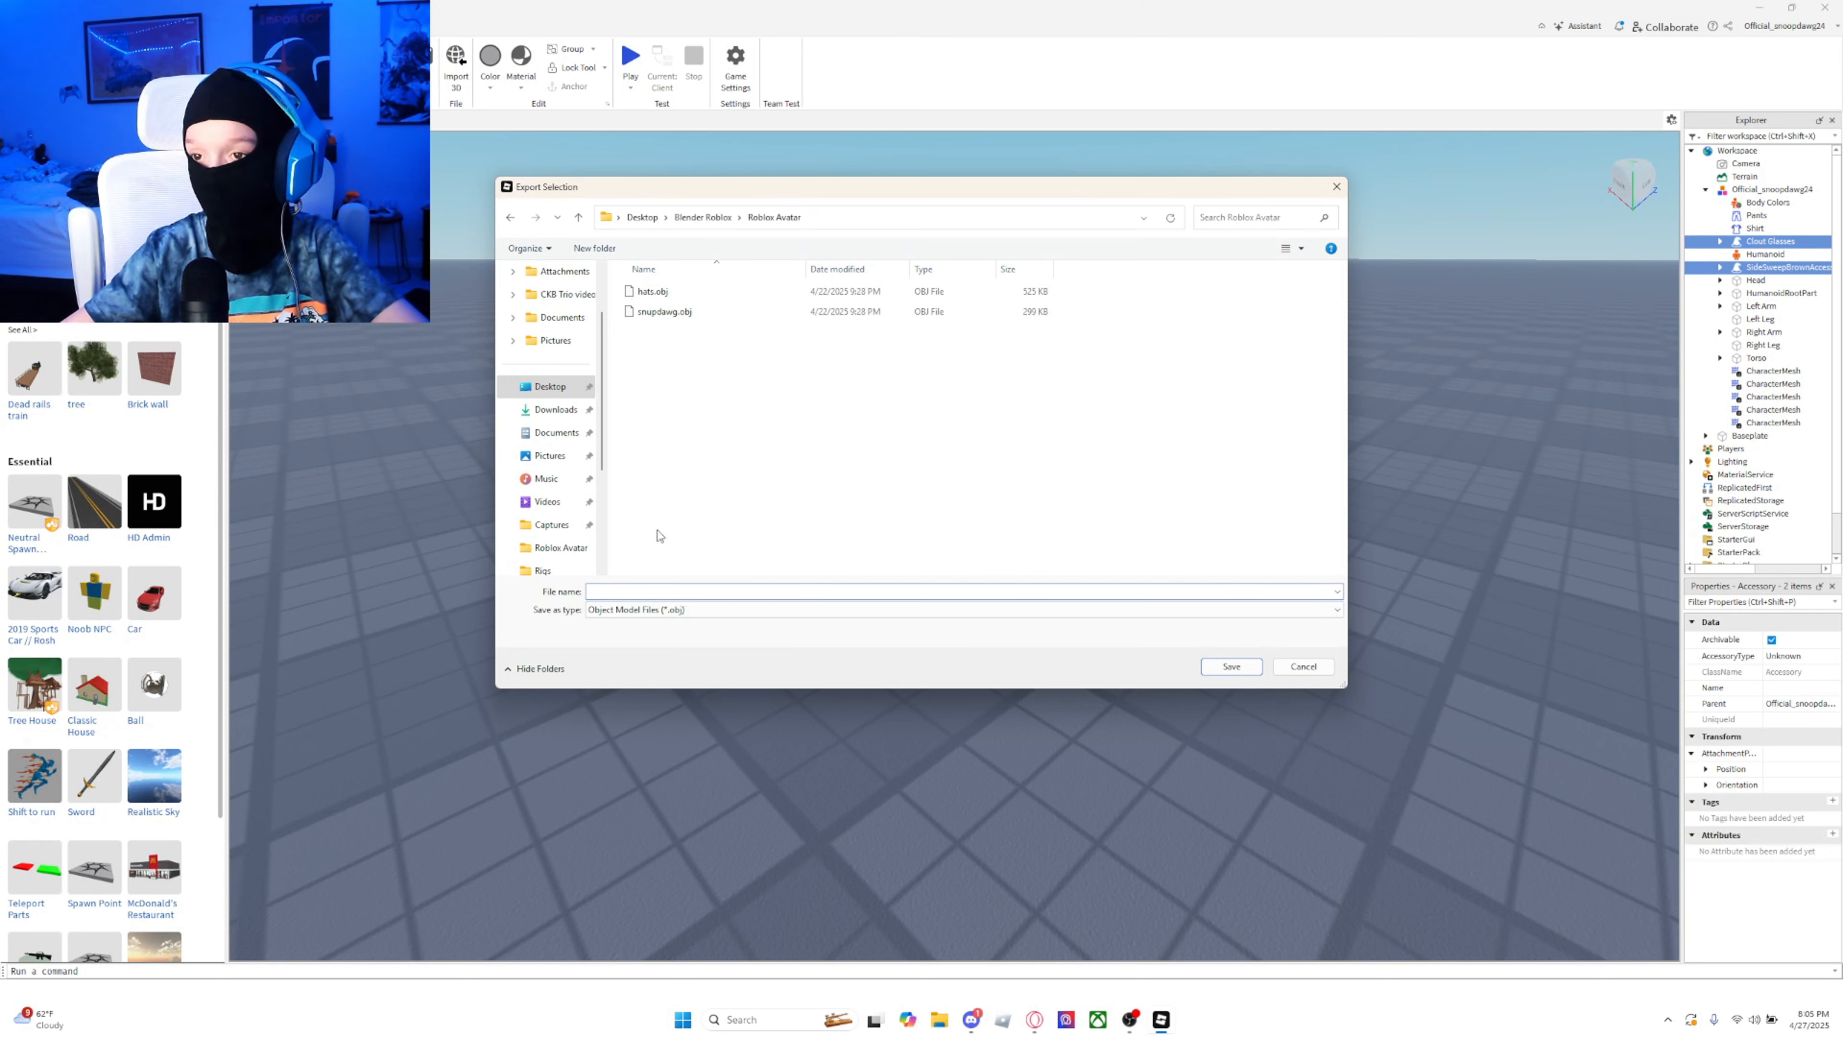
text(snoopdawg)
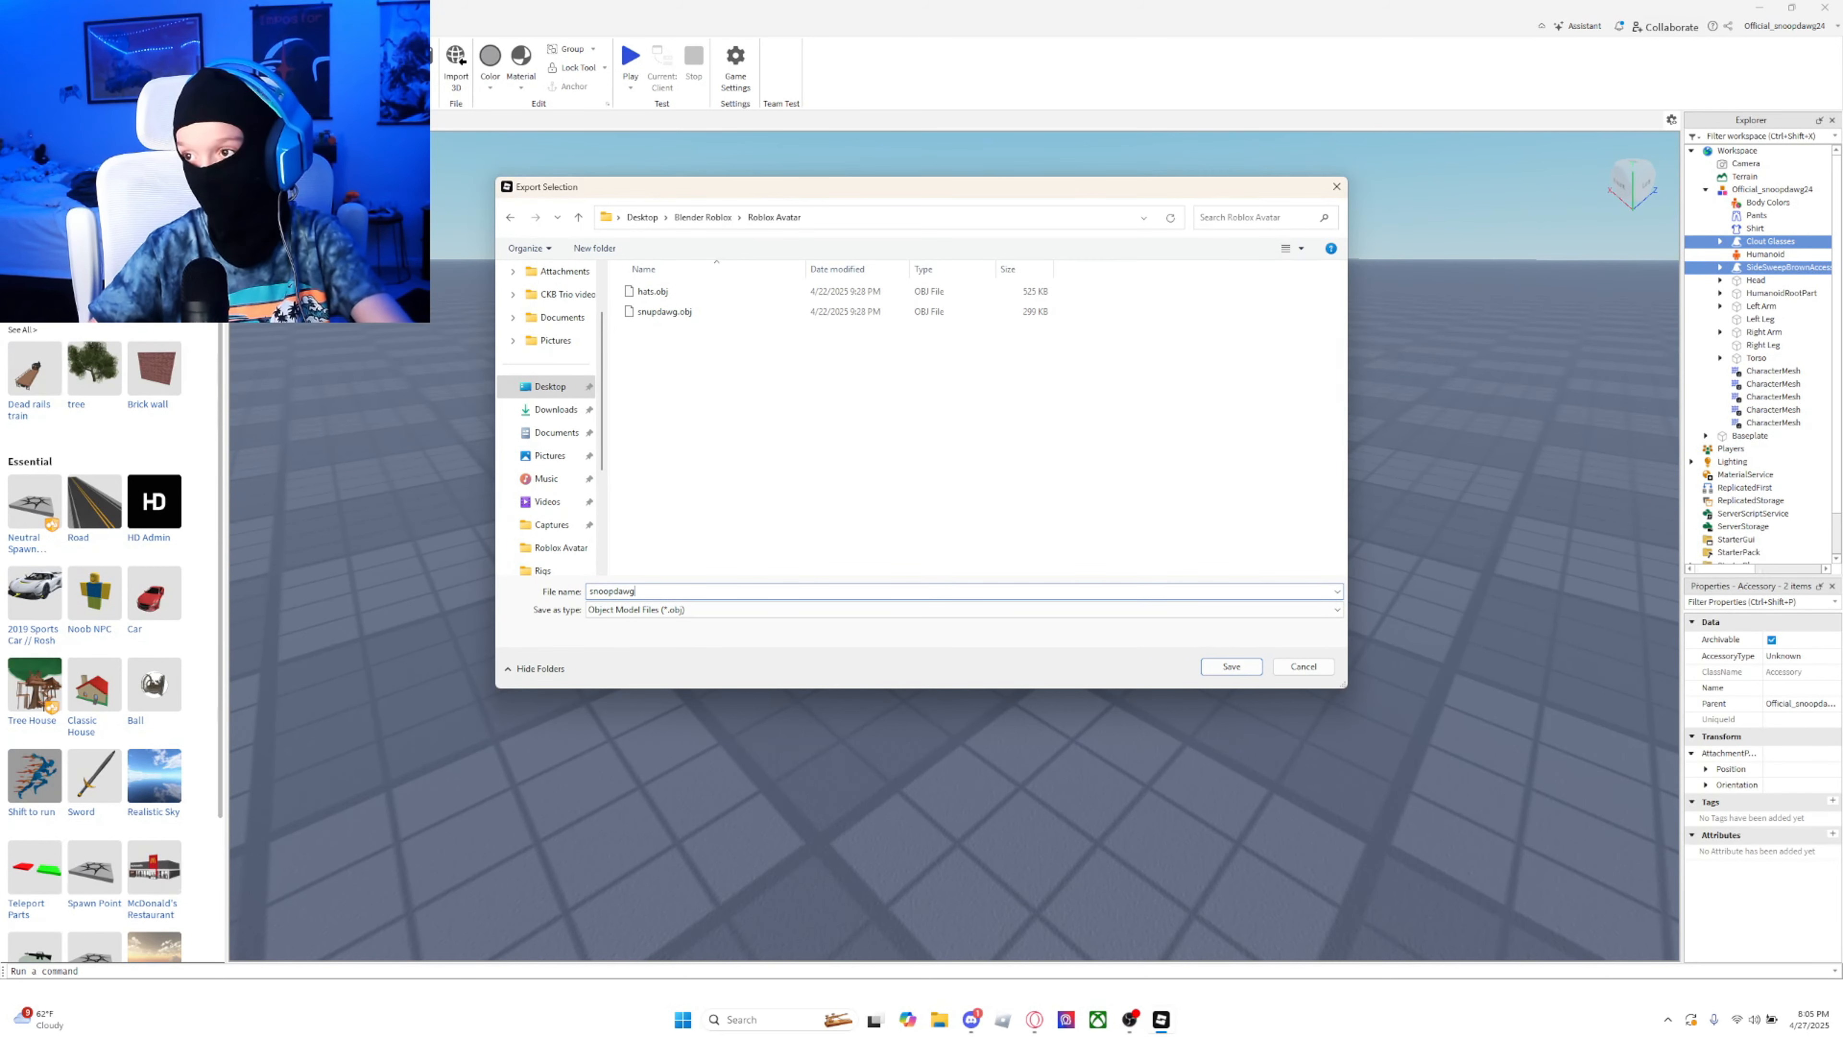
click(1228, 666)
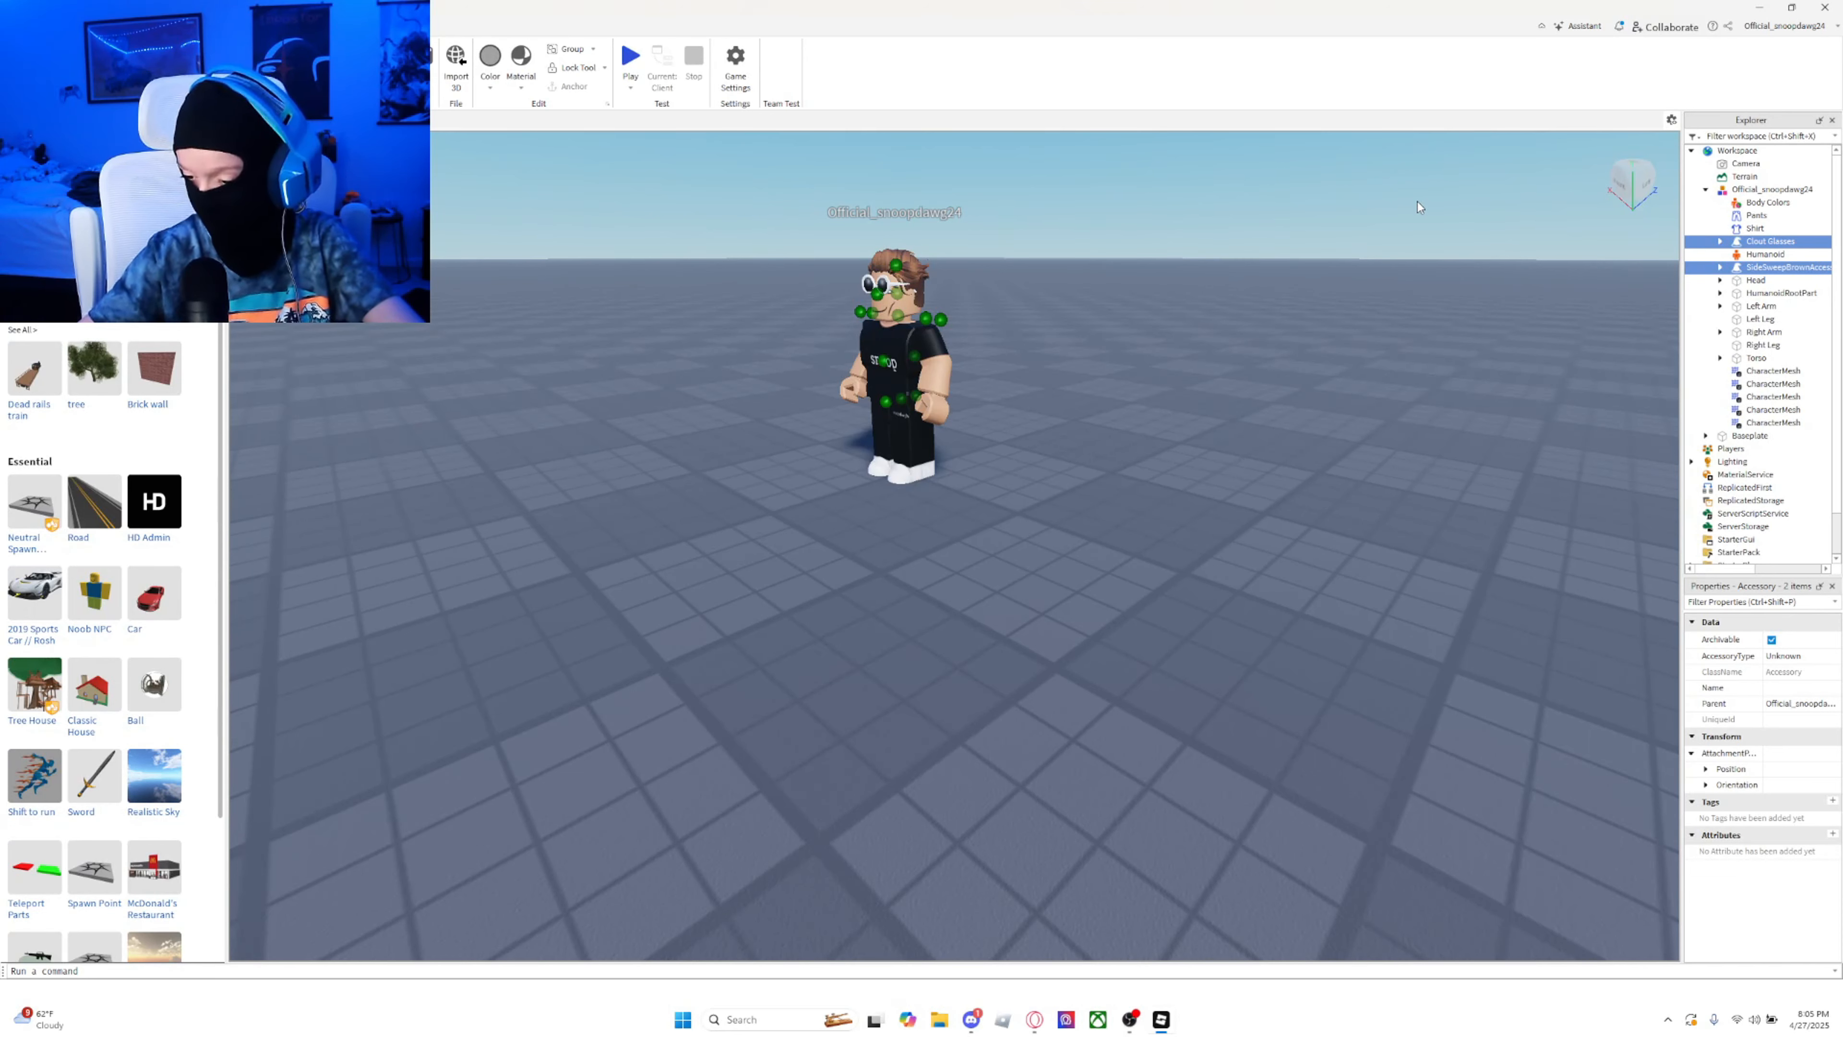
Step: Delete the glasses and hair accessories, and export the remaining character model to the Roblox Avatar folder as an OBJ named snoopdawg clothes
key(Delete)
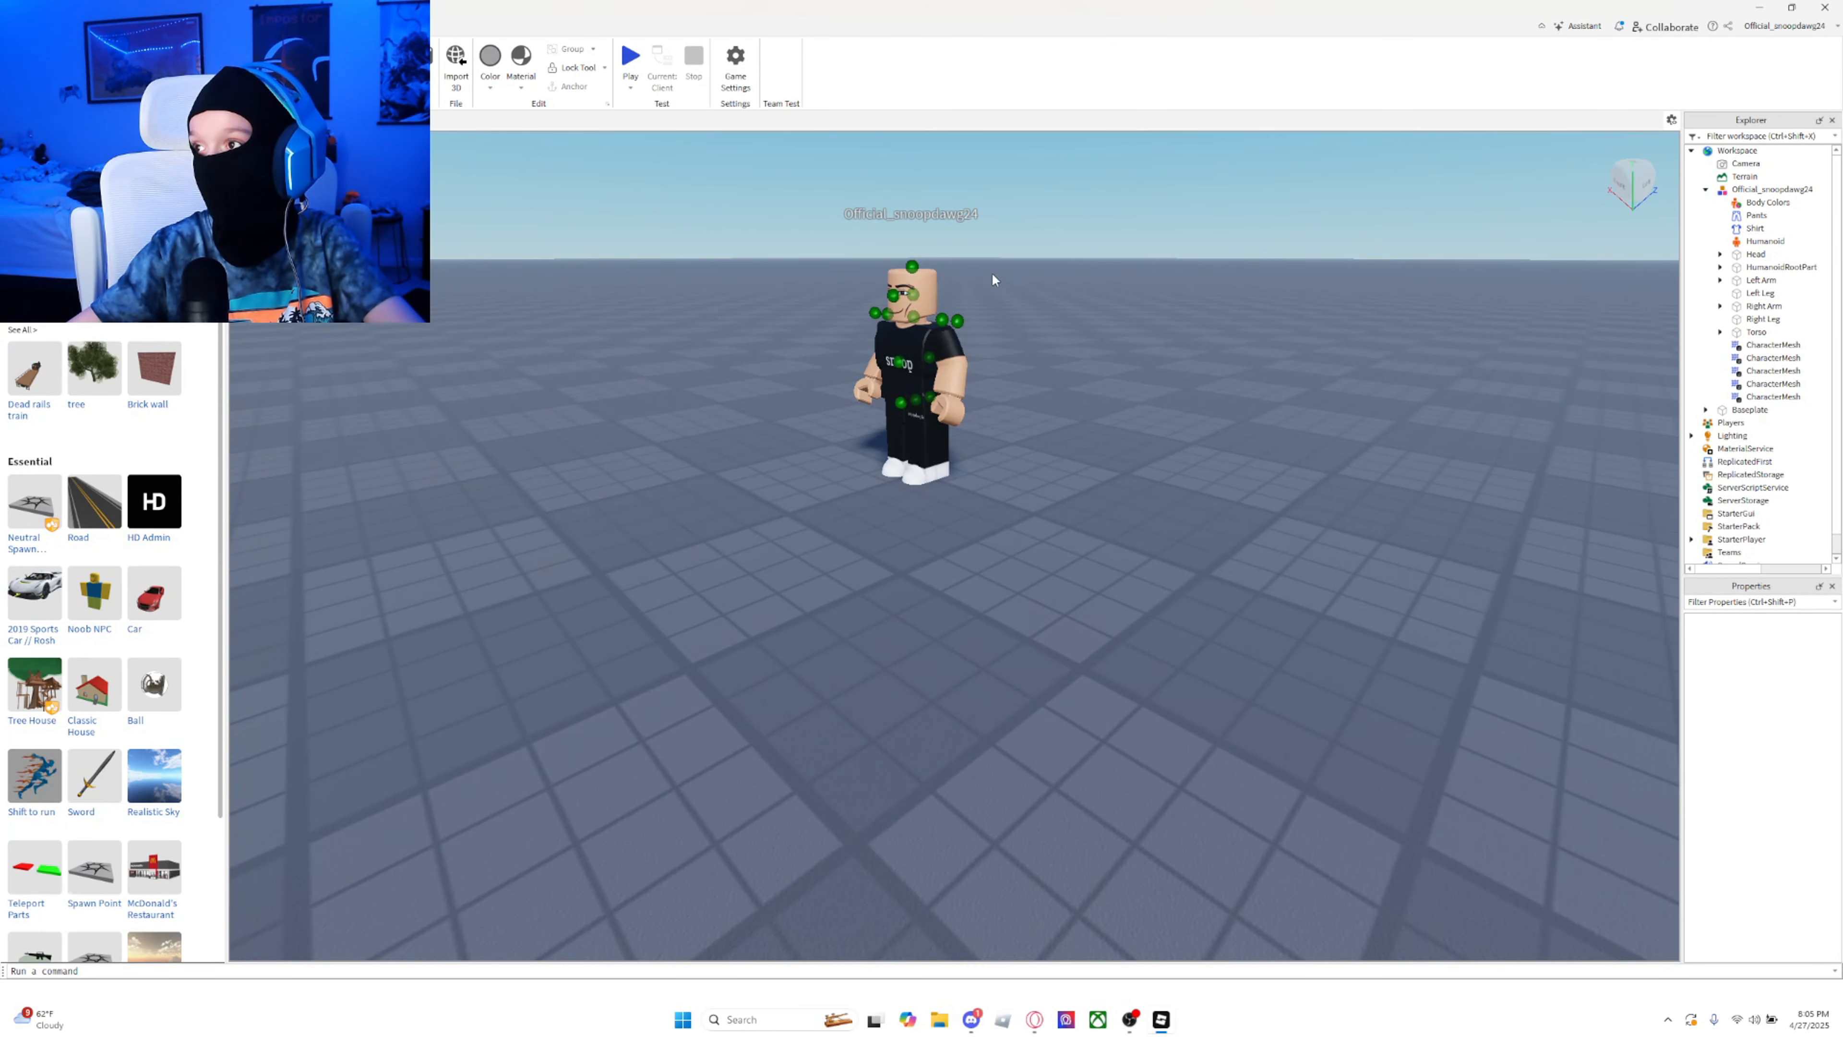
click(924, 276)
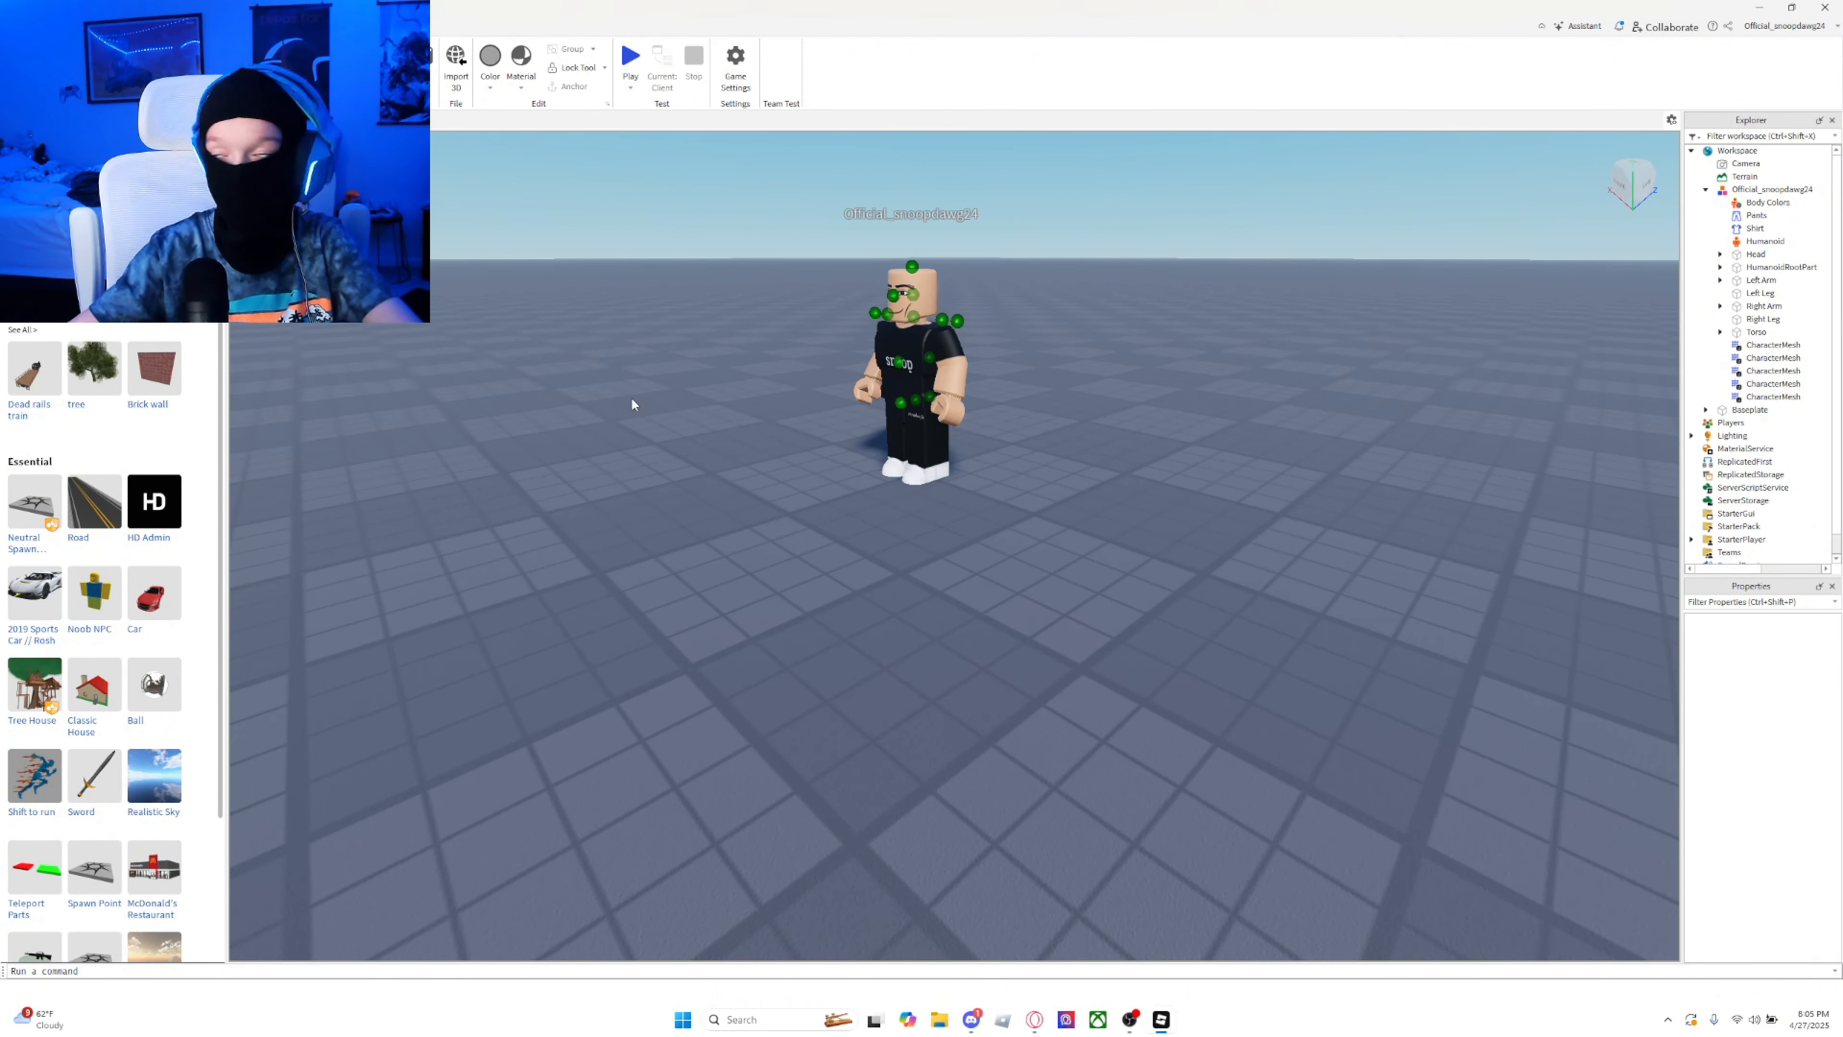
right_click(1758, 191)
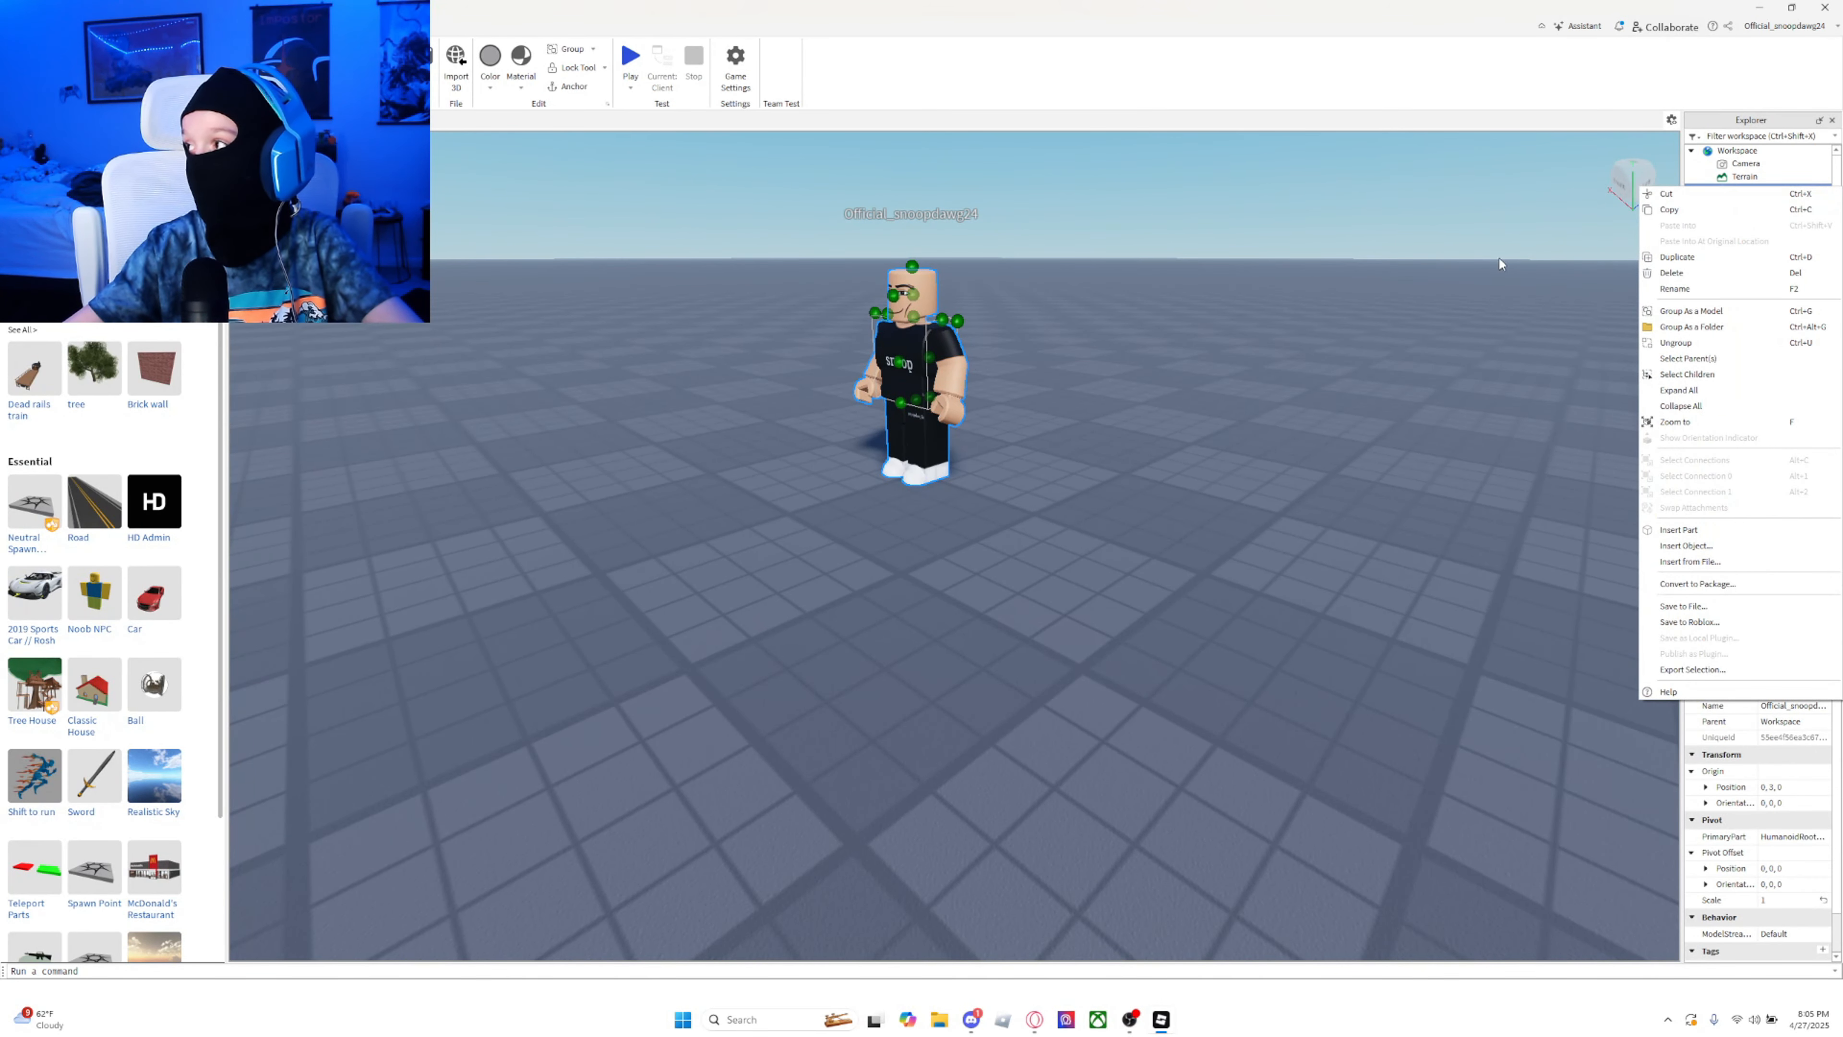
click(1702, 668)
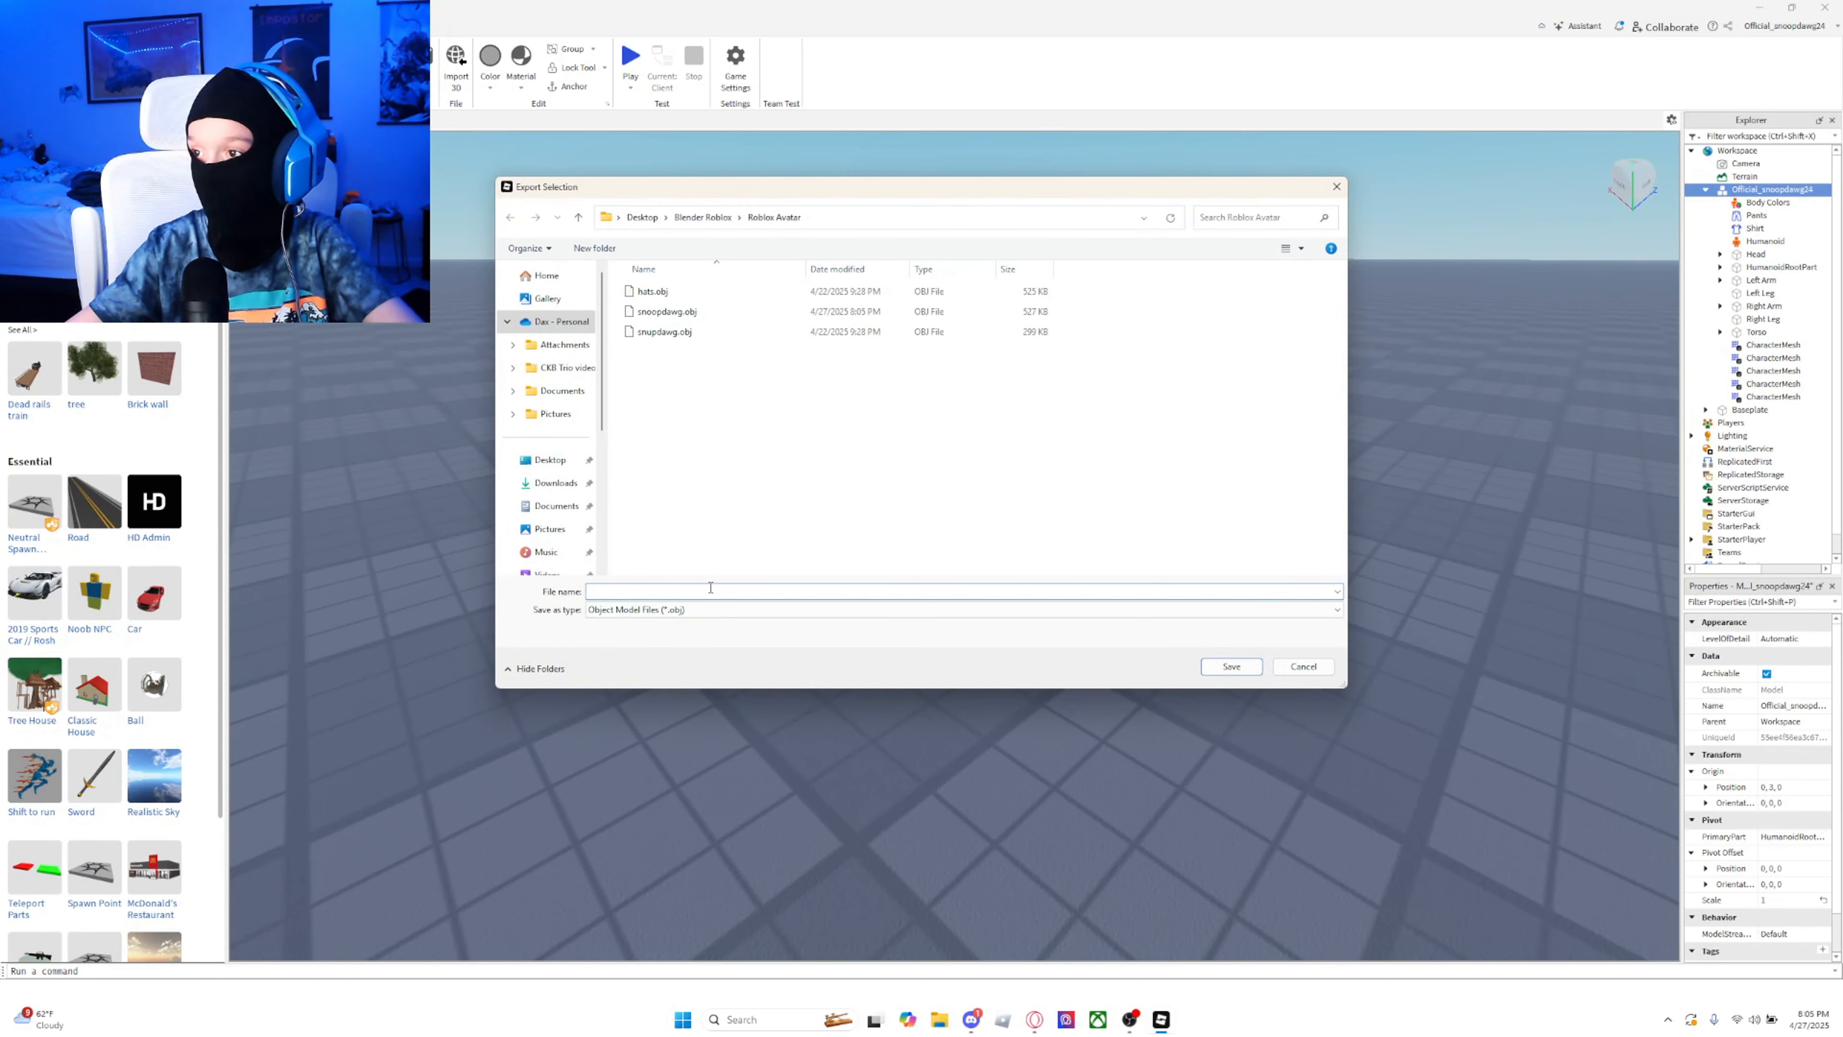
text(sn)
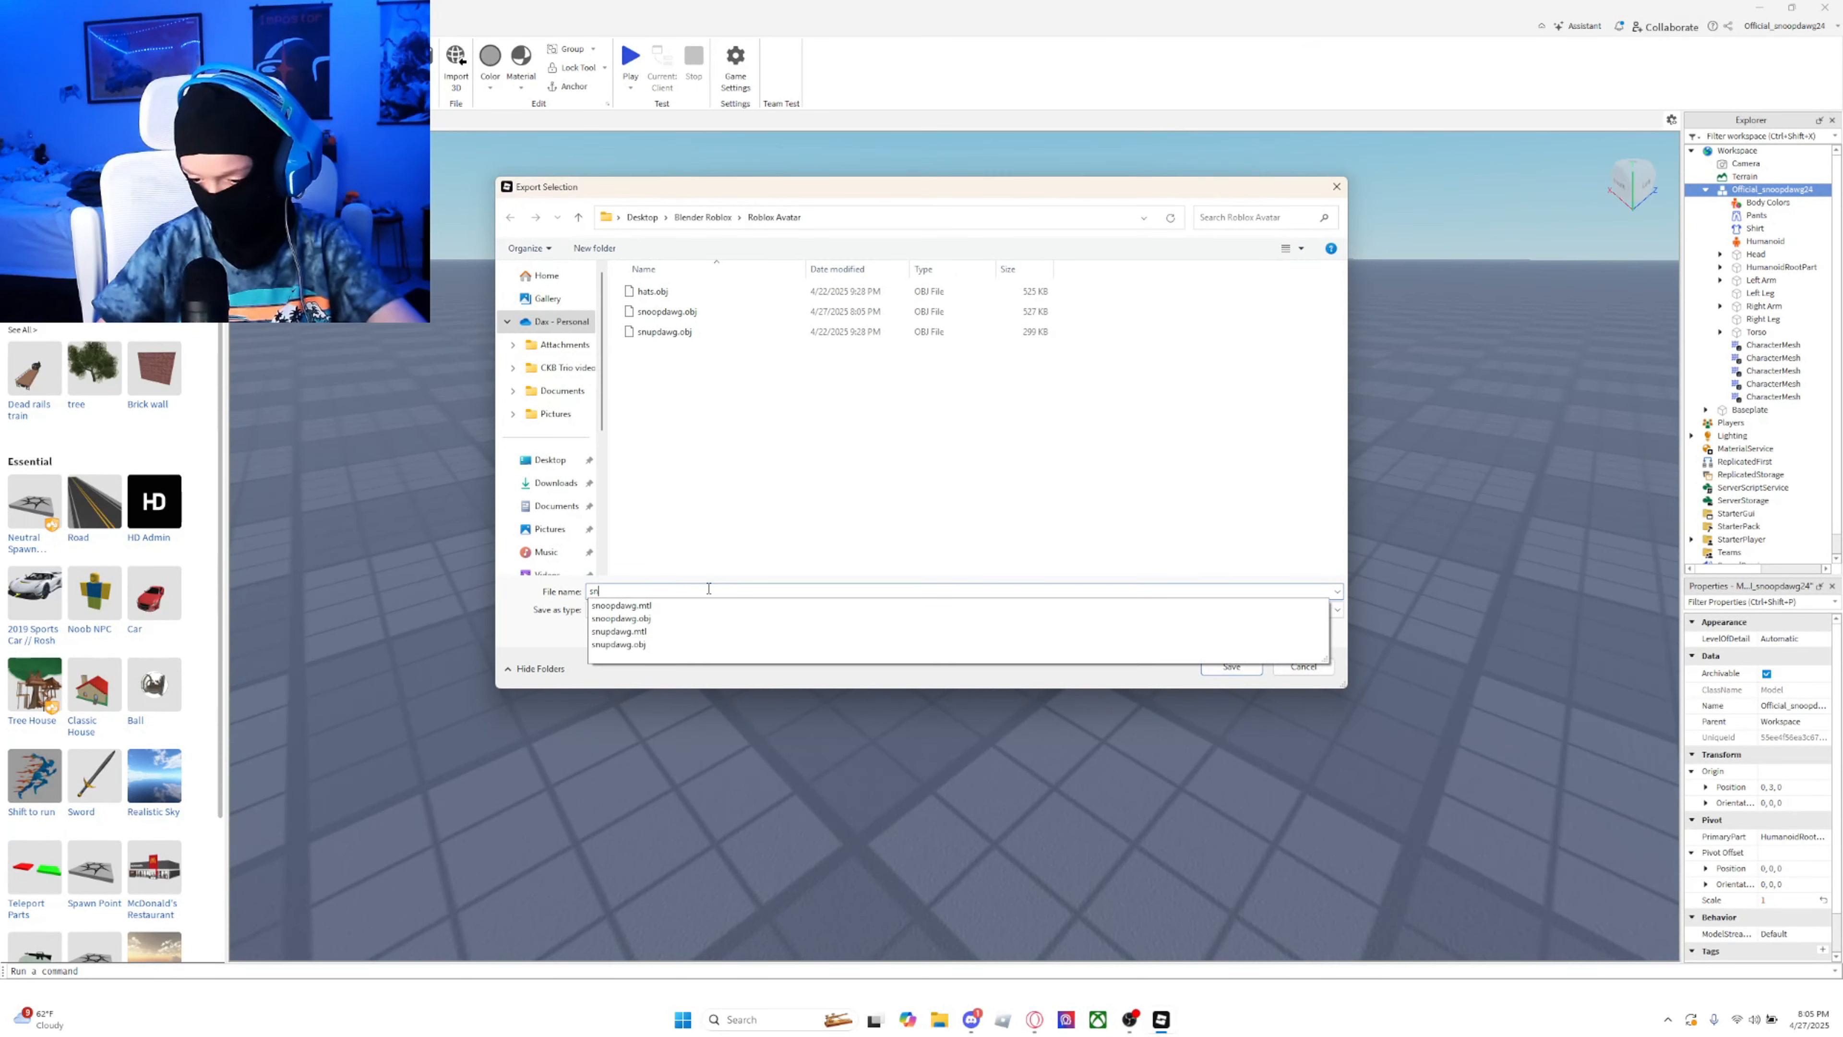
text(oopdawg clothes)
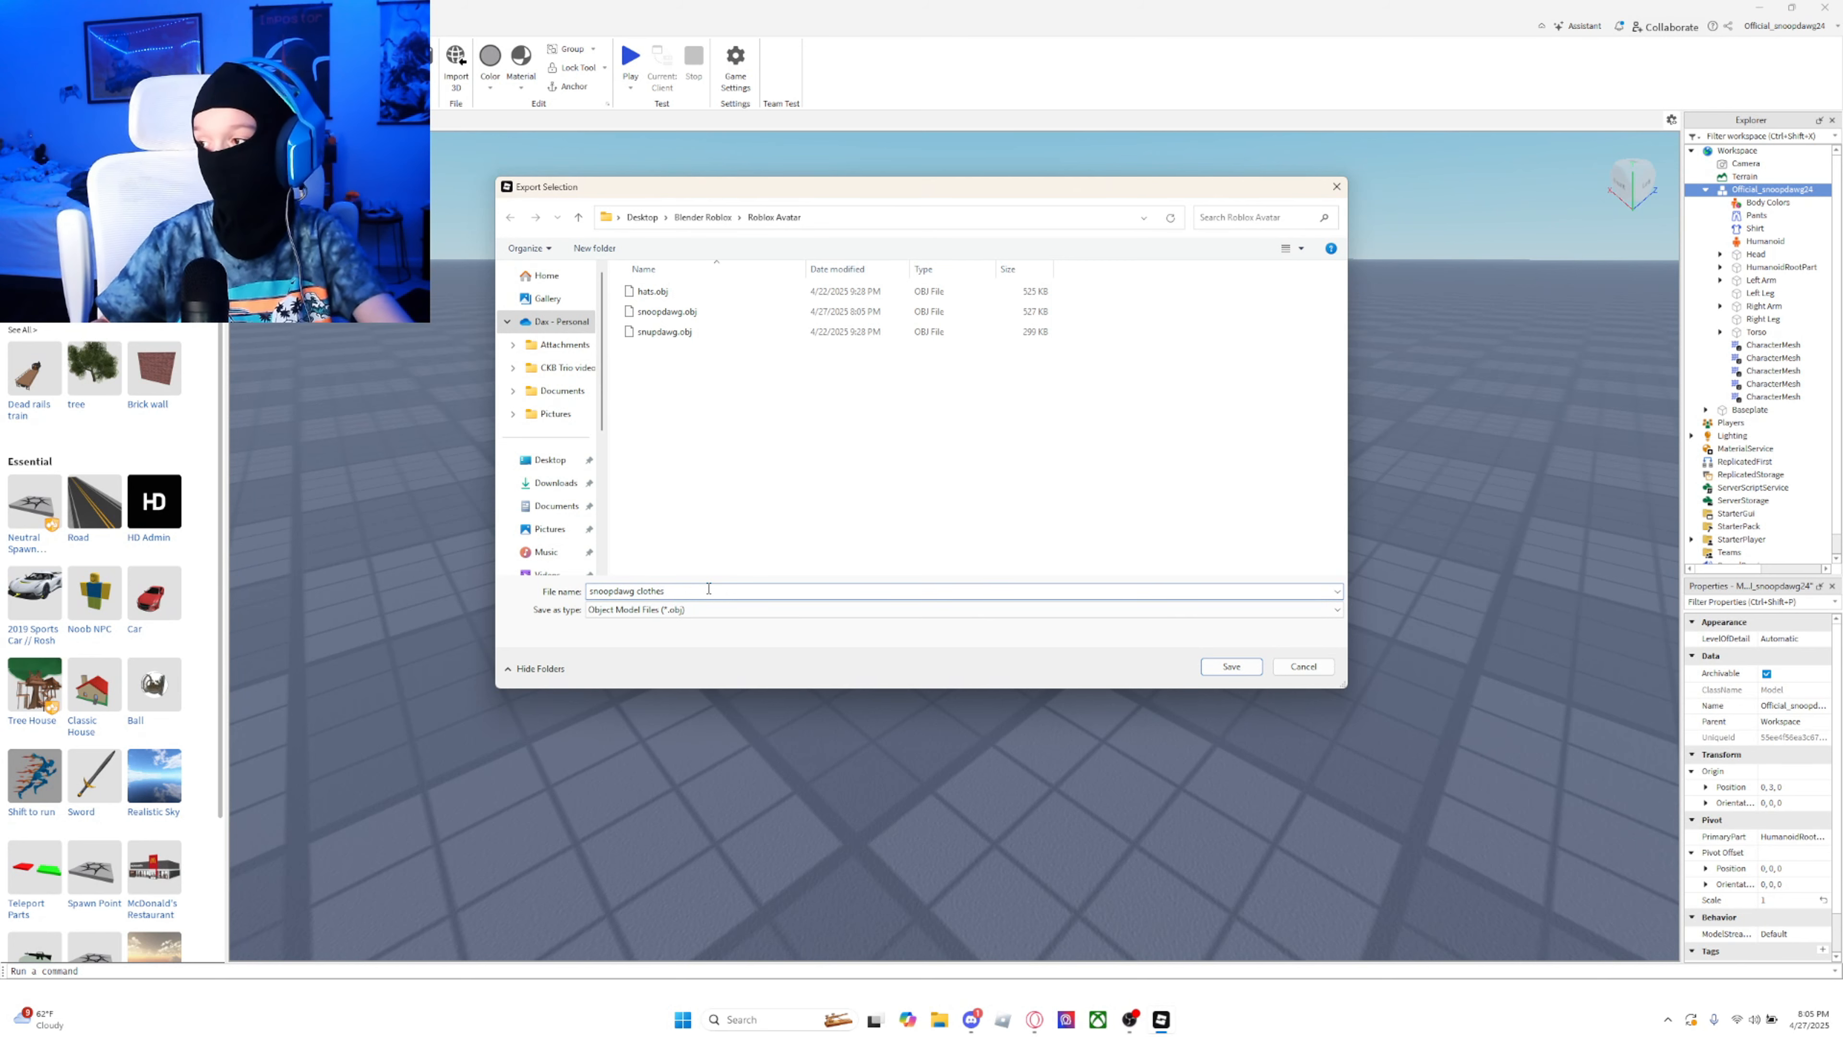
key(Return)
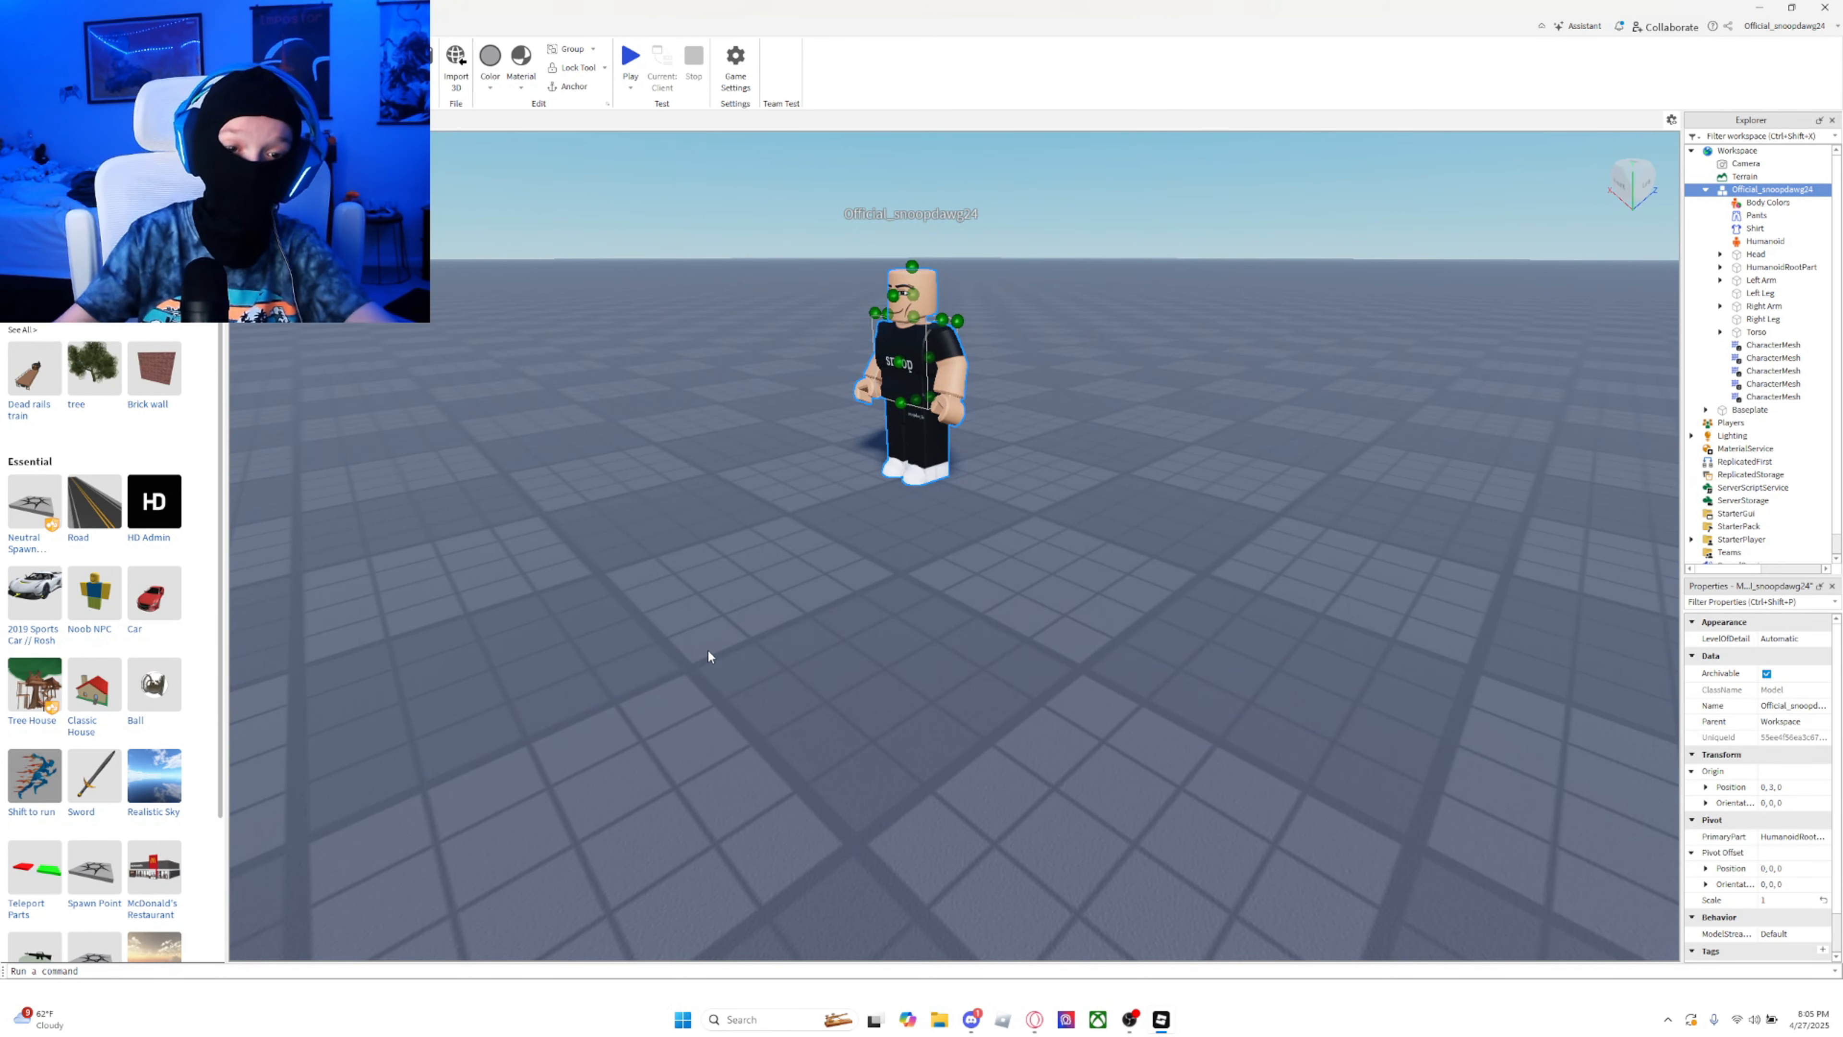
Step: Close Roblox Studio without saving the changes to Place1
key(alt+F4)
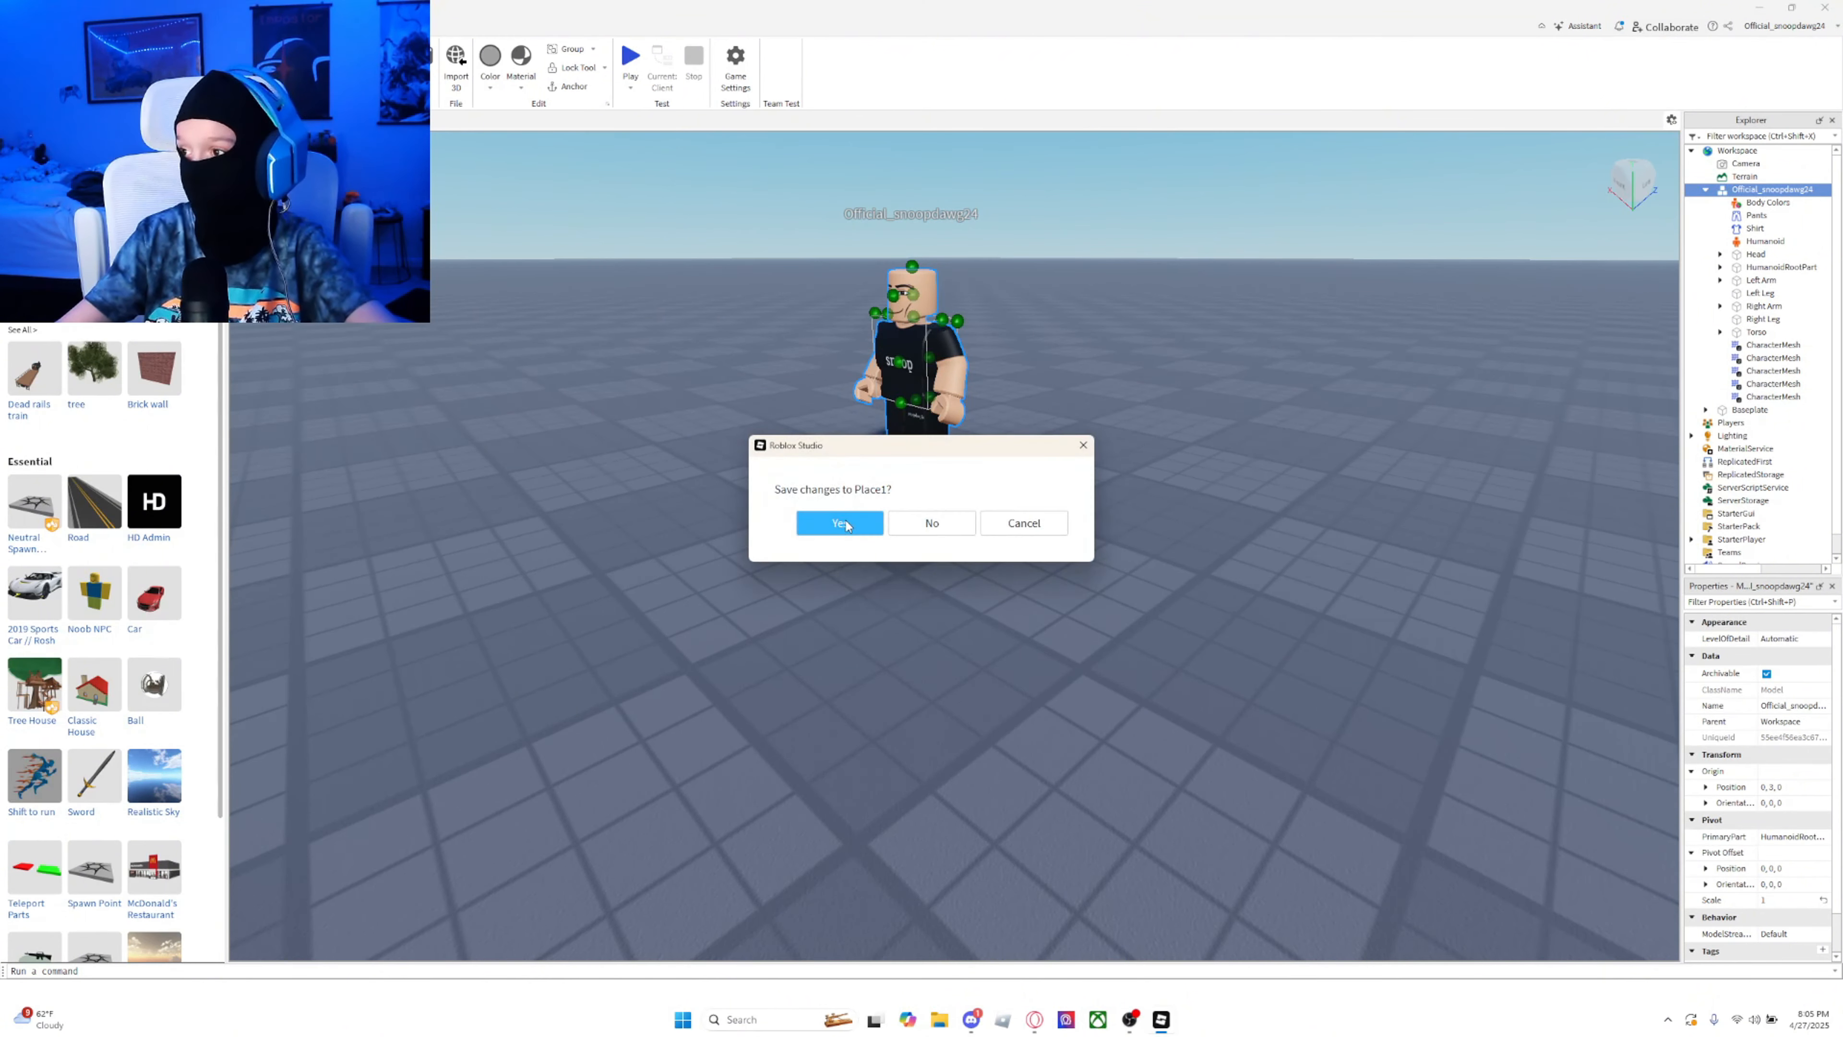
click(932, 524)
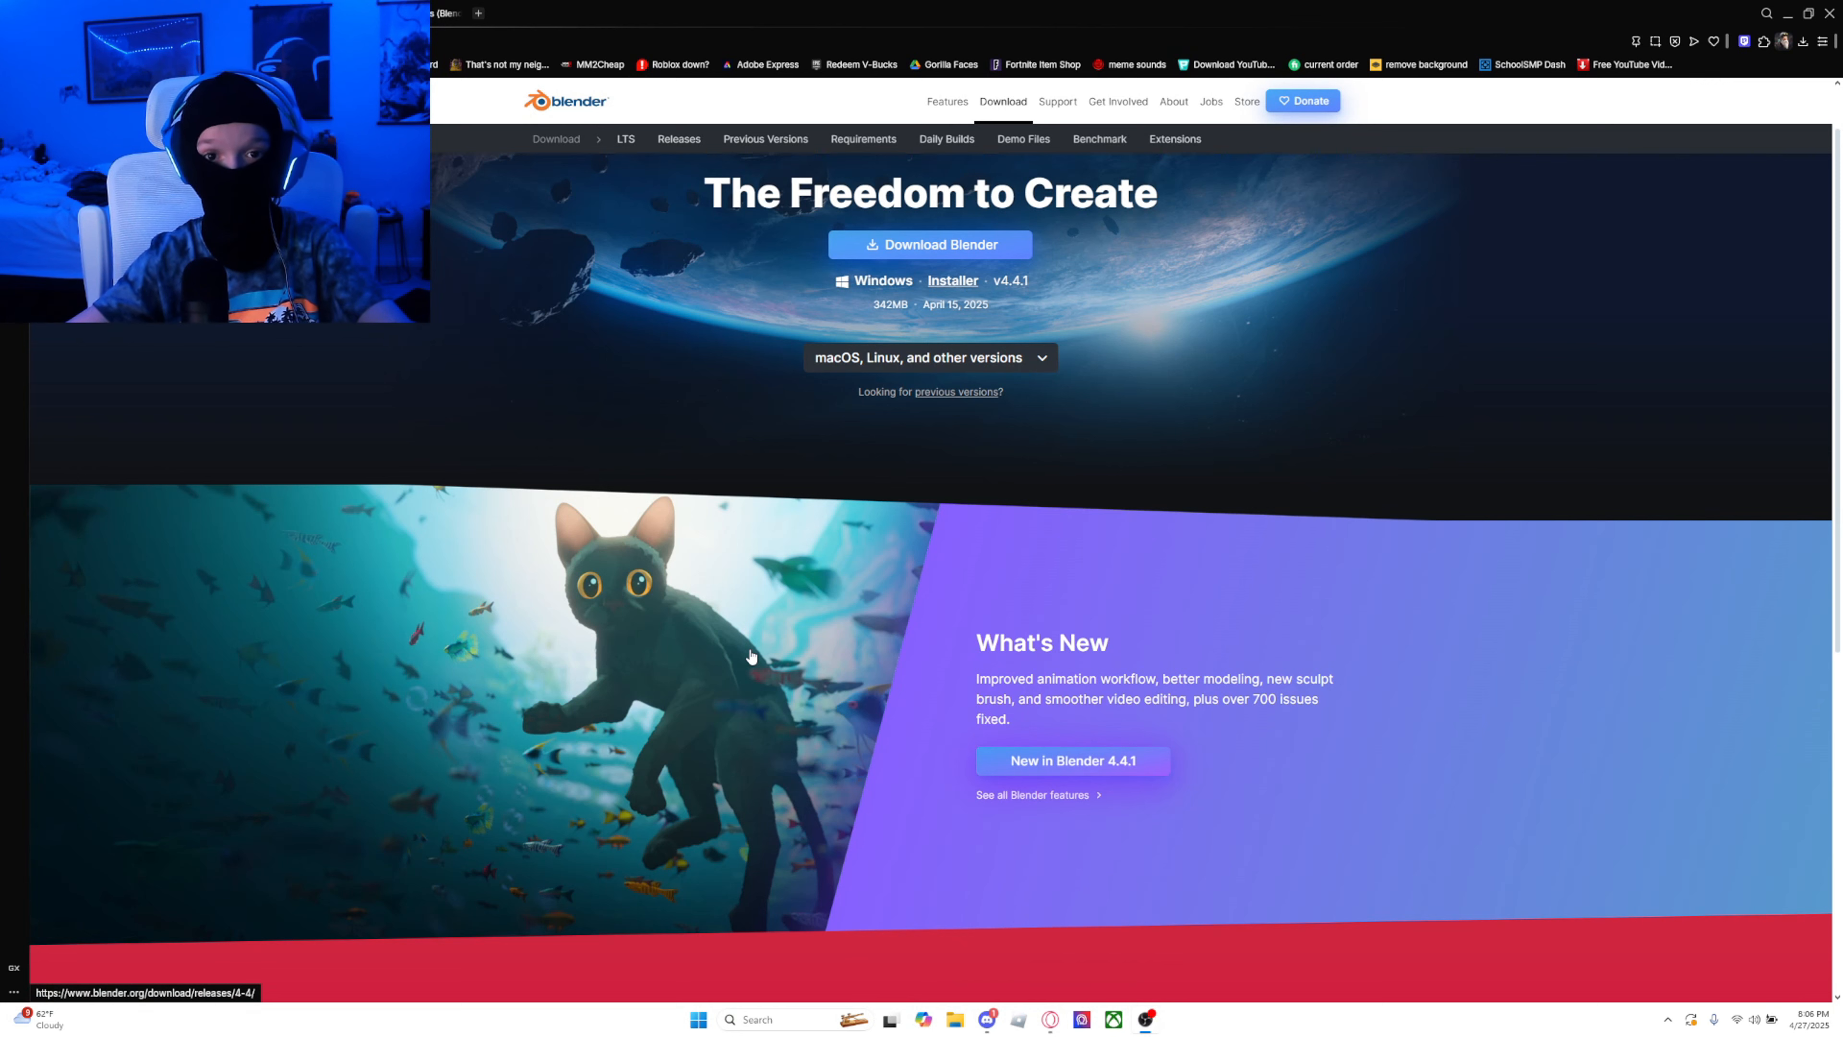
Step: Open the Starter_Man_Rig file in Blender from Blender Roblox > Faces & Bodies > Roblox Starter Rigs > Rigs on the Desktop
click(953, 1021)
click(410, 493)
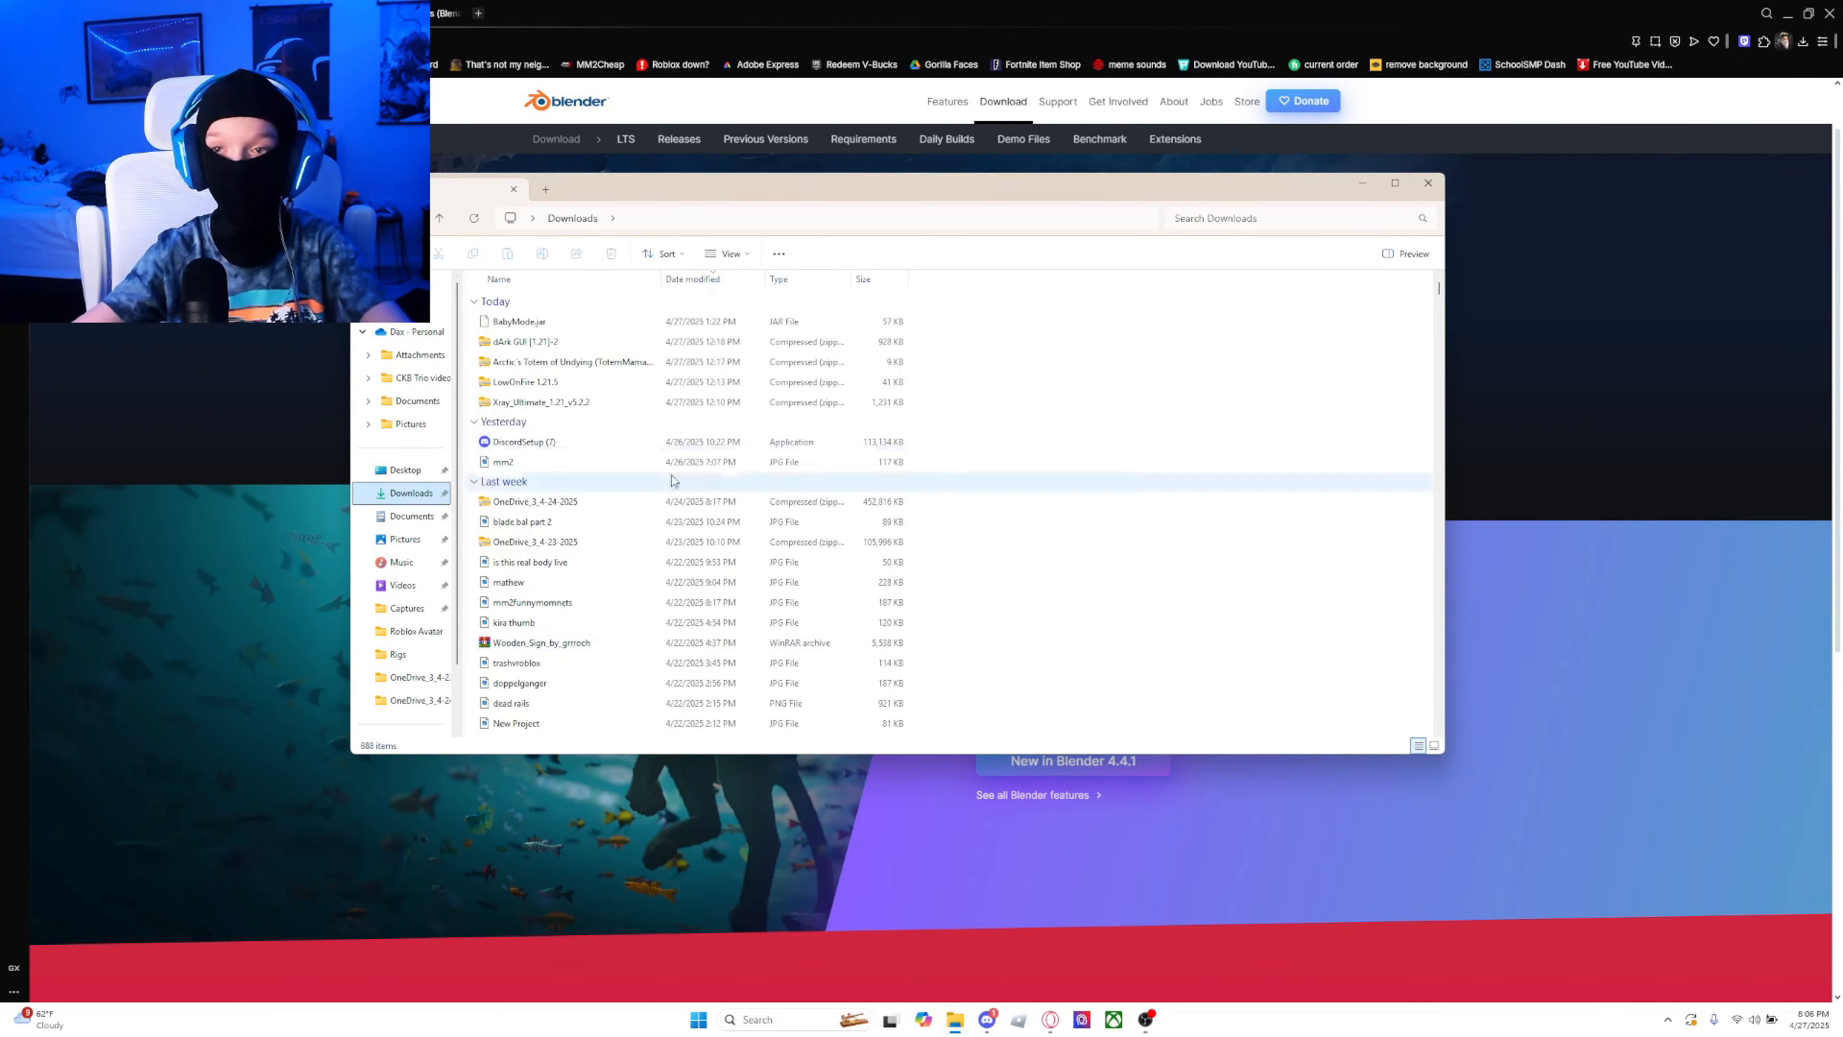
click(405, 471)
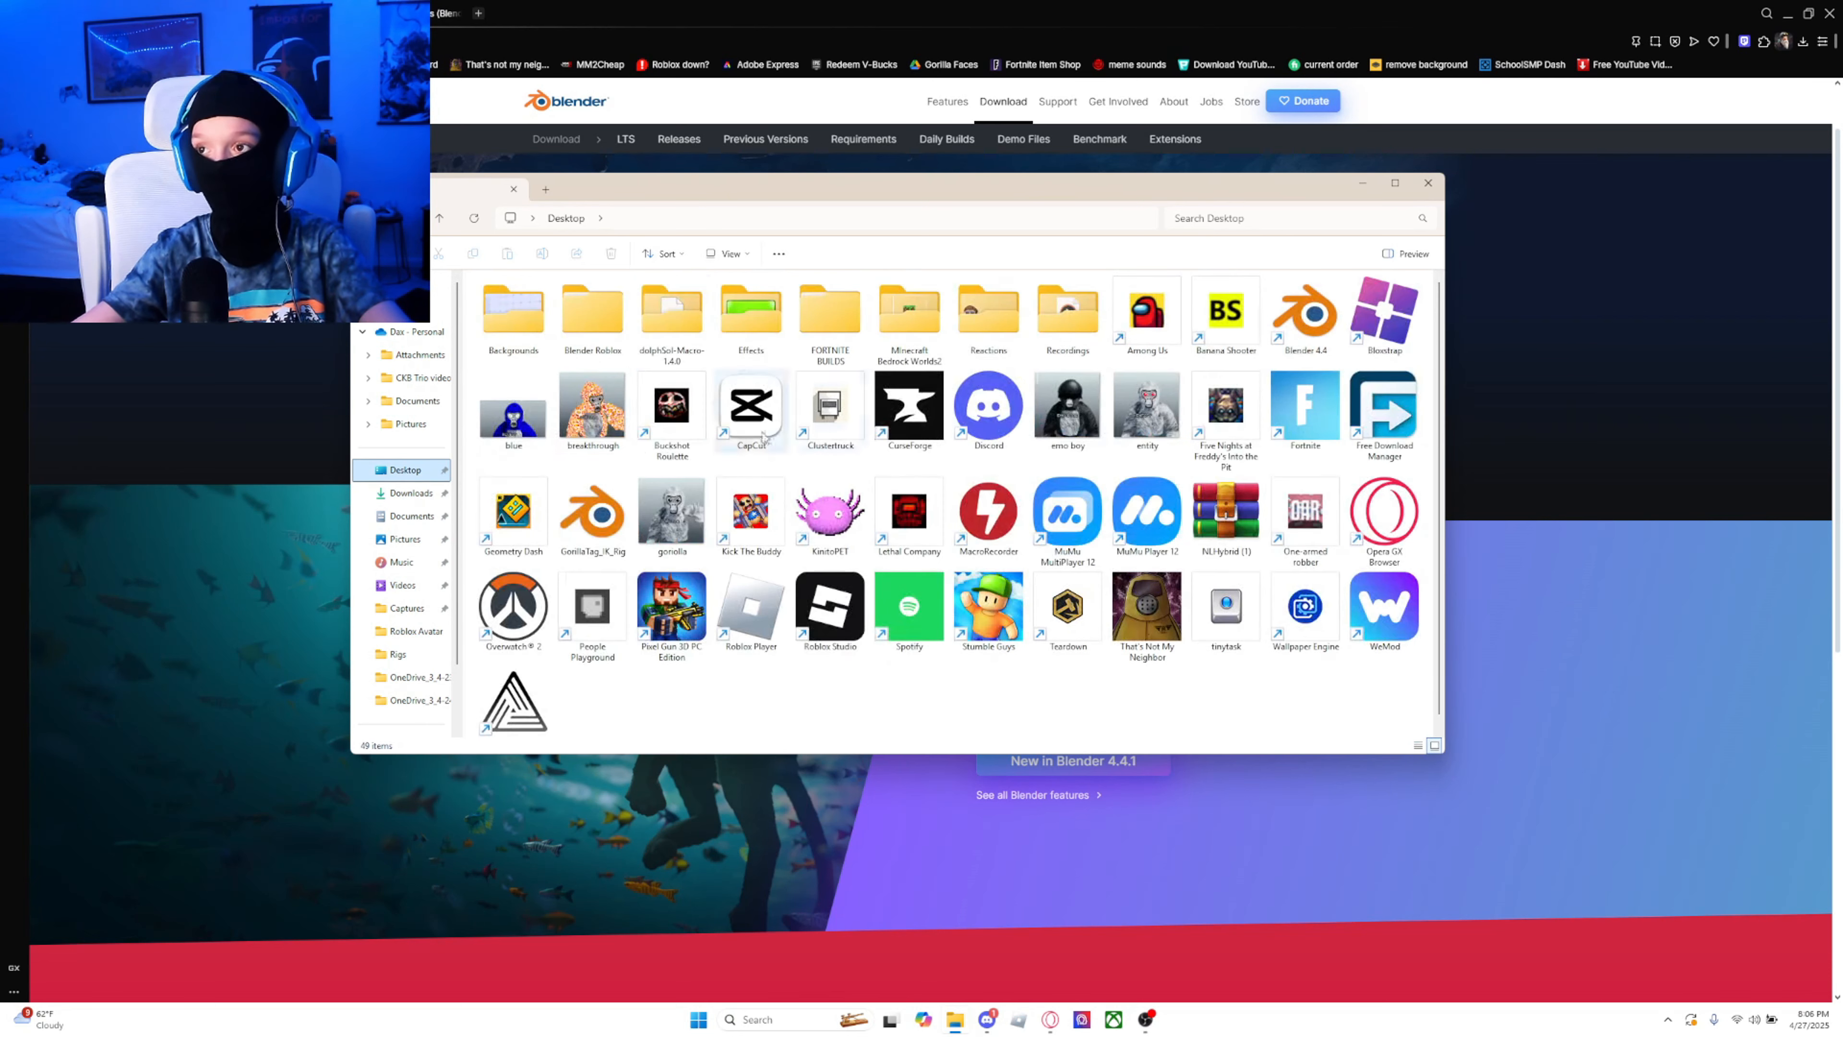
double_click(609, 321)
double_click(530, 317)
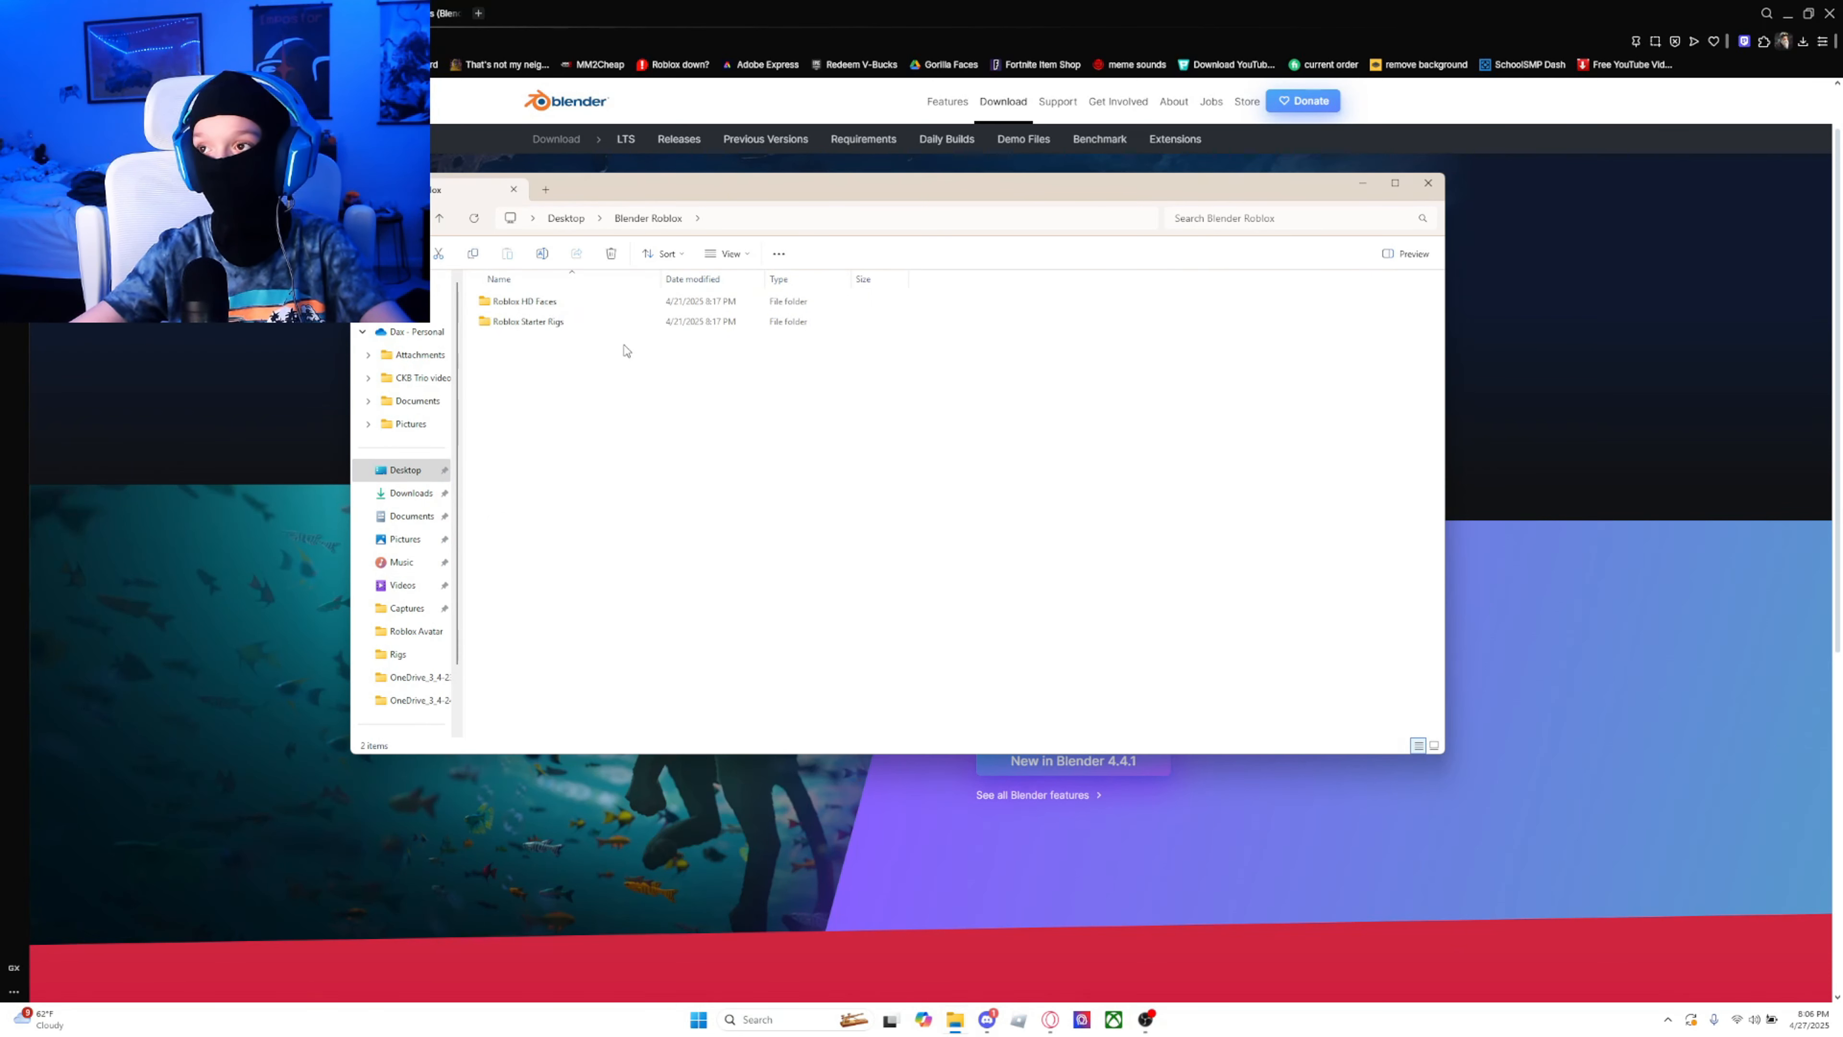
click(541, 329)
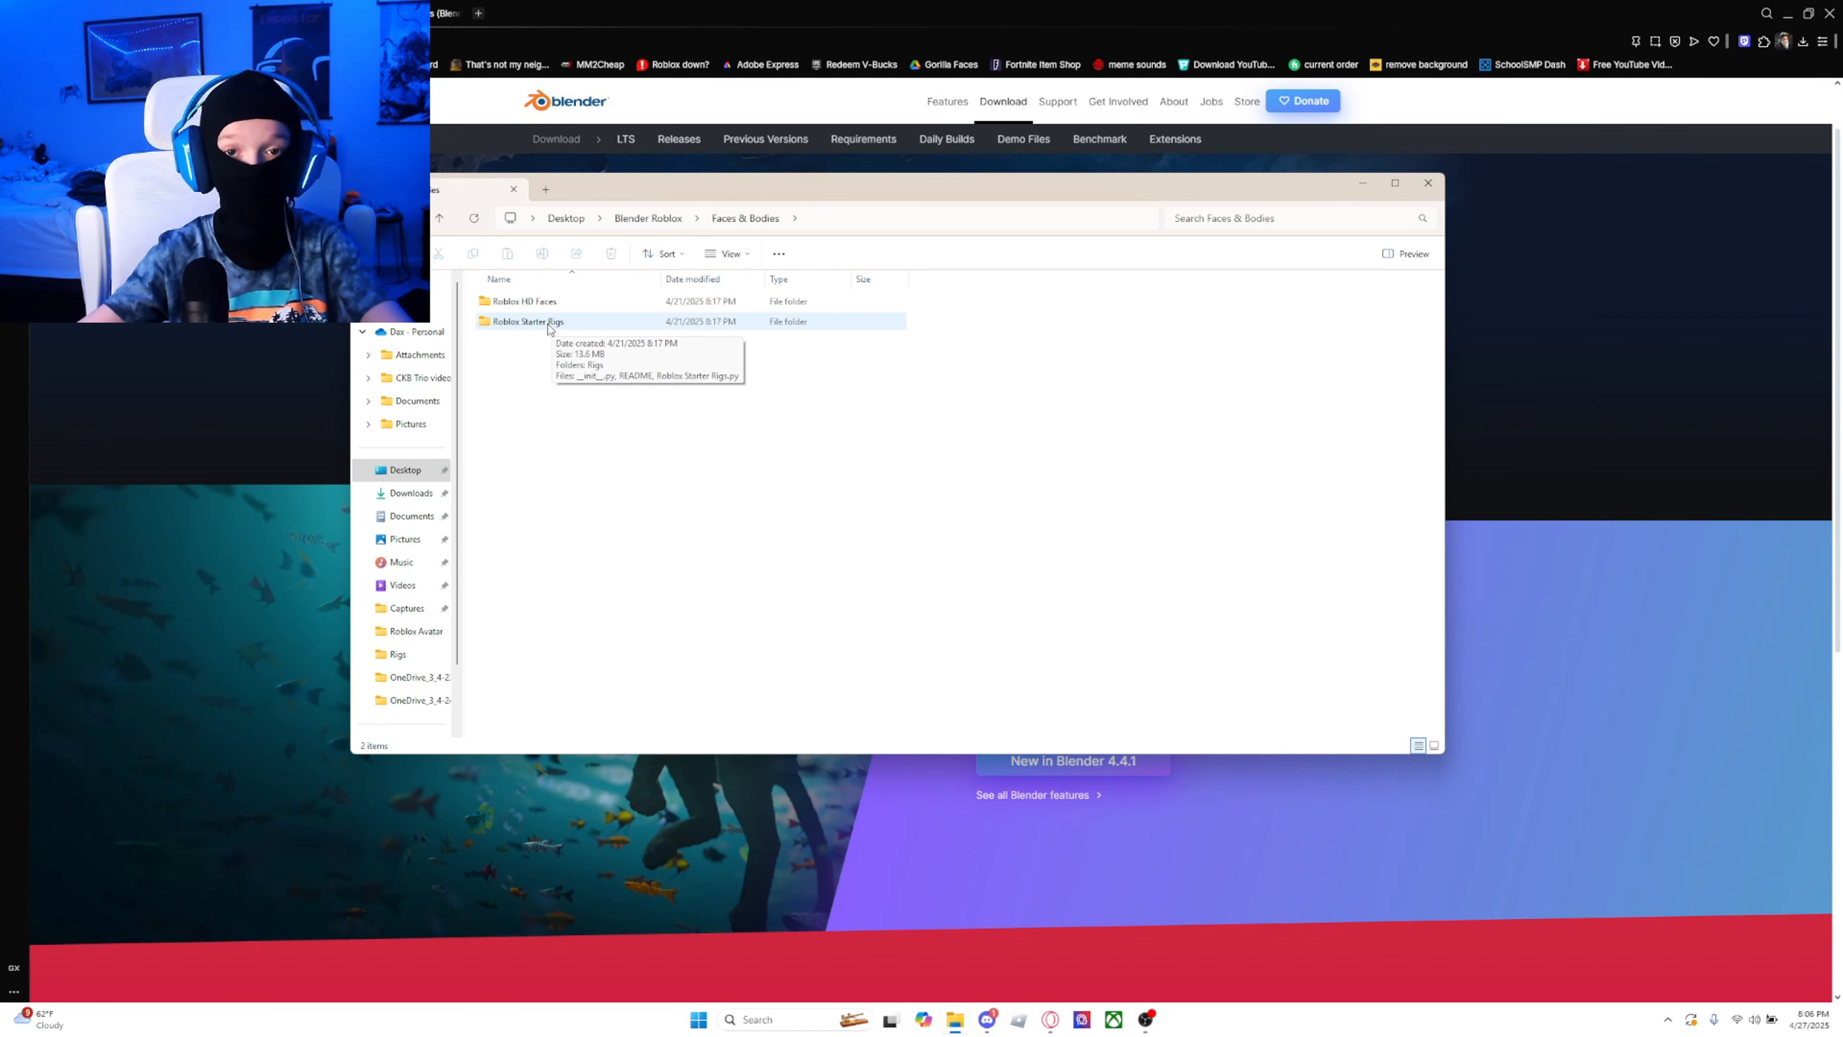
double_click(549, 326)
click(559, 324)
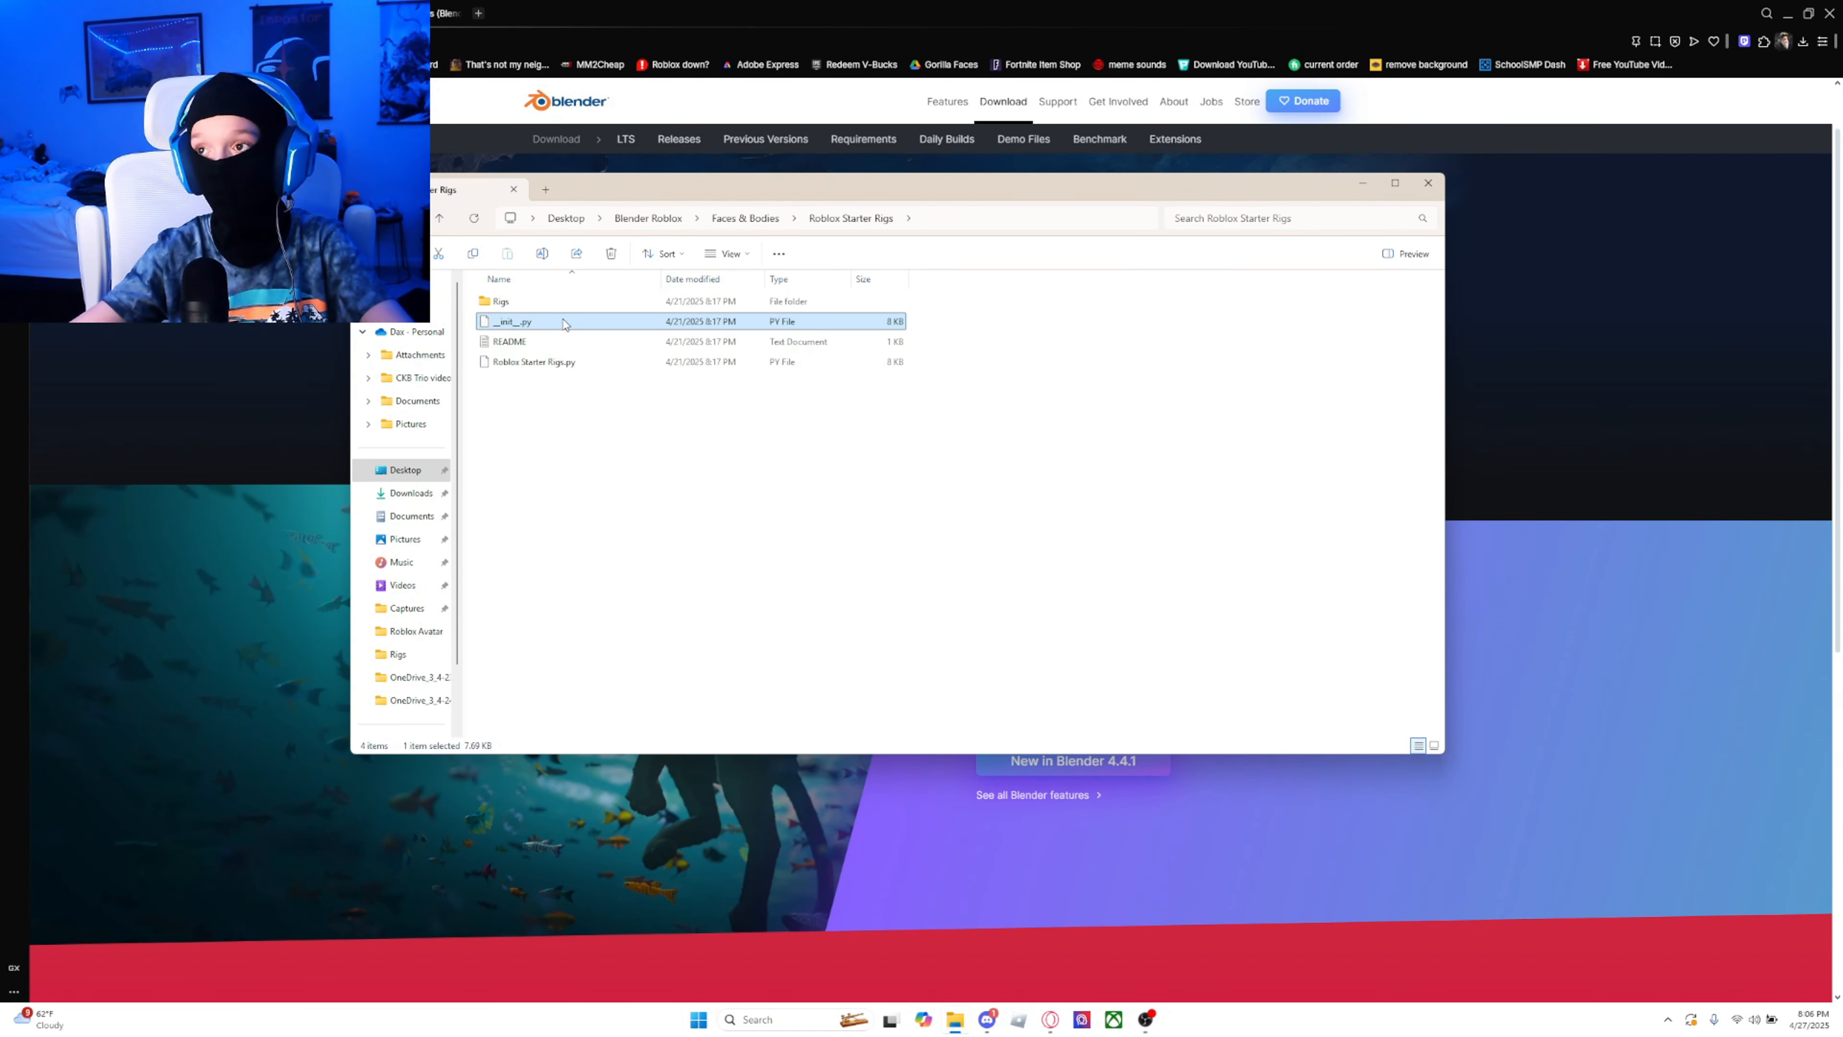
double_click(521, 303)
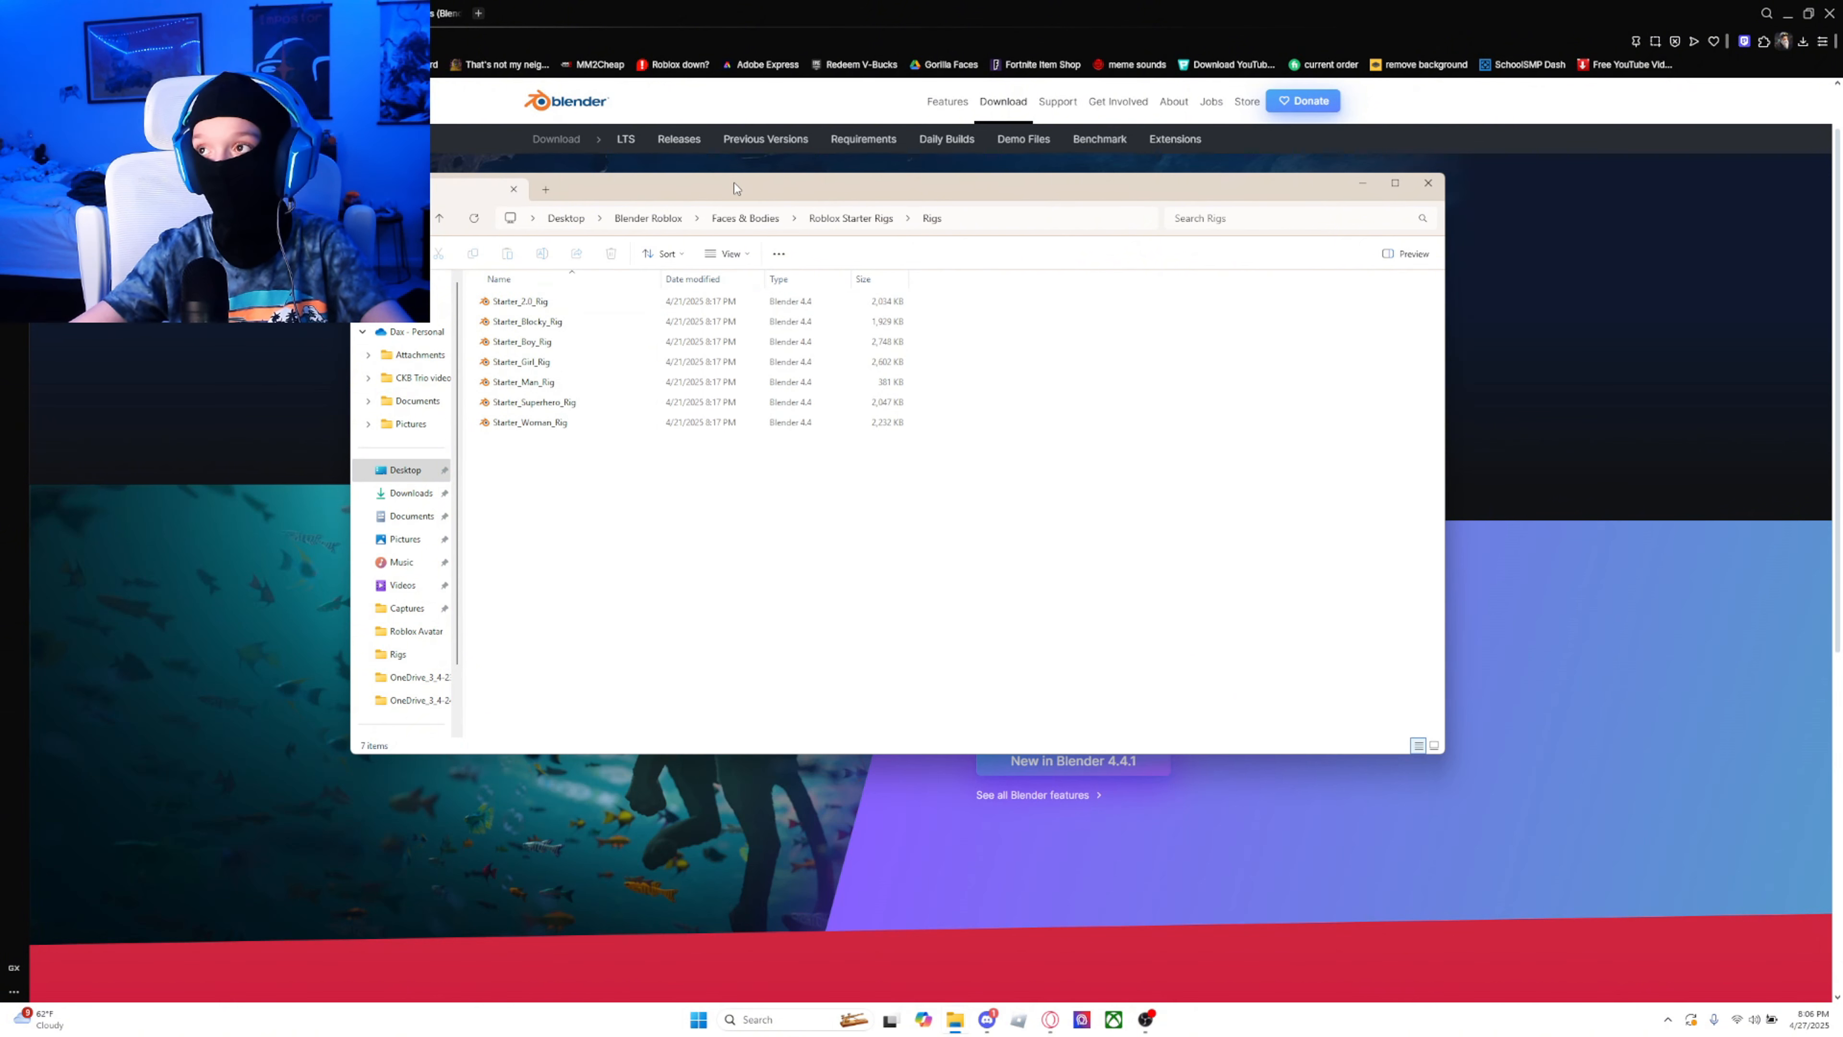
drag(736, 188, 913, 202)
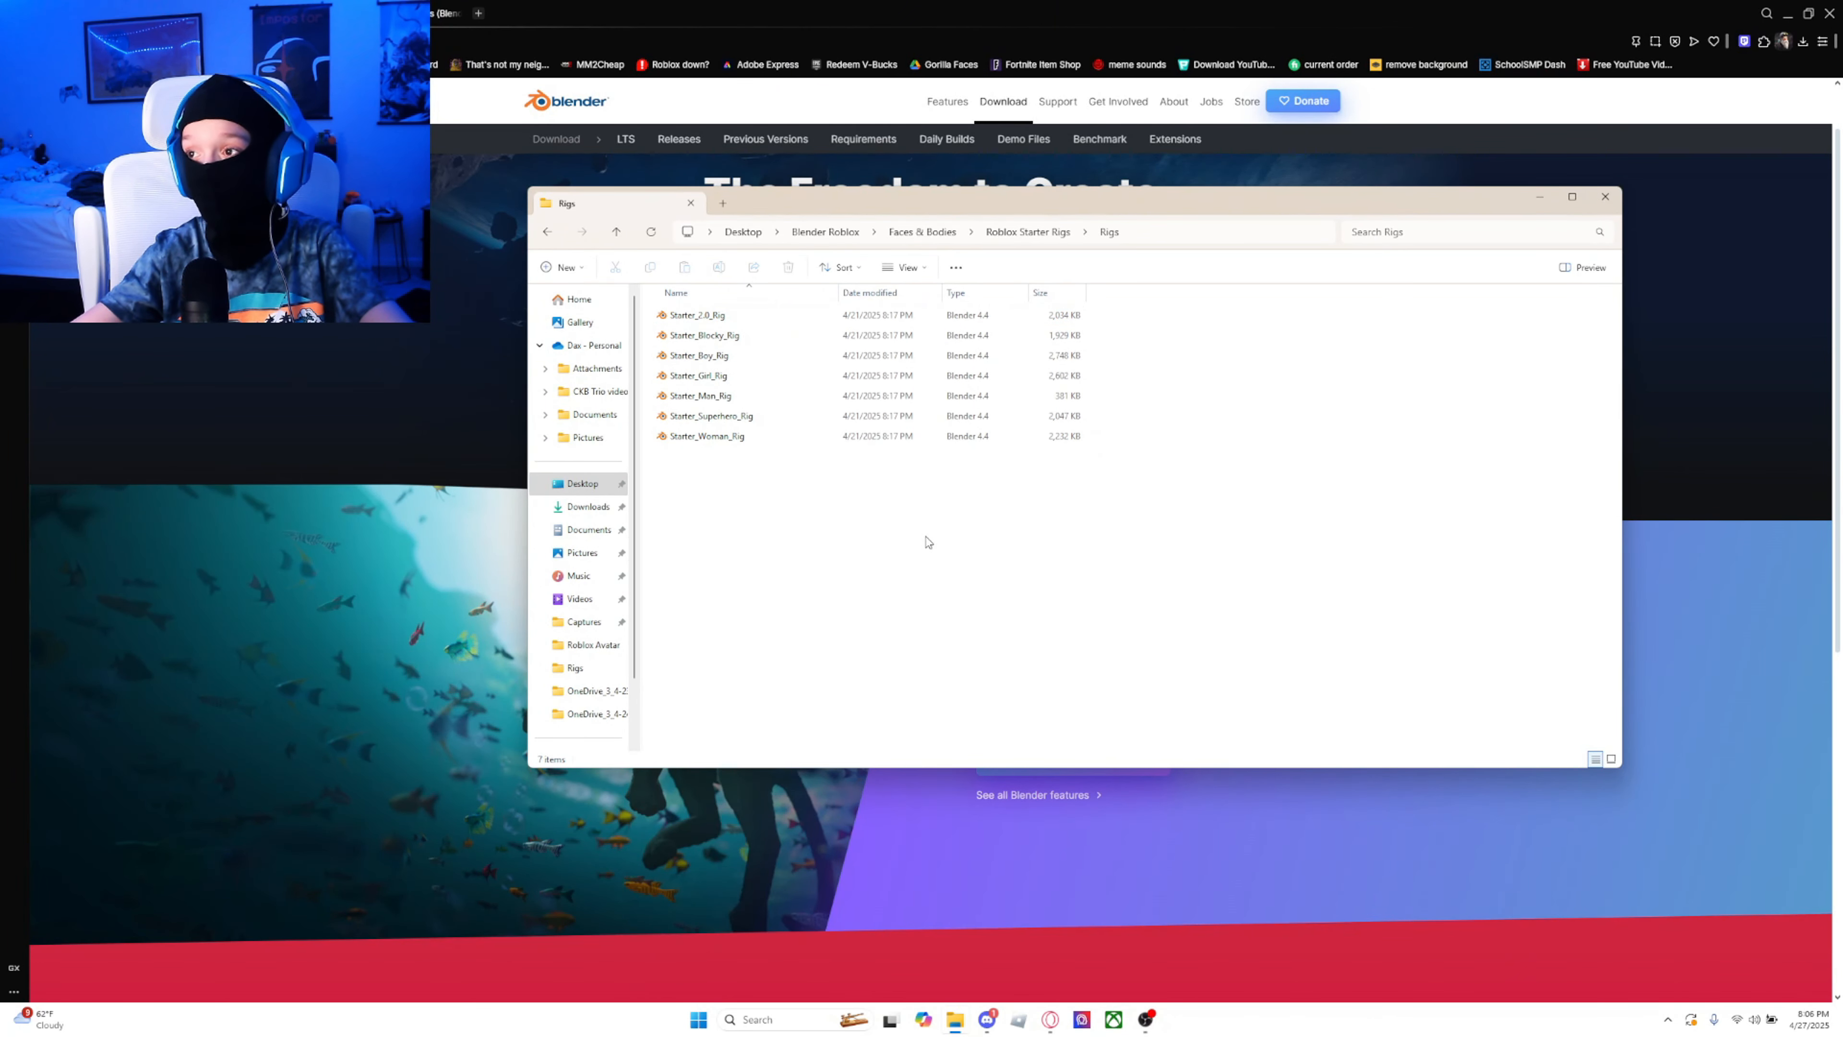
click(734, 399)
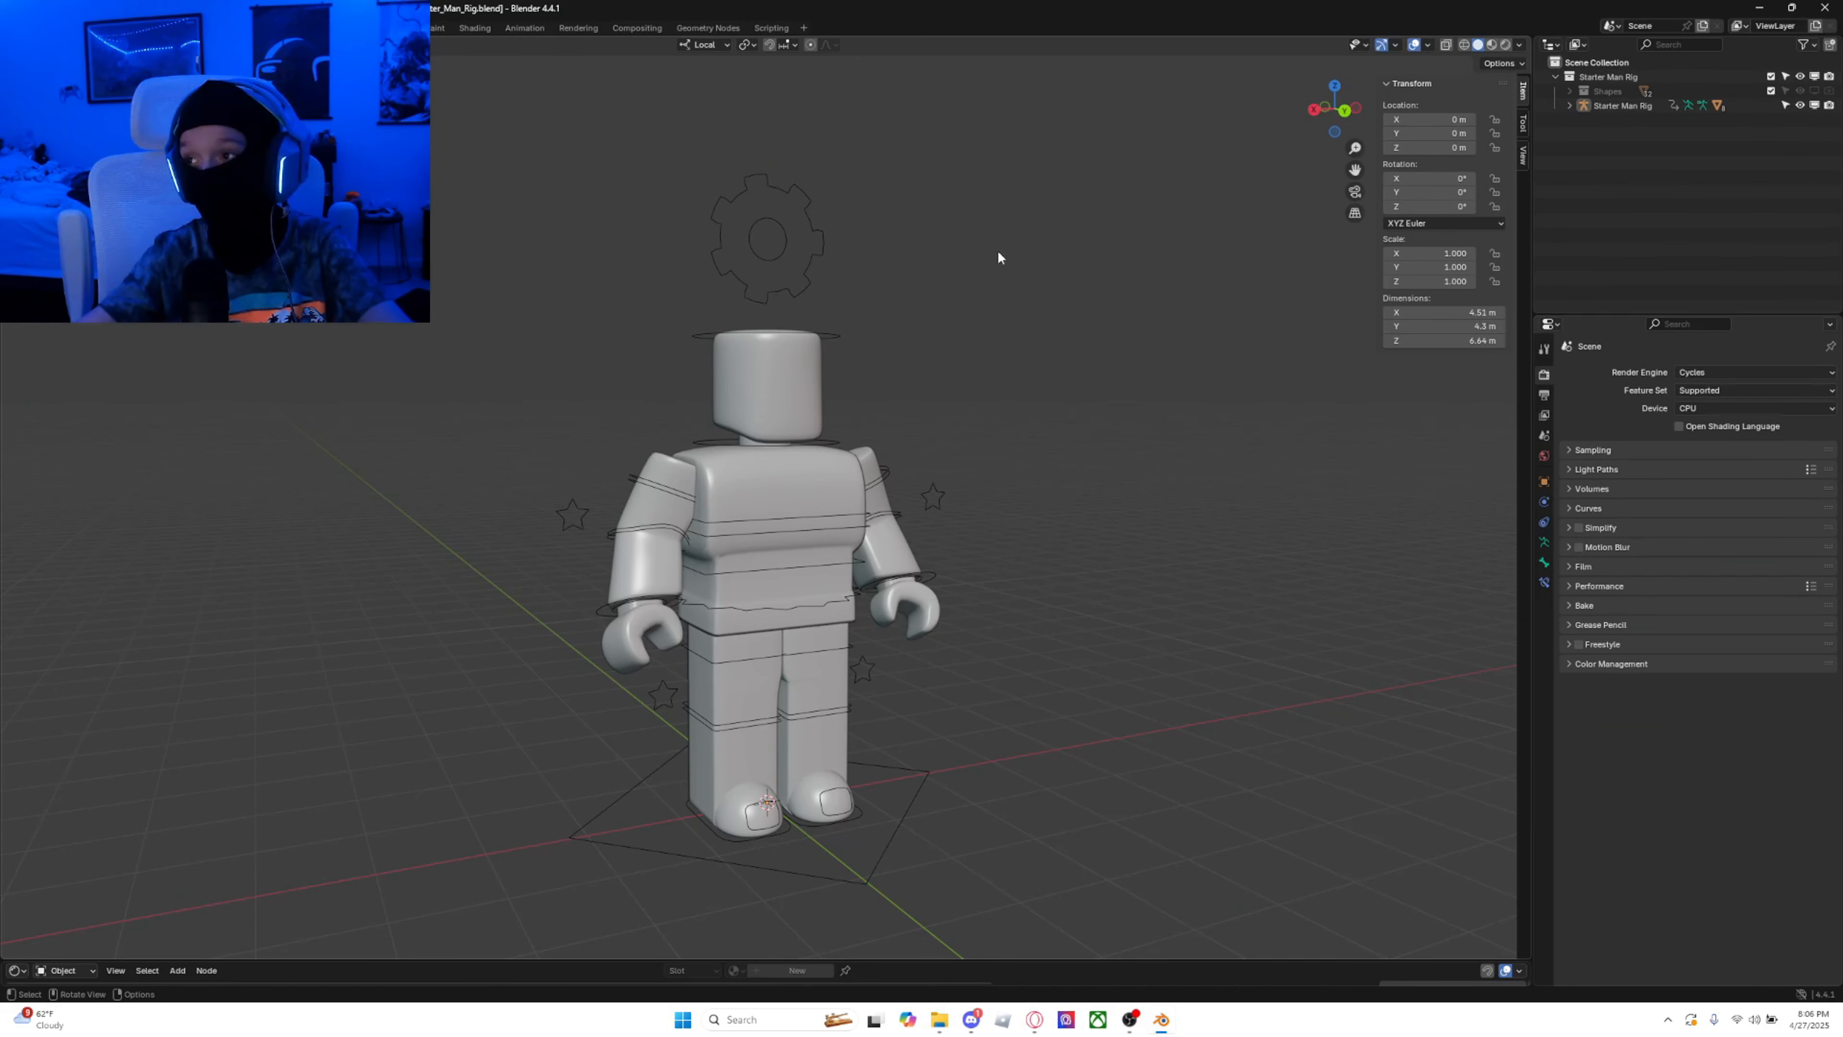
Step: Display the man rig in Material Preview shading and view it from the front
middle_drag(1078, 314, 930, 362)
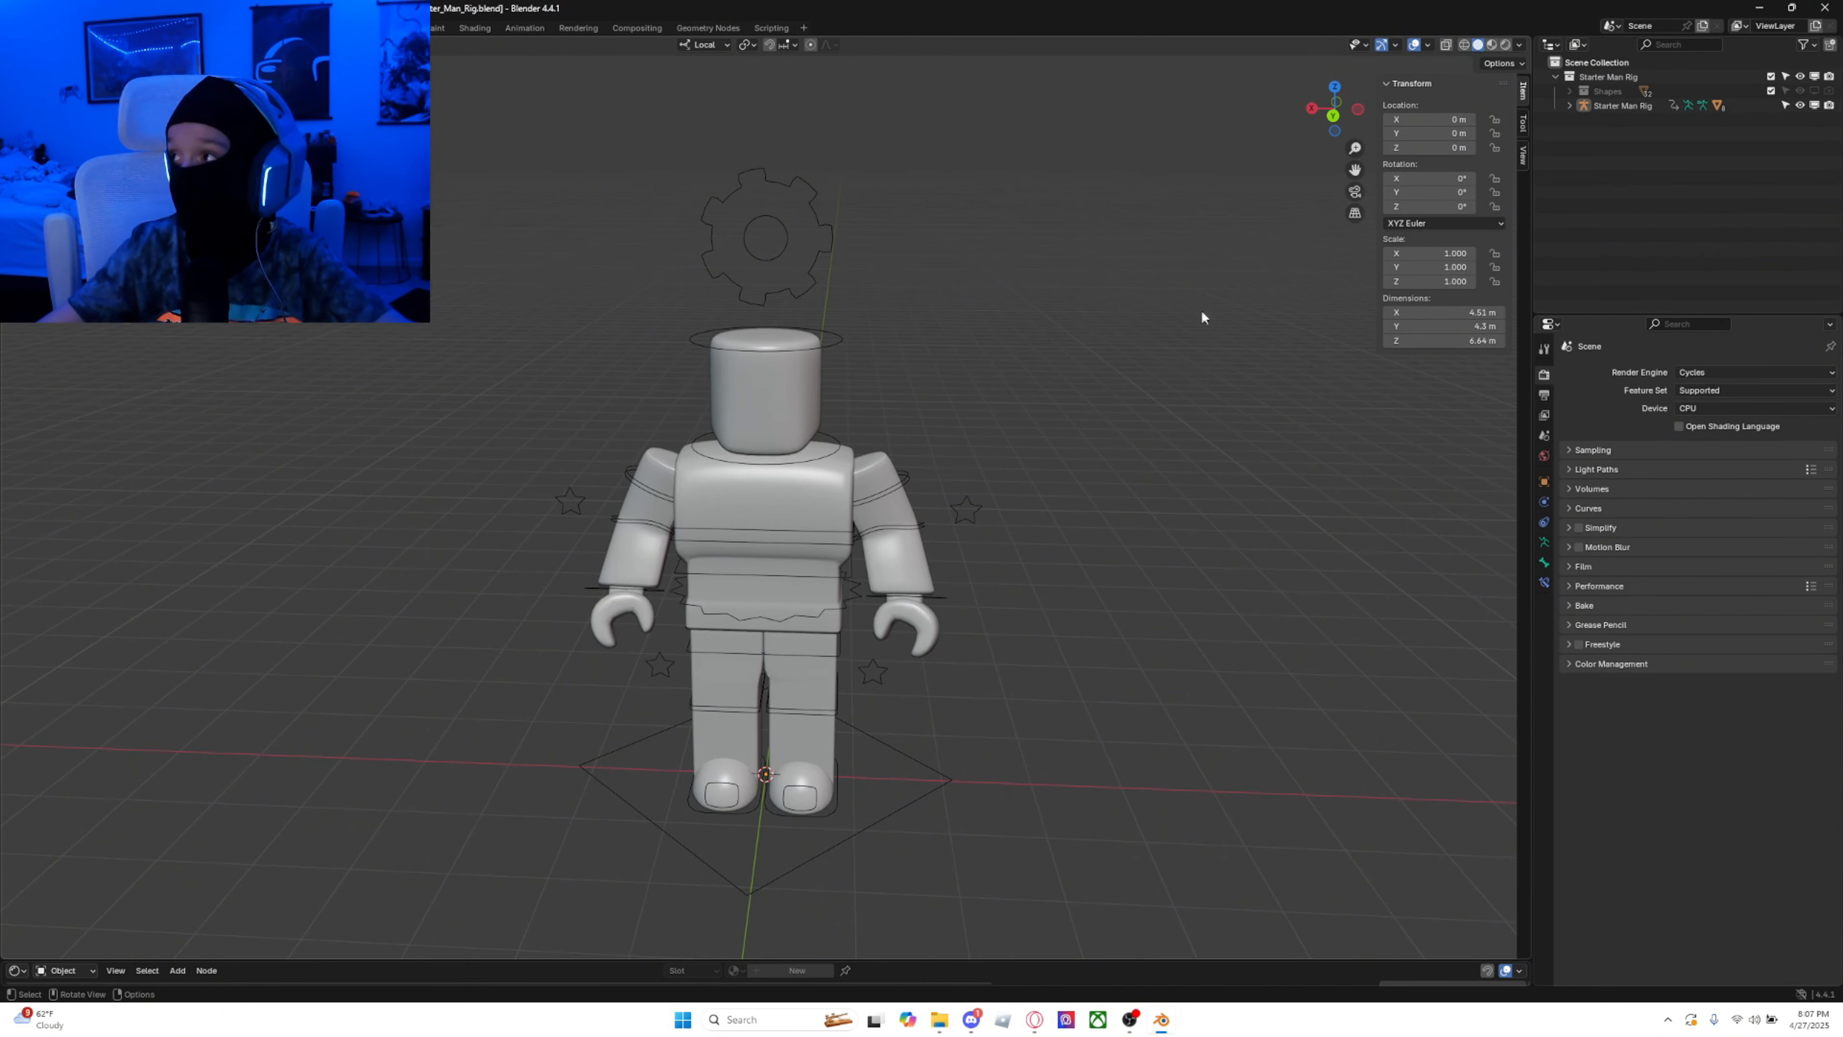
click(1492, 45)
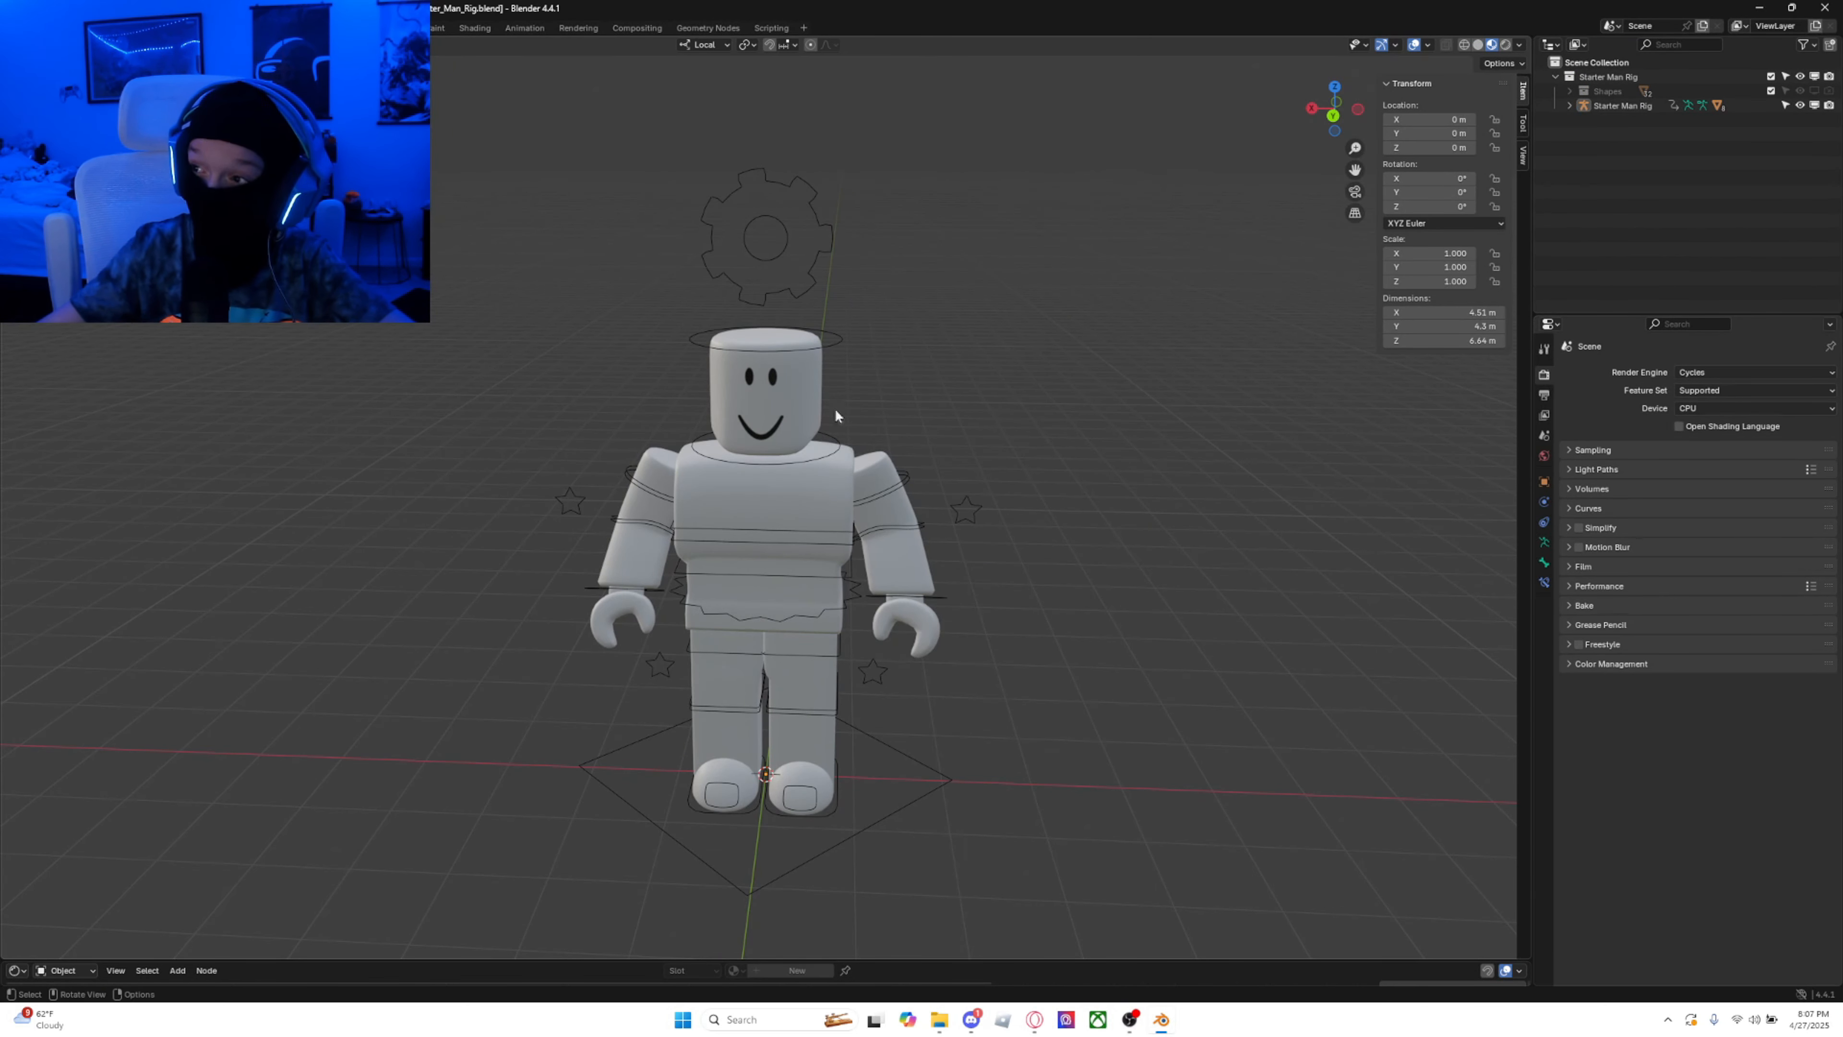
mouse_move(835, 412)
middle_down()
mouse_move(921, 382)
mouse_move(917, 337)
mouse_move(842, 290)
mouse_move(862, 386)
middle_up()
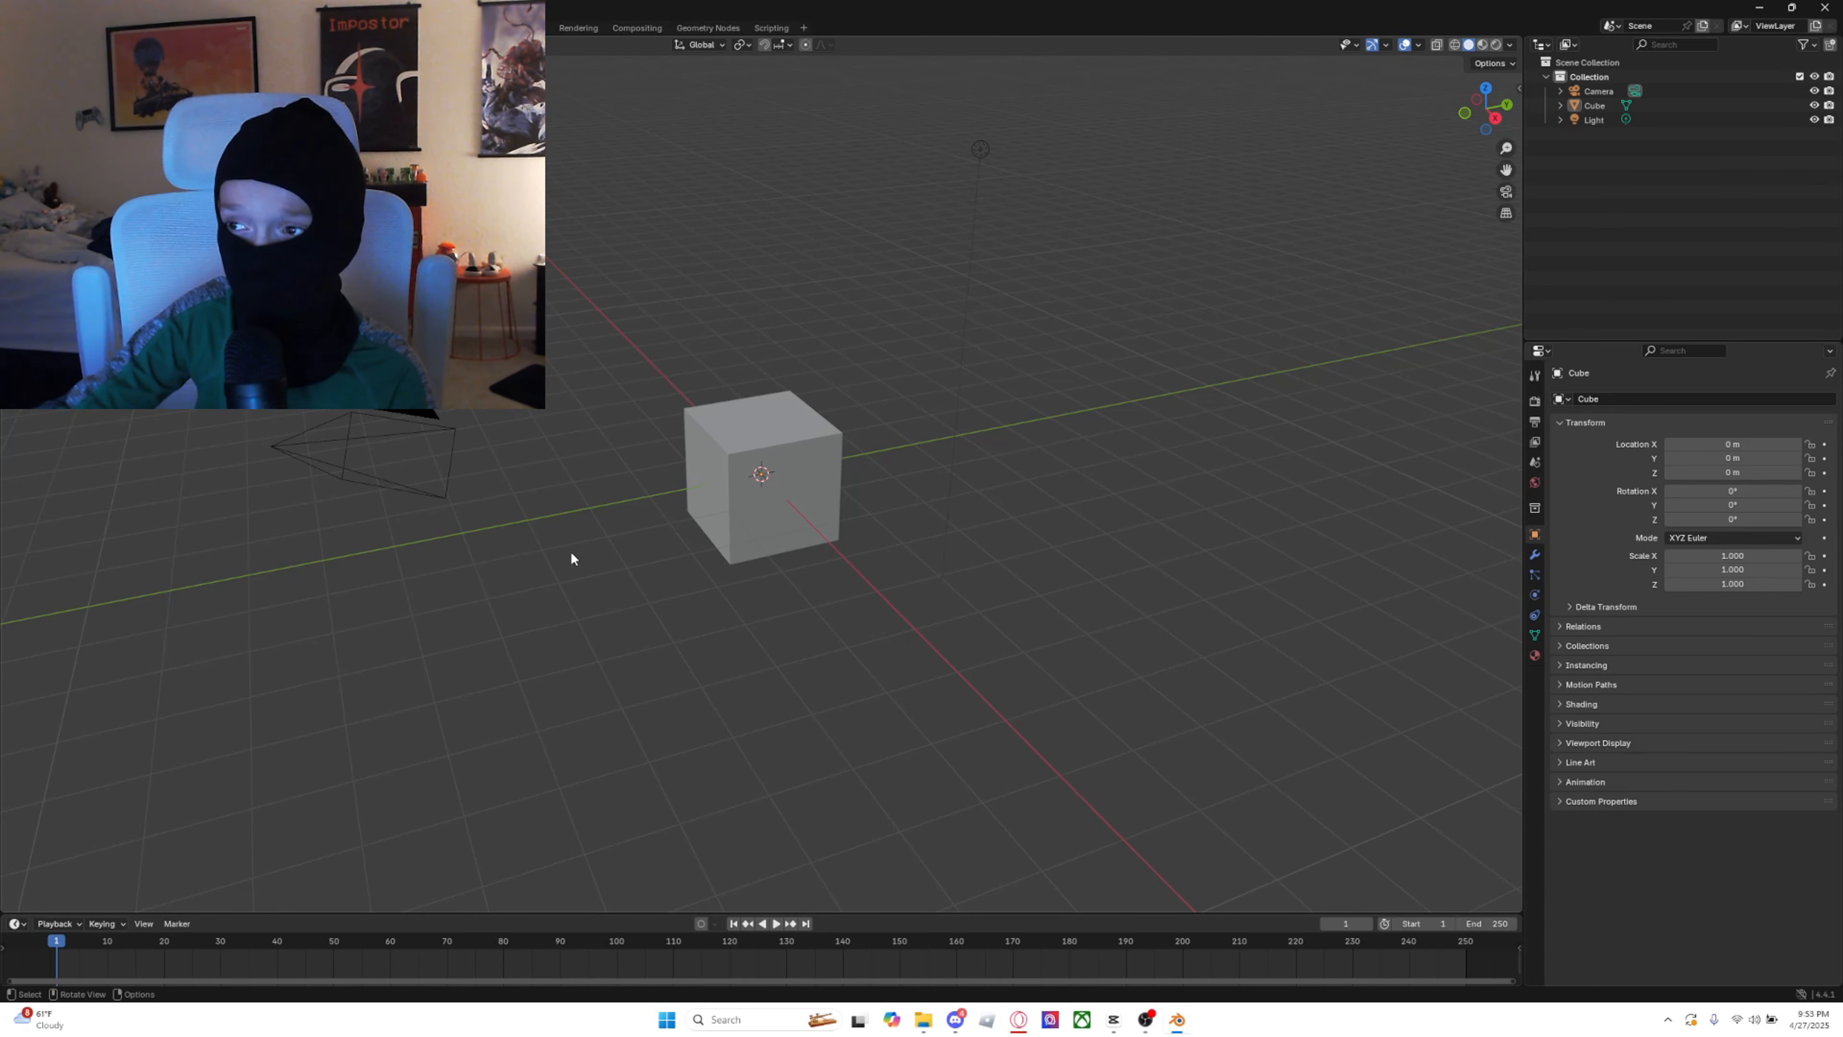
middle_drag(577, 525, 852, 522)
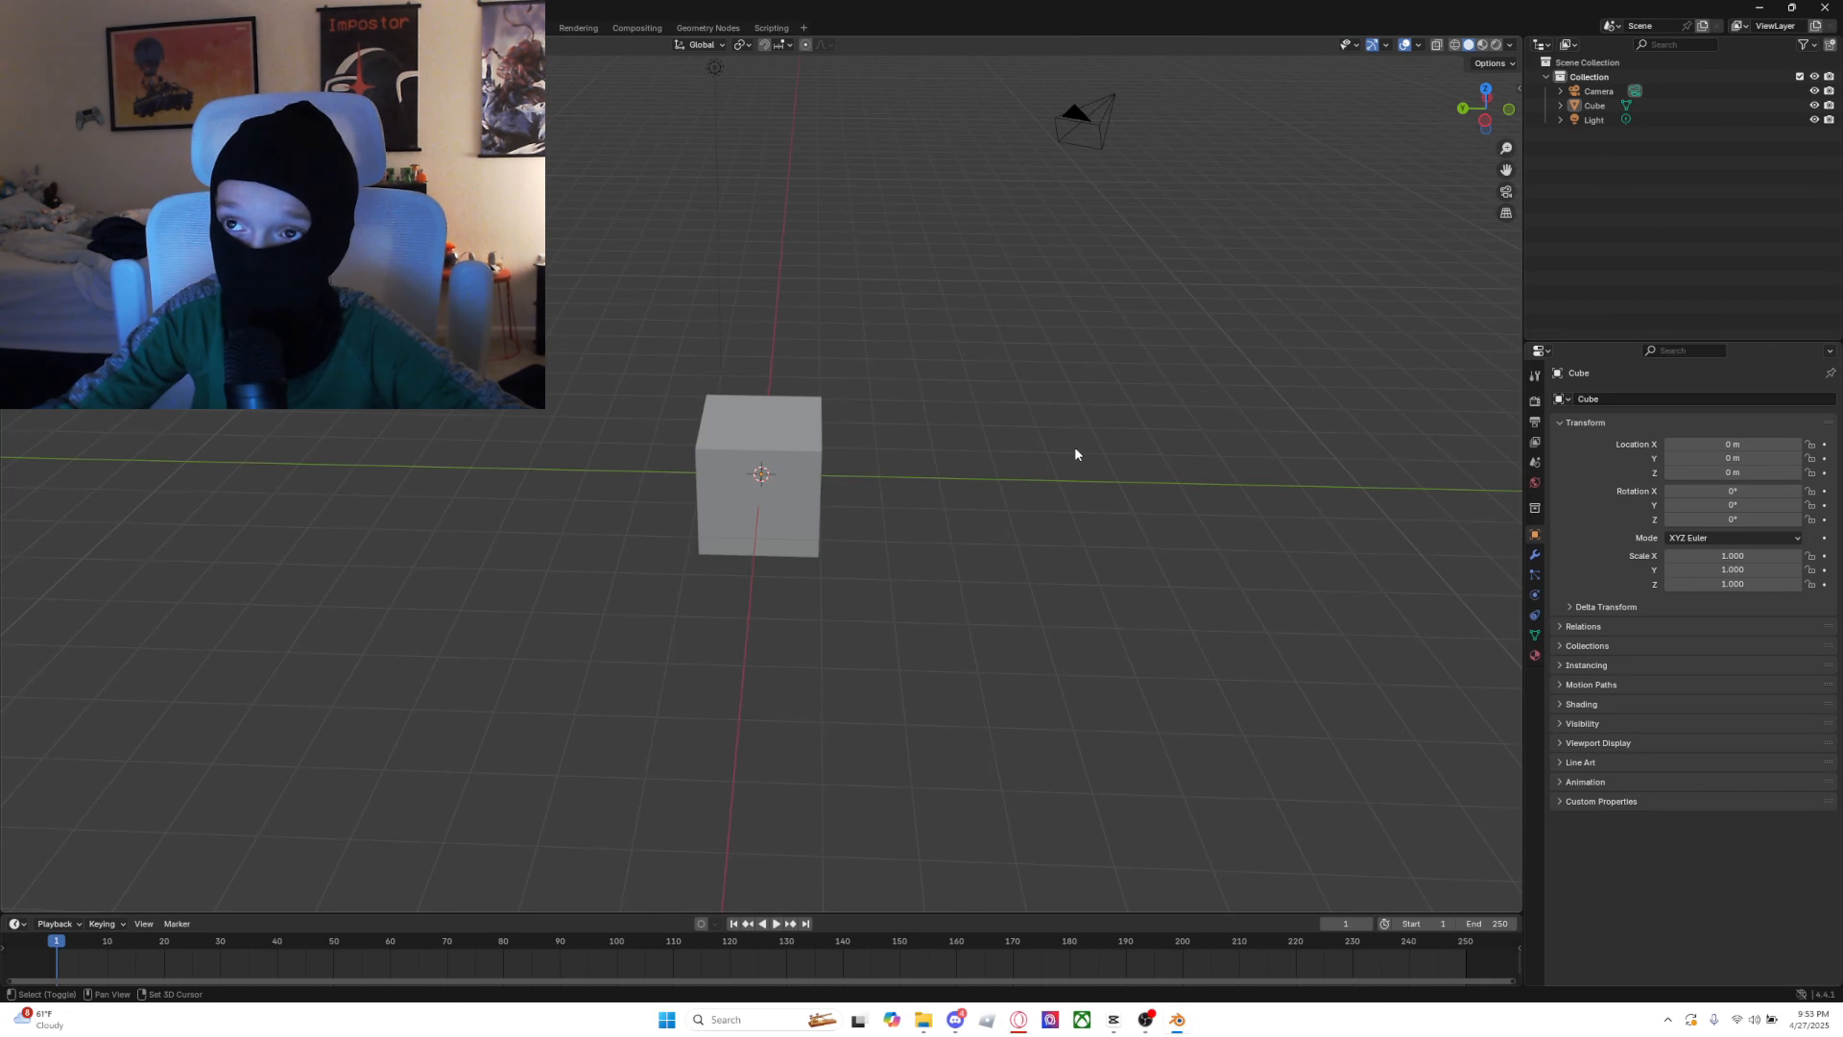
shift+middle_drag(1002, 390, 992, 344)
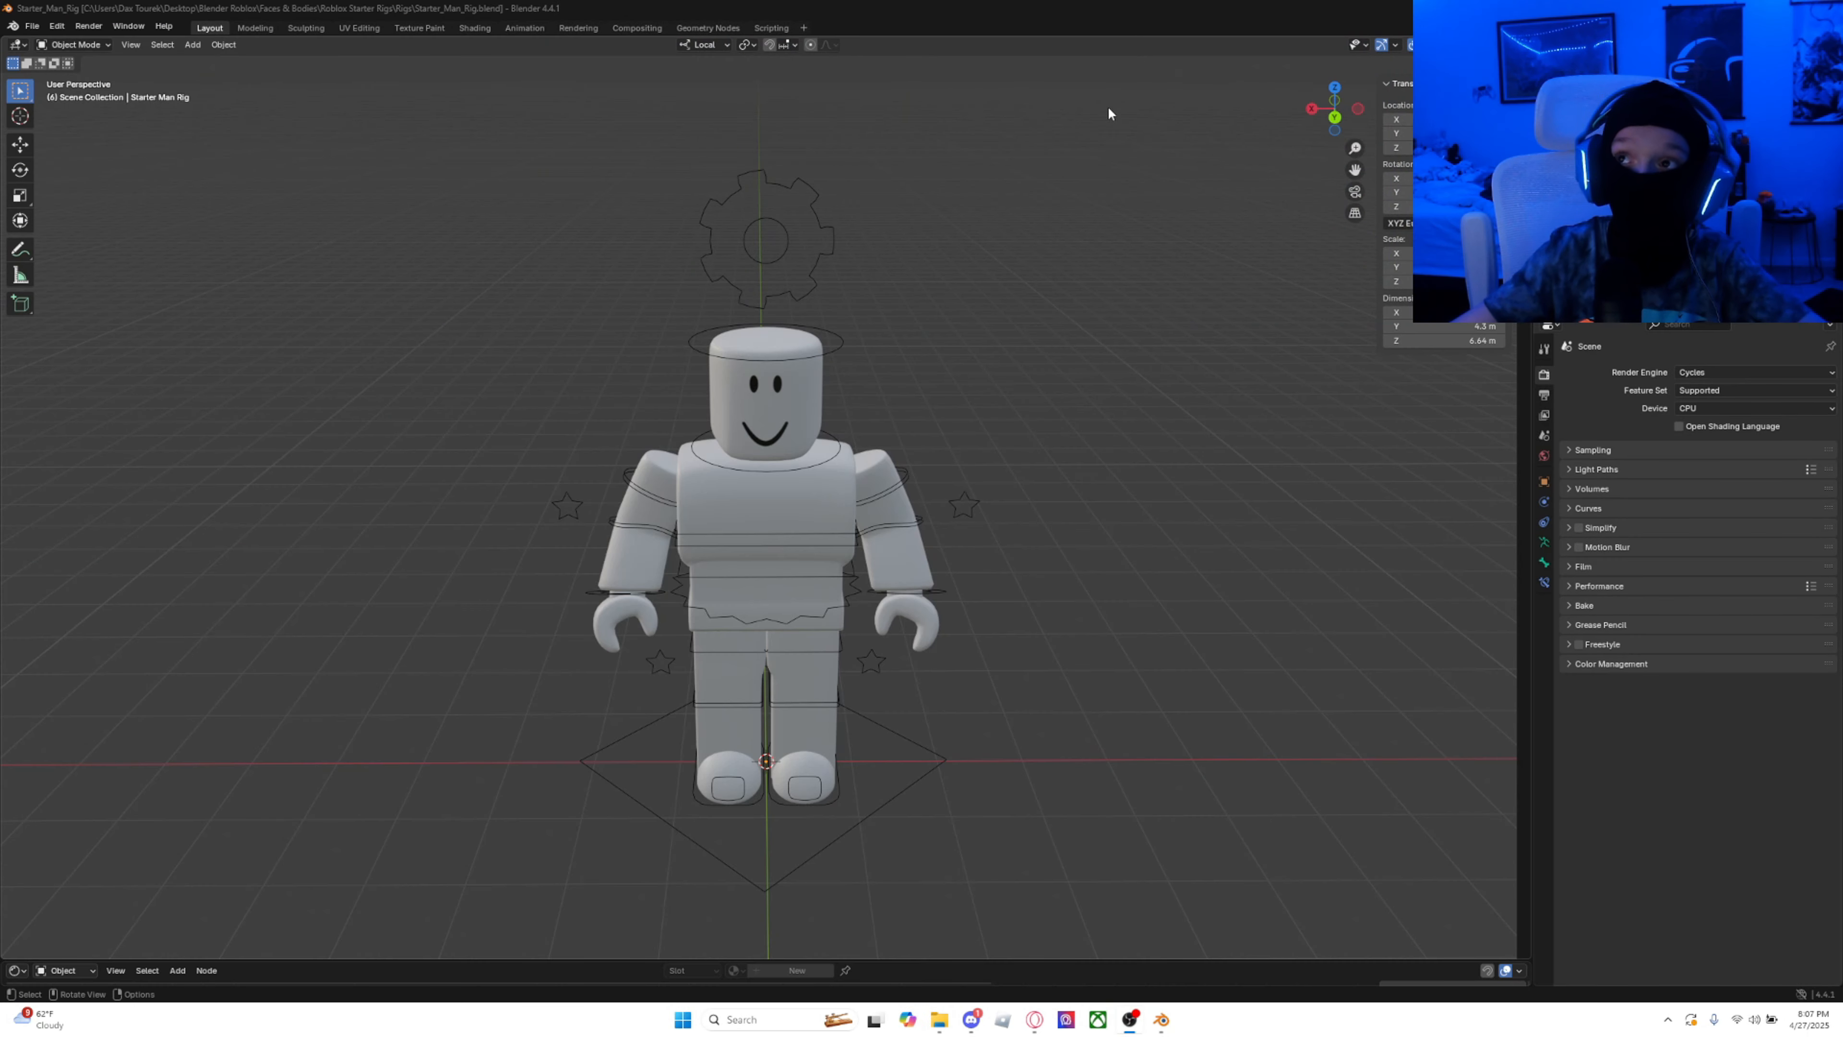
Step: Switch to the Shading workspace and select the rig's head to work on its Starter Man Rig material nodes
click(474, 28)
click(887, 168)
middle_drag(762, 644, 762, 868)
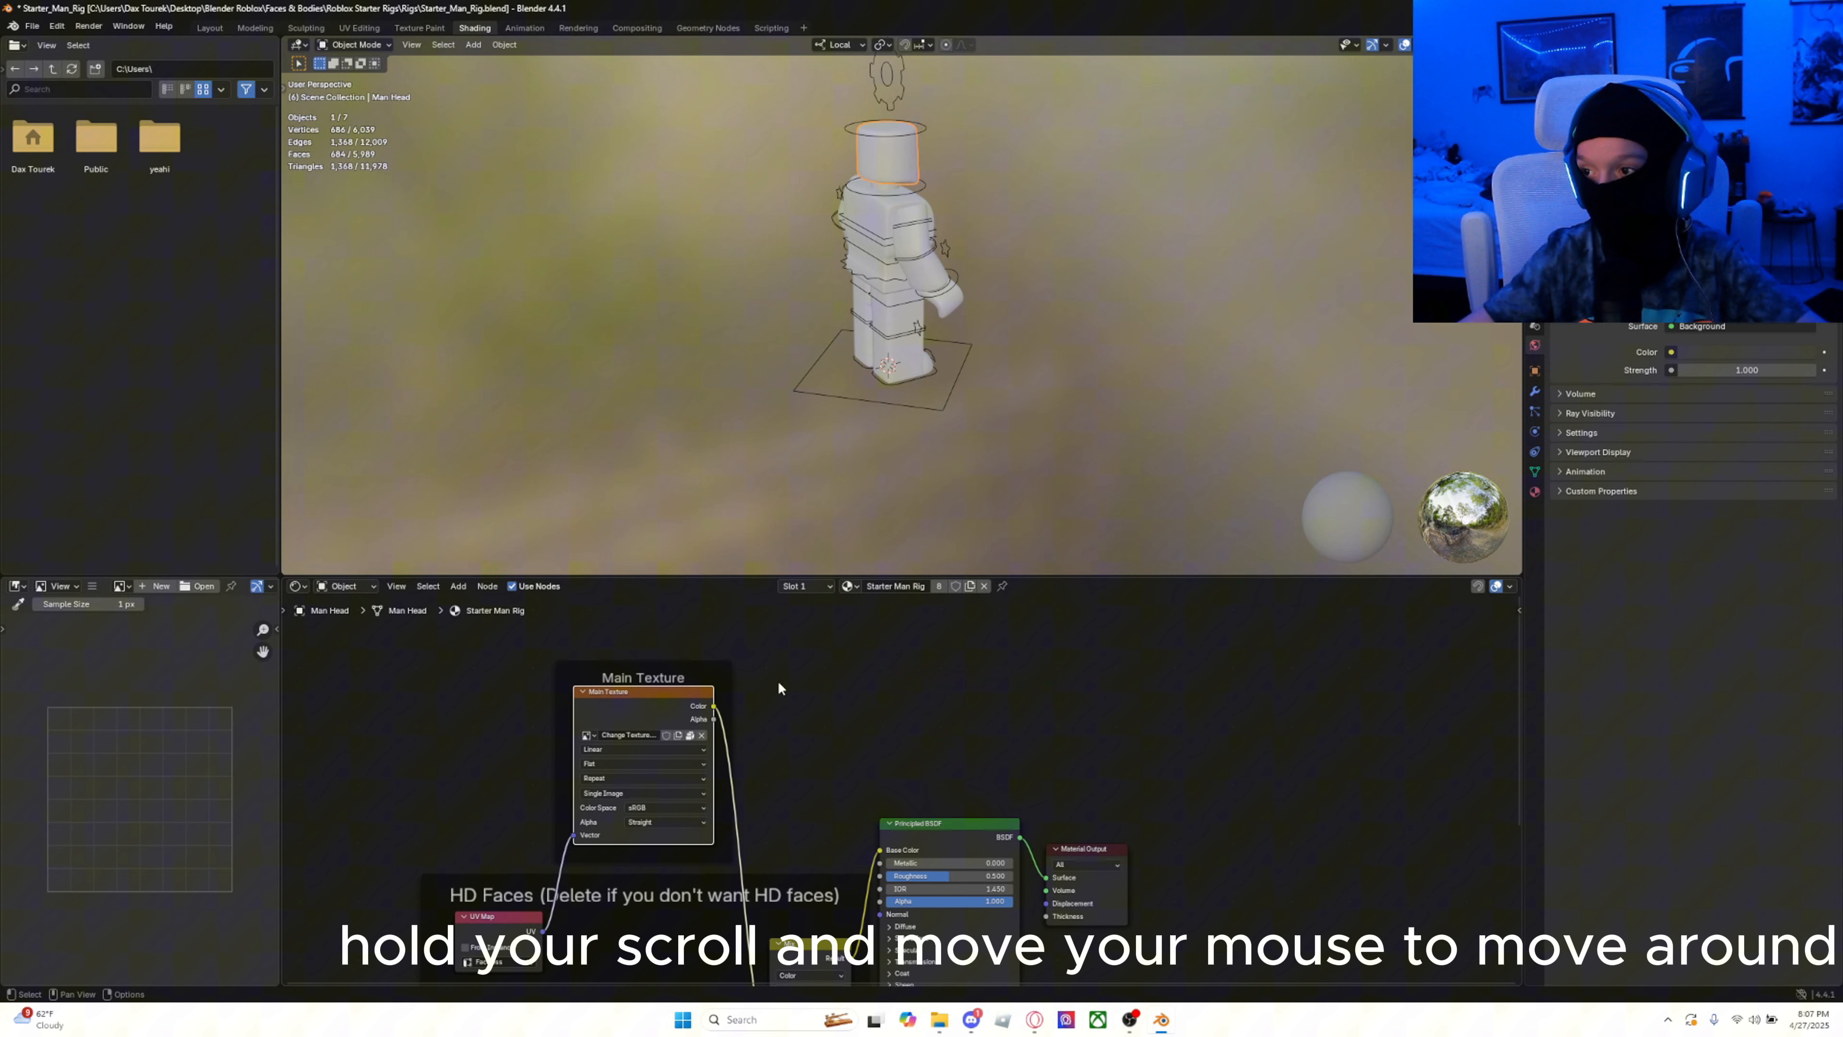
Step: Replace the Main Texture node's image with Officialsnoopdawg241_diff.png from the Roblox Avatar folder
click(700, 735)
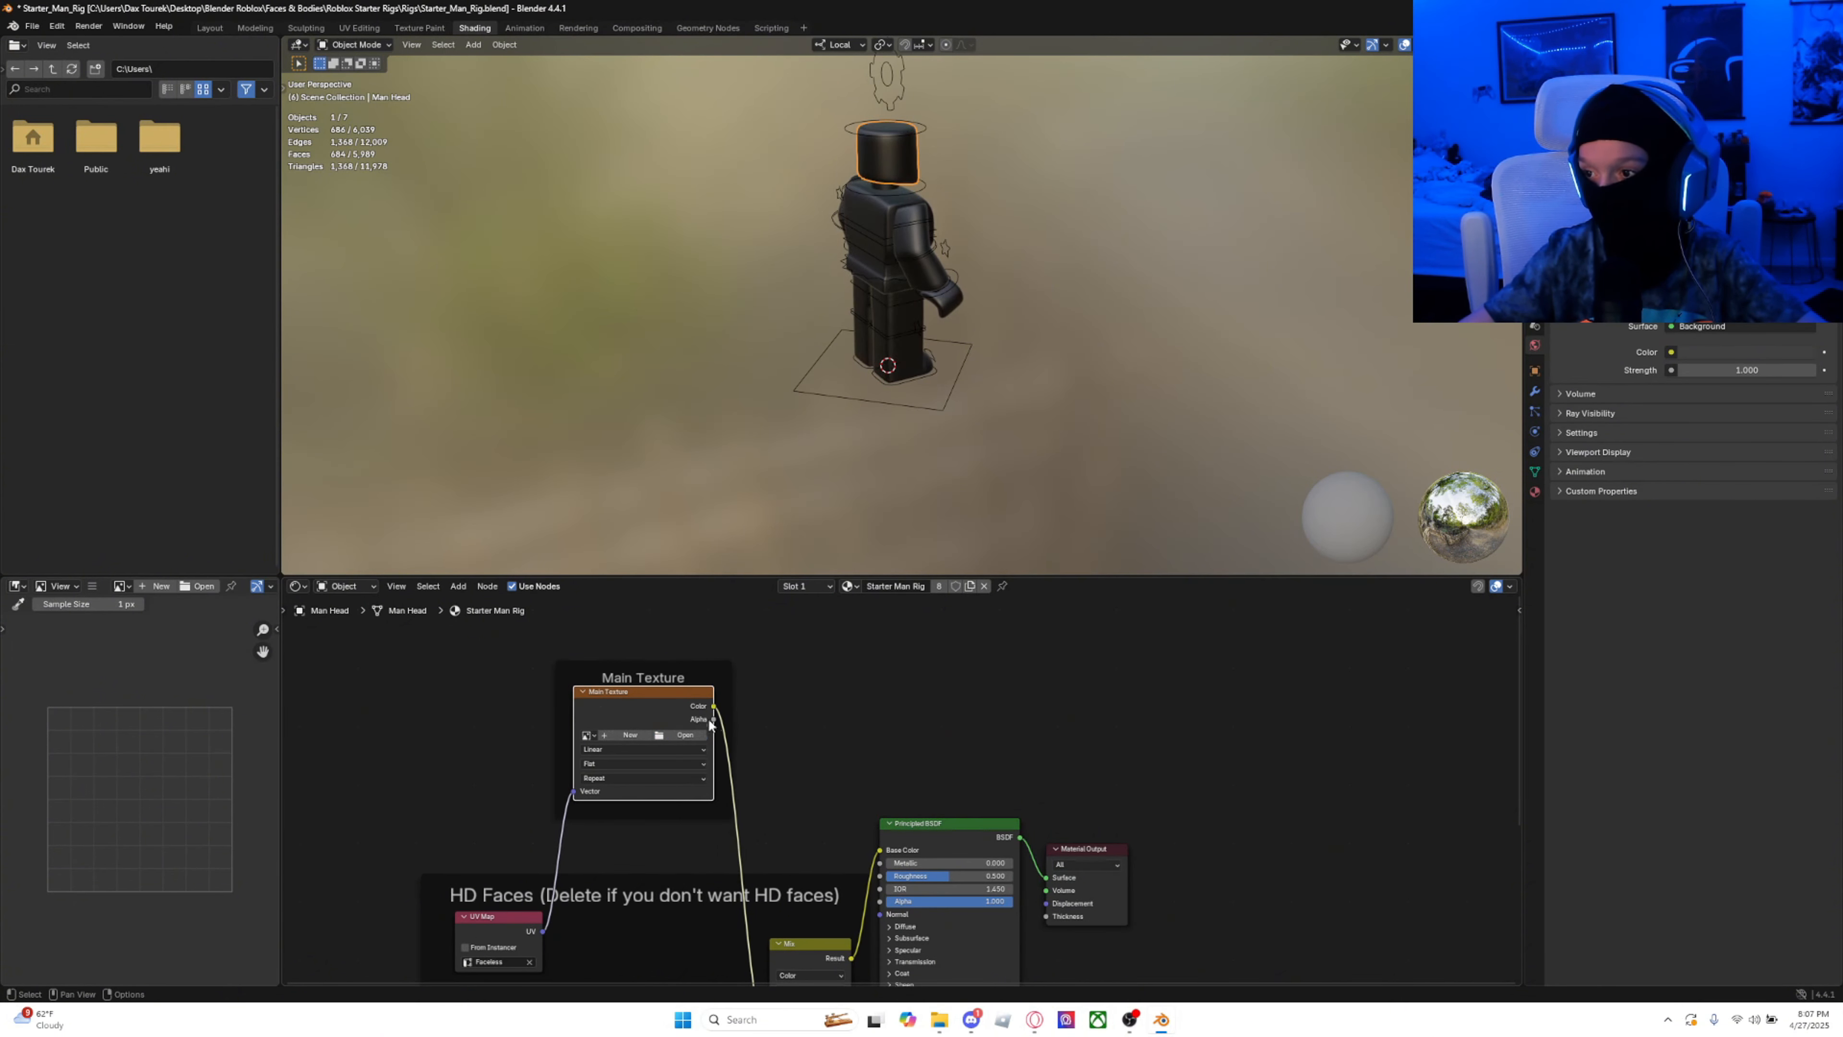
click(684, 734)
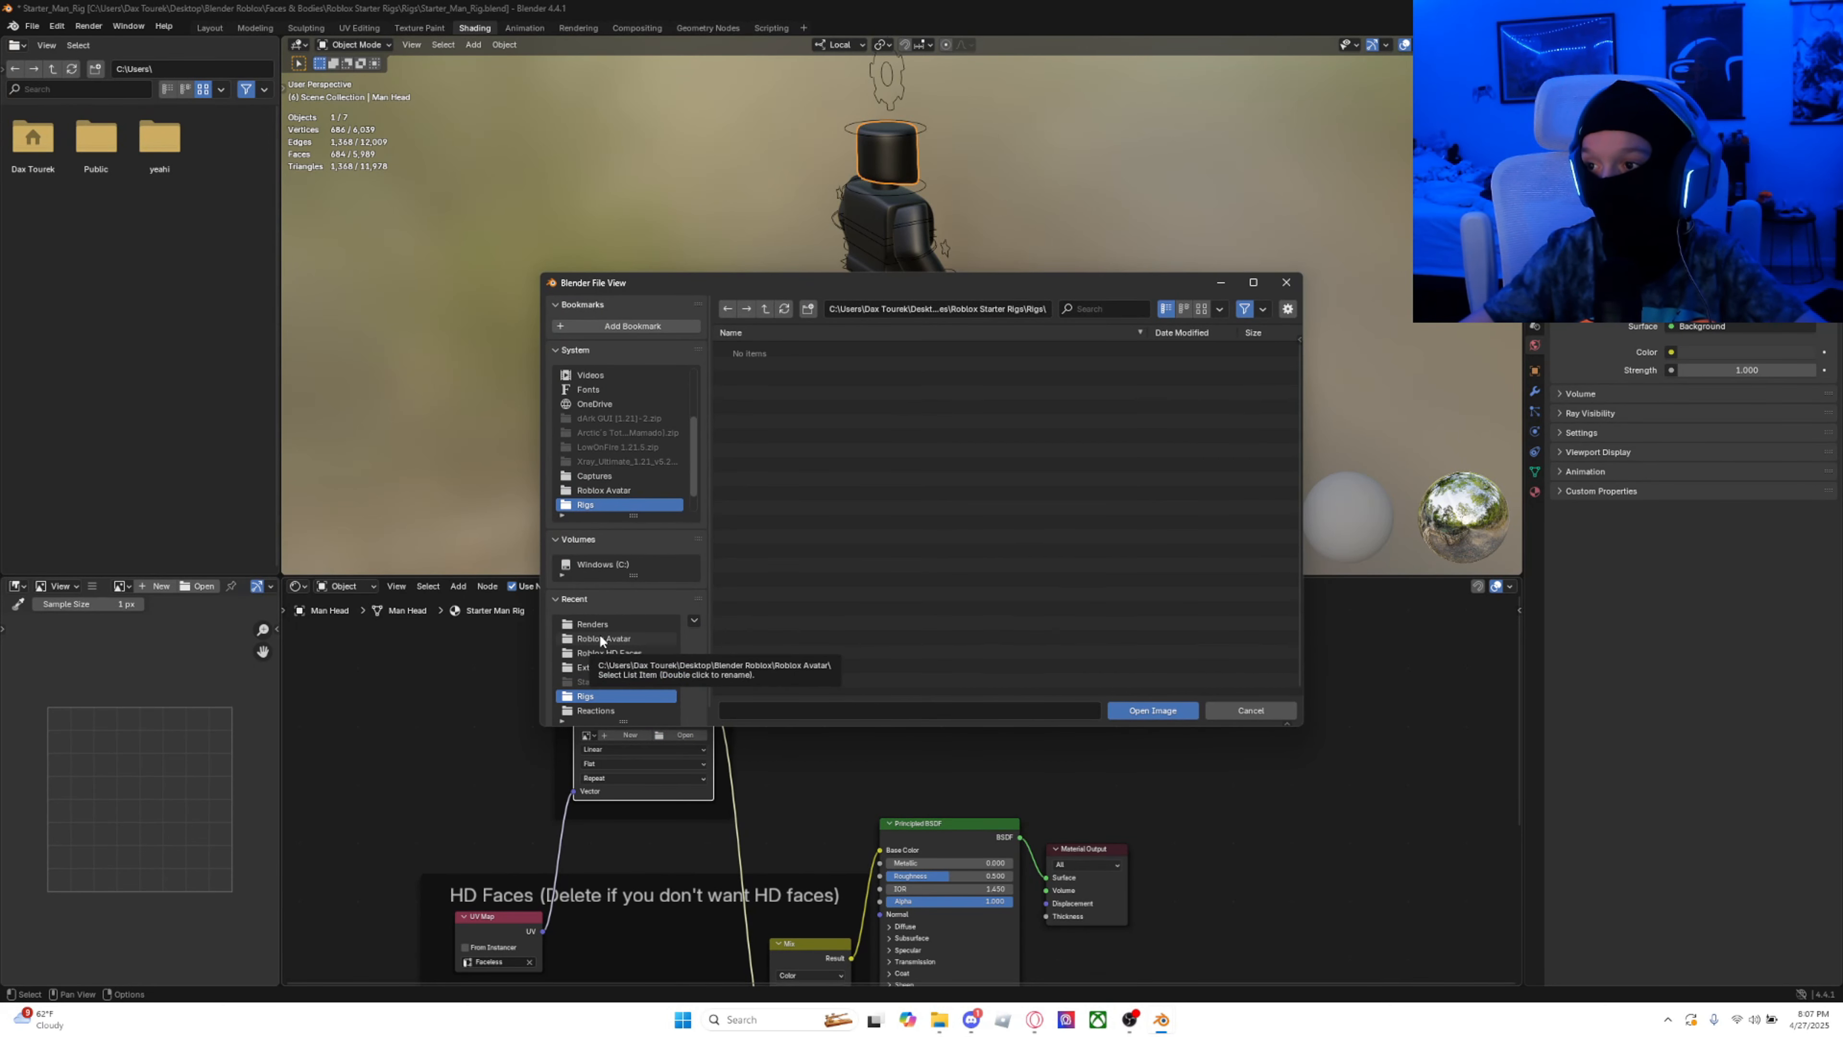
click(601, 639)
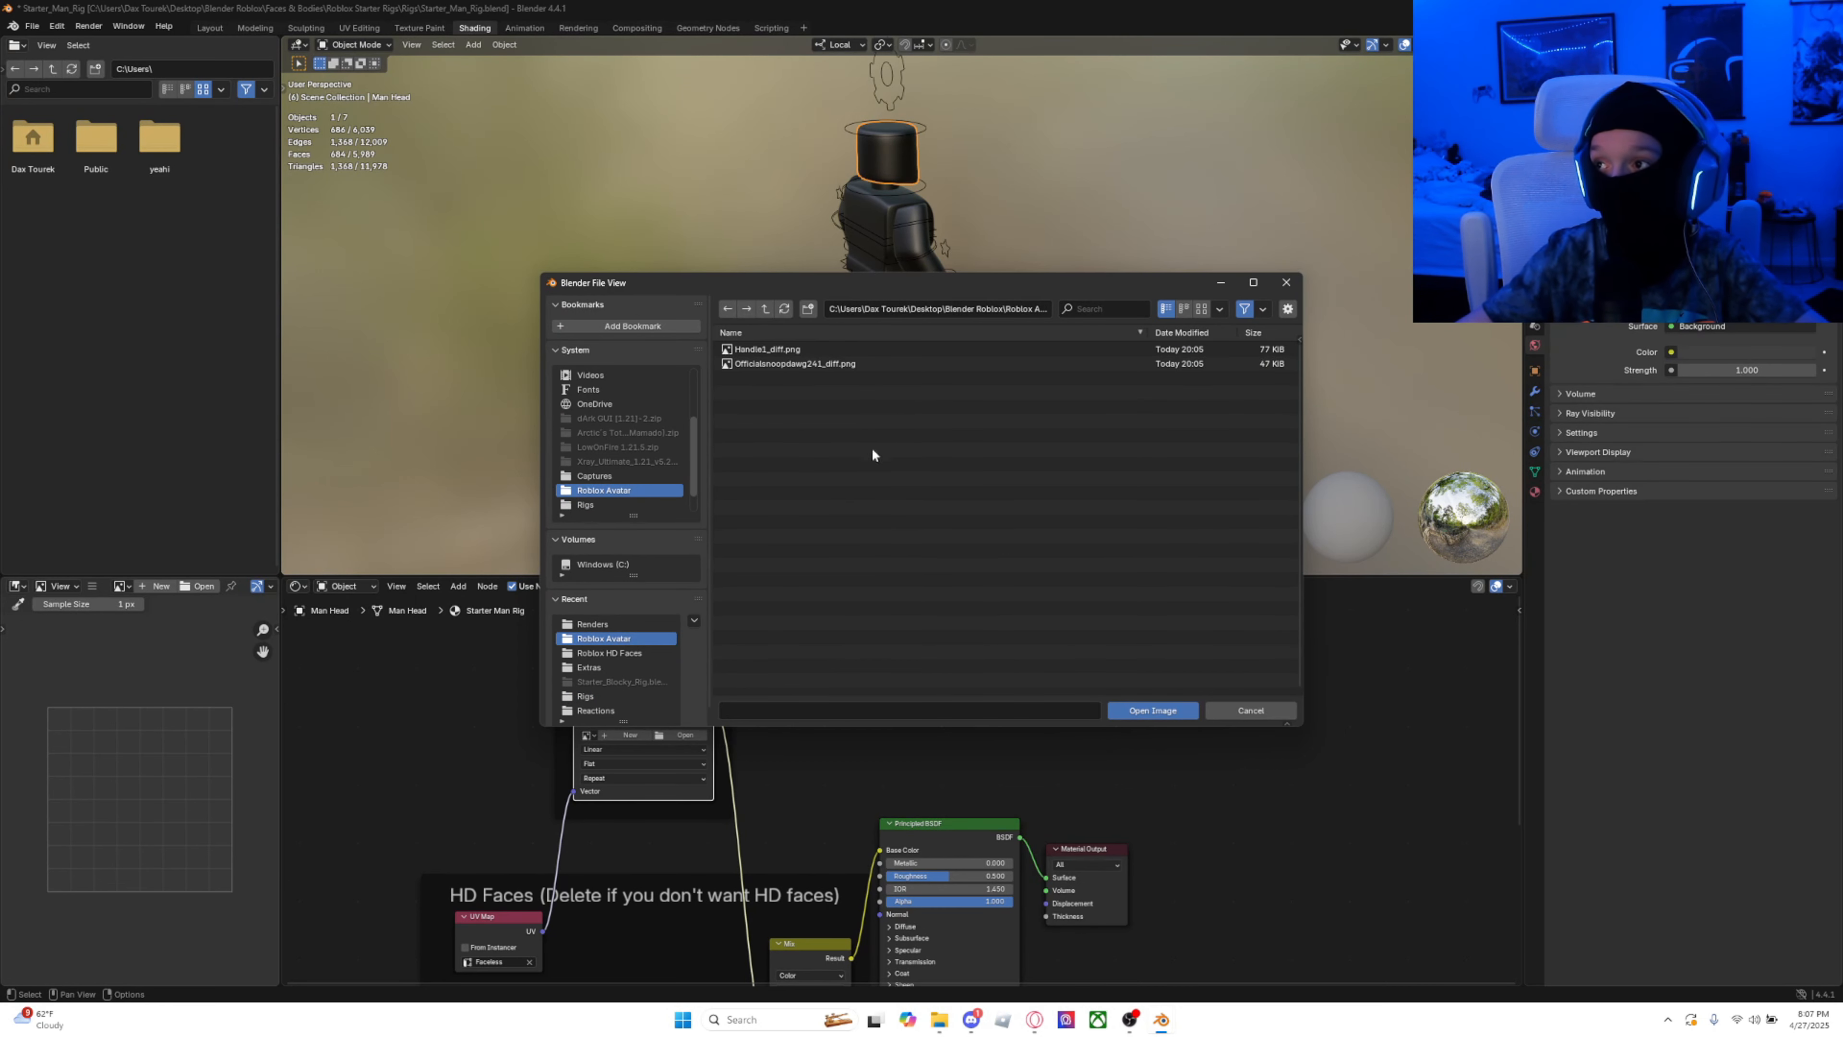
mouse_move(741, 365)
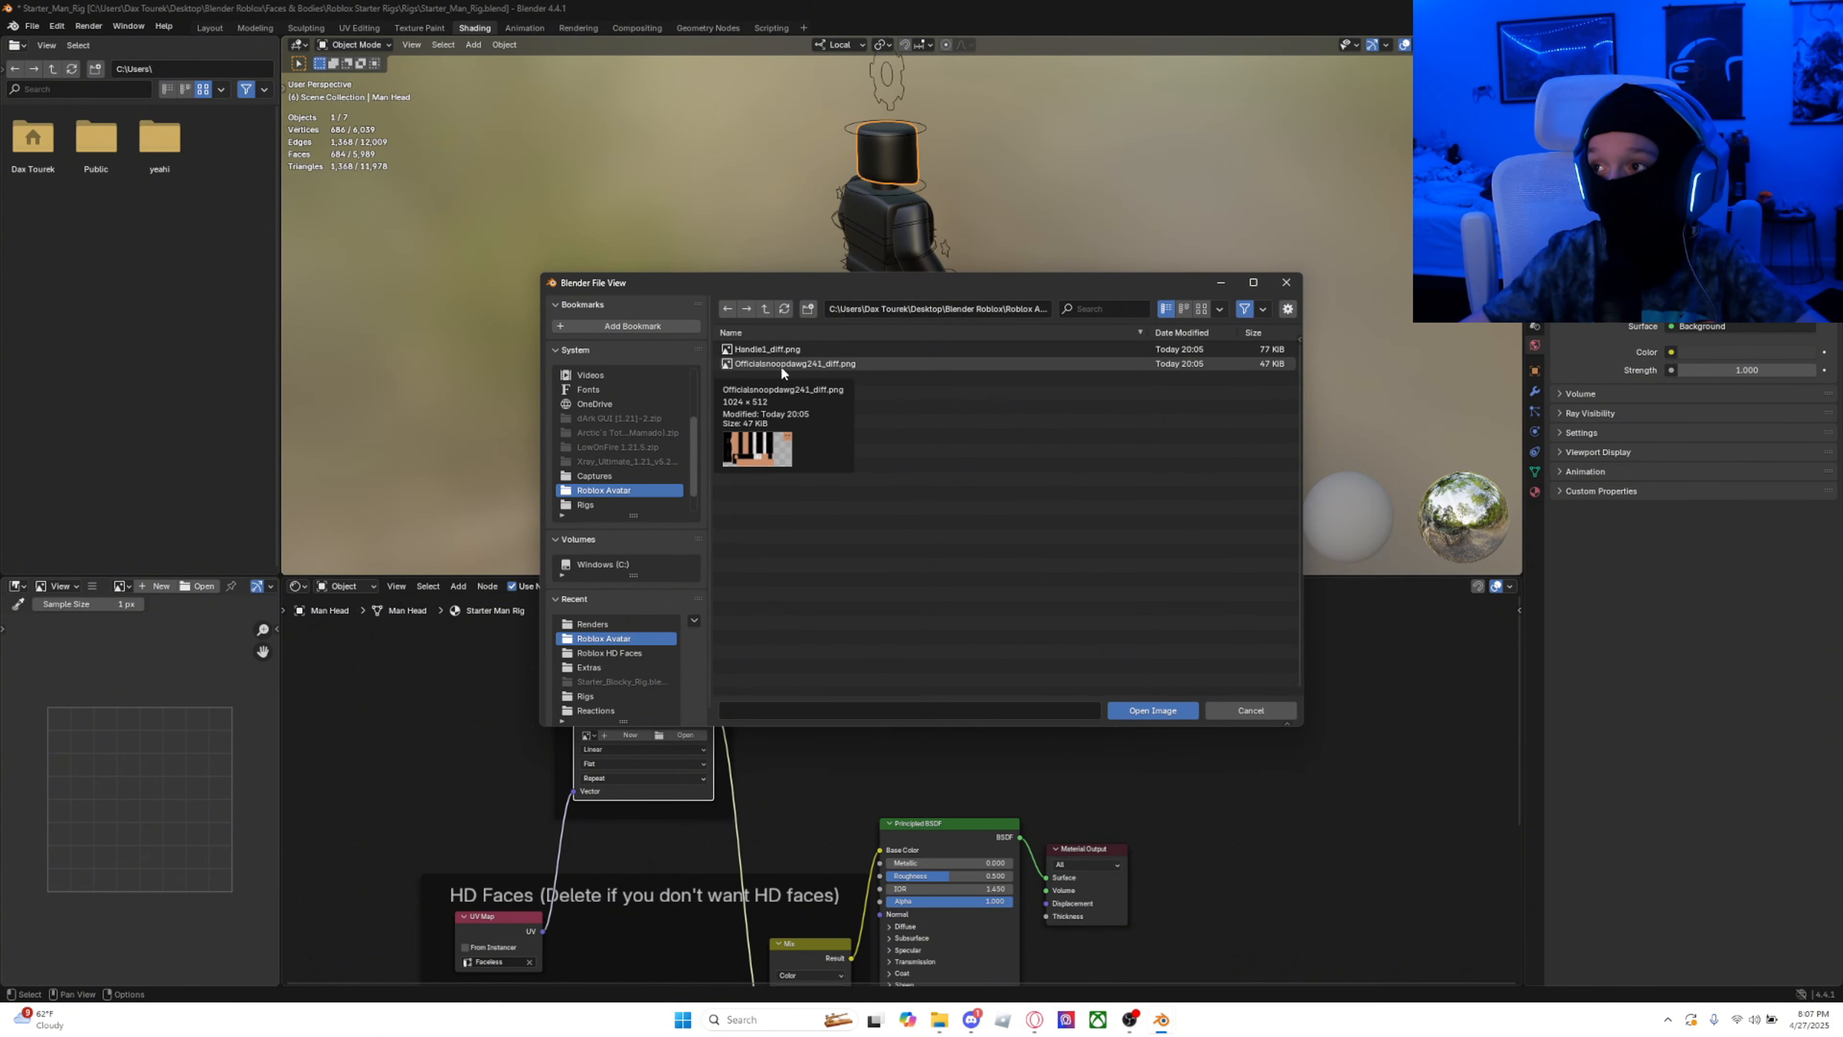
click(793, 365)
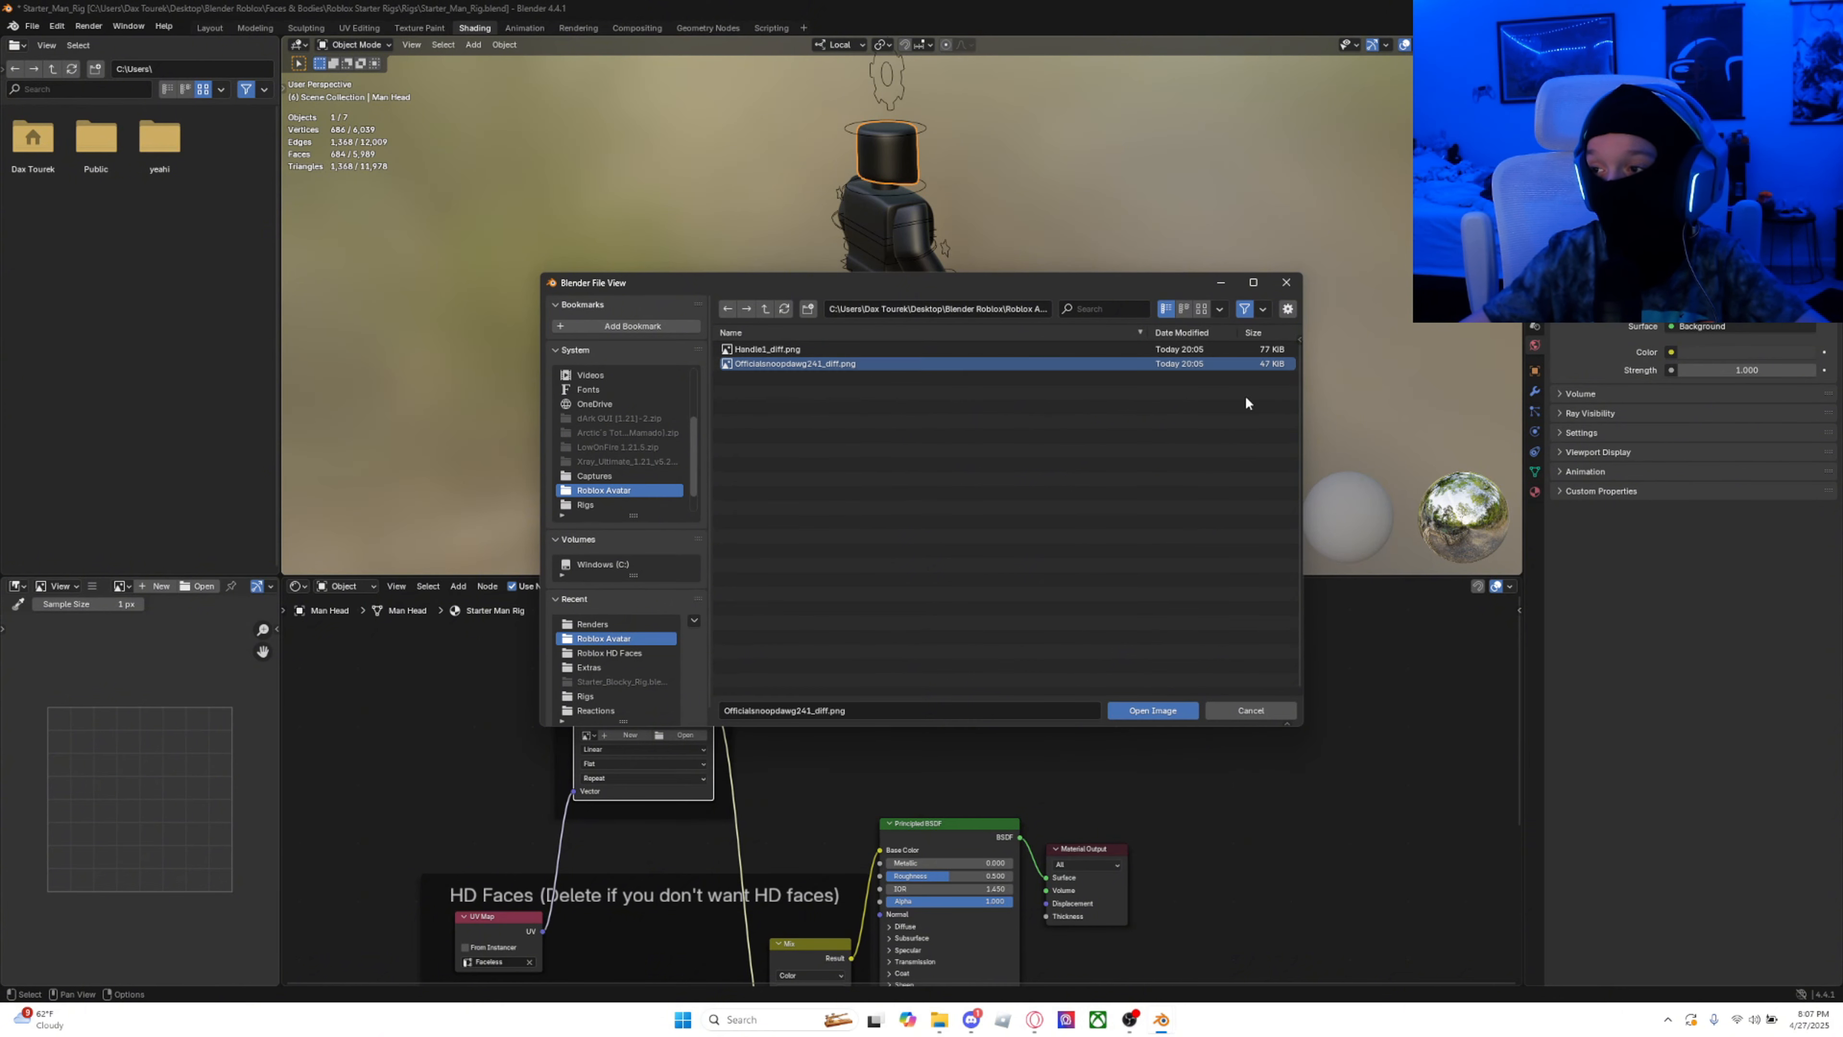
click(1146, 709)
middle_drag(1024, 267, 839, 256)
Step: Remove the Face Texture node's default image and browse the Roblox HD Faces folder for a replacement
middle_drag(834, 780, 851, 634)
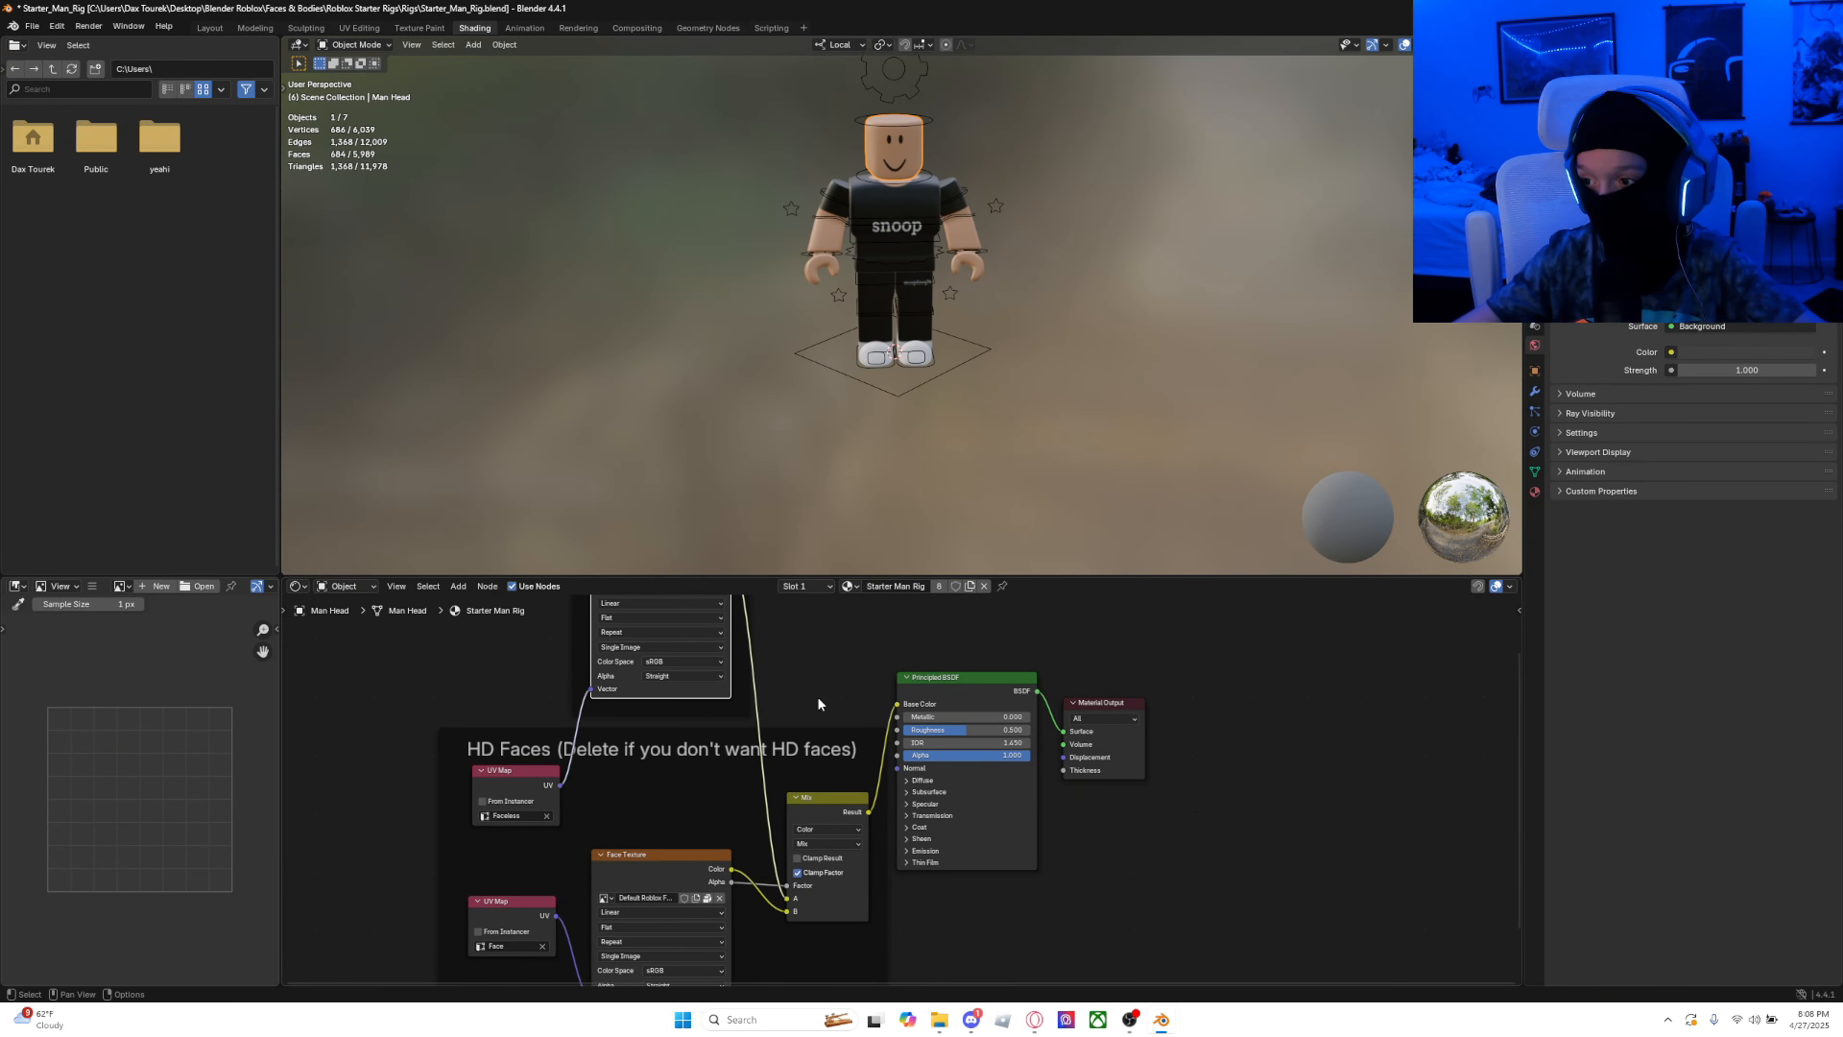
middle_drag(818, 703, 859, 584)
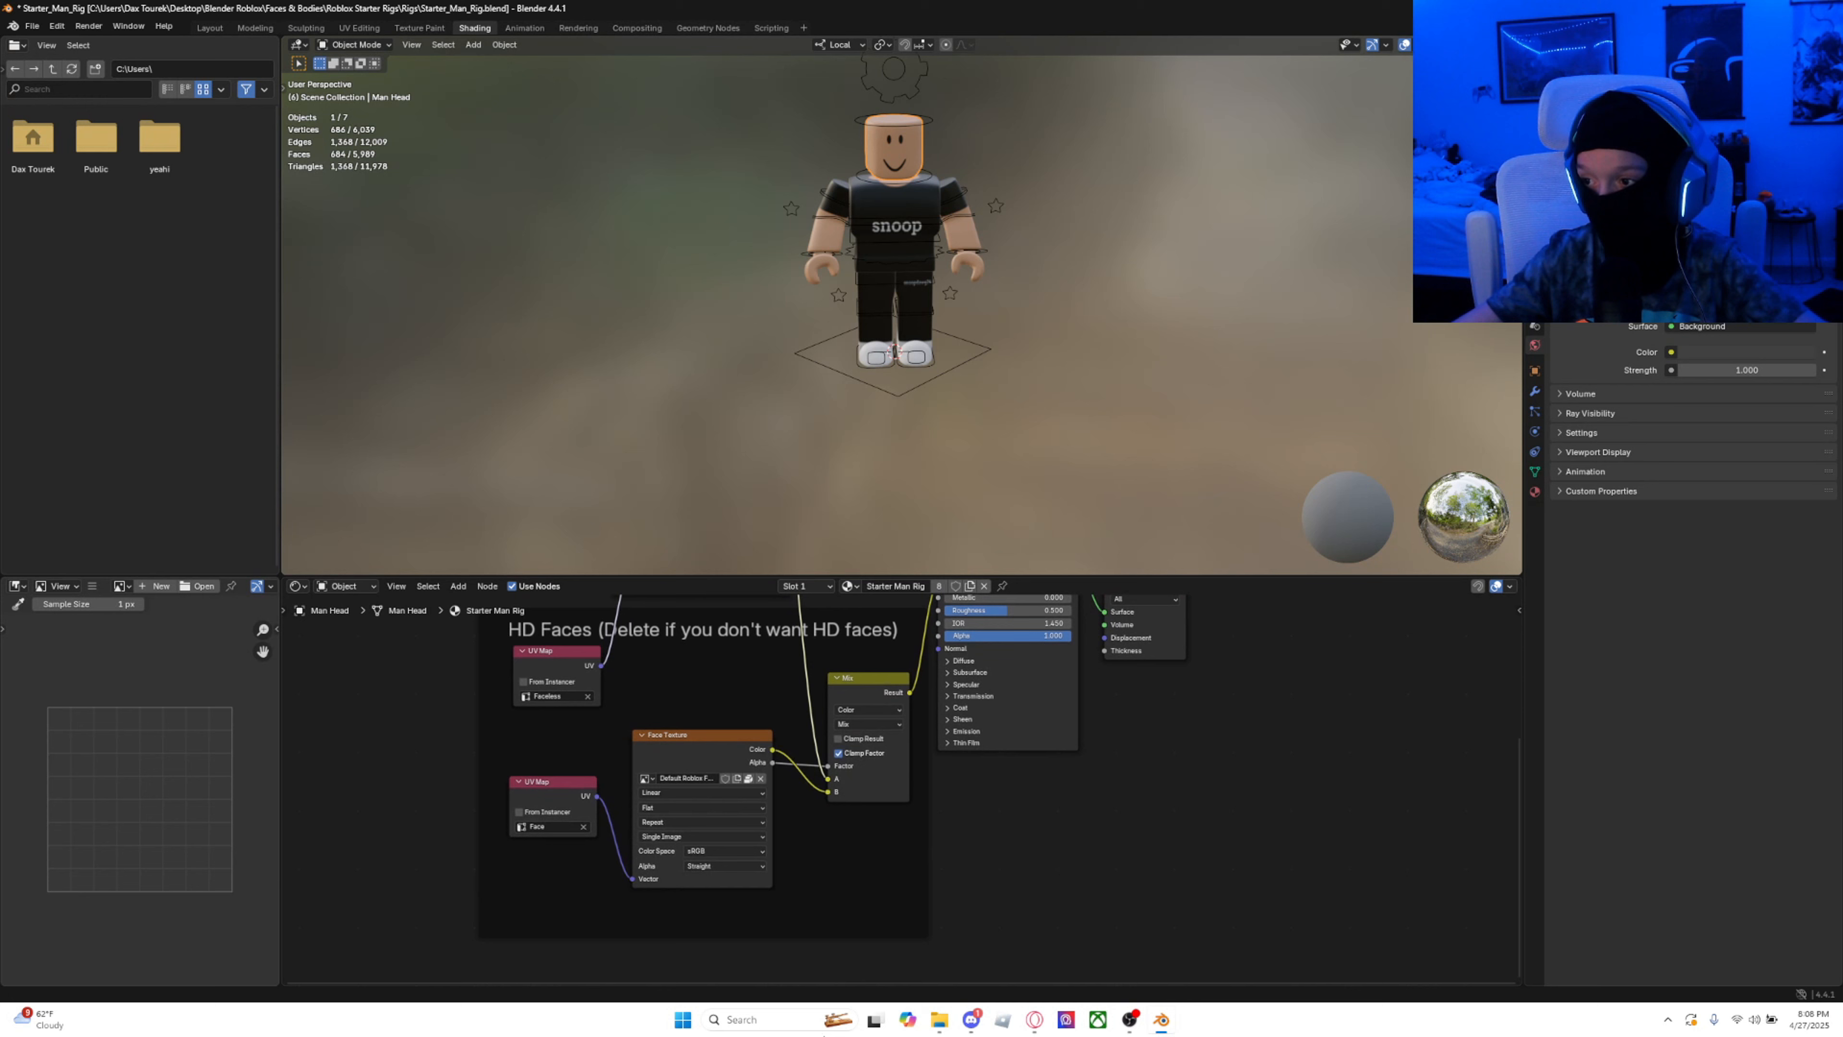
click(762, 779)
click(744, 779)
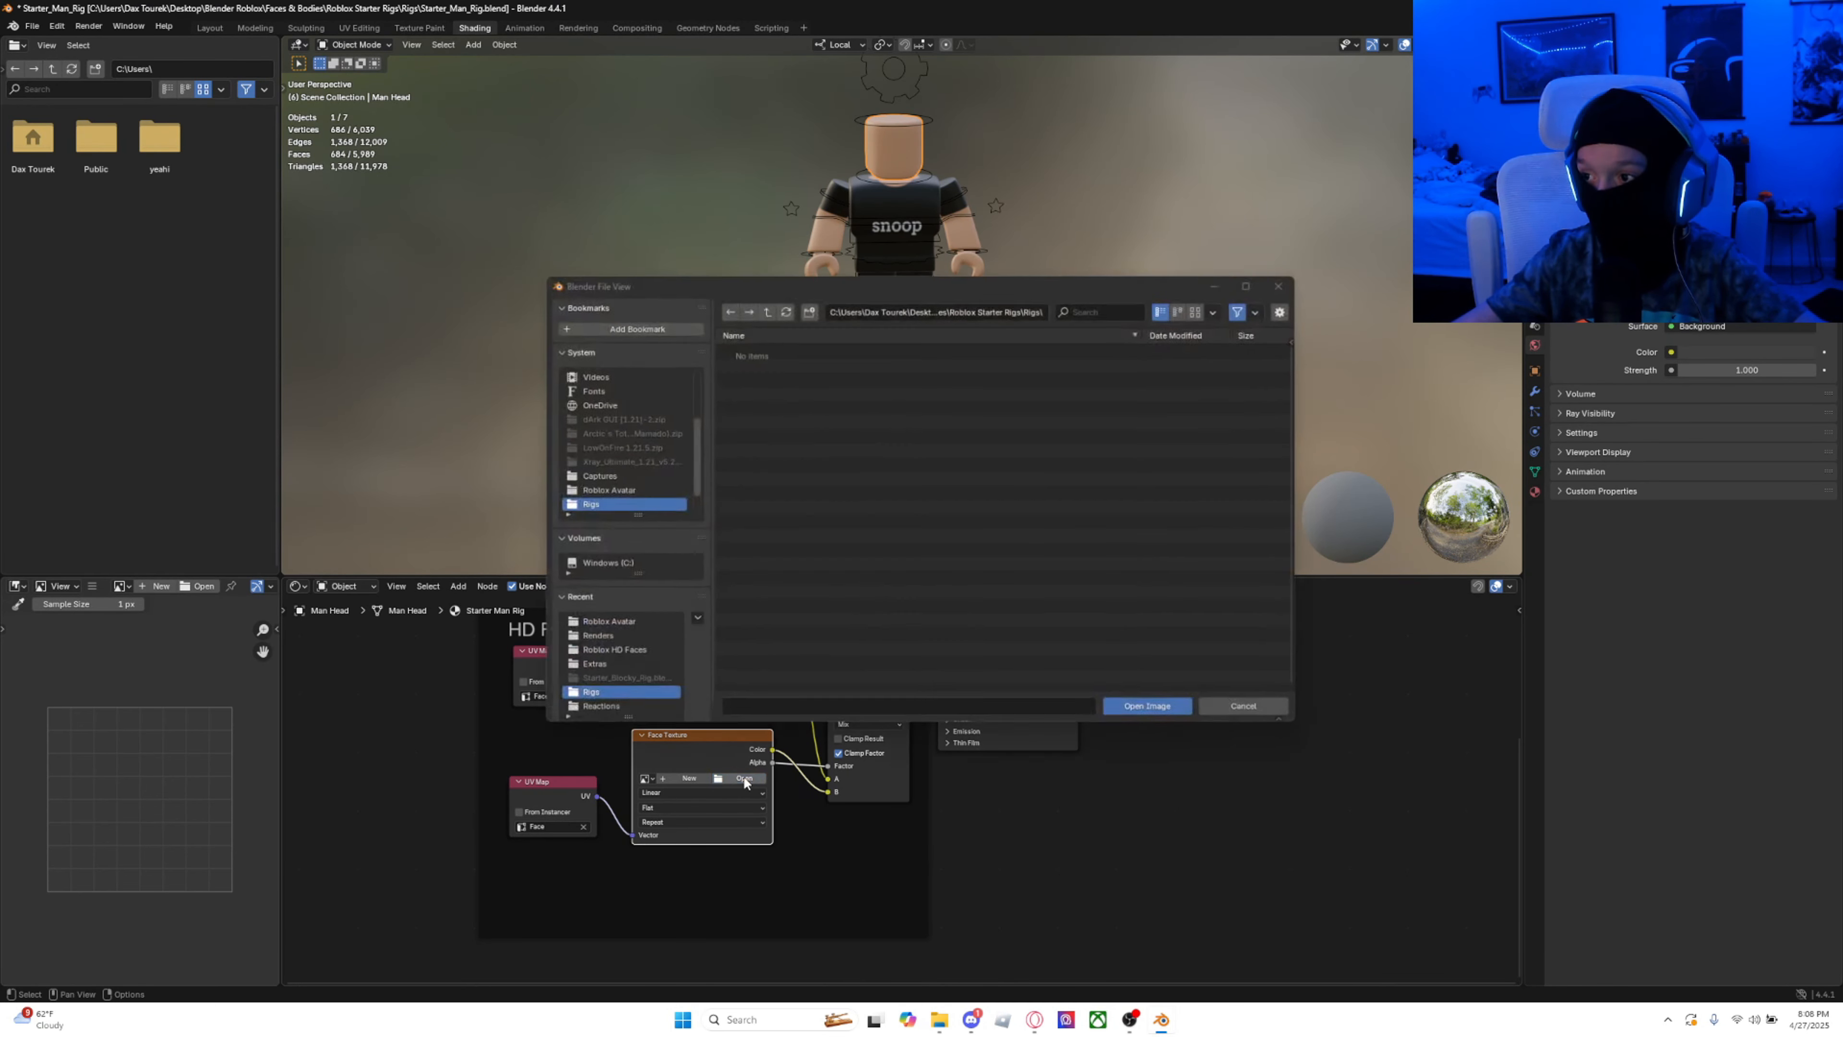
click(615, 654)
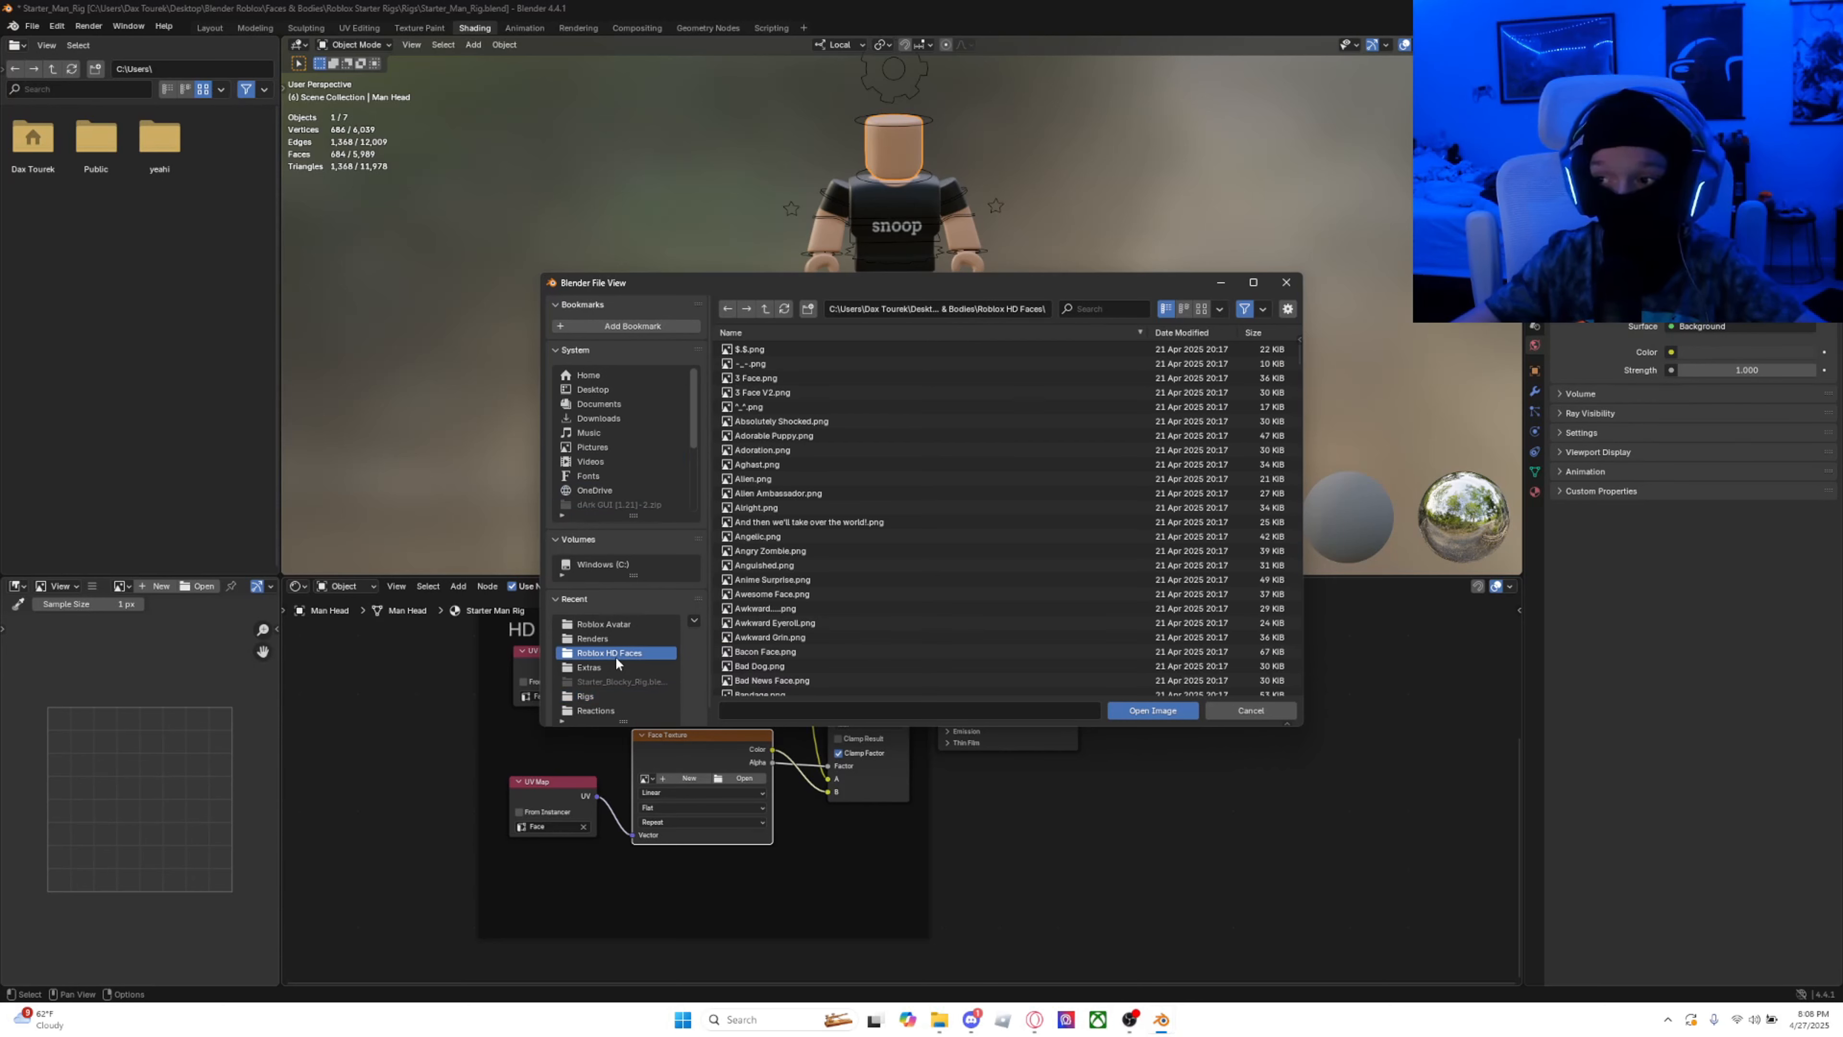
mouse_move(768, 468)
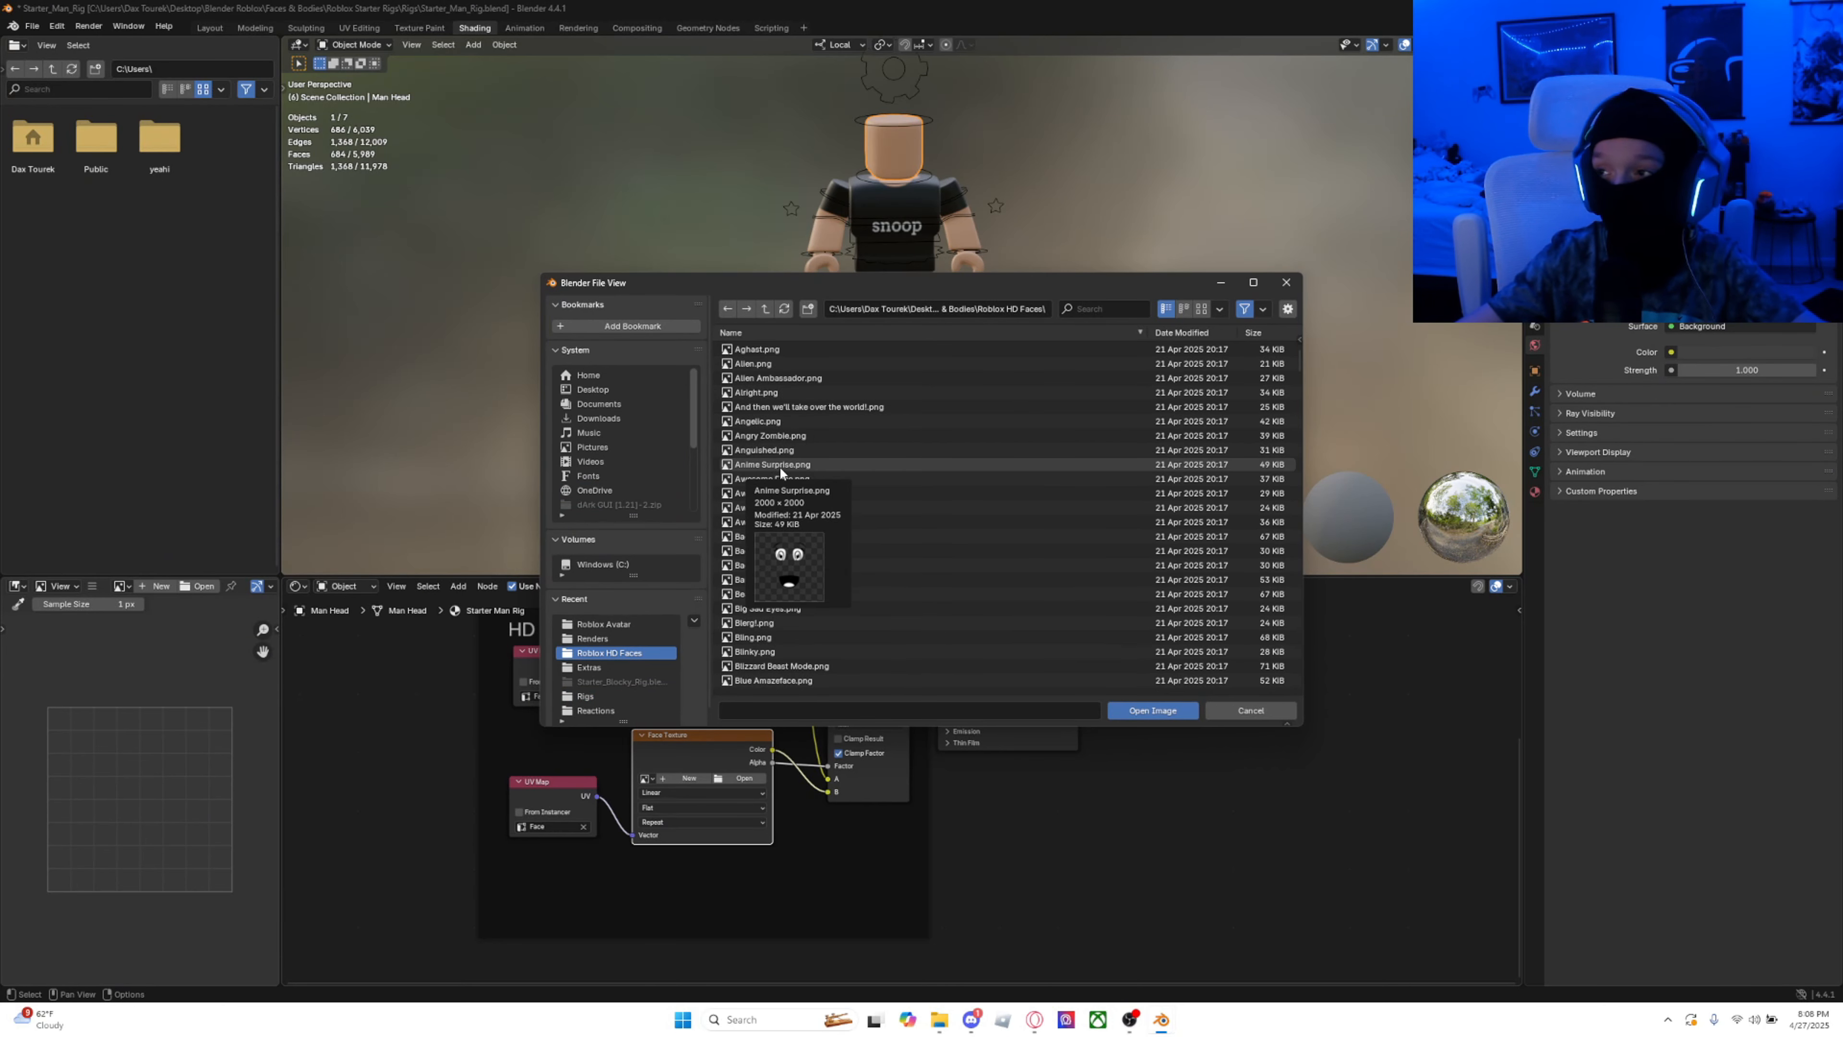
scroll(781, 473, up, 4)
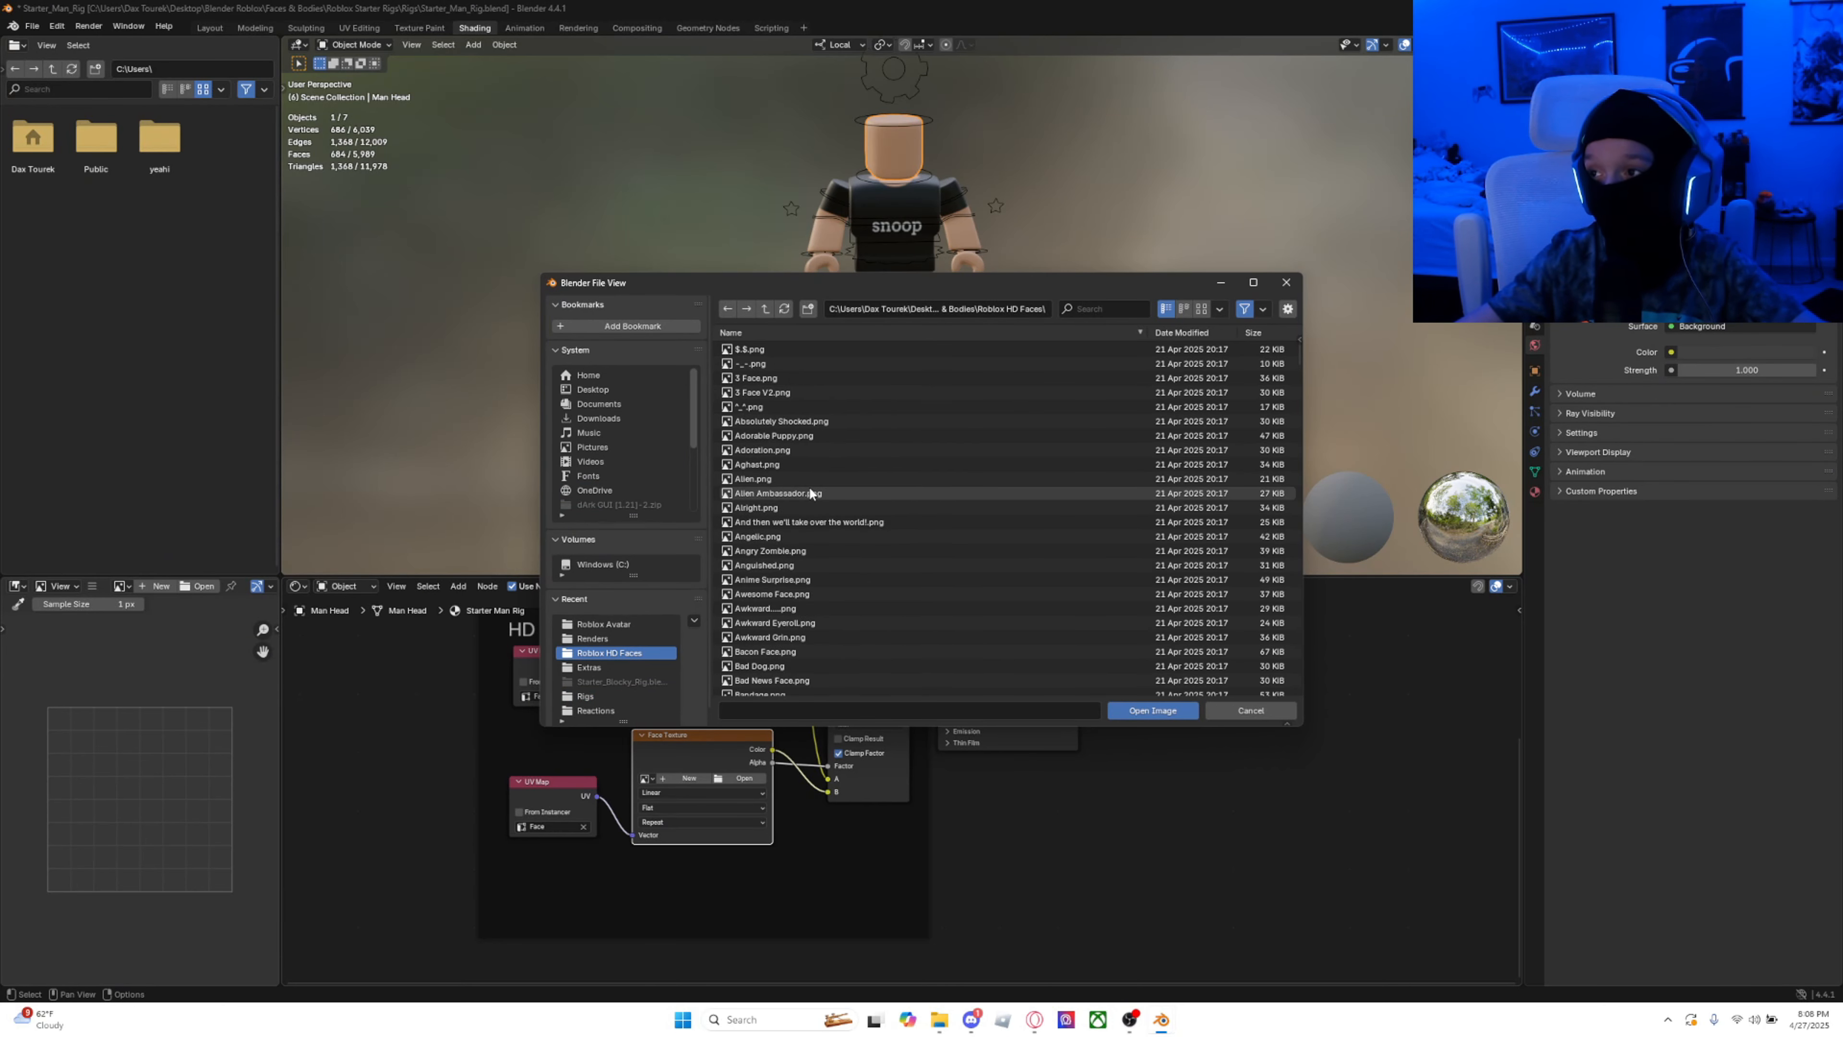
Step: Look through the face image thumbnails in the Roblox HD Faces folder in File Explorer
click(944, 1029)
click(581, 485)
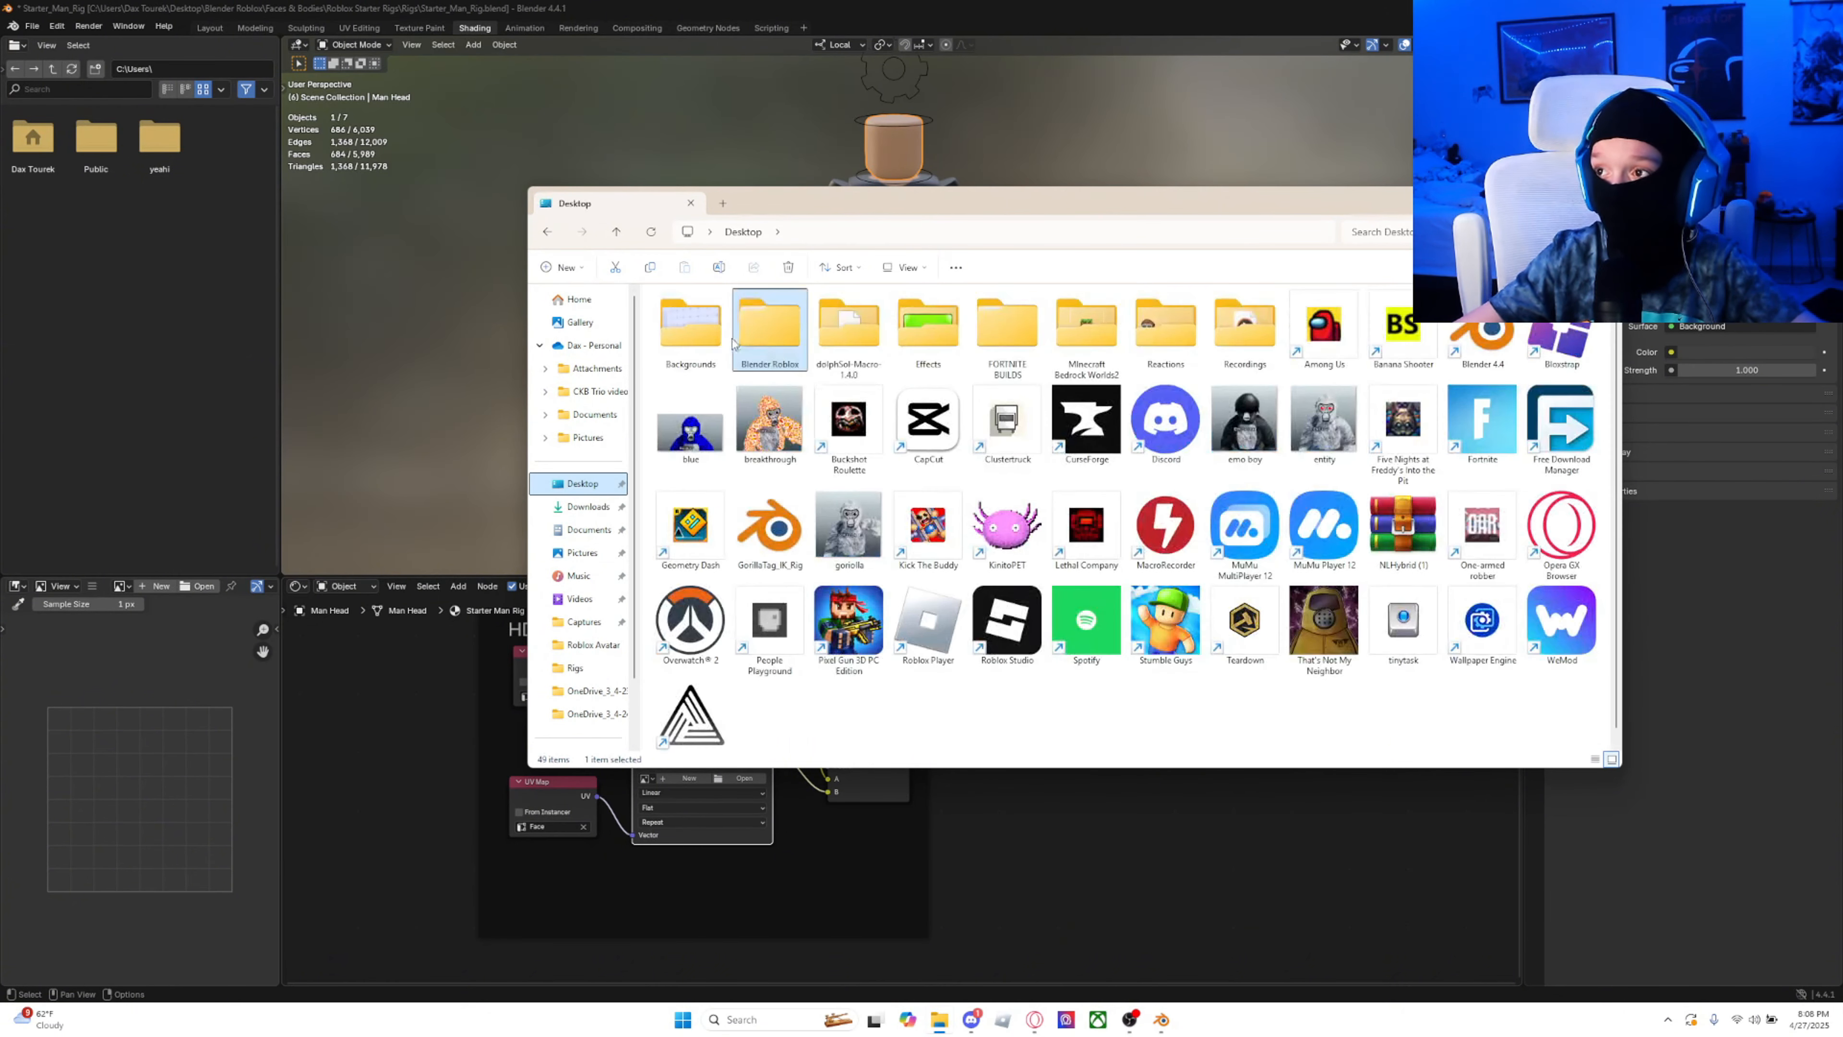
double_click(762, 341)
double_click(725, 335)
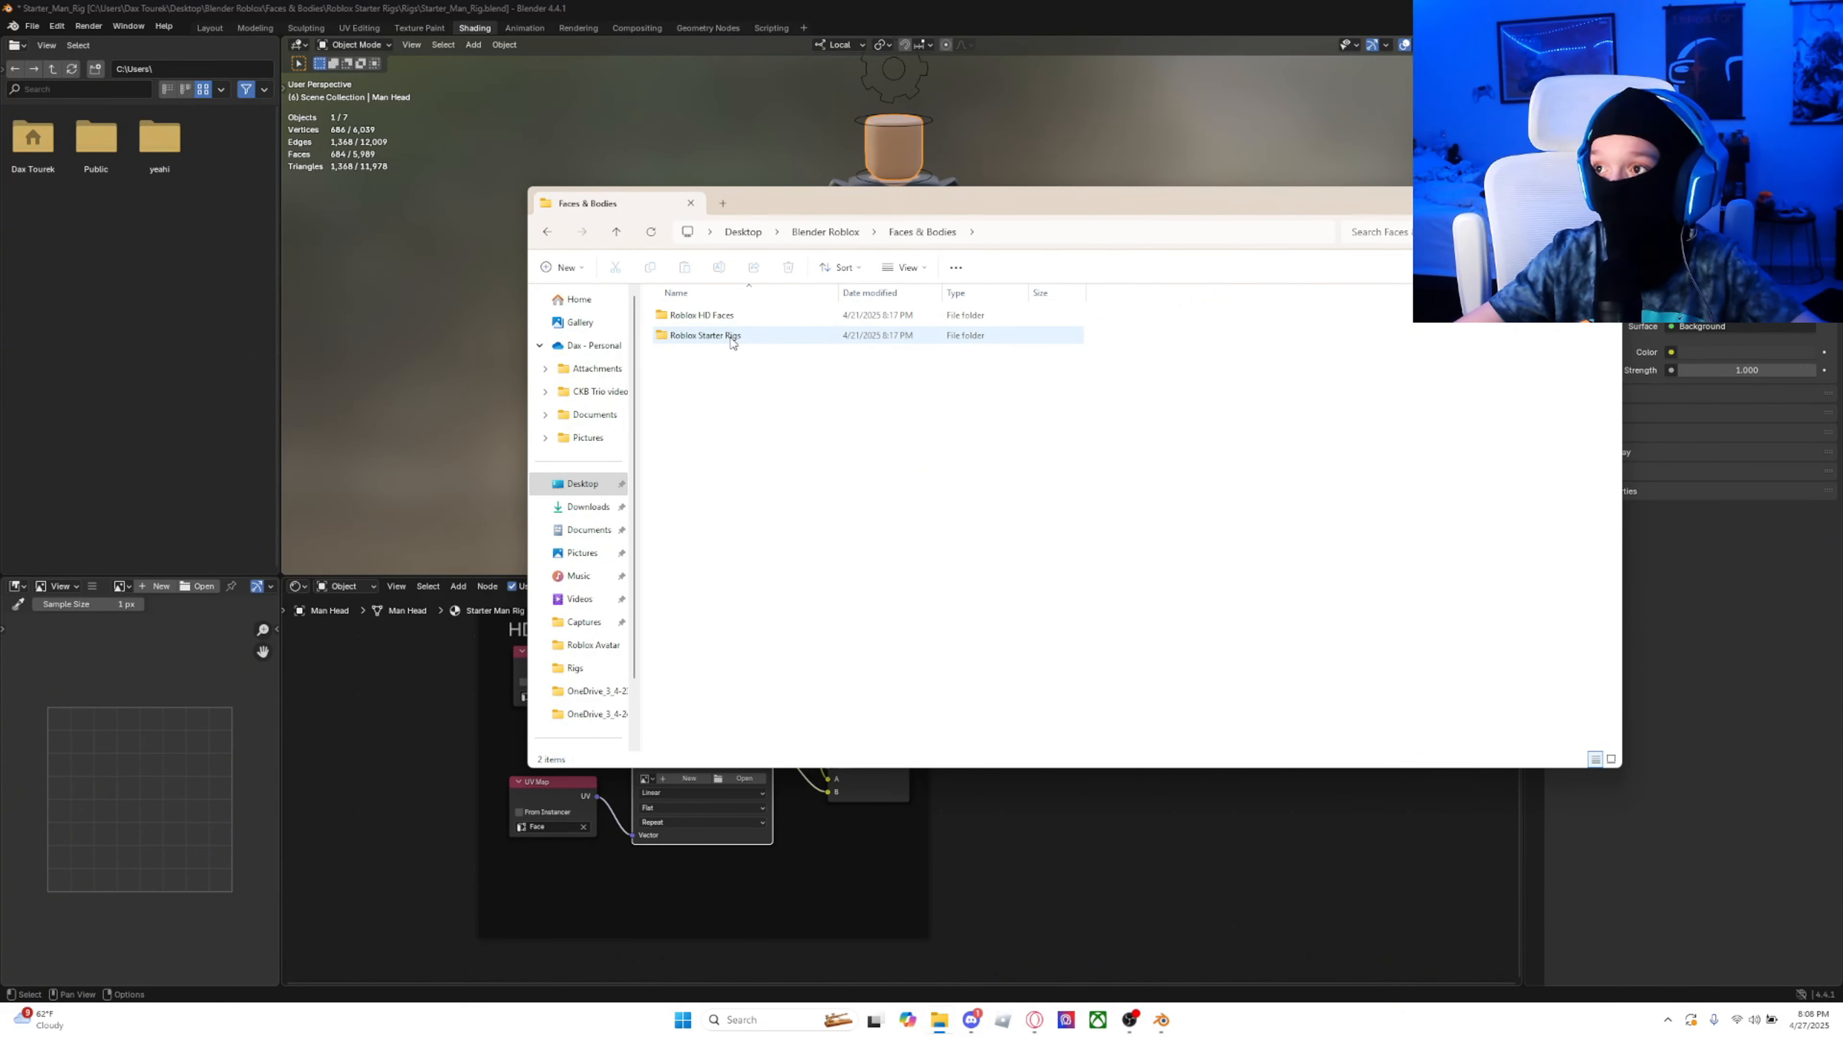
click(752, 317)
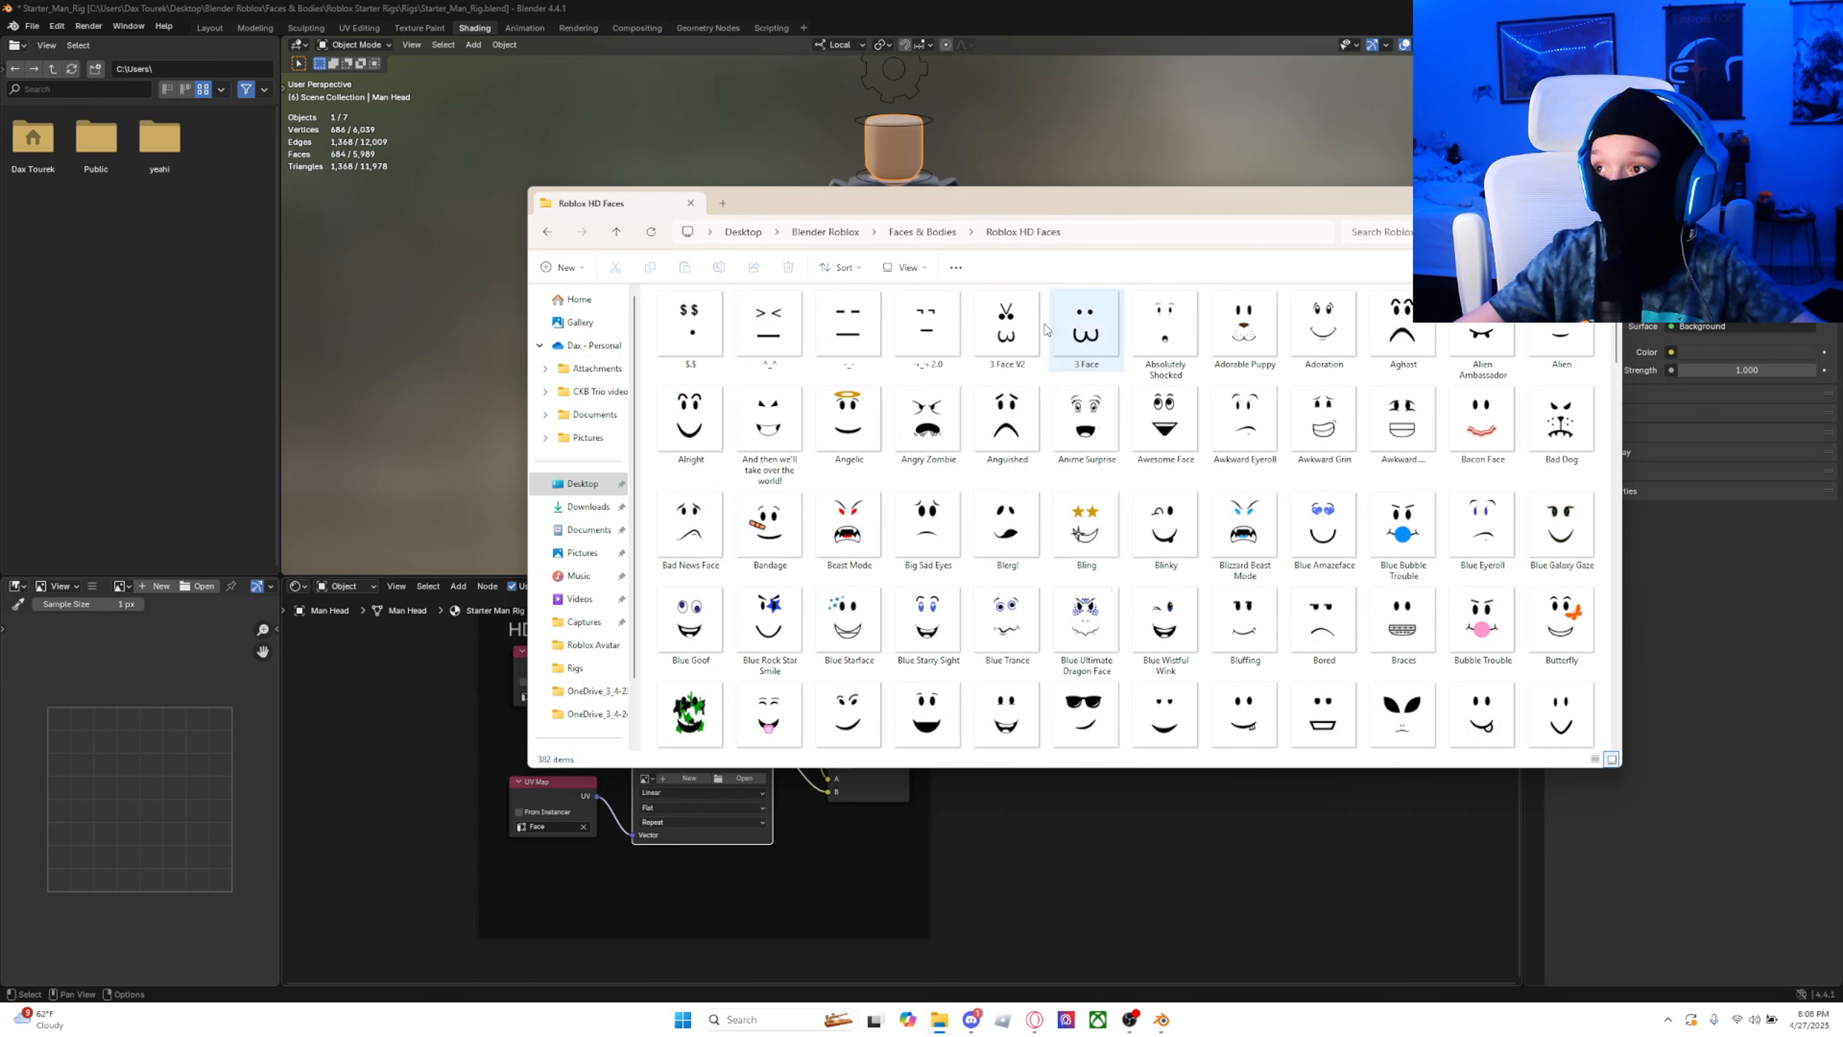
scroll(1016, 417, down, 10)
scroll(1161, 515, up, 10)
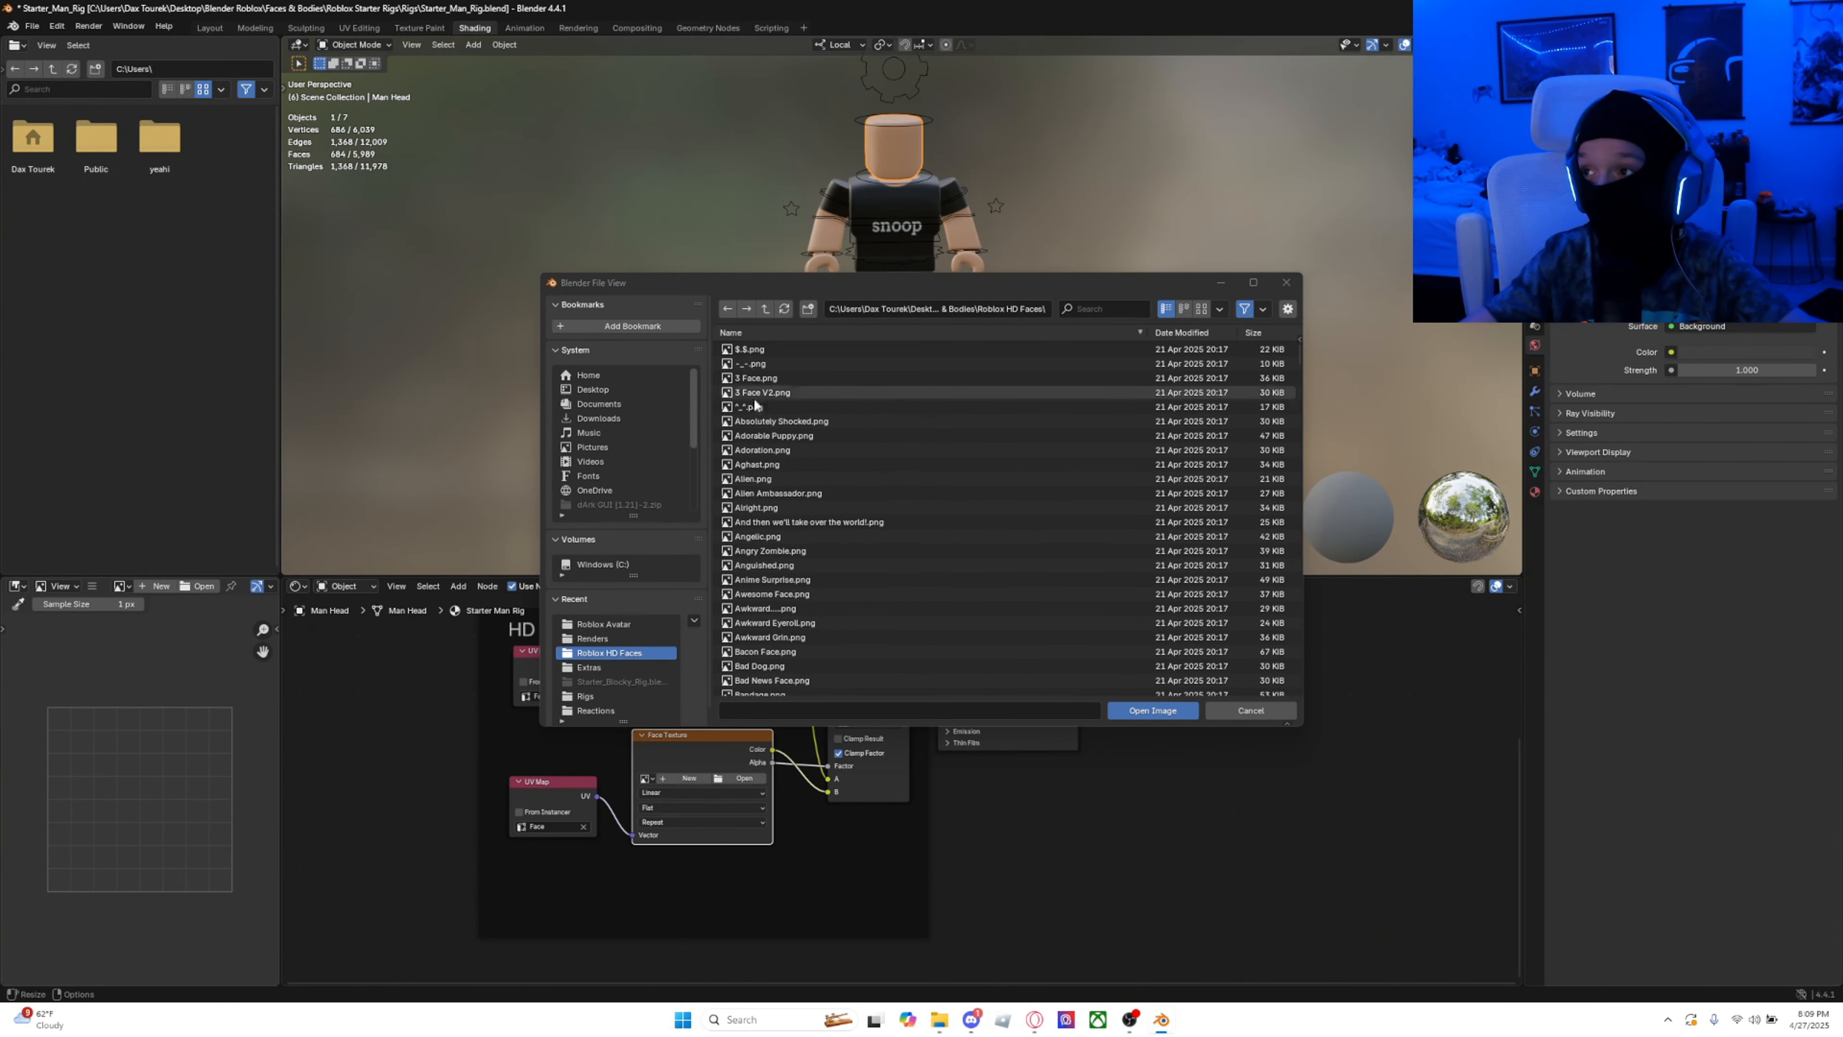
Step: Search the Roblox HD Faces folder for -_- and load -_-.png as the Face Texture image
click(1098, 312)
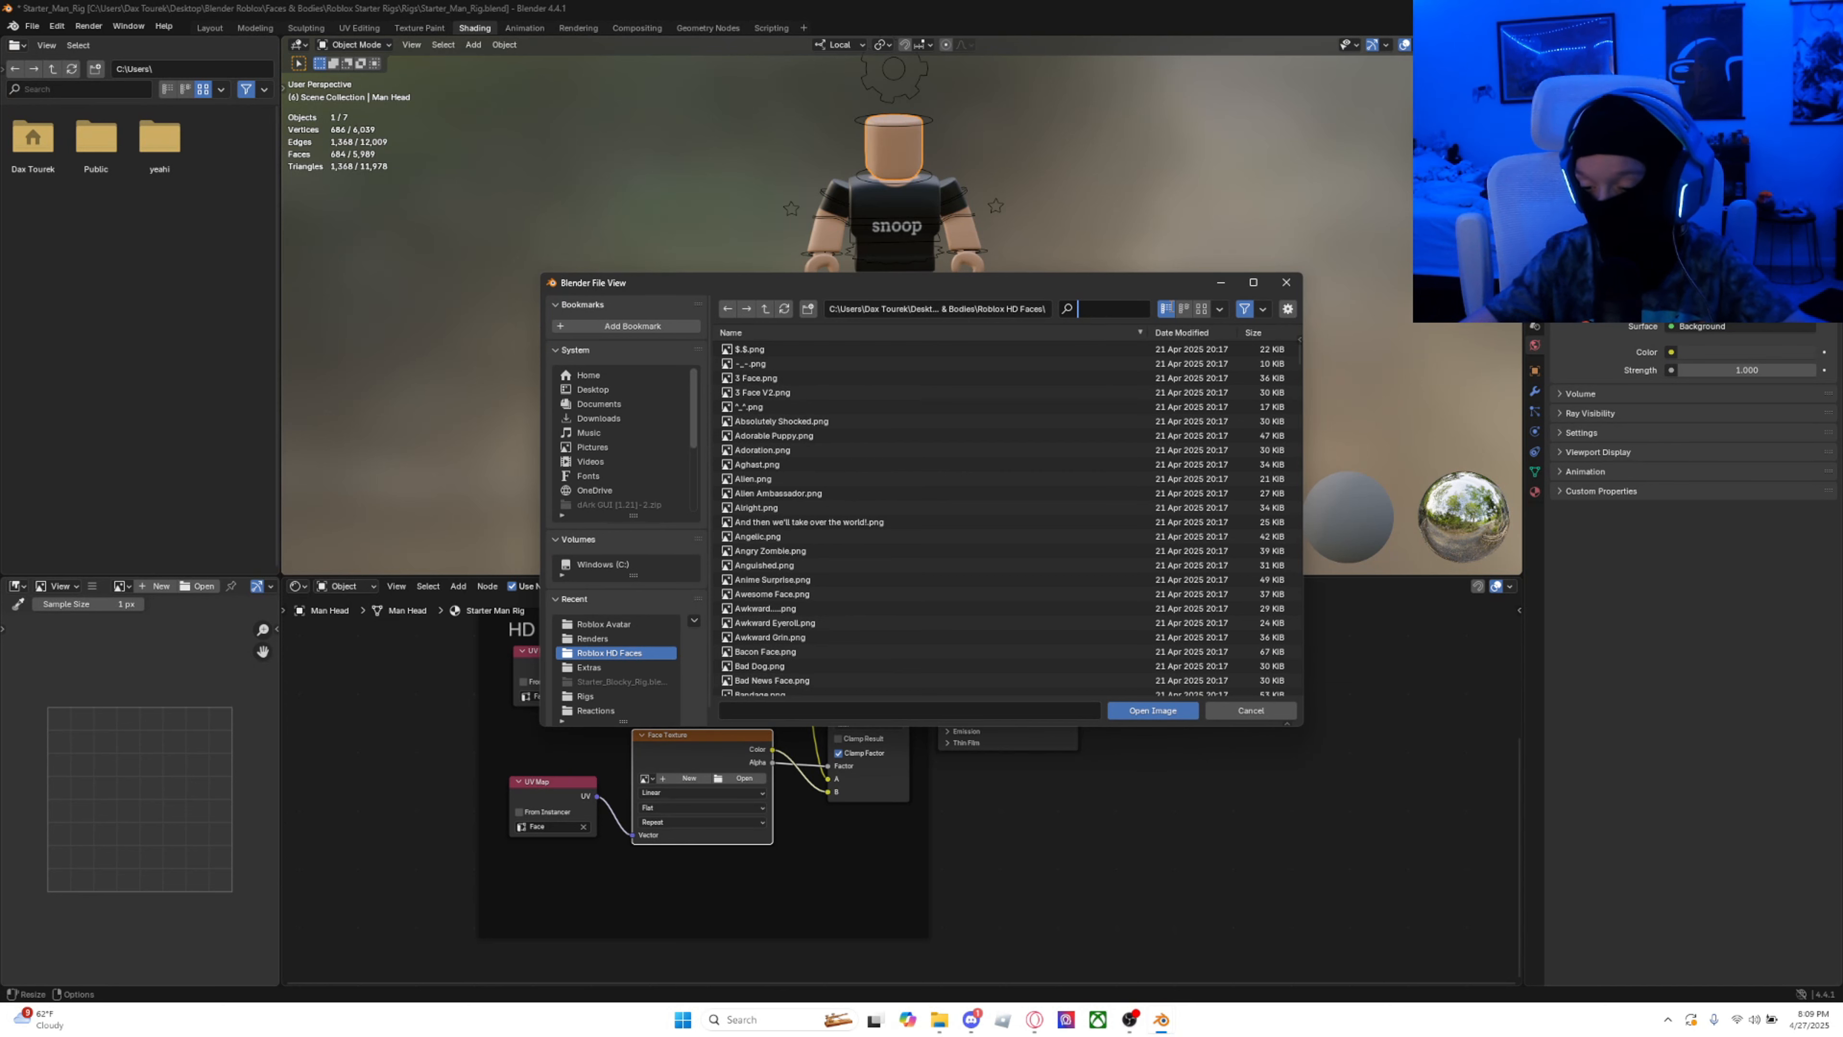
text(-_-)
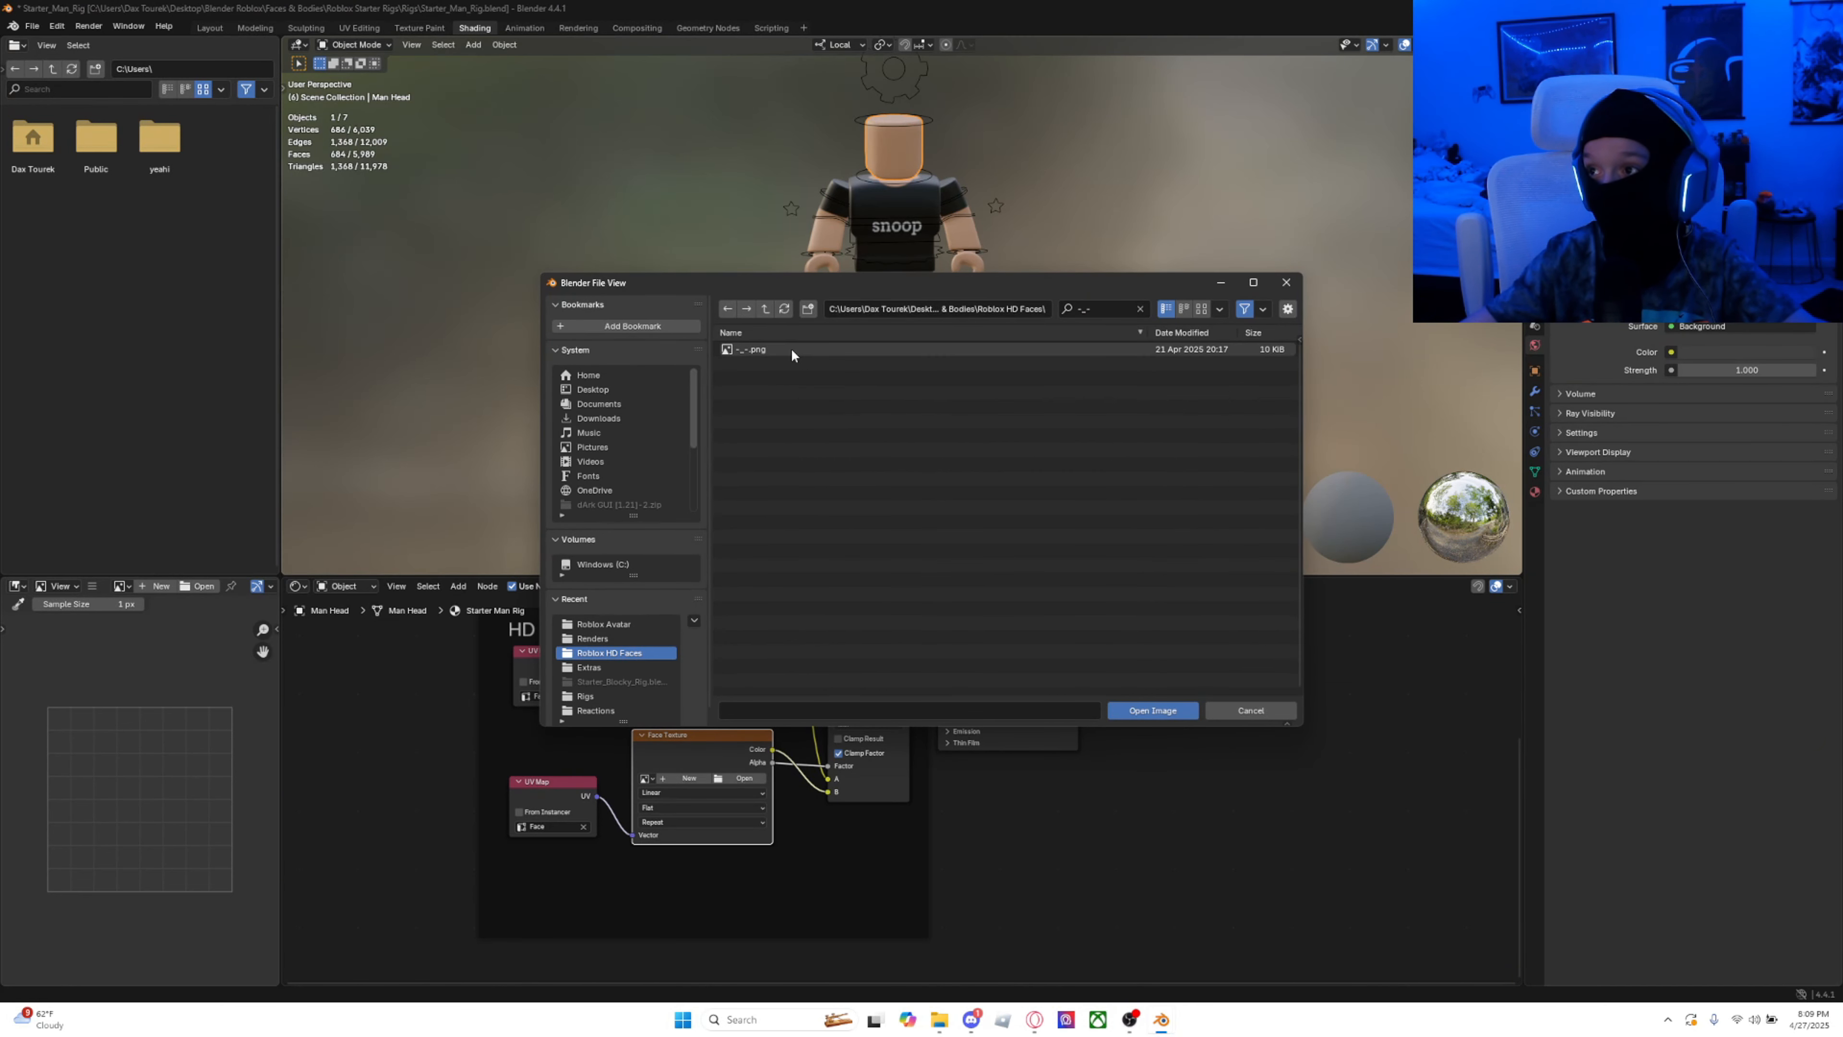
click(795, 348)
click(1175, 710)
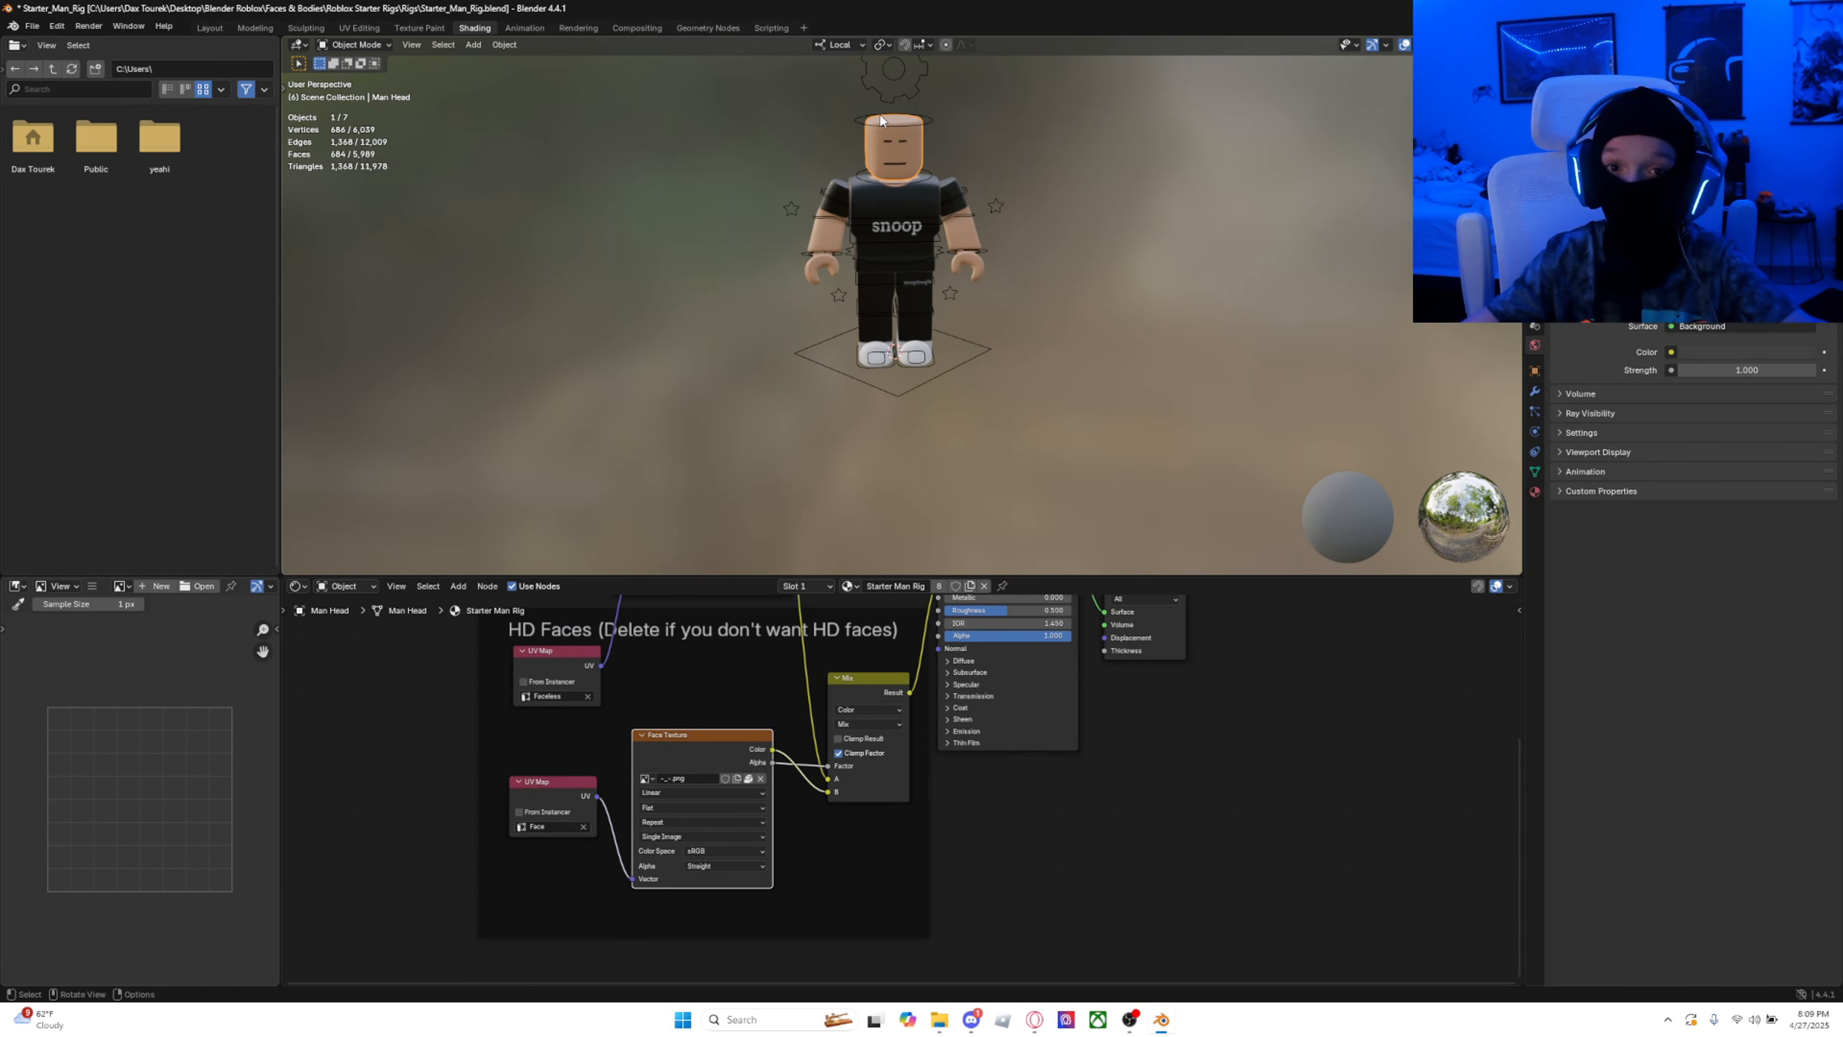
Step: Switch to the Layout workspace and import hats.obj from the Roblox Avatar folder as a Wavefront OBJ
click(208, 30)
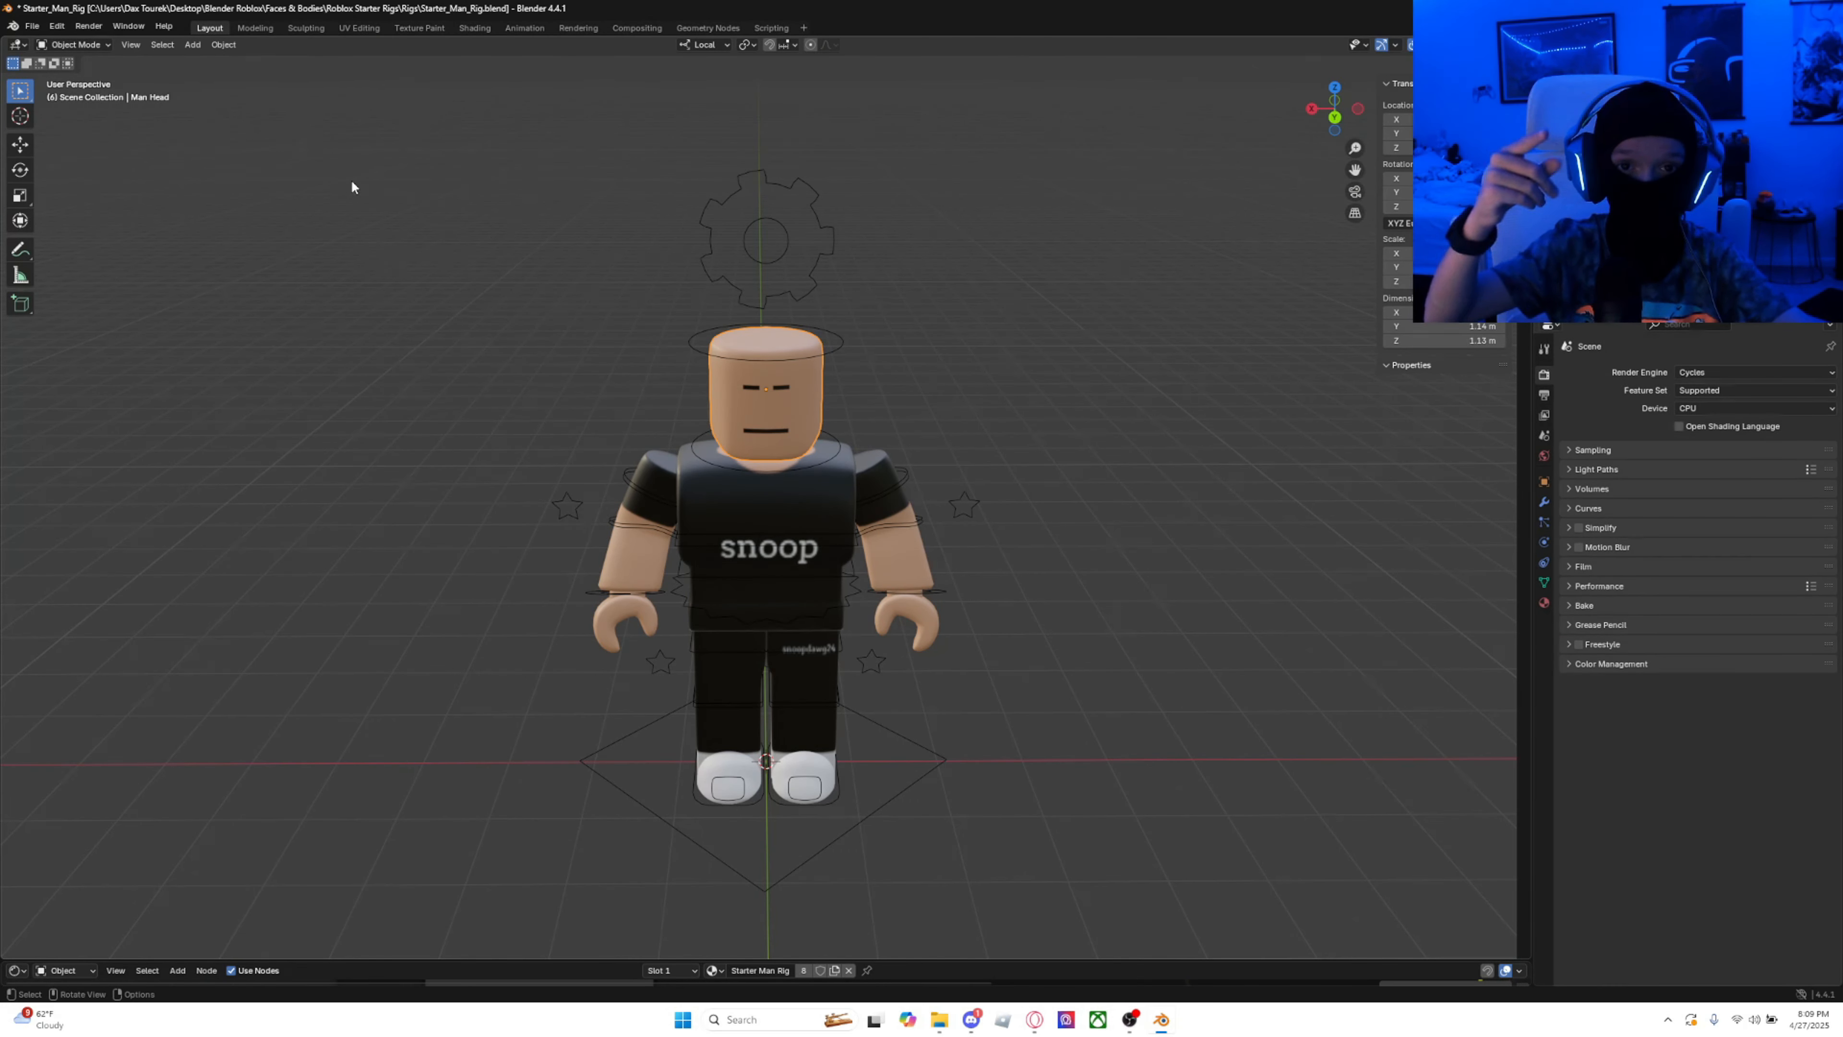
click(32, 26)
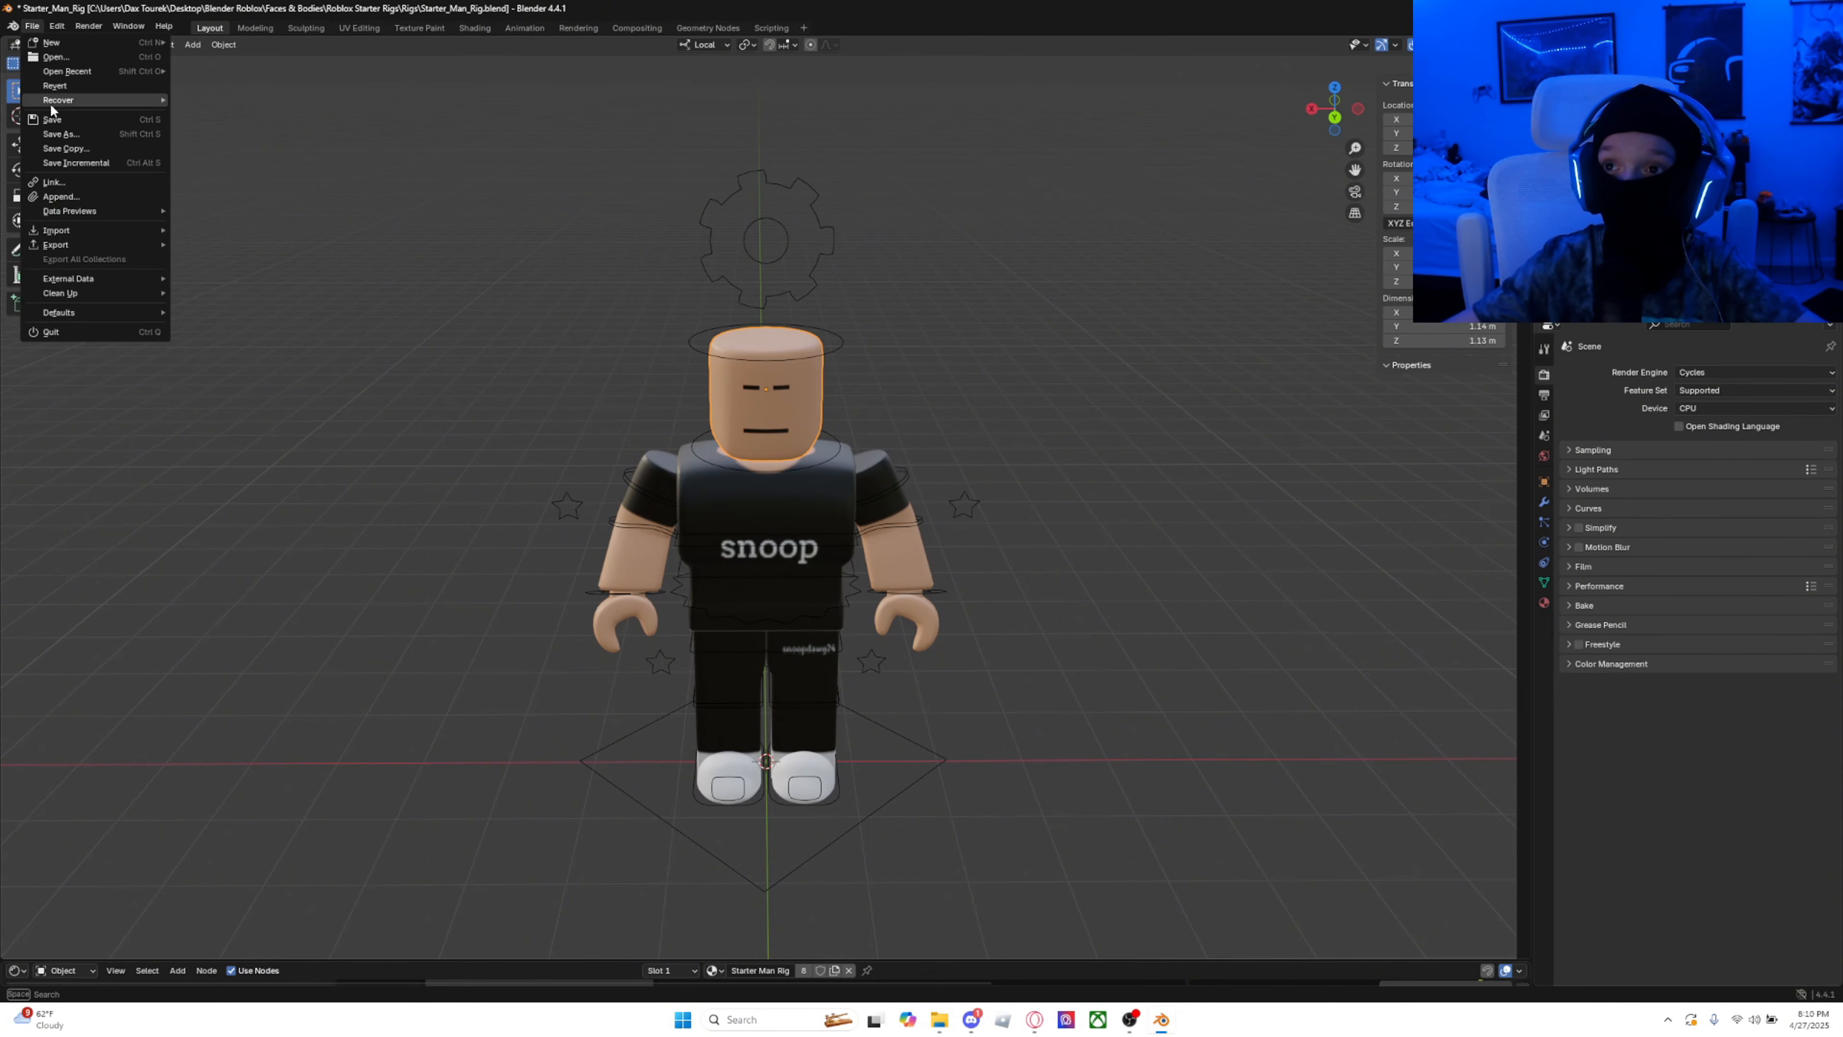
mouse_move(82, 230)
click(249, 287)
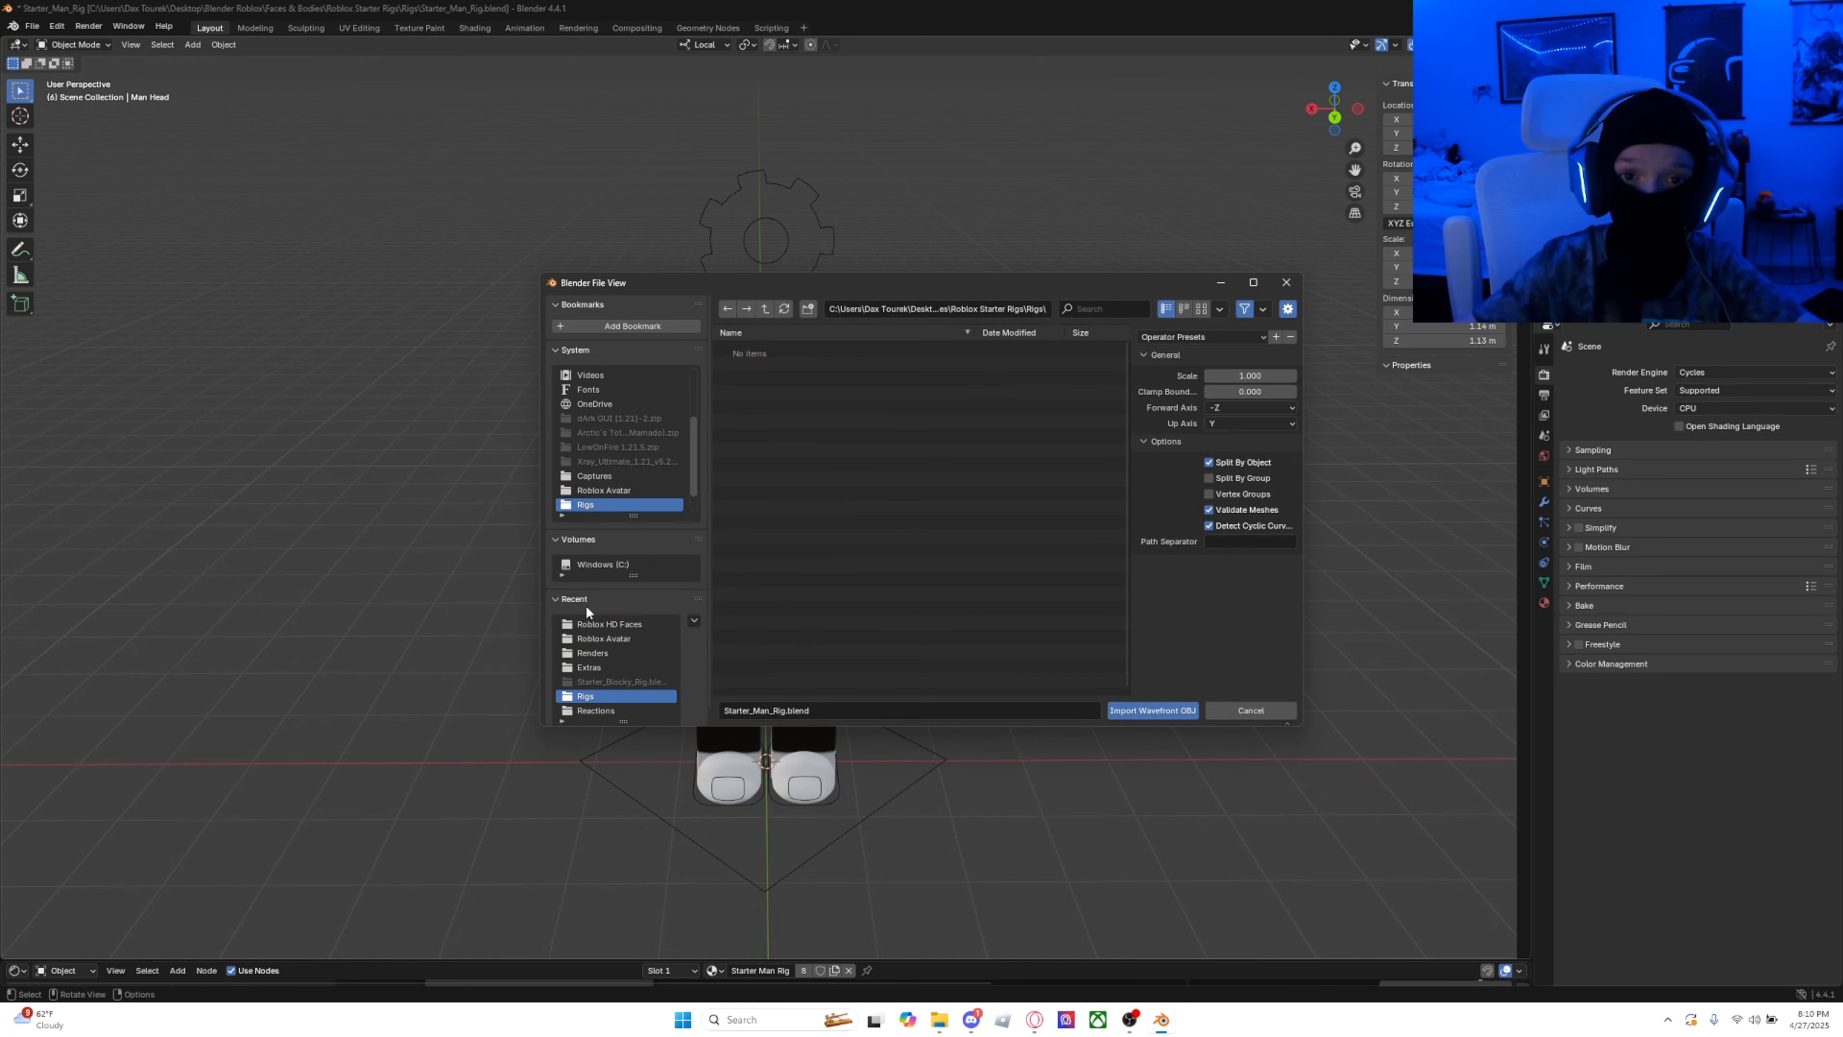
click(591, 639)
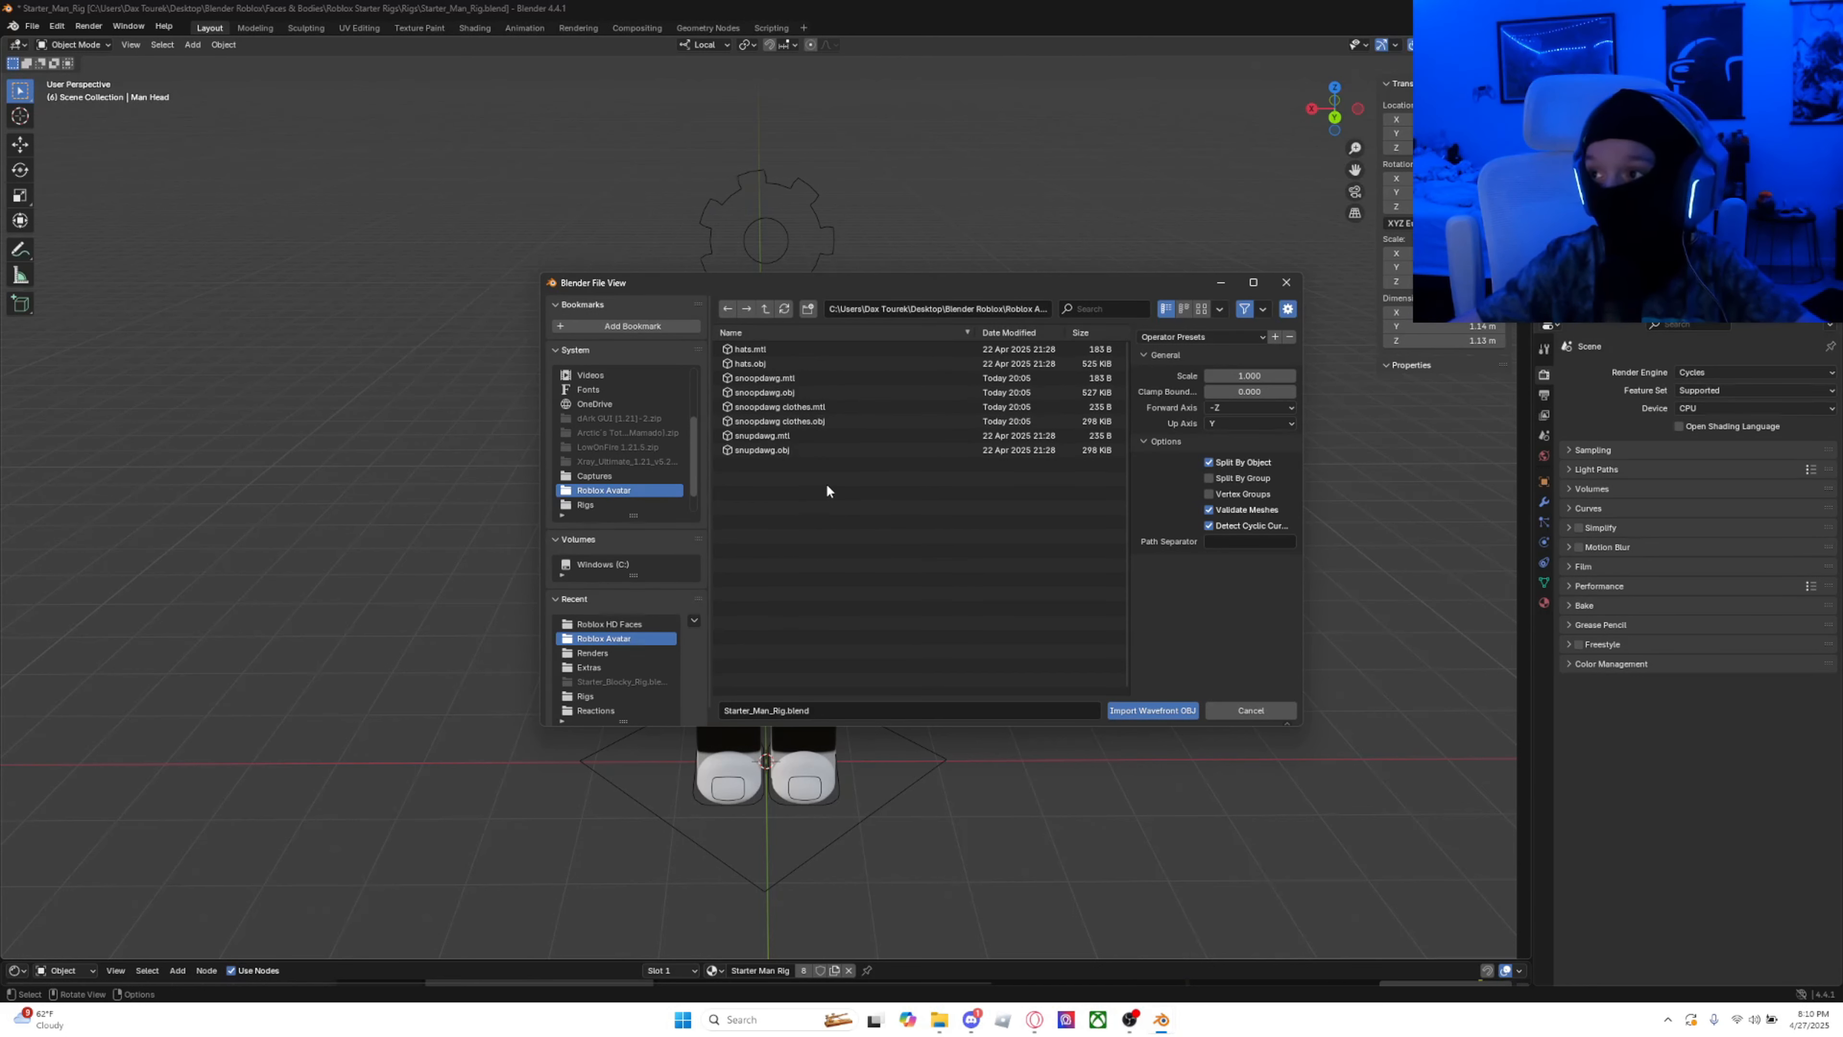
click(782, 363)
click(1153, 710)
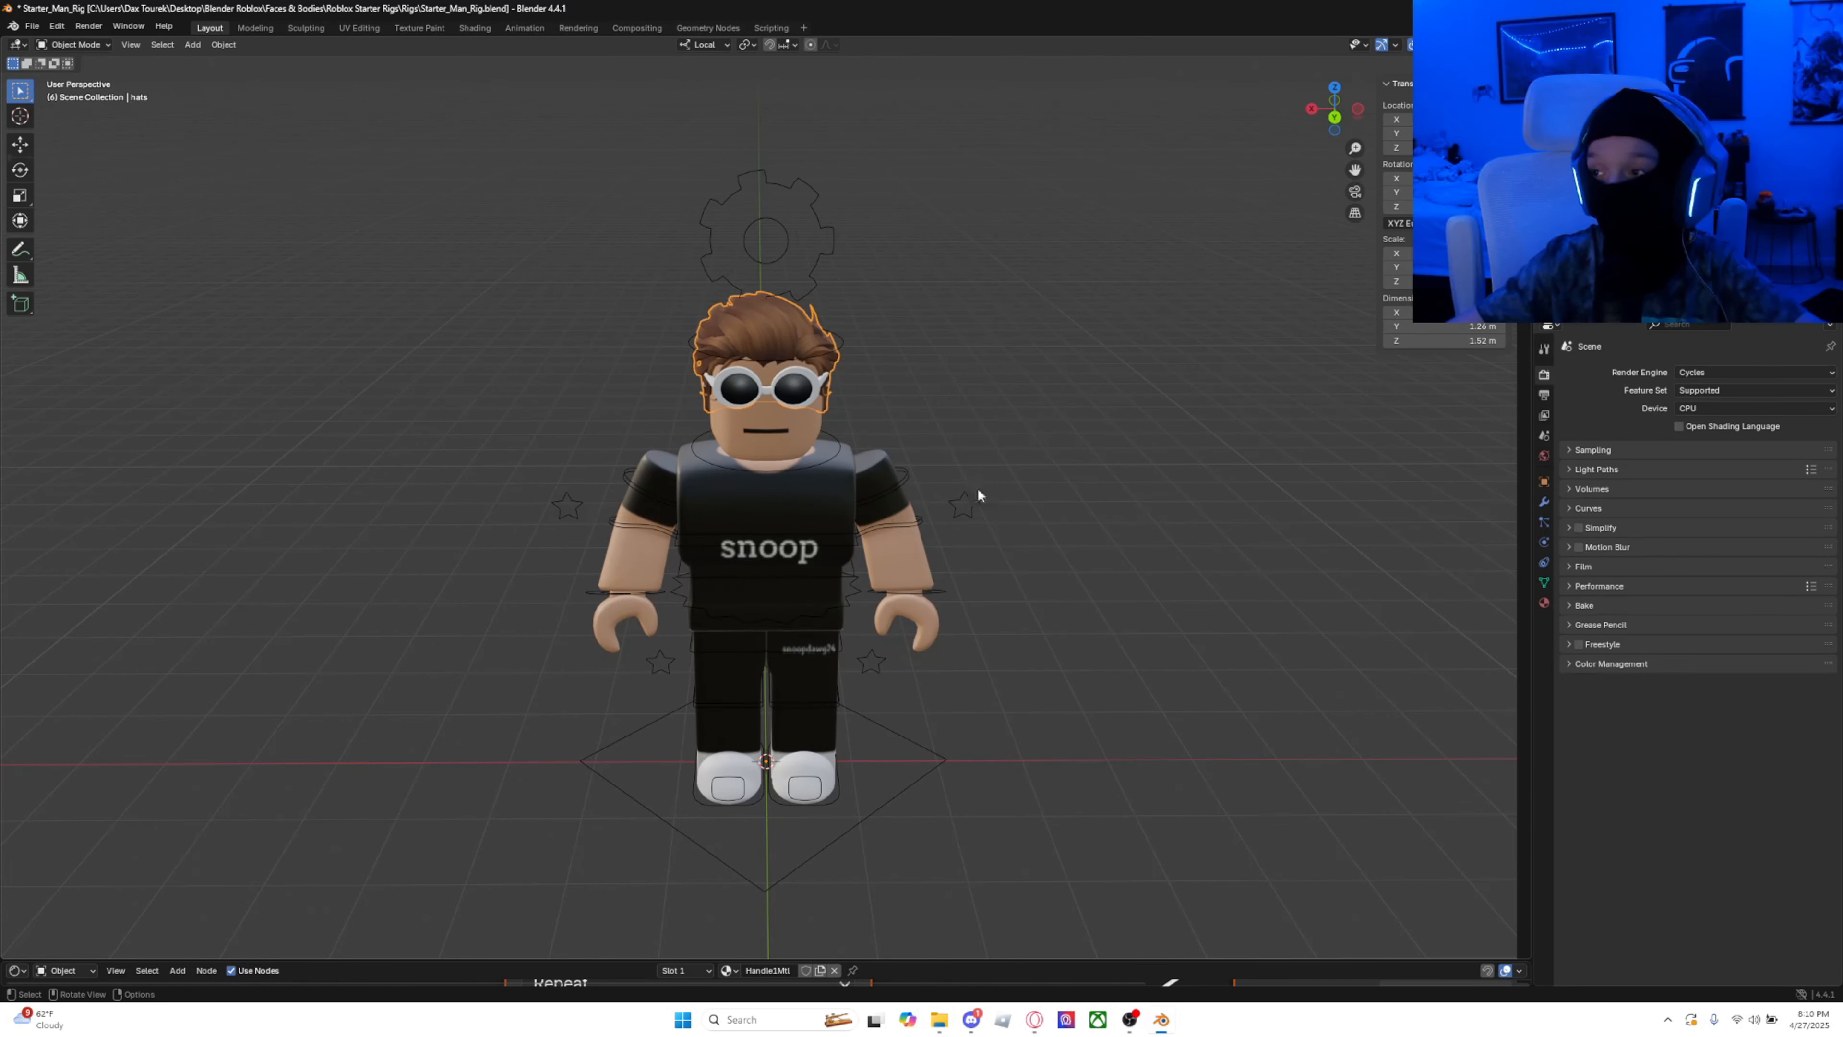
Step: Deselect the imported hats and put the Starter Man Rig armature into Pose Mode
click(932, 405)
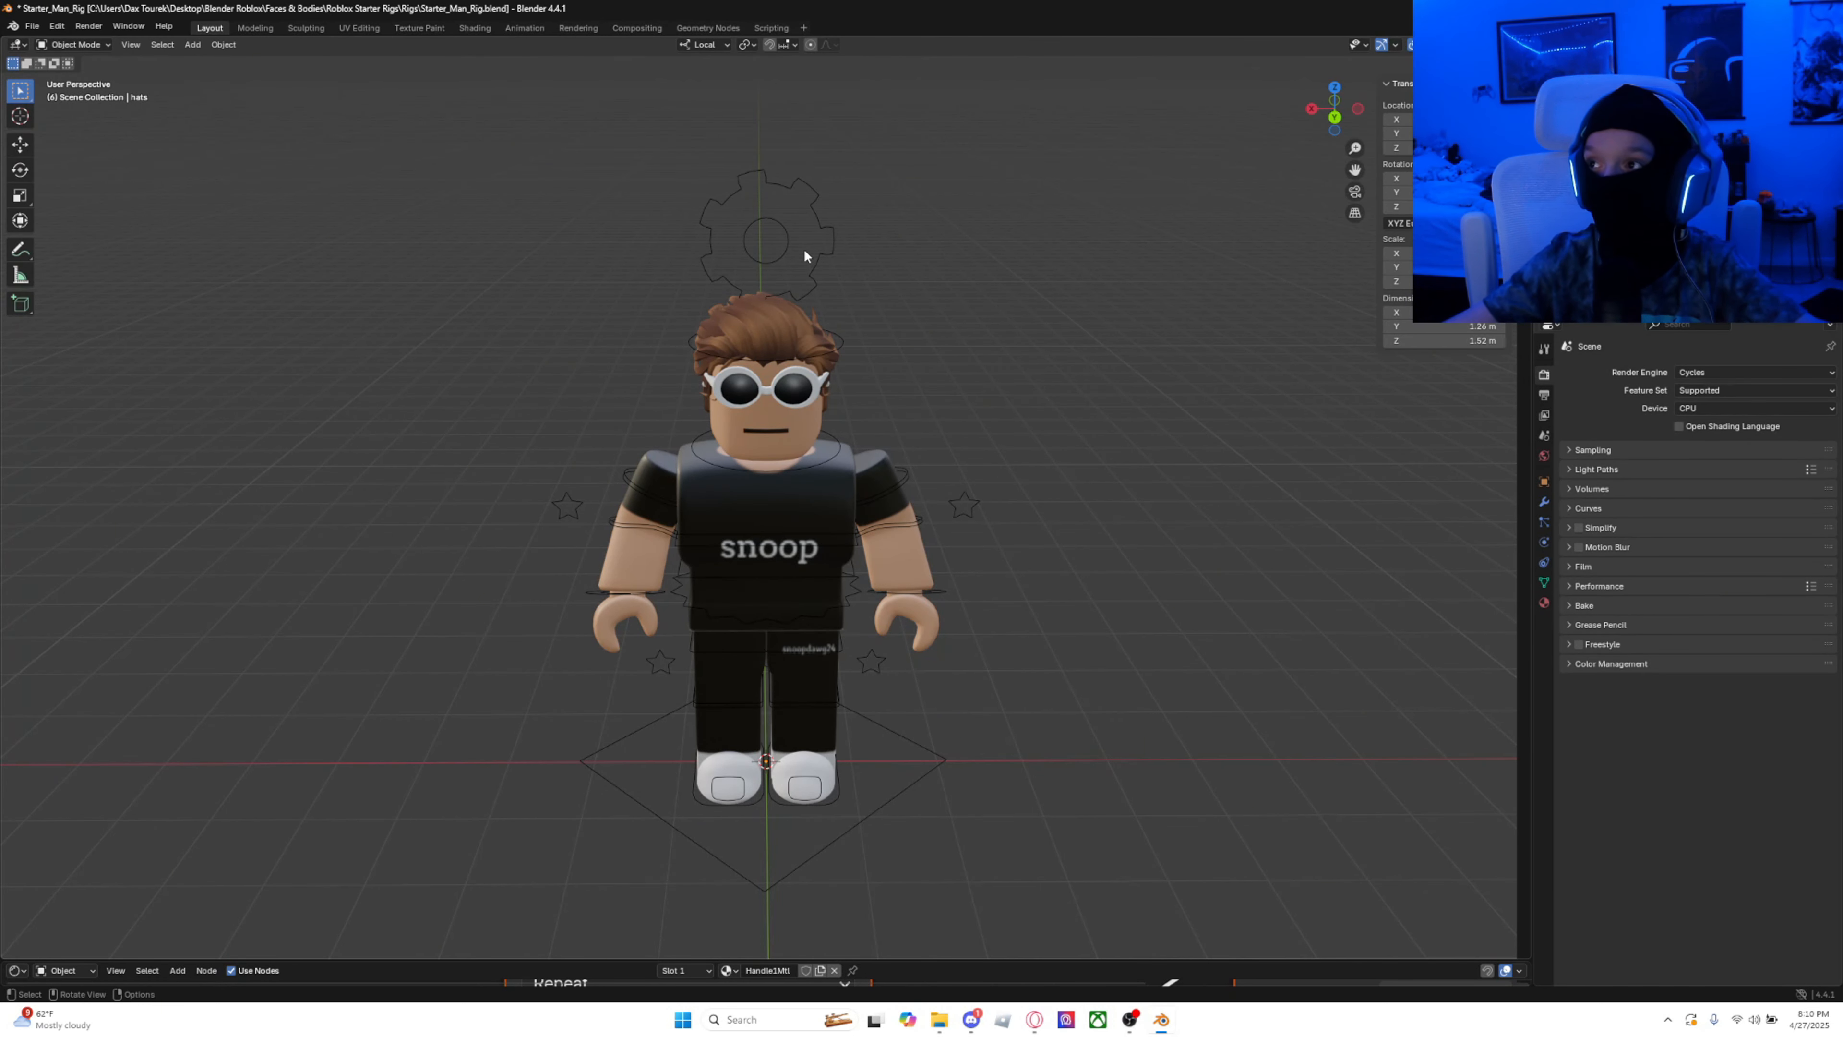
click(825, 242)
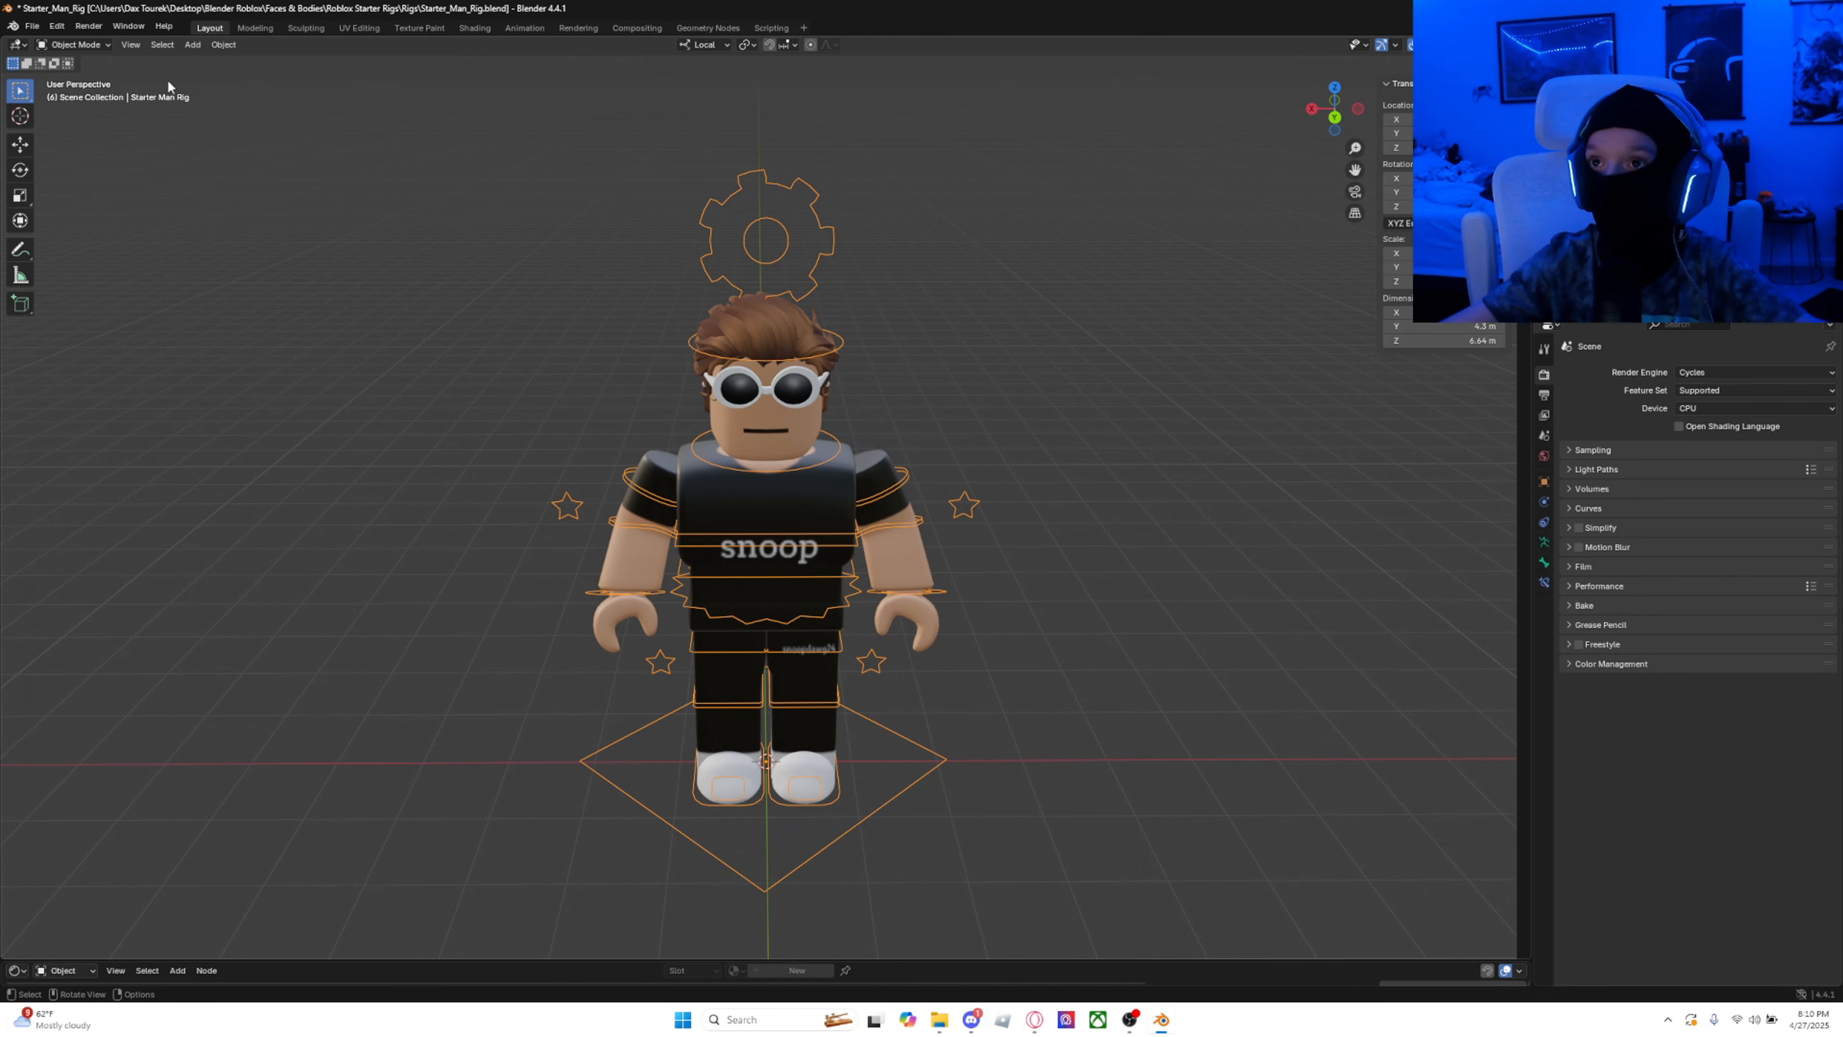
click(72, 45)
click(91, 99)
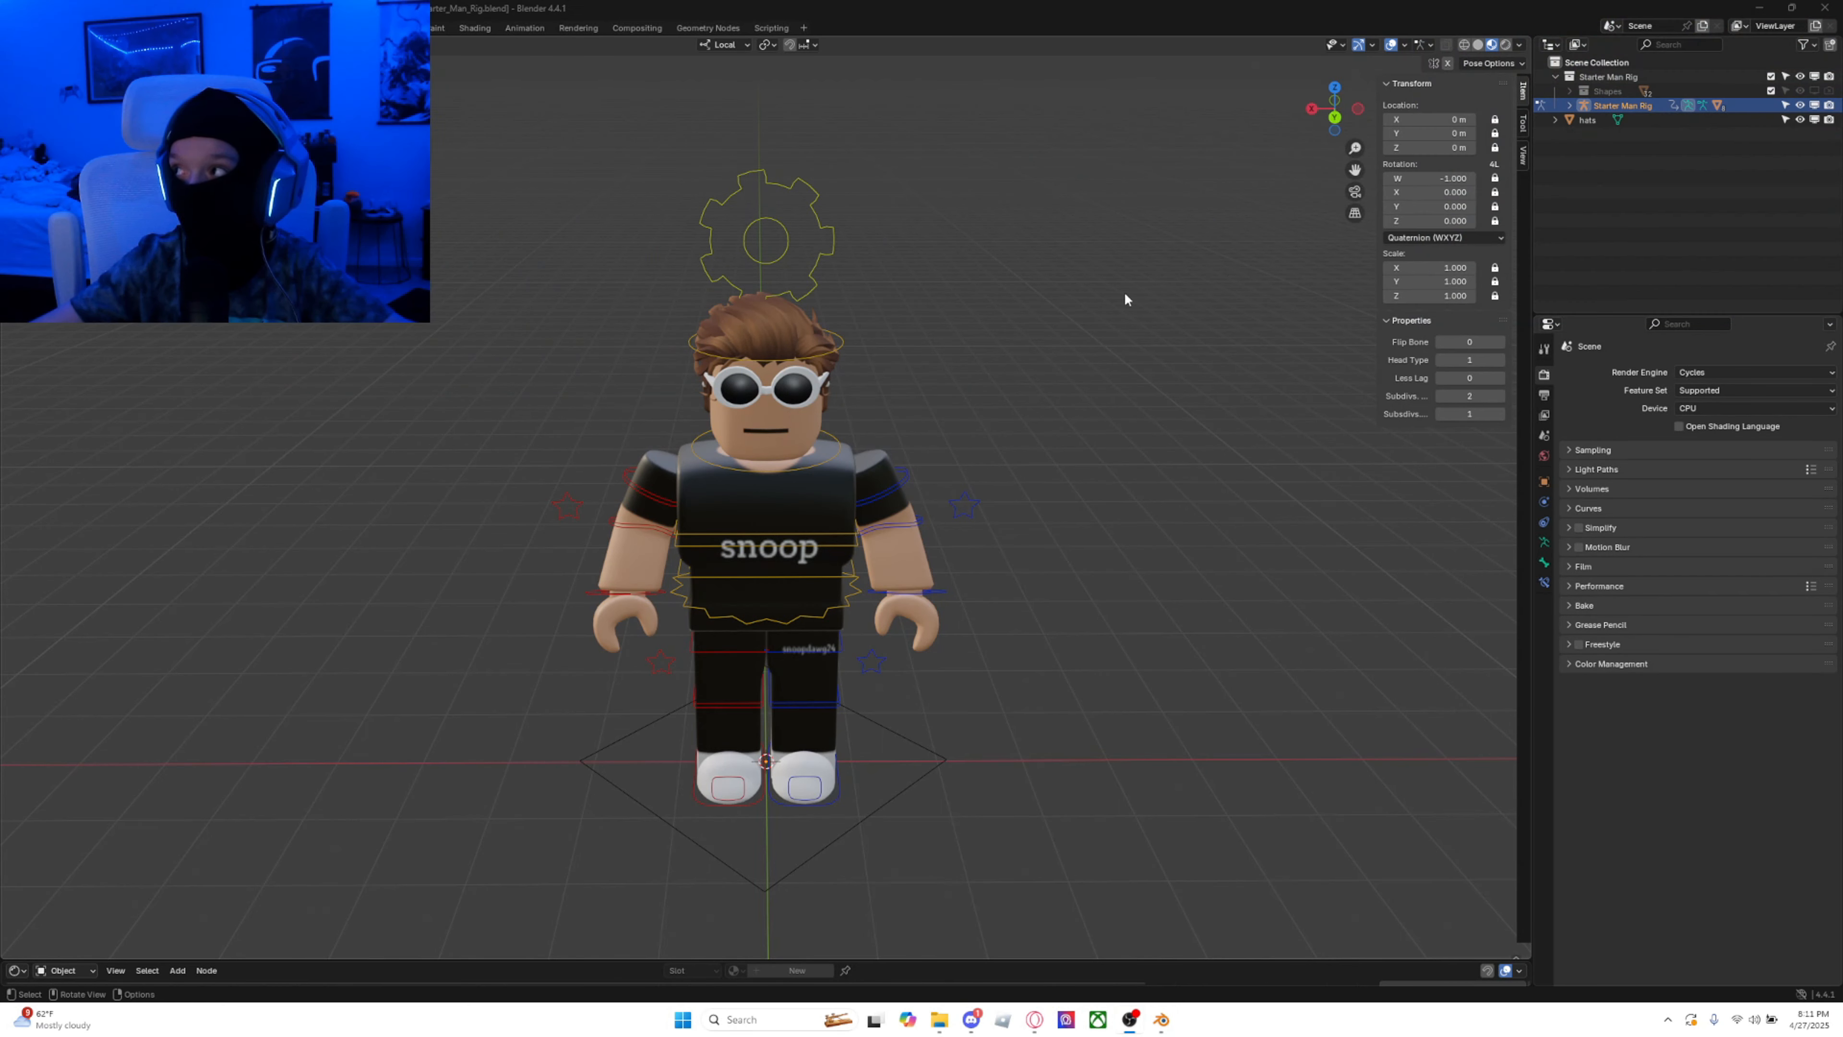
Step: Parent the hats object to the rig's head bone using the Bone parent type
click(1587, 121)
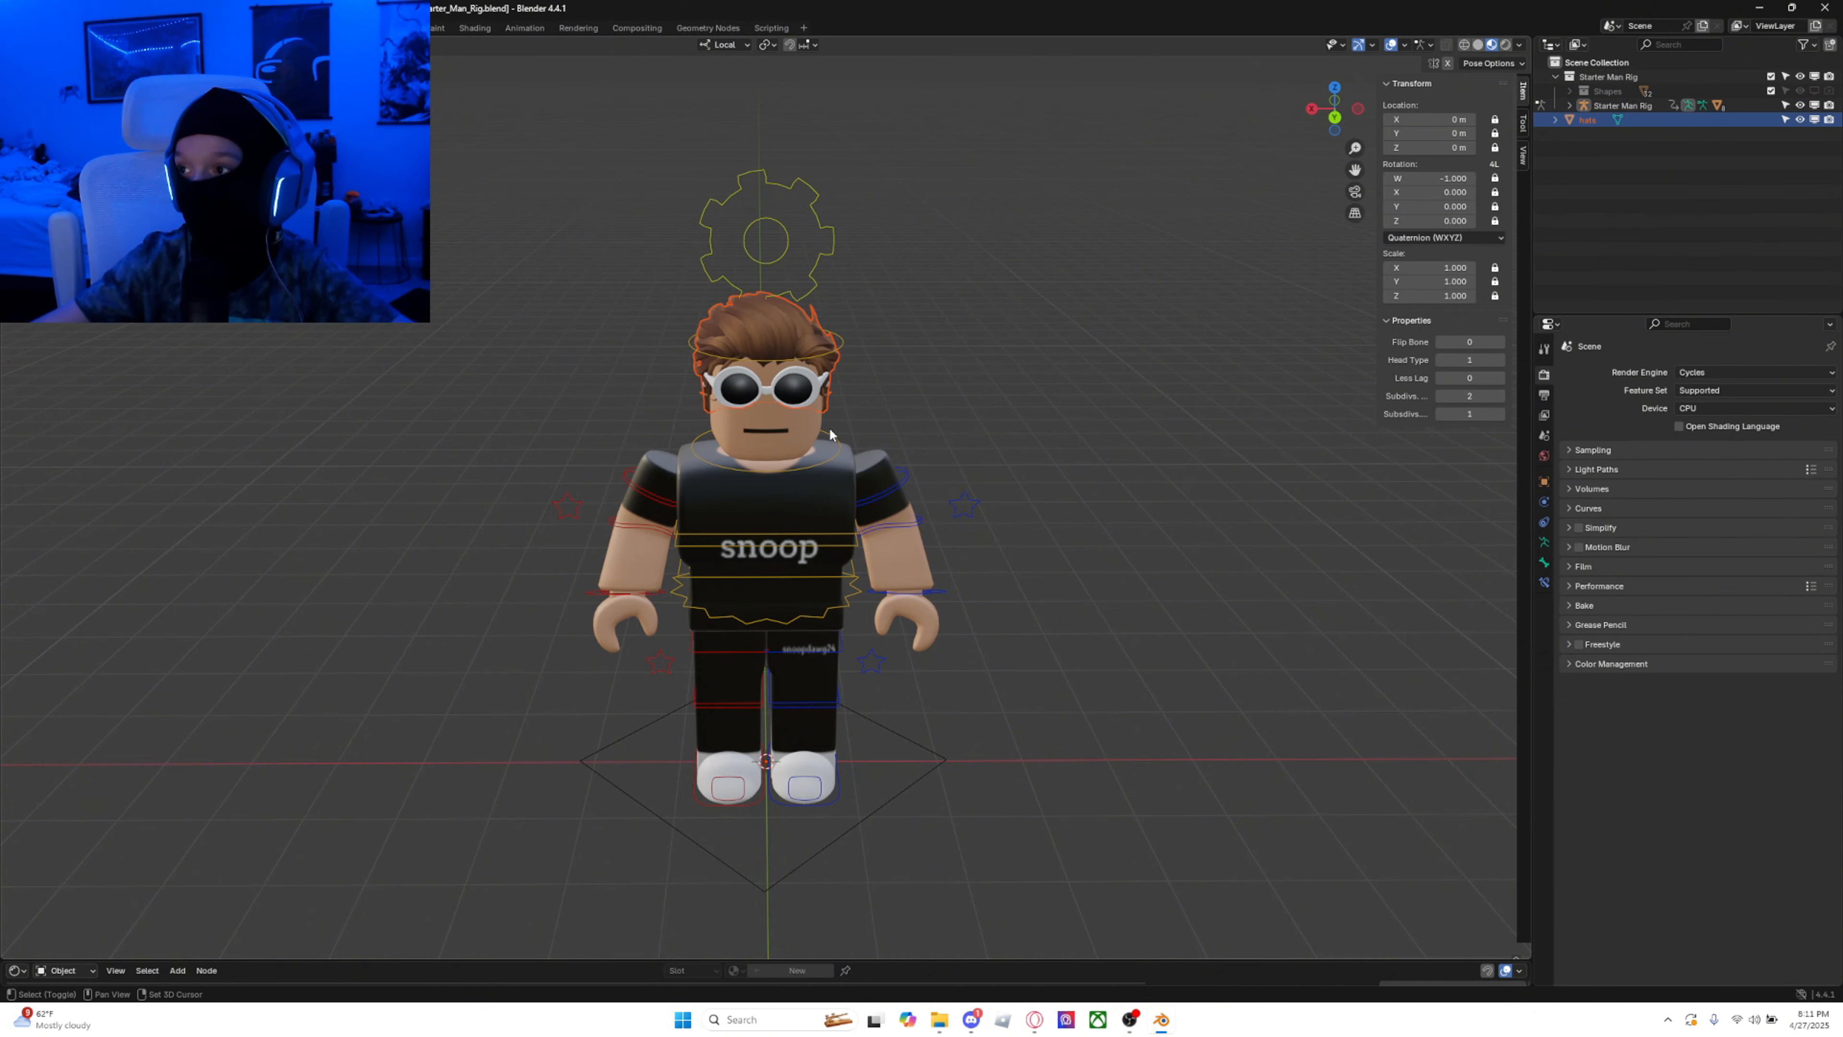
shift+click(792, 471)
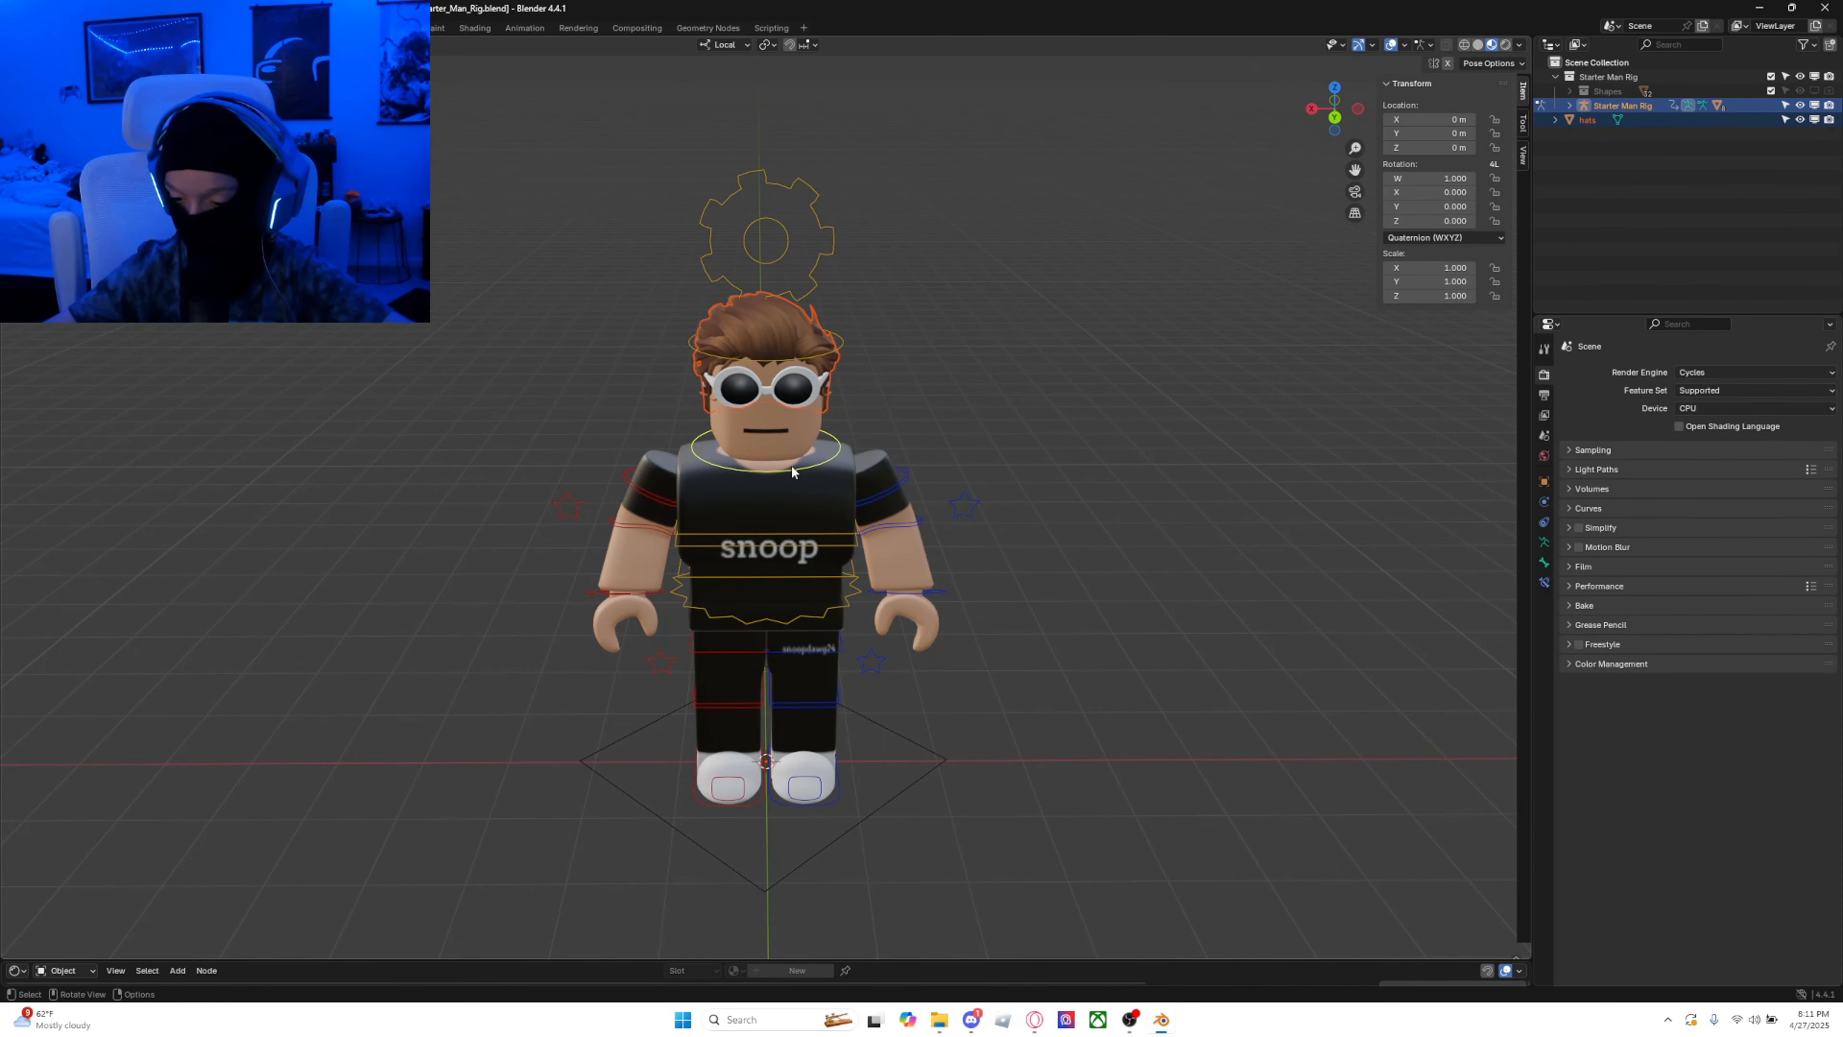
key(ctrl+p)
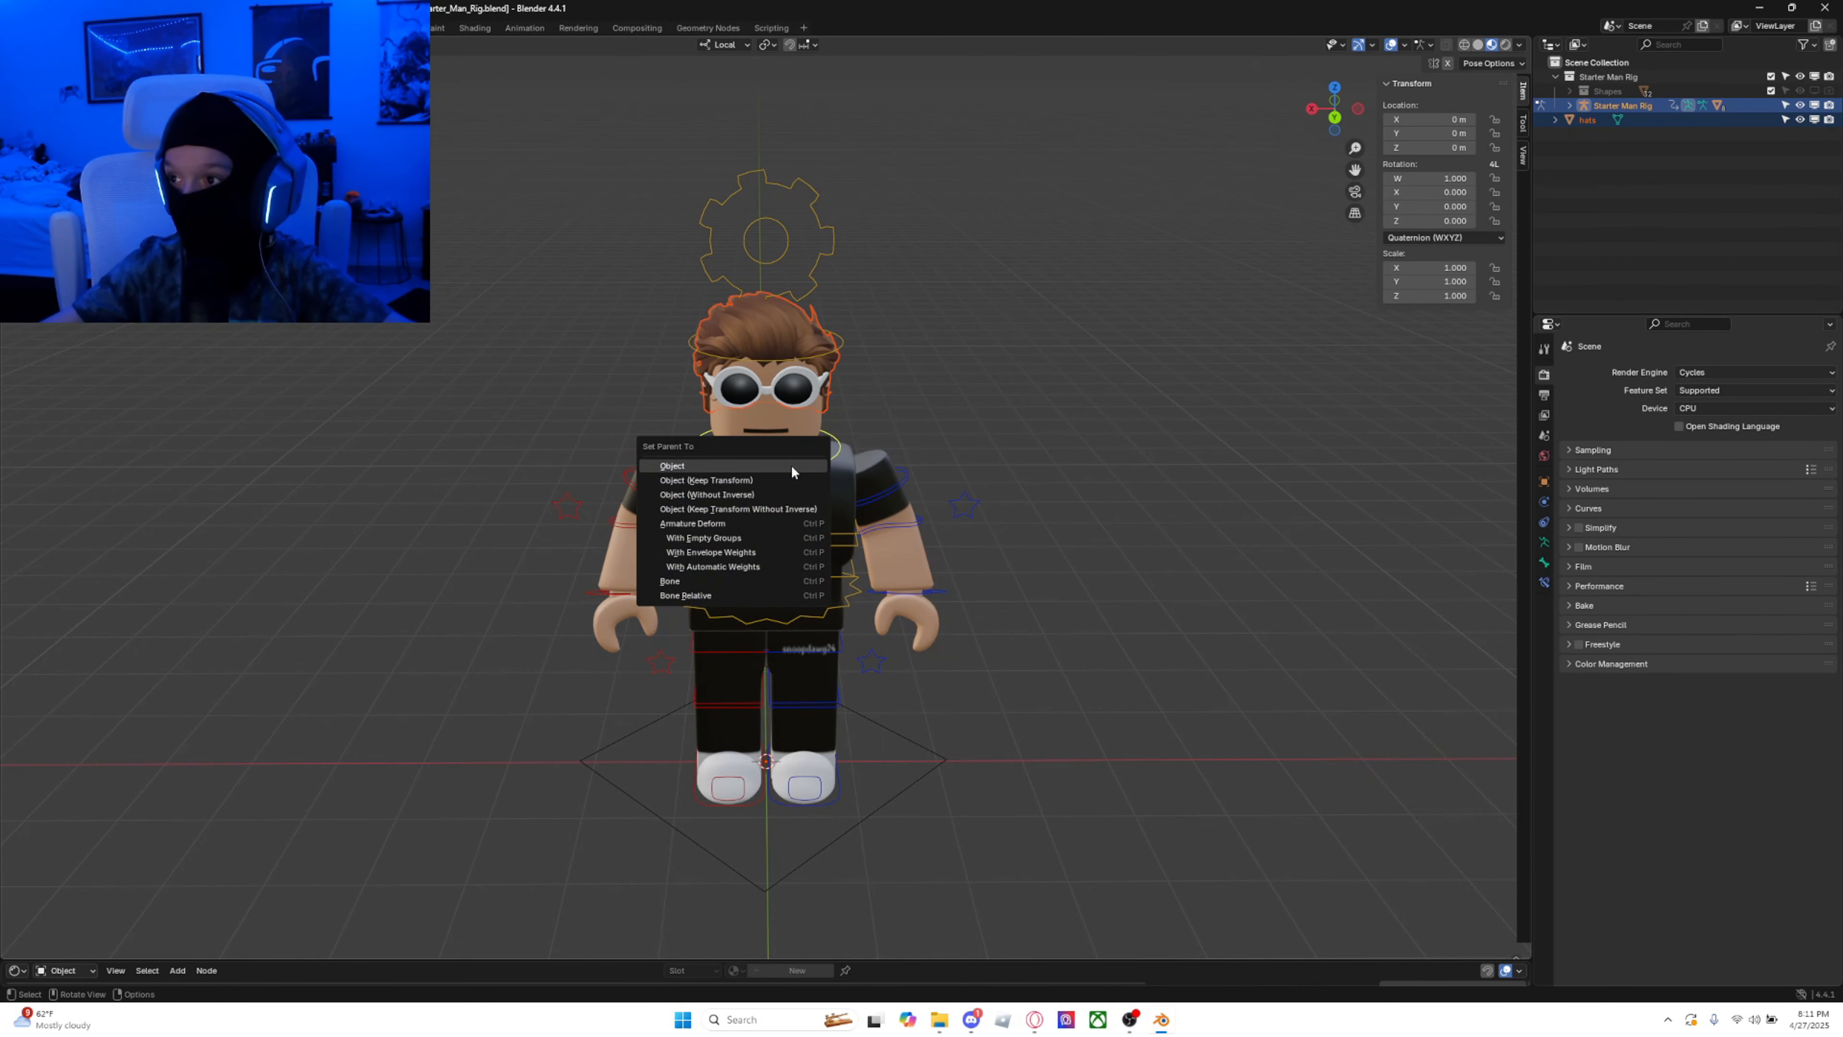
click(671, 582)
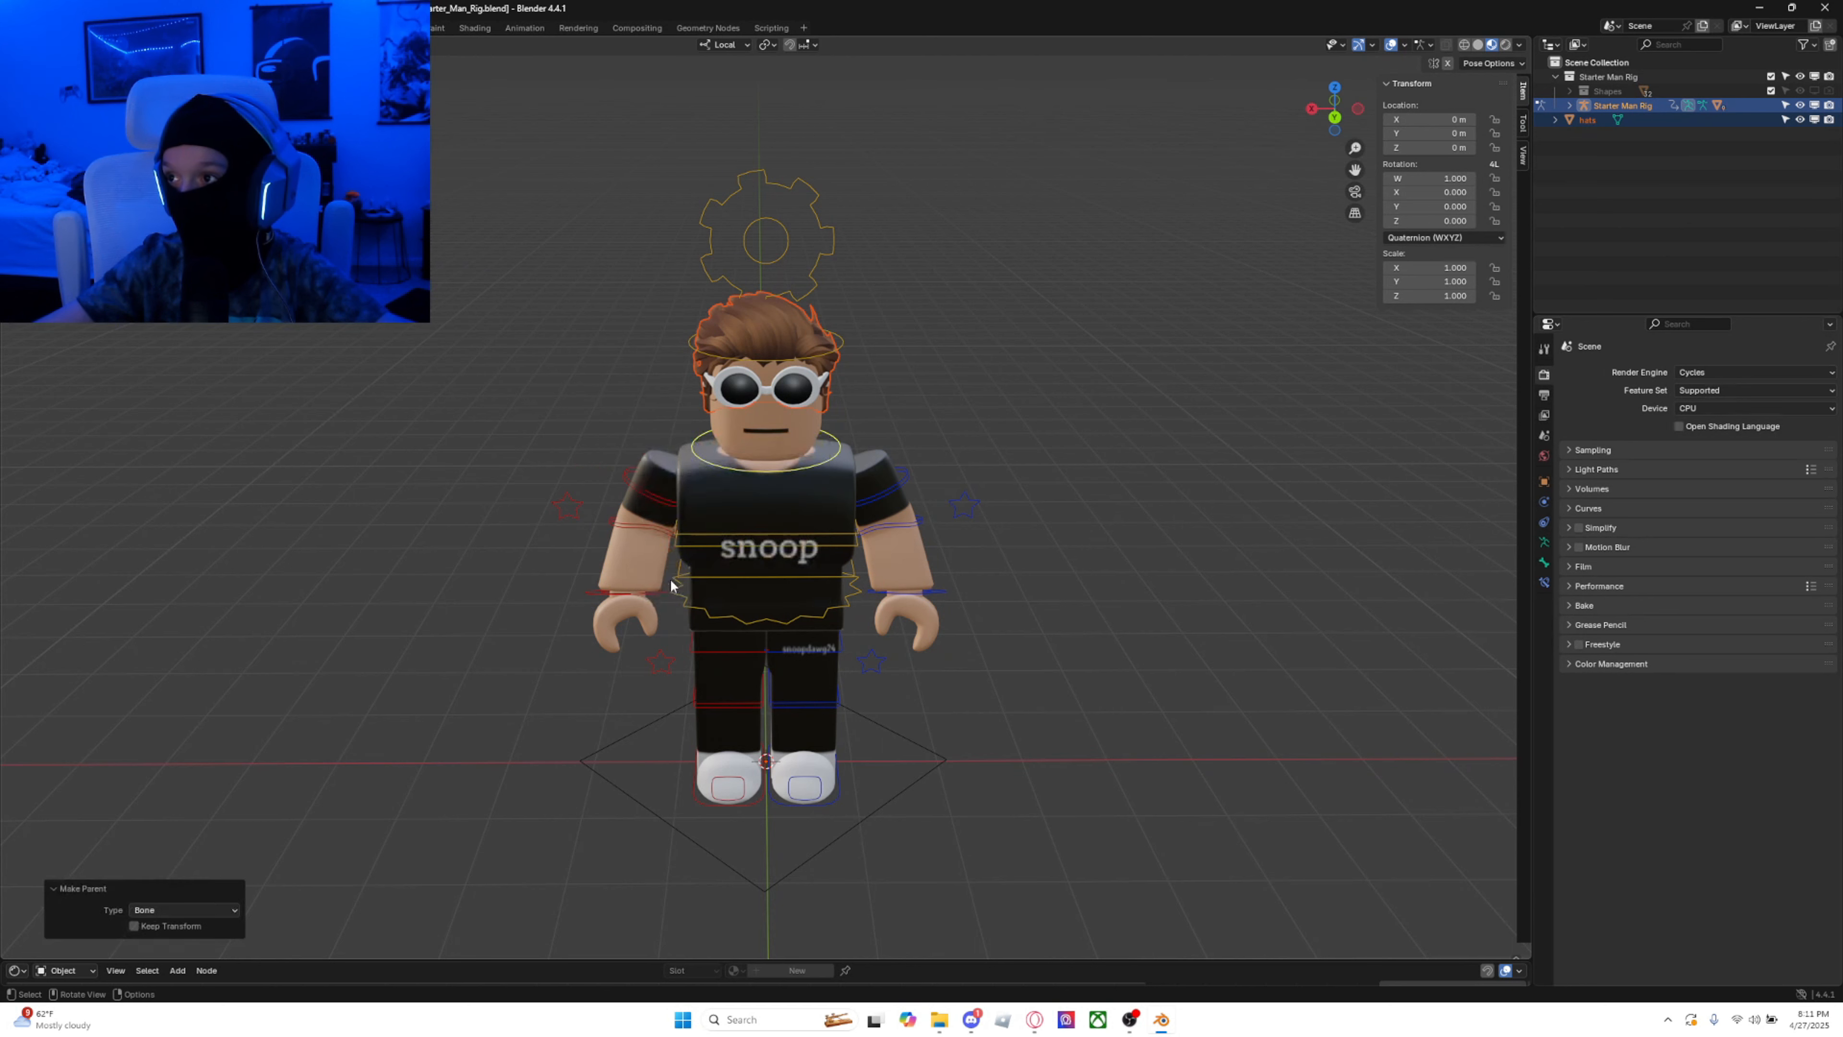
click(1141, 268)
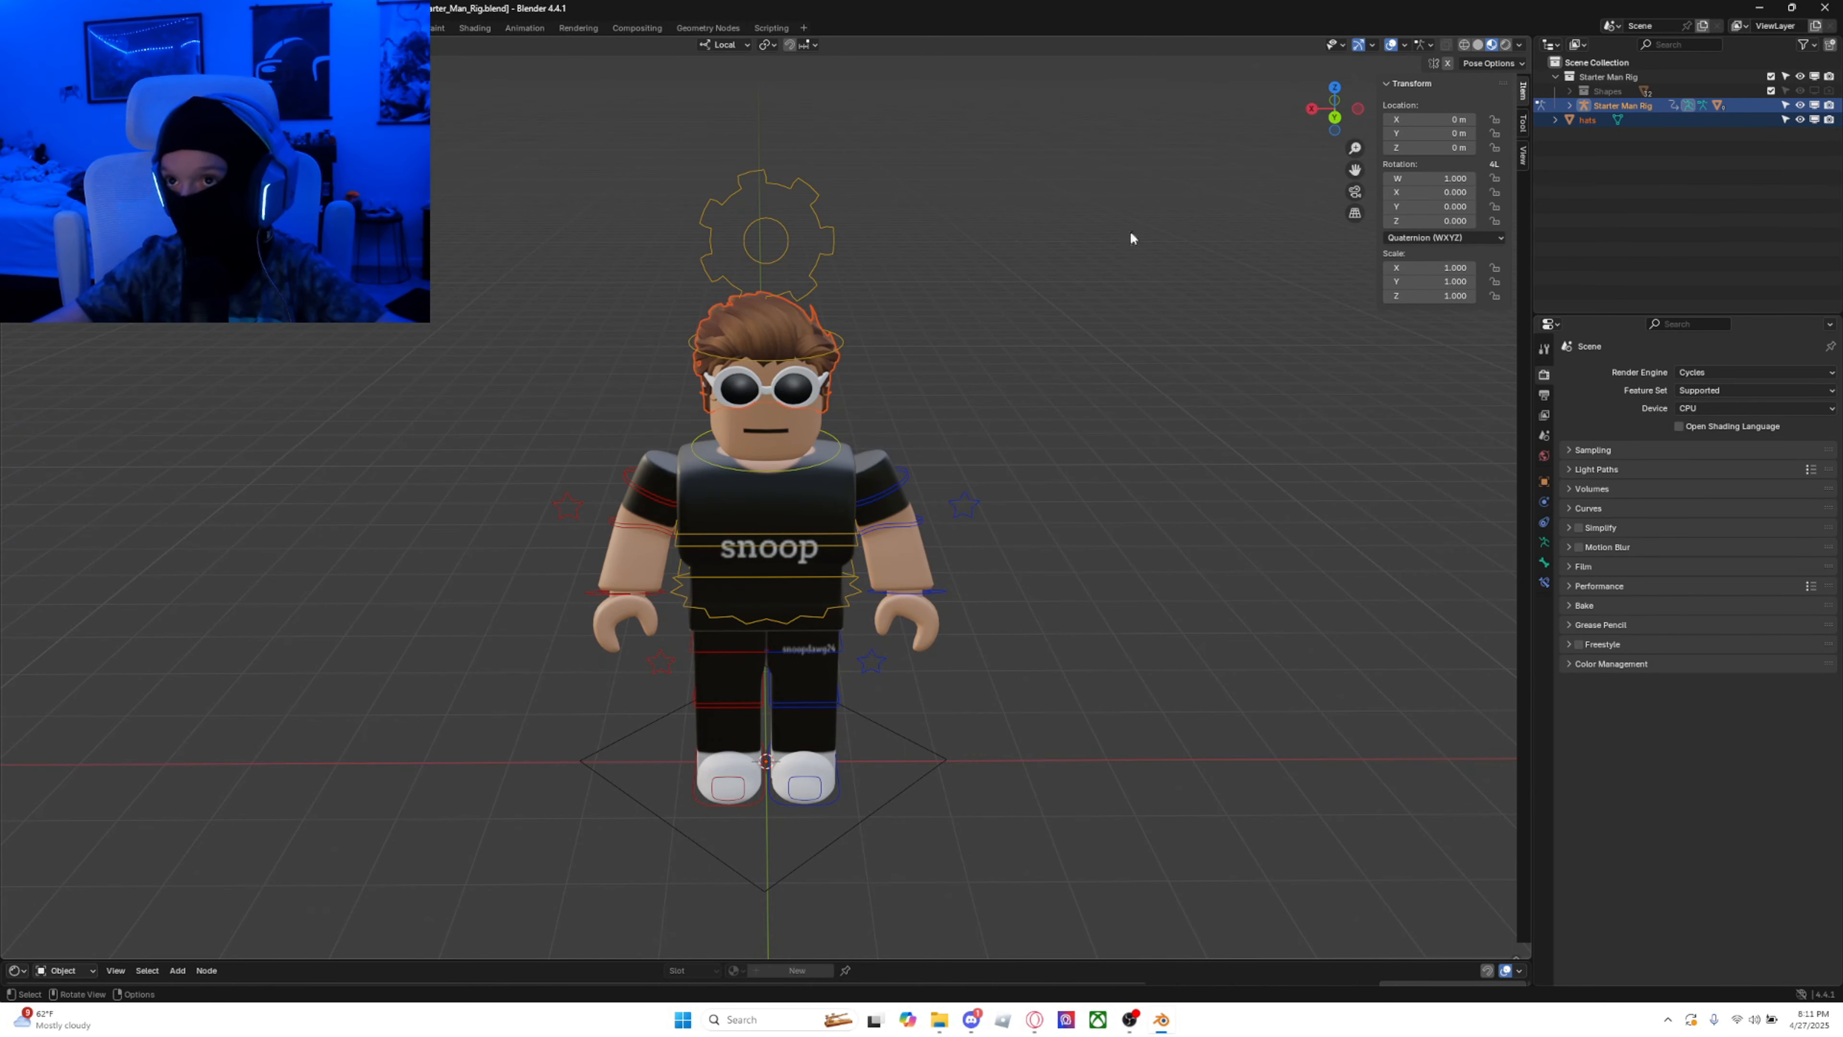
Step: Return to Object Mode, clear the selection, and put only the Starter Man Rig back into Pose Mode
key(ctrl+Tab)
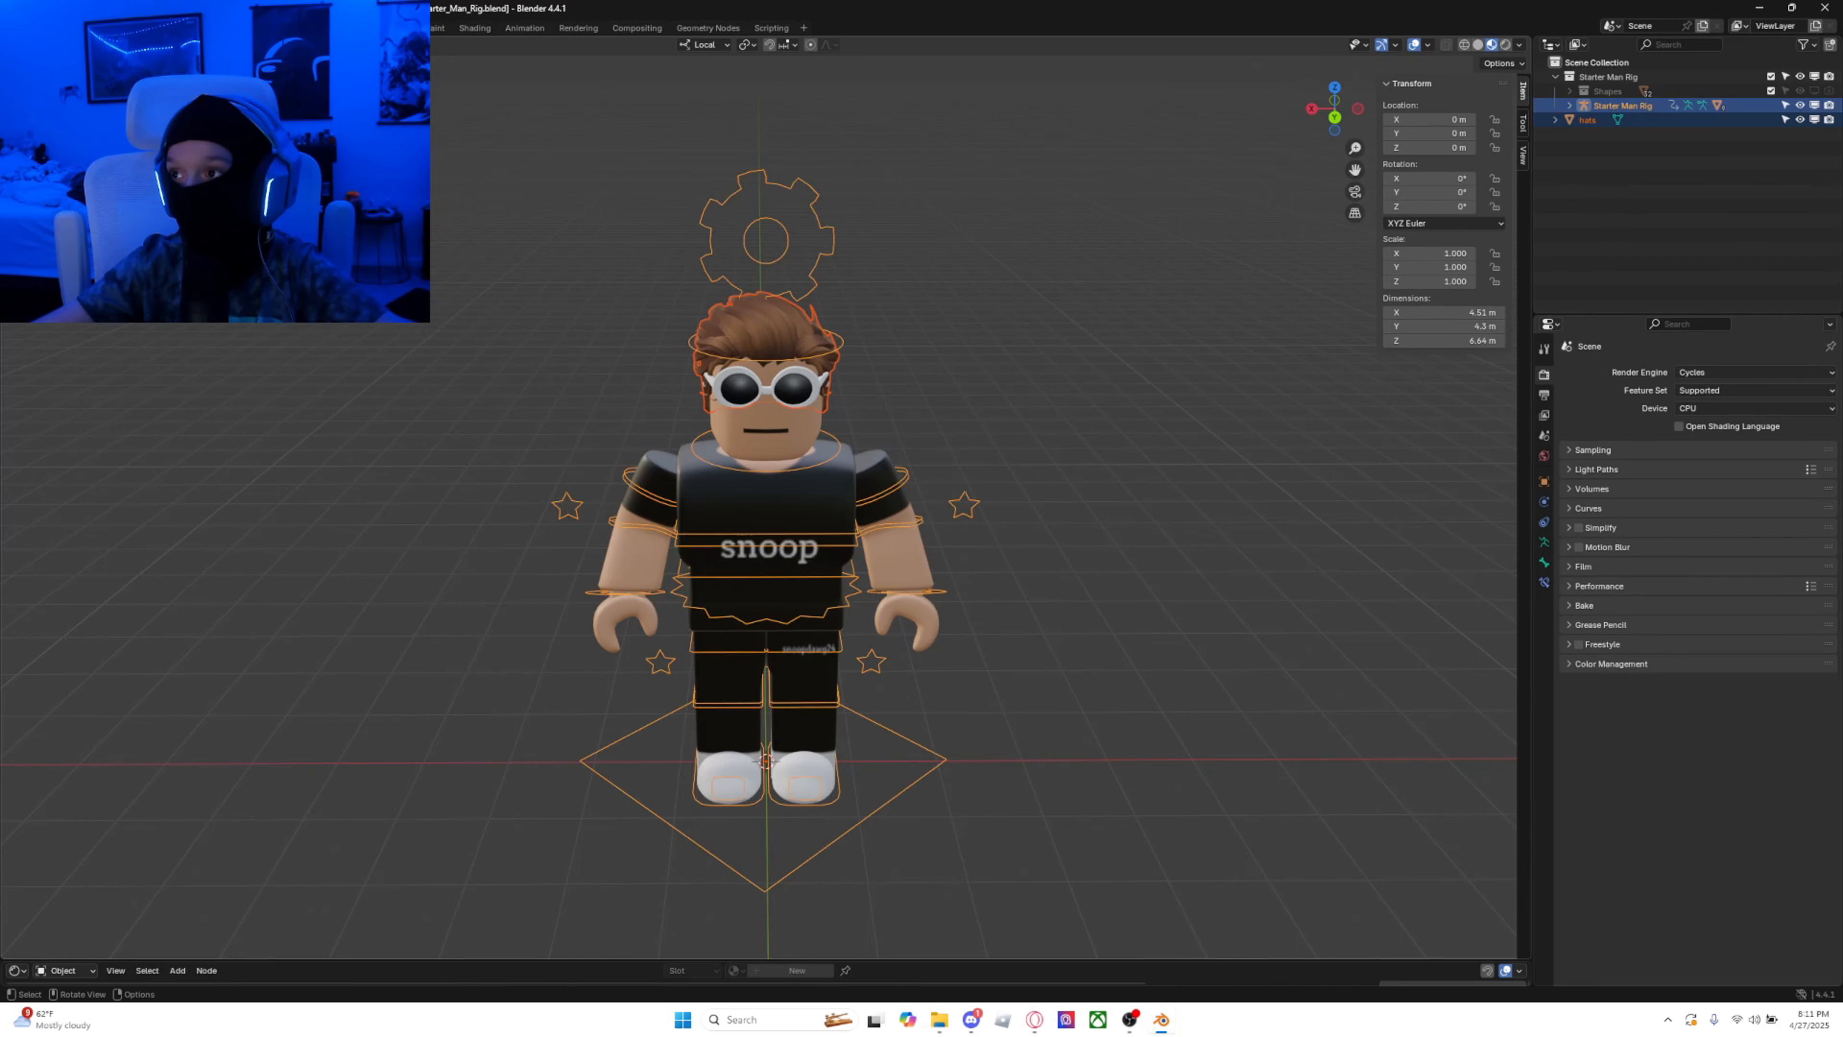
click(1047, 348)
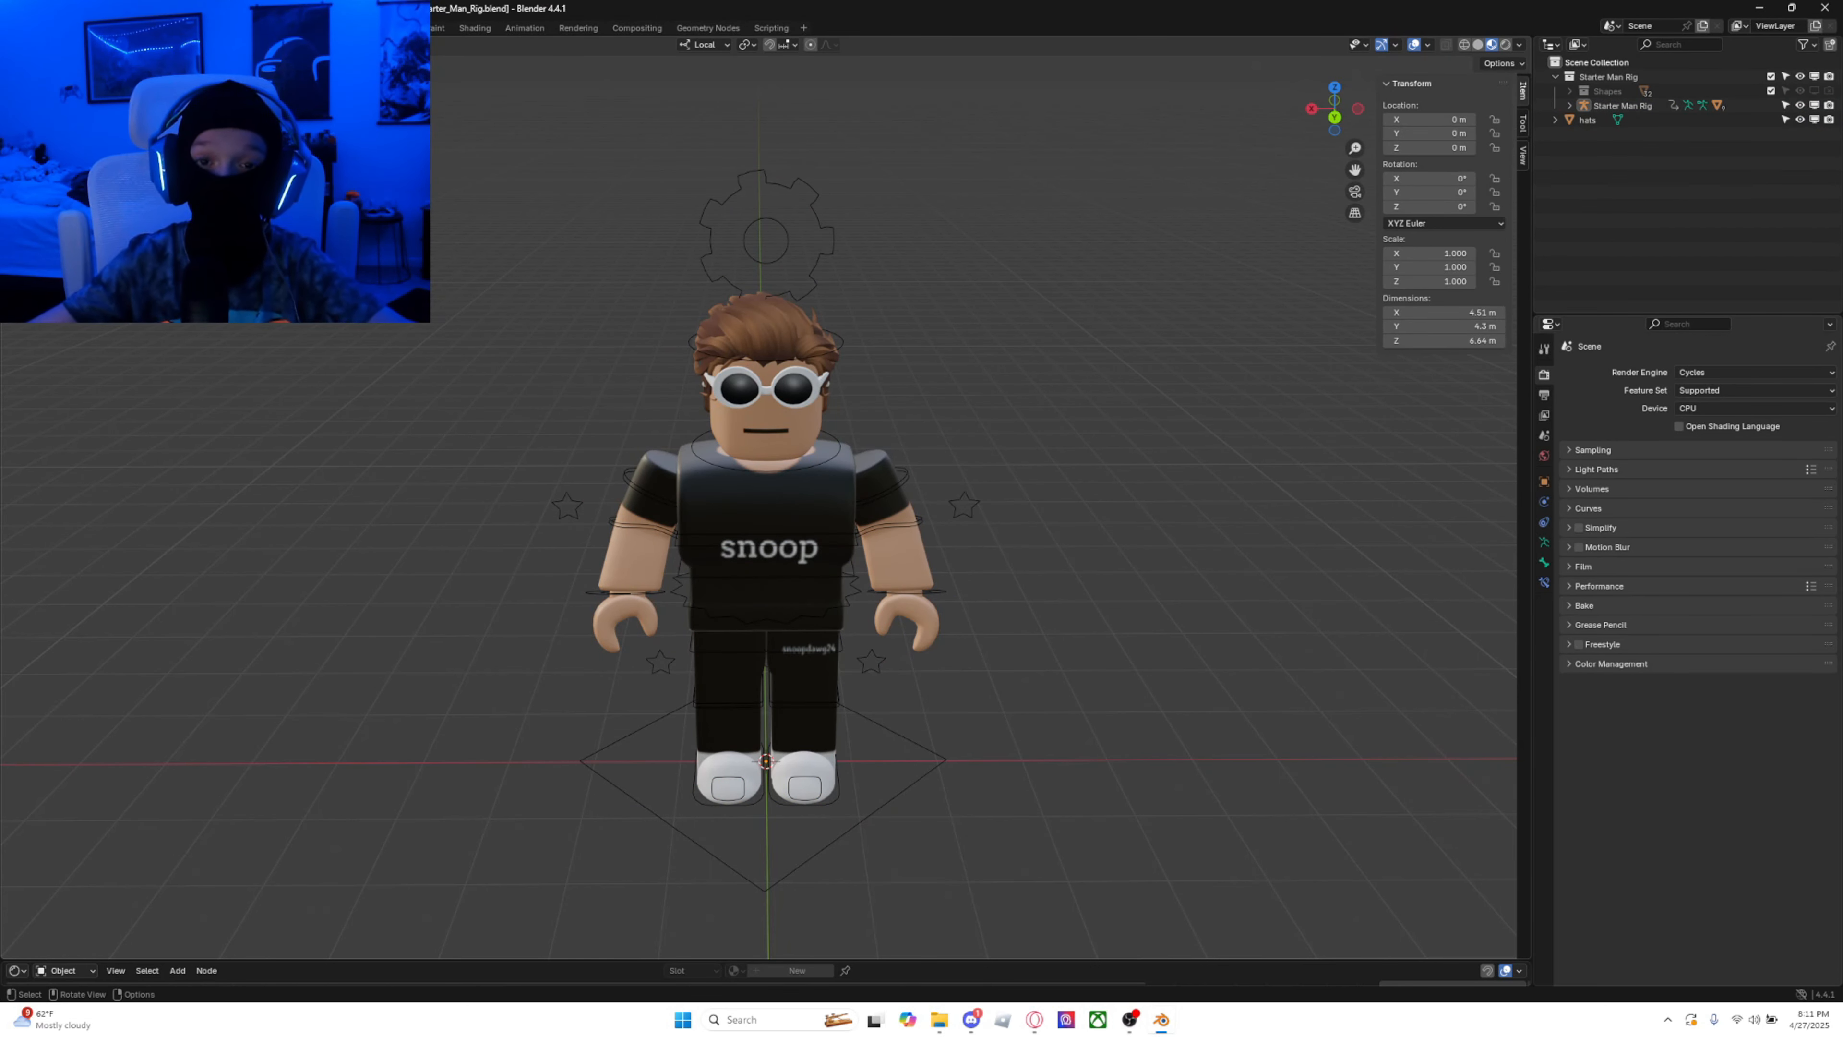
click(703, 222)
key(ctrl+Tab)
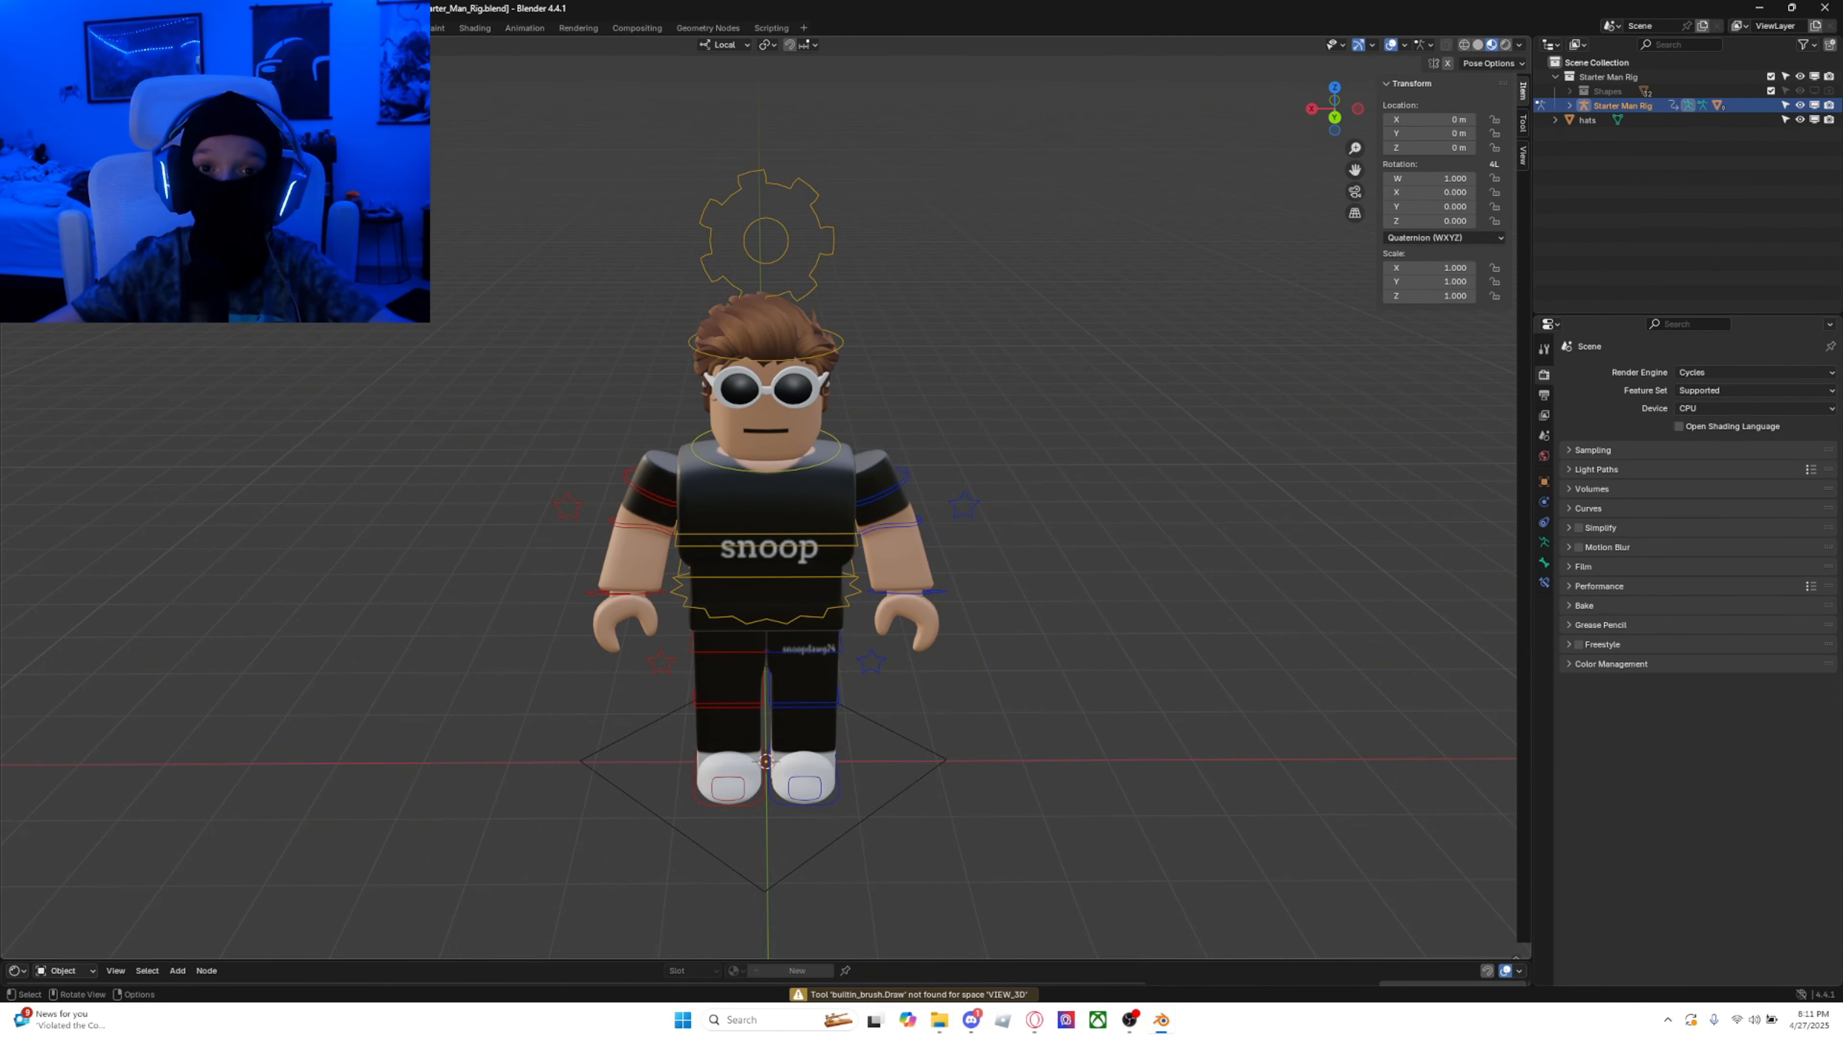
Step: Raise the right arm by rotating its upper arm bone, including about -62.4° around the local Z axis
middle_drag(479, 342, 510, 361)
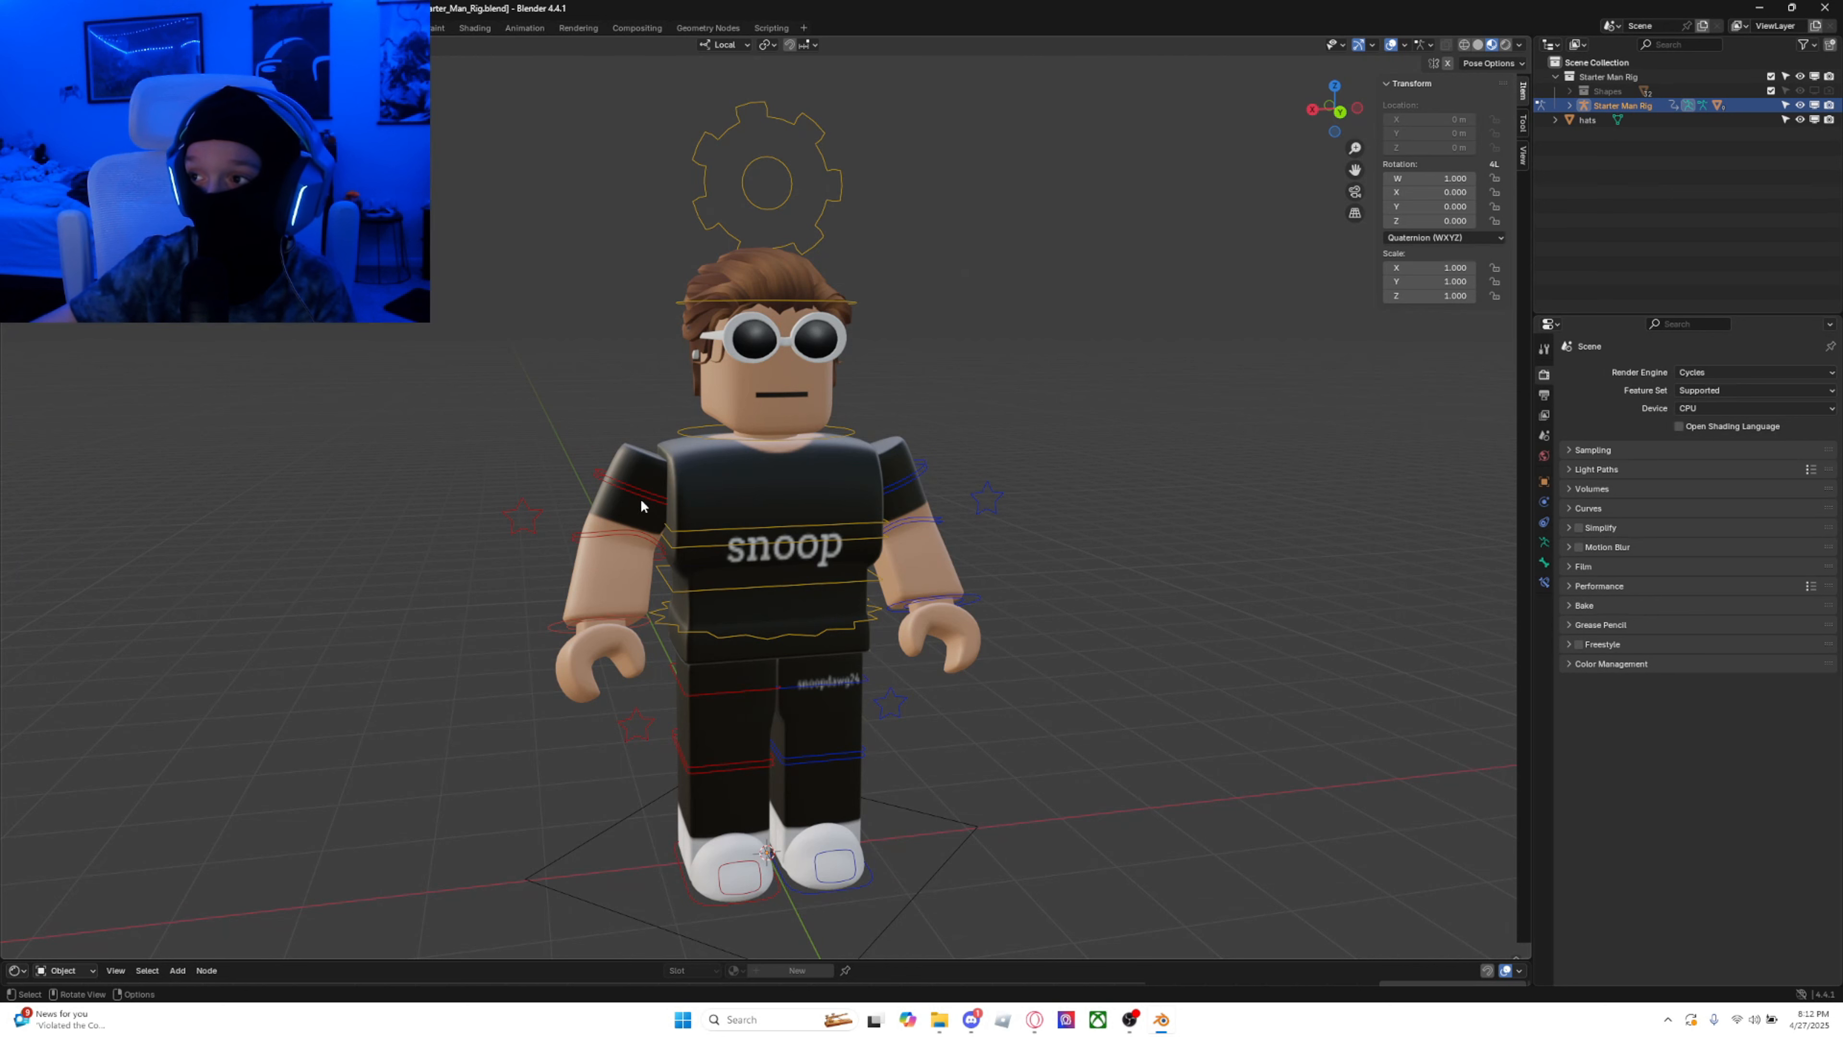
click(622, 469)
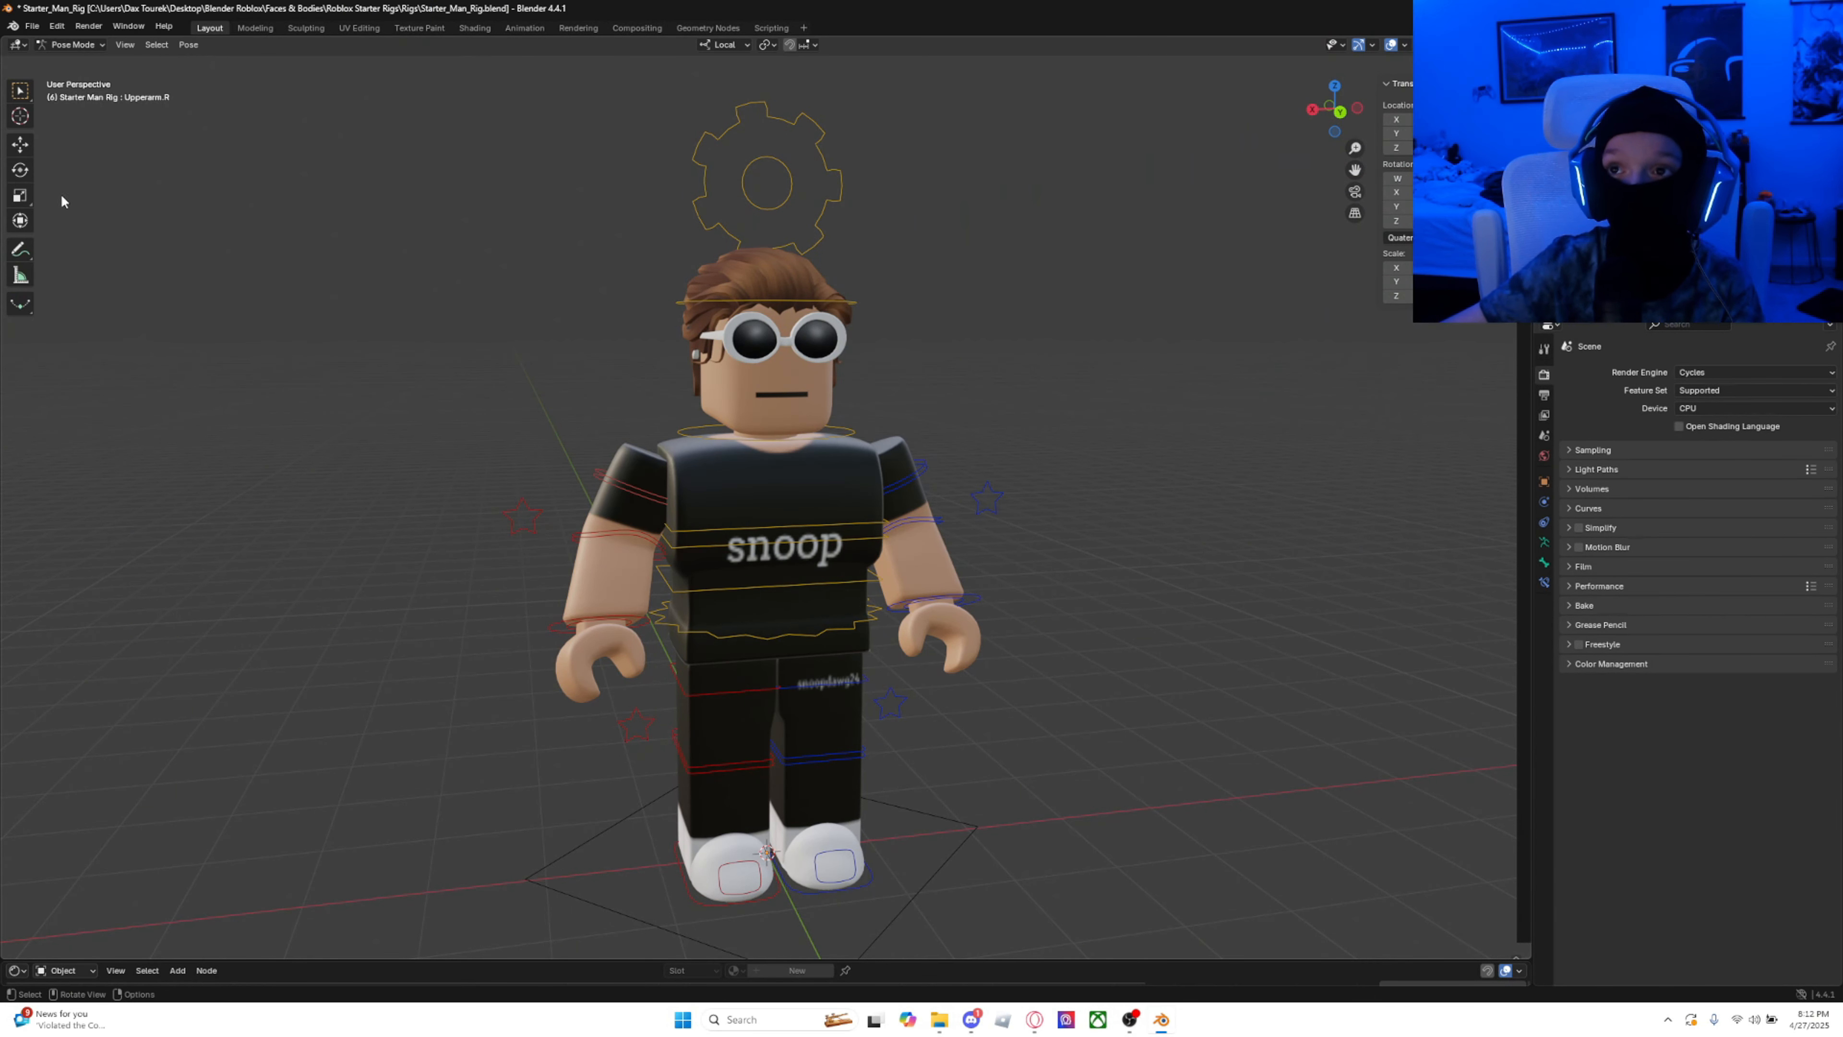
click(20, 172)
middle_drag(647, 444, 700, 512)
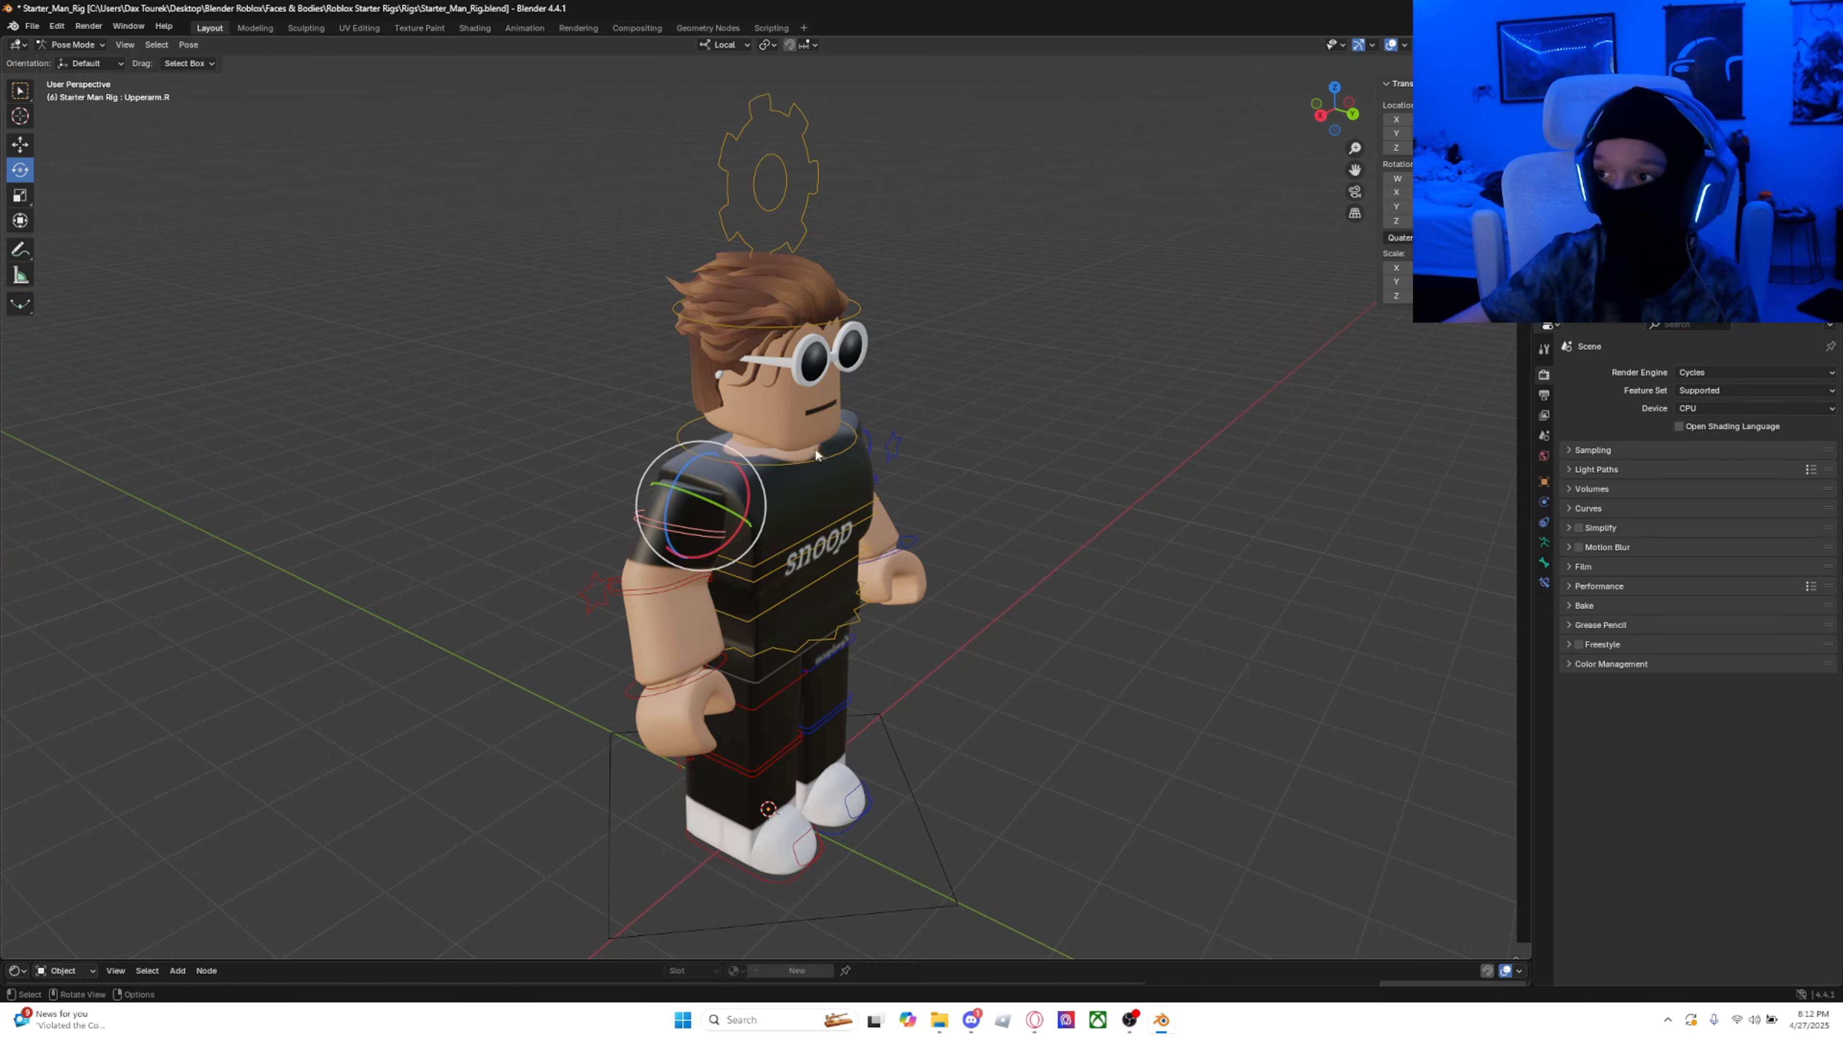
middle_drag(817, 455, 763, 421)
drag(677, 501, 581, 399)
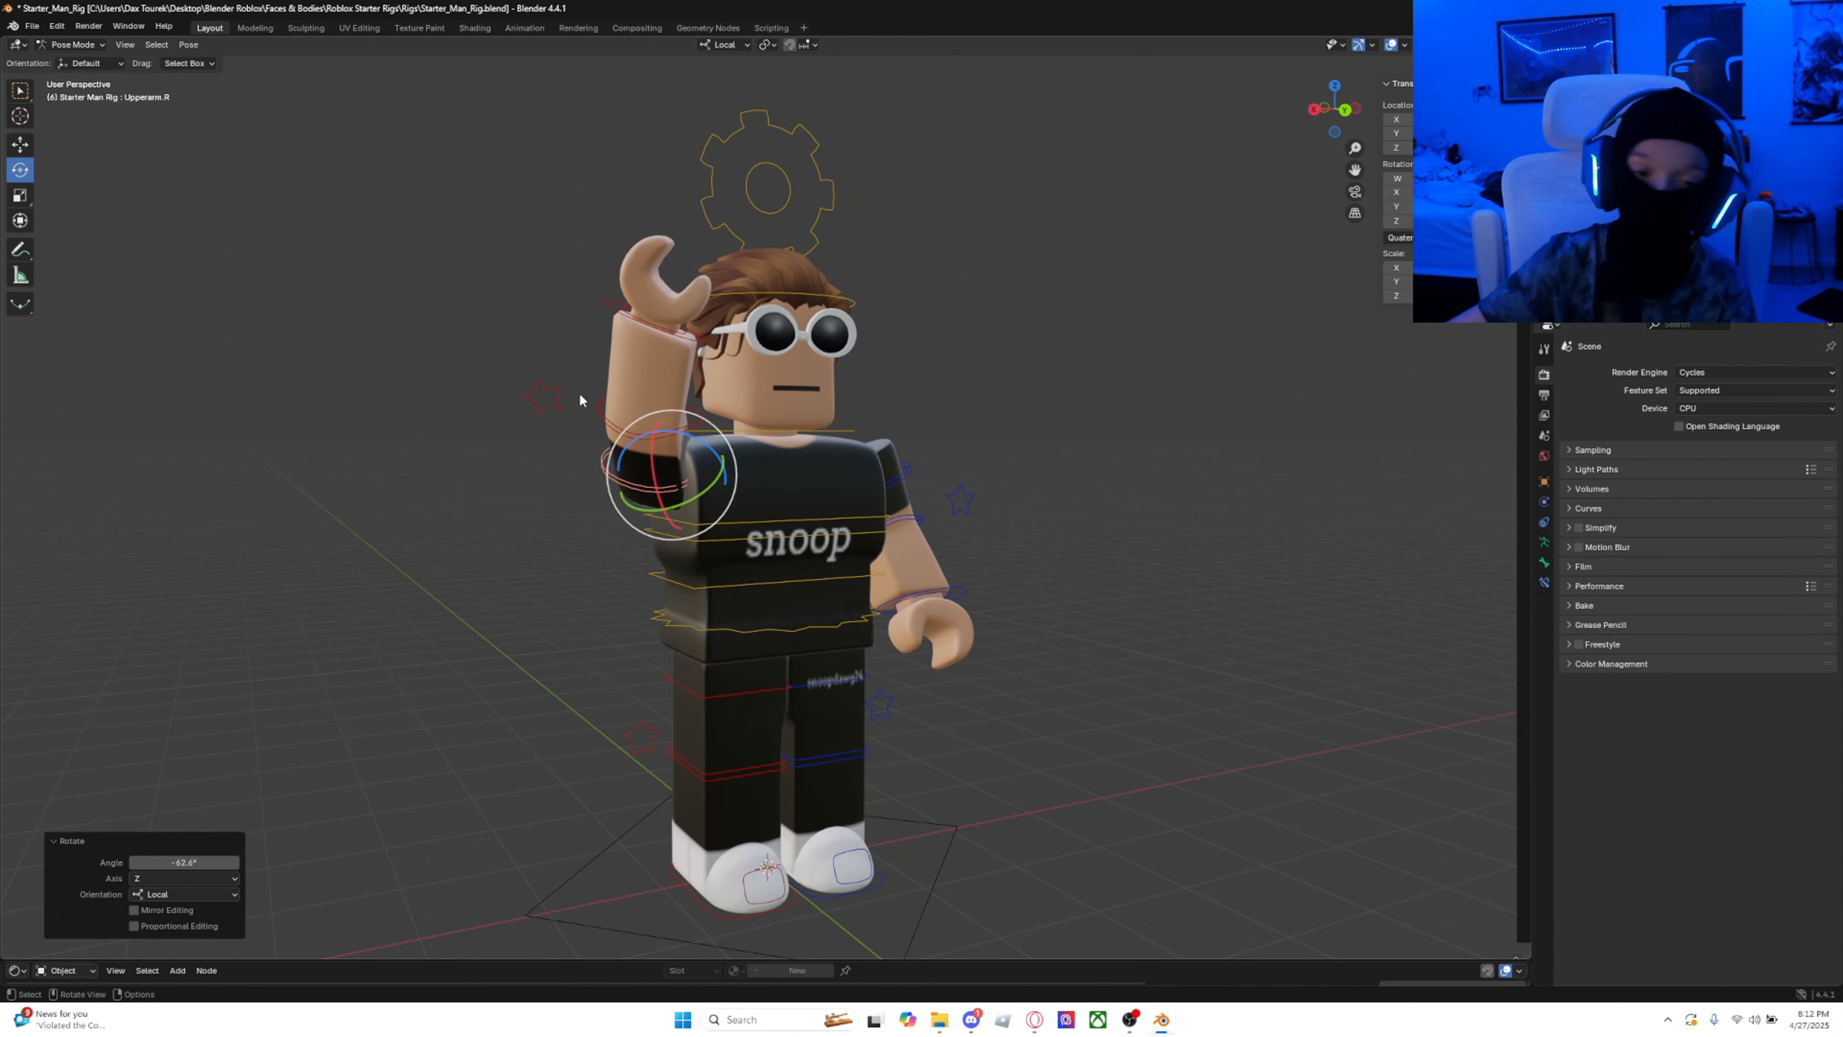
Step: Rotate the right hand and lower arm bones to shape the raised arm into a wave
middle_drag(581, 398, 682, 387)
click(702, 324)
middle_drag(702, 324, 678, 359)
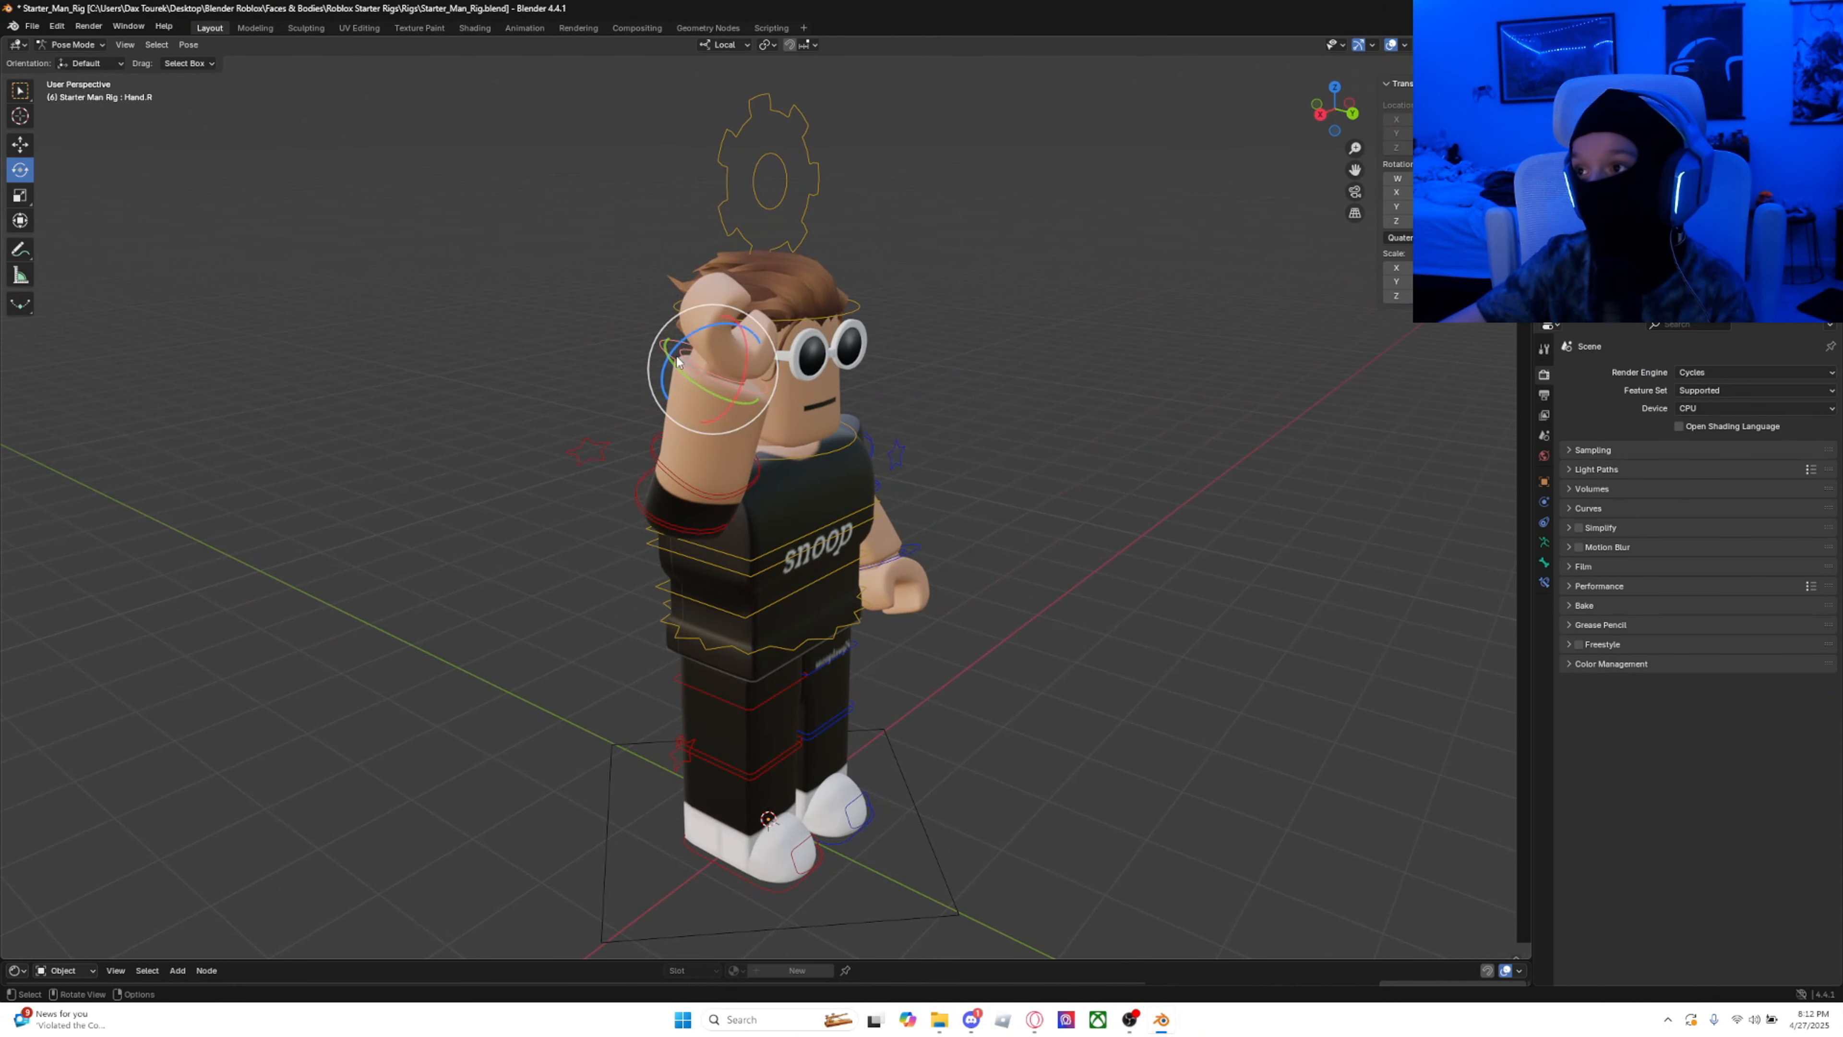
drag(711, 394, 671, 371)
middle_drag(566, 394, 436, 345)
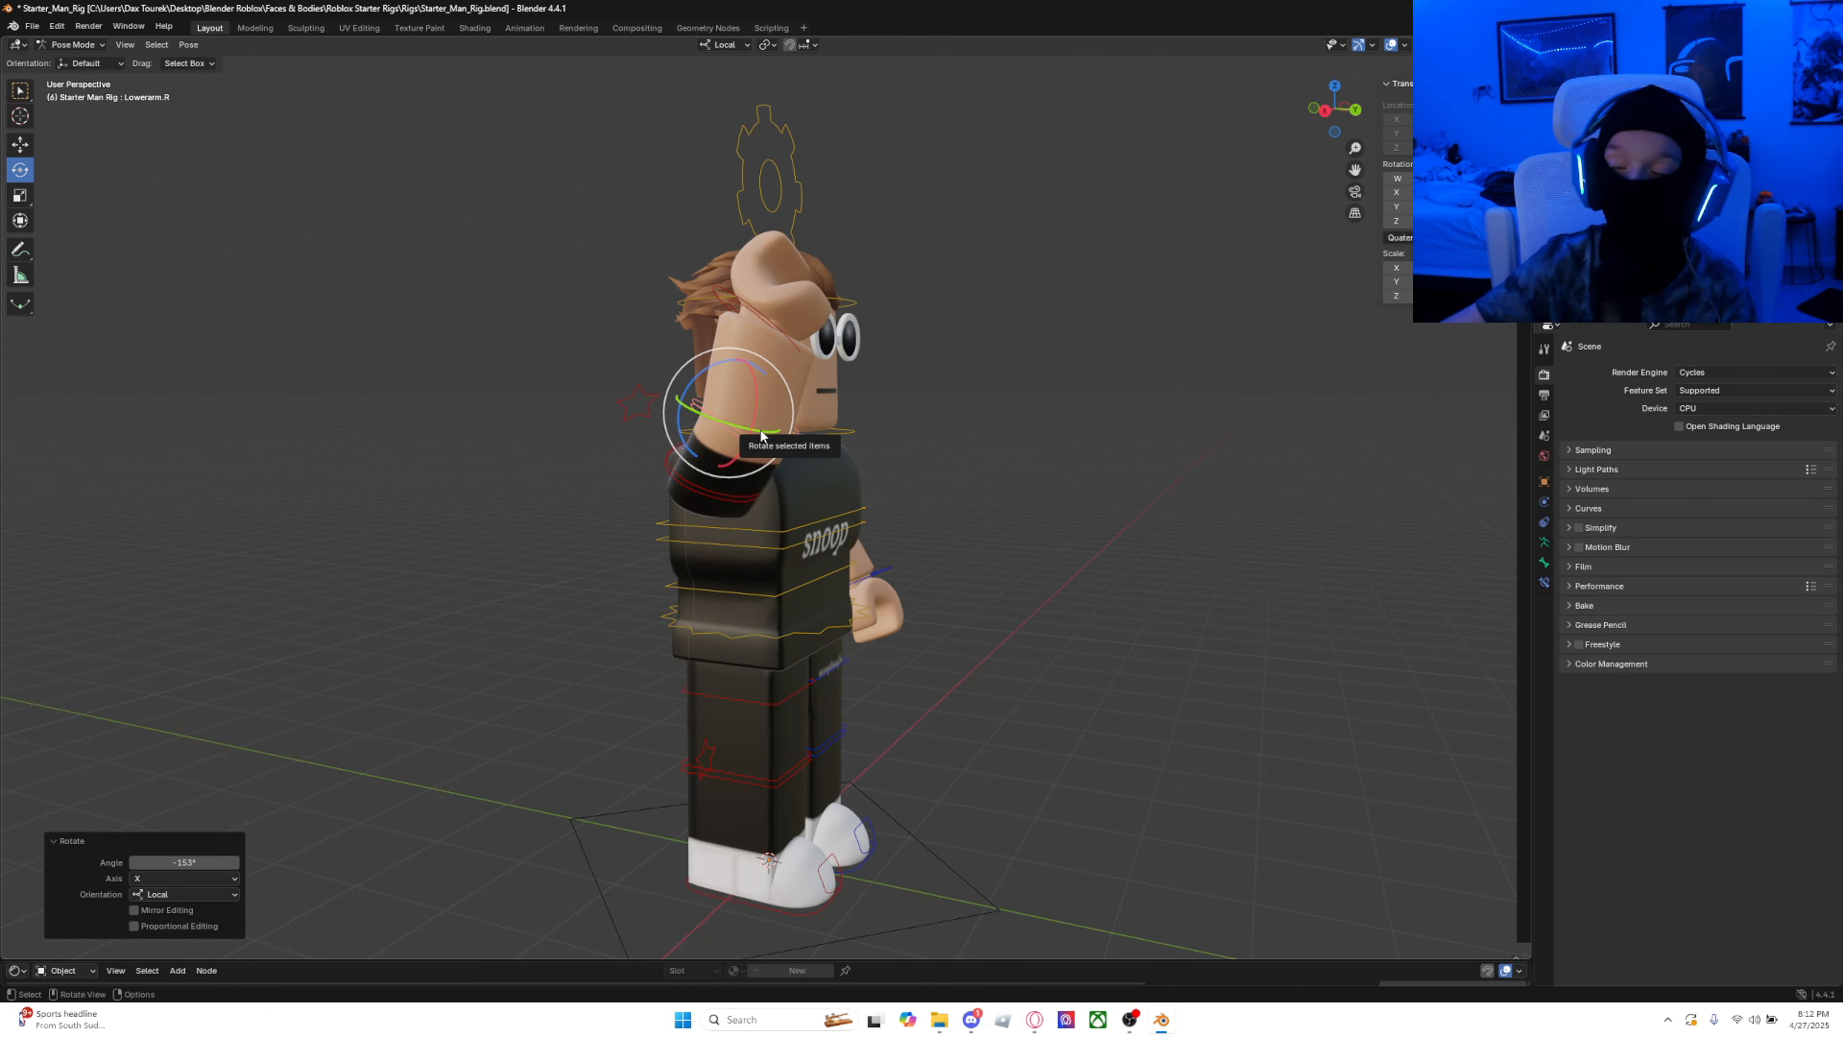
drag(761, 436, 758, 431)
drag(690, 381, 727, 319)
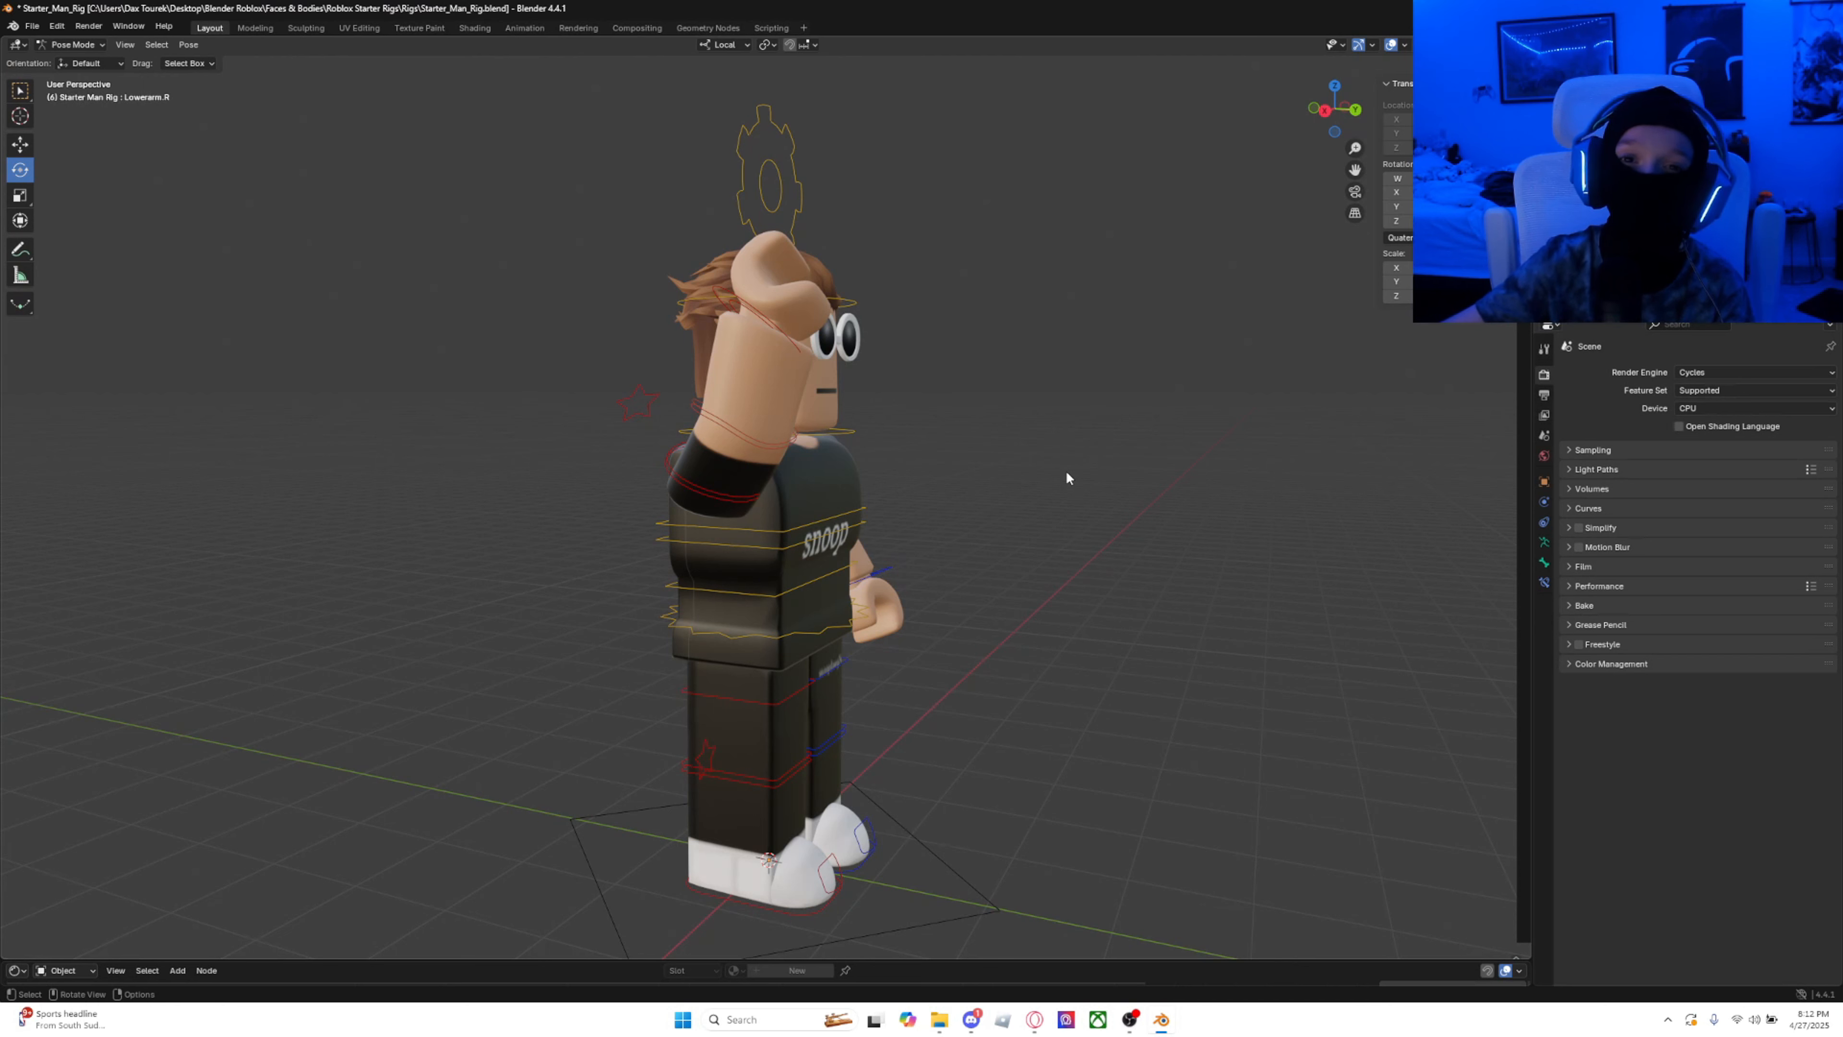
Step: Rotate the head bone to tilt the head slightly away from the raised arm
middle_drag(1066, 477, 943, 476)
click(784, 382)
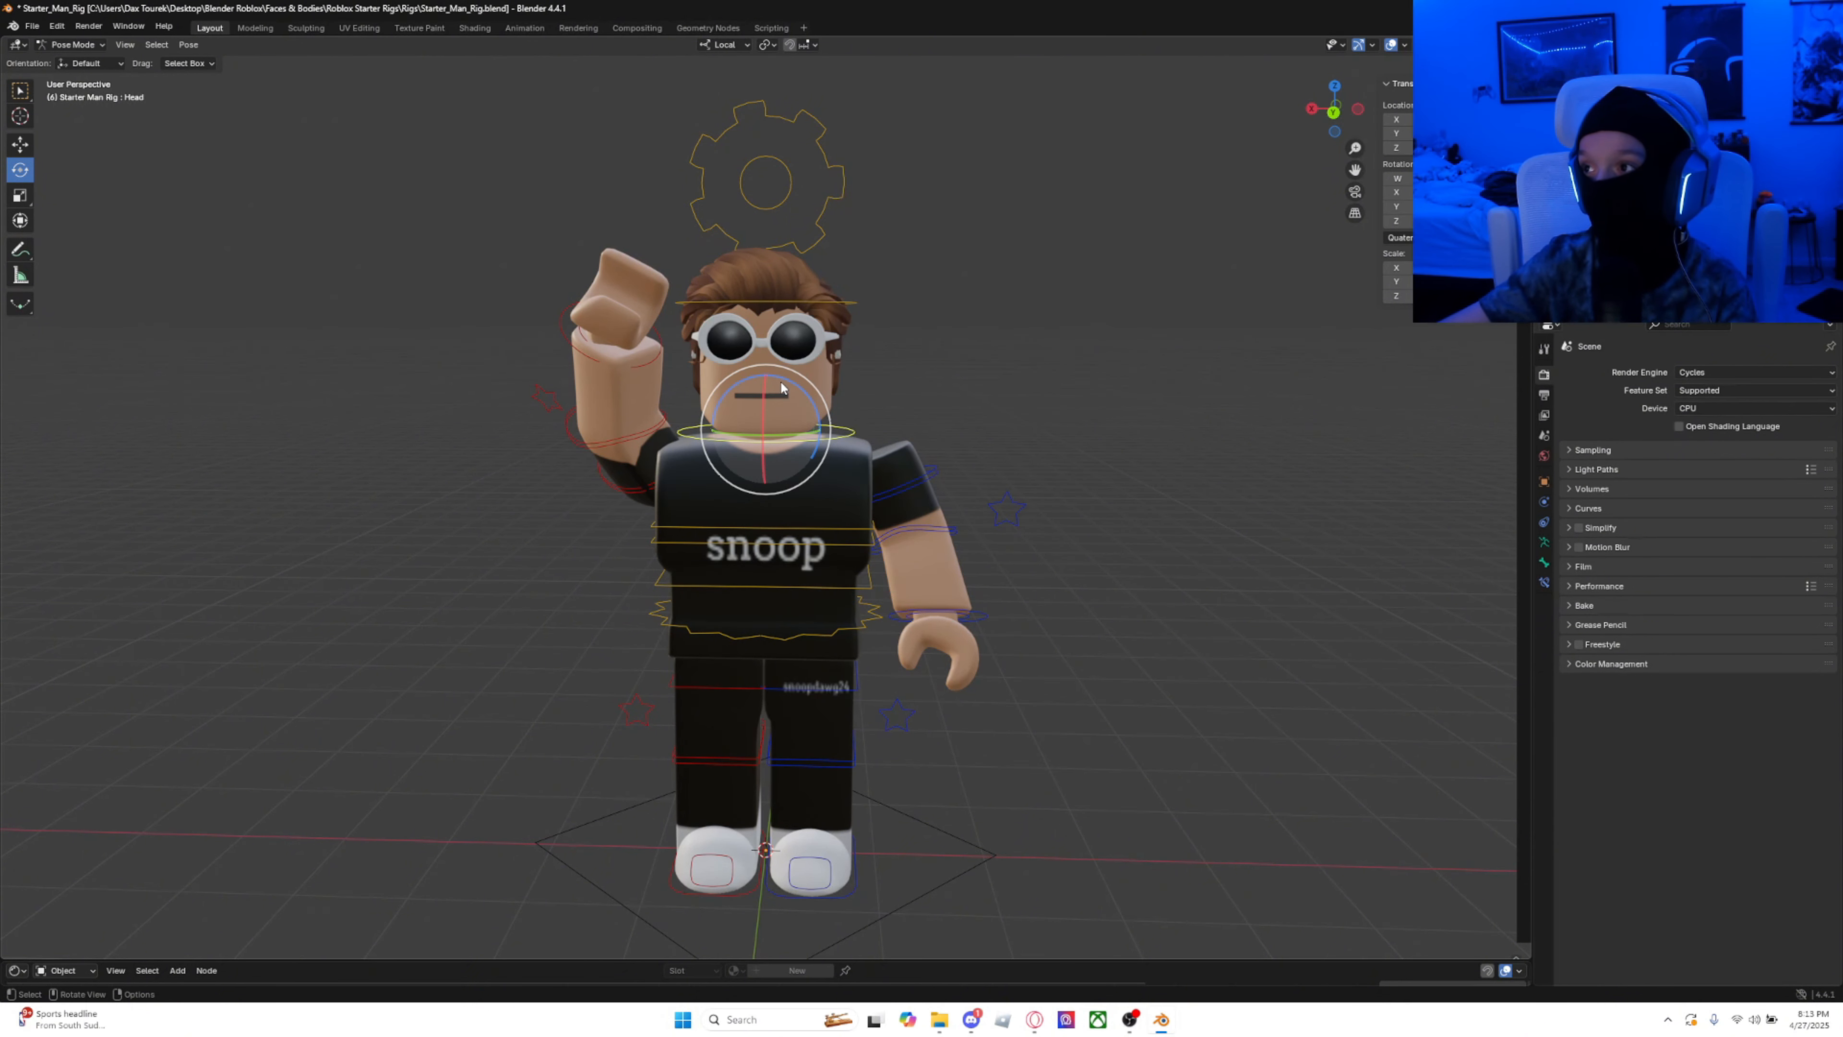
drag(779, 385, 797, 389)
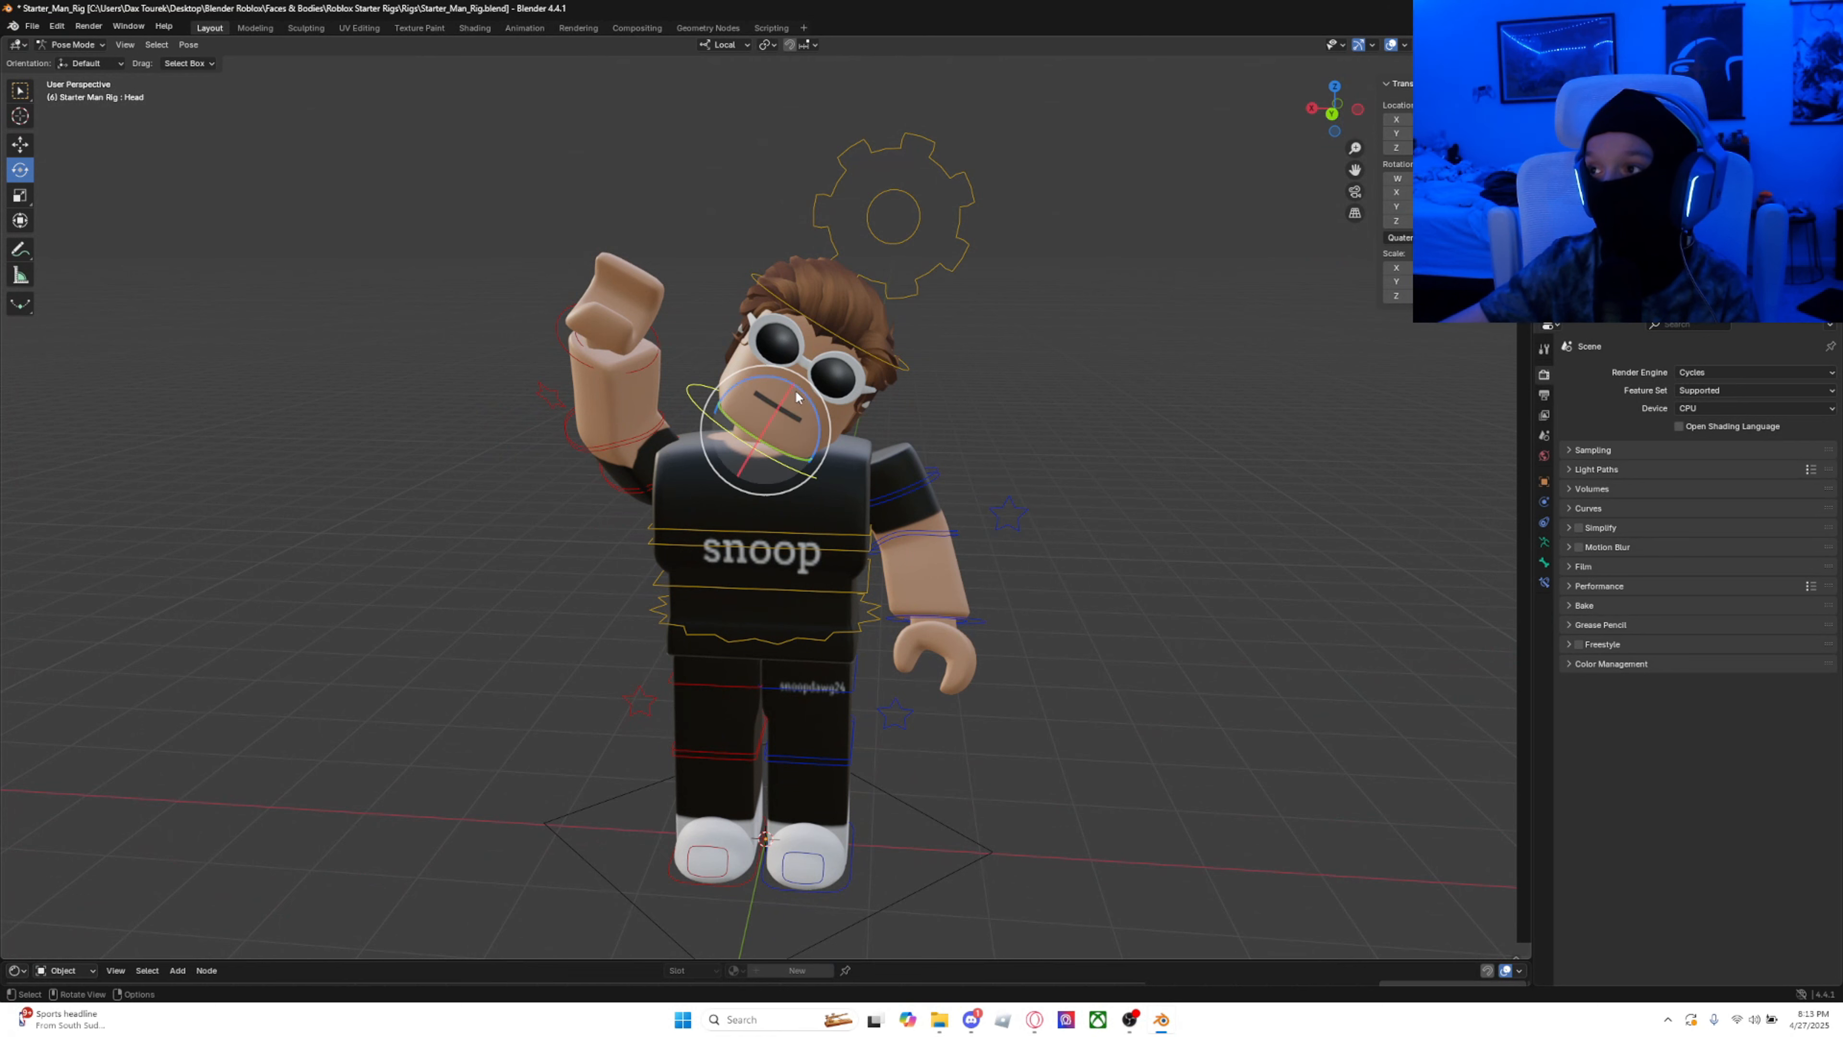
key(r)
key(r)
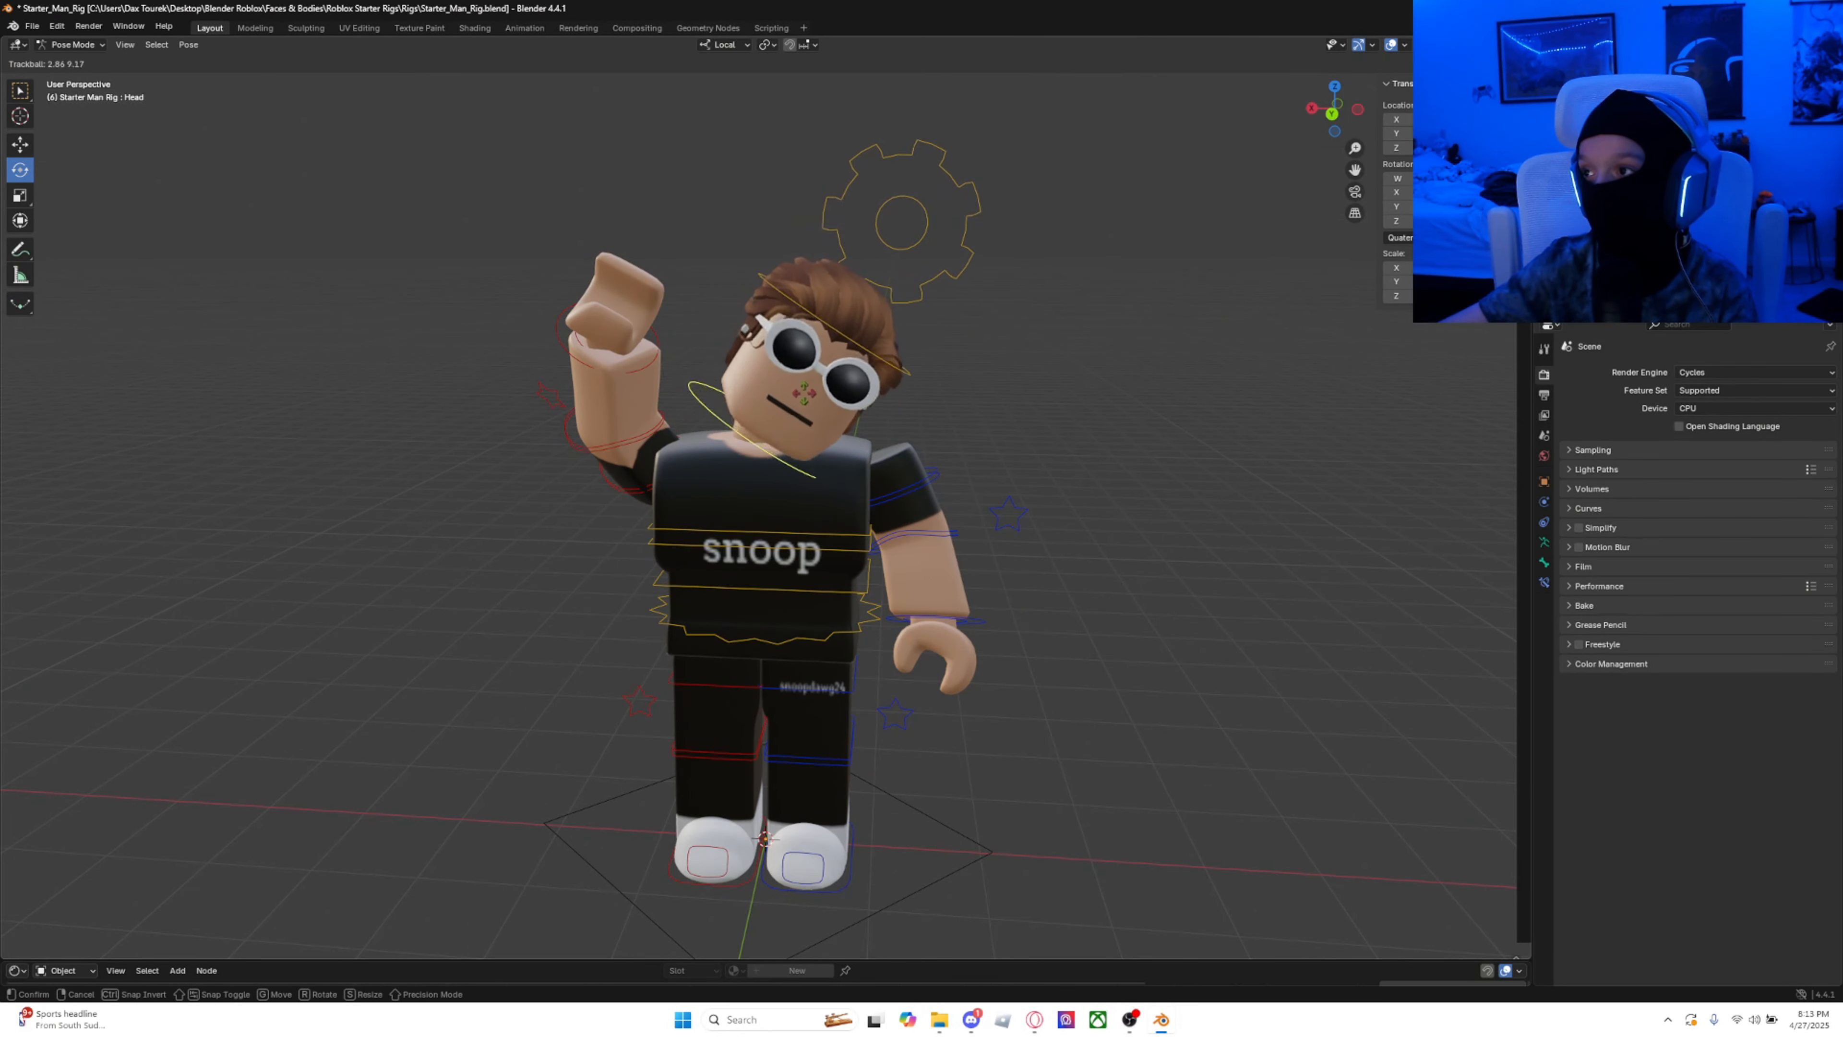
key(r)
key(z)
drag(753, 379, 740, 381)
click(1003, 327)
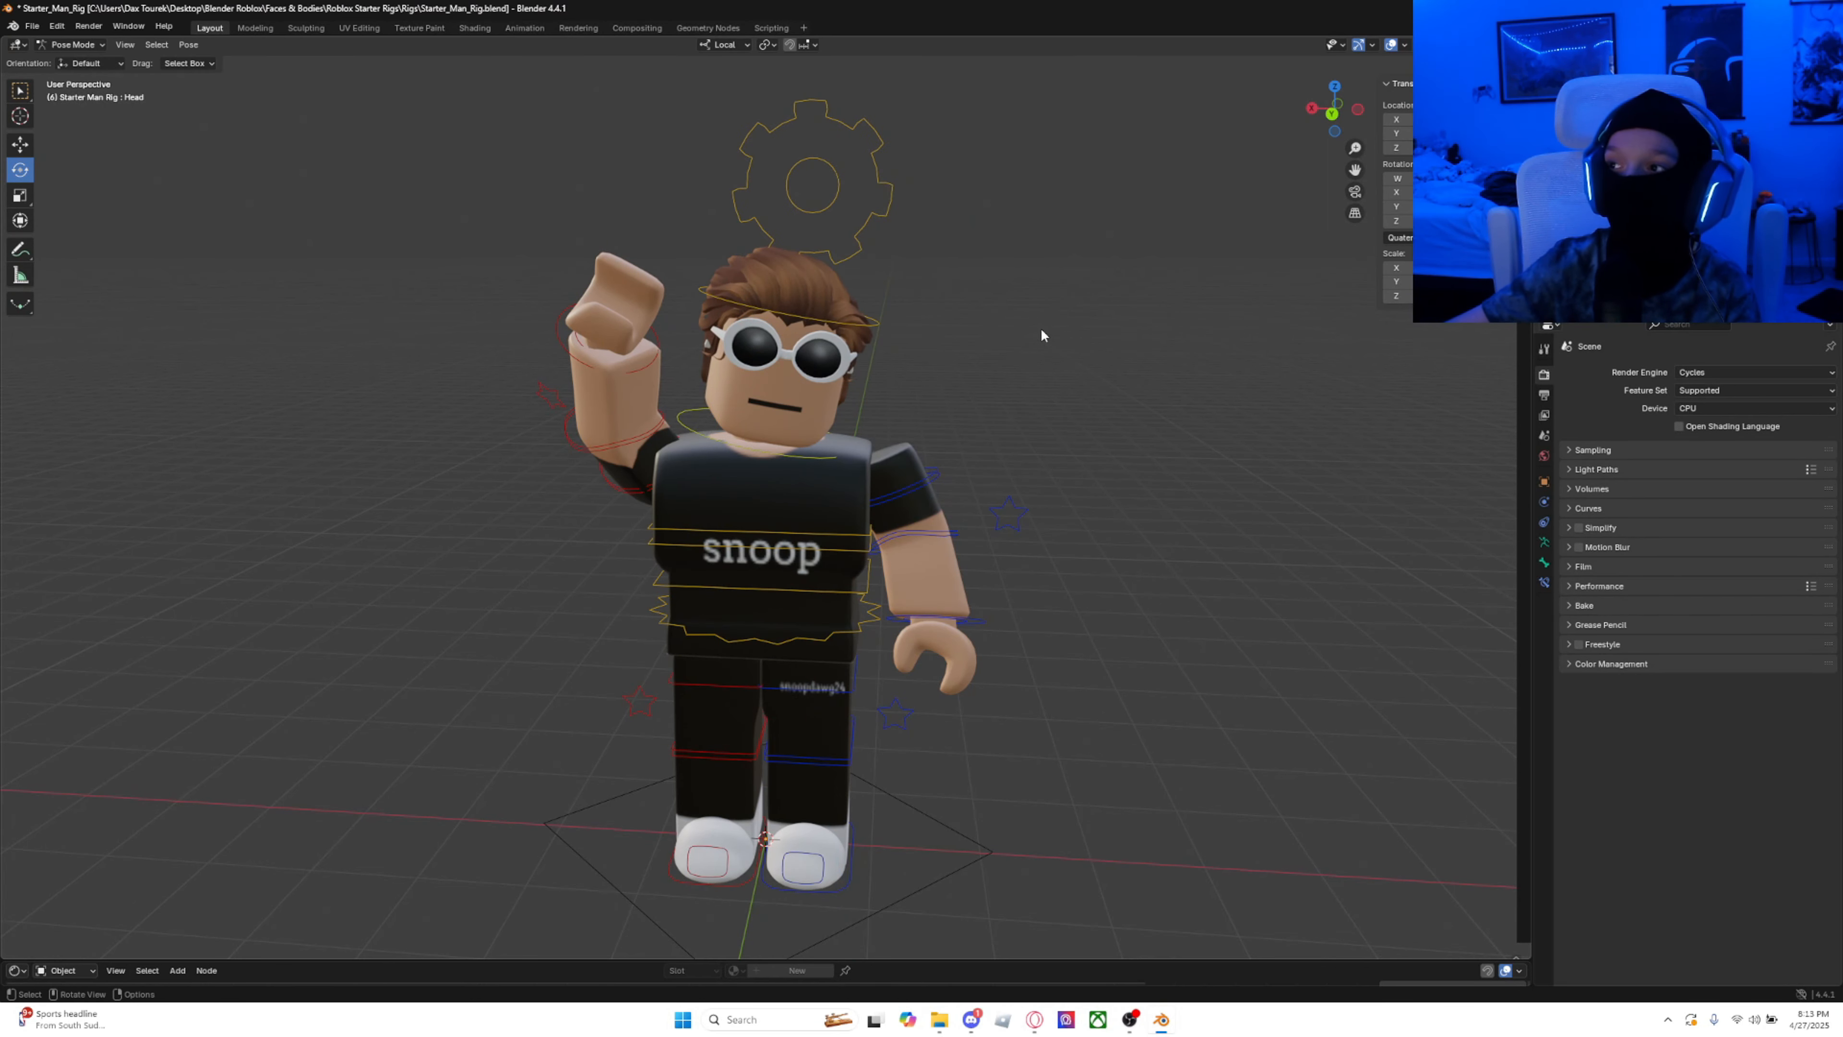
Step: Swing the left leg forward by rotating its upper leg bone
middle_drag(1041, 330, 1053, 315)
click(825, 689)
drag(814, 646, 755, 636)
mouse_move(754, 636)
middle_down()
mouse_move(576, 556)
mouse_move(588, 585)
mouse_move(768, 602)
mouse_move(770, 631)
middle_up()
Step: Swing the right leg backward by rotating its upper leg bone about -24.4° around the local X axis
click(771, 698)
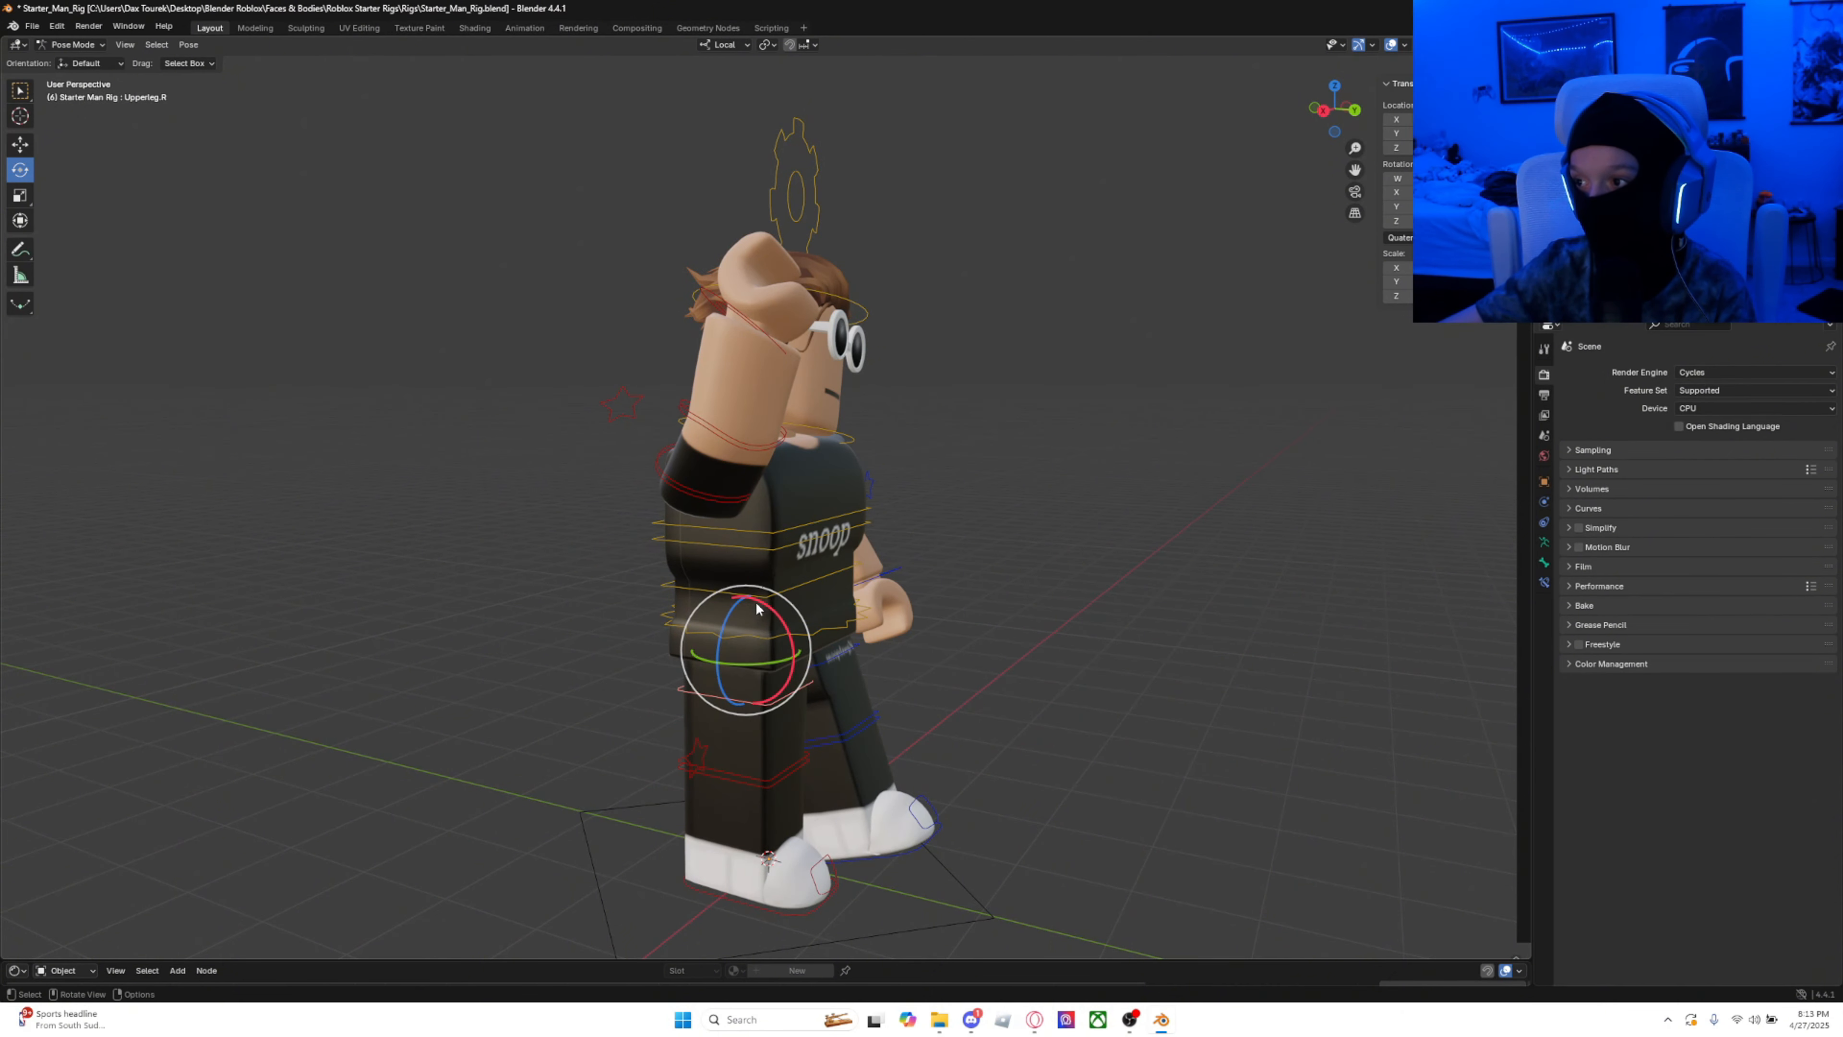
drag(756, 608, 778, 614)
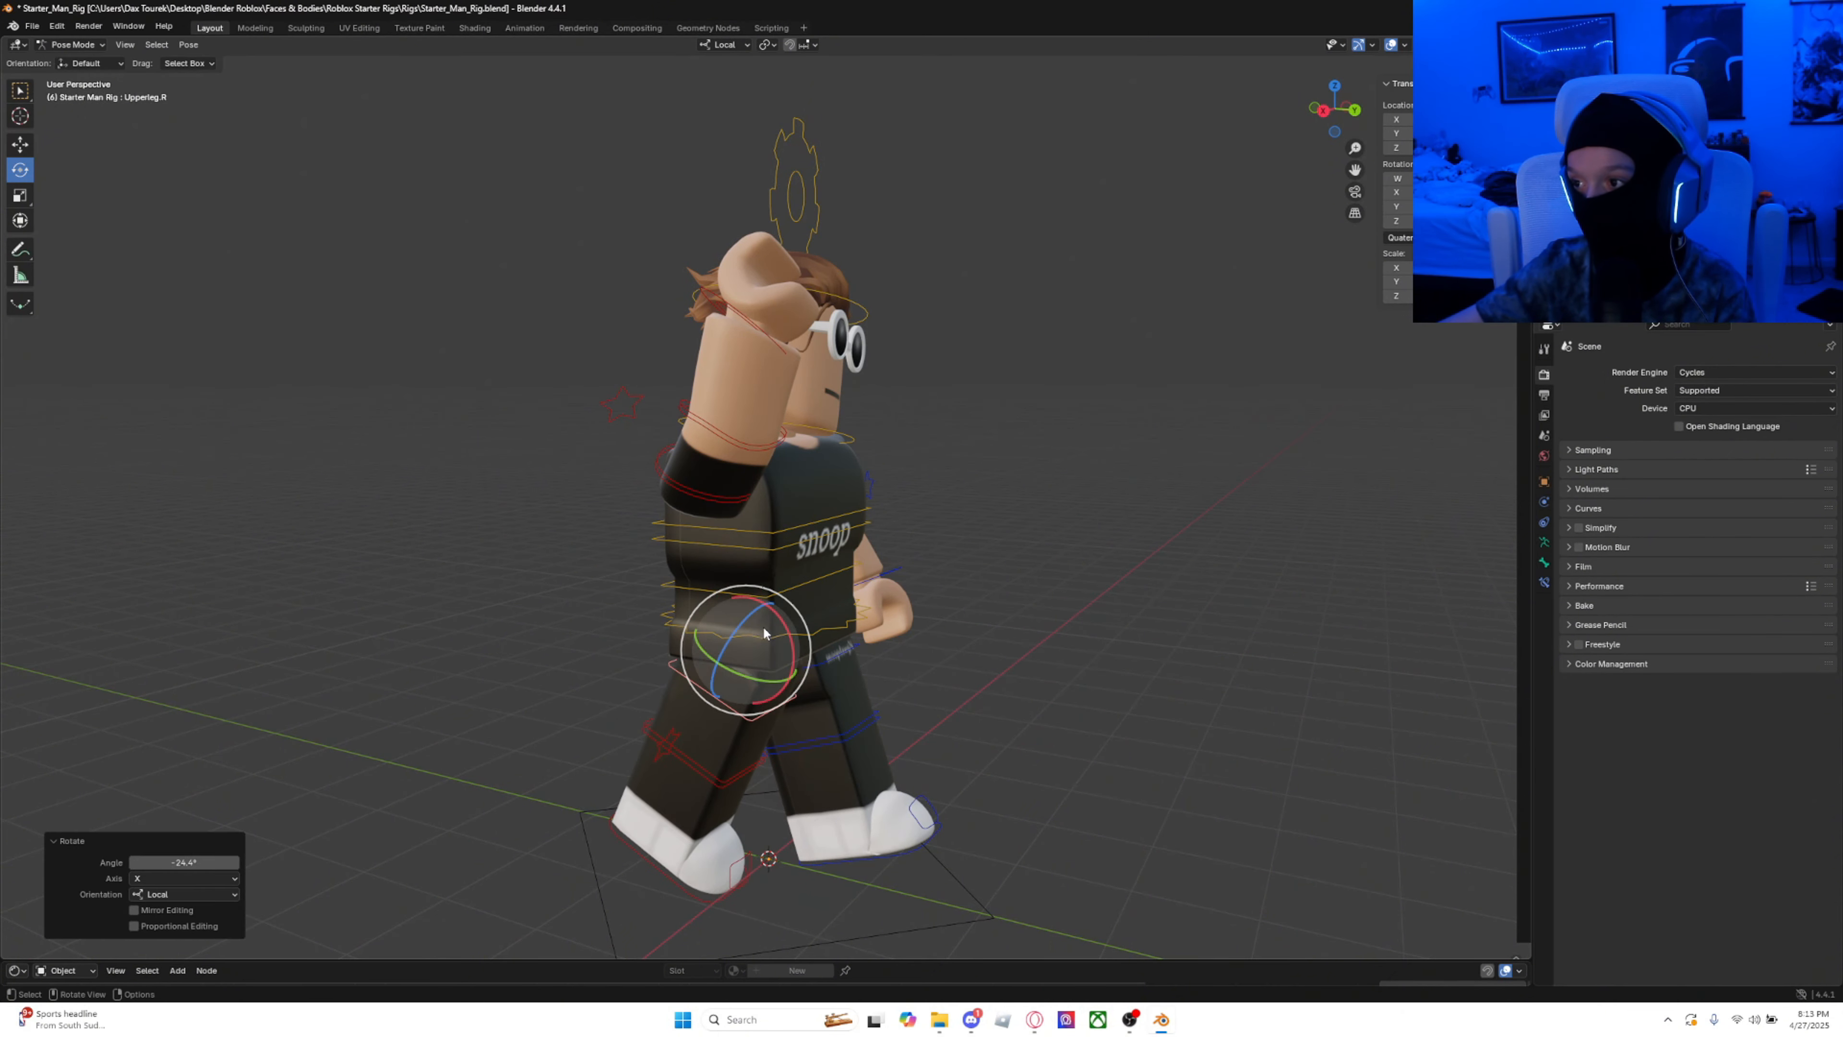
middle_drag(958, 636, 835, 639)
click(1090, 476)
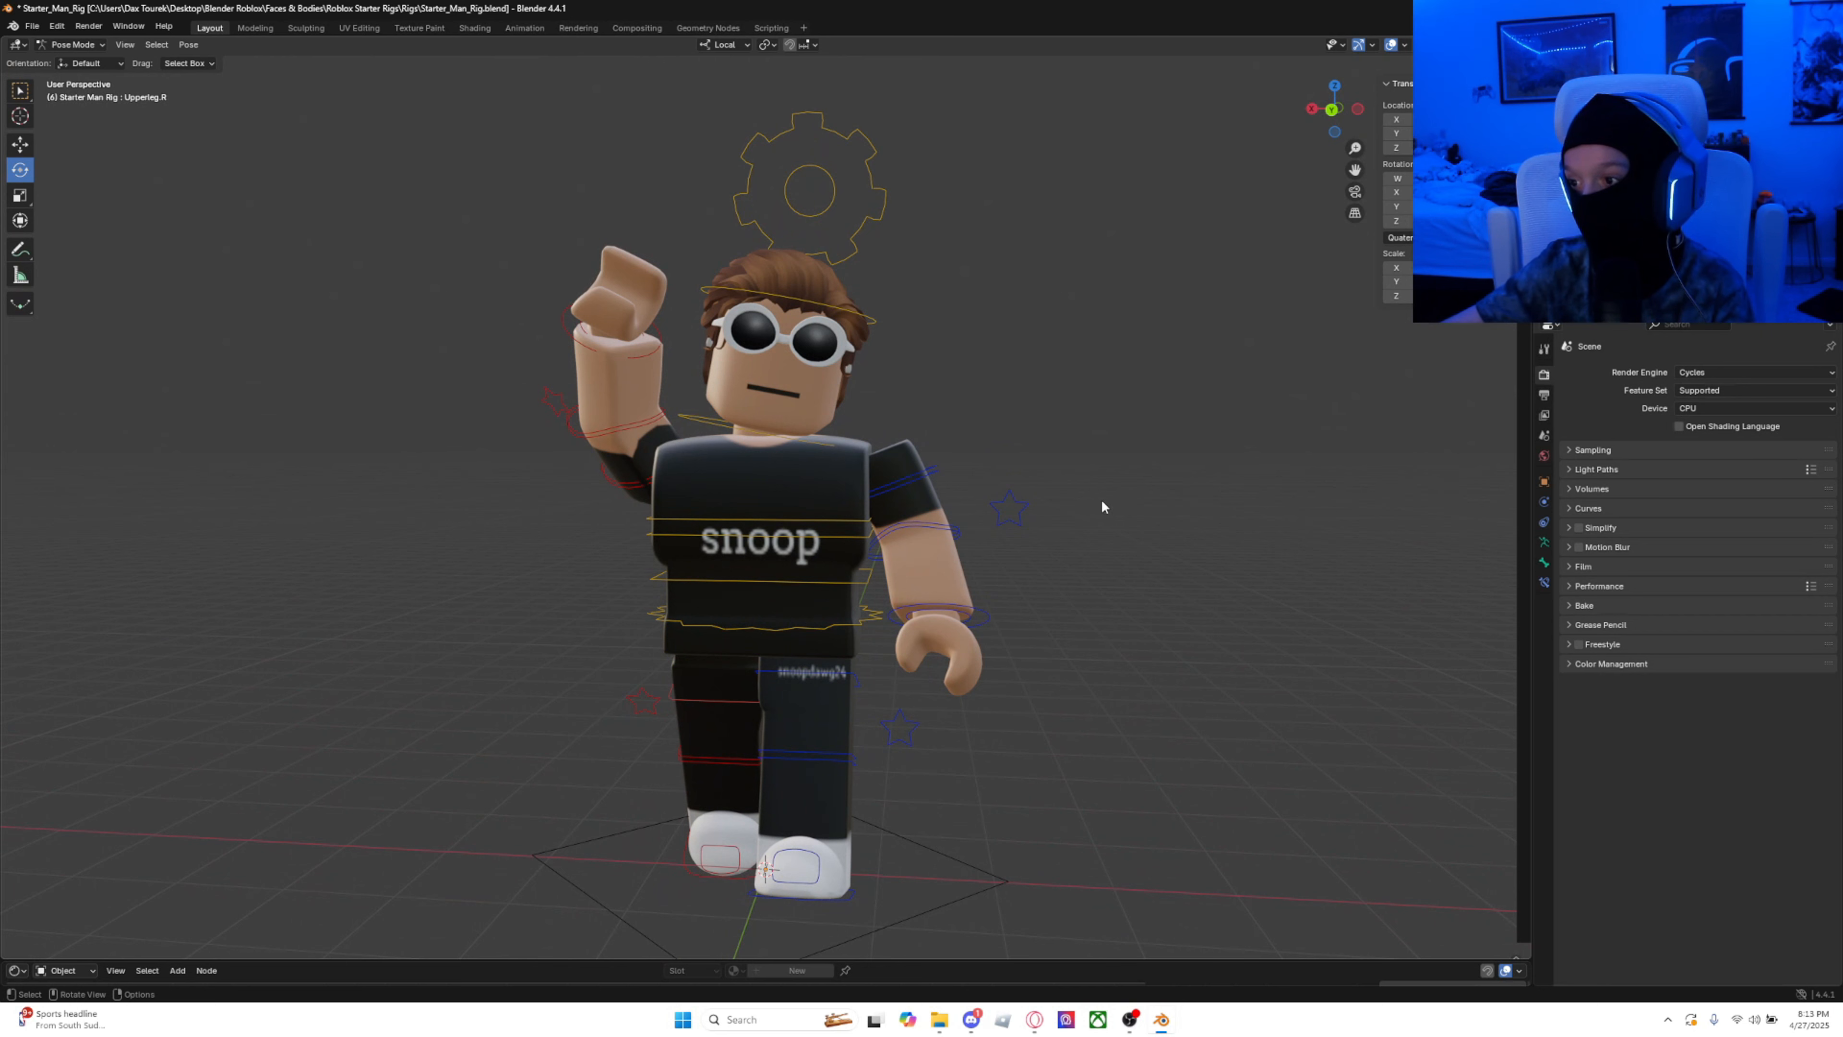
middle_drag(375, 545, 404, 543)
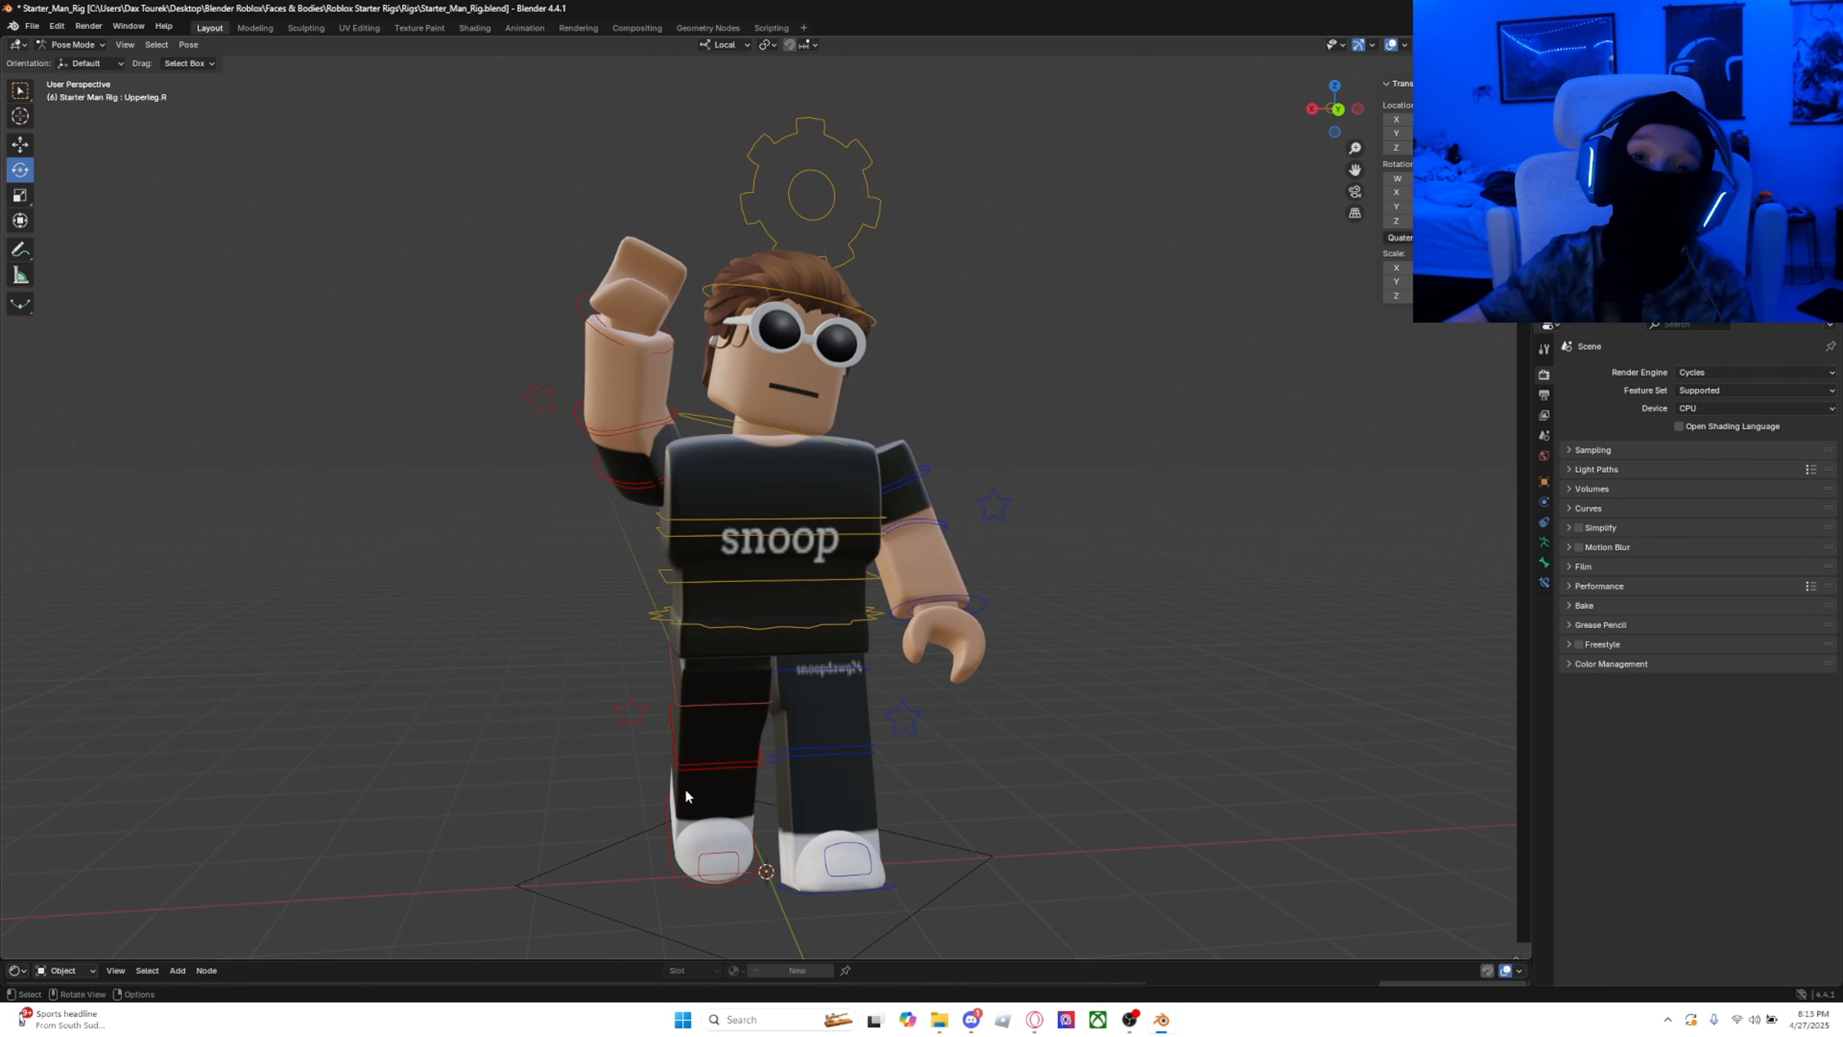
middle_drag(686, 796, 1064, 385)
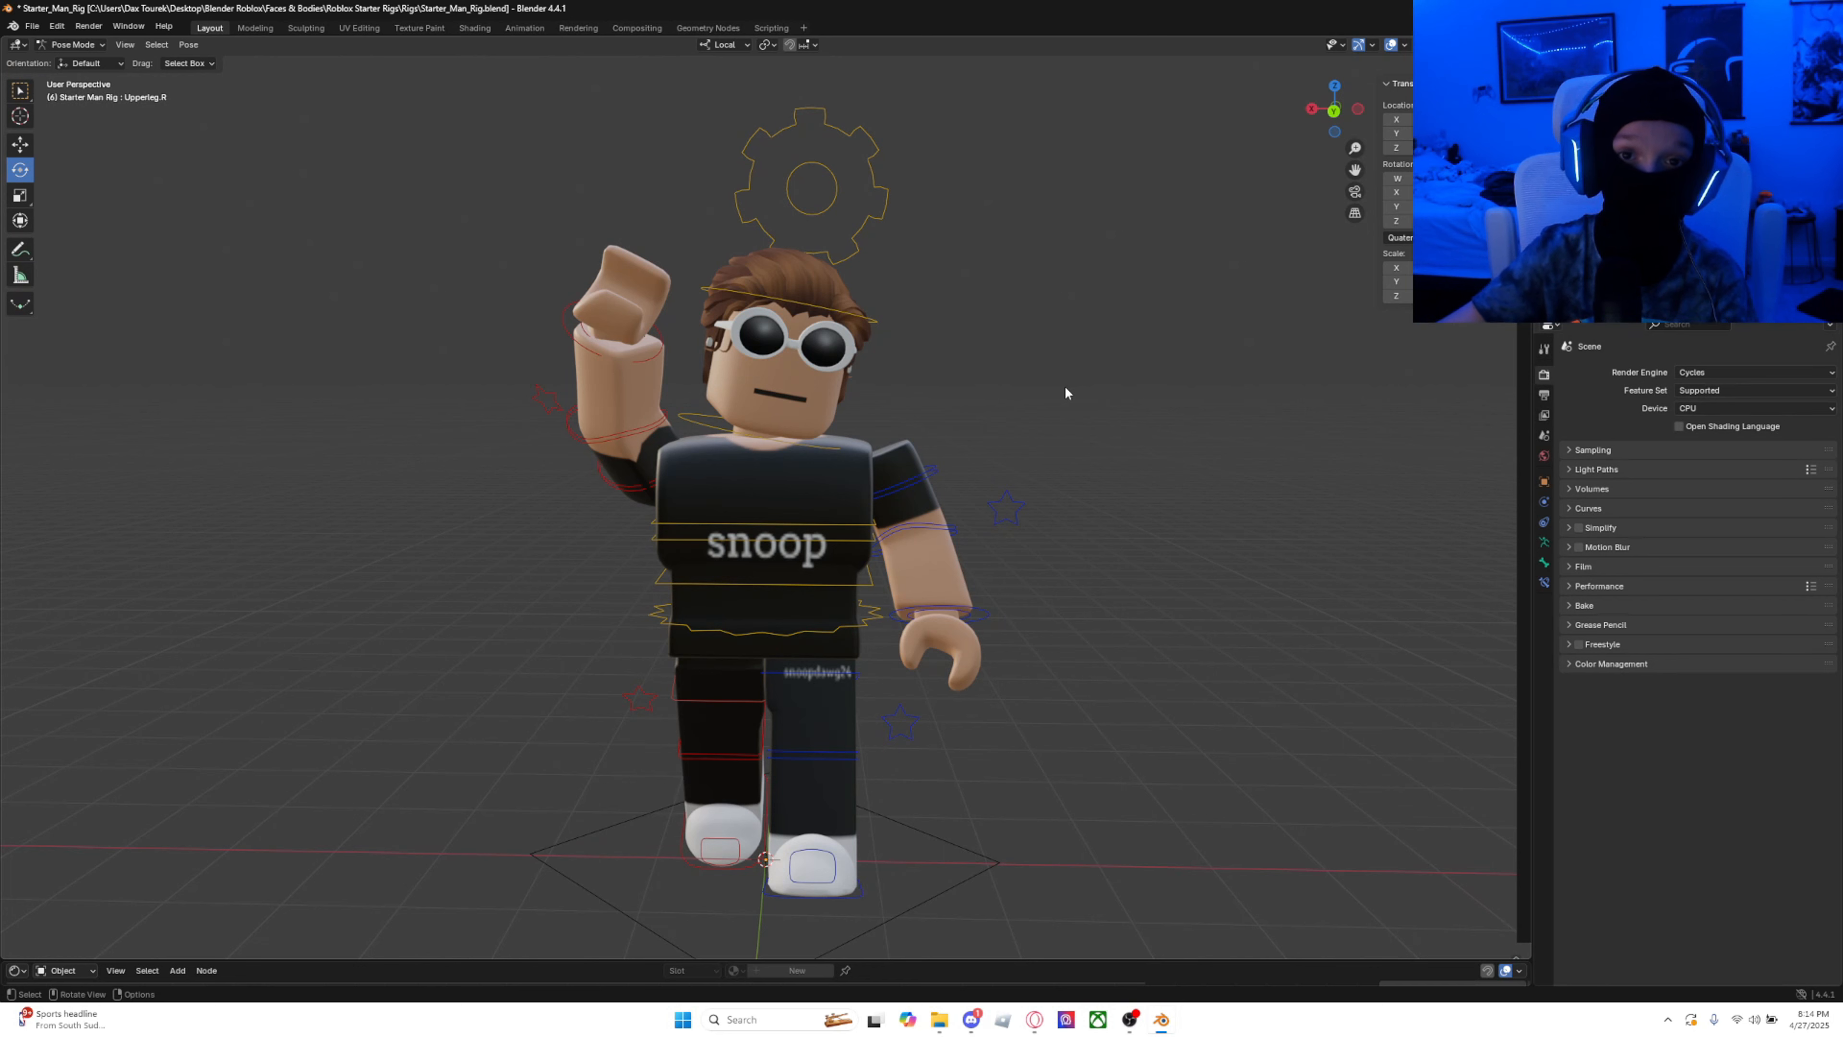
Step: Return to Object Mode, deselect the rig, and add a camera to the scene
click(72, 44)
click(71, 61)
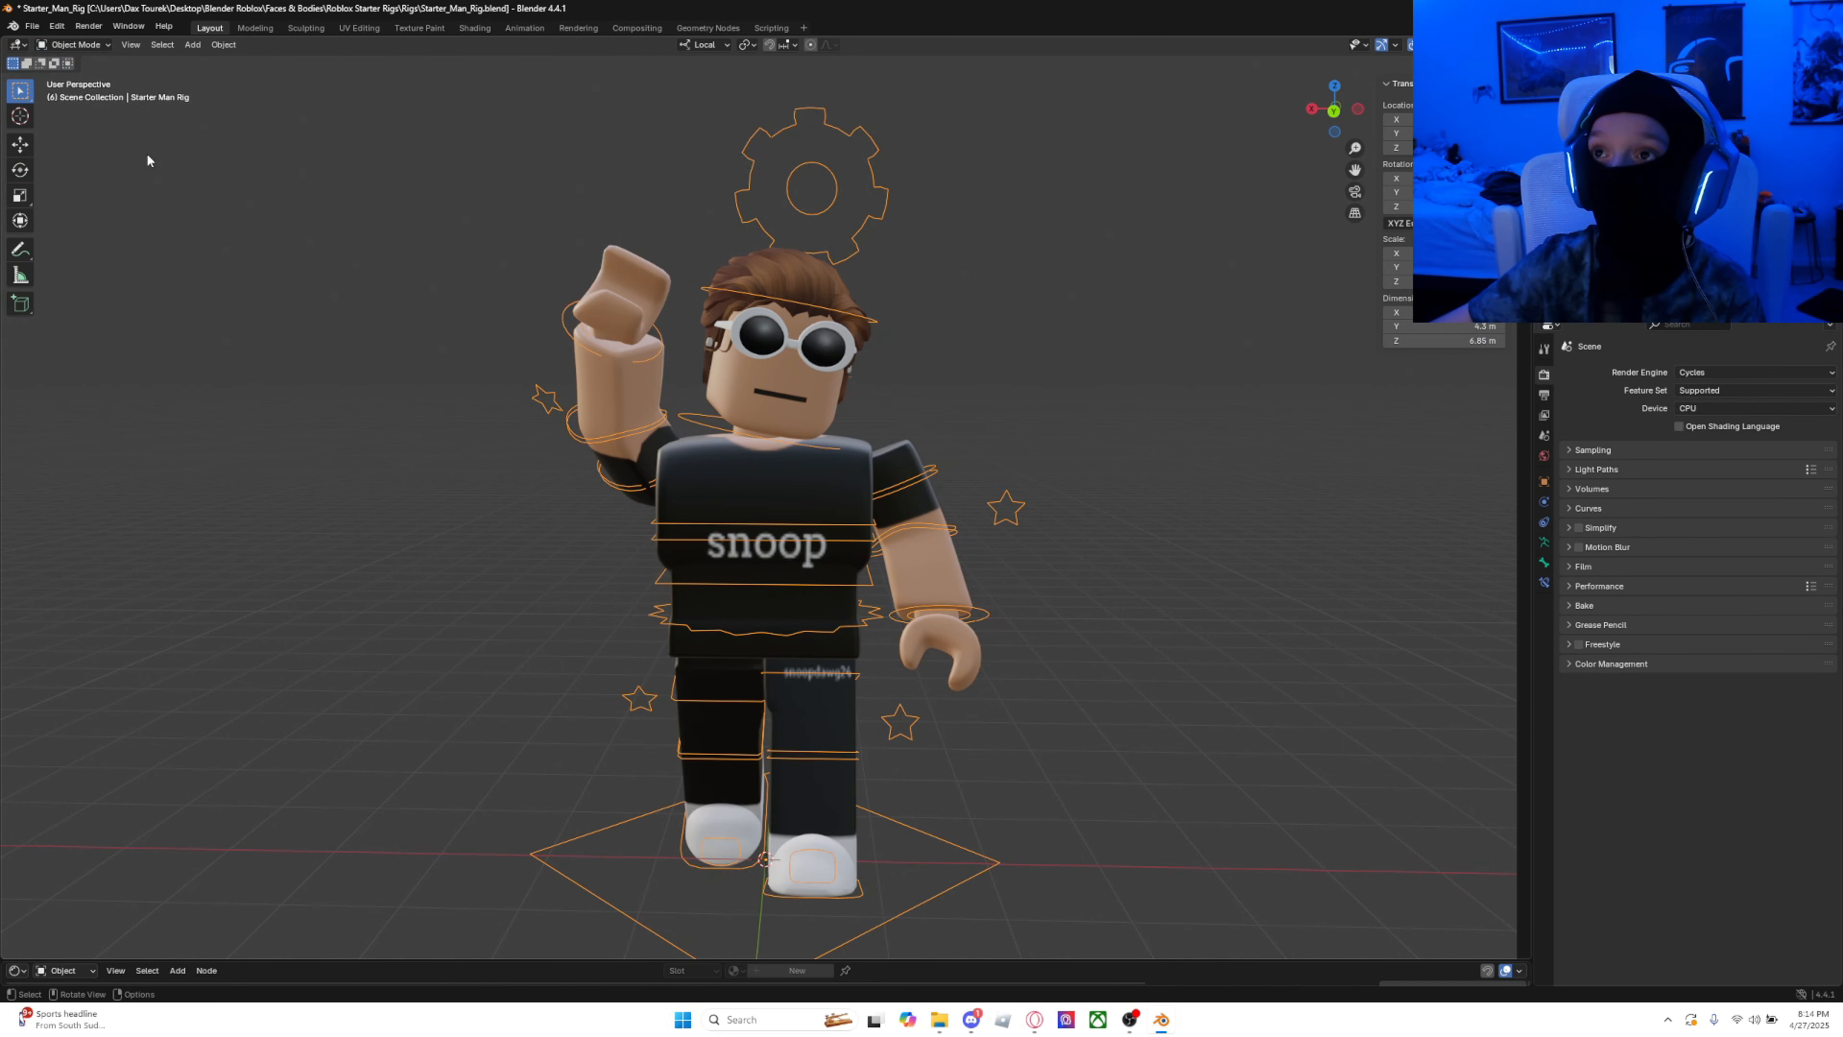
click(212, 118)
click(193, 44)
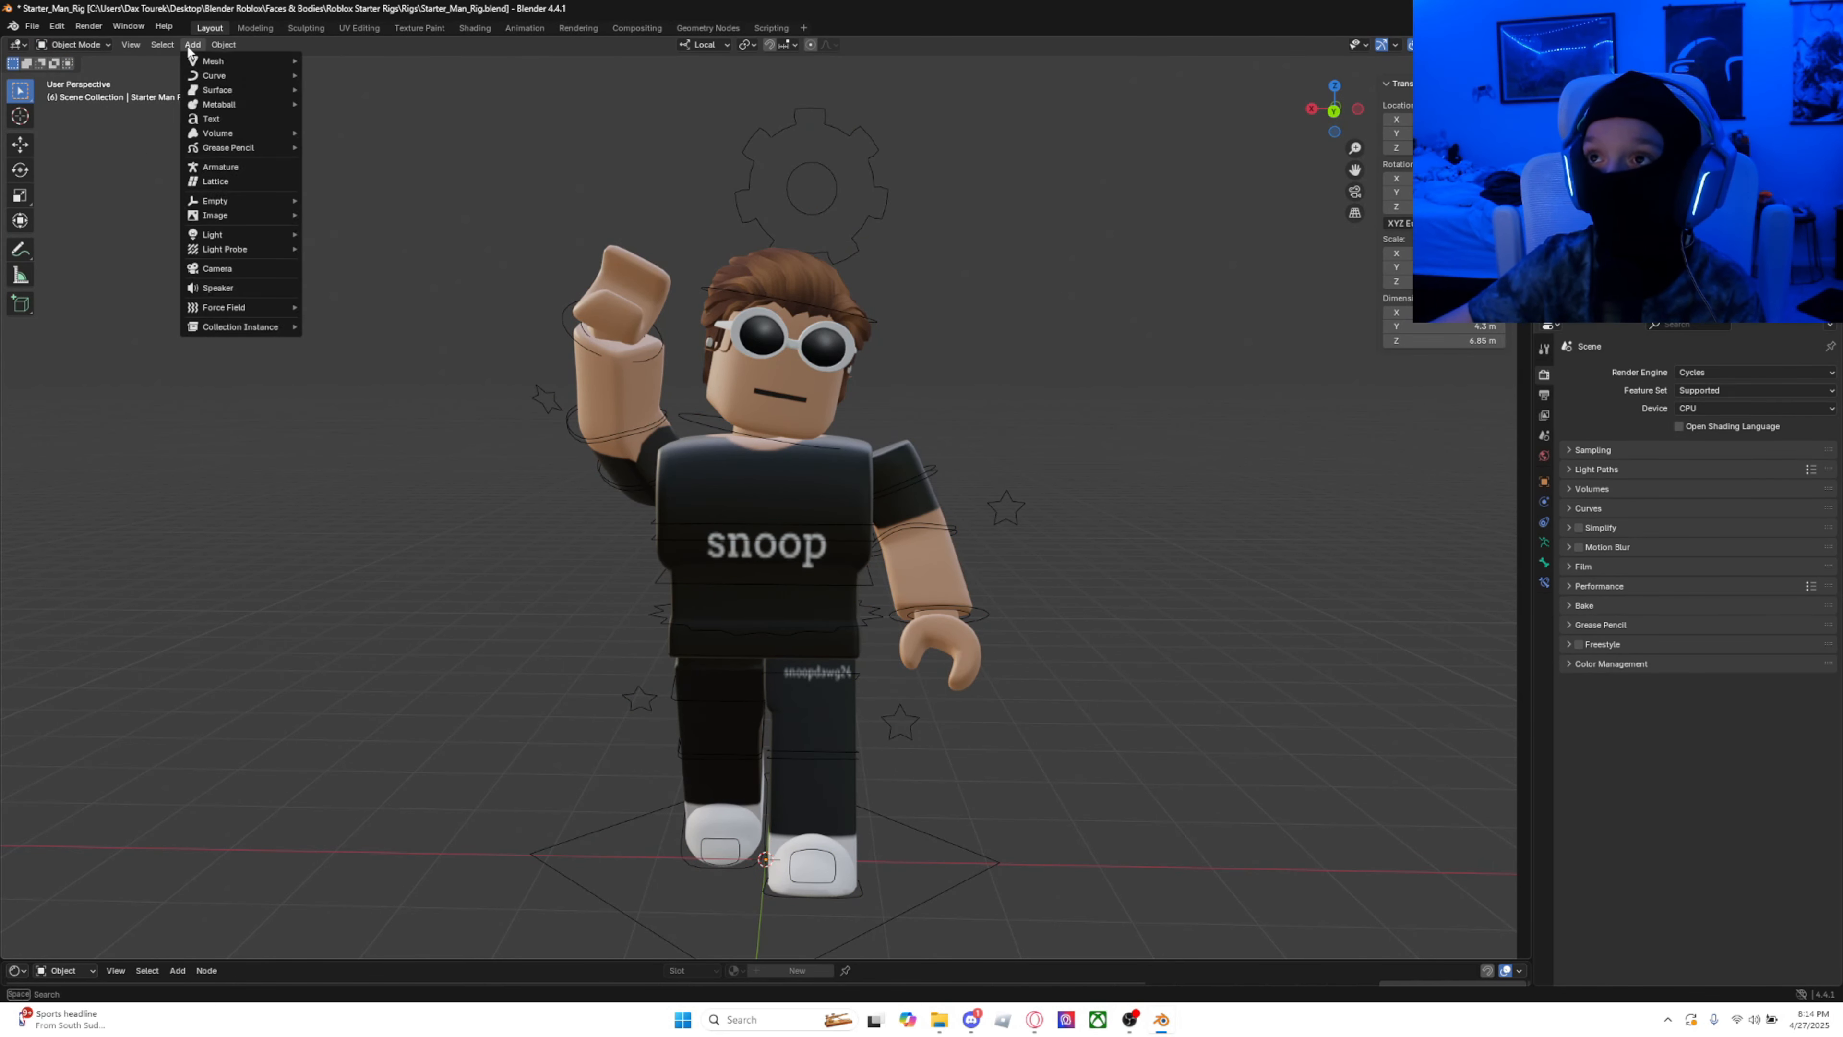
click(218, 269)
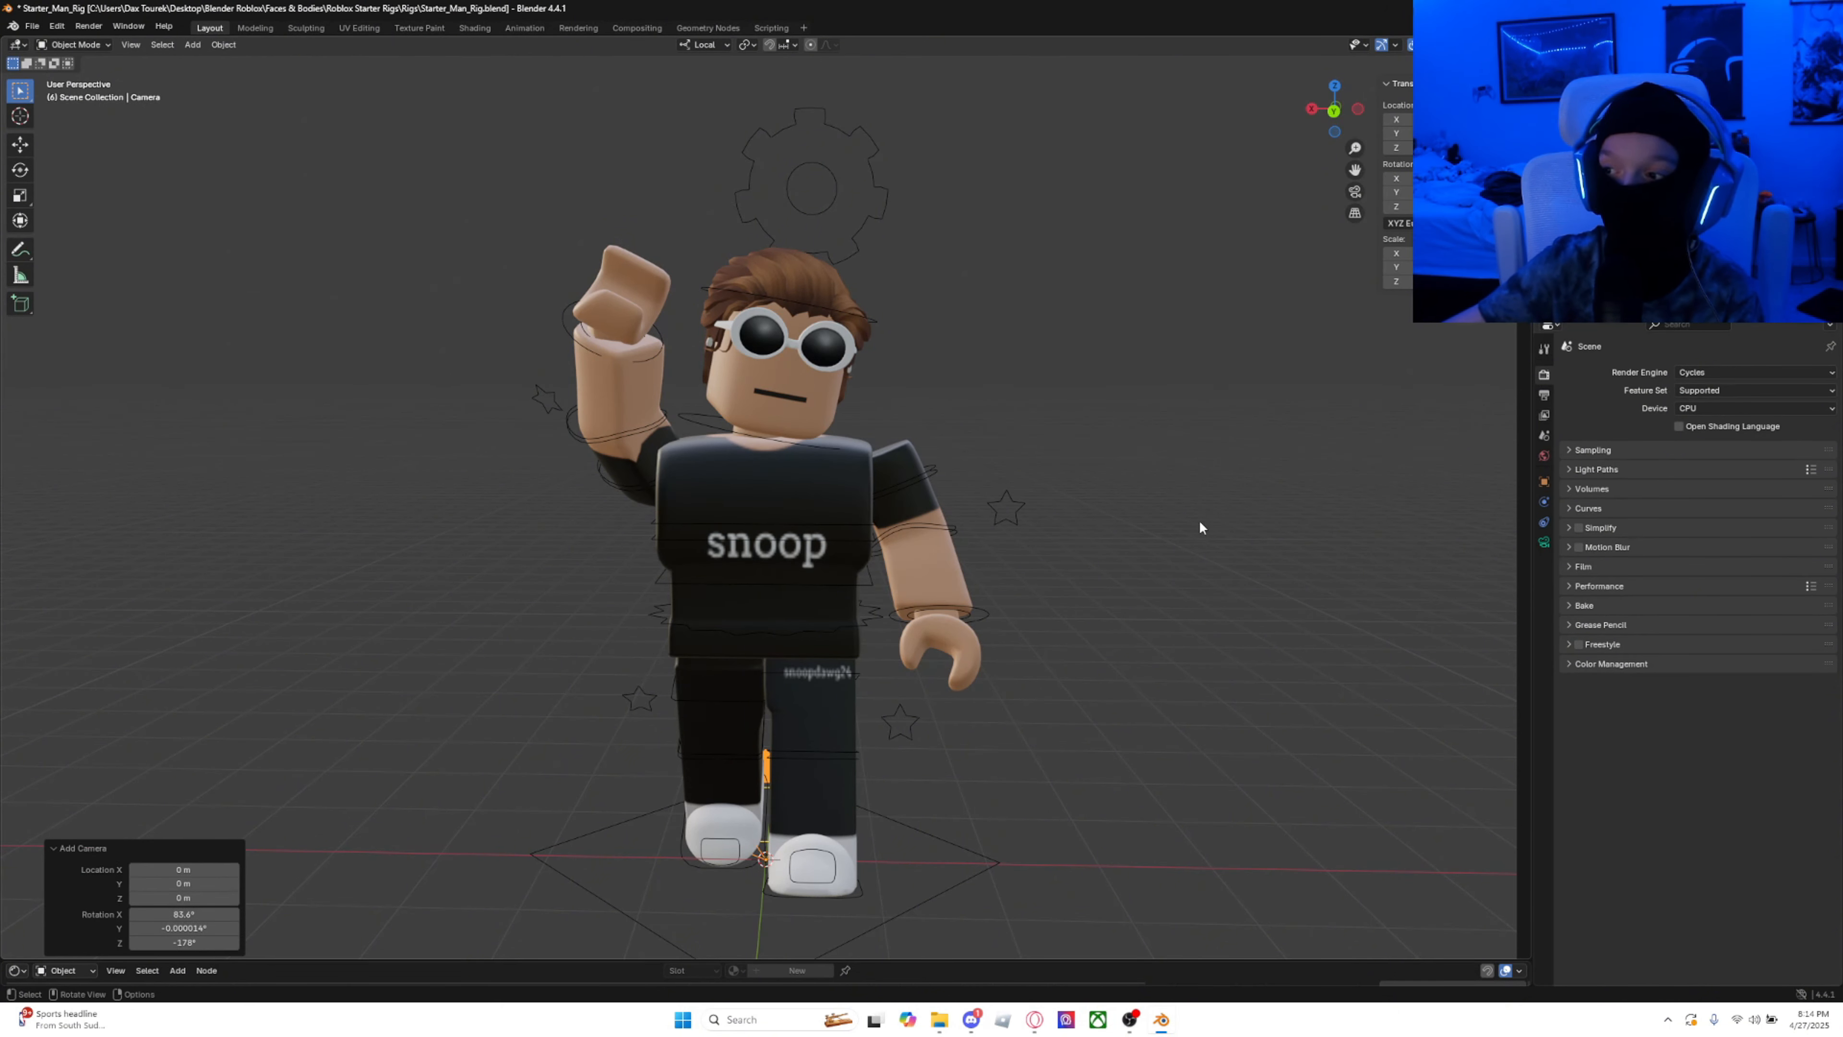
Step: Look through the new camera and use Walk Navigation to frame the waving character from the thighs up at a slight angle
middle_drag(1090, 486, 883, 461)
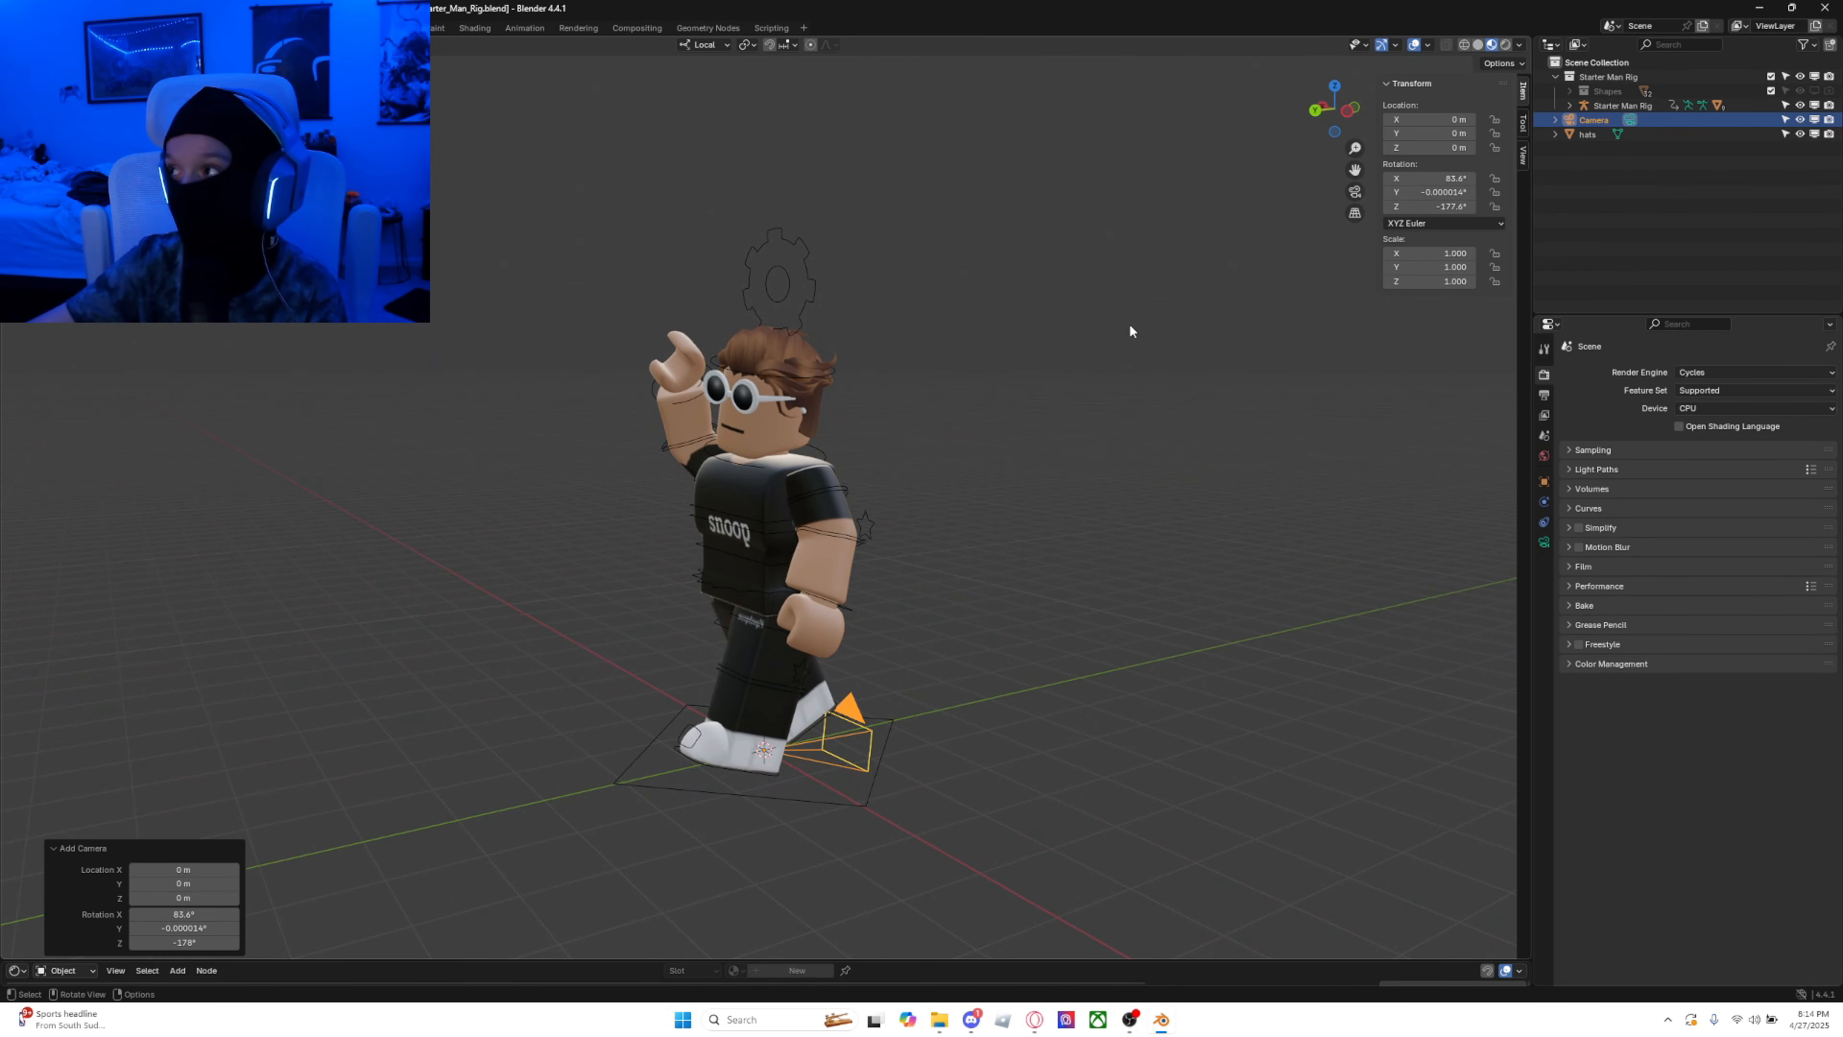
click(1355, 191)
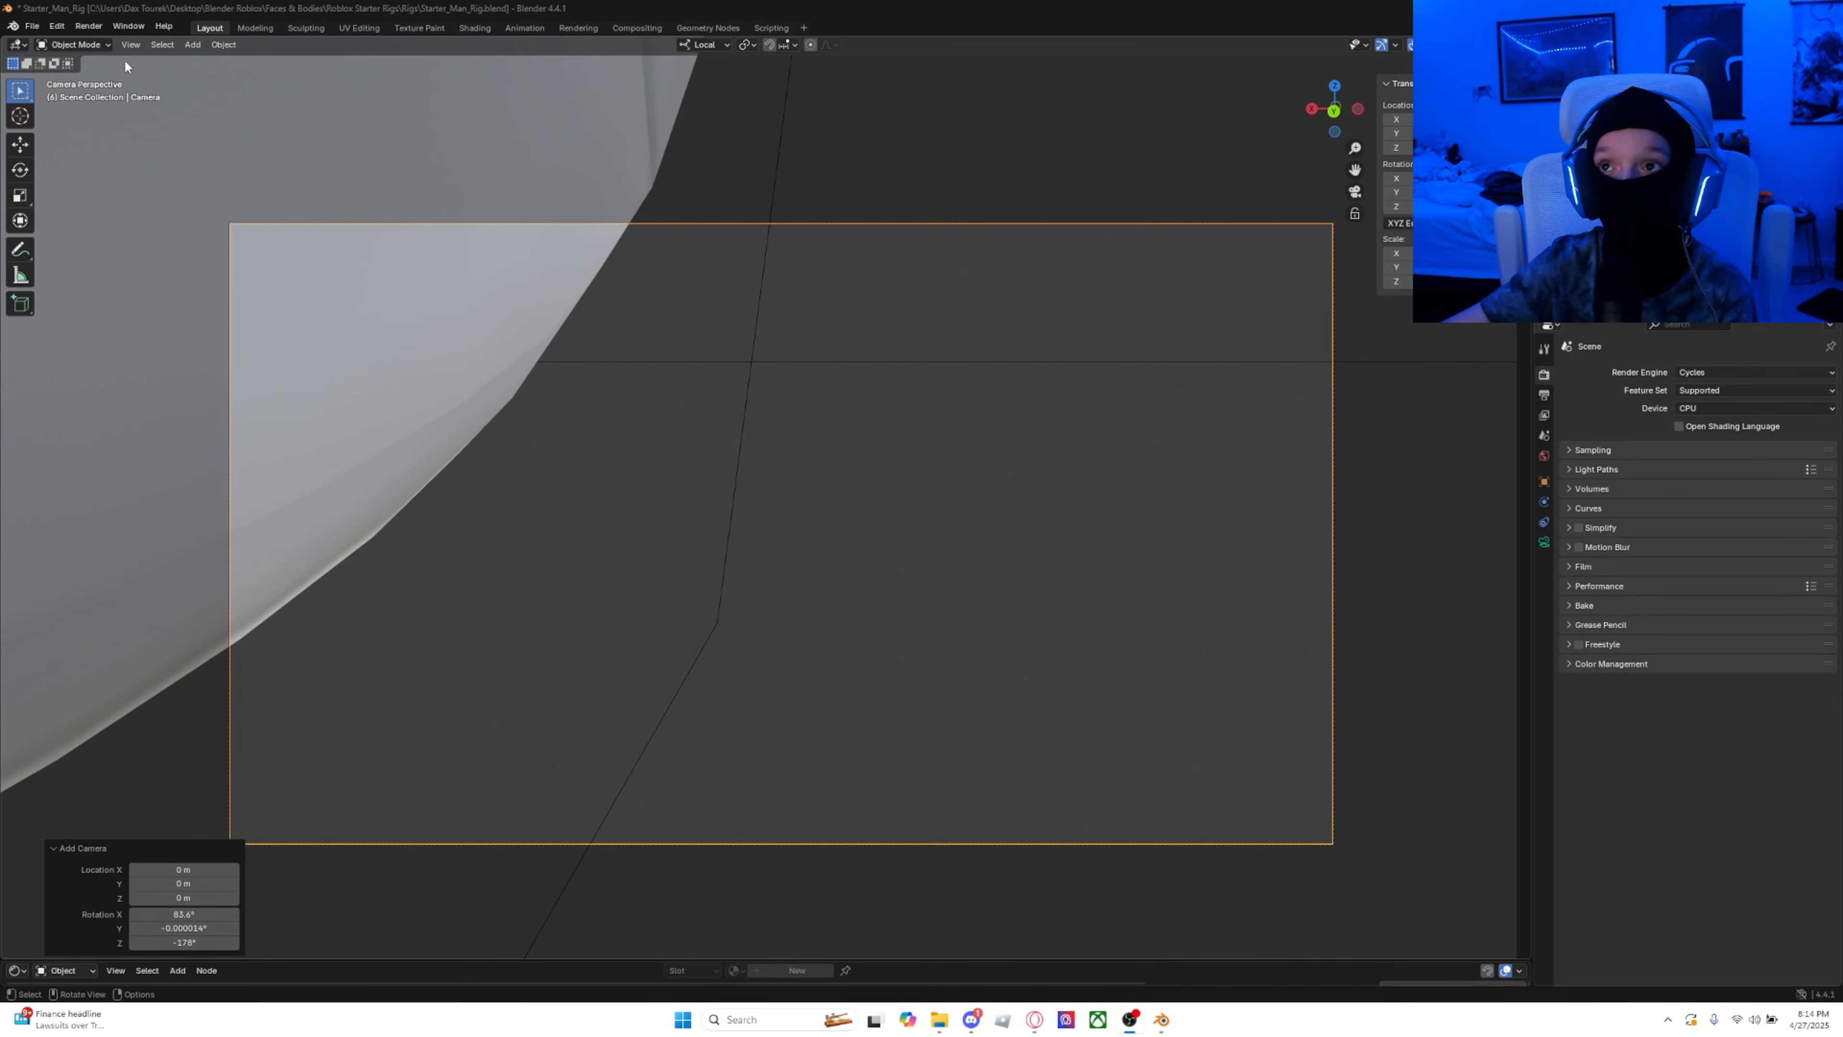
click(131, 44)
mouse_move(177, 251)
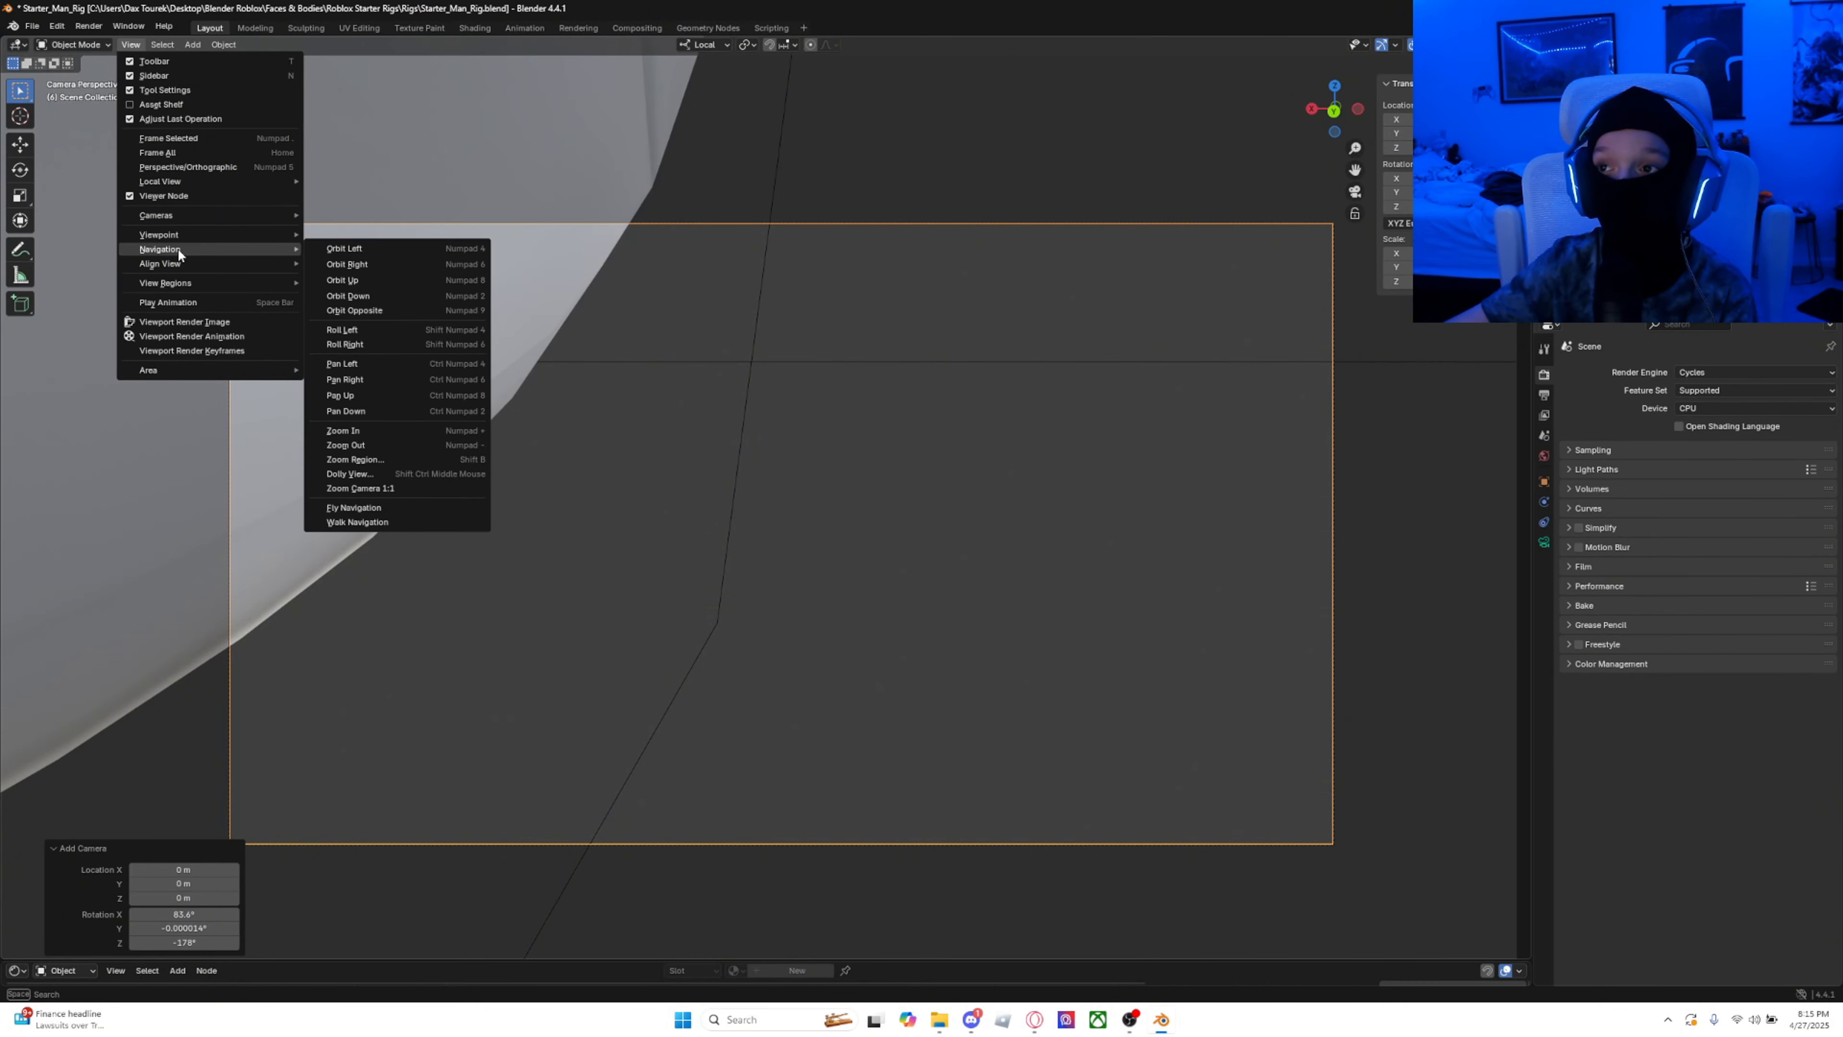
click(357, 521)
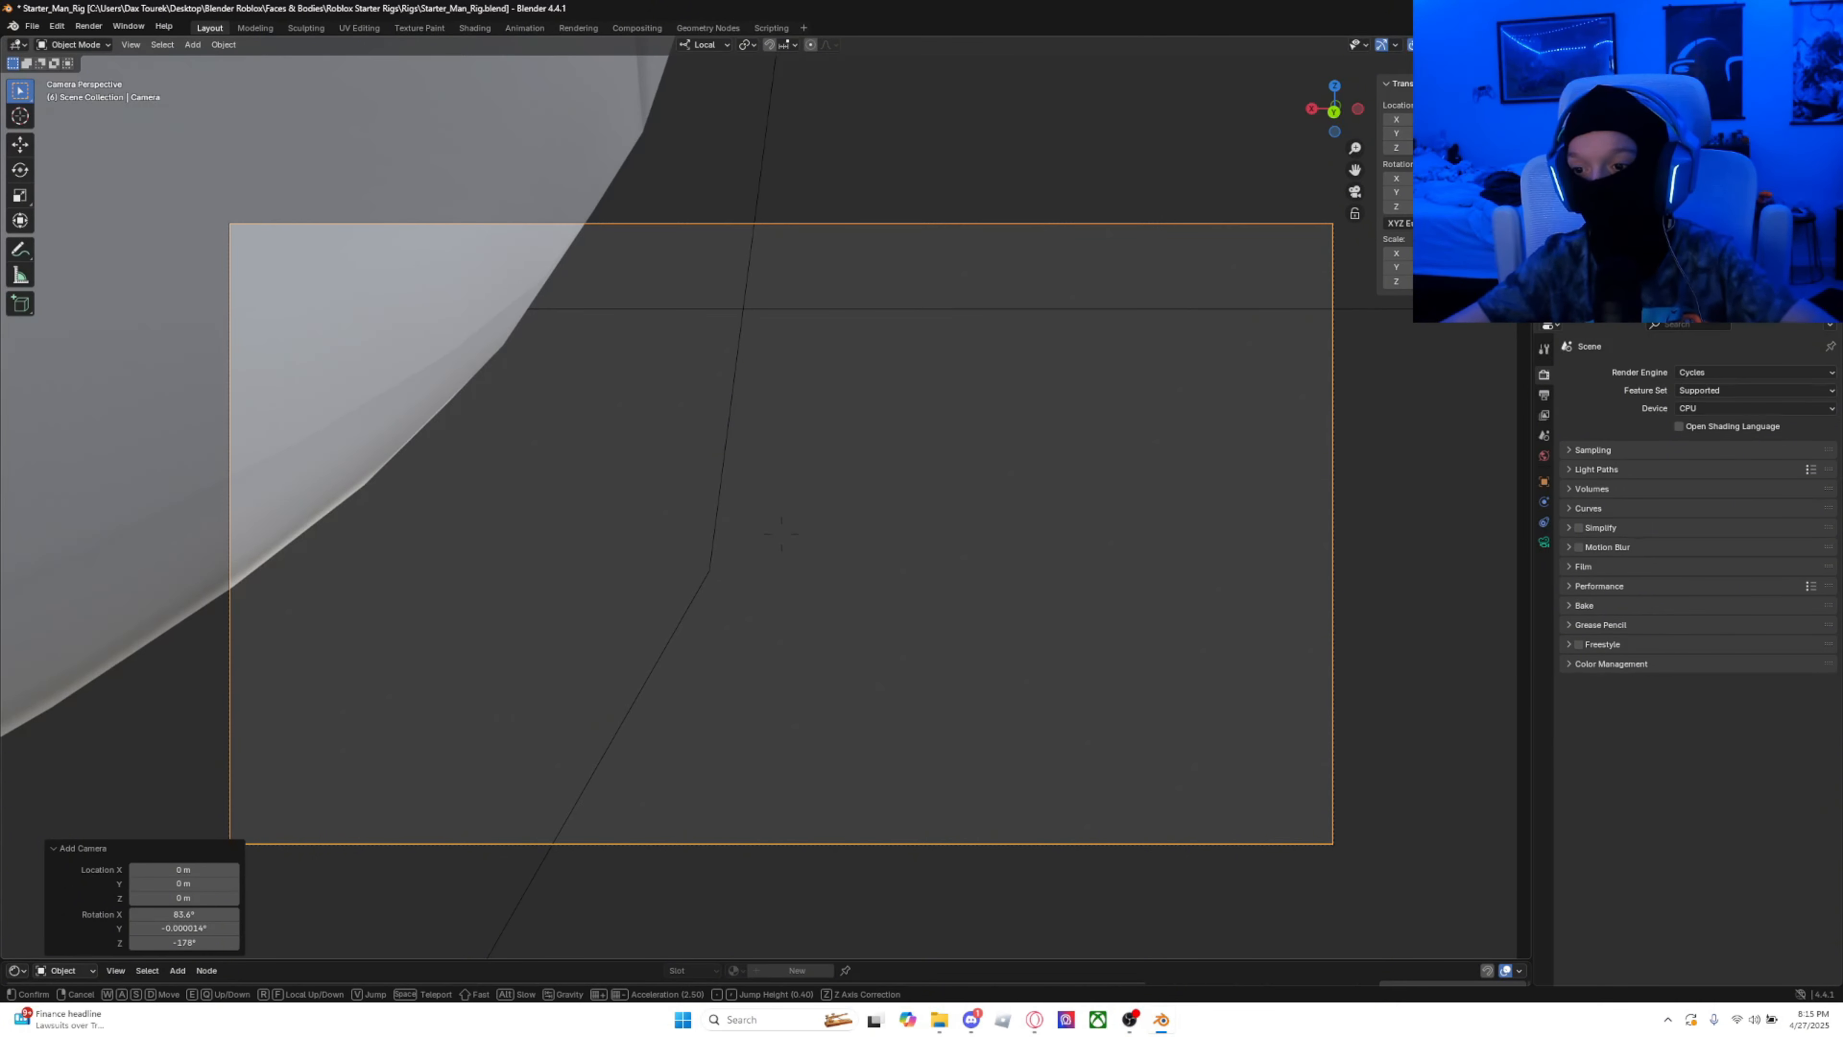
key(s)
key(a)
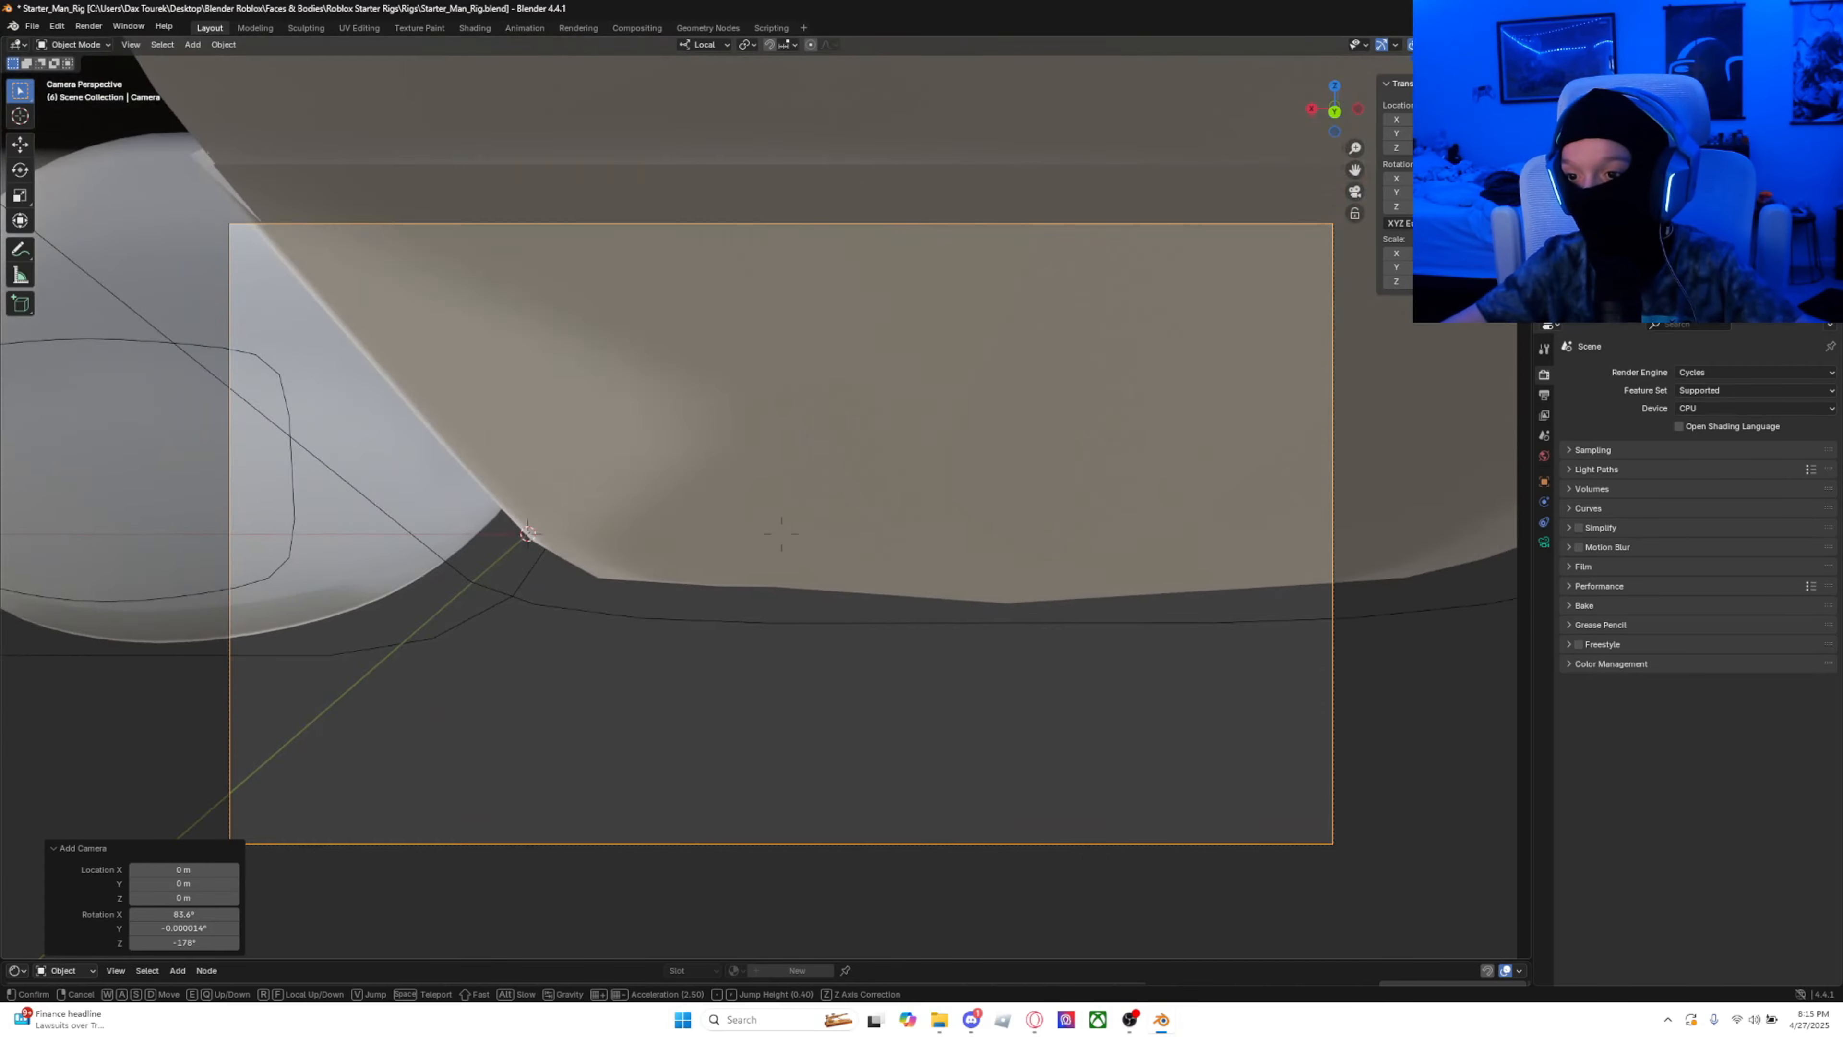
key(e)
key(q)
key(s)
key(e)
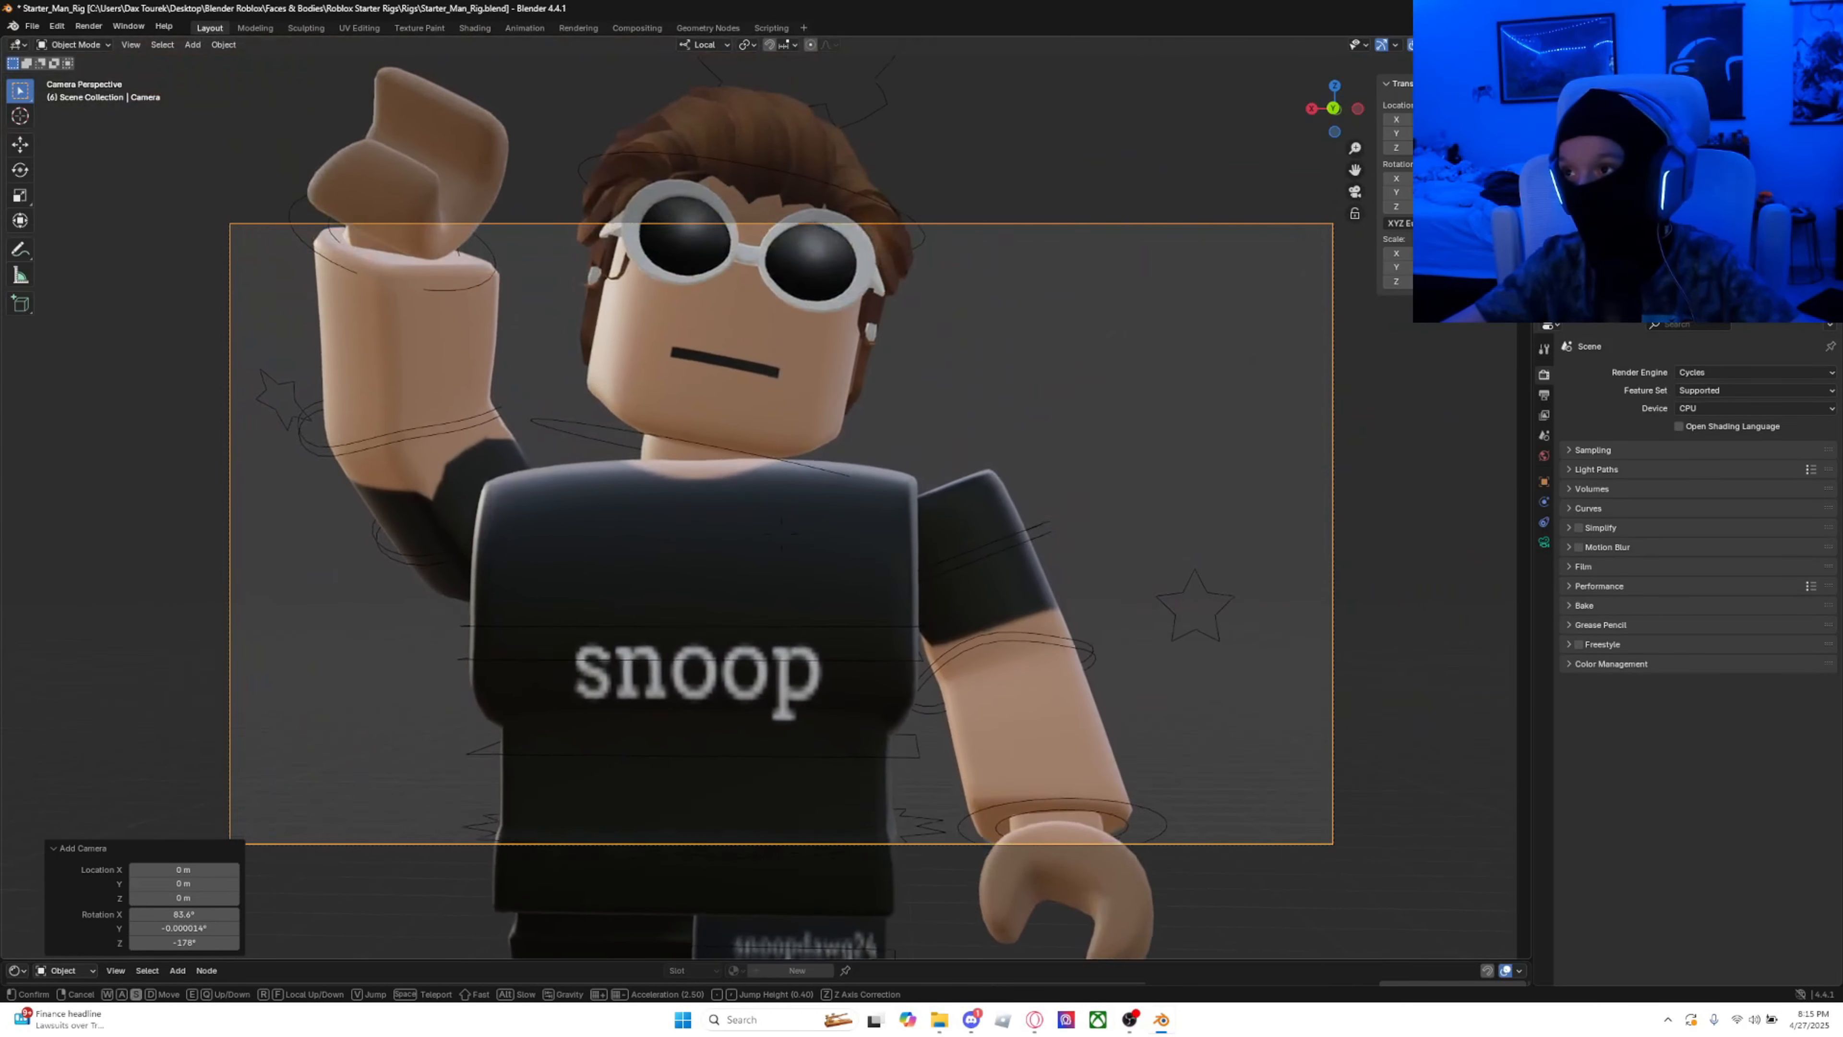
key(d)
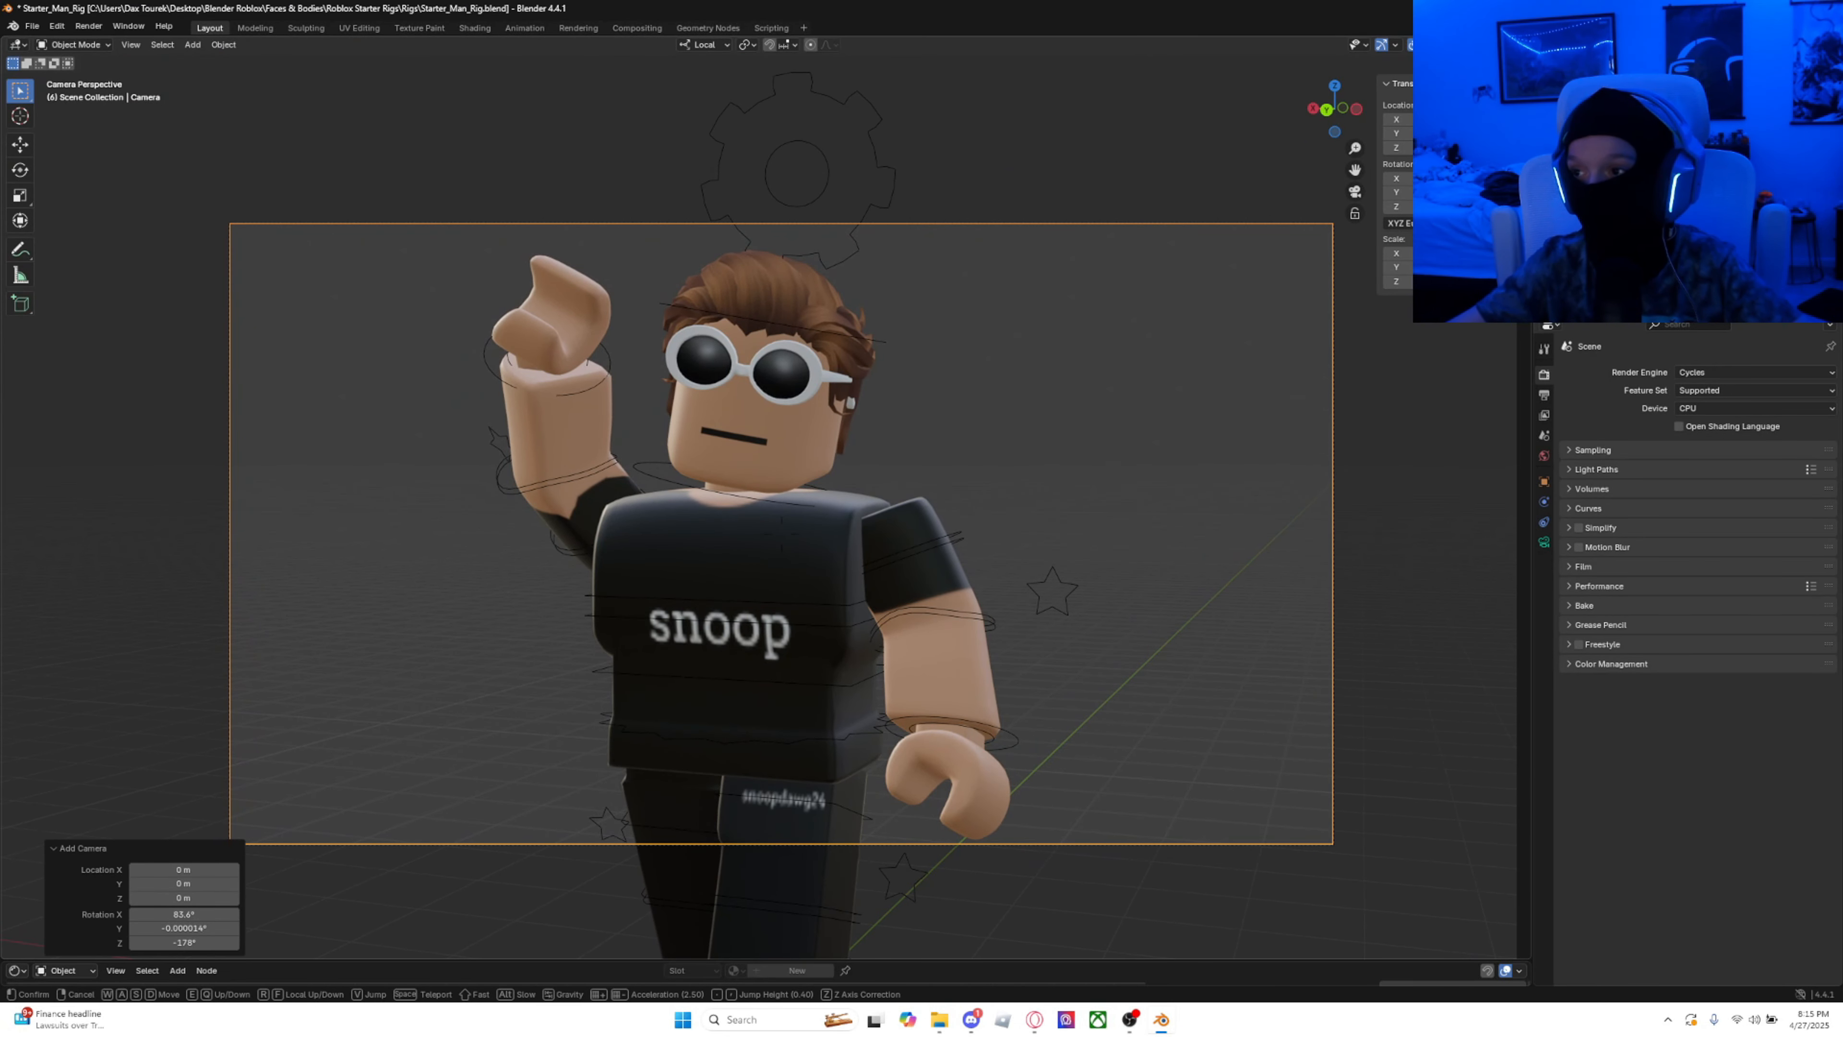
click(359, 524)
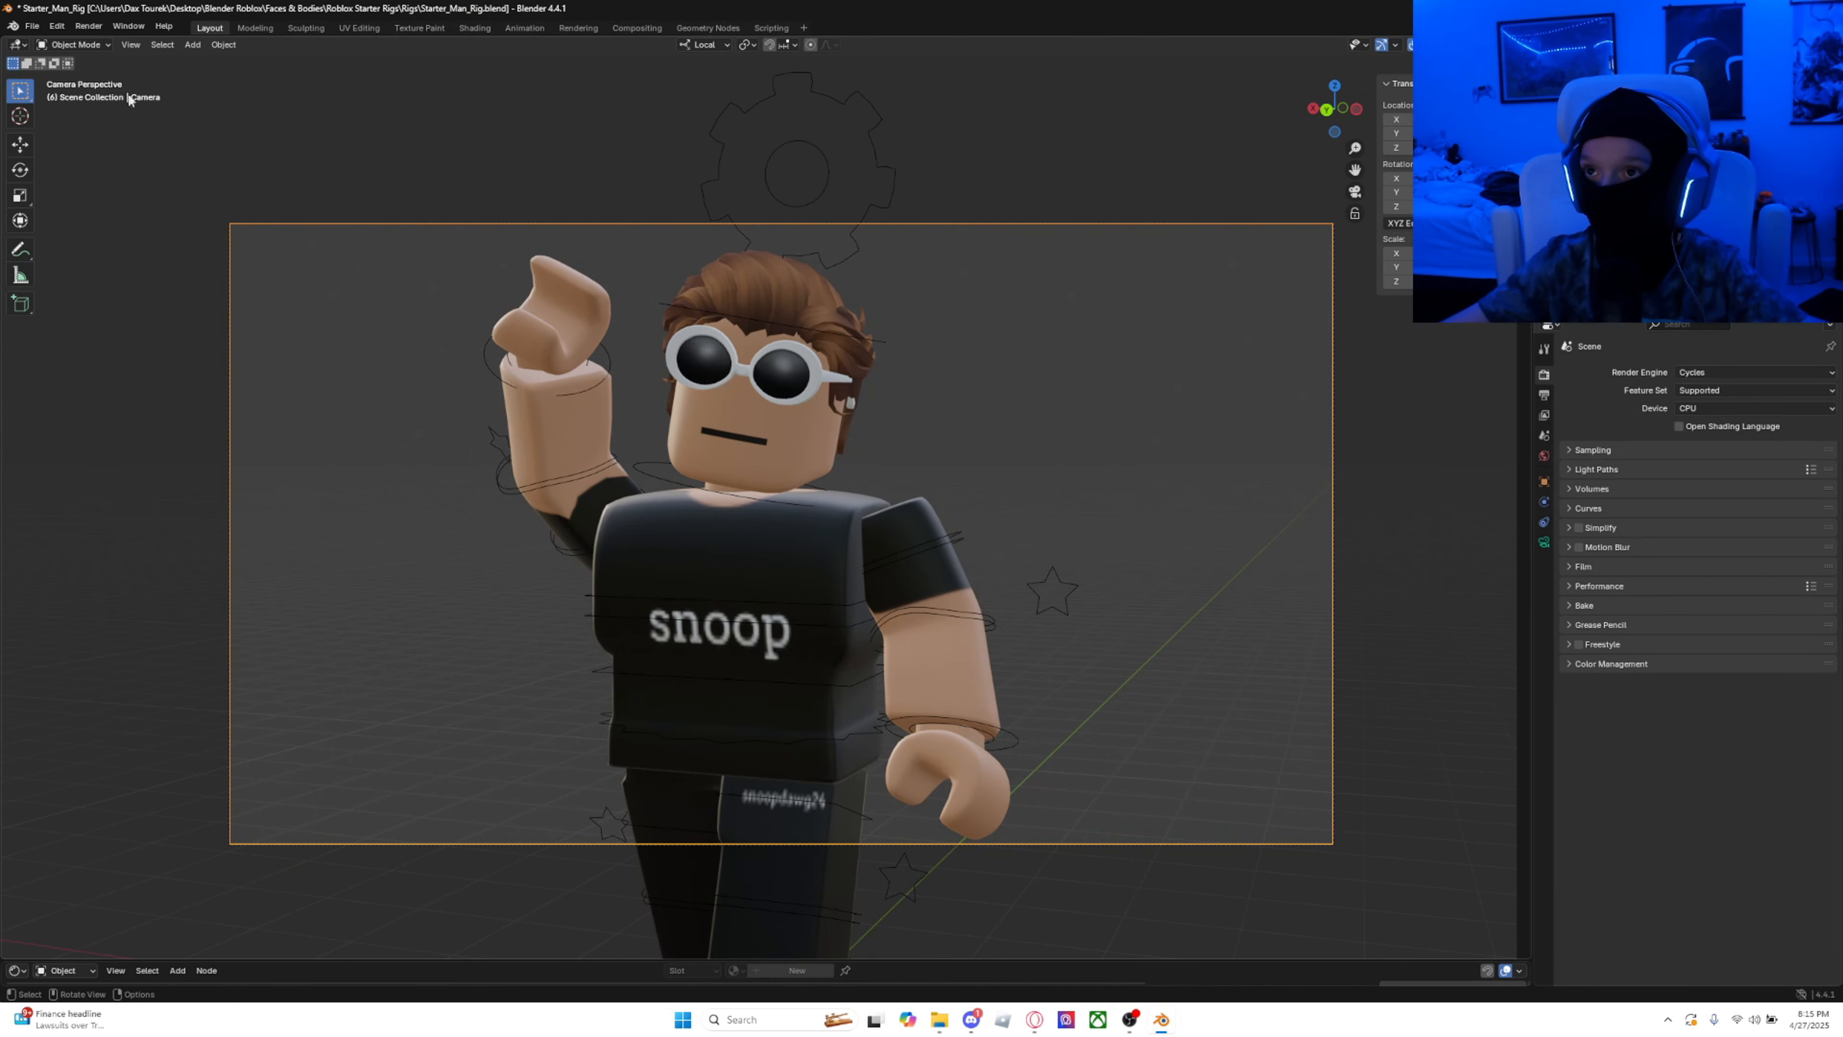
click(1351, 194)
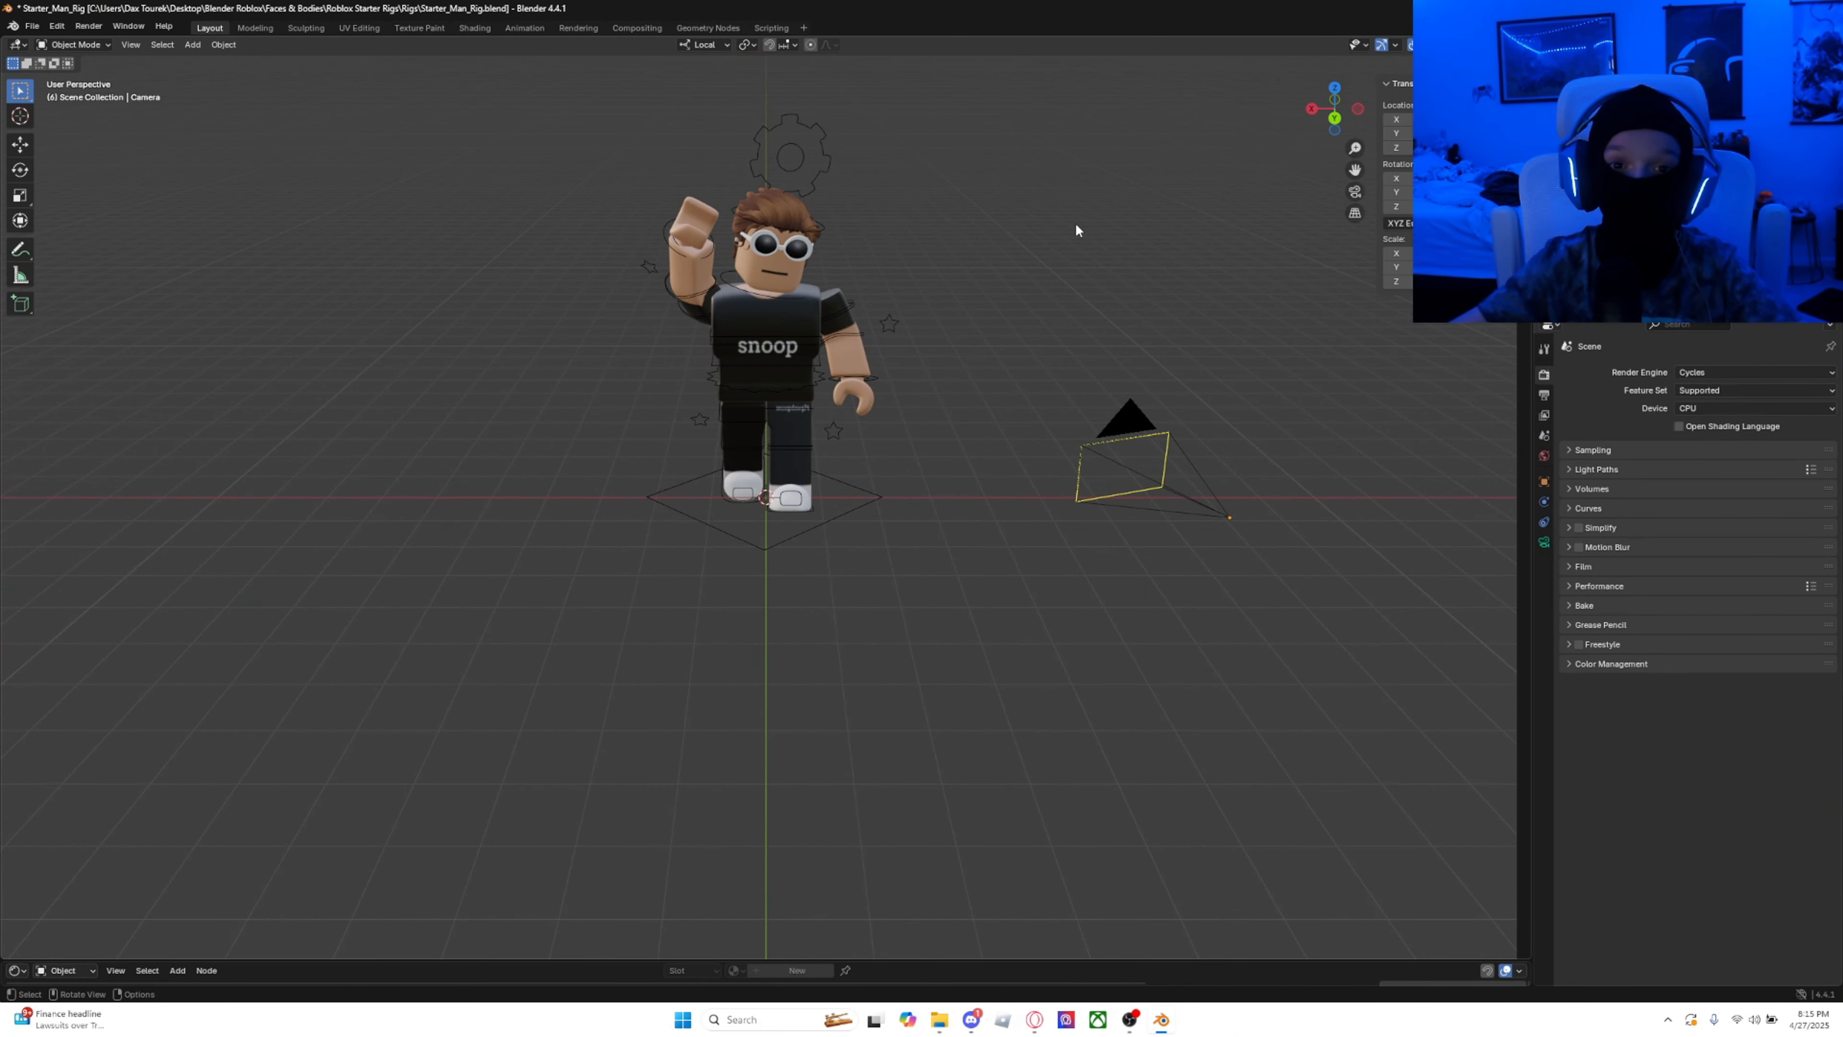
Step: Add an area light and raise it about 5.5 m along its local Z axis, above the character's head
click(194, 44)
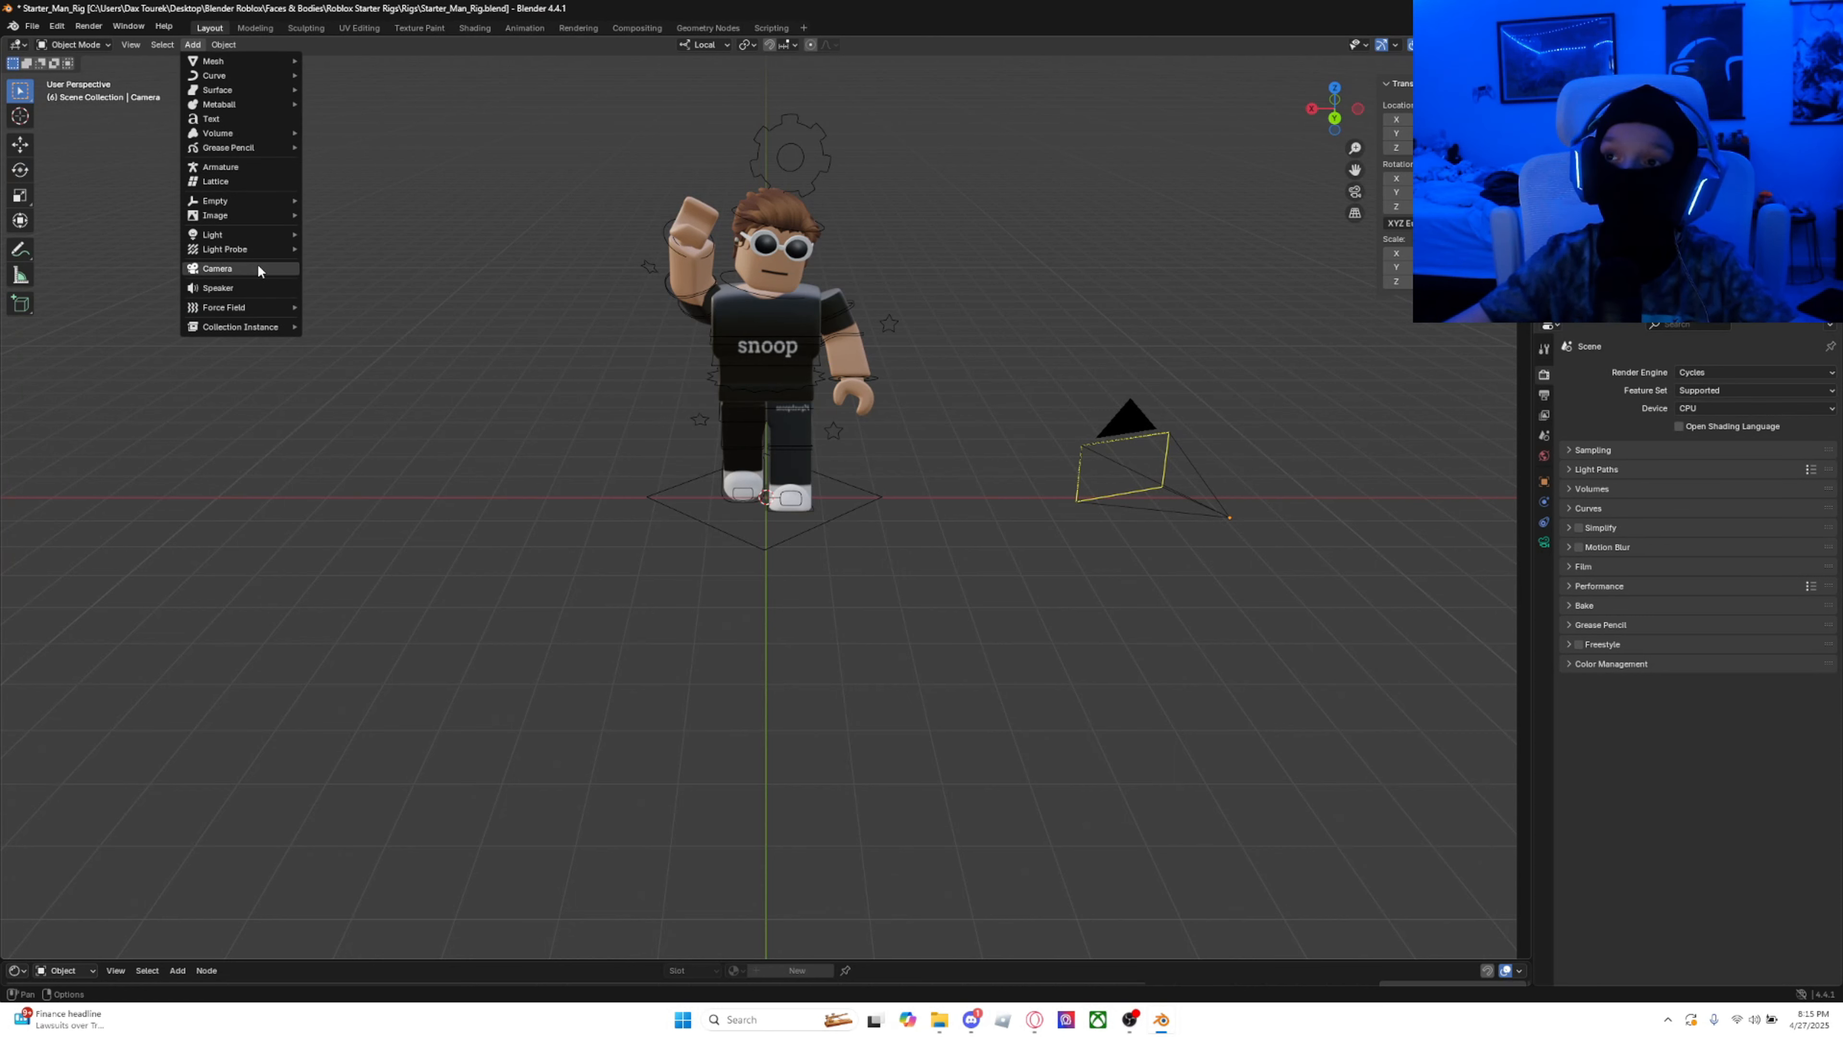
mouse_move(217, 236)
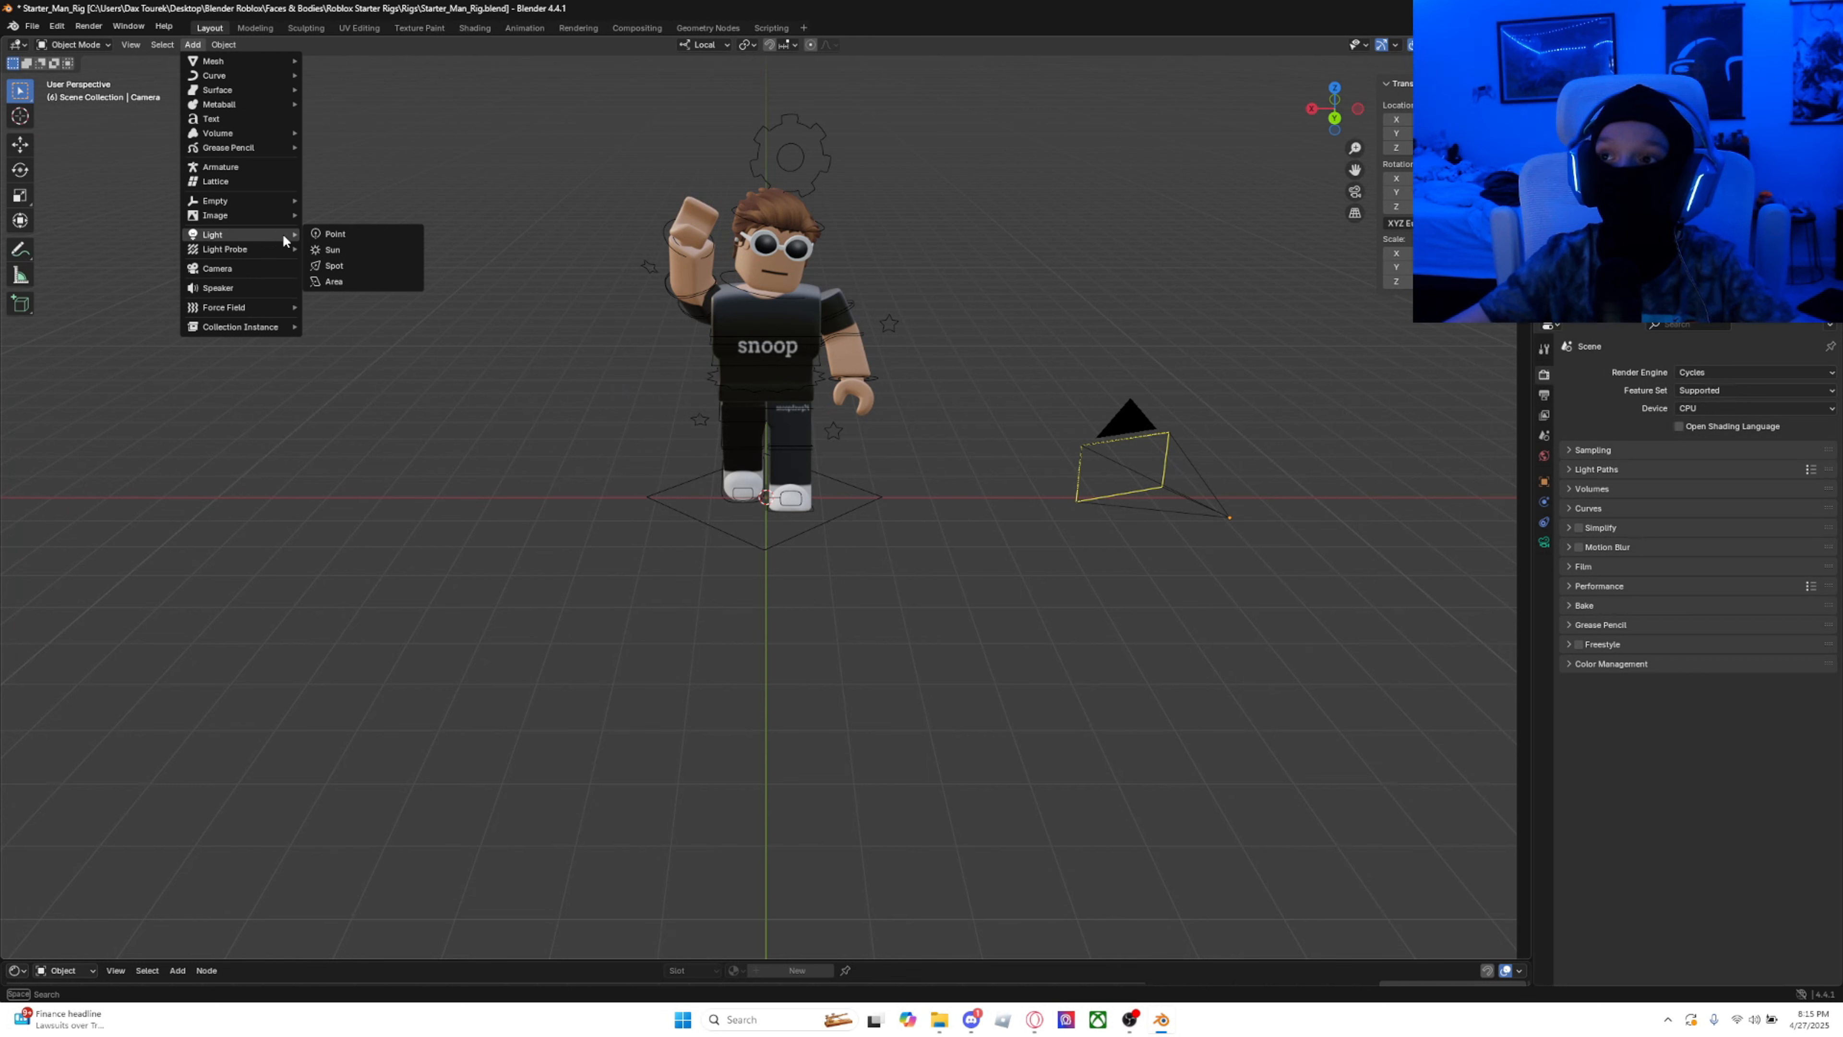
click(349, 279)
middle_drag(350, 279, 455, 500)
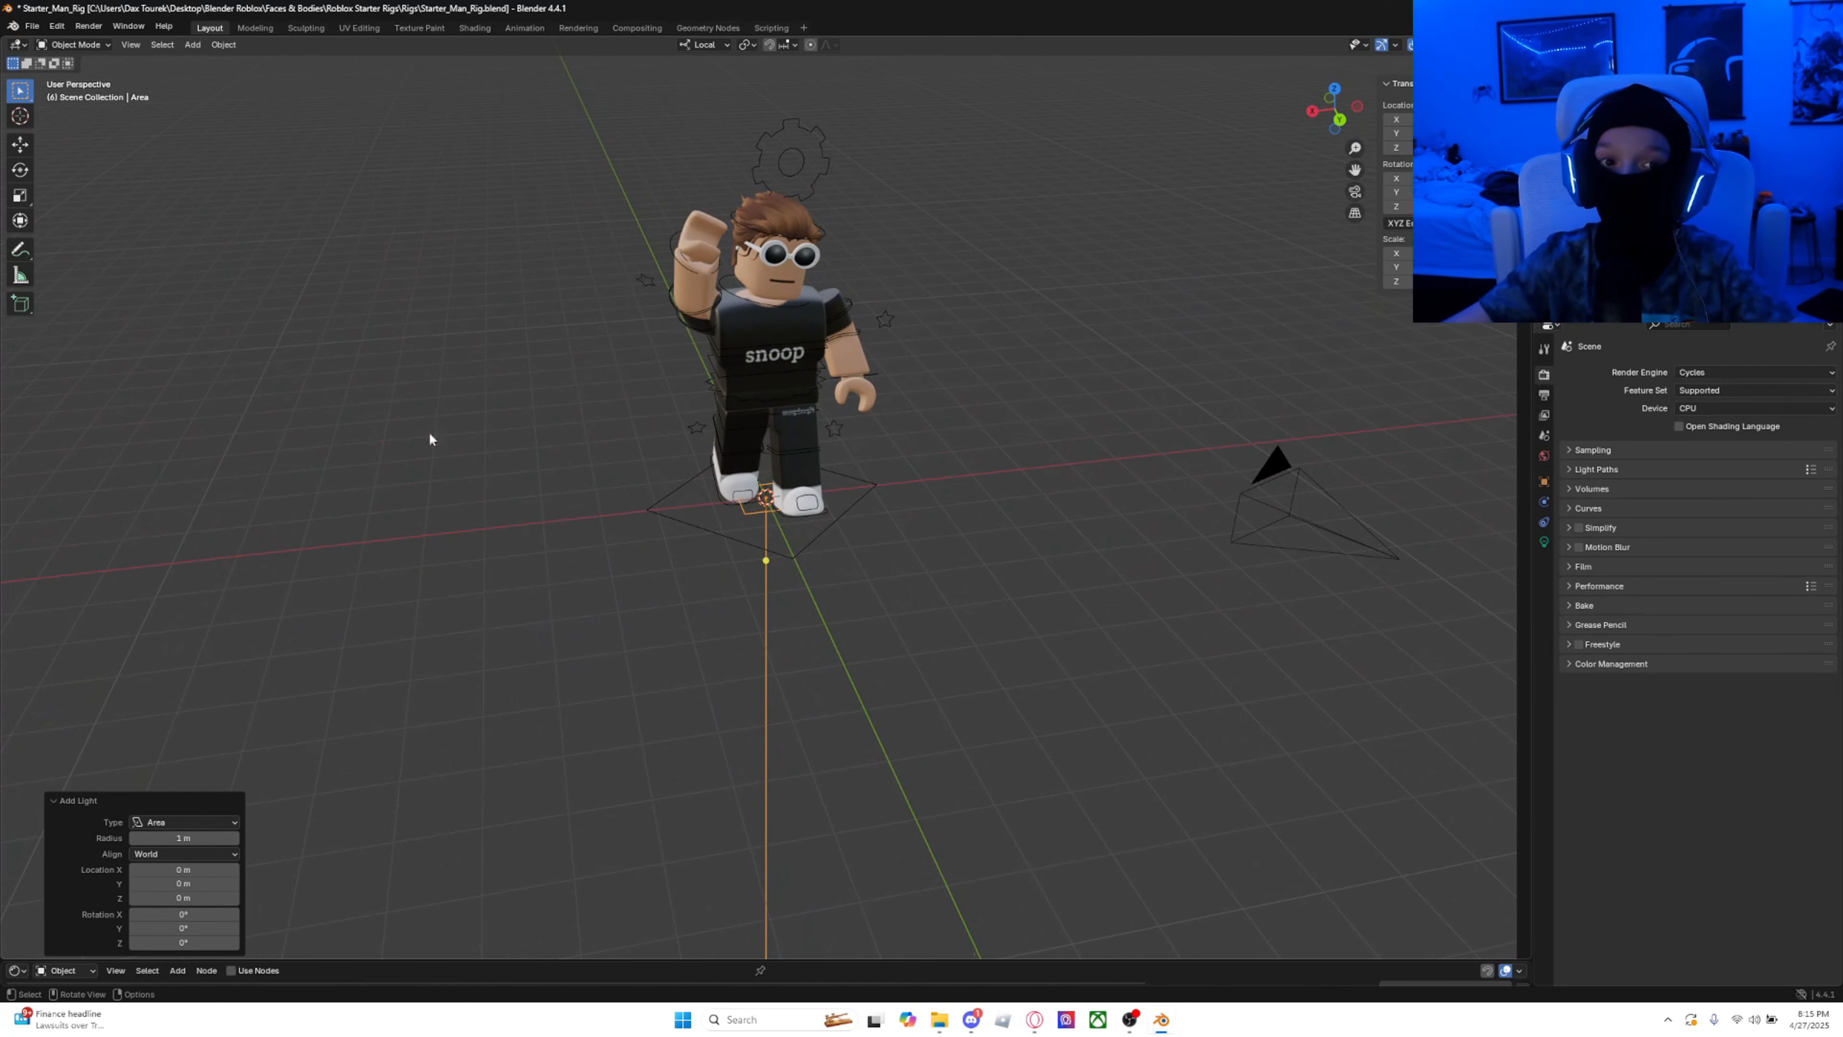
click(20, 146)
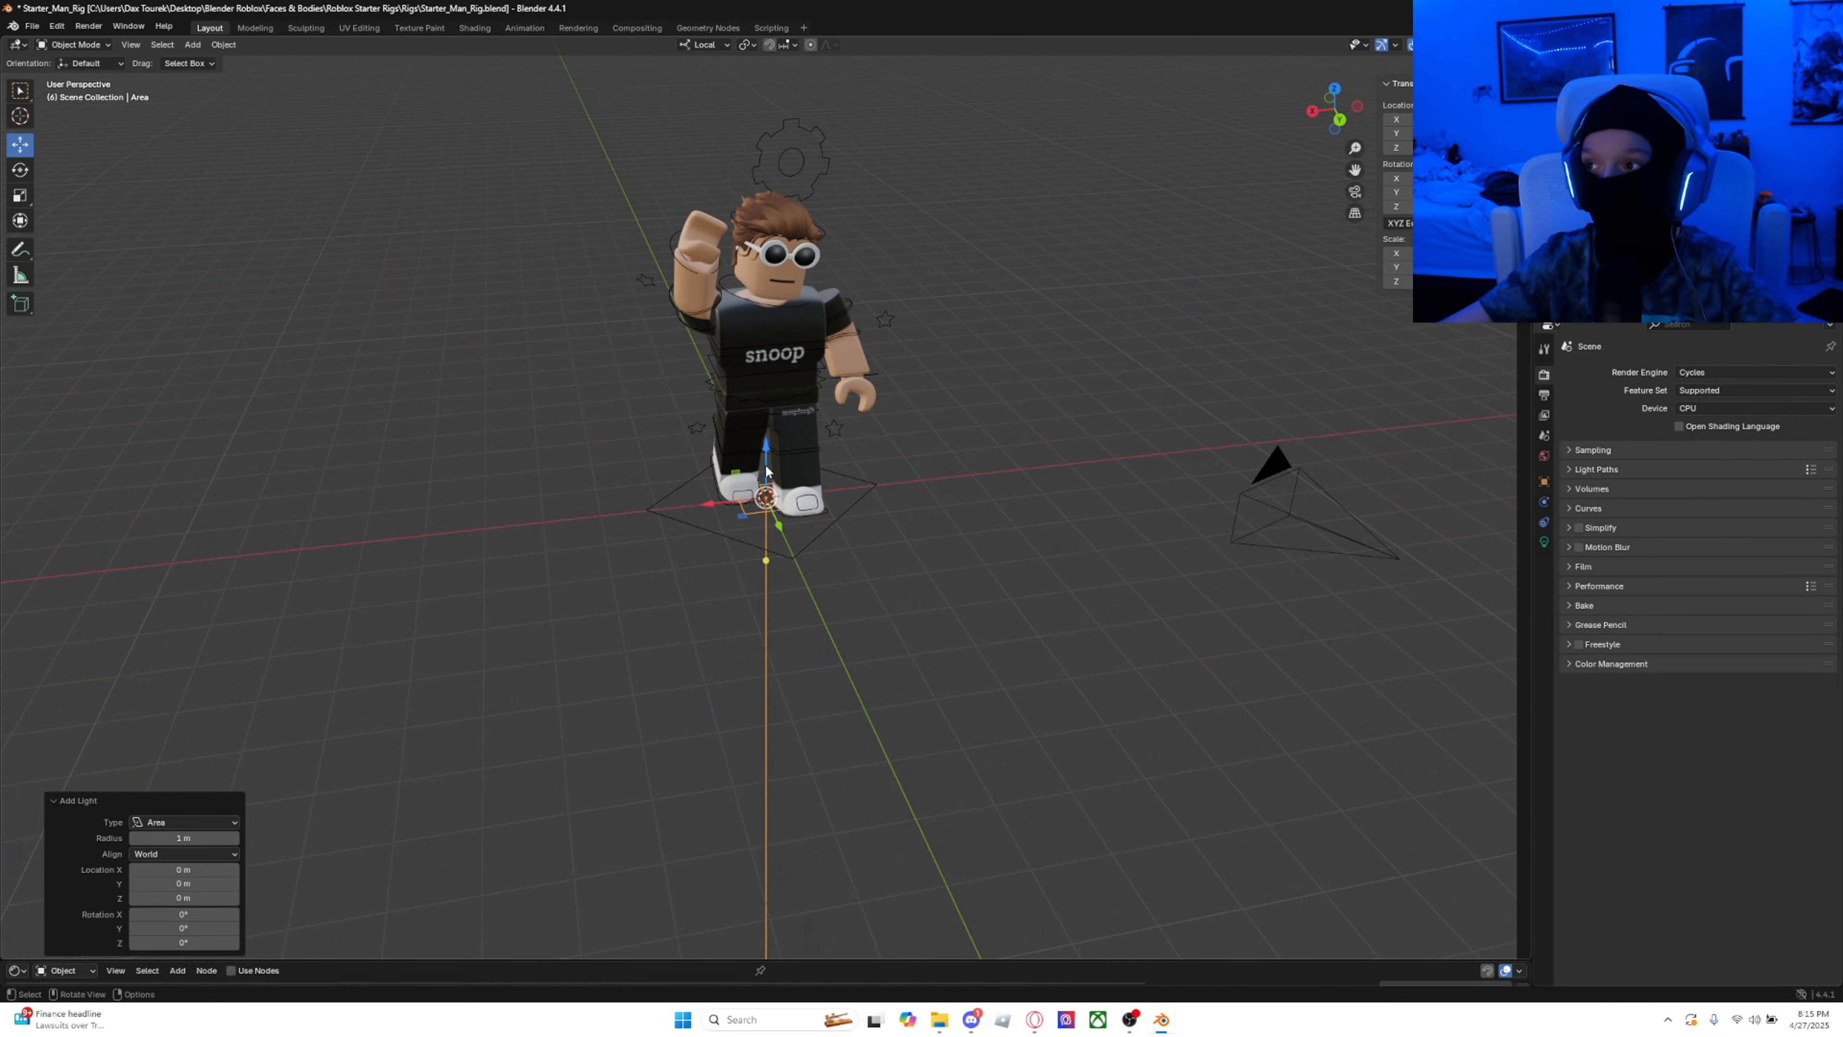
drag(767, 461, 844, 192)
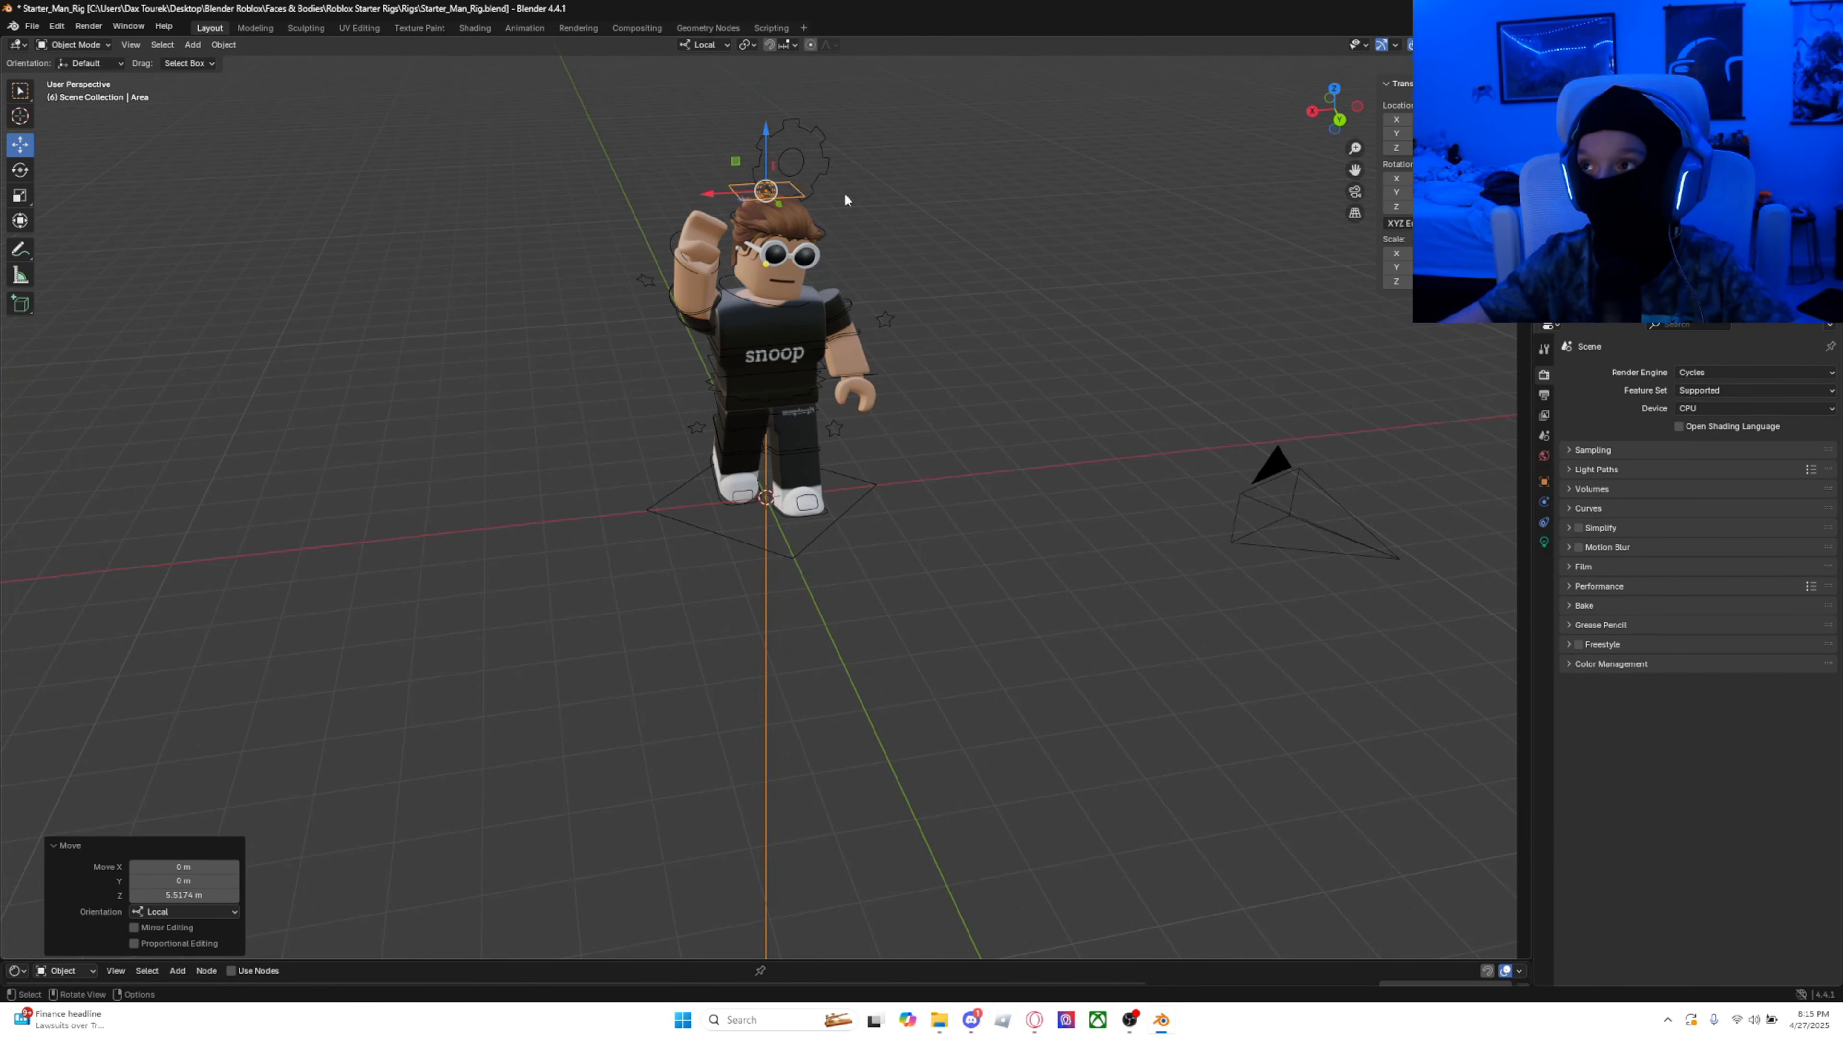
Step: Move the area light forward so it sits in front of the character, near the raised arm
middle_drag(844, 195, 767, 239)
drag(801, 226, 883, 263)
middle_drag(1012, 207, 989, 244)
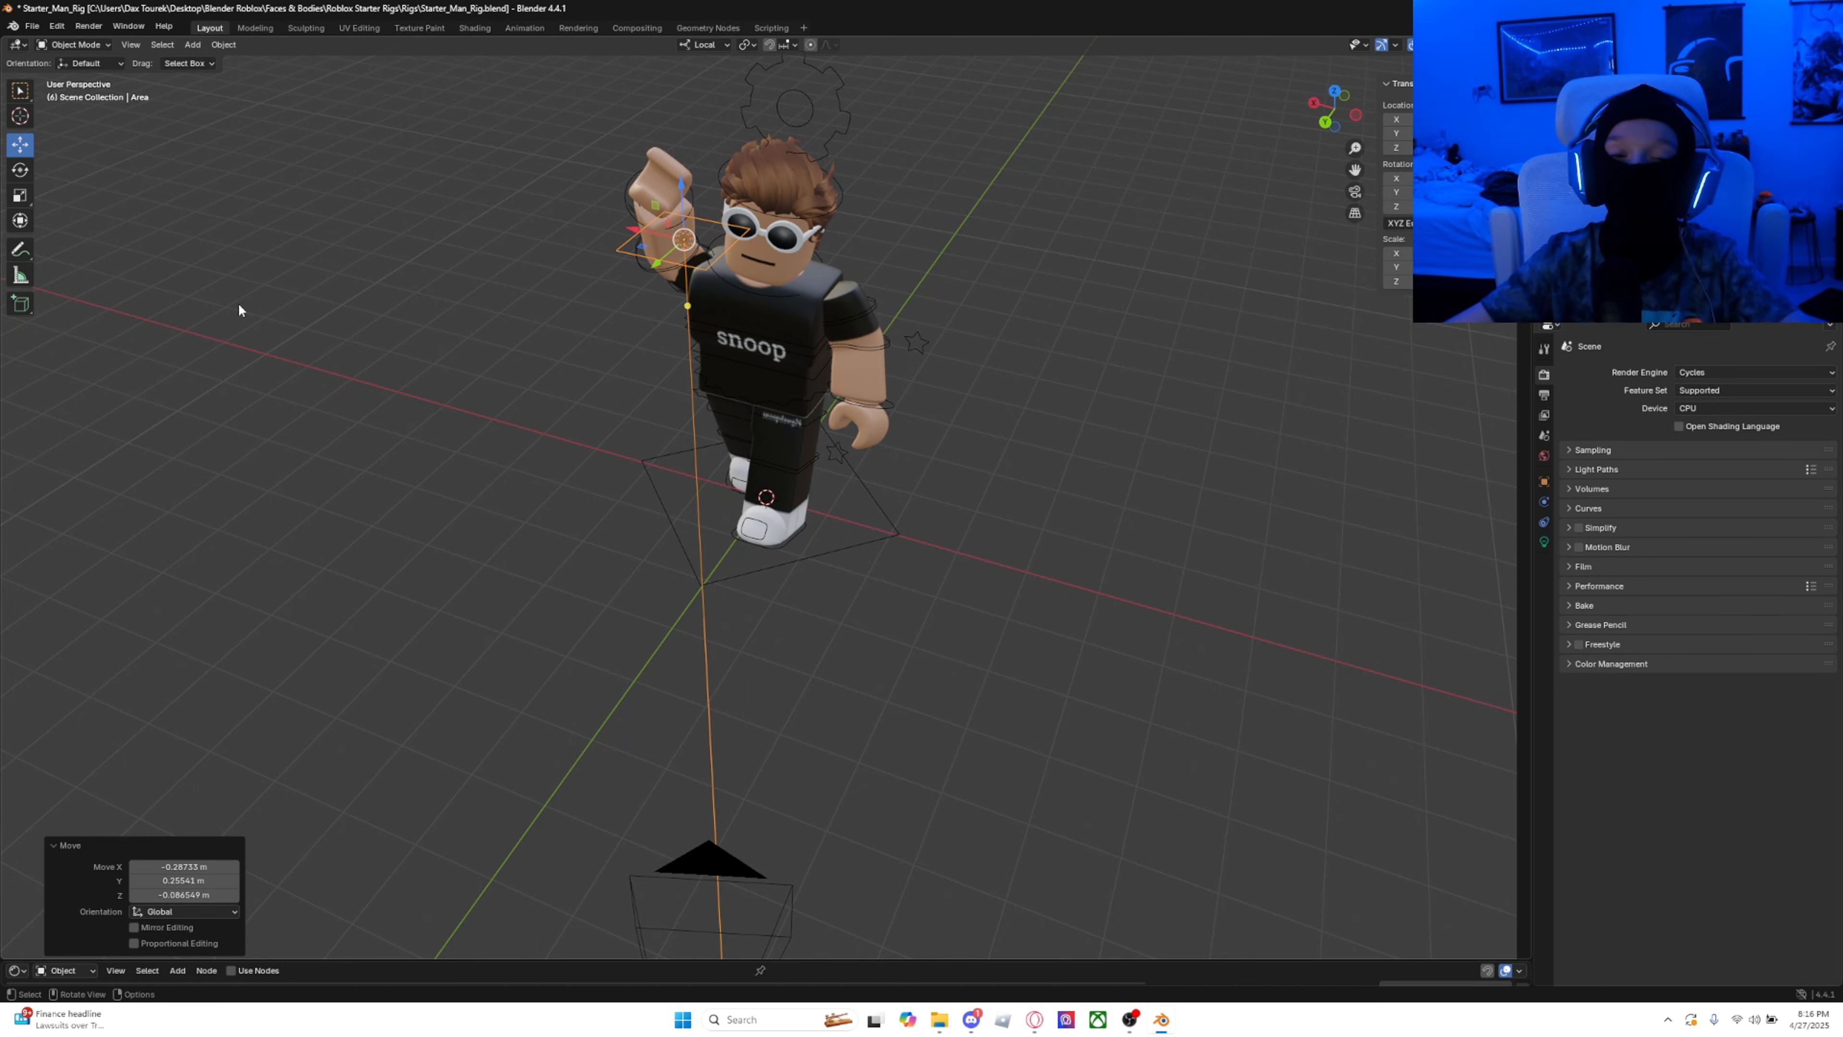
Step: Rotate the area light freely, by about 64.7° and -20.1° of trackball rotation, so that it points at the character
click(19, 169)
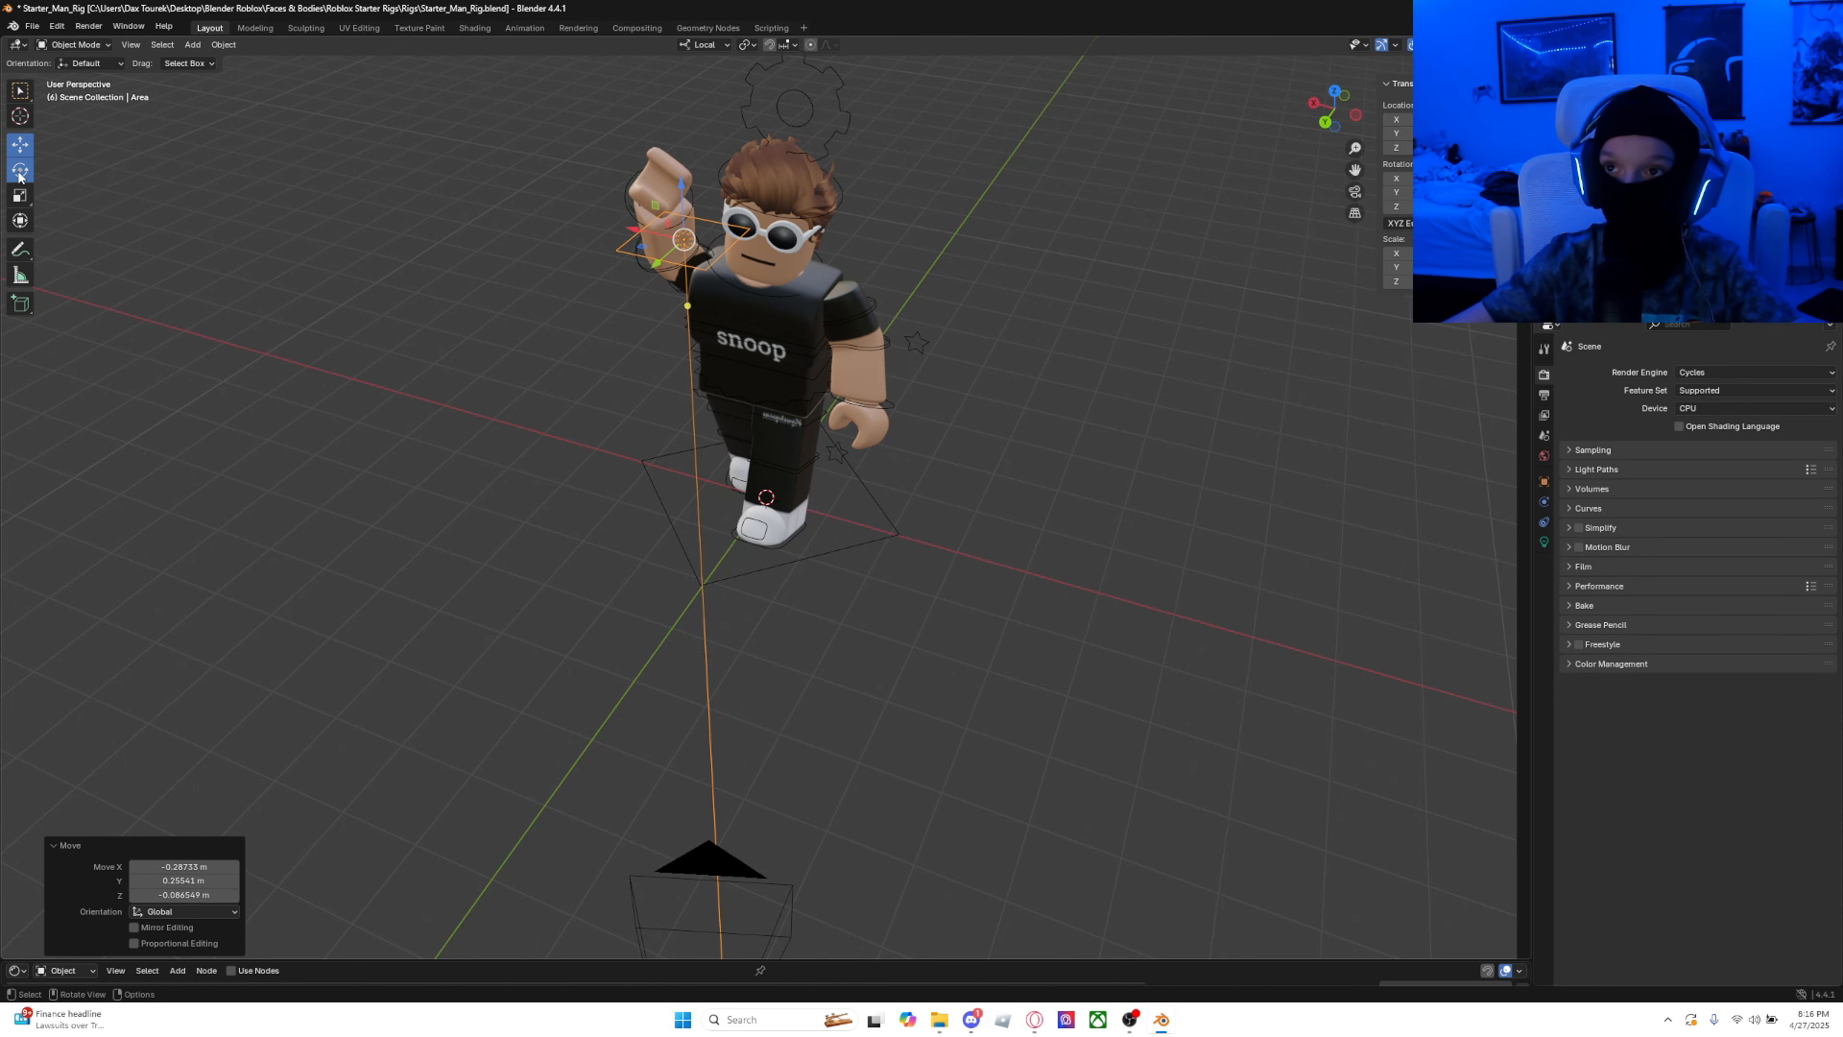
middle_drag(721, 265, 716, 368)
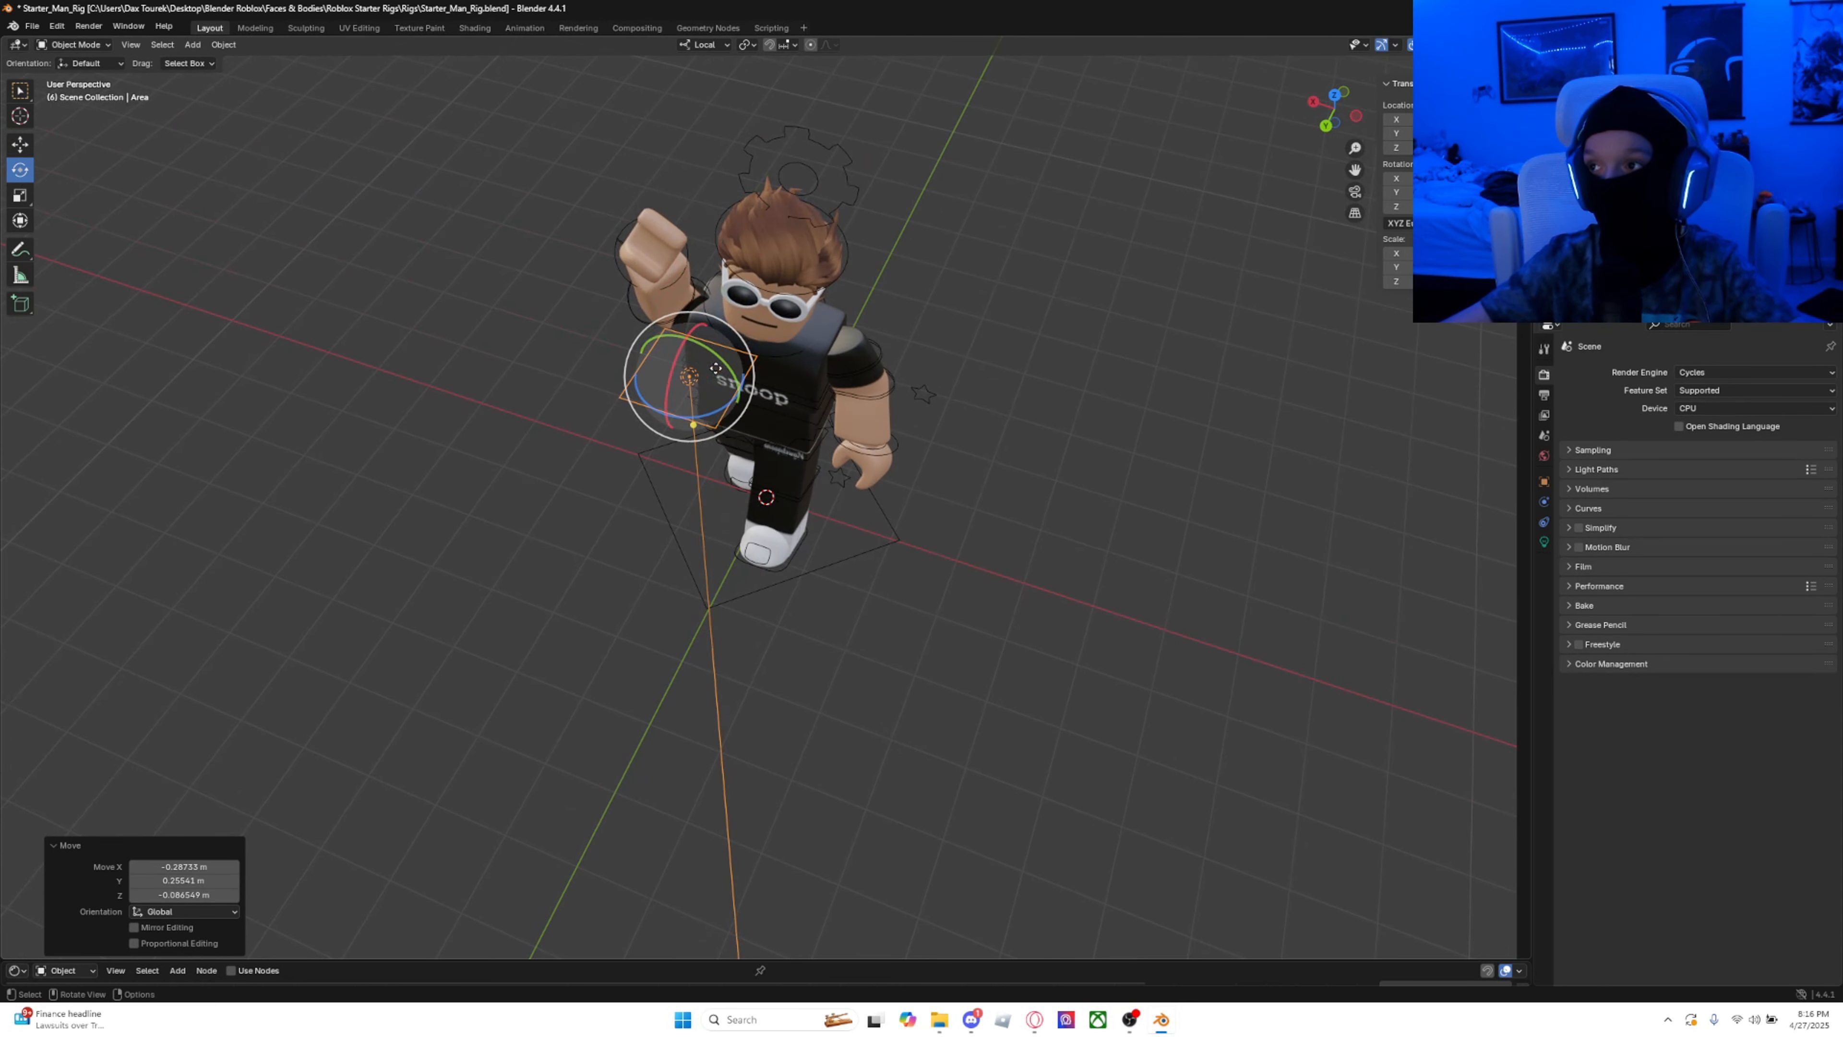
drag(691, 376, 706, 373)
drag(677, 439, 666, 462)
middle_drag(973, 401, 888, 355)
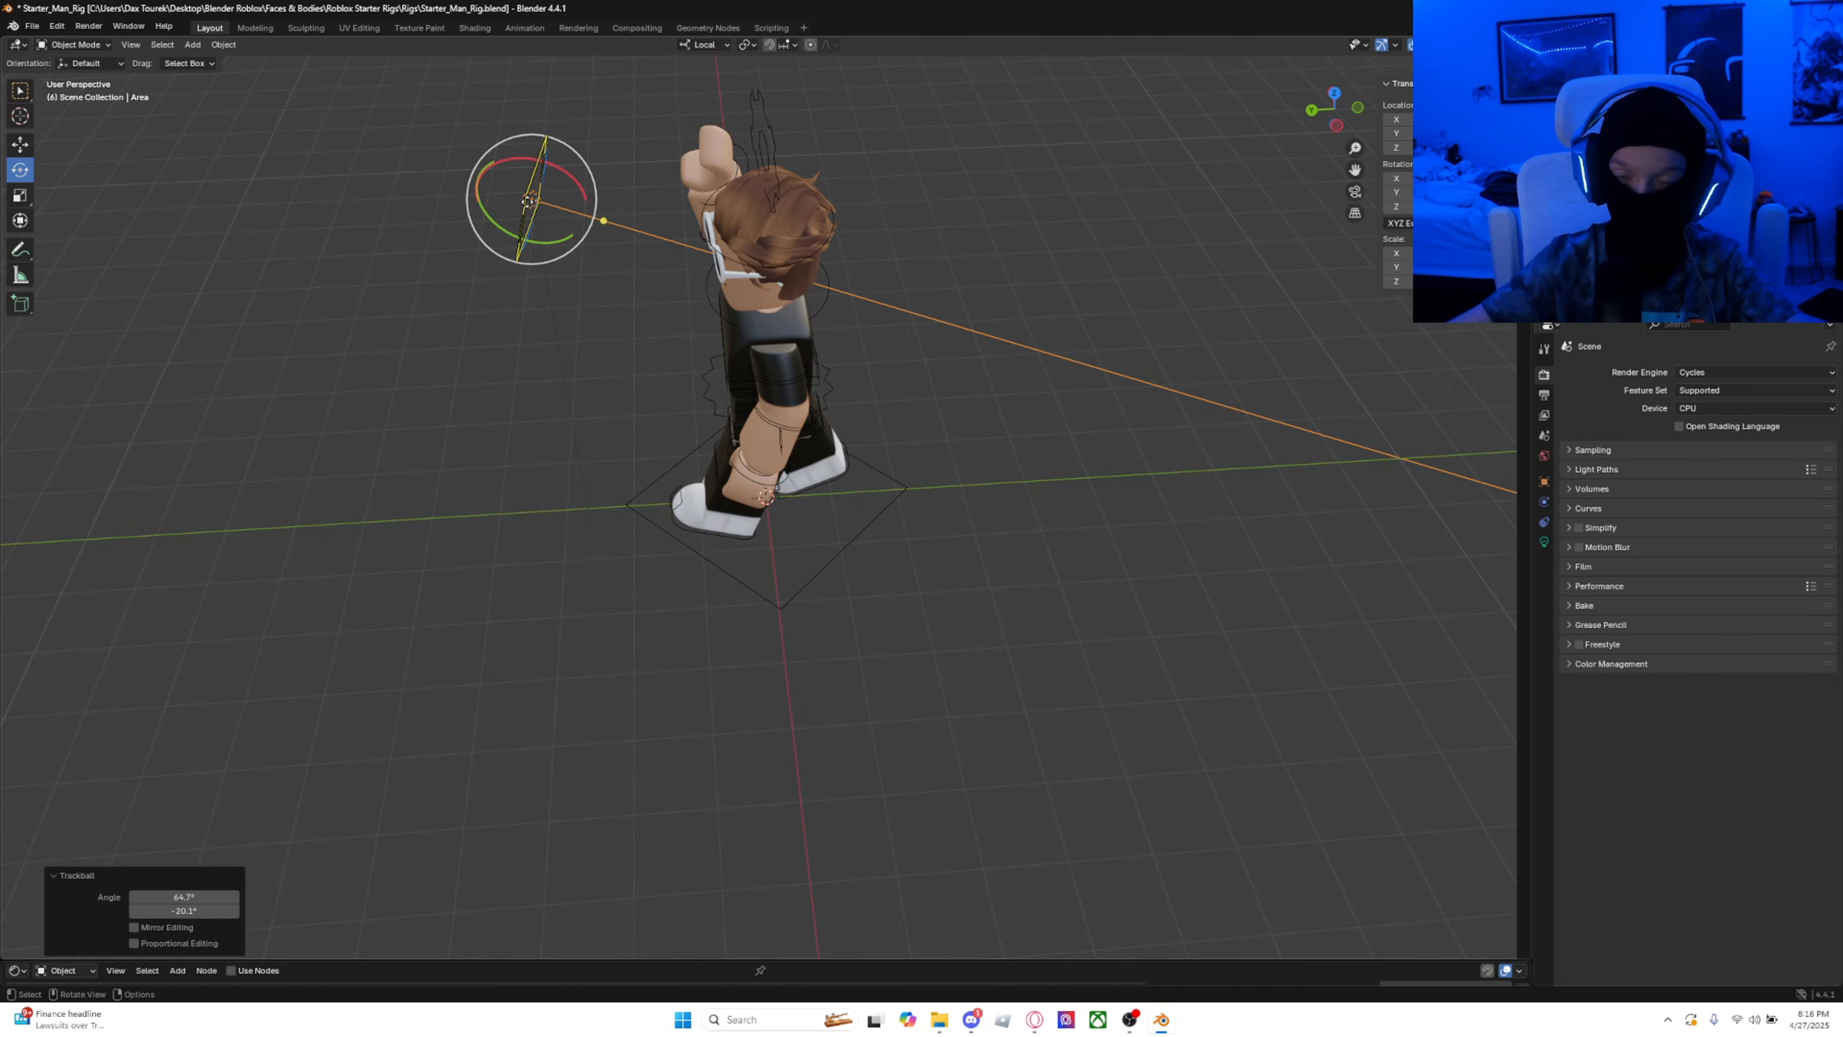
middle_drag(988, 341, 988, 341)
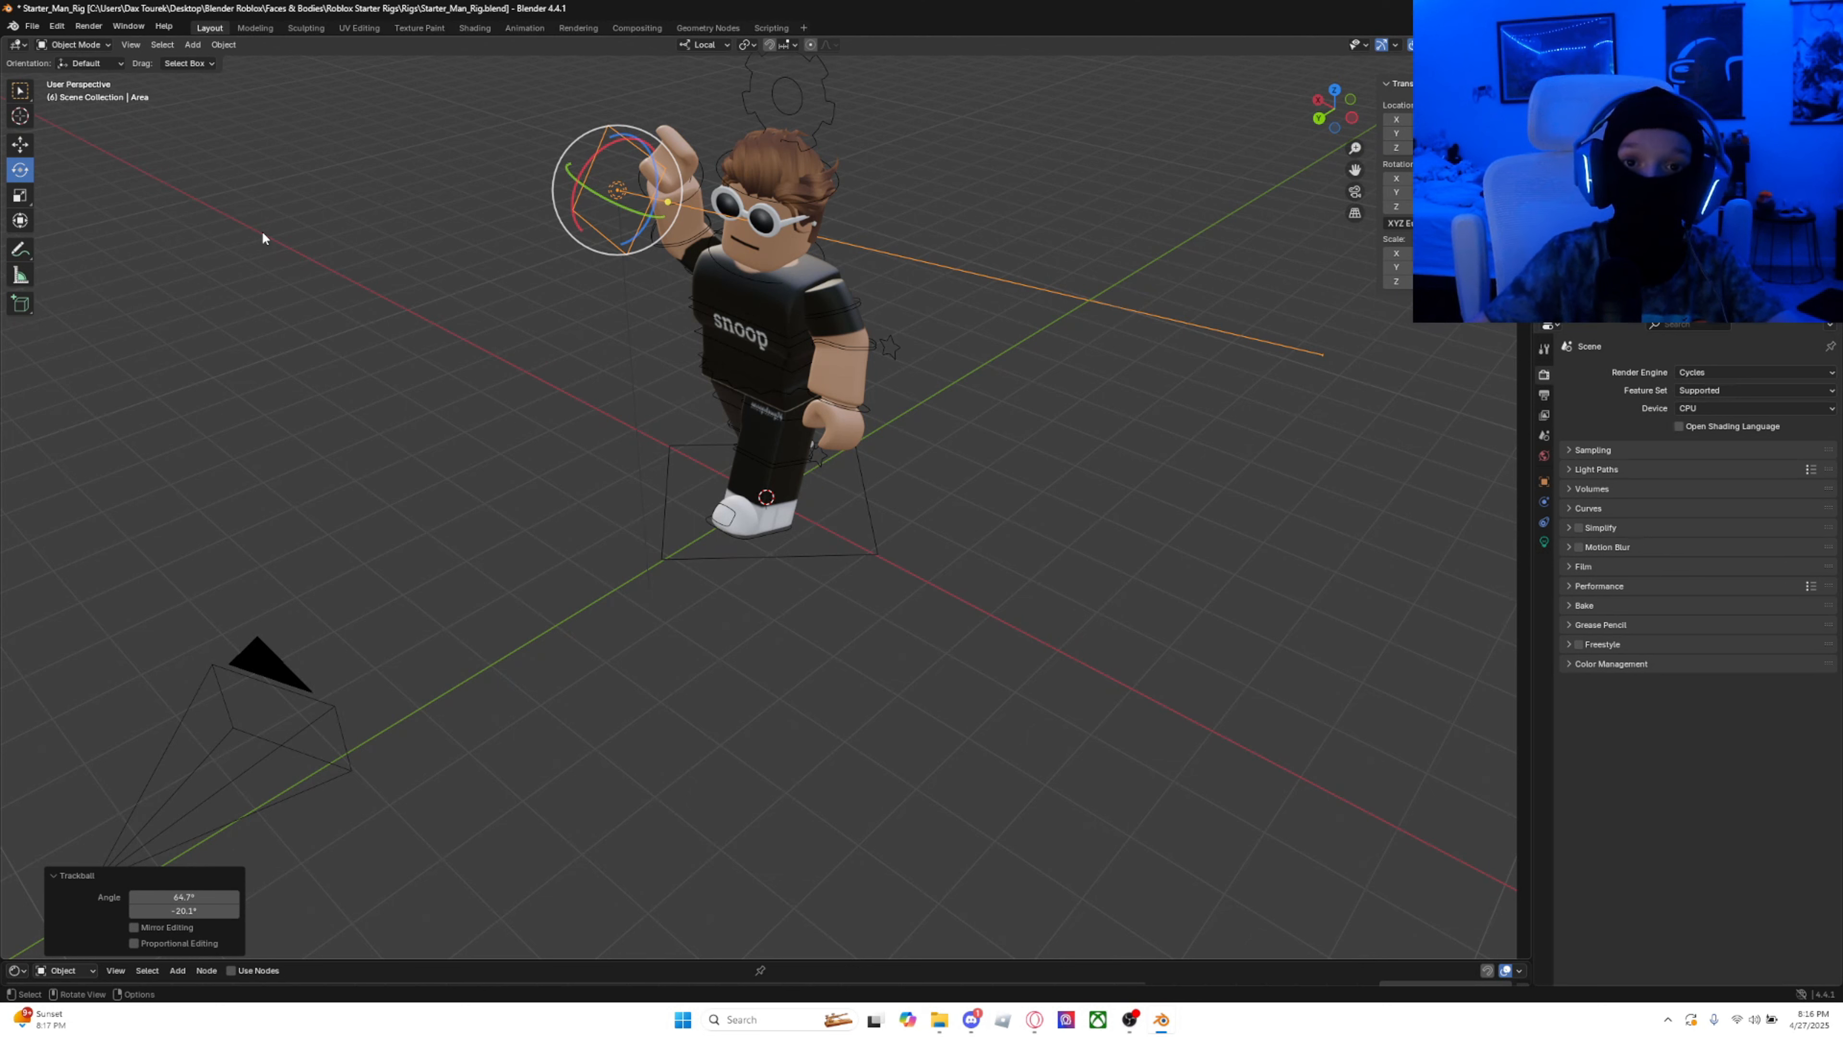
Step: Move the area light about 4 m back along its local Z axis, away from the character
click(20, 146)
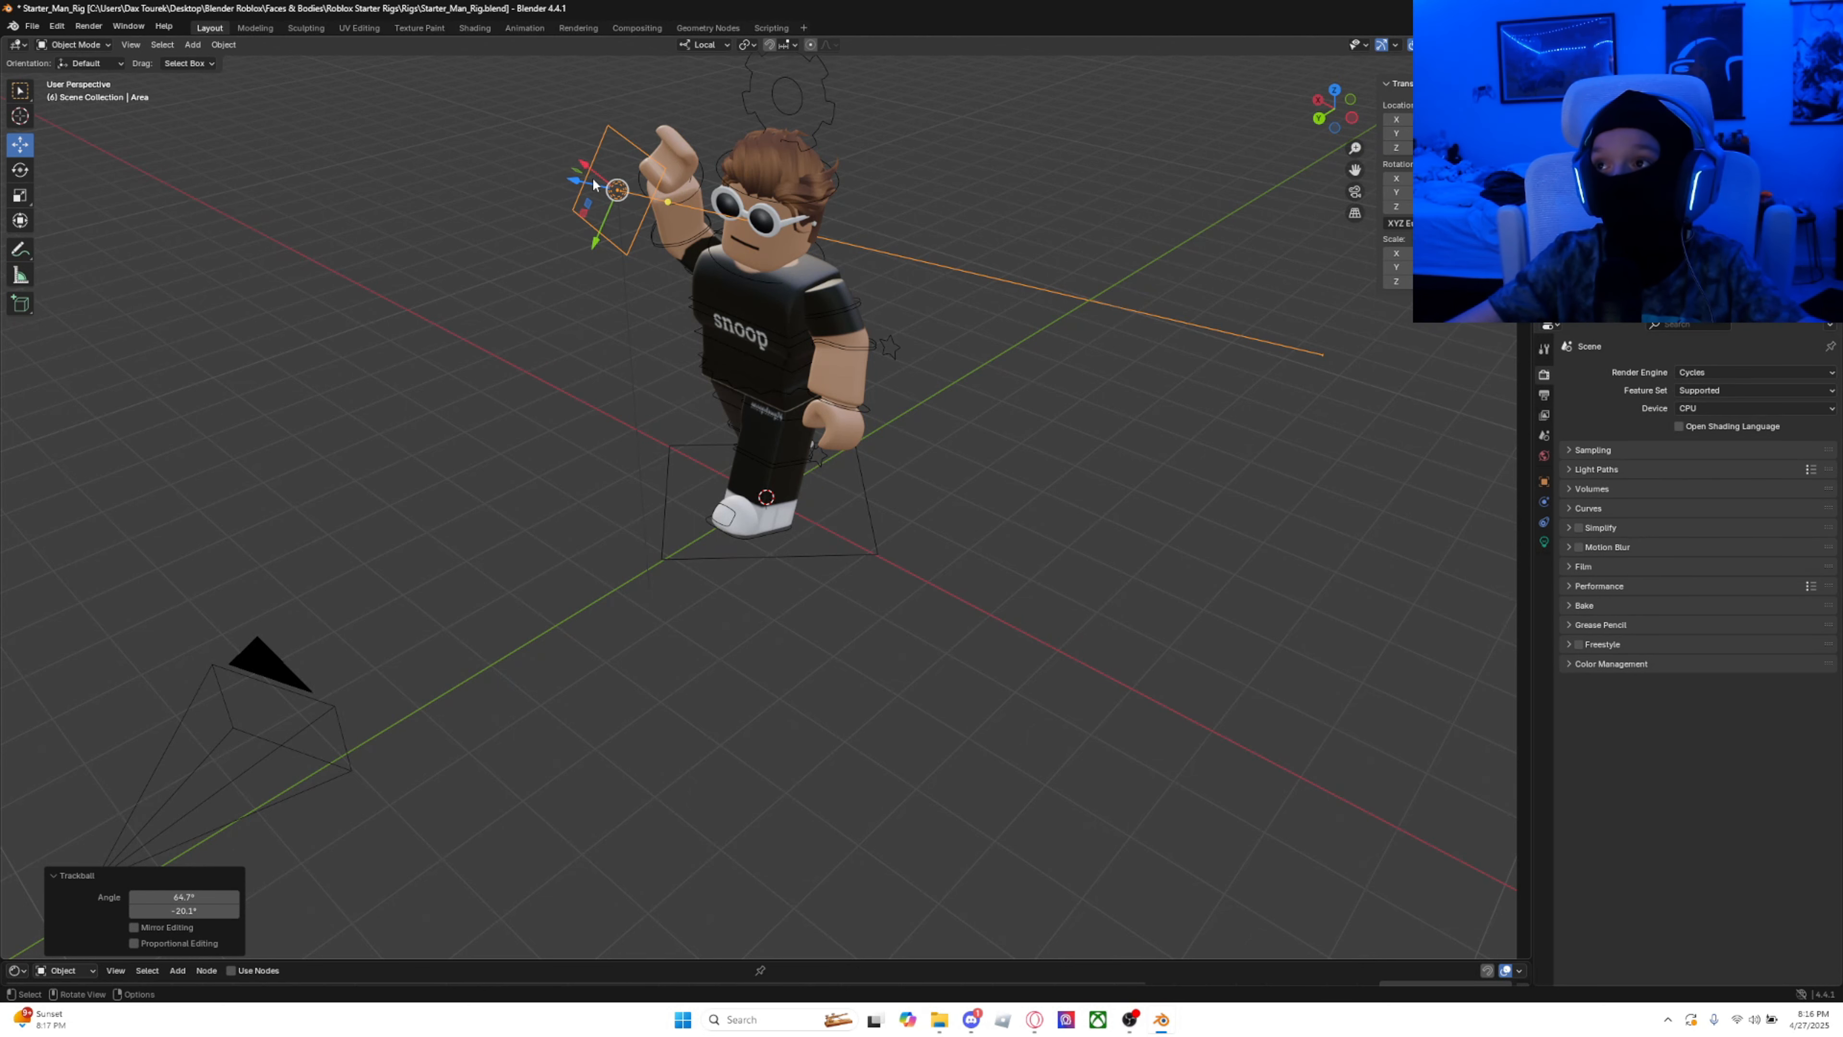
drag(584, 181, 191, 168)
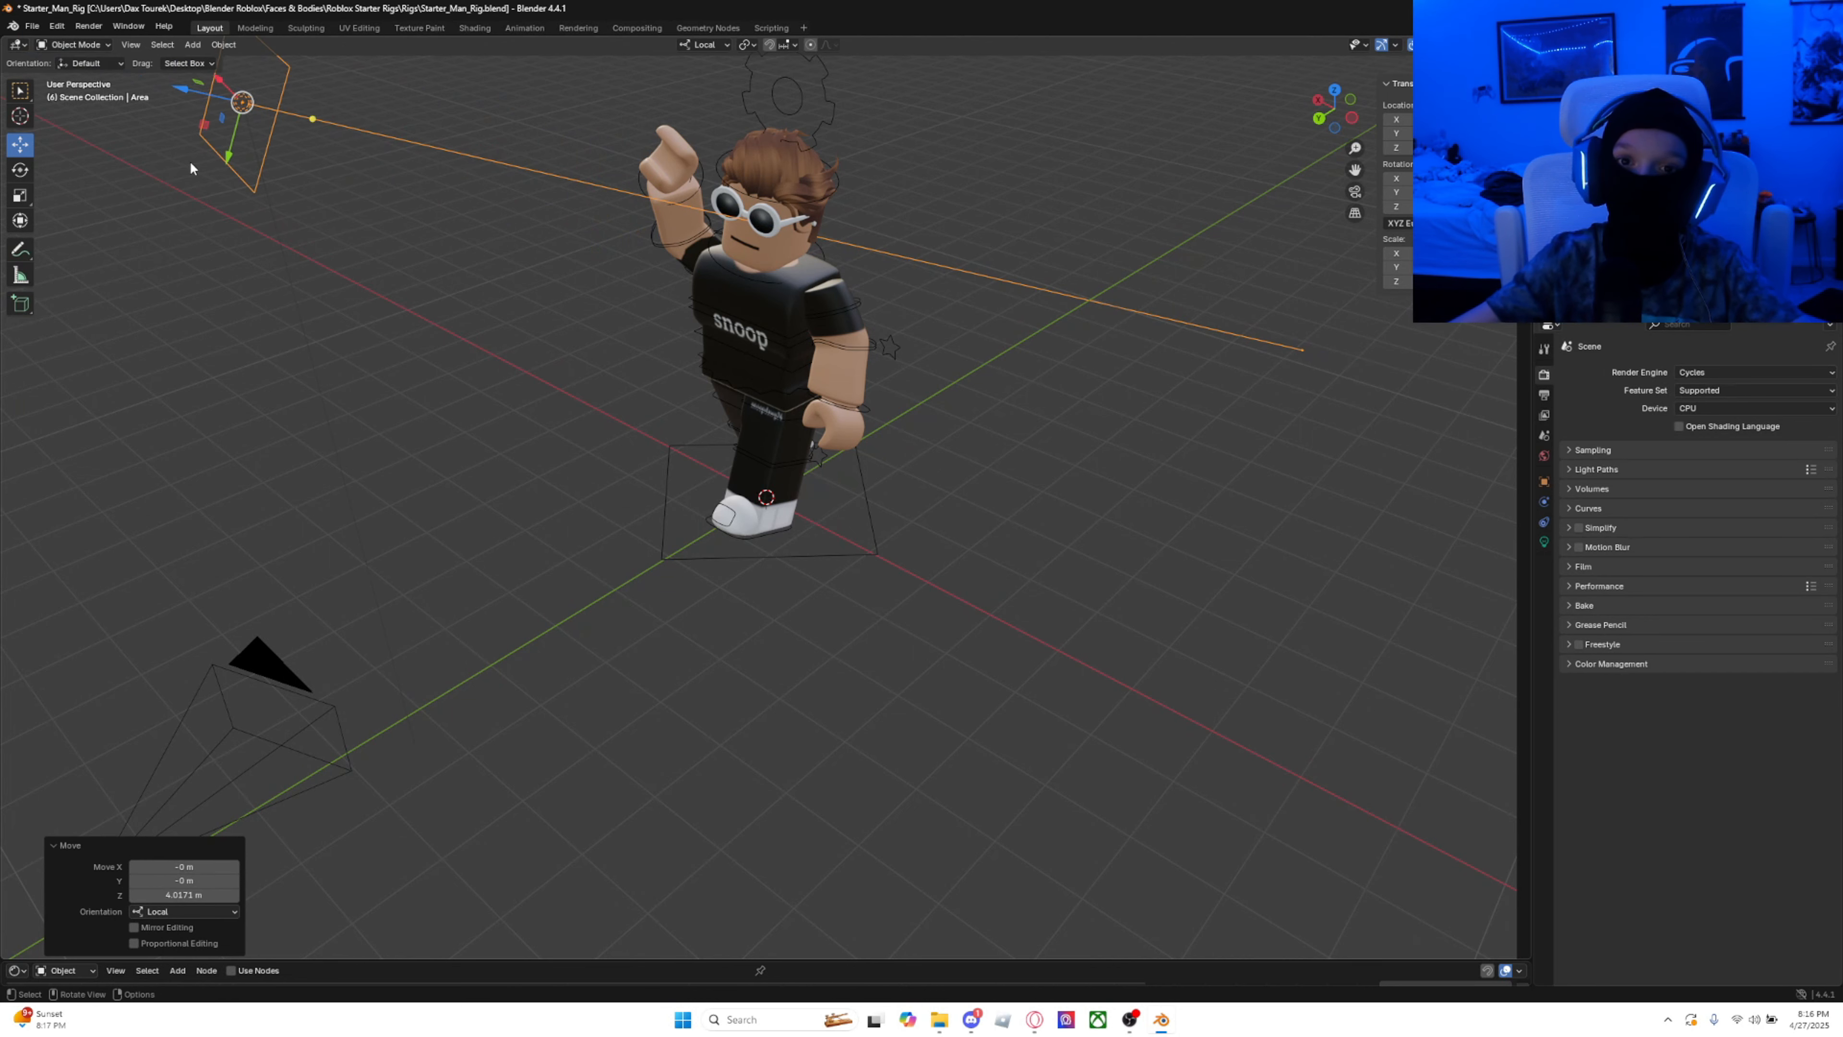
scroll(717, 531, down, 2)
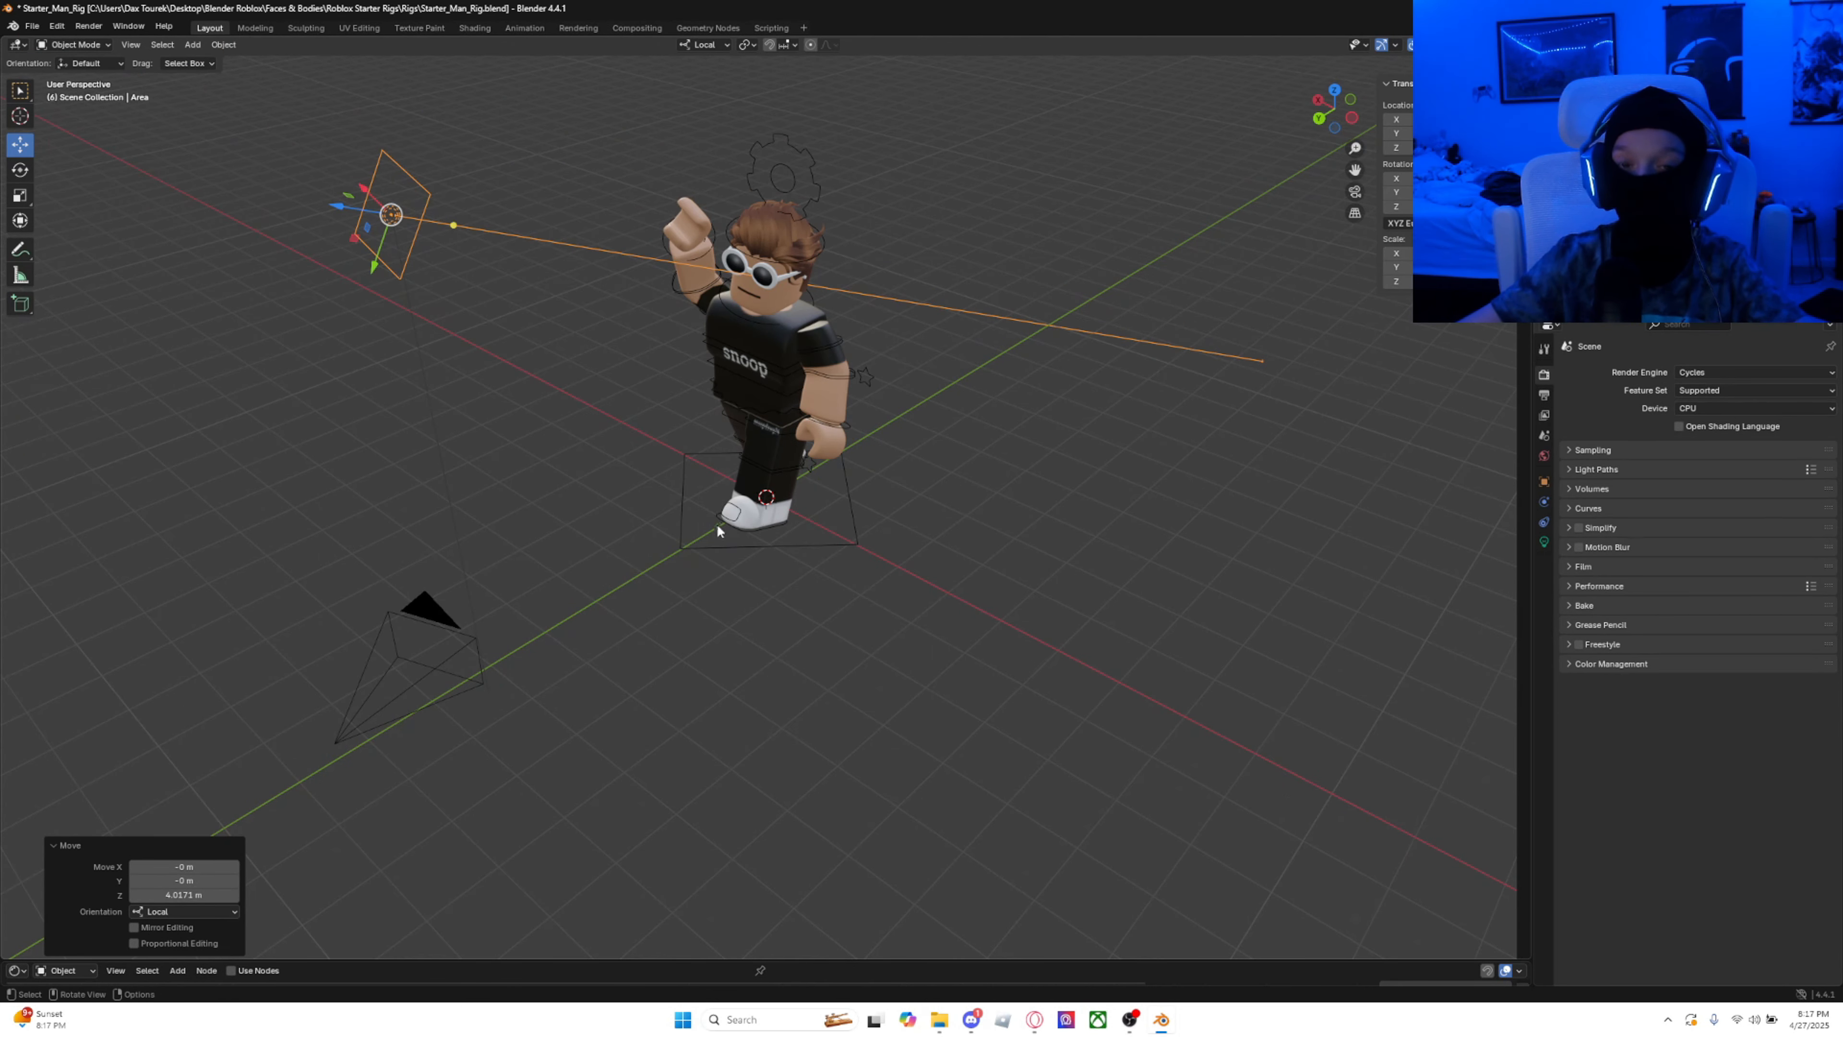
Step: Set the area light's power to 300 W
click(1545, 541)
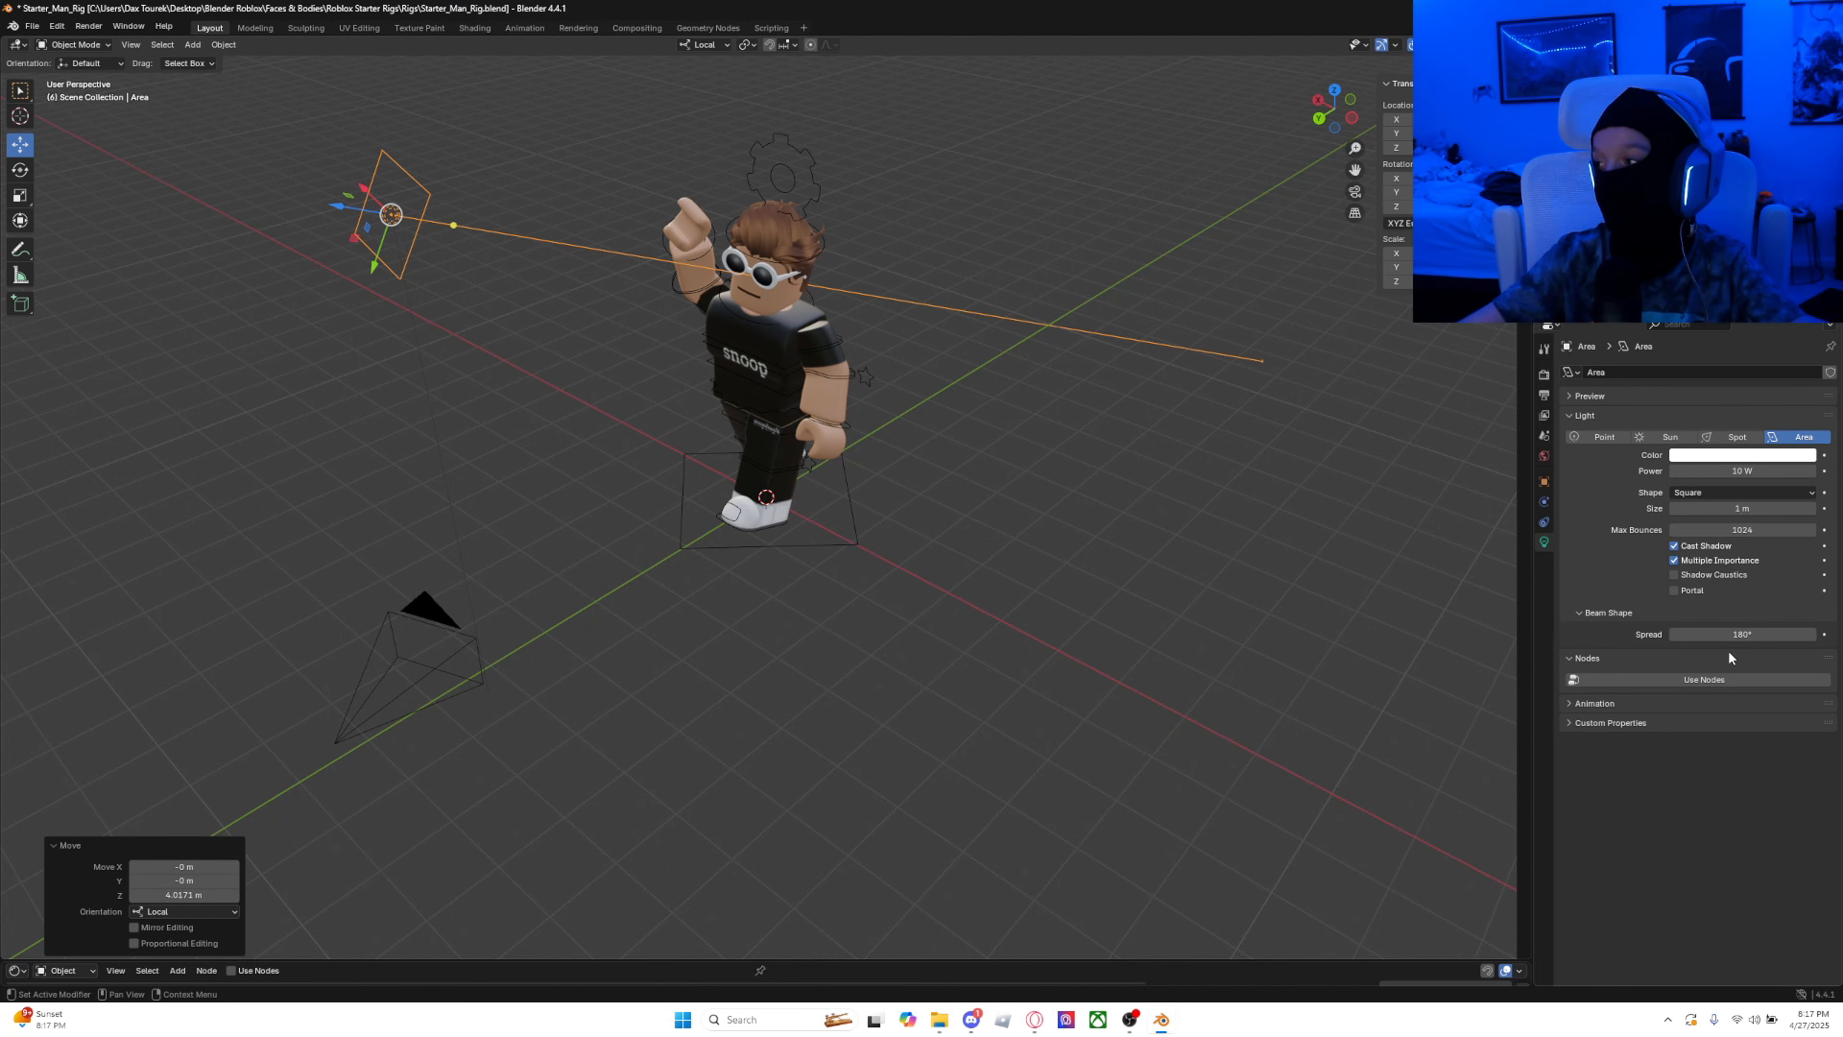
click(1801, 438)
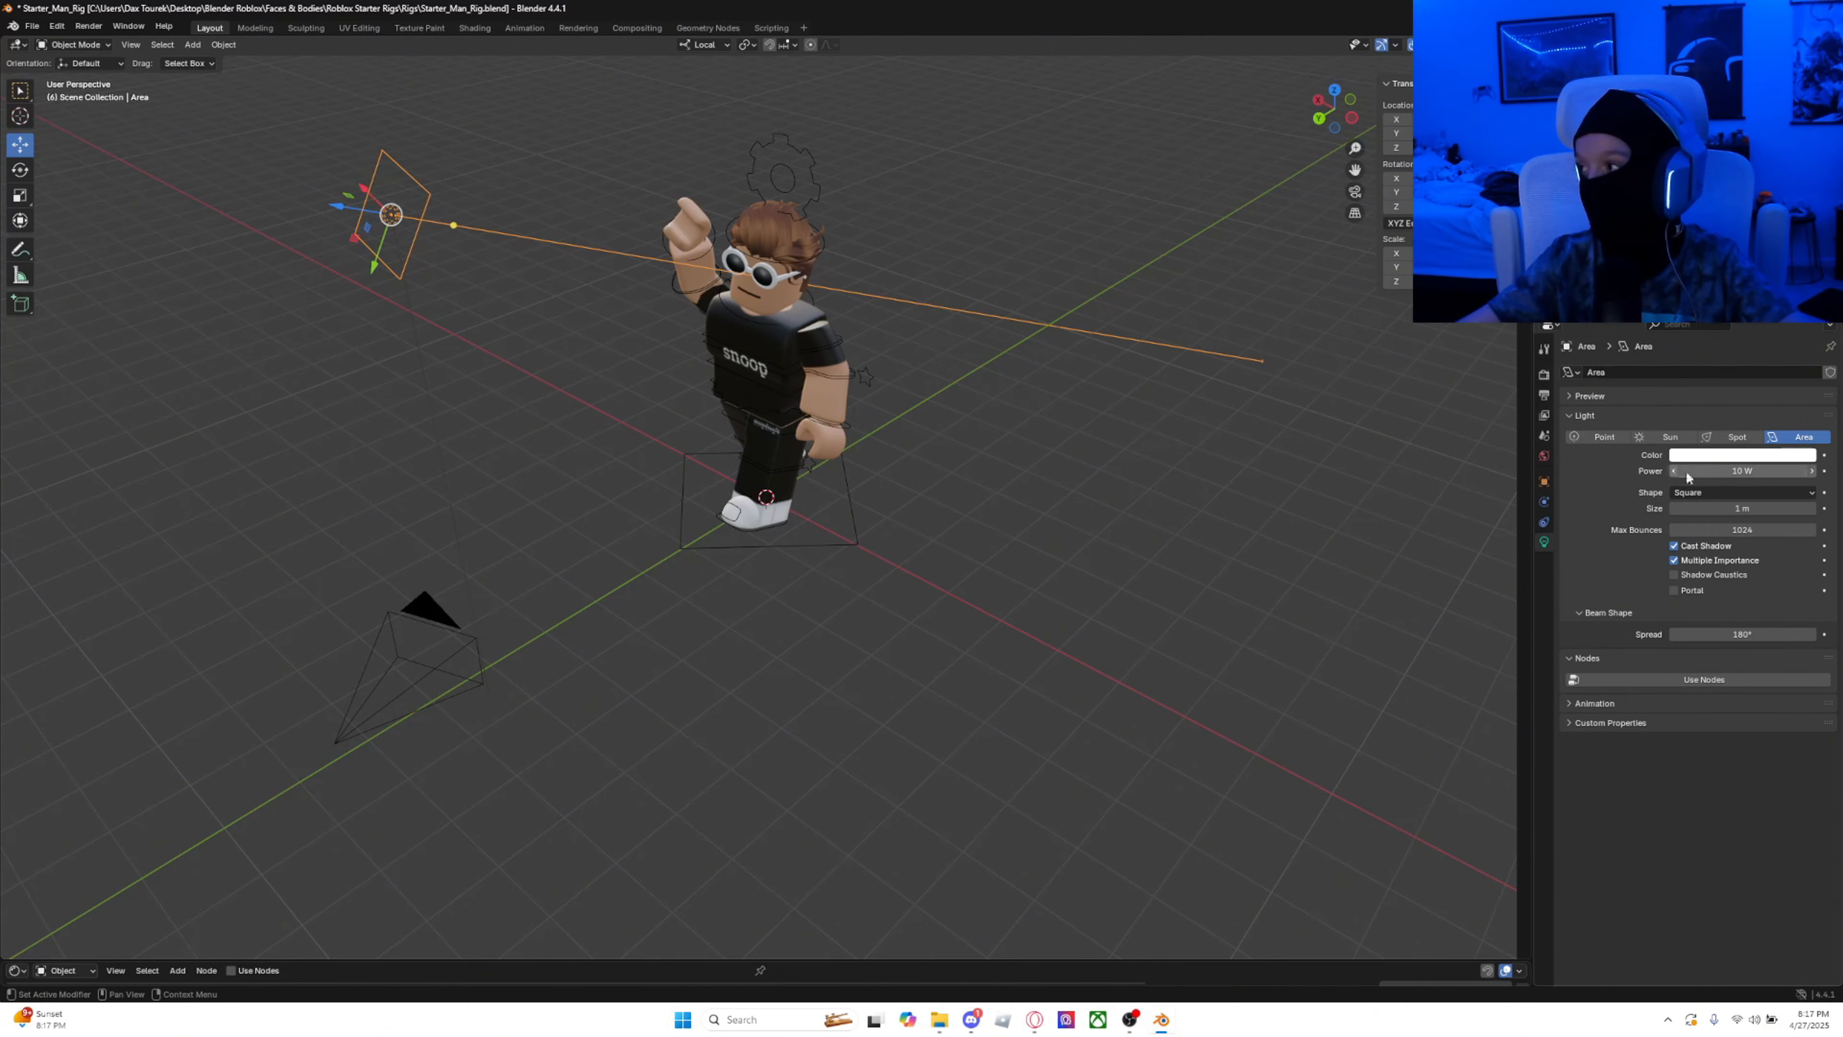
double_click(1764, 469)
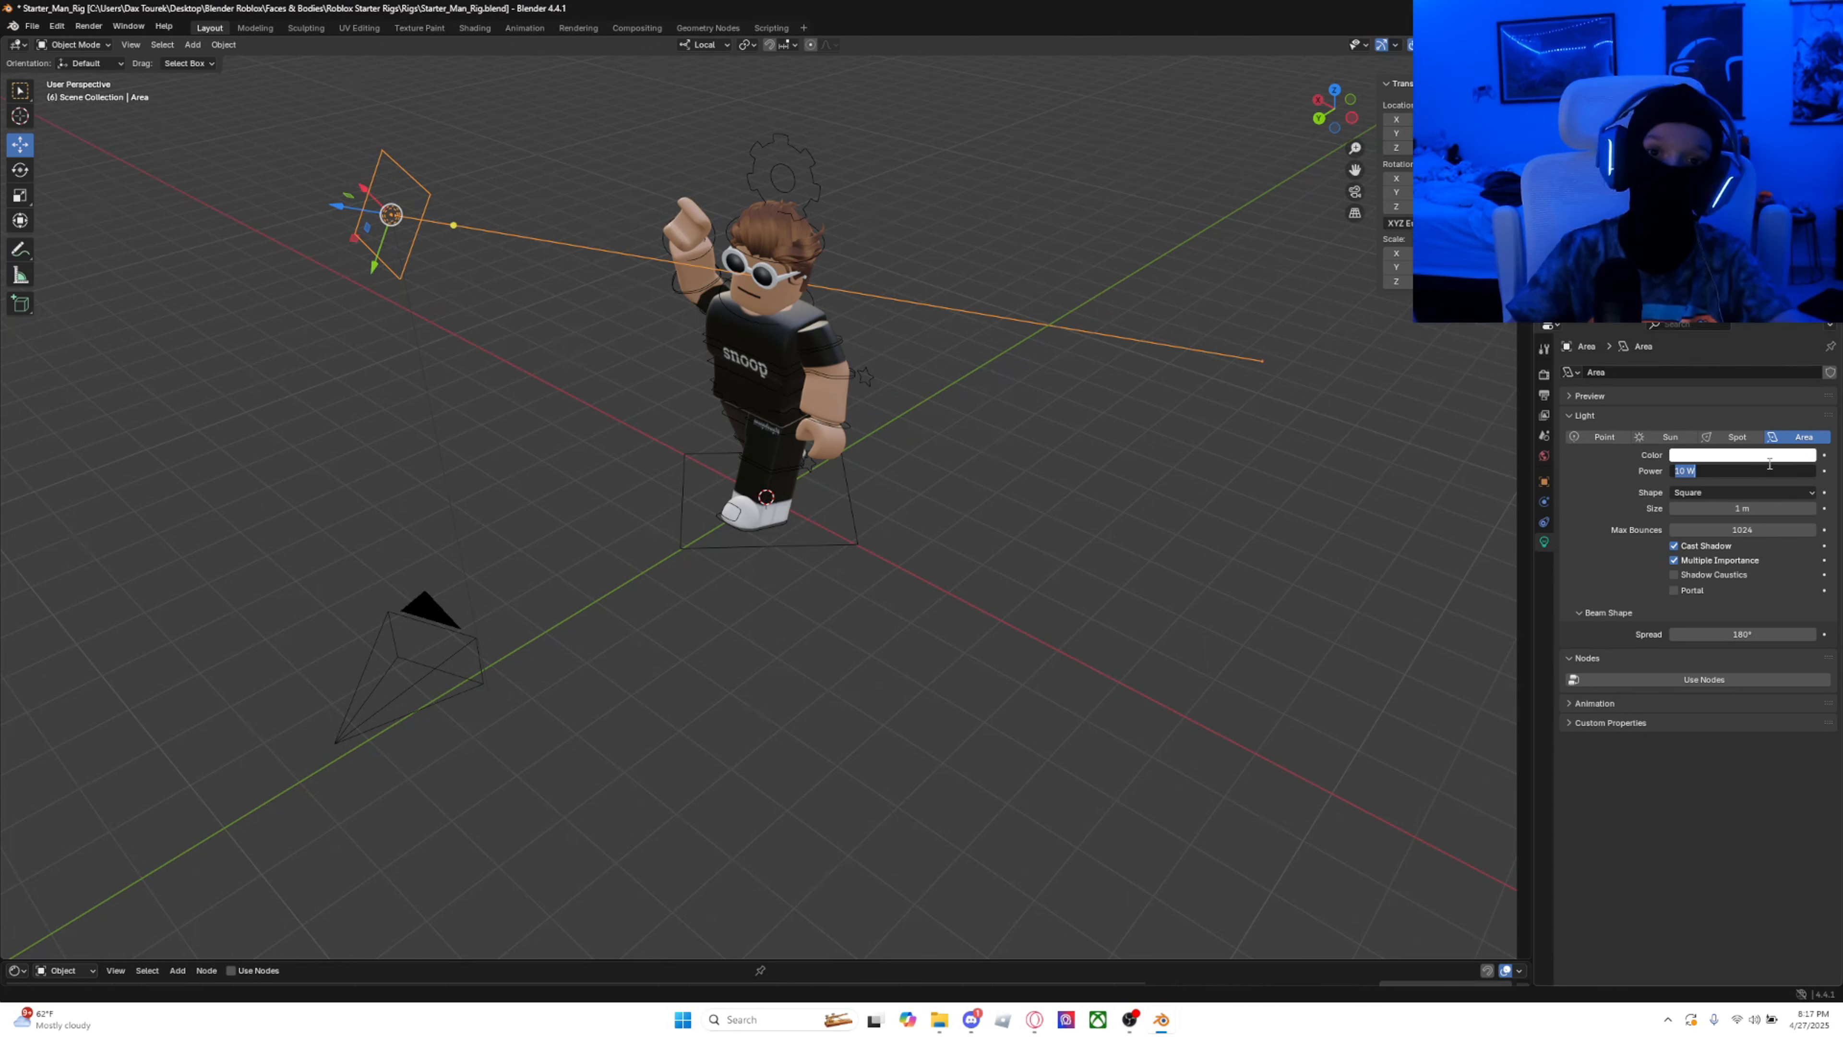
text(300)
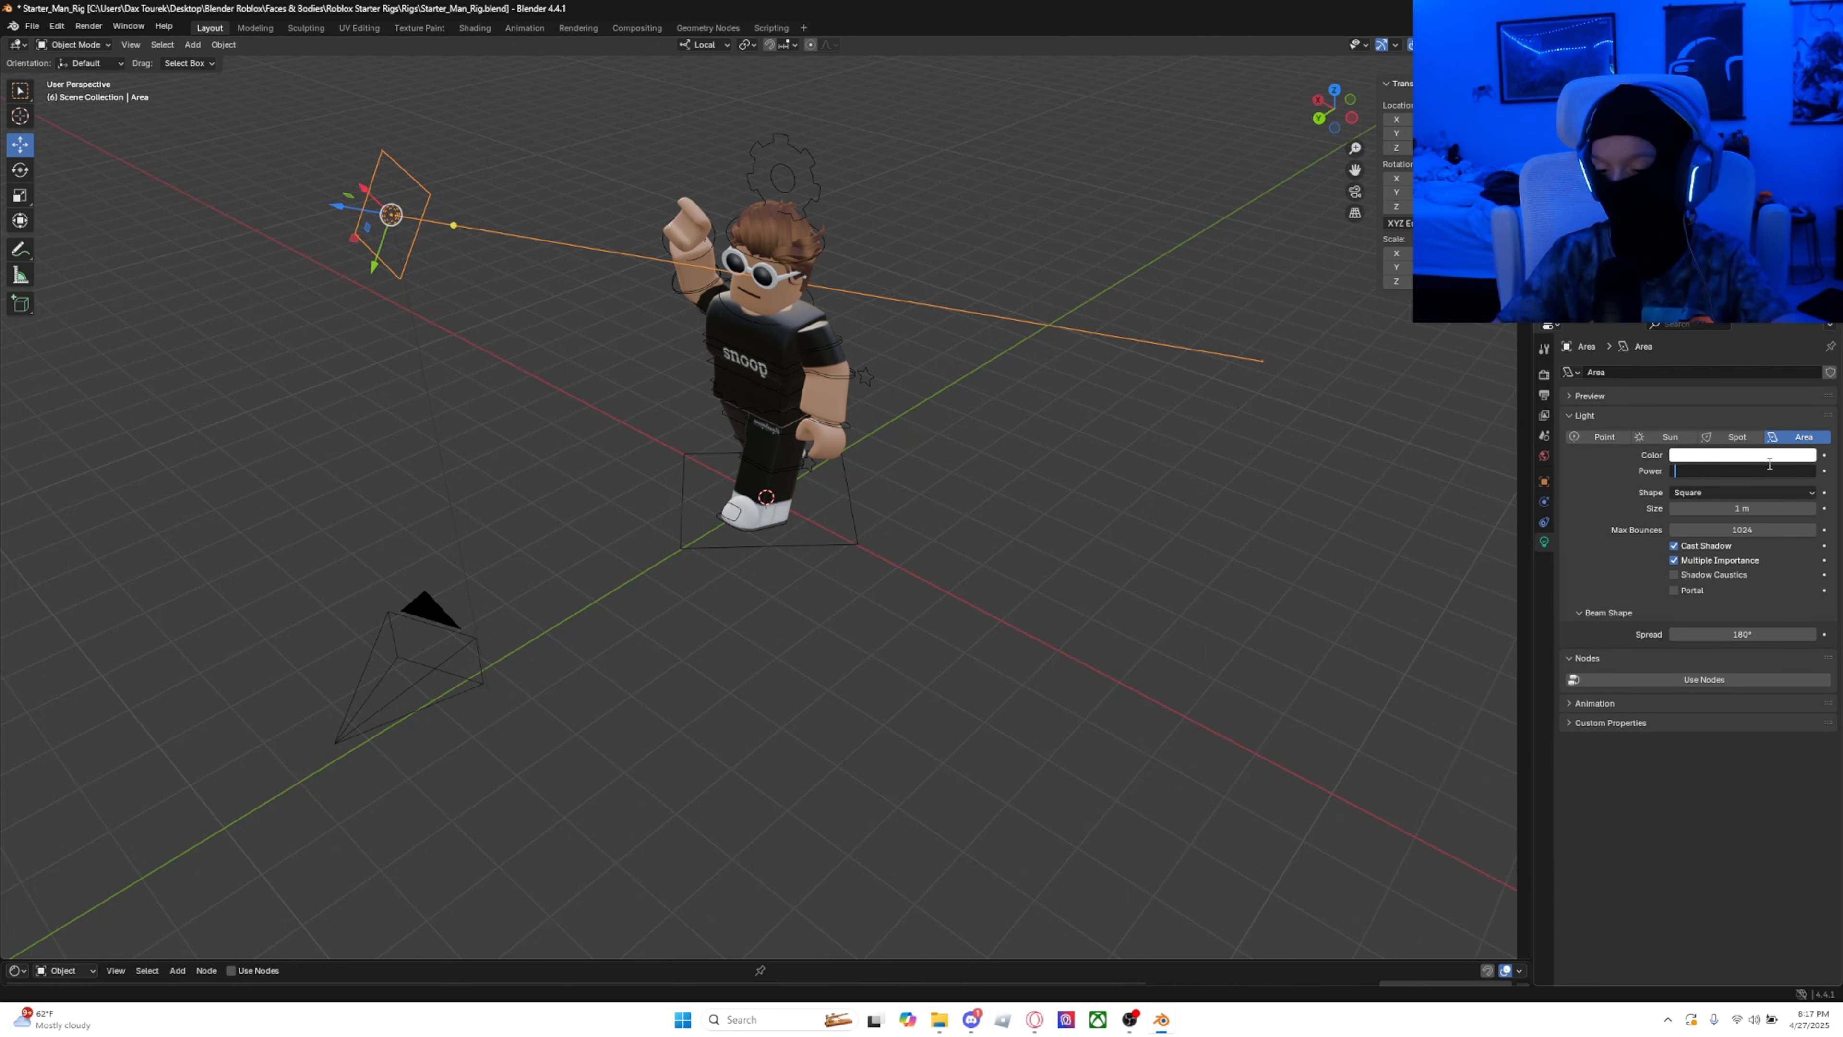
key(Return)
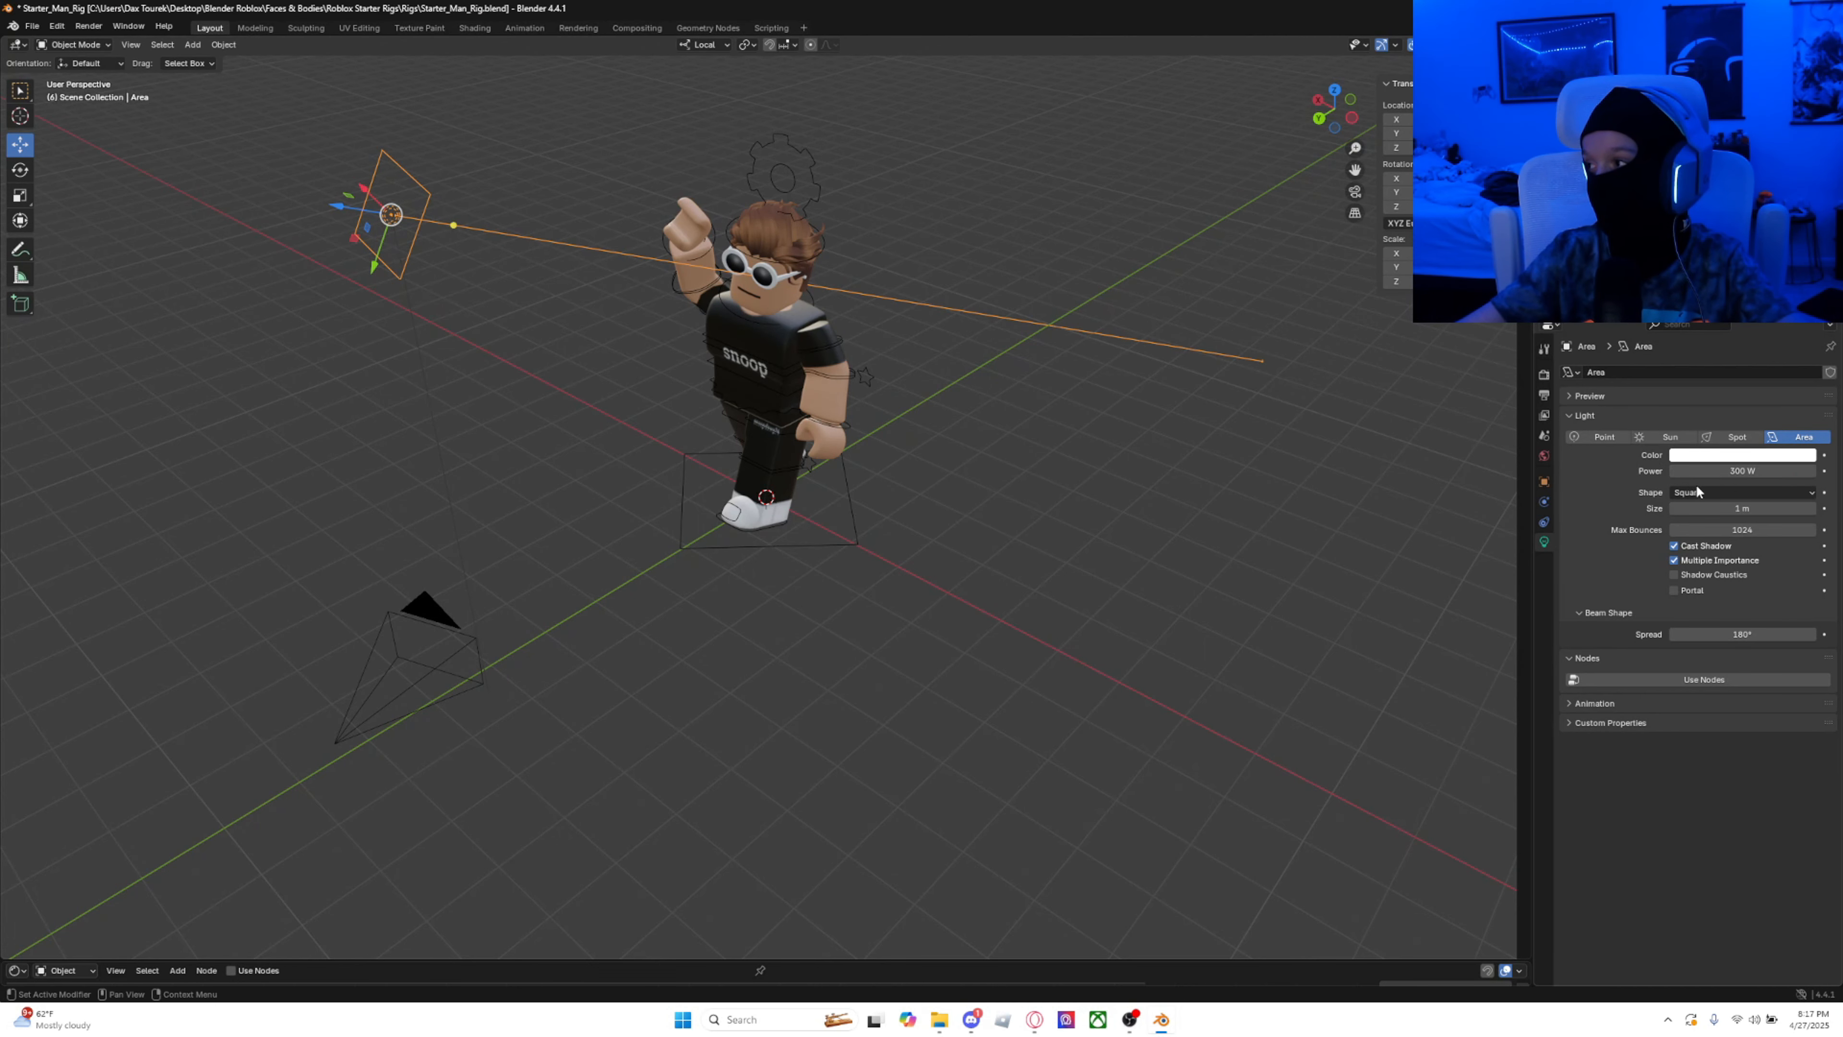
Step: Change the area light's shape to Ellipse and enlarge it to about 3.65 m by 2.98 m
click(1741, 493)
click(1696, 556)
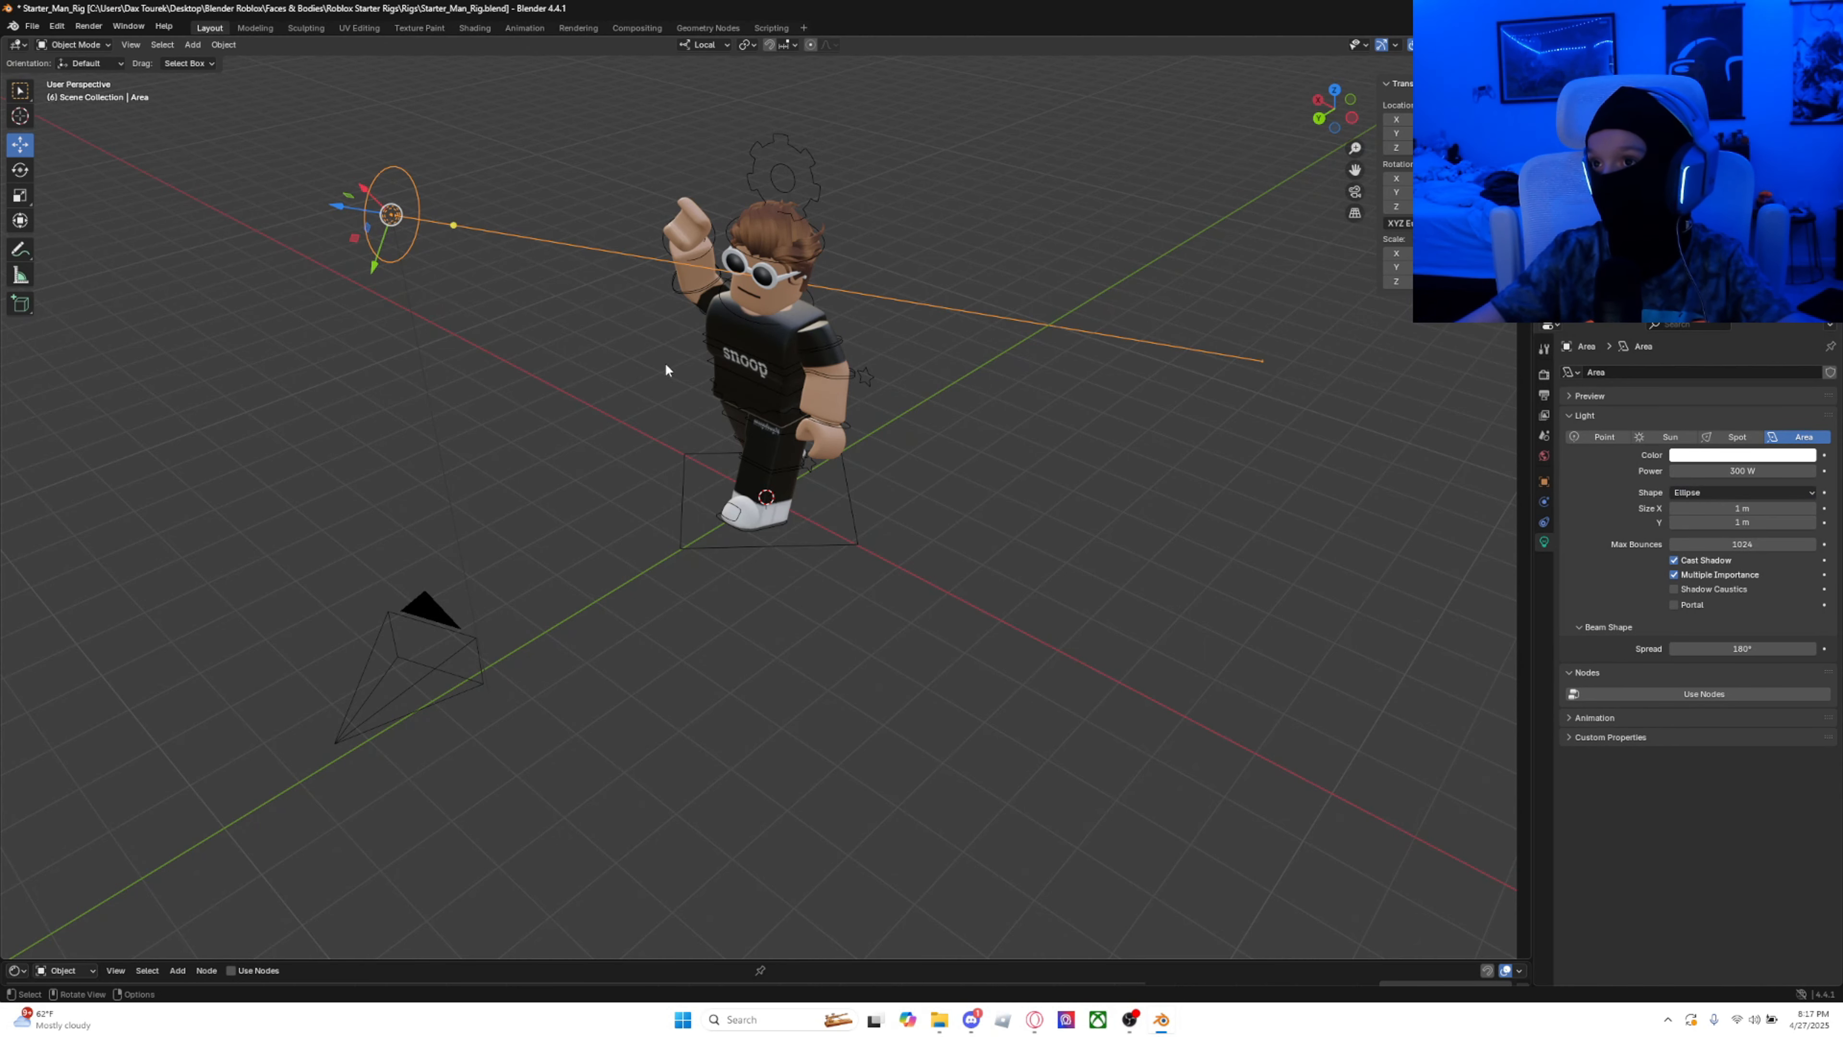
middle_drag(669, 369, 934, 268)
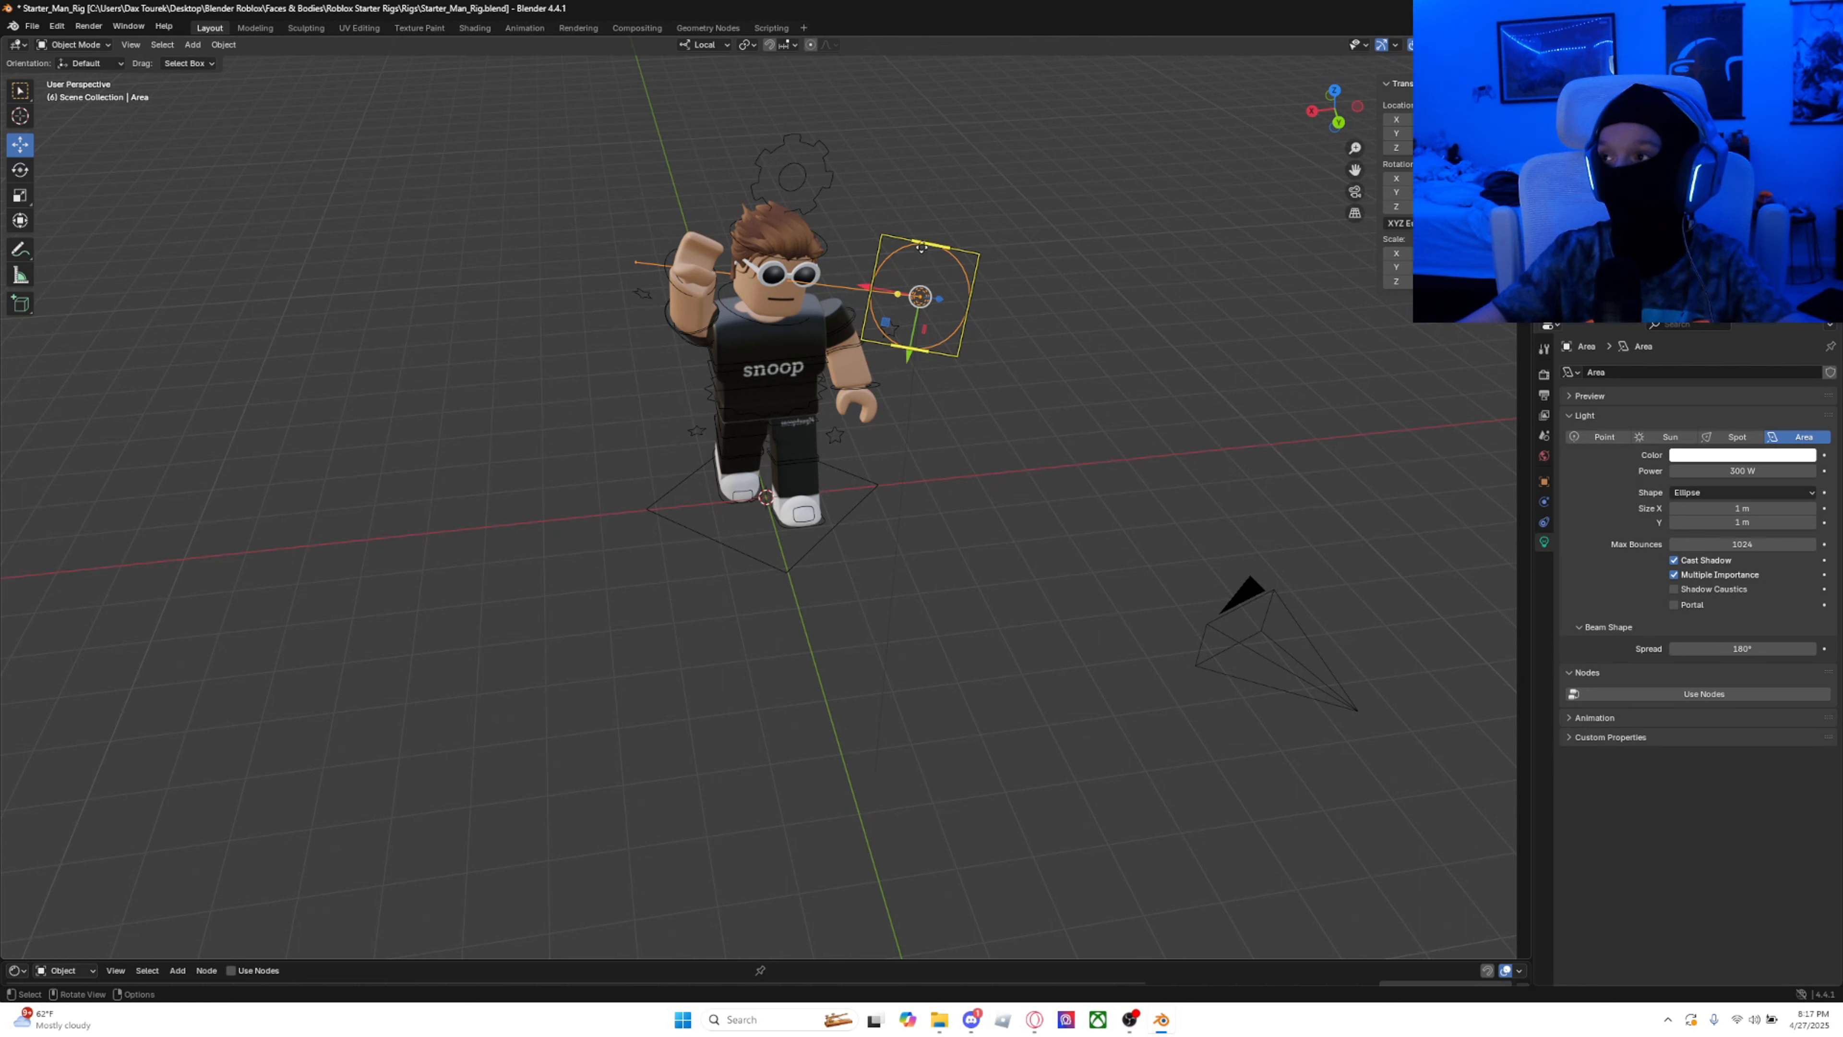
drag(928, 242, 952, 159)
drag(977, 298, 1094, 293)
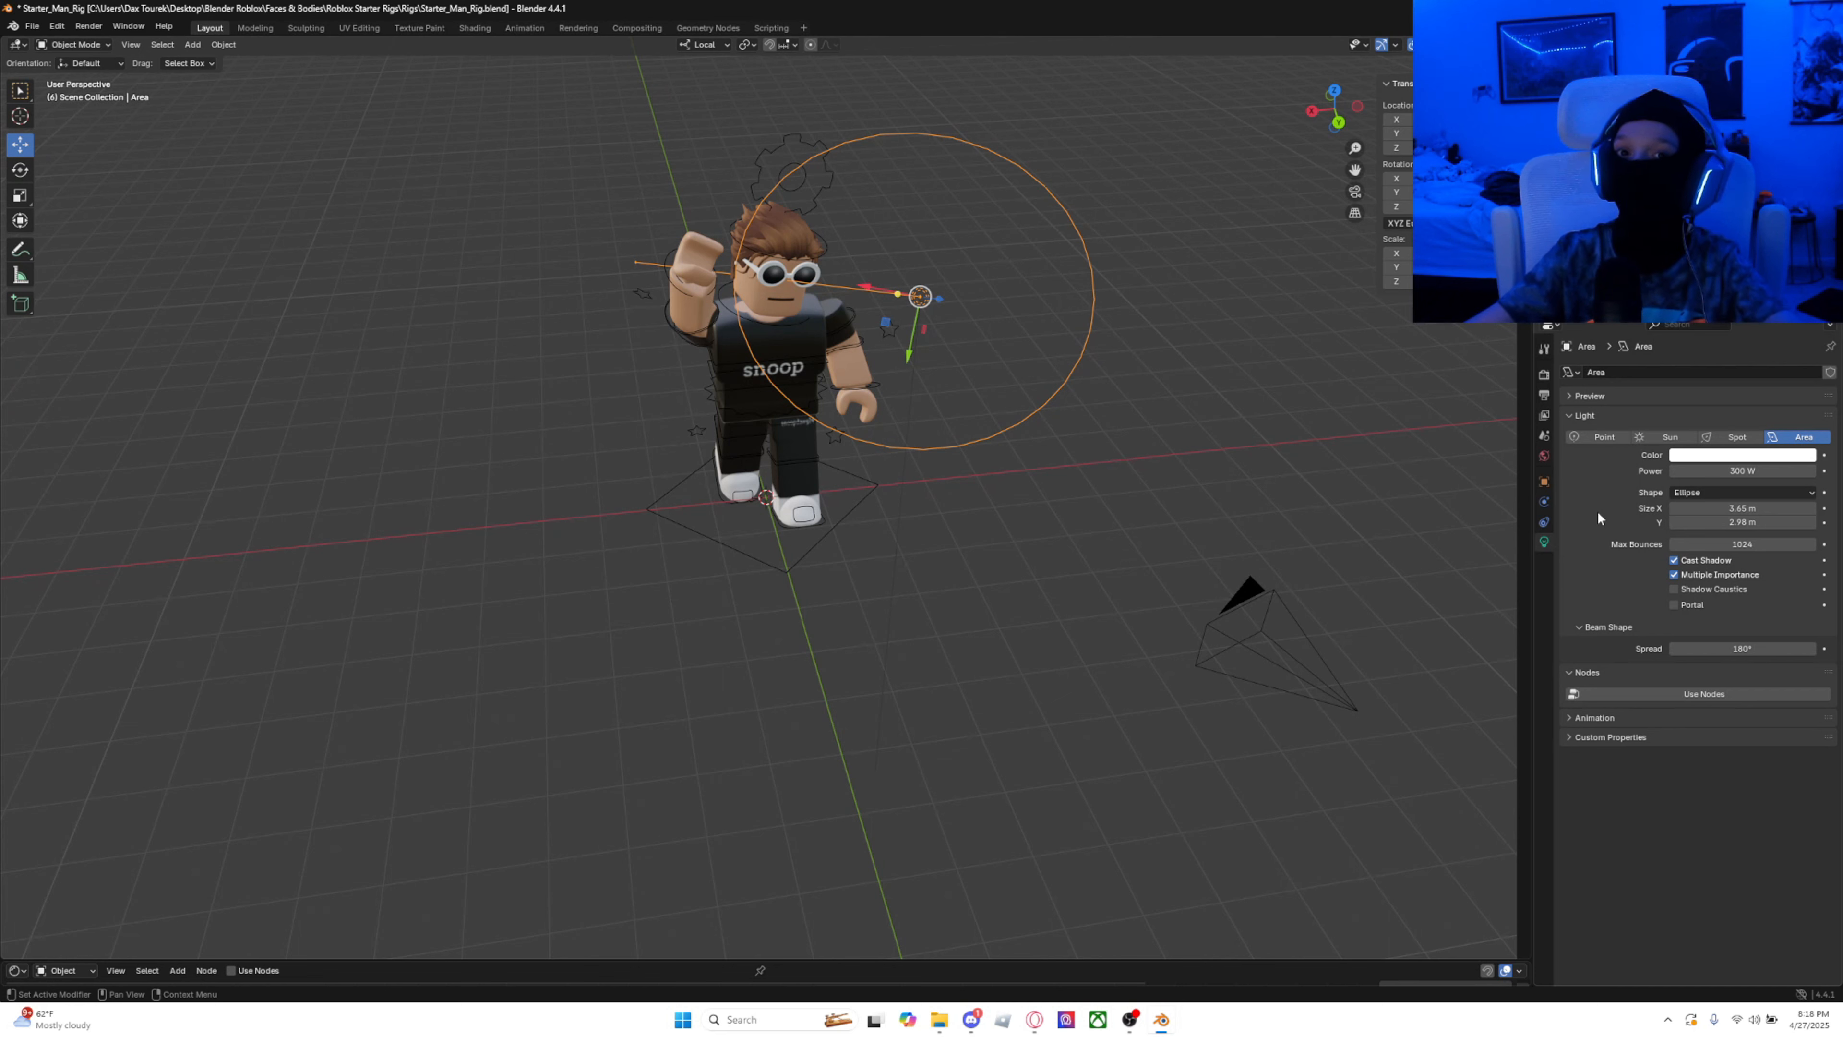
Step: Enable a transparent film background for the render and switch the render engine to EEVEE
click(1544, 375)
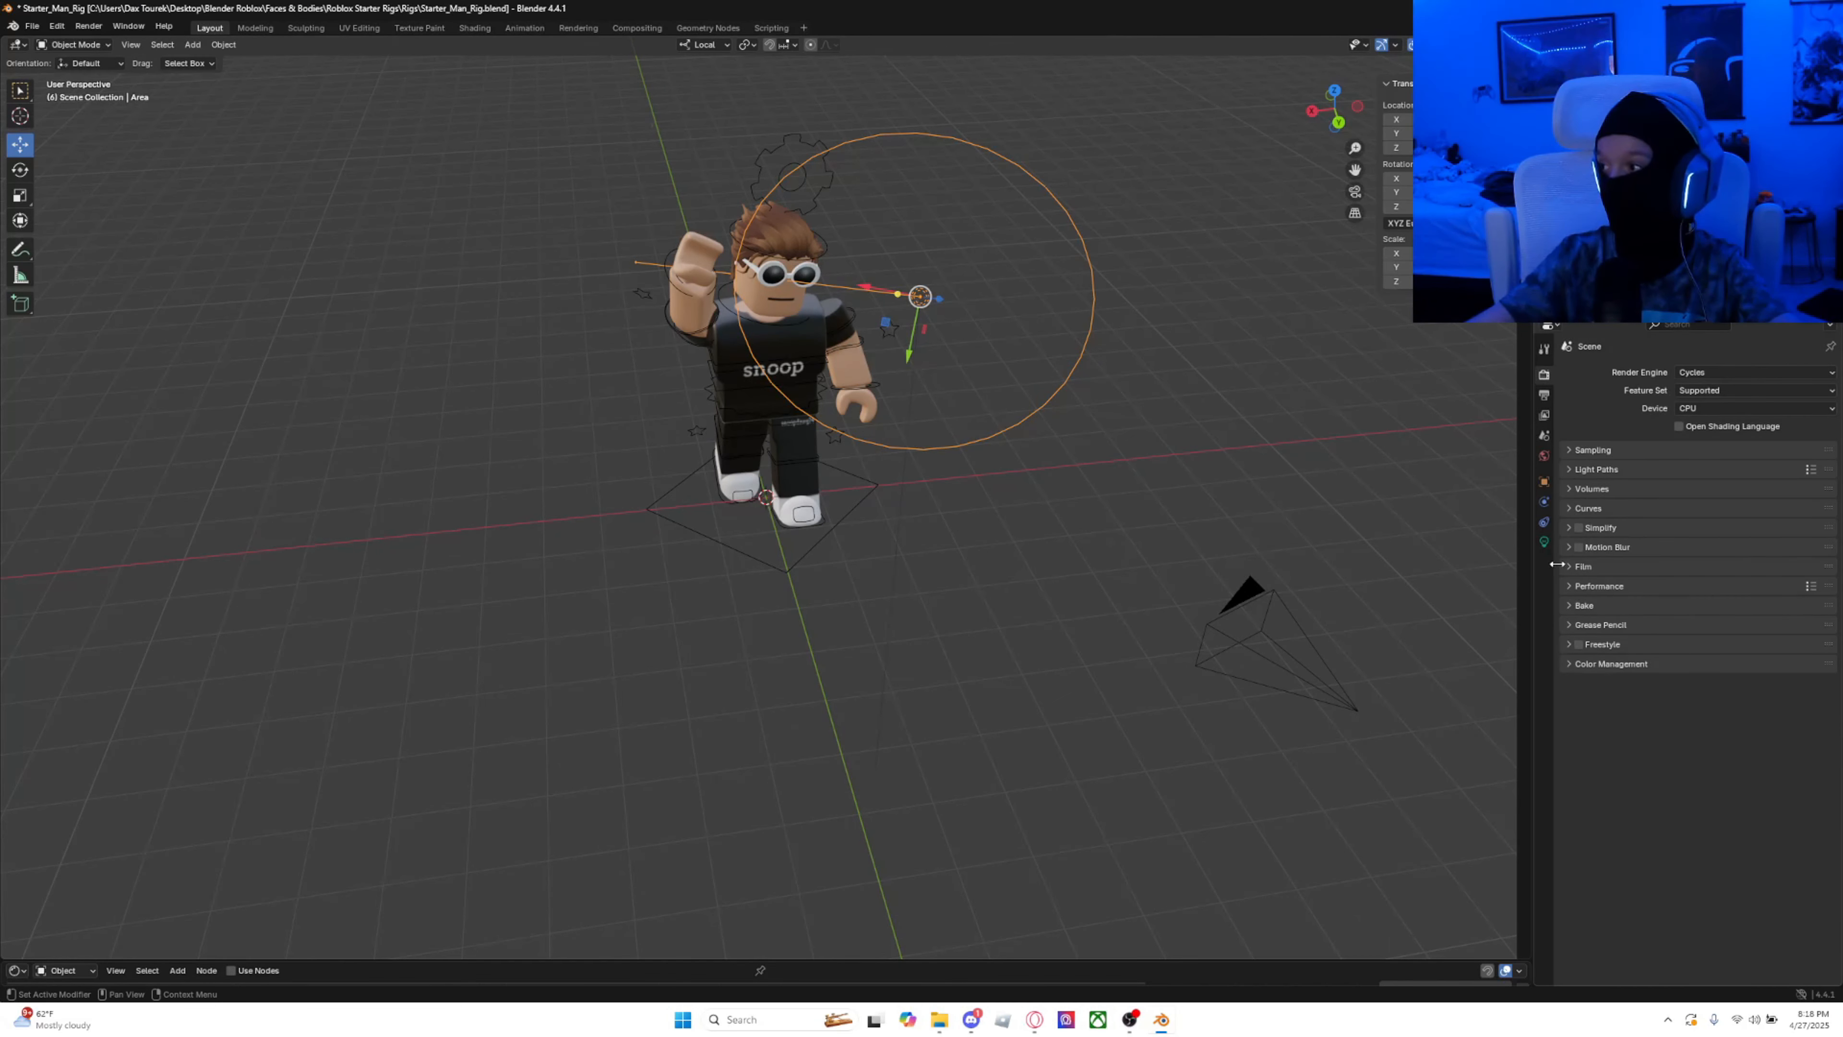
click(1571, 566)
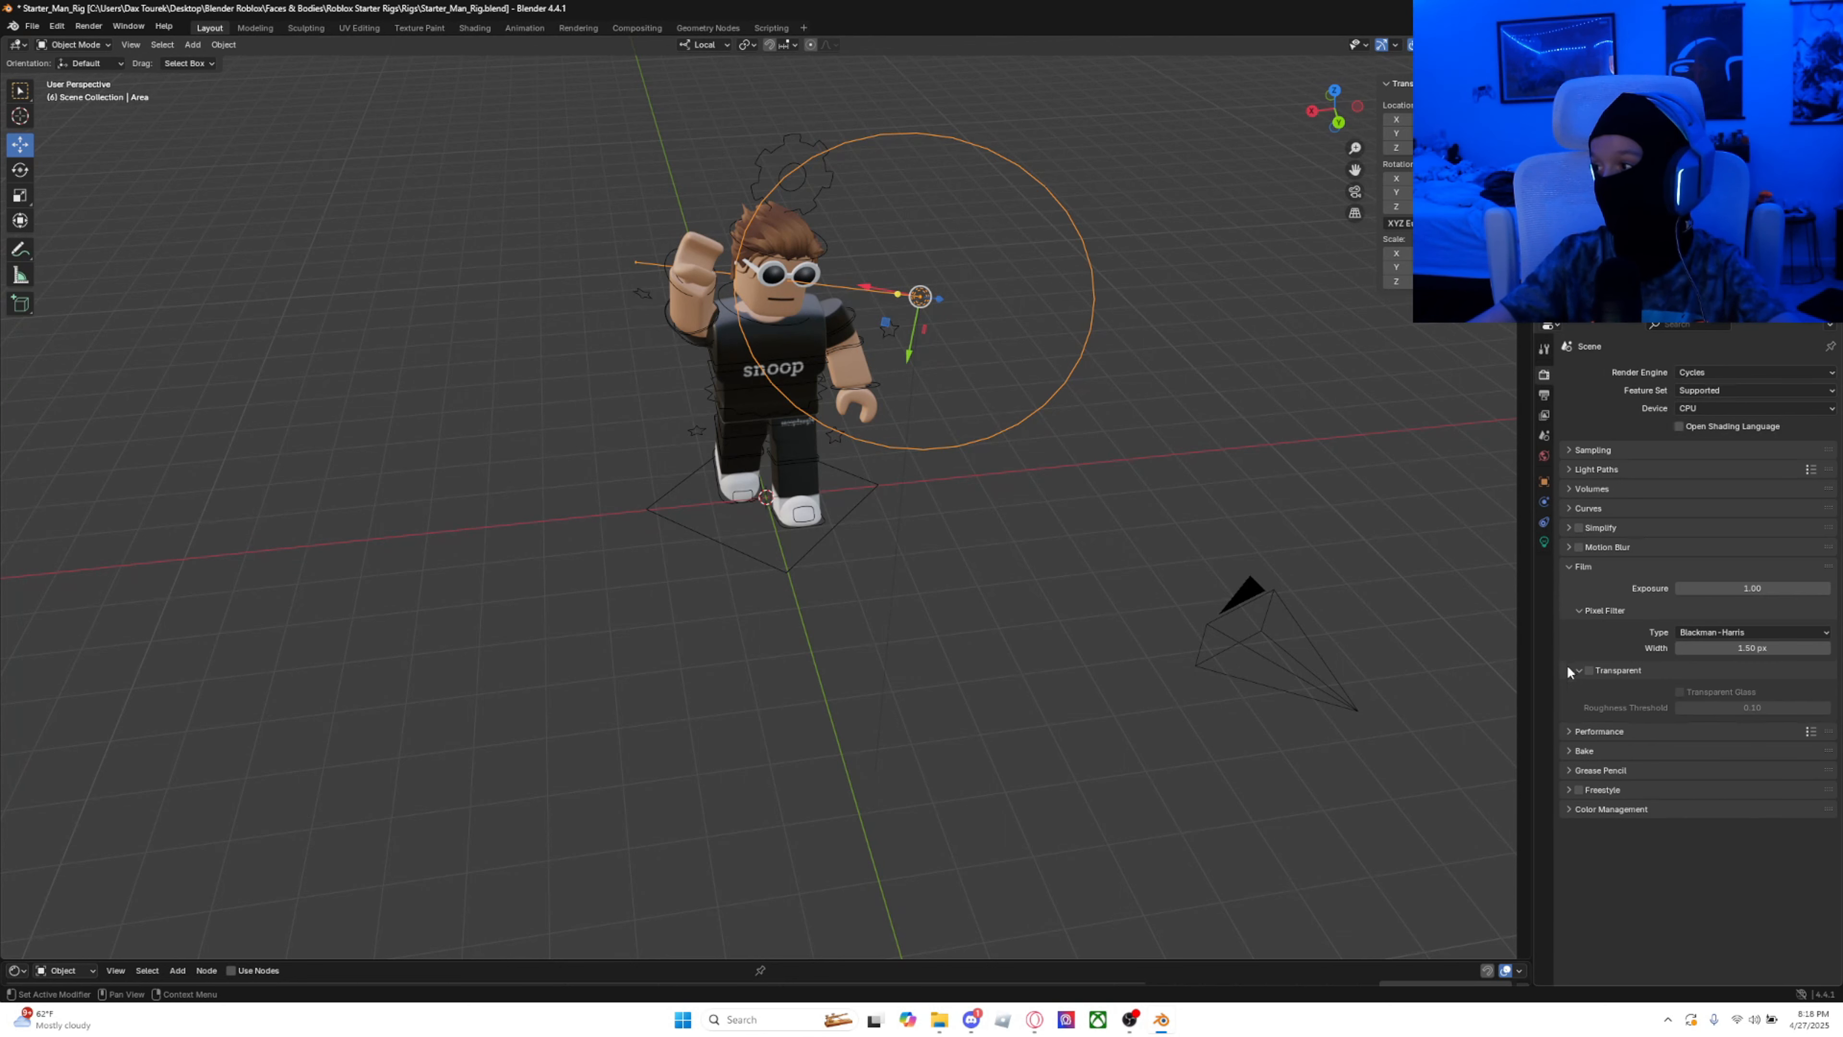
click(1589, 670)
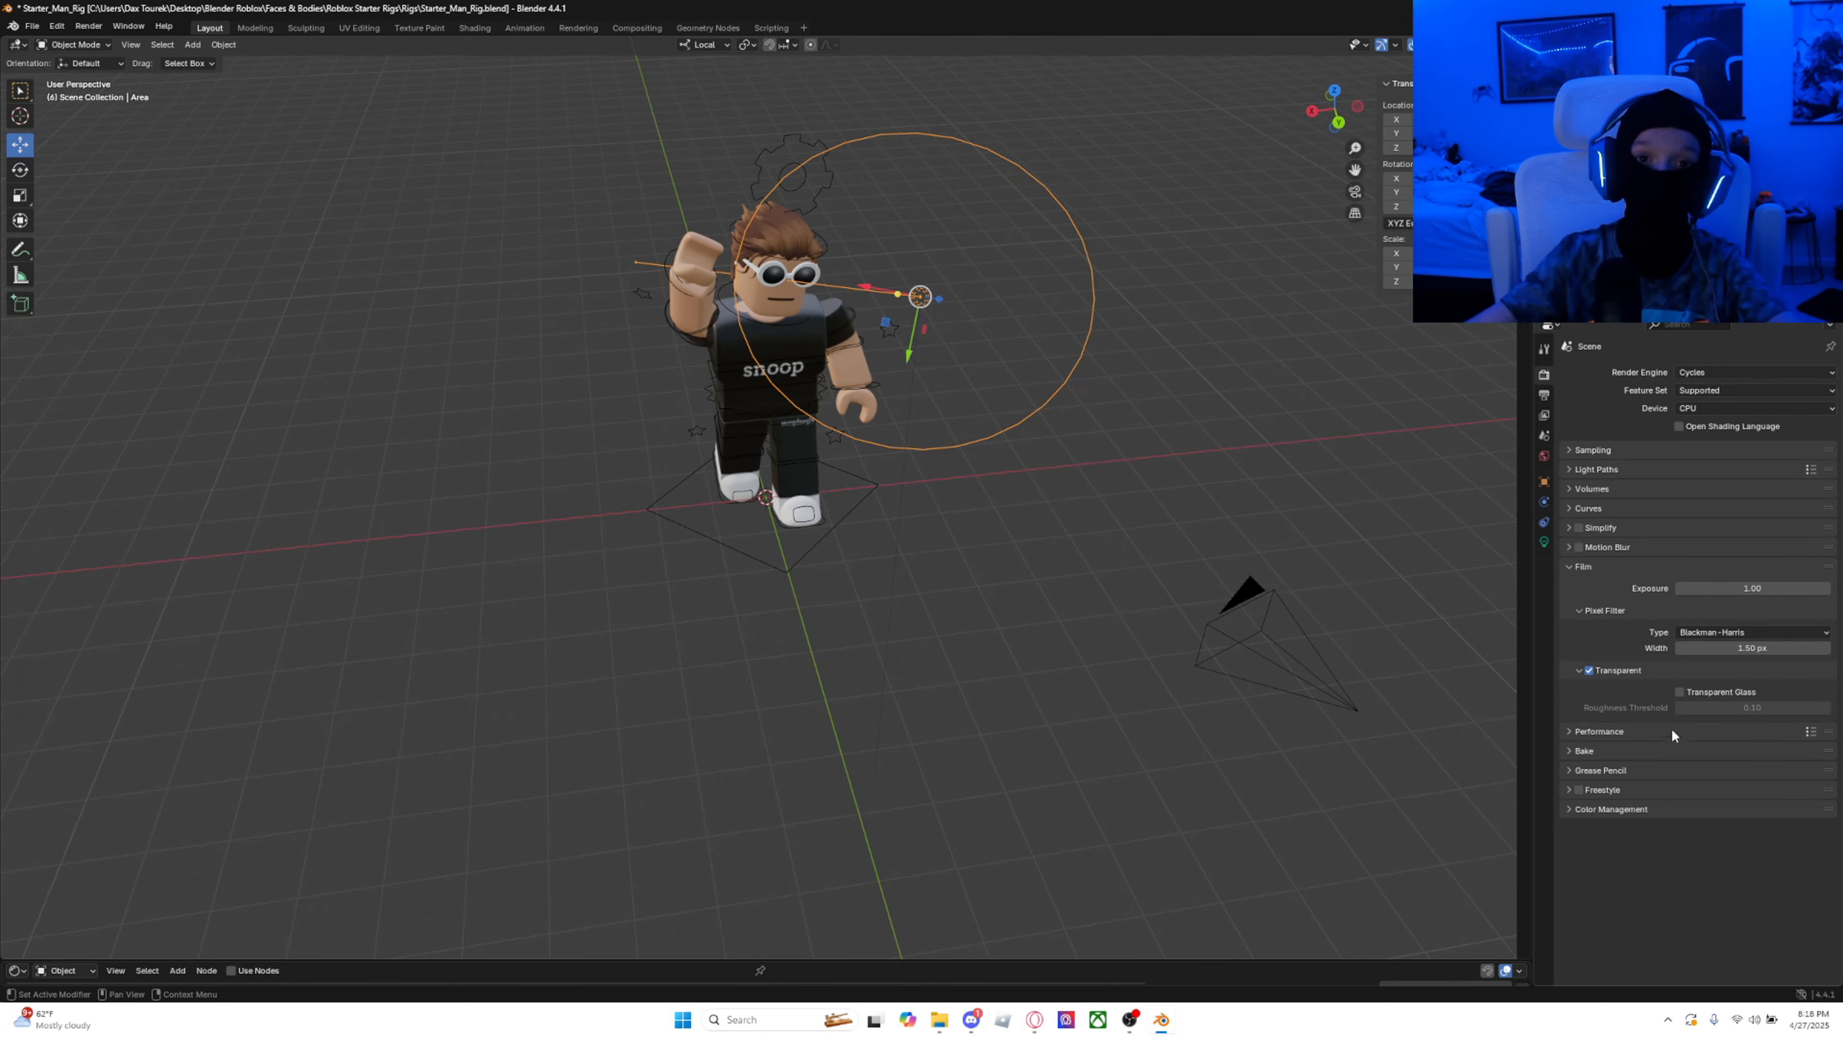
click(1723, 372)
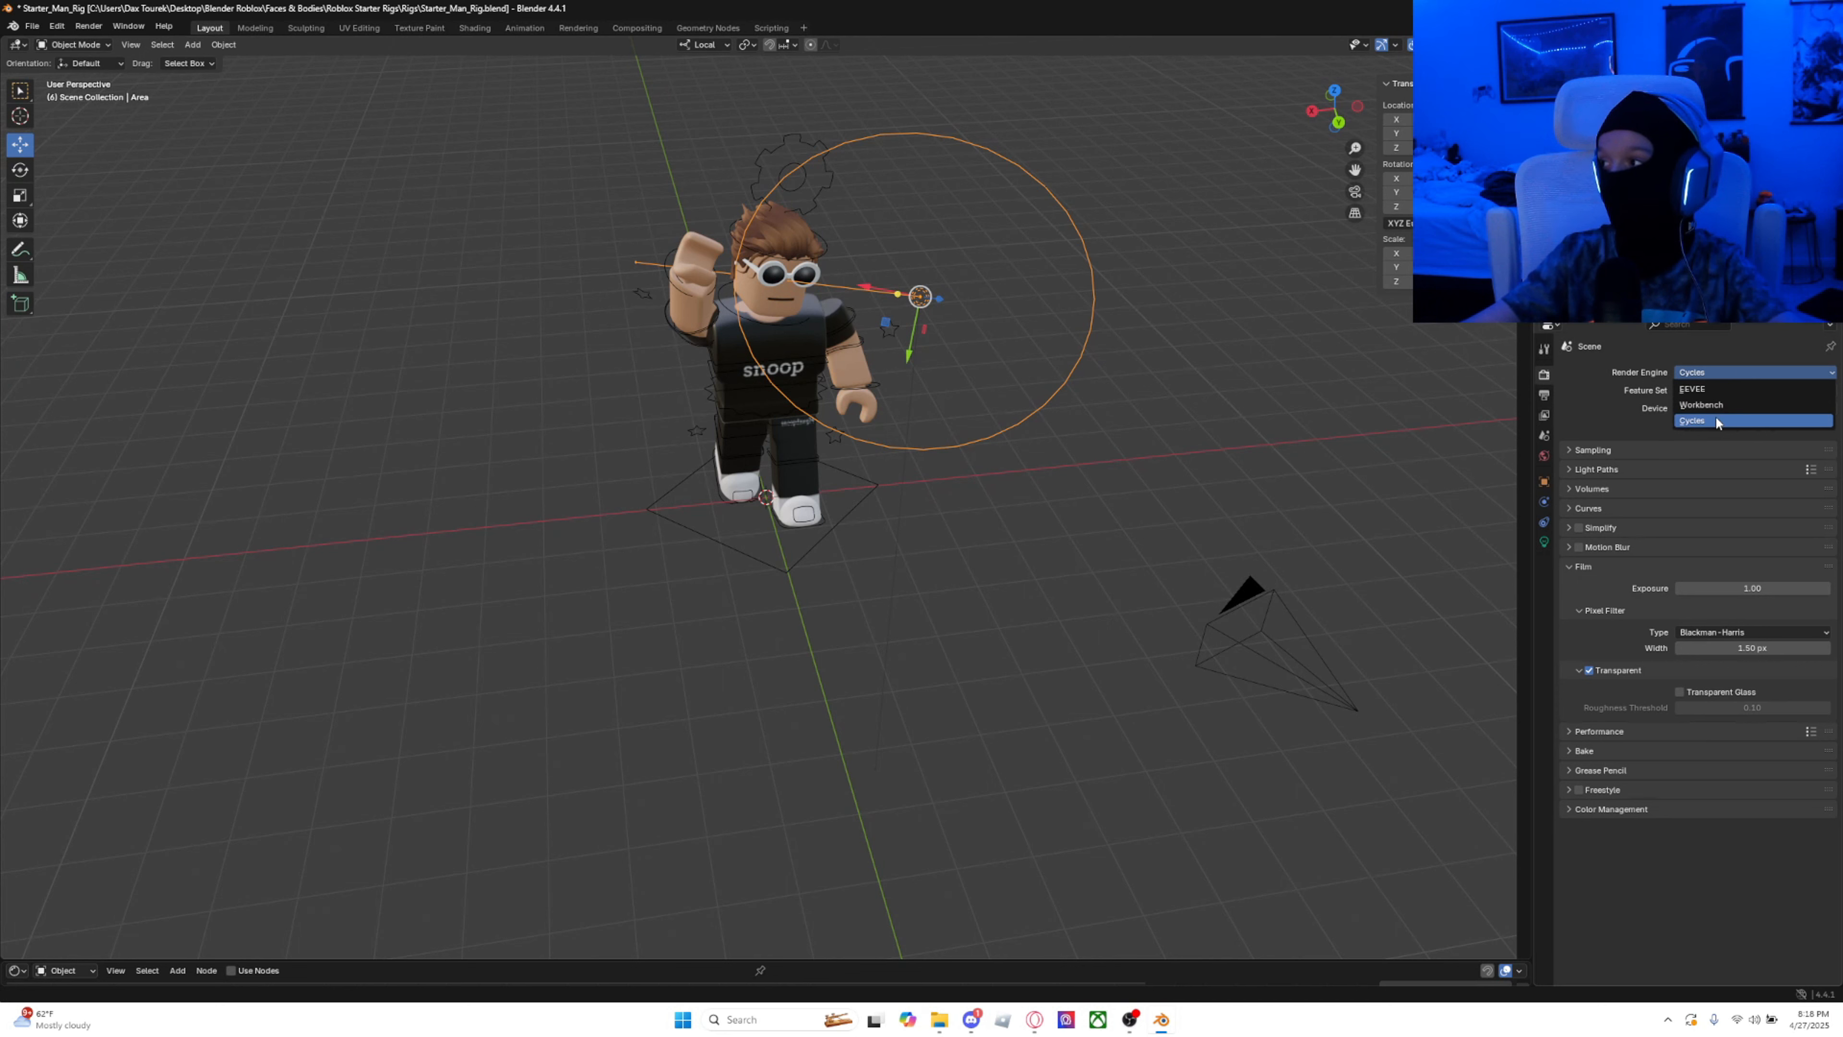
click(1717, 389)
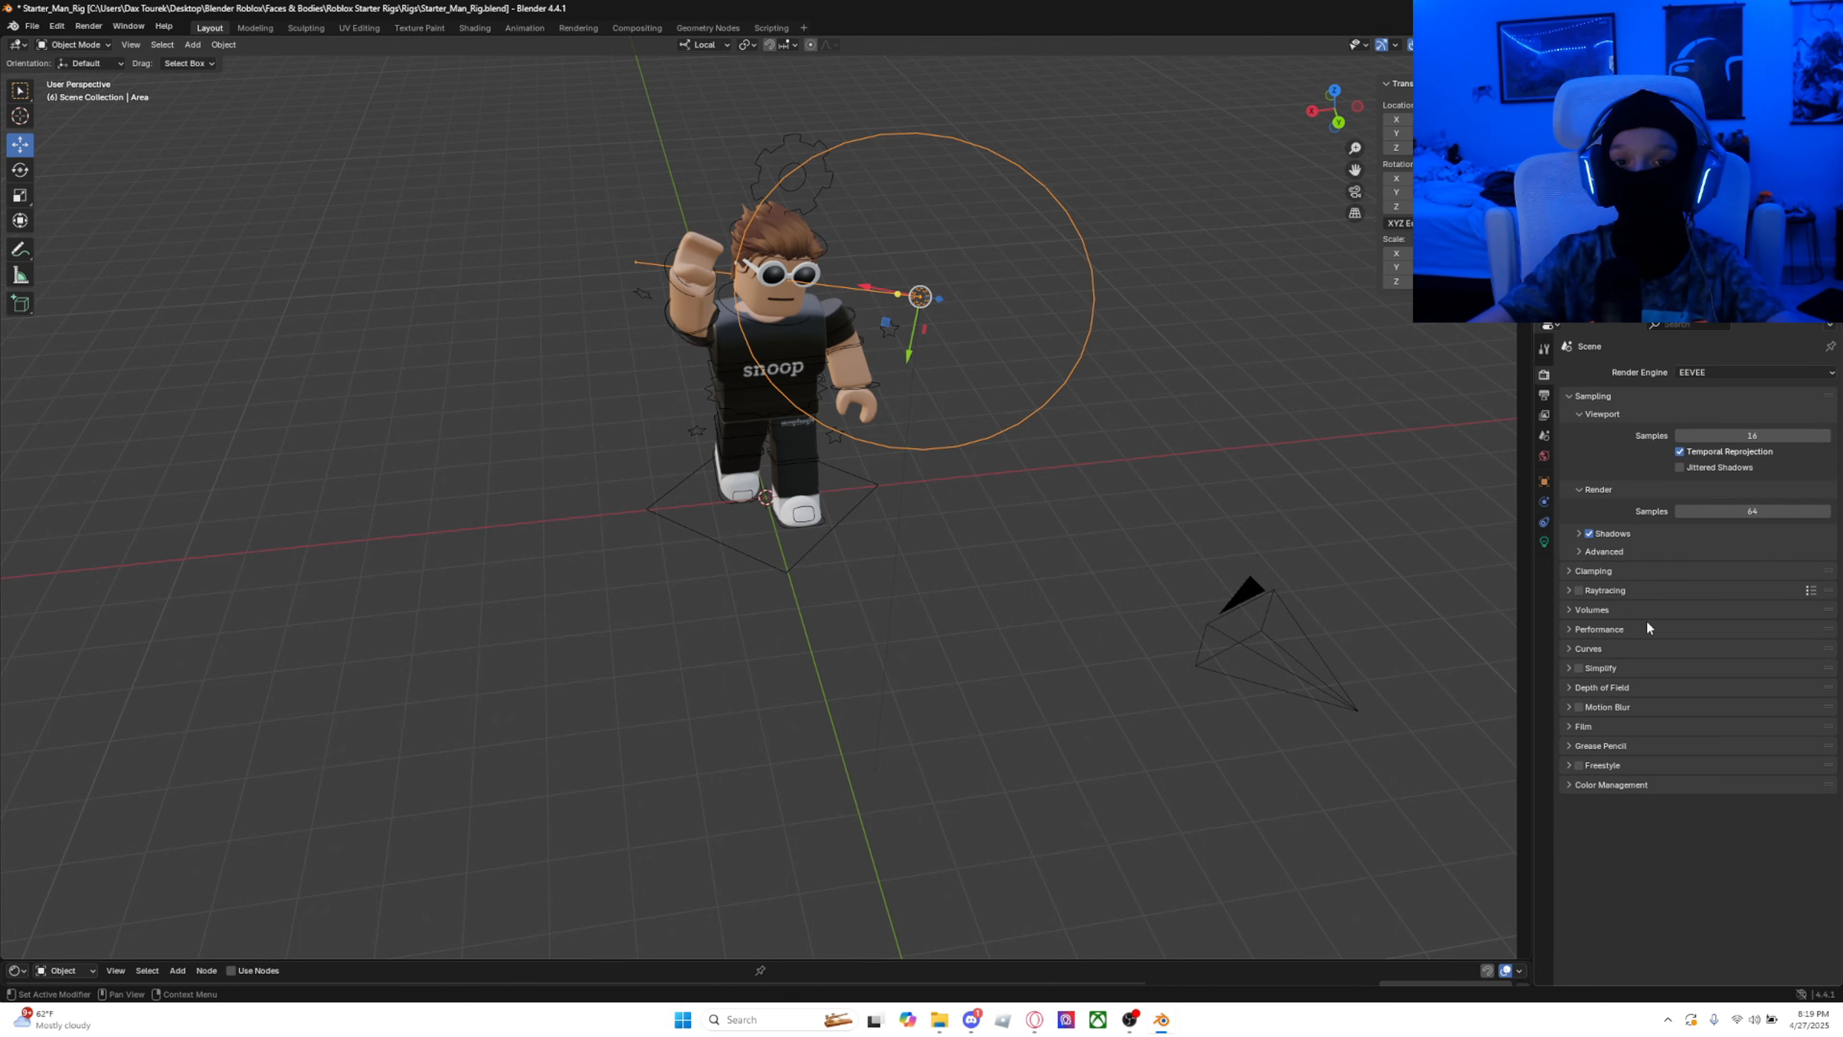
Step: Undo the switch to EEVEE to return the render engine to Cycles, and render the image
click(1574, 725)
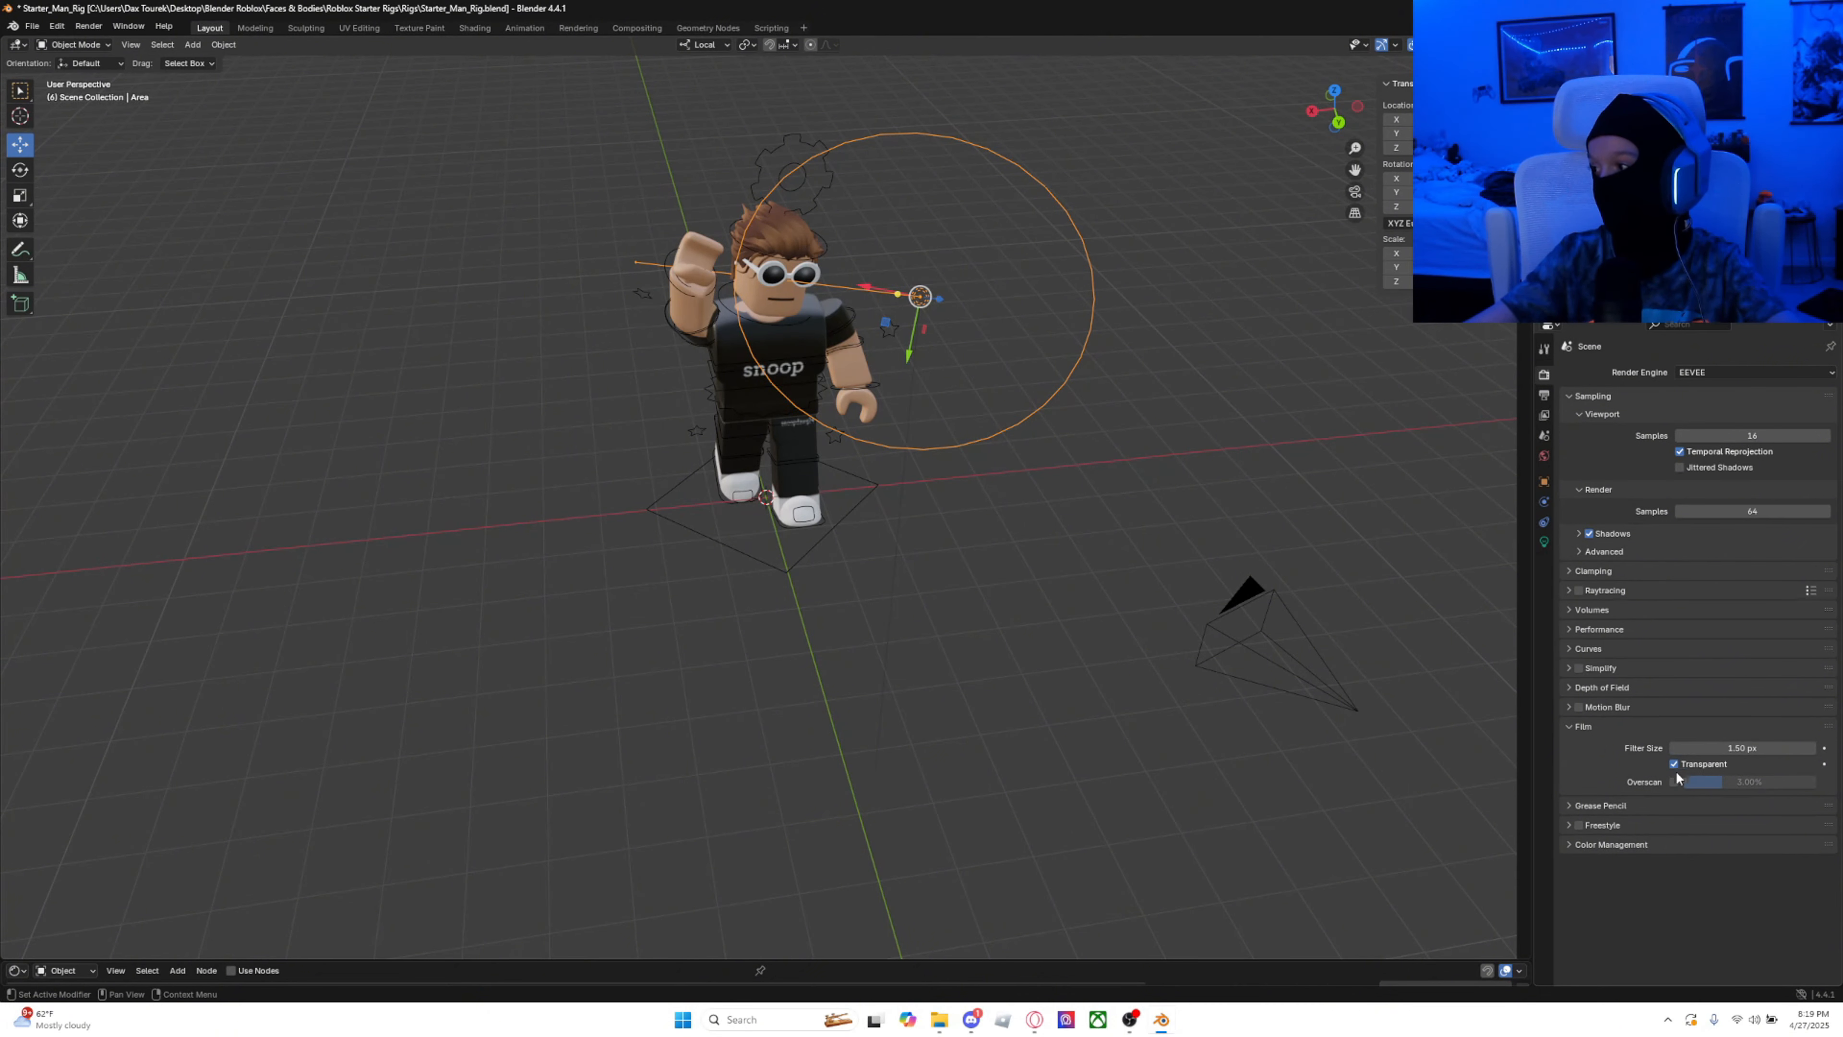
key(ctrl+z)
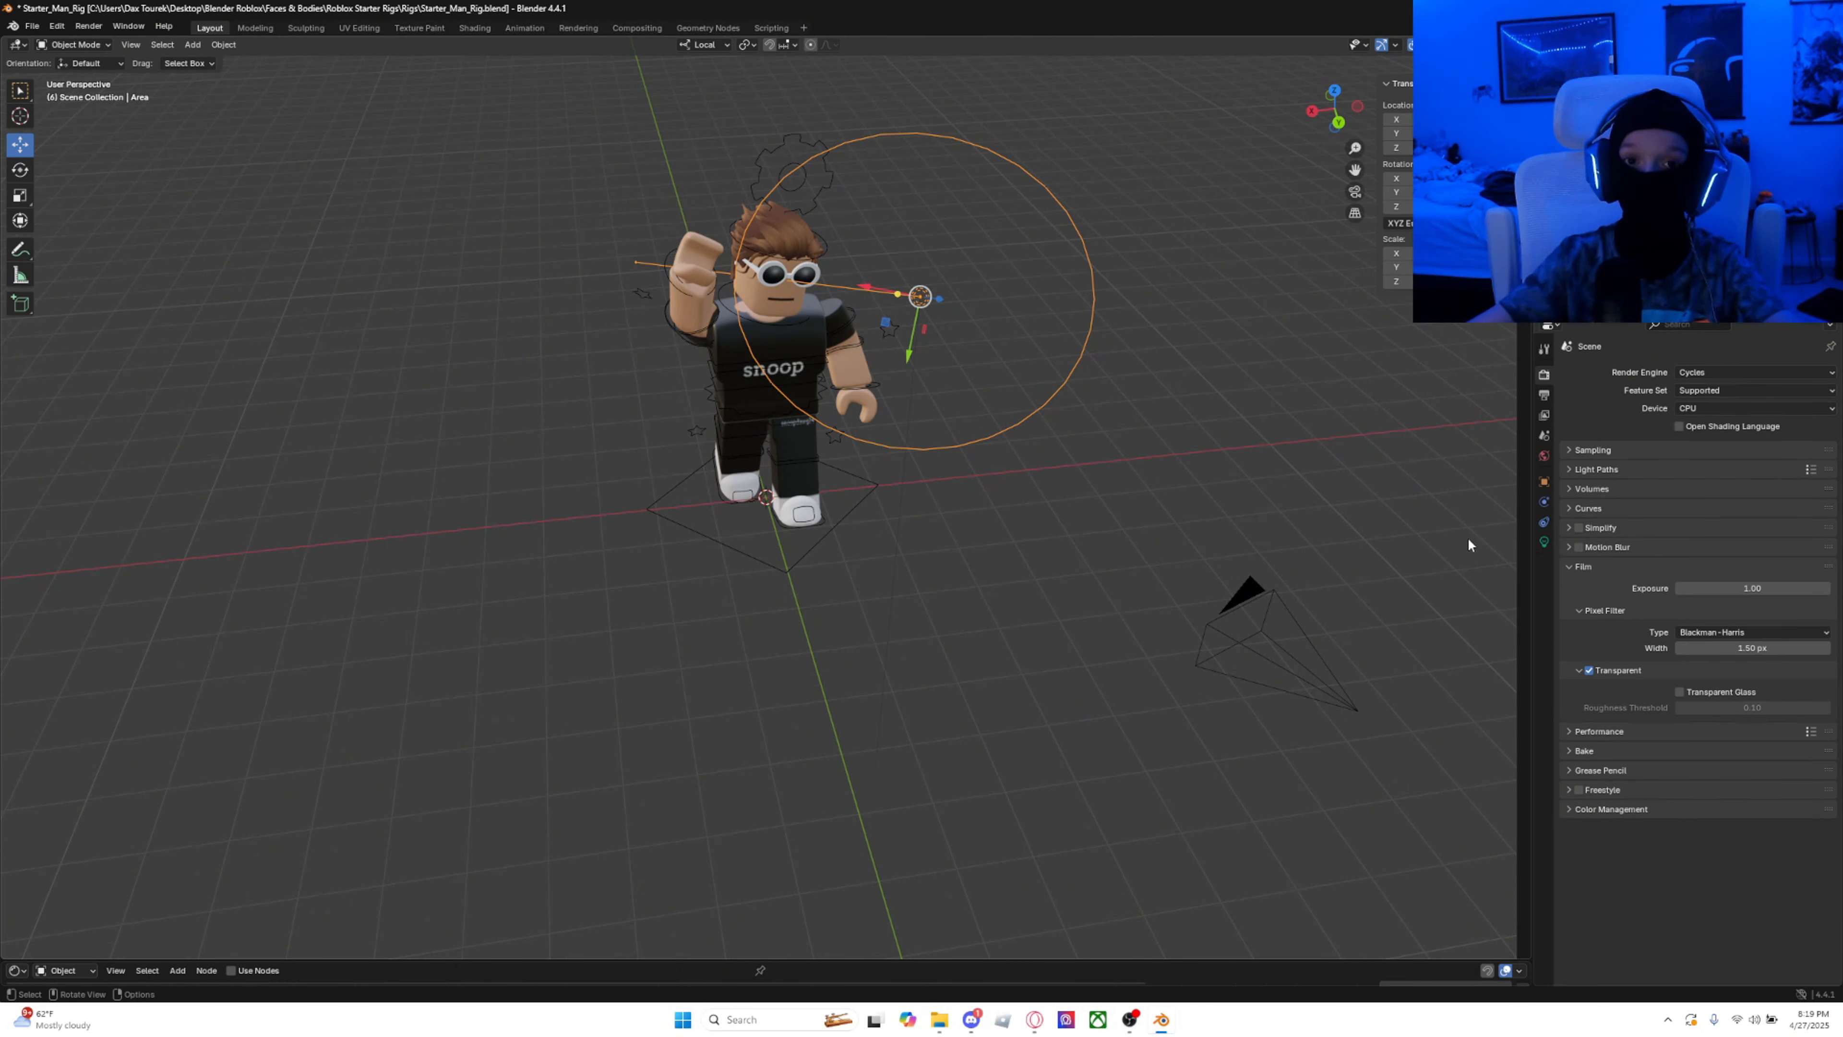
click(90, 29)
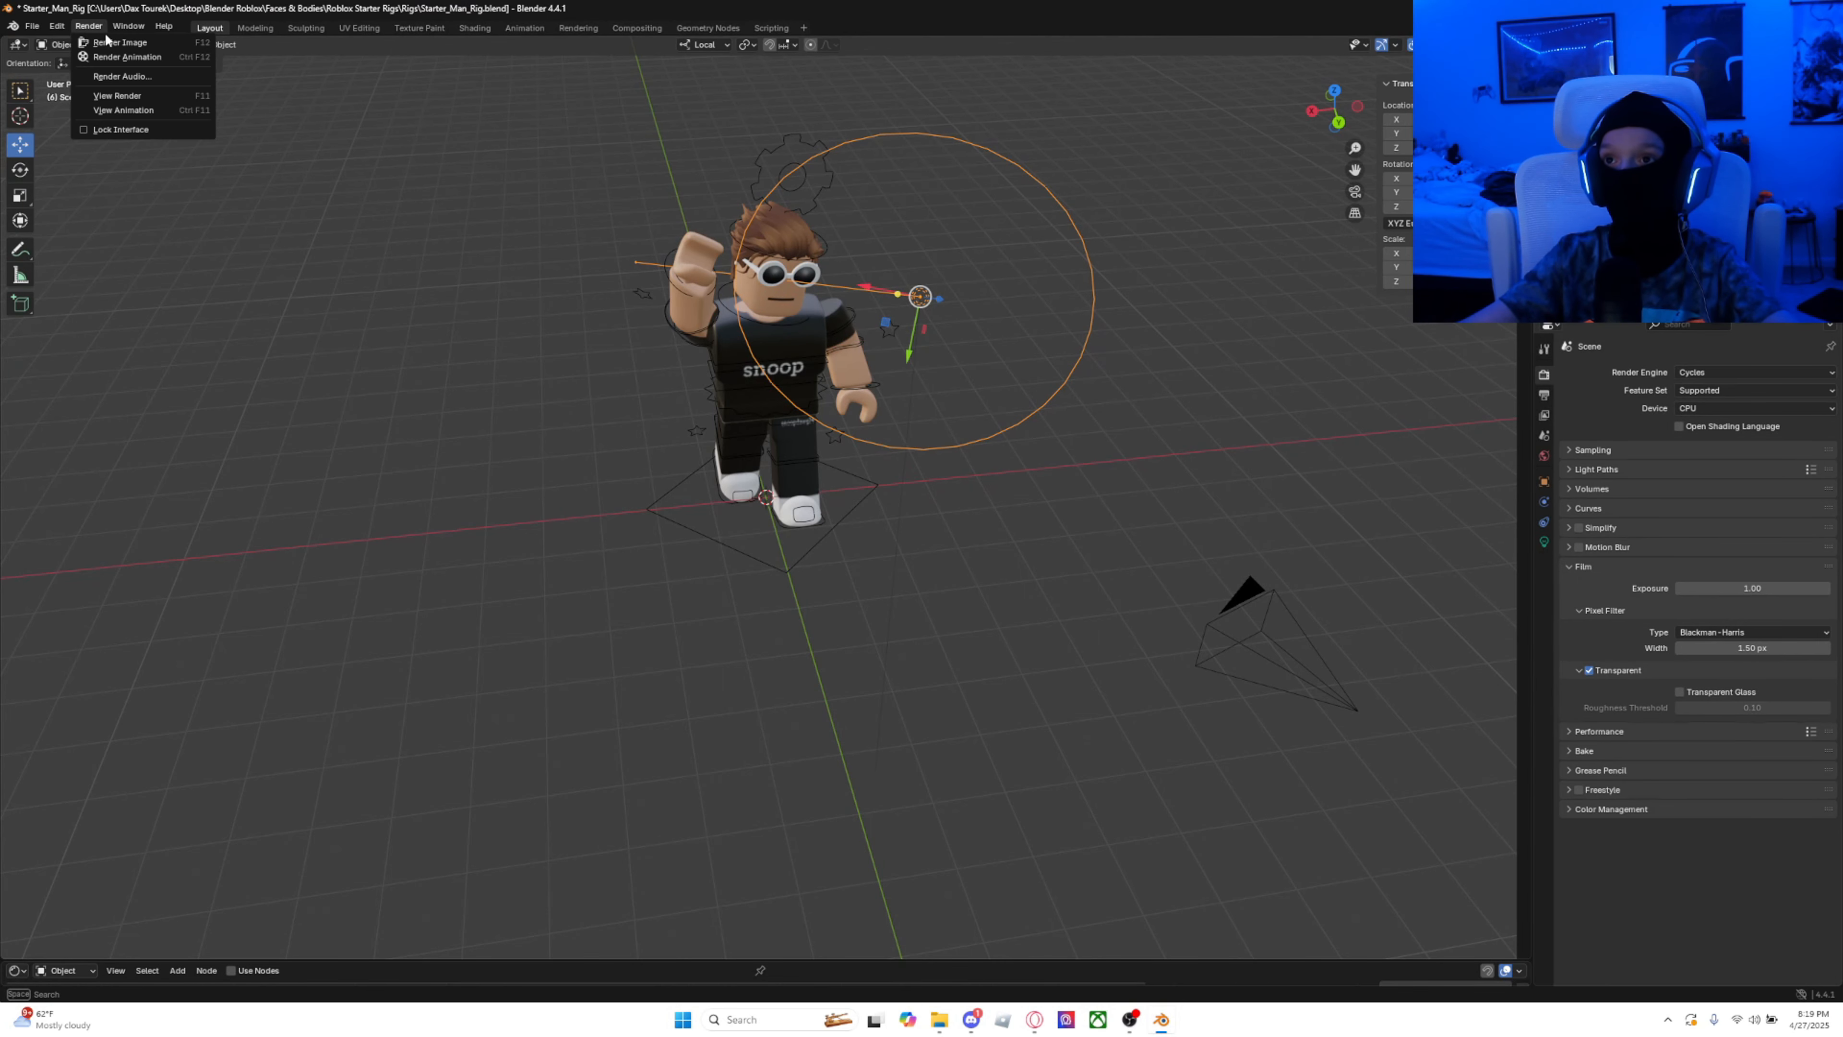
click(109, 42)
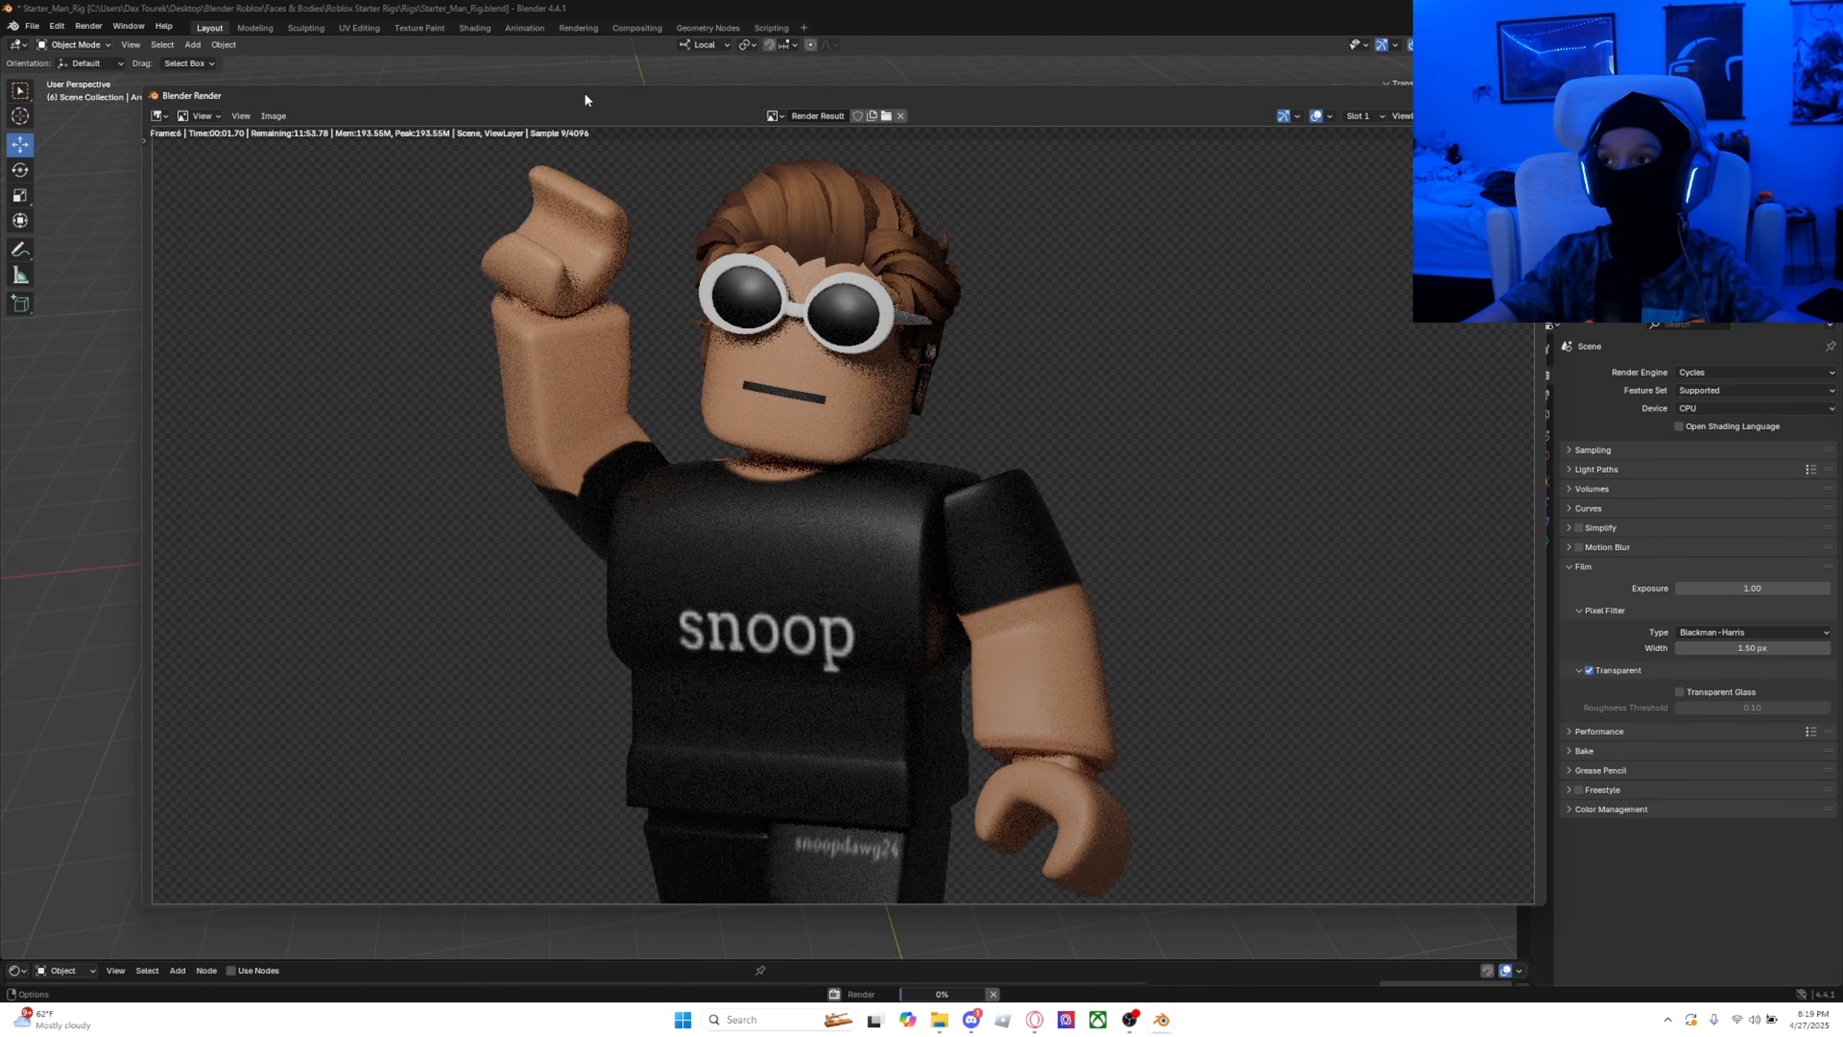
drag(585, 94, 581, 98)
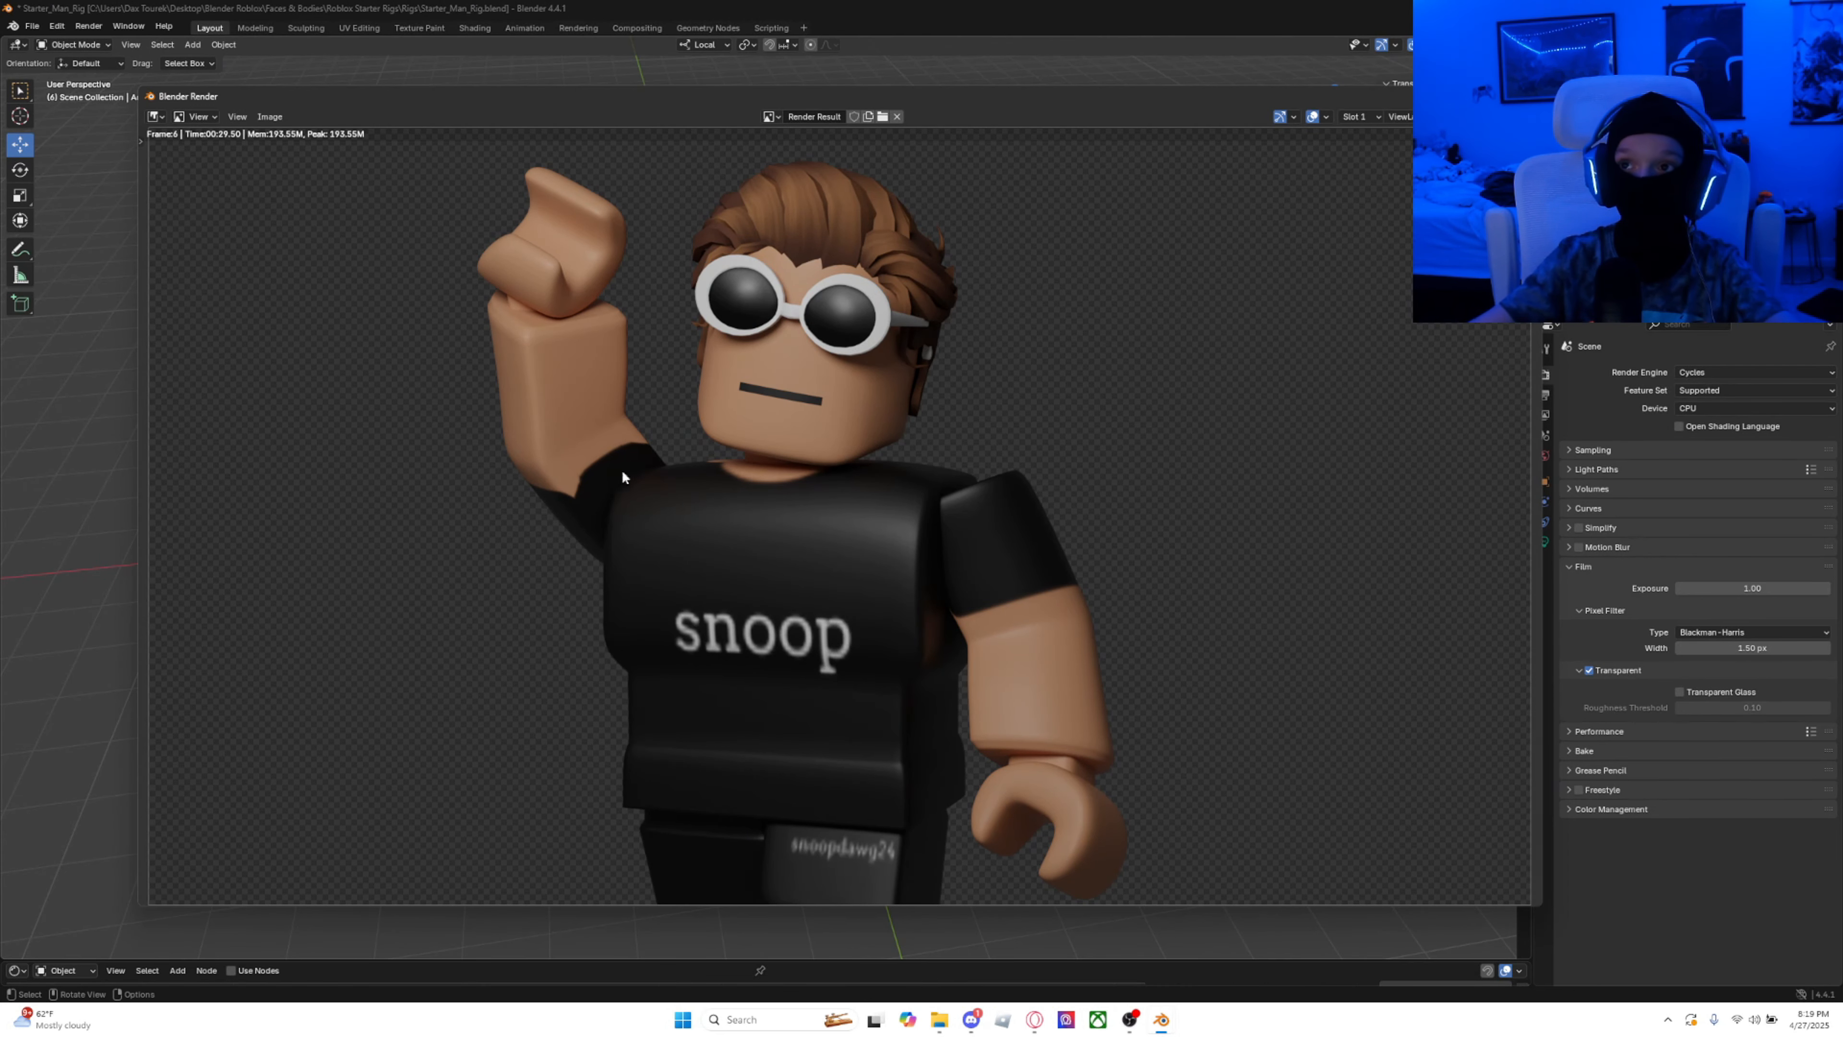
Step: Save the rendered image as tutorial.png in the Renders folder, in PNG format with RGBA colour
click(269, 116)
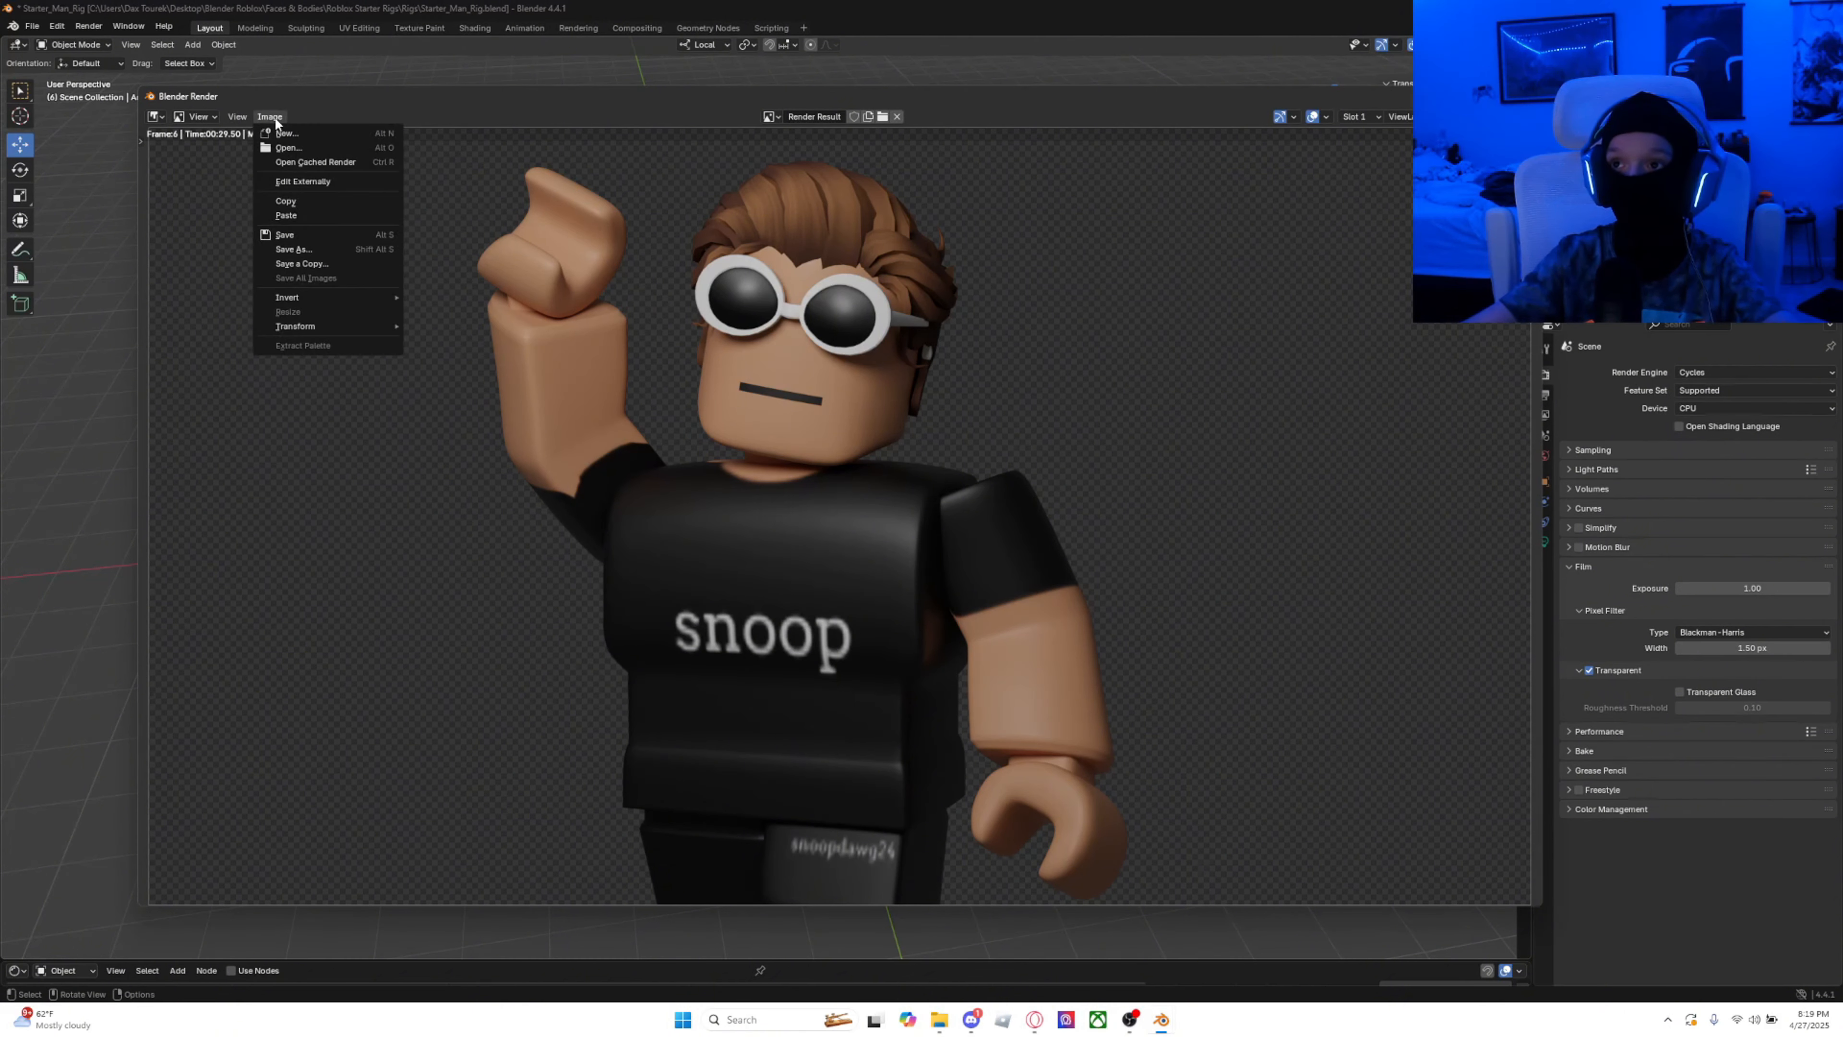
click(320, 247)
click(404, 414)
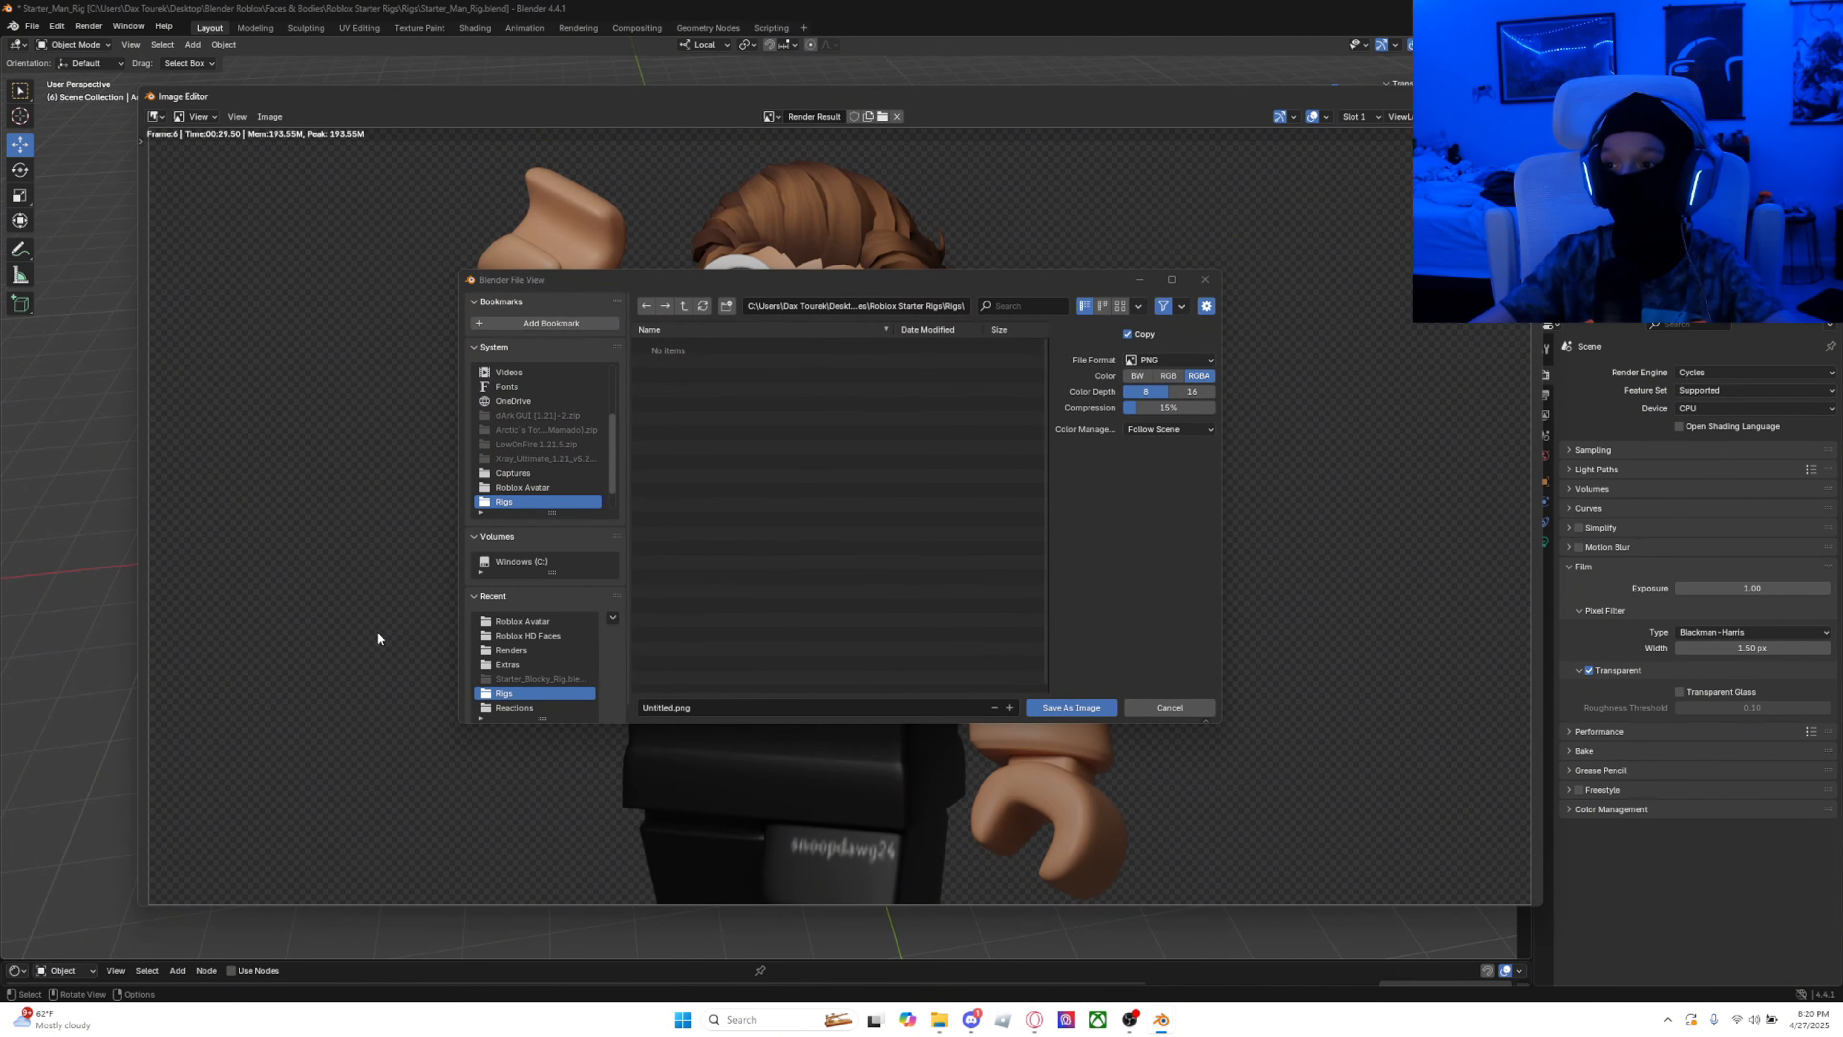
click(519, 649)
click(672, 705)
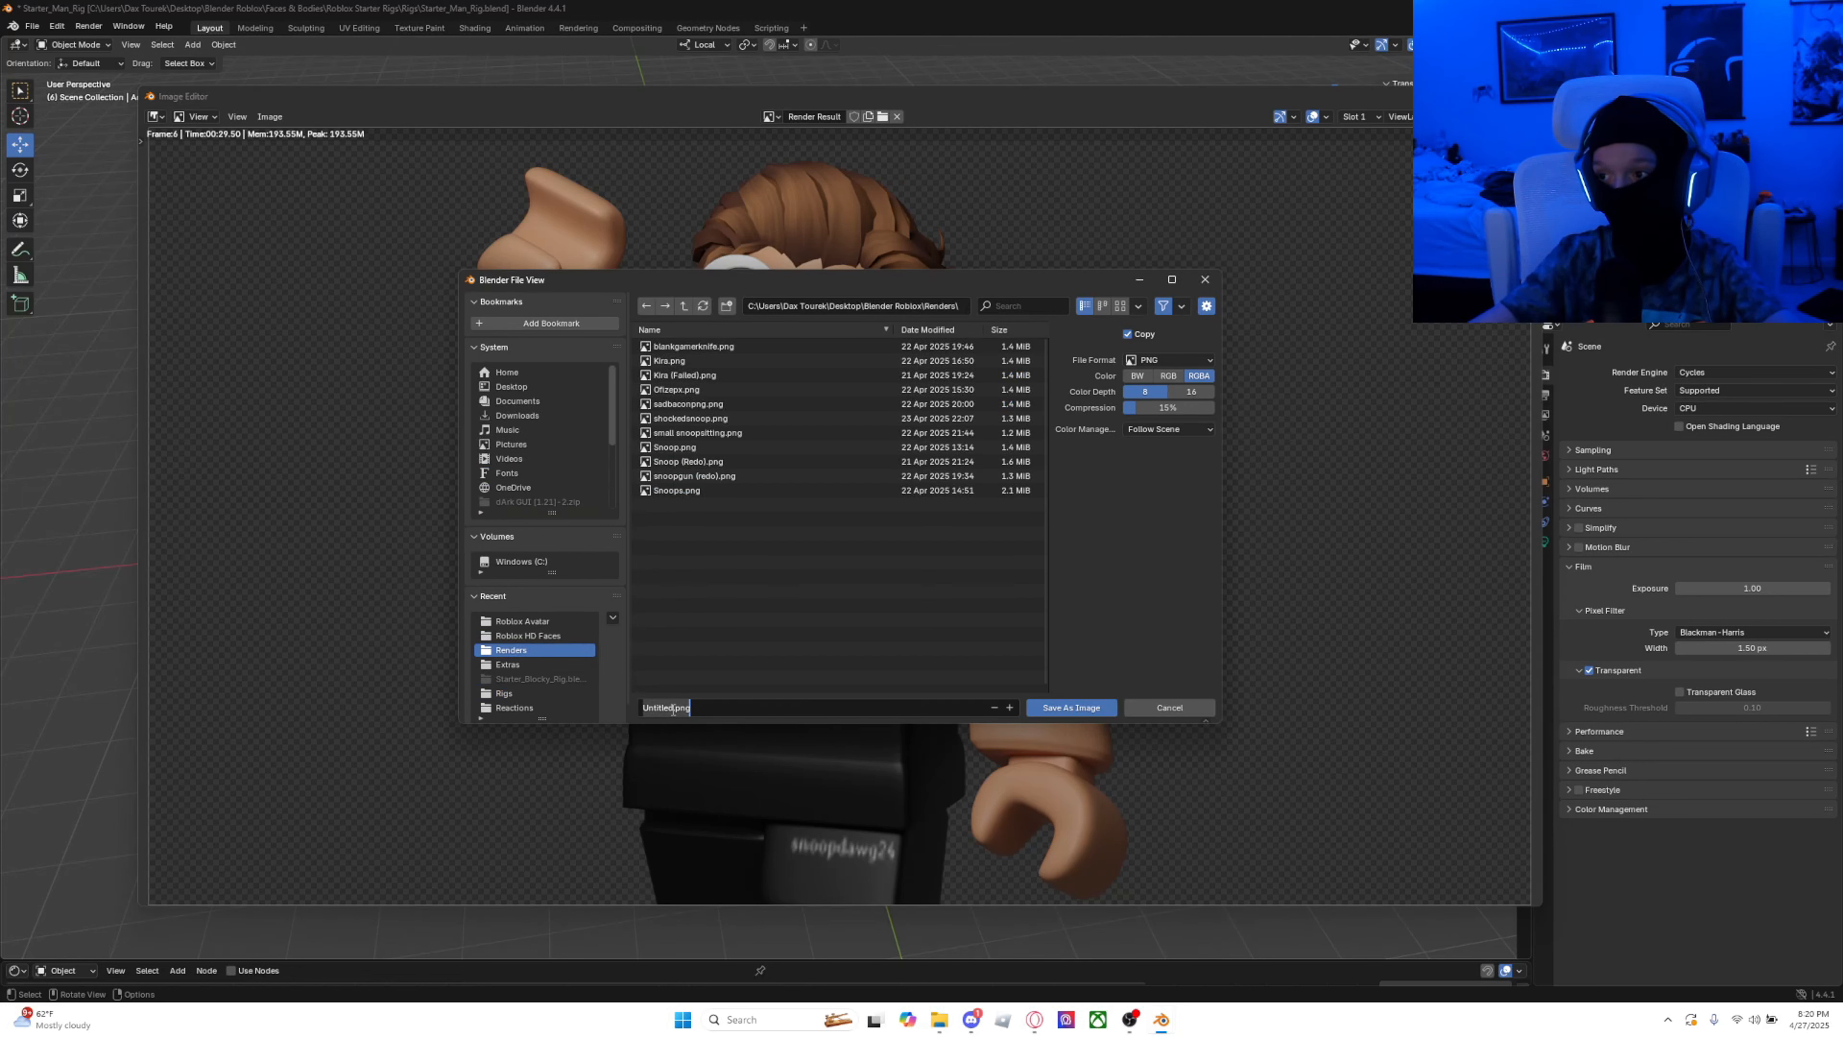
key(BackSpace)
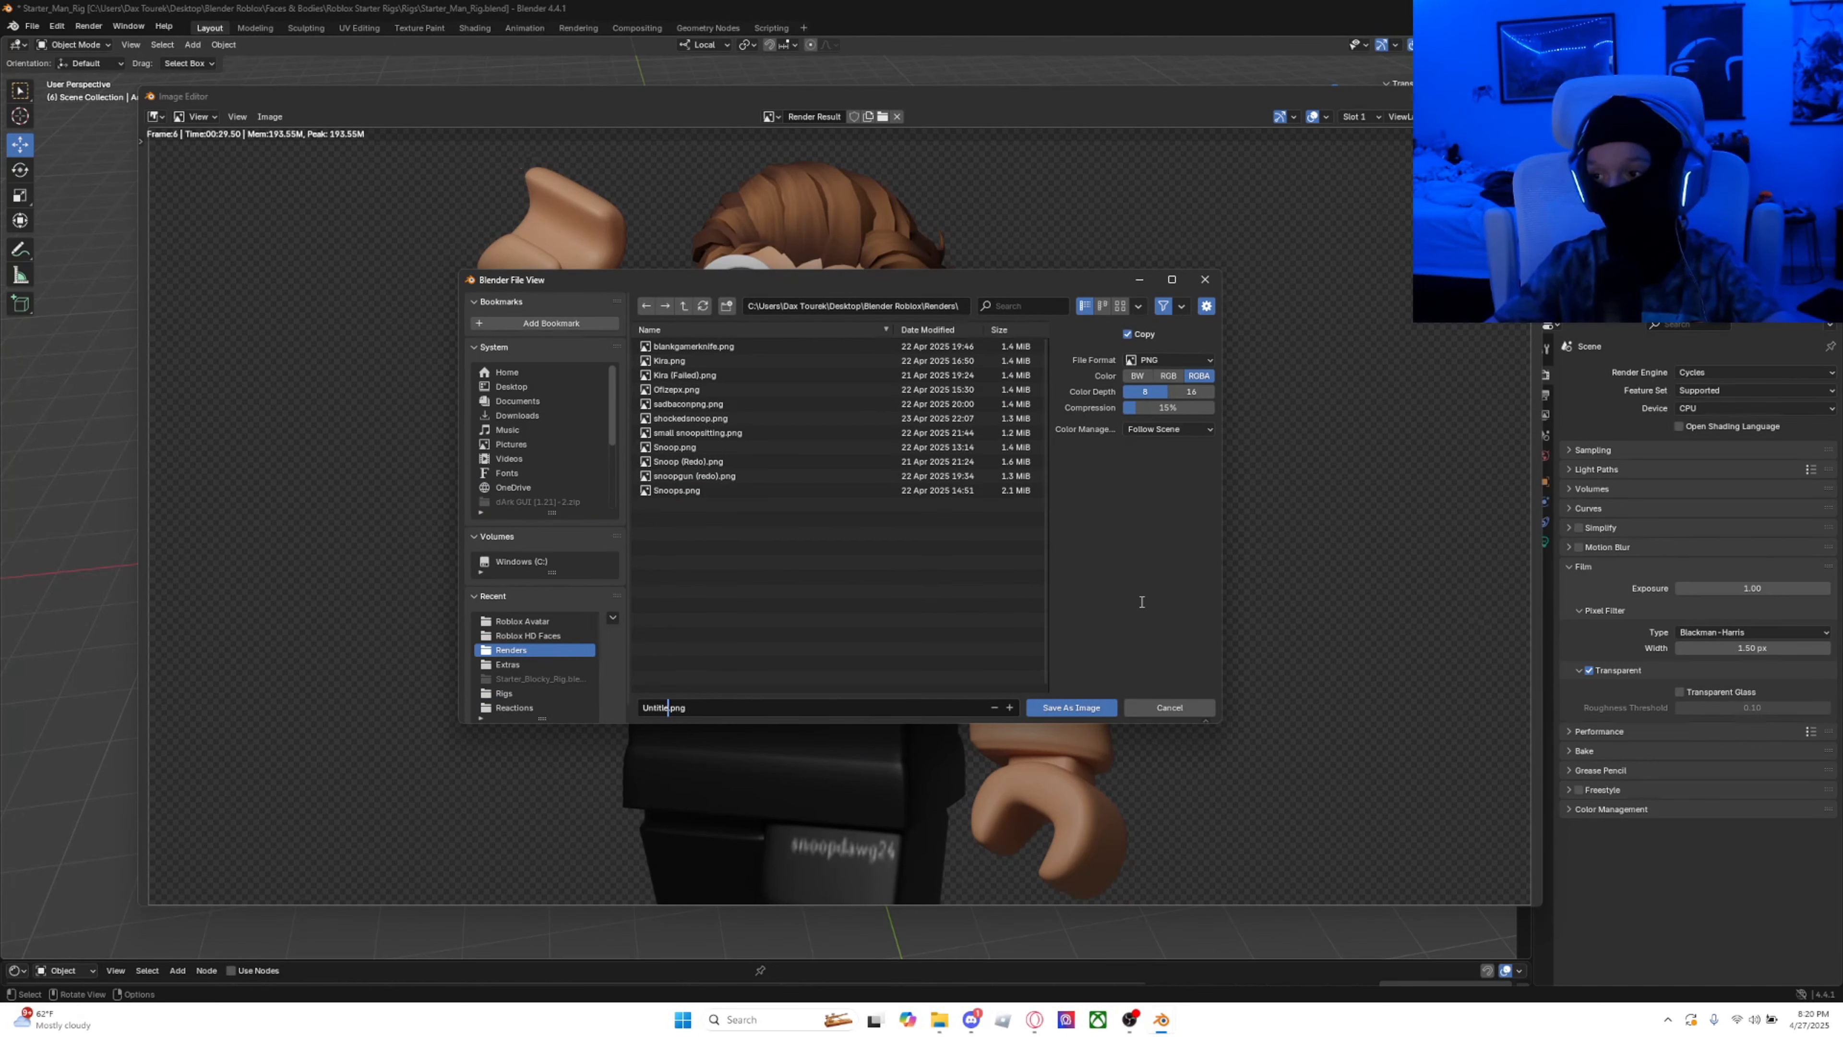
key(BackSpace)
key(BackSpace)
key(BackSpace)
key(BackSpace)
key(BackSpace)
key(BackSpace)
key(BackSpace)
text(tutoria)
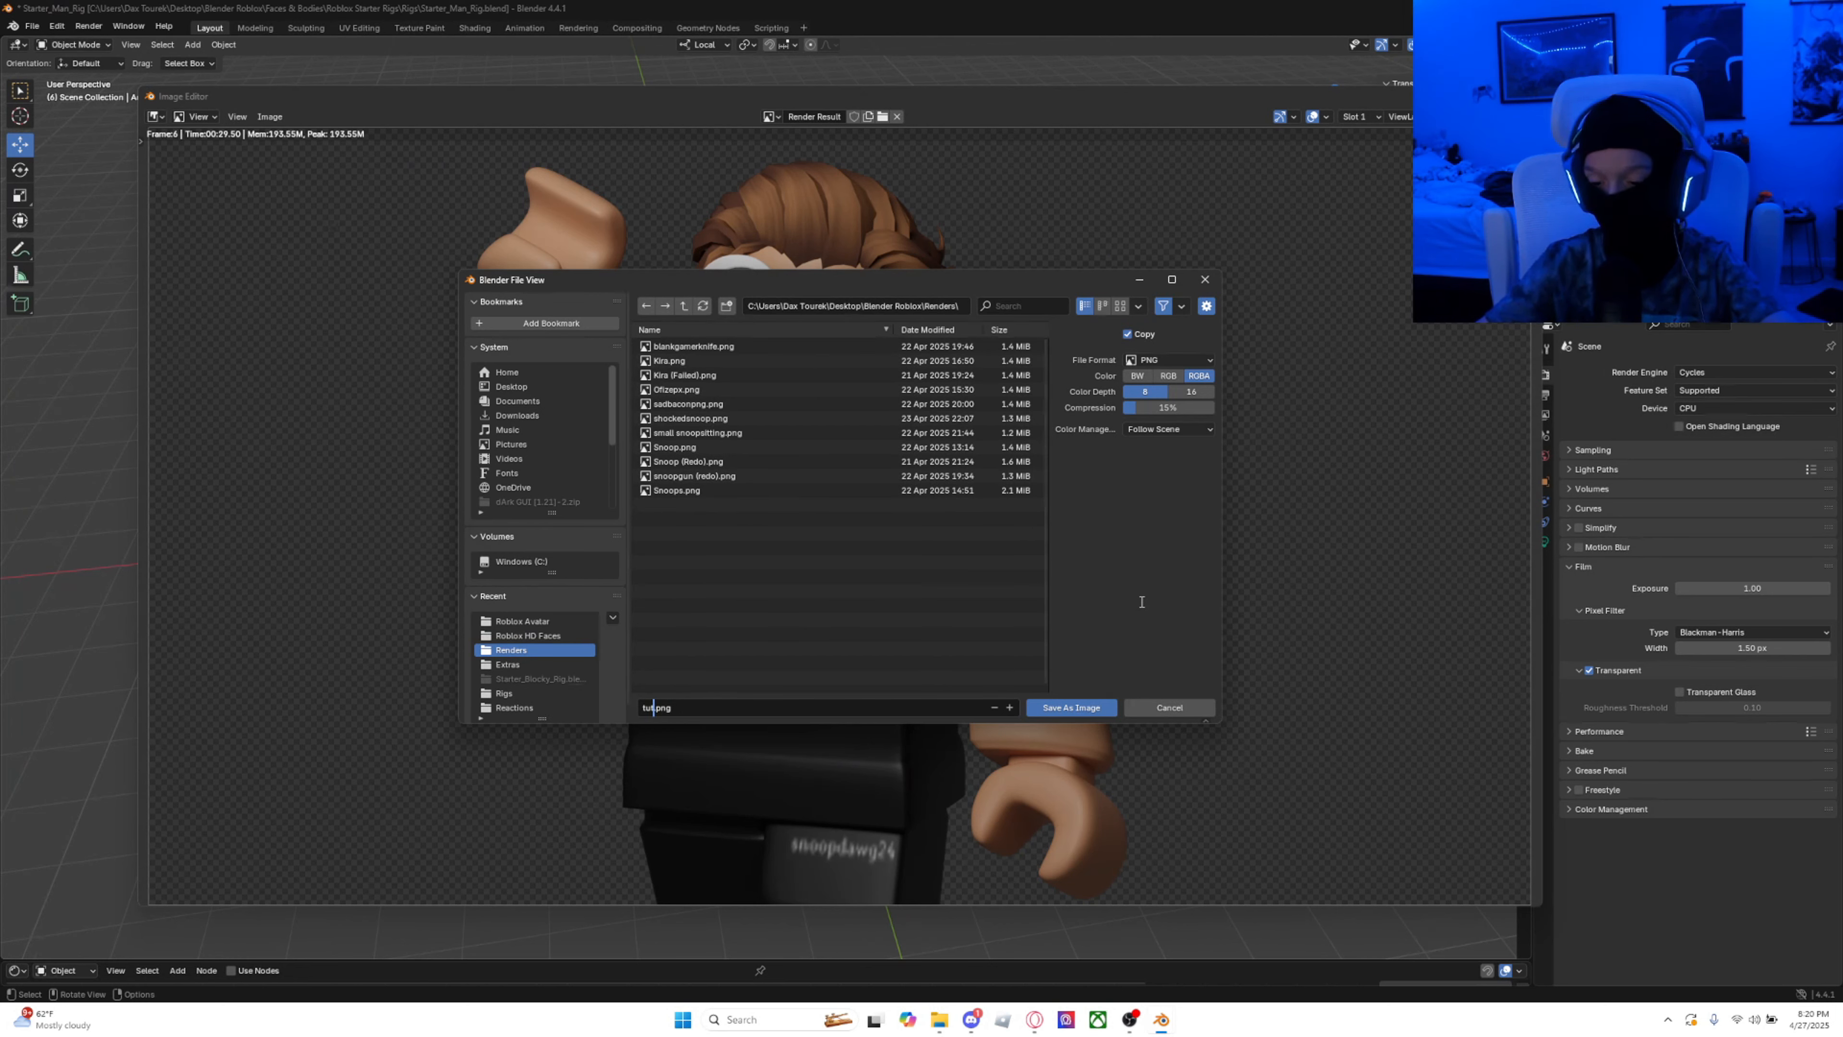
click(1056, 708)
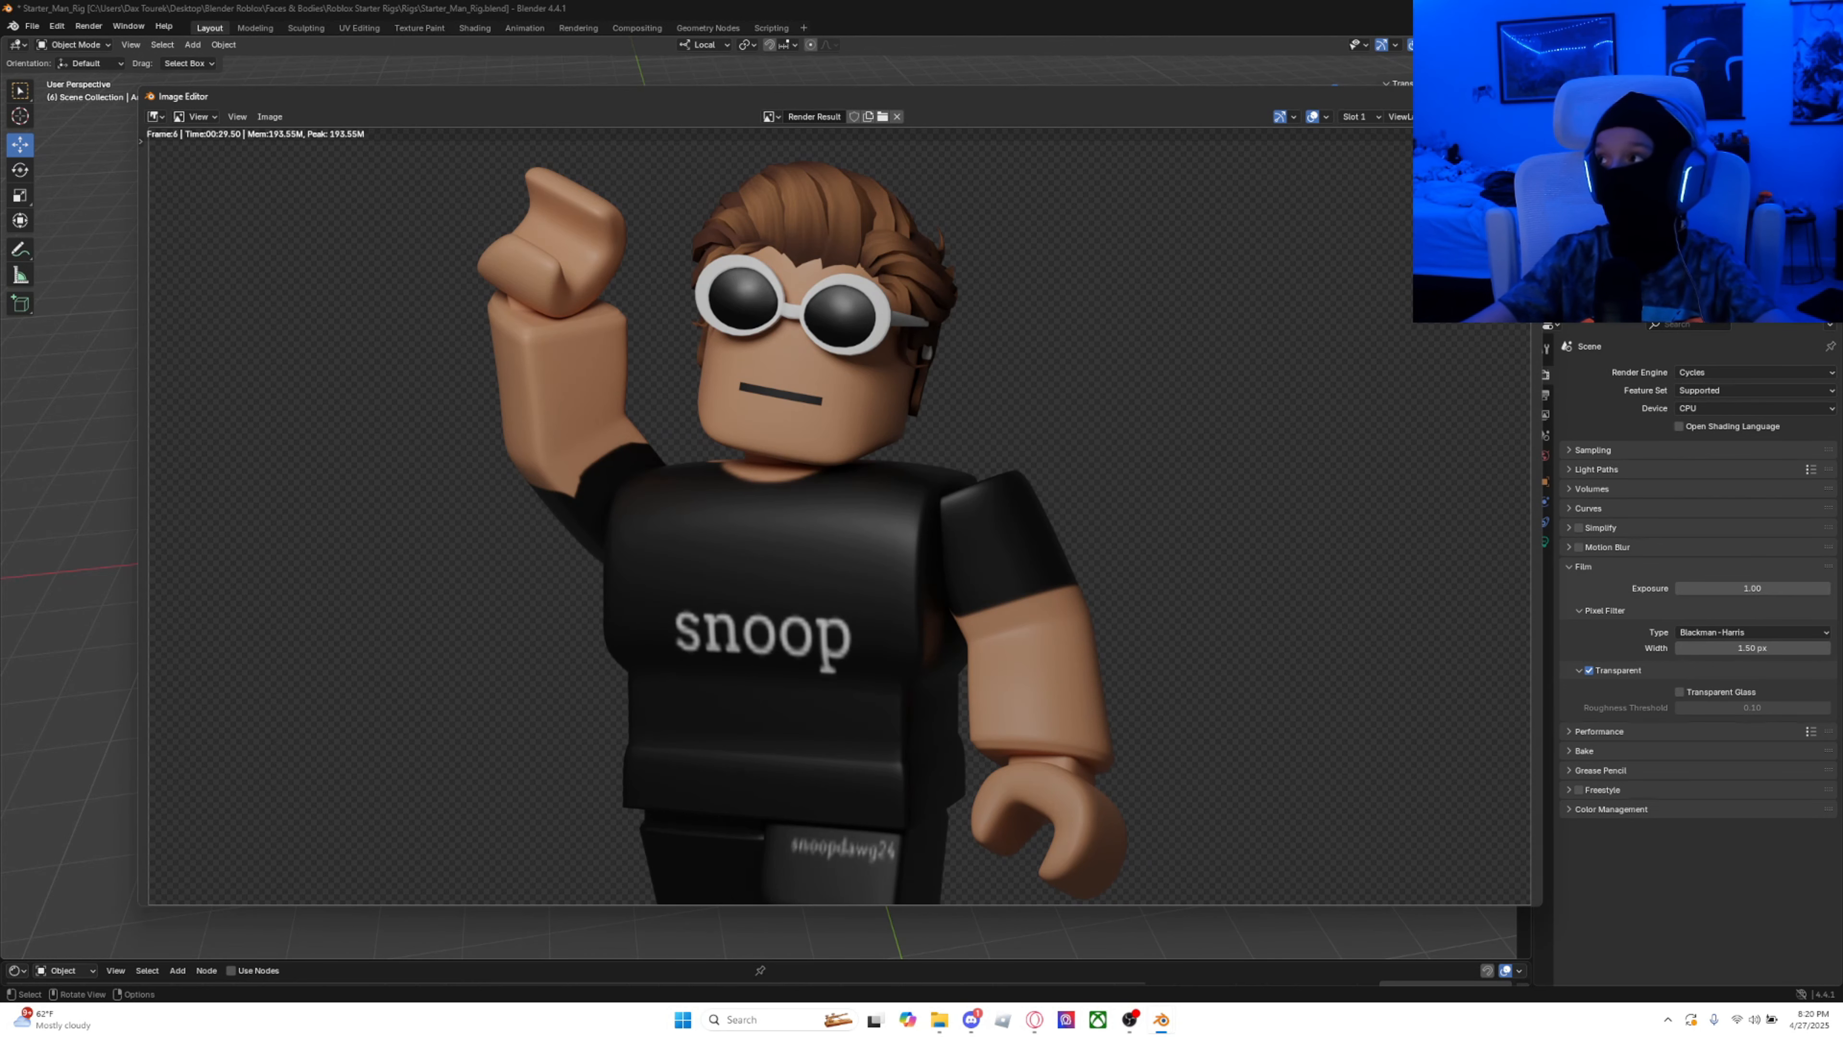
Step: Close the render window and quit Blender without saving the changes to Starter_Man_Rig.blend
click(1526, 96)
click(1826, 8)
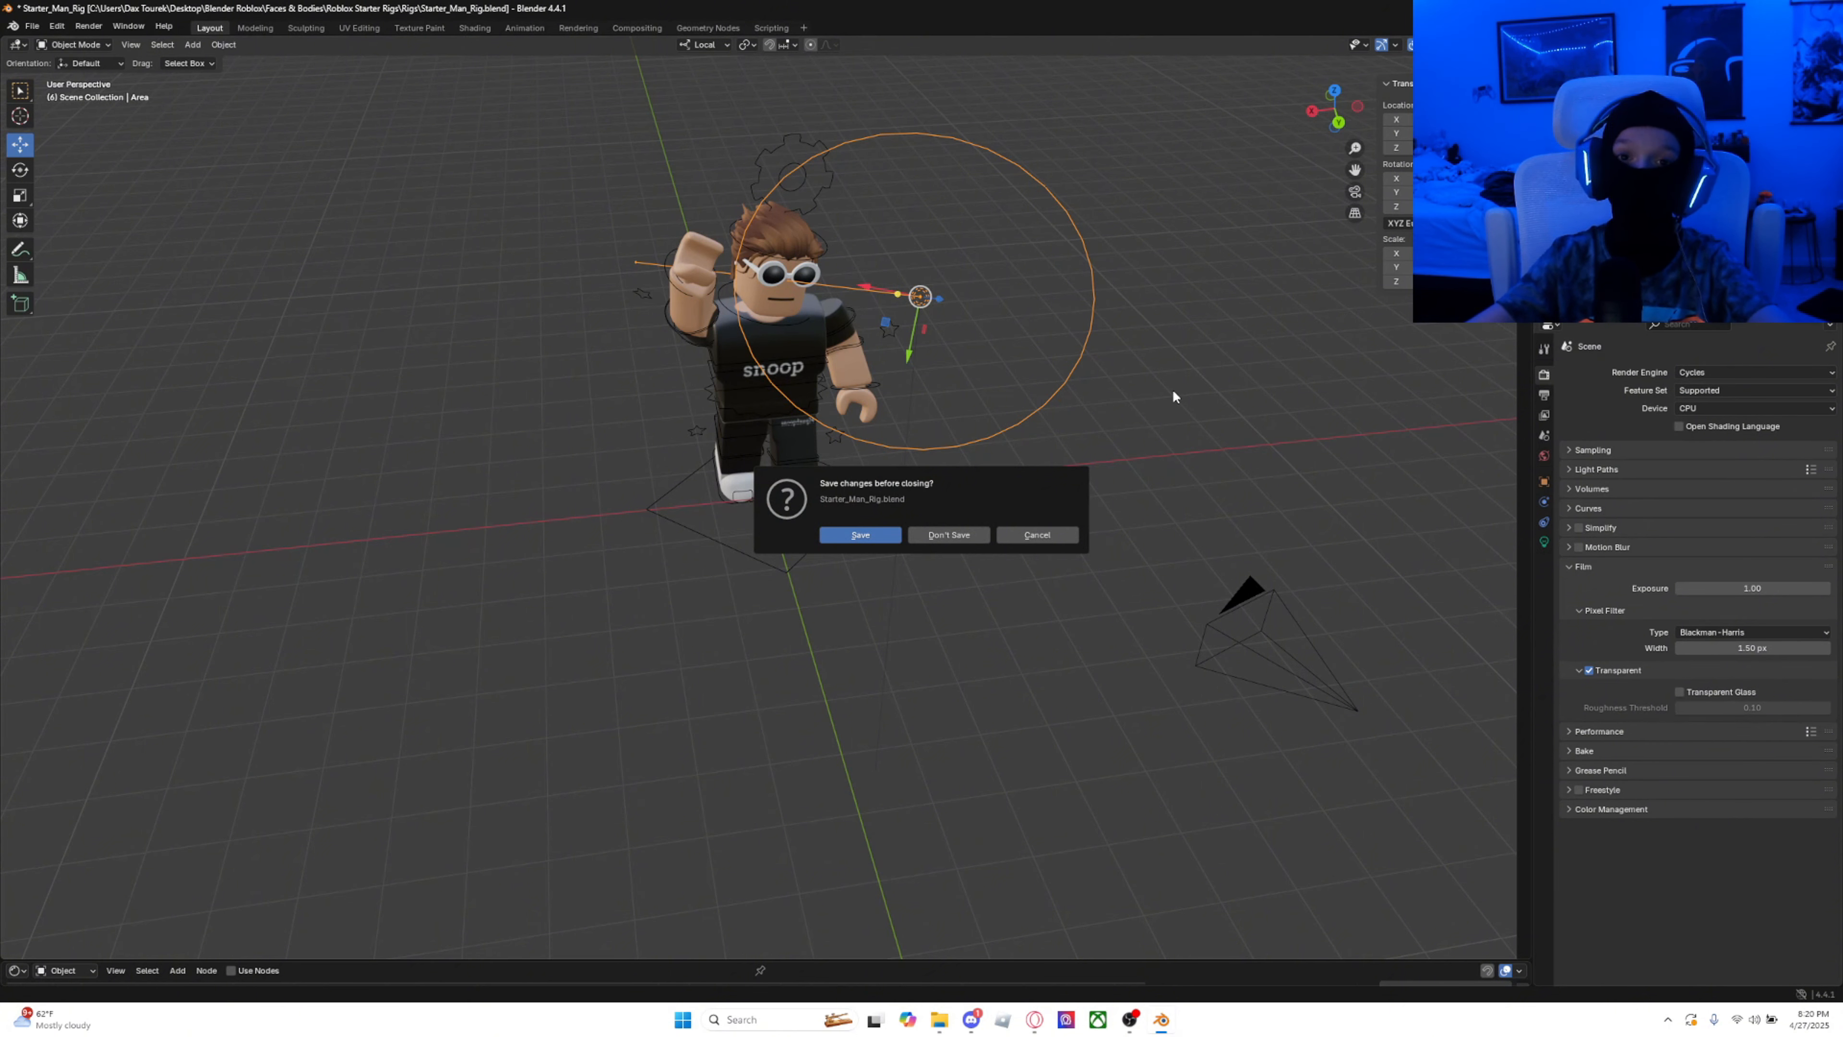
click(948, 535)
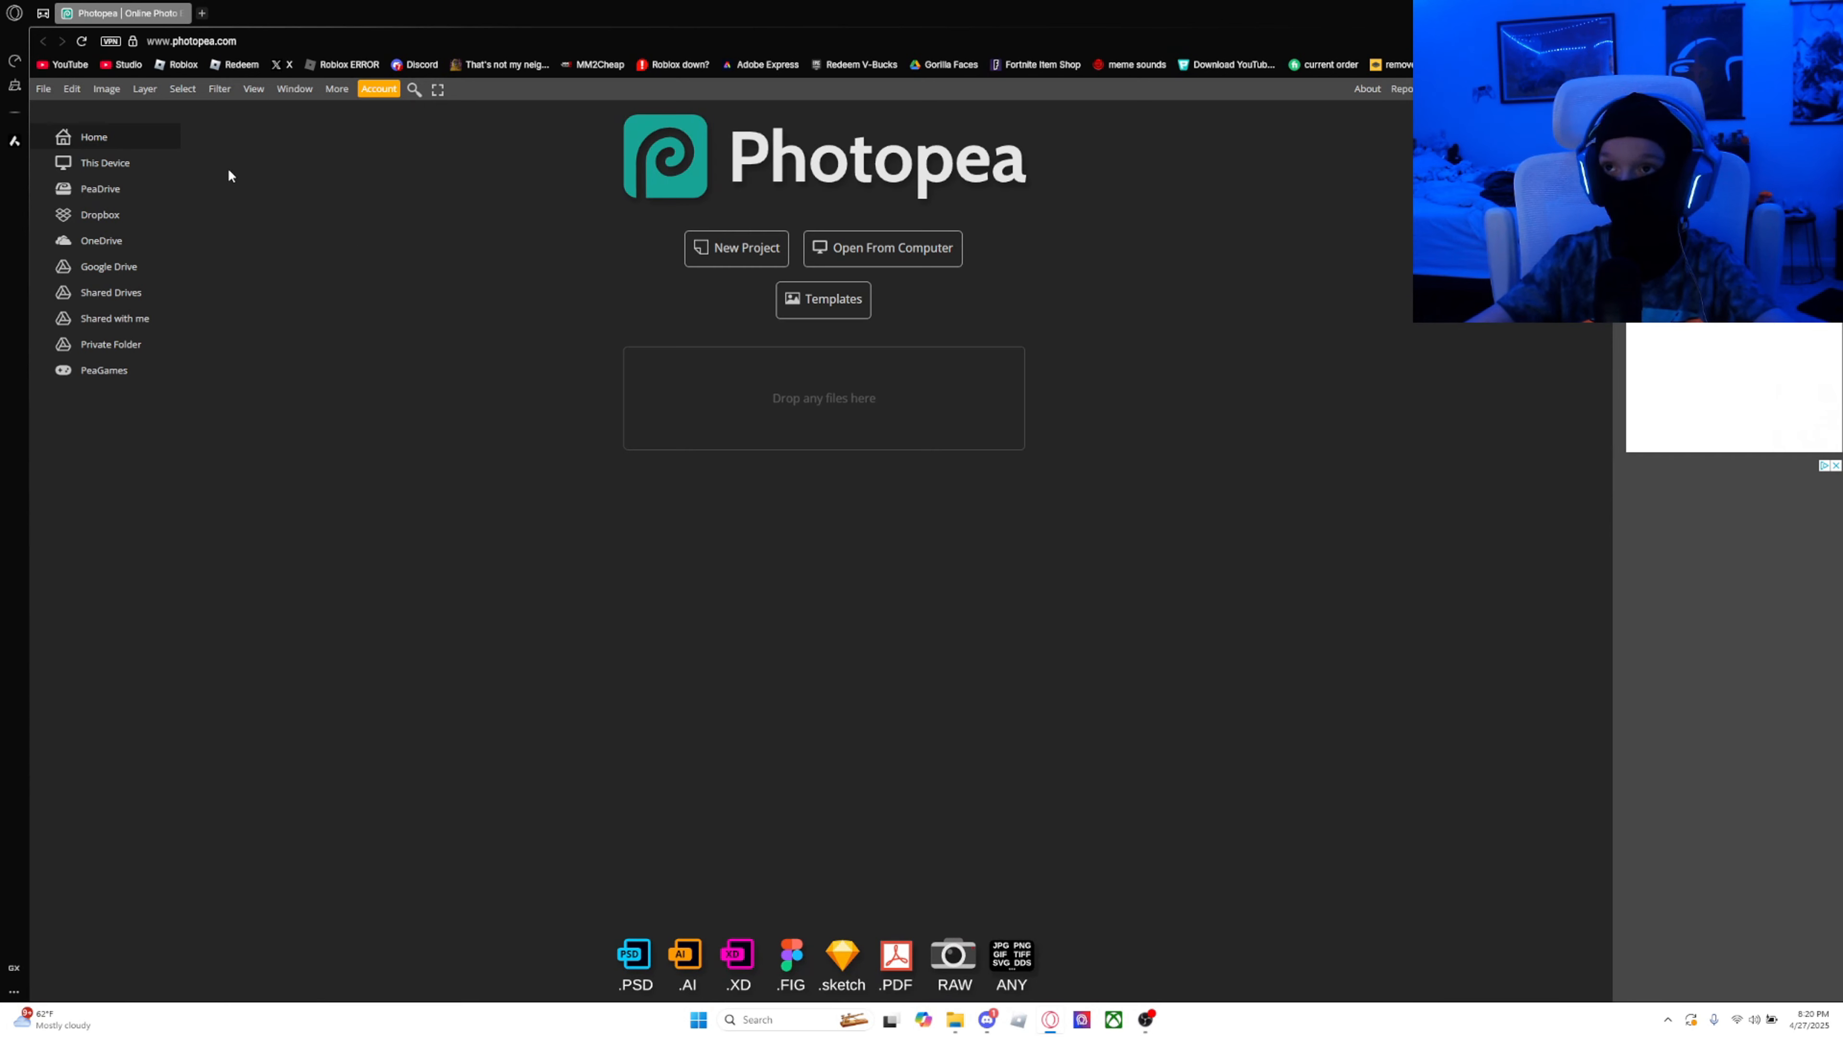
Step: In Photopea, create a 1920 x 1080 px project at 300 DPI with a transparent background
click(740, 248)
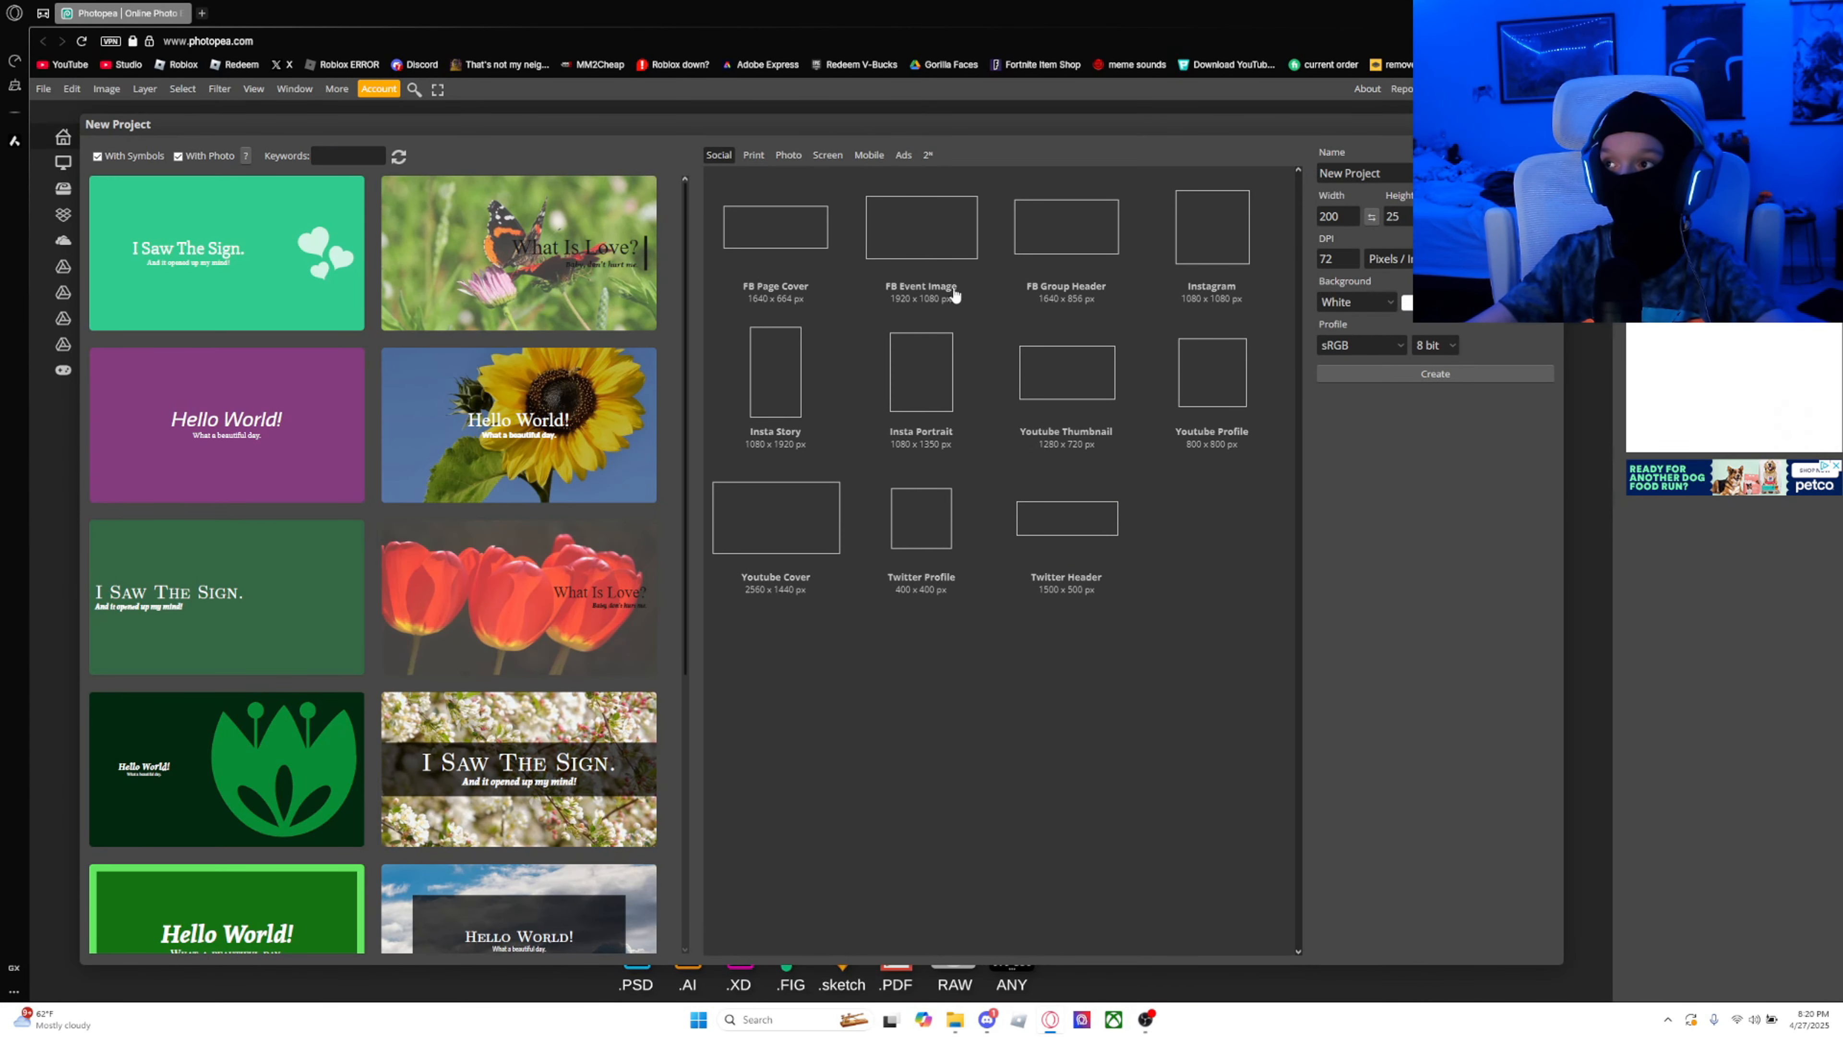
click(910, 243)
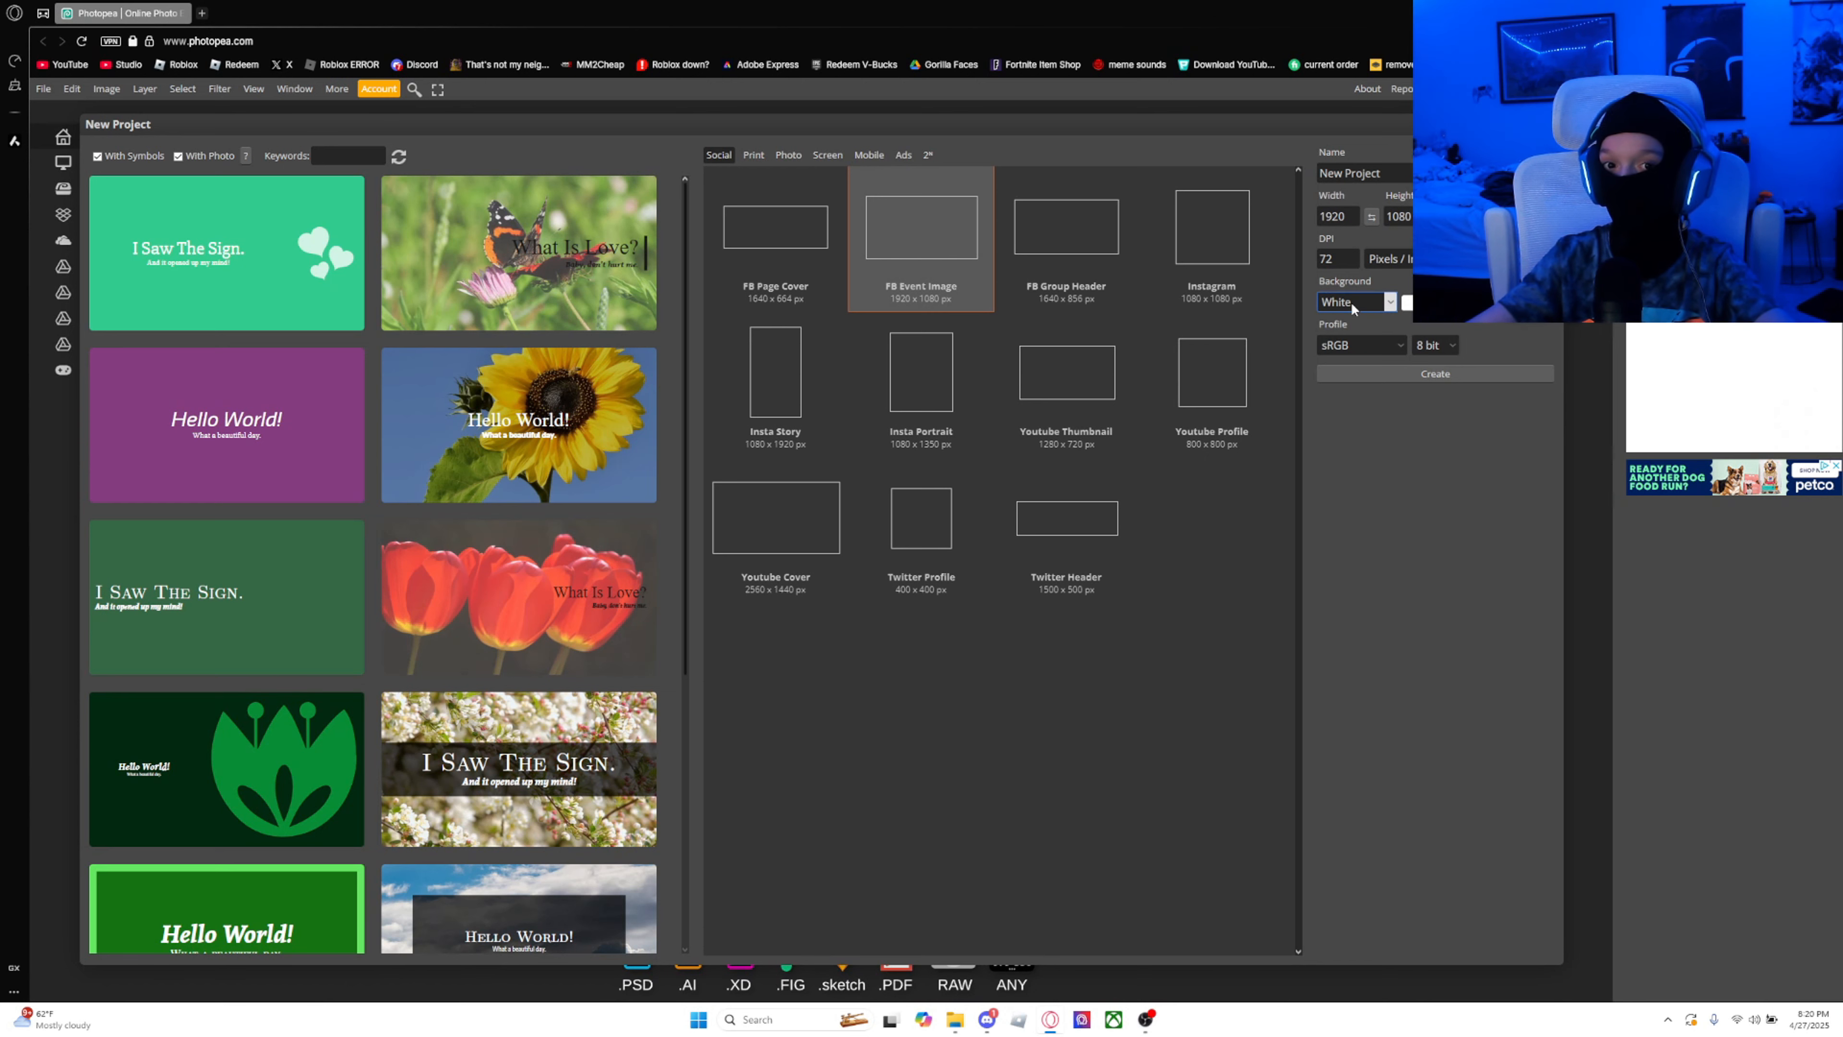
click(1345, 362)
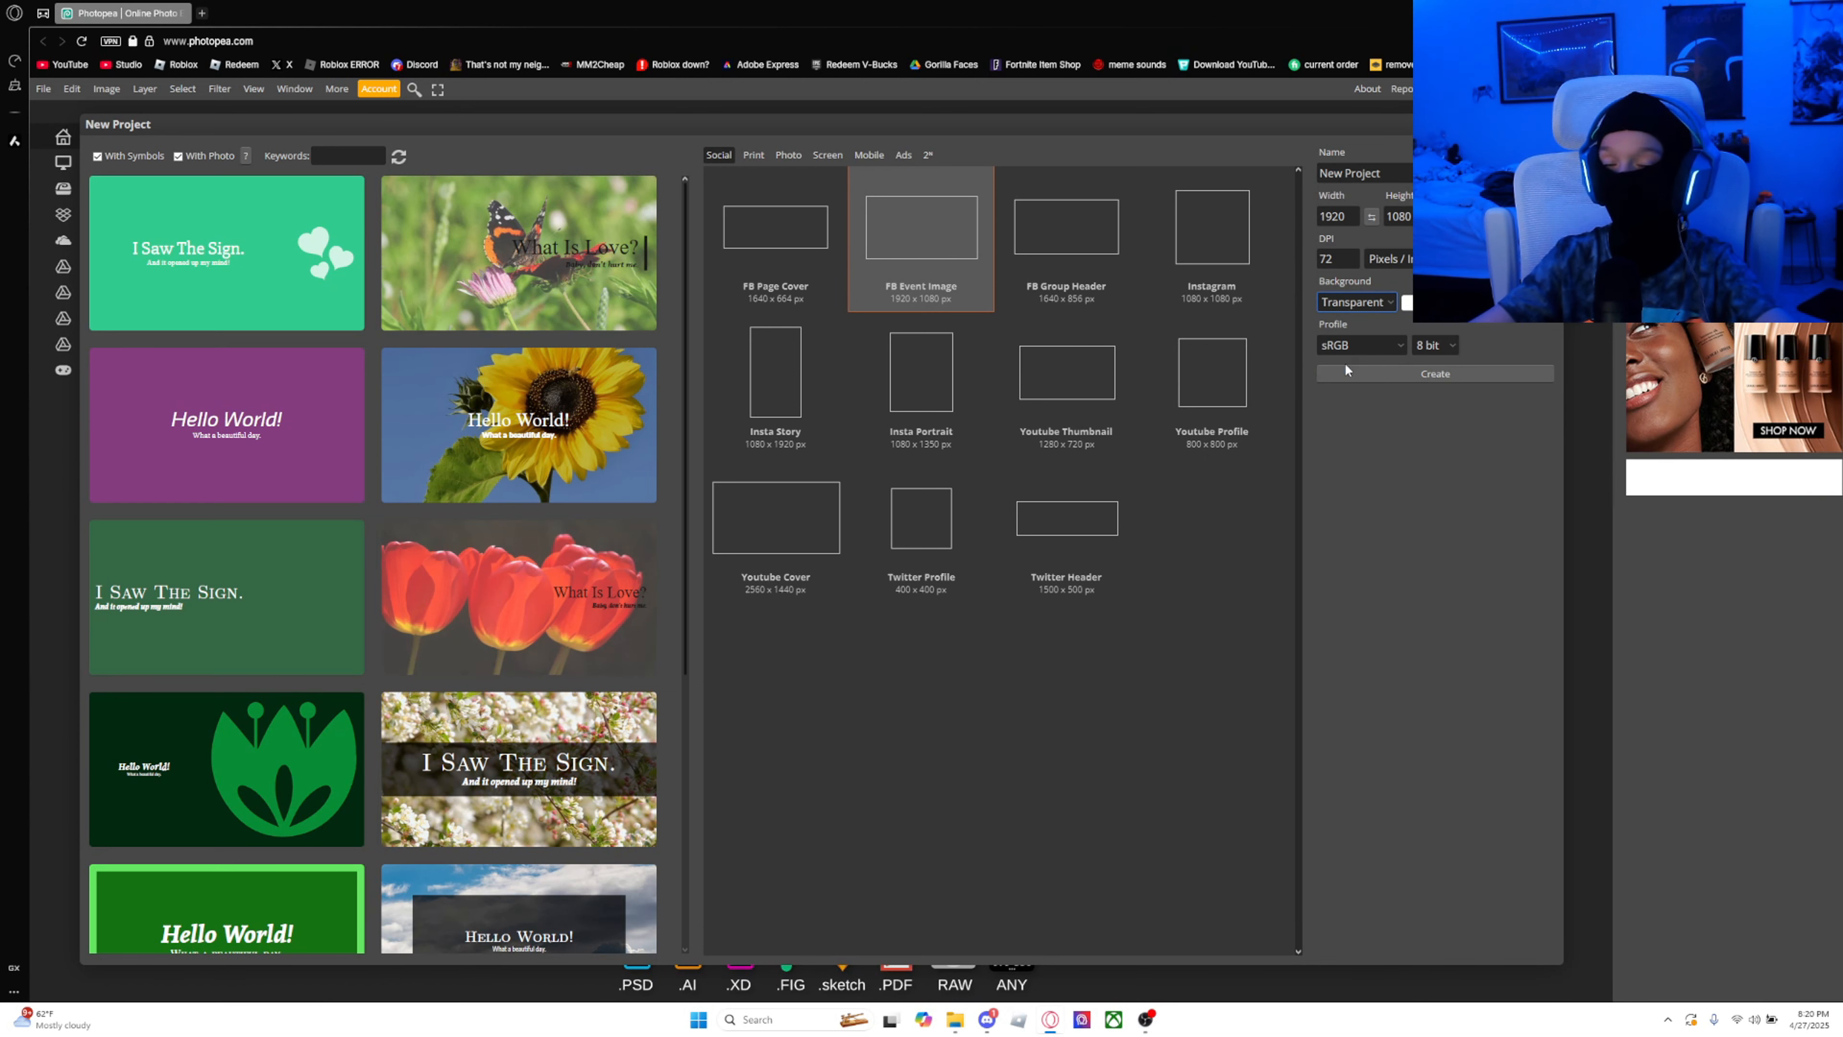
double_click(1334, 255)
text(300)
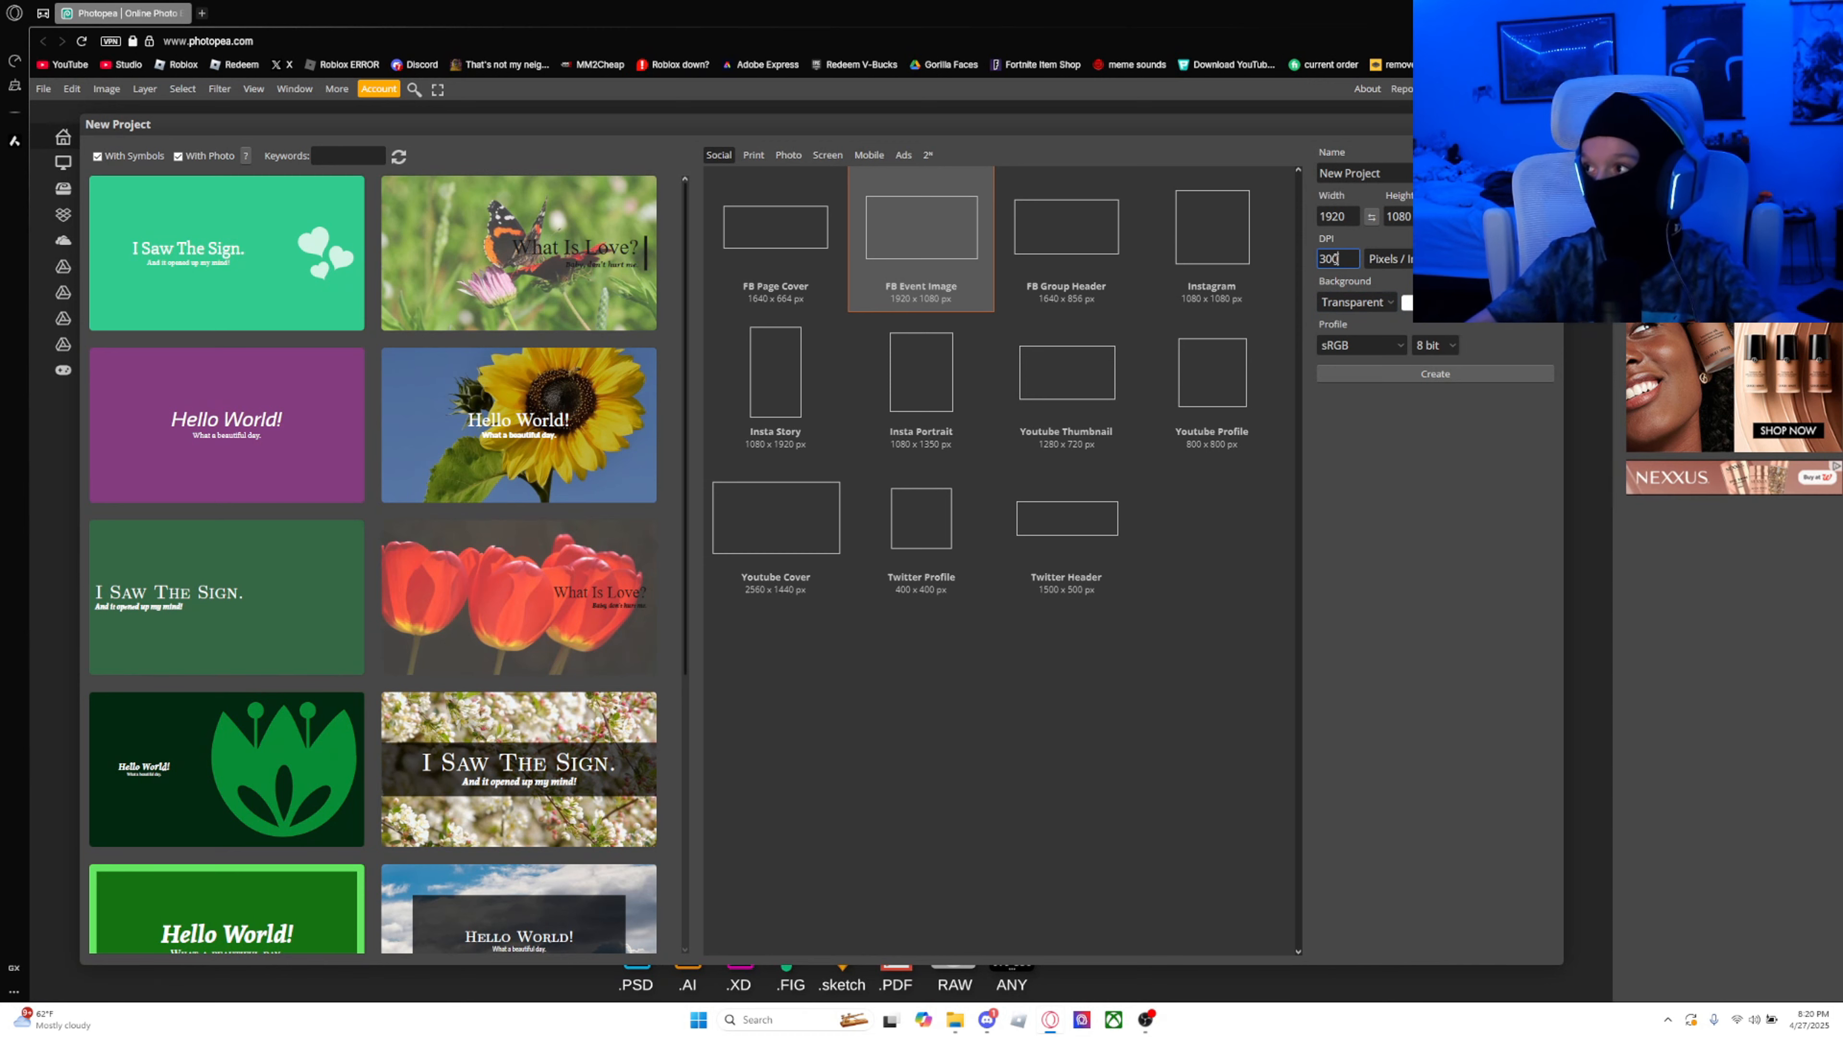
click(1467, 375)
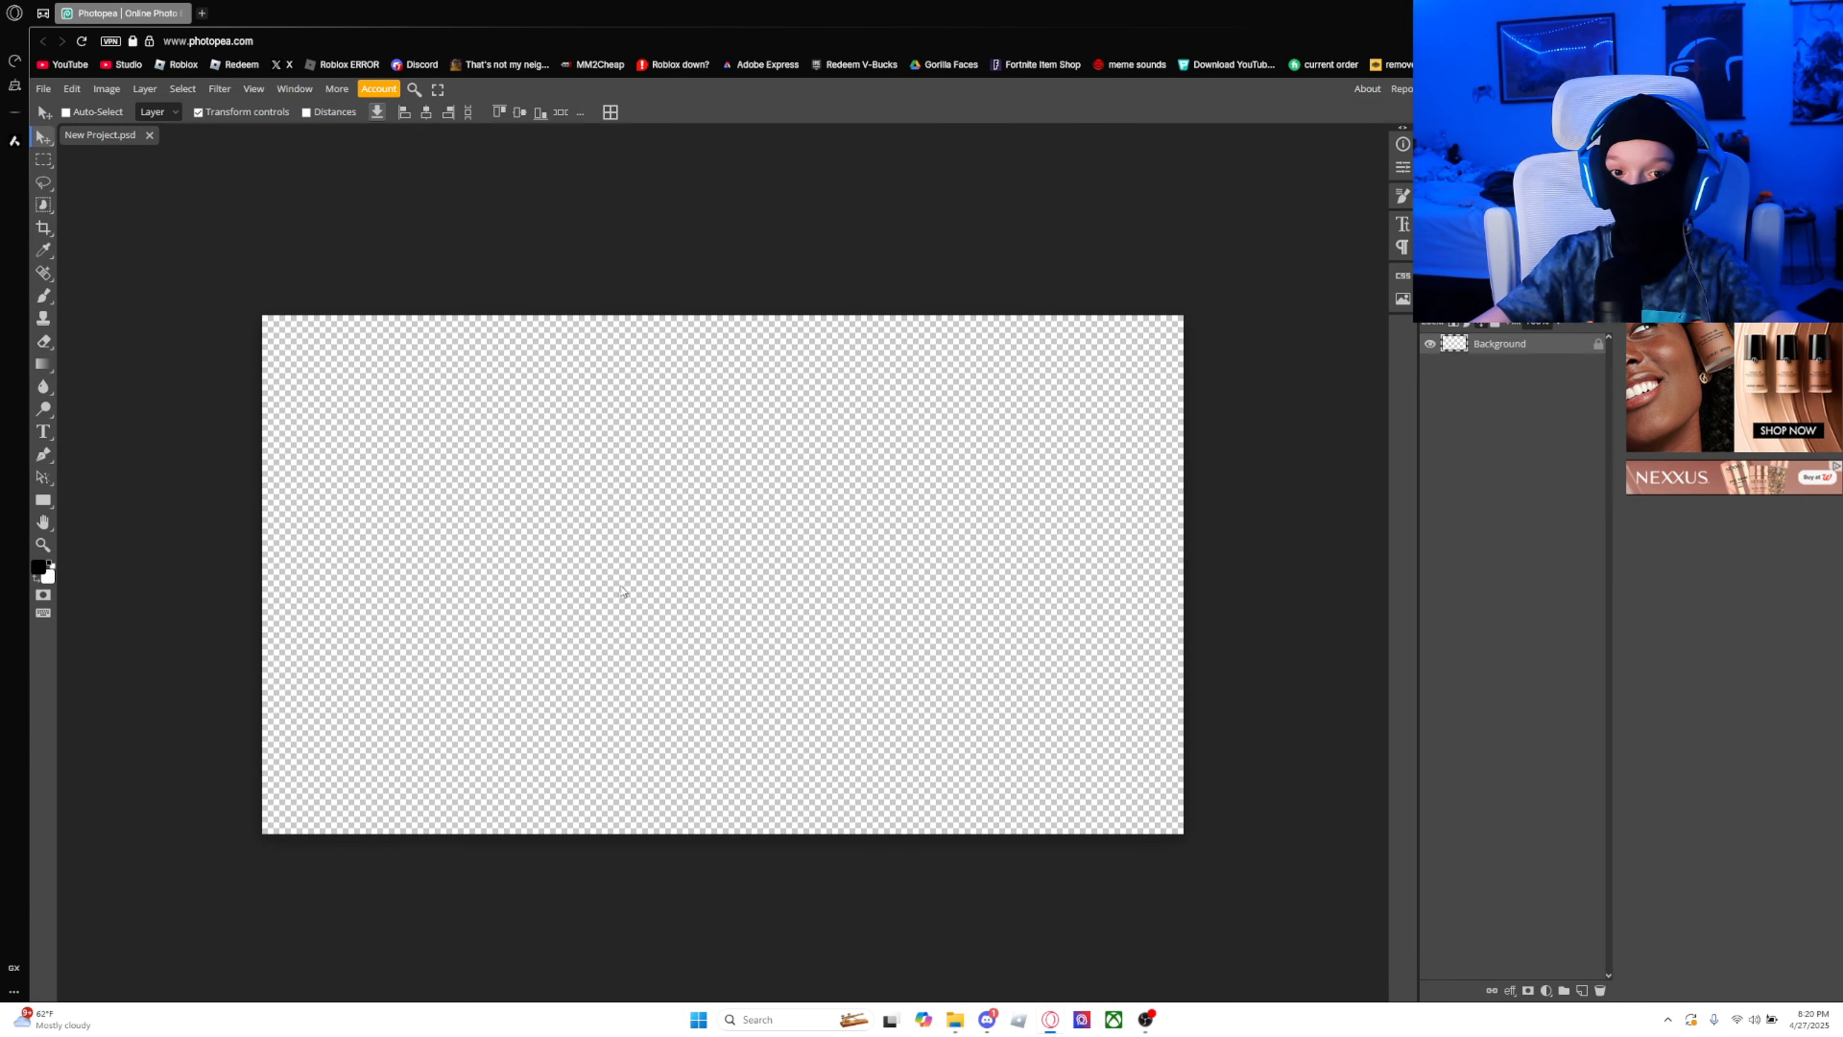
Step: Add a new empty layer above the Background layer and hide the Background layer
click(1582, 990)
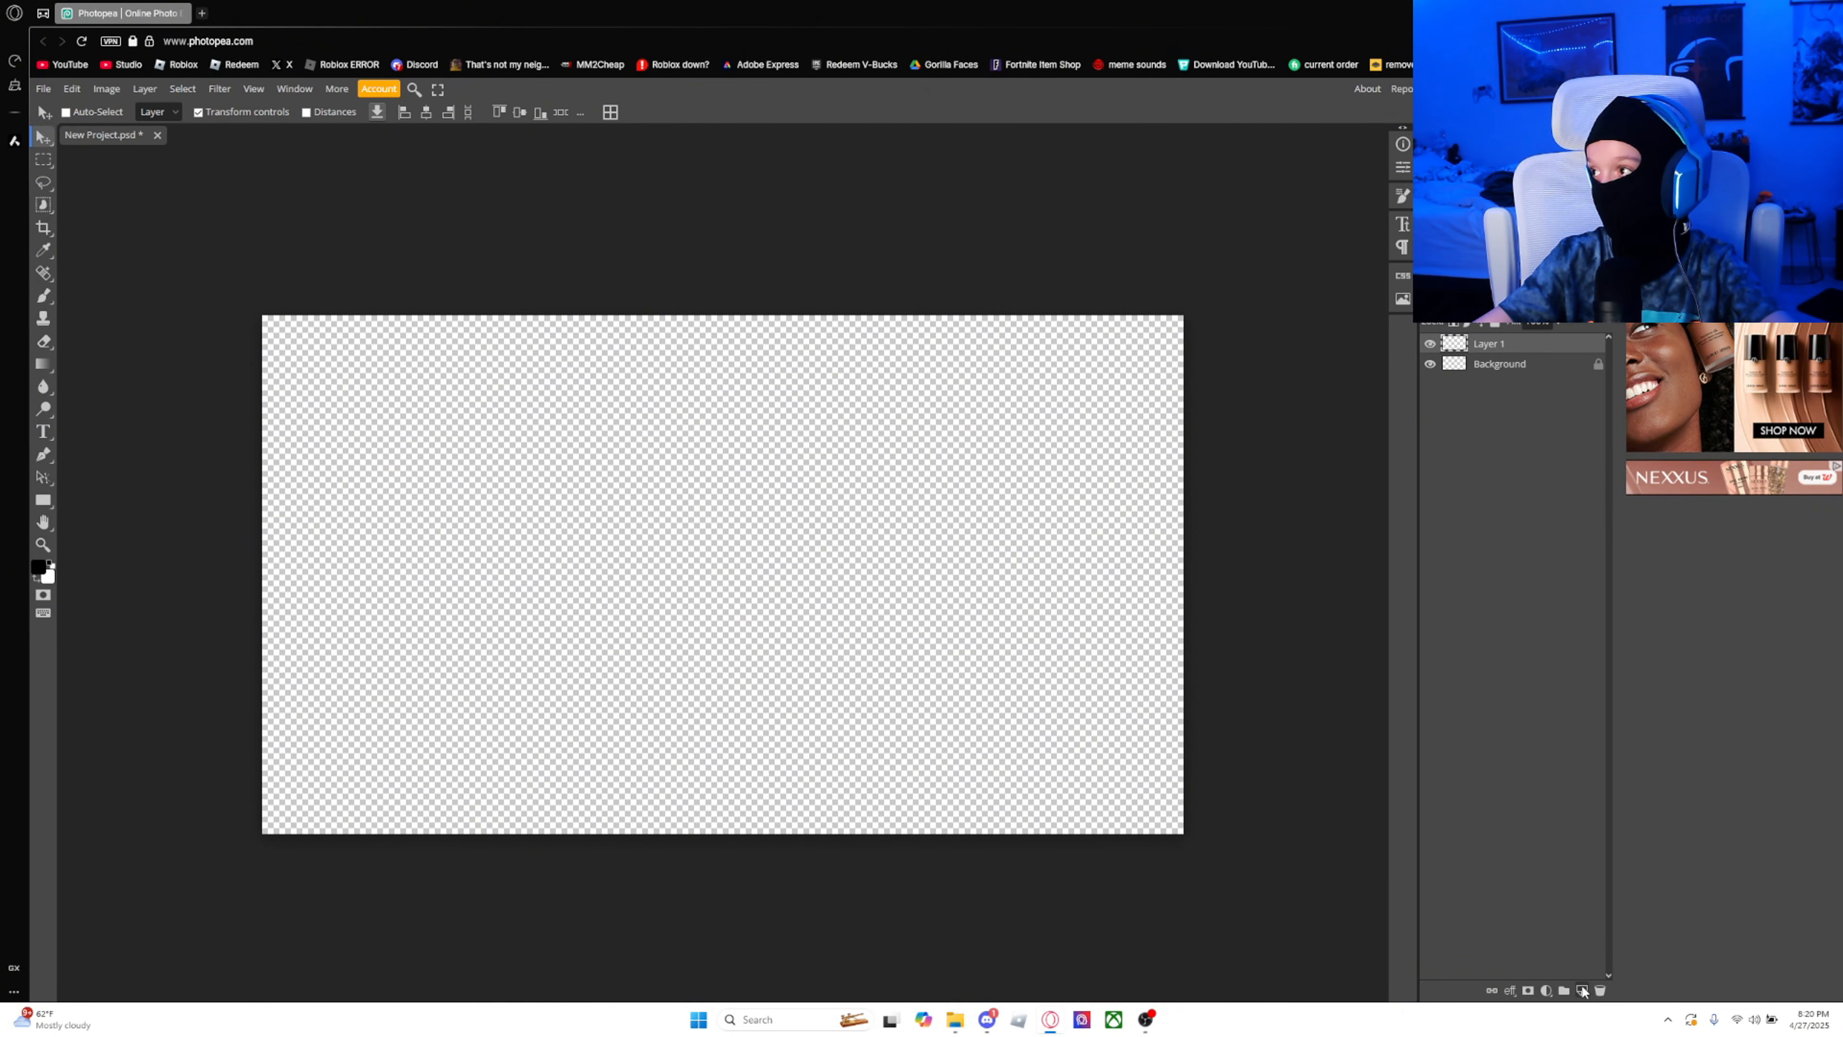
click(1429, 366)
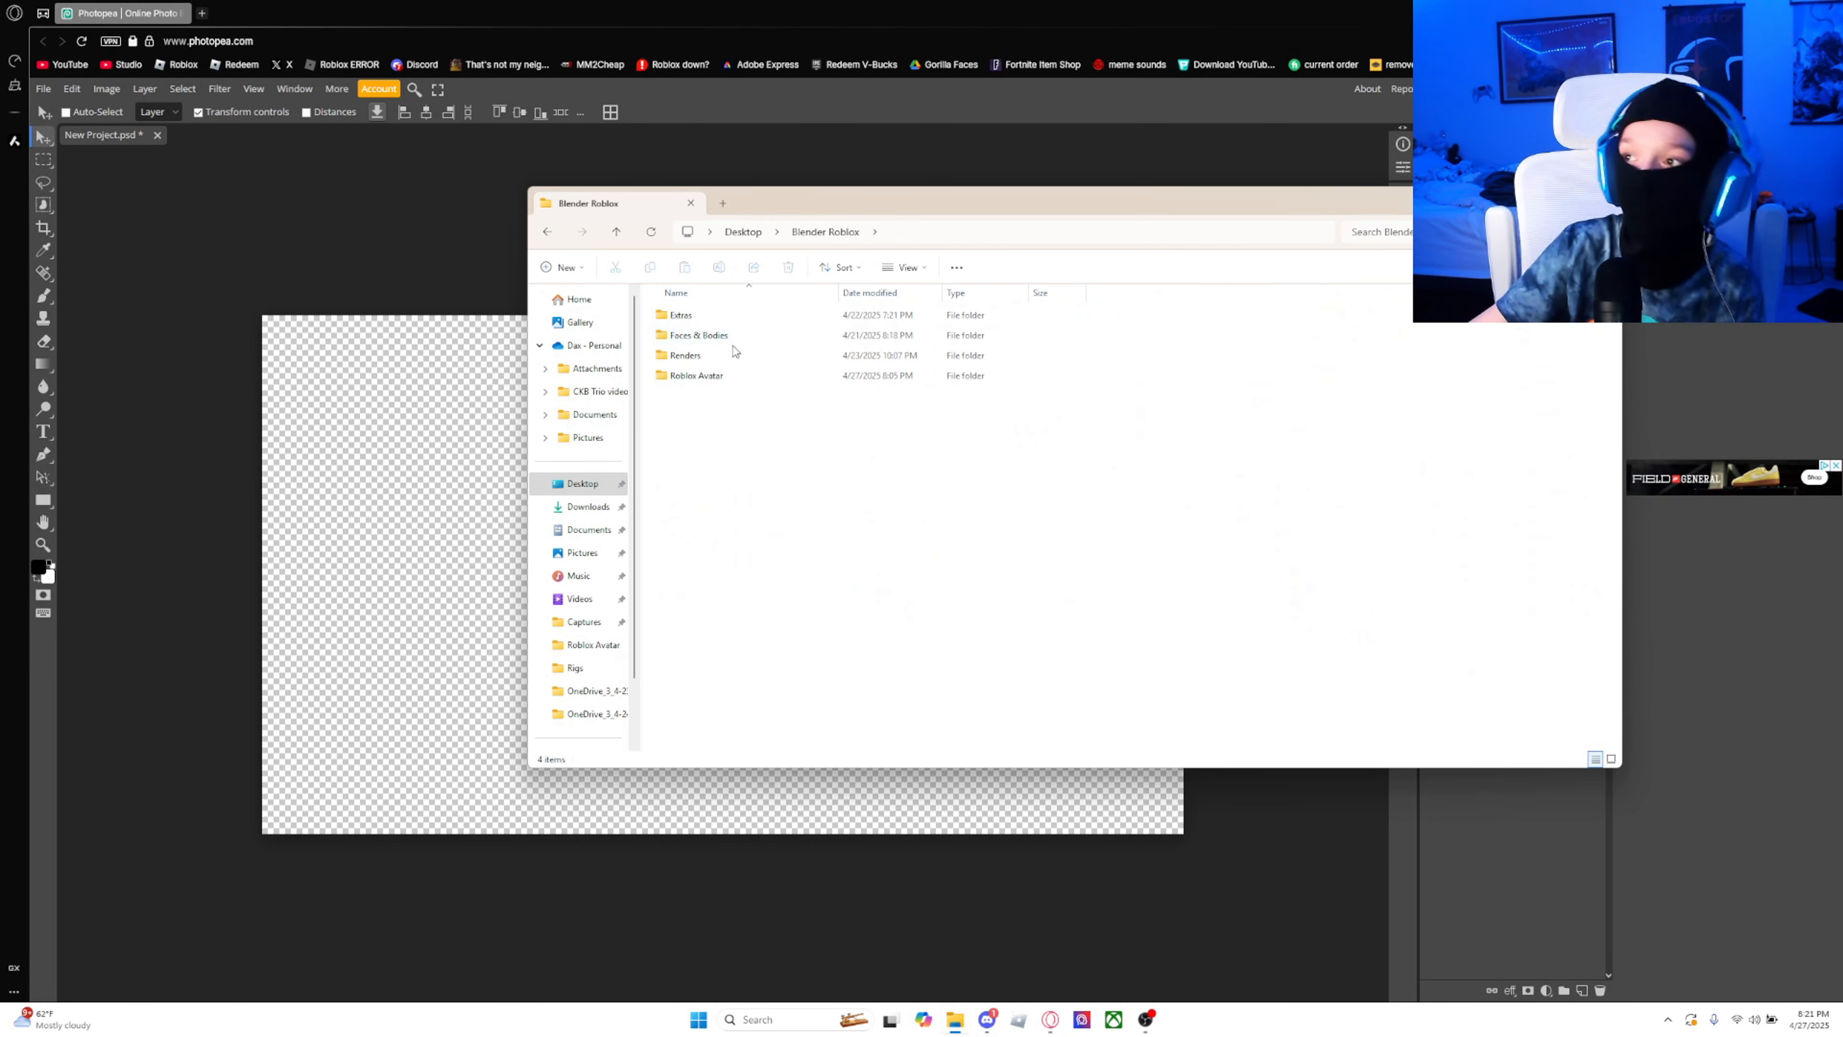
Step: Bring the tutorial image from the Renders folder in File Explorer onto the Photopea canvas as a layer
double_click(699, 355)
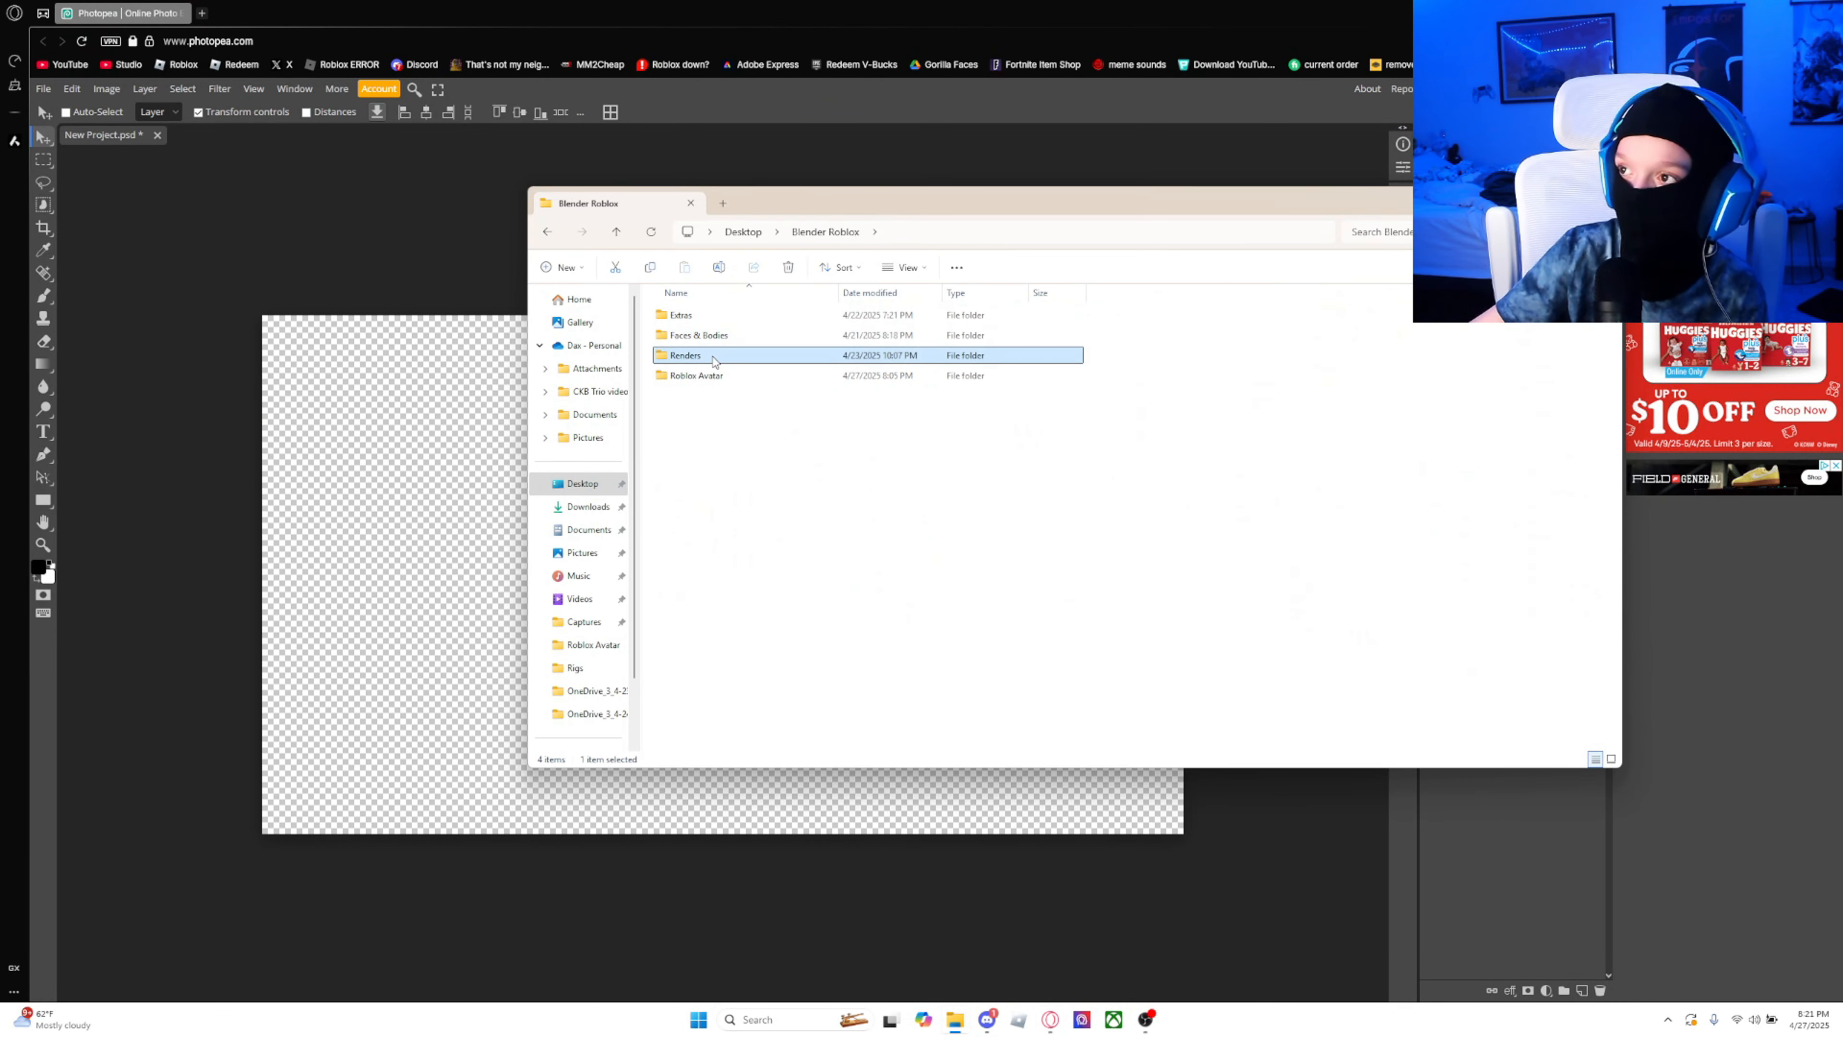
drag(873, 198, 562, 542)
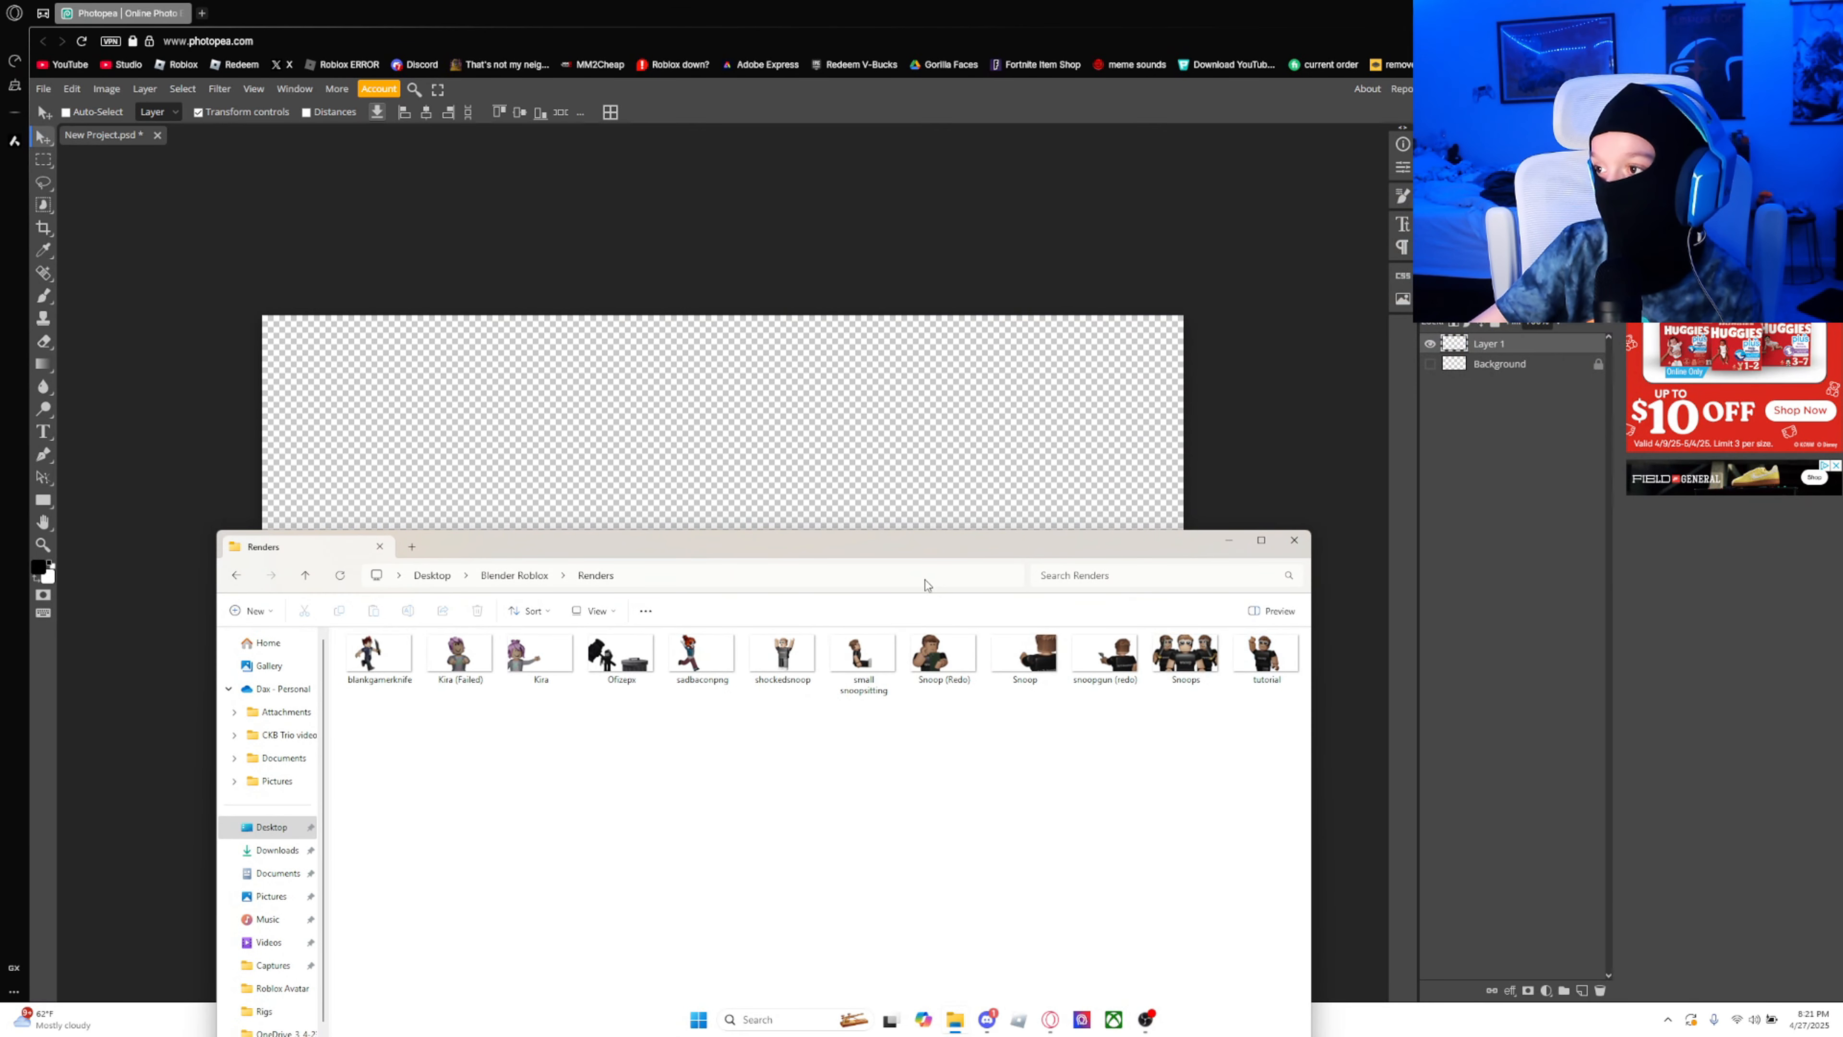
drag(1249, 667, 742, 433)
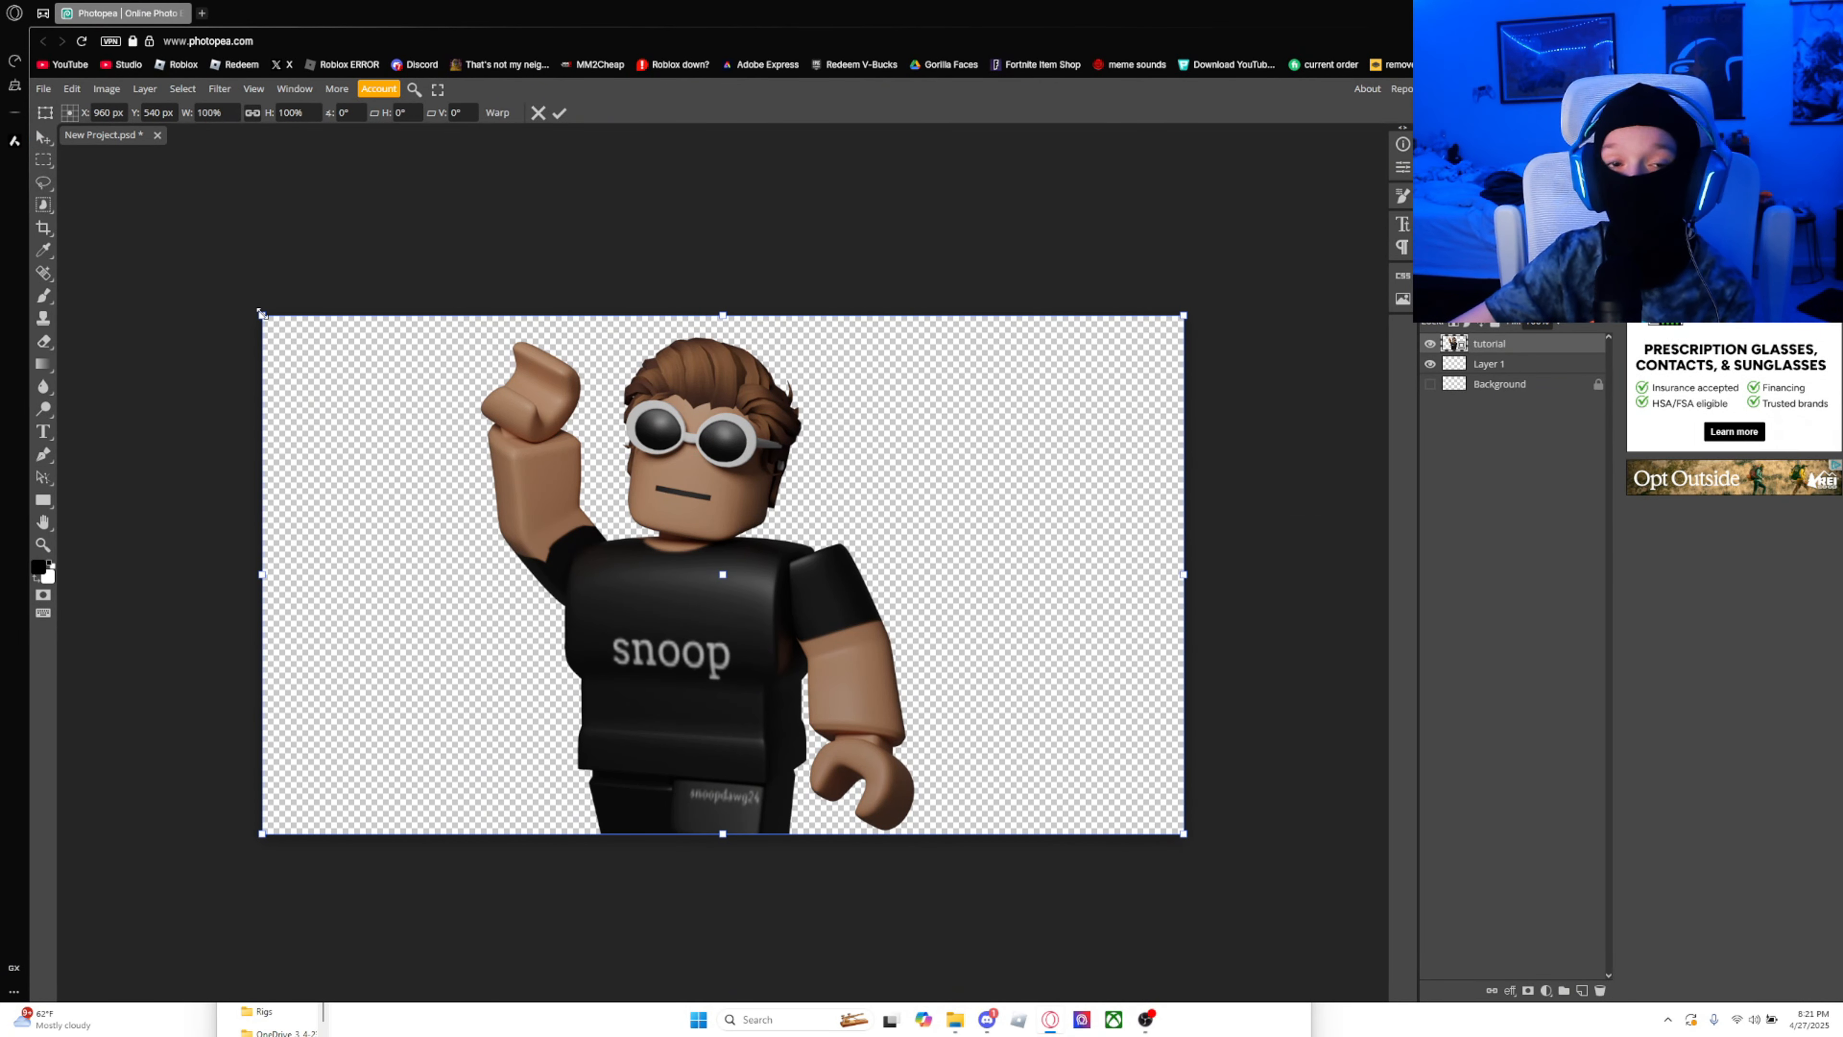
Step: Scale the tutorial layer to about 84% and place the character against the canvas's lower-right corner
drag(263, 313, 541, 472)
drag(769, 579, 842, 582)
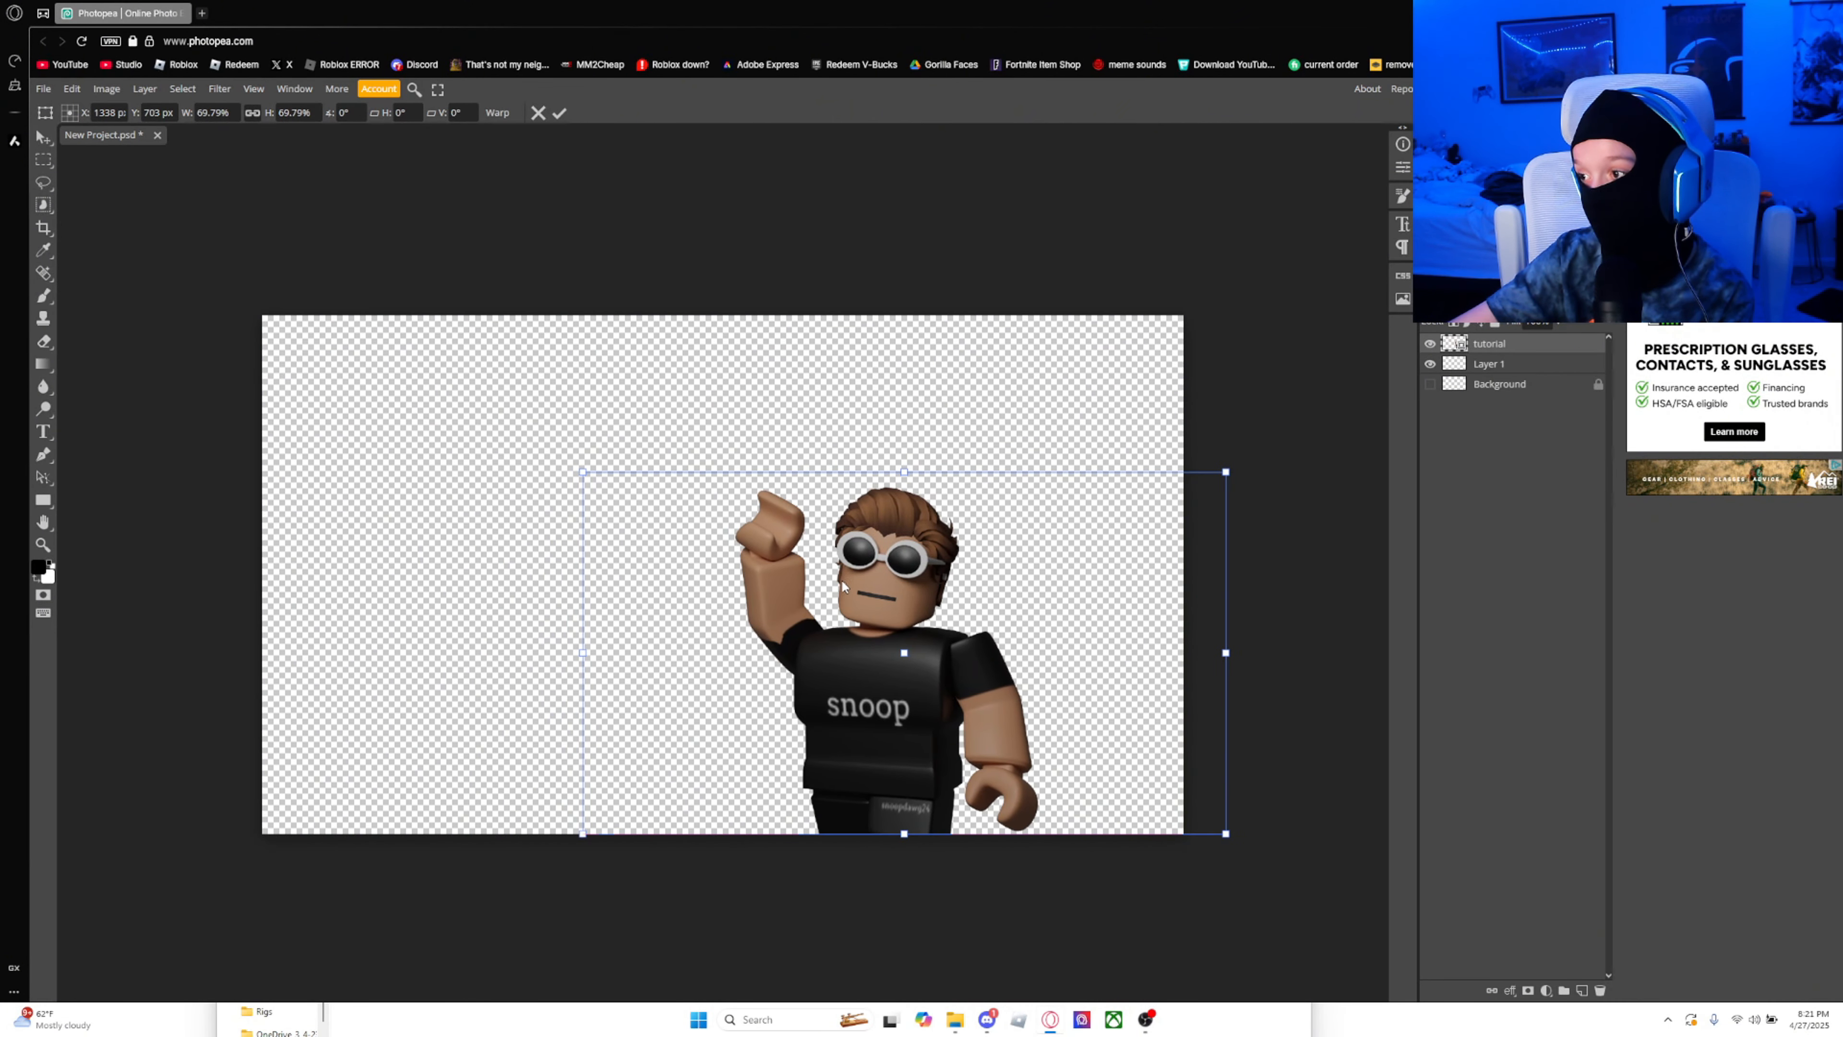
drag(1305, 371, 1334, 355)
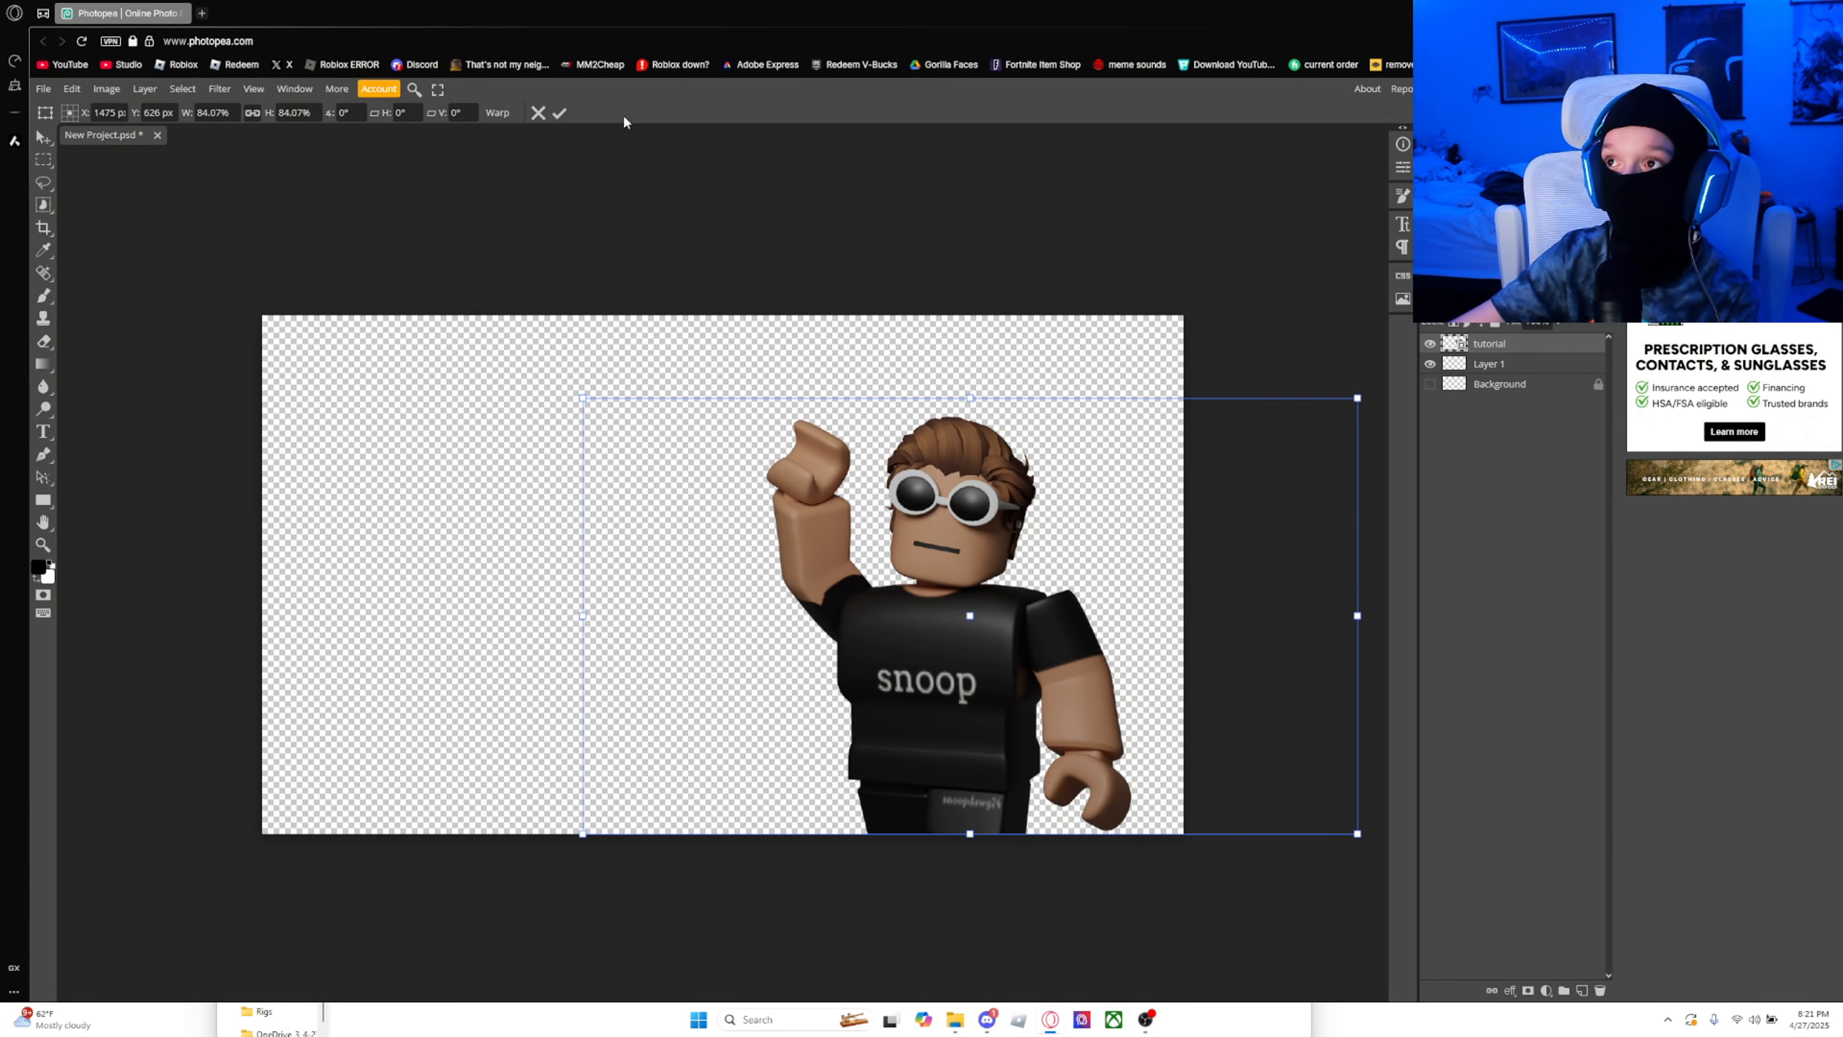
click(559, 113)
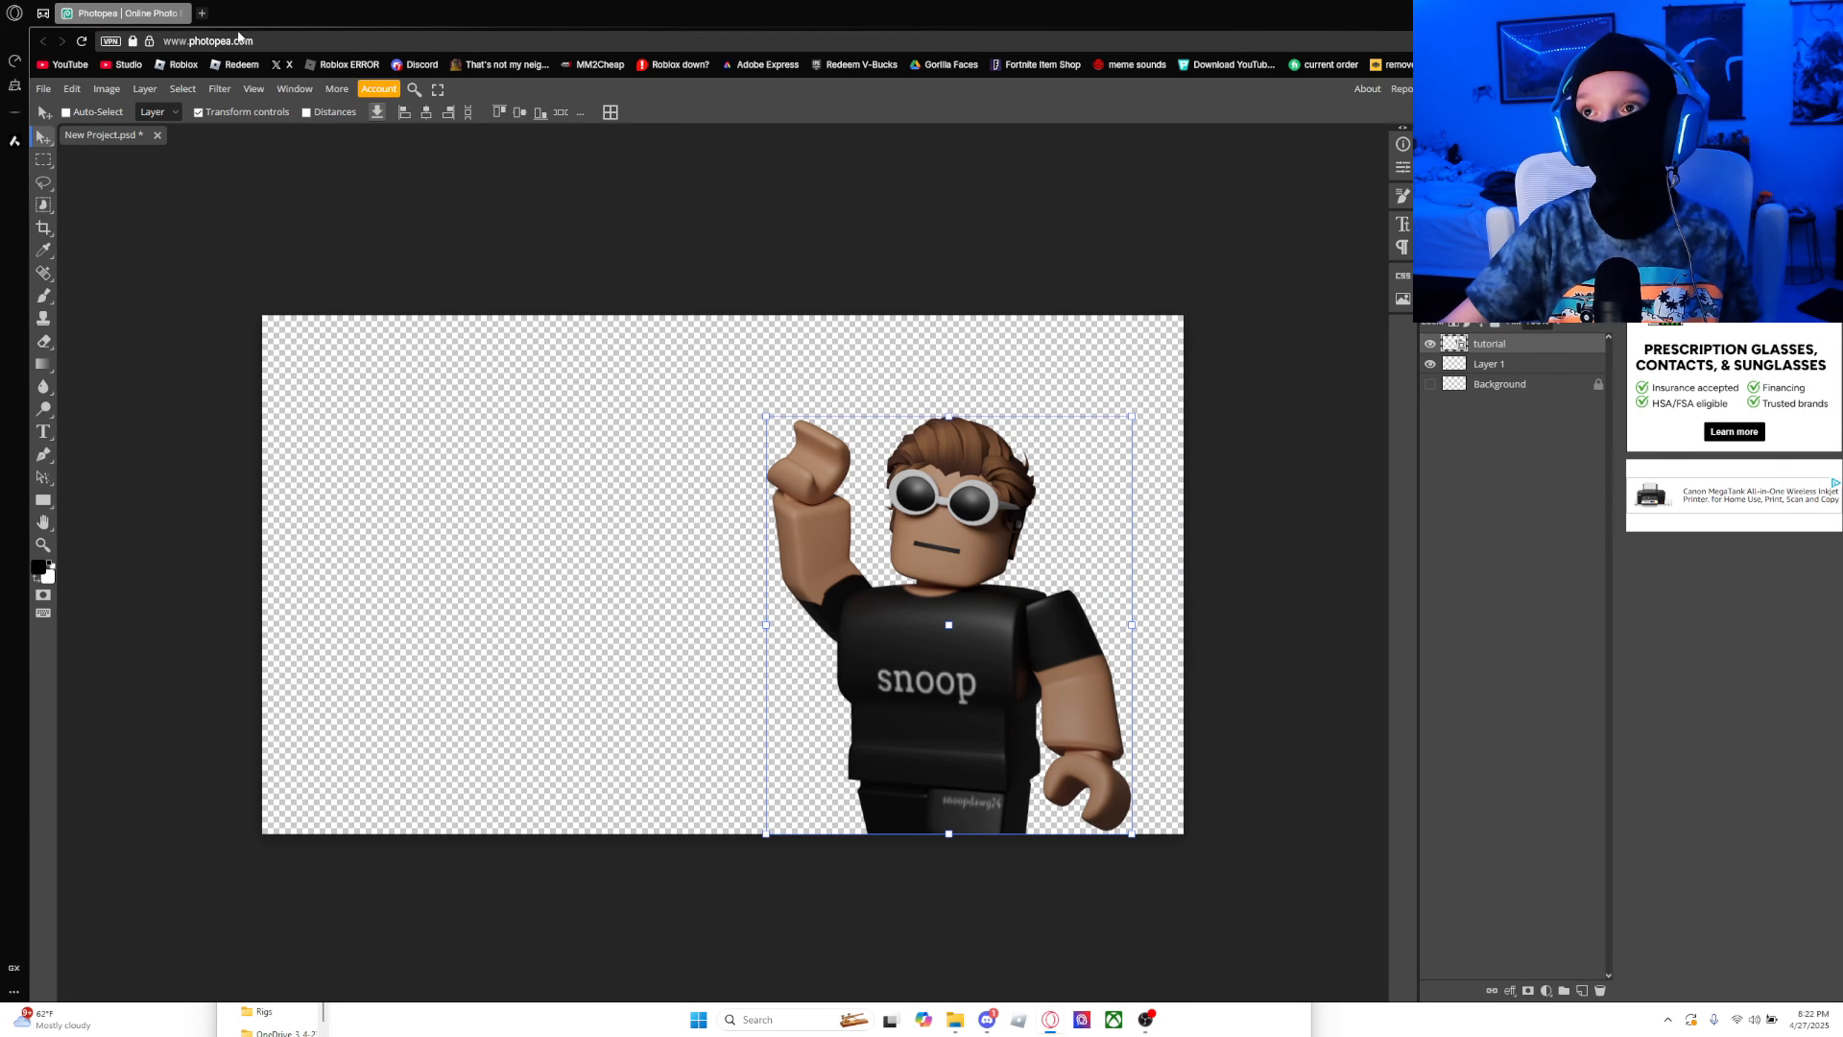
Step: Open the Roblox website in a new browser tab and launch Murder Mystery 2
click(201, 10)
click(176, 72)
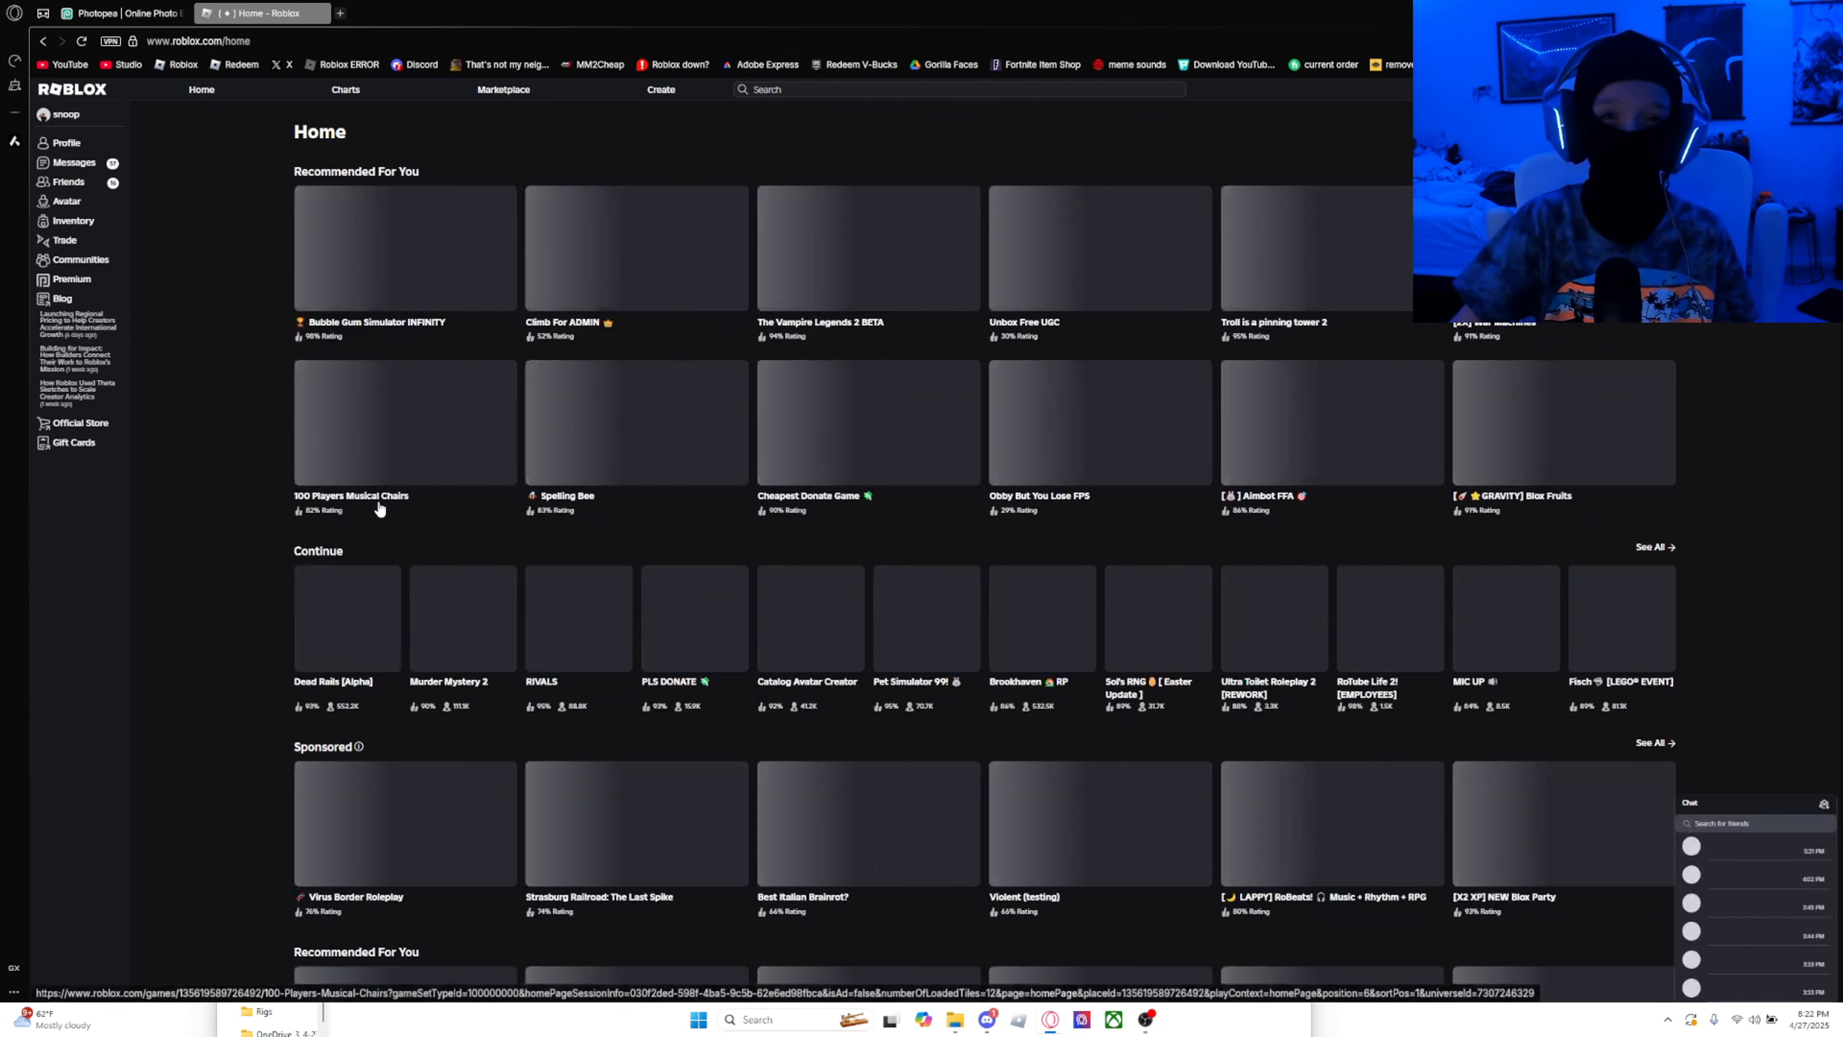
scroll(157, 473, down, 4)
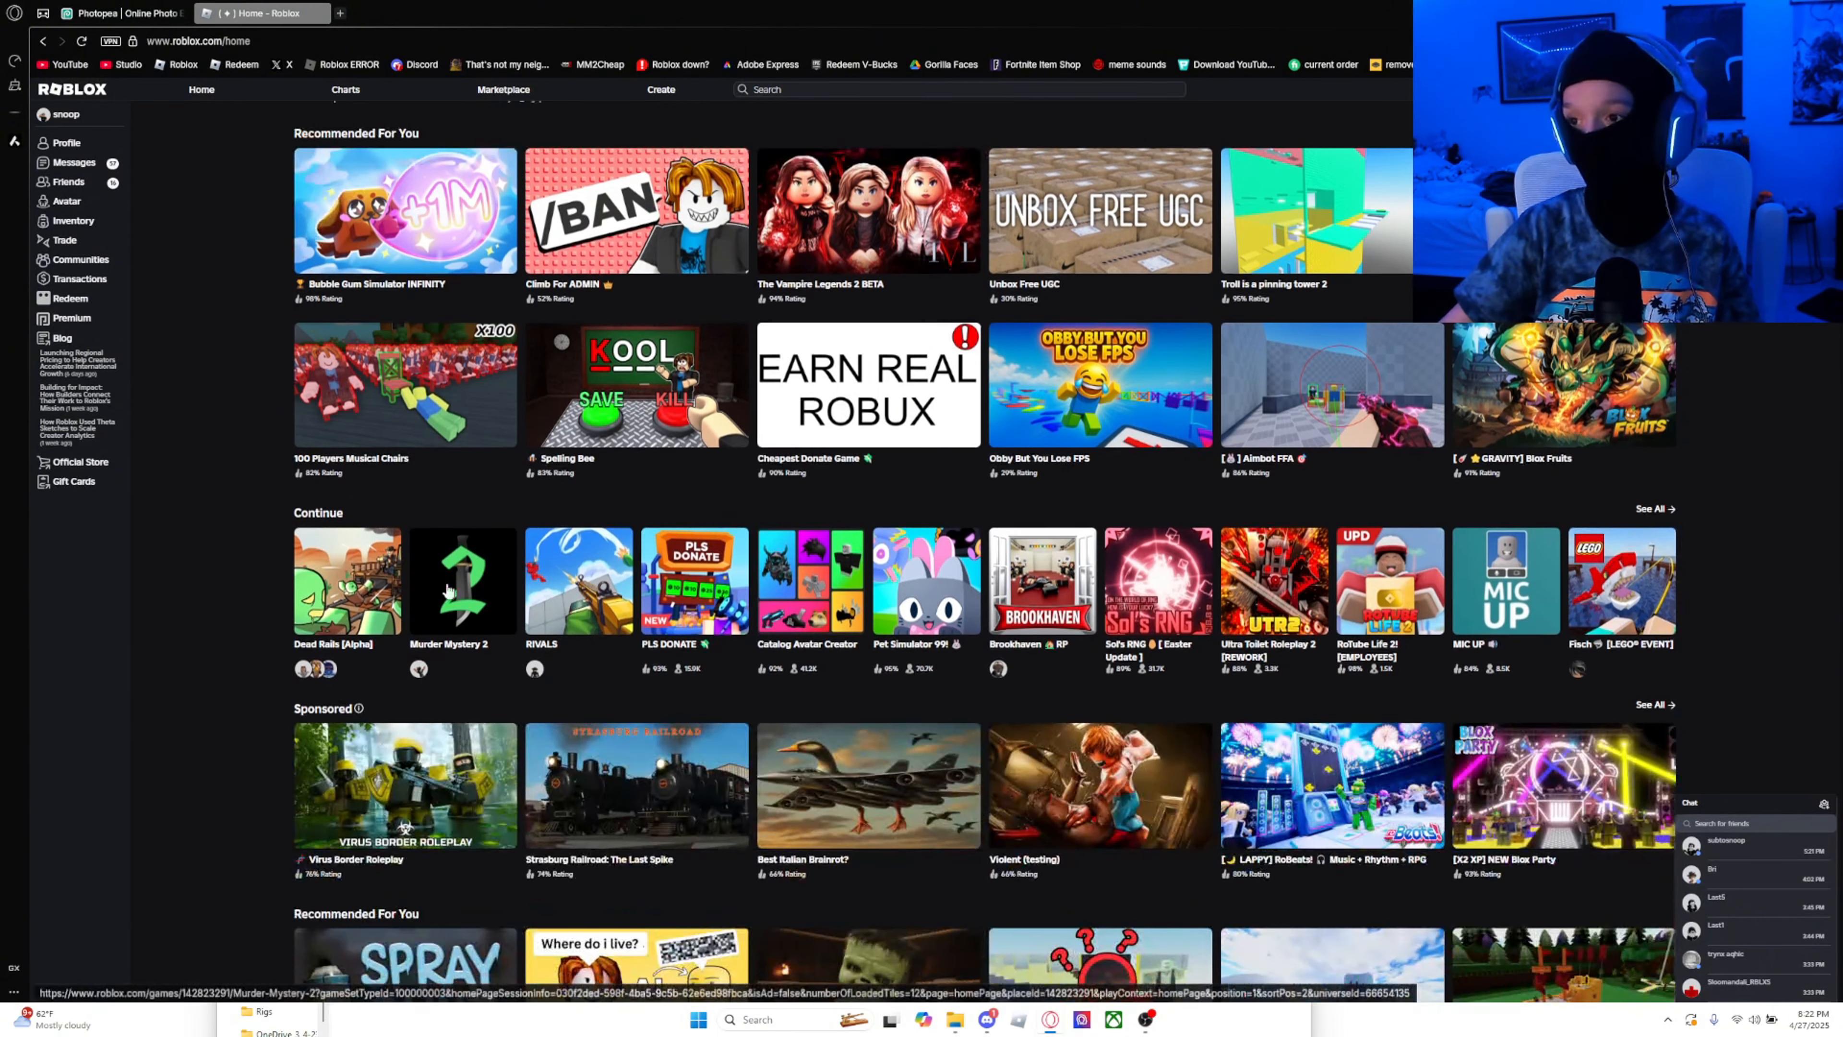
click(485, 602)
scroll(488, 585, down, 10)
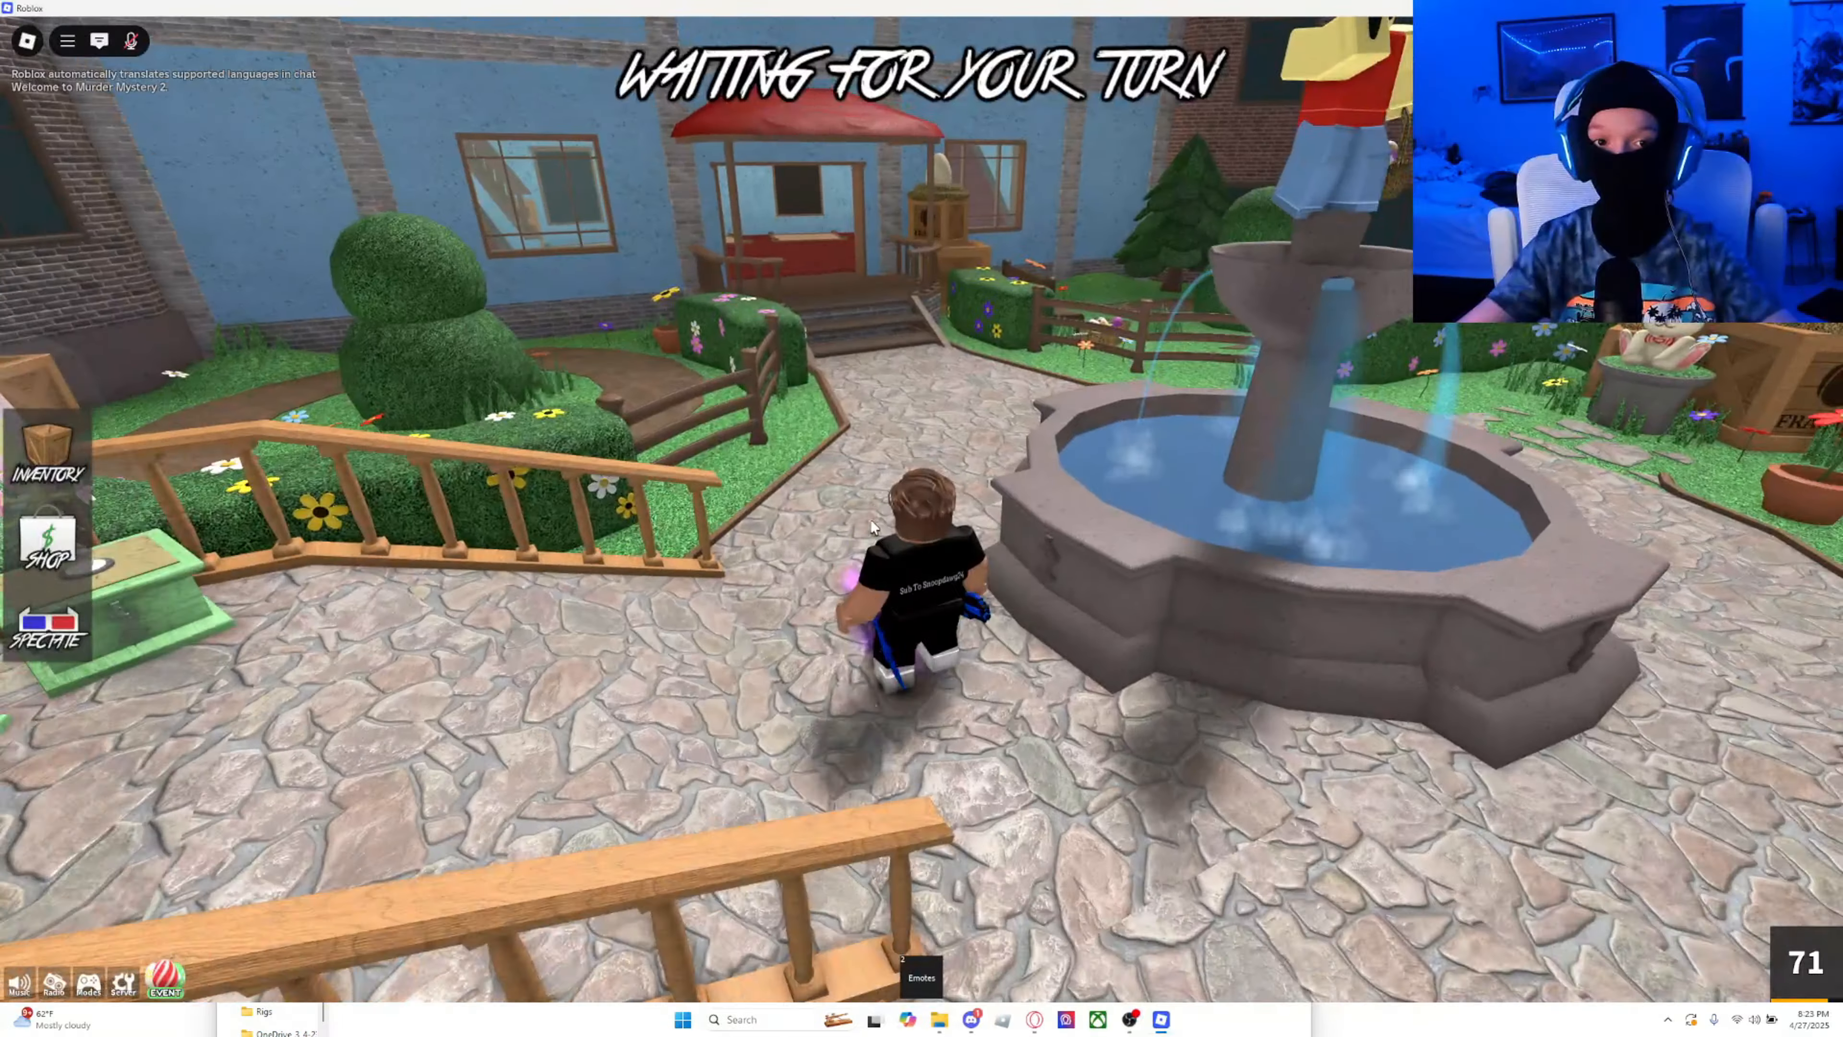
Step: Walk the character along the lobby path by the fountain and frame the blue building's entrance in first-person view
key(w)
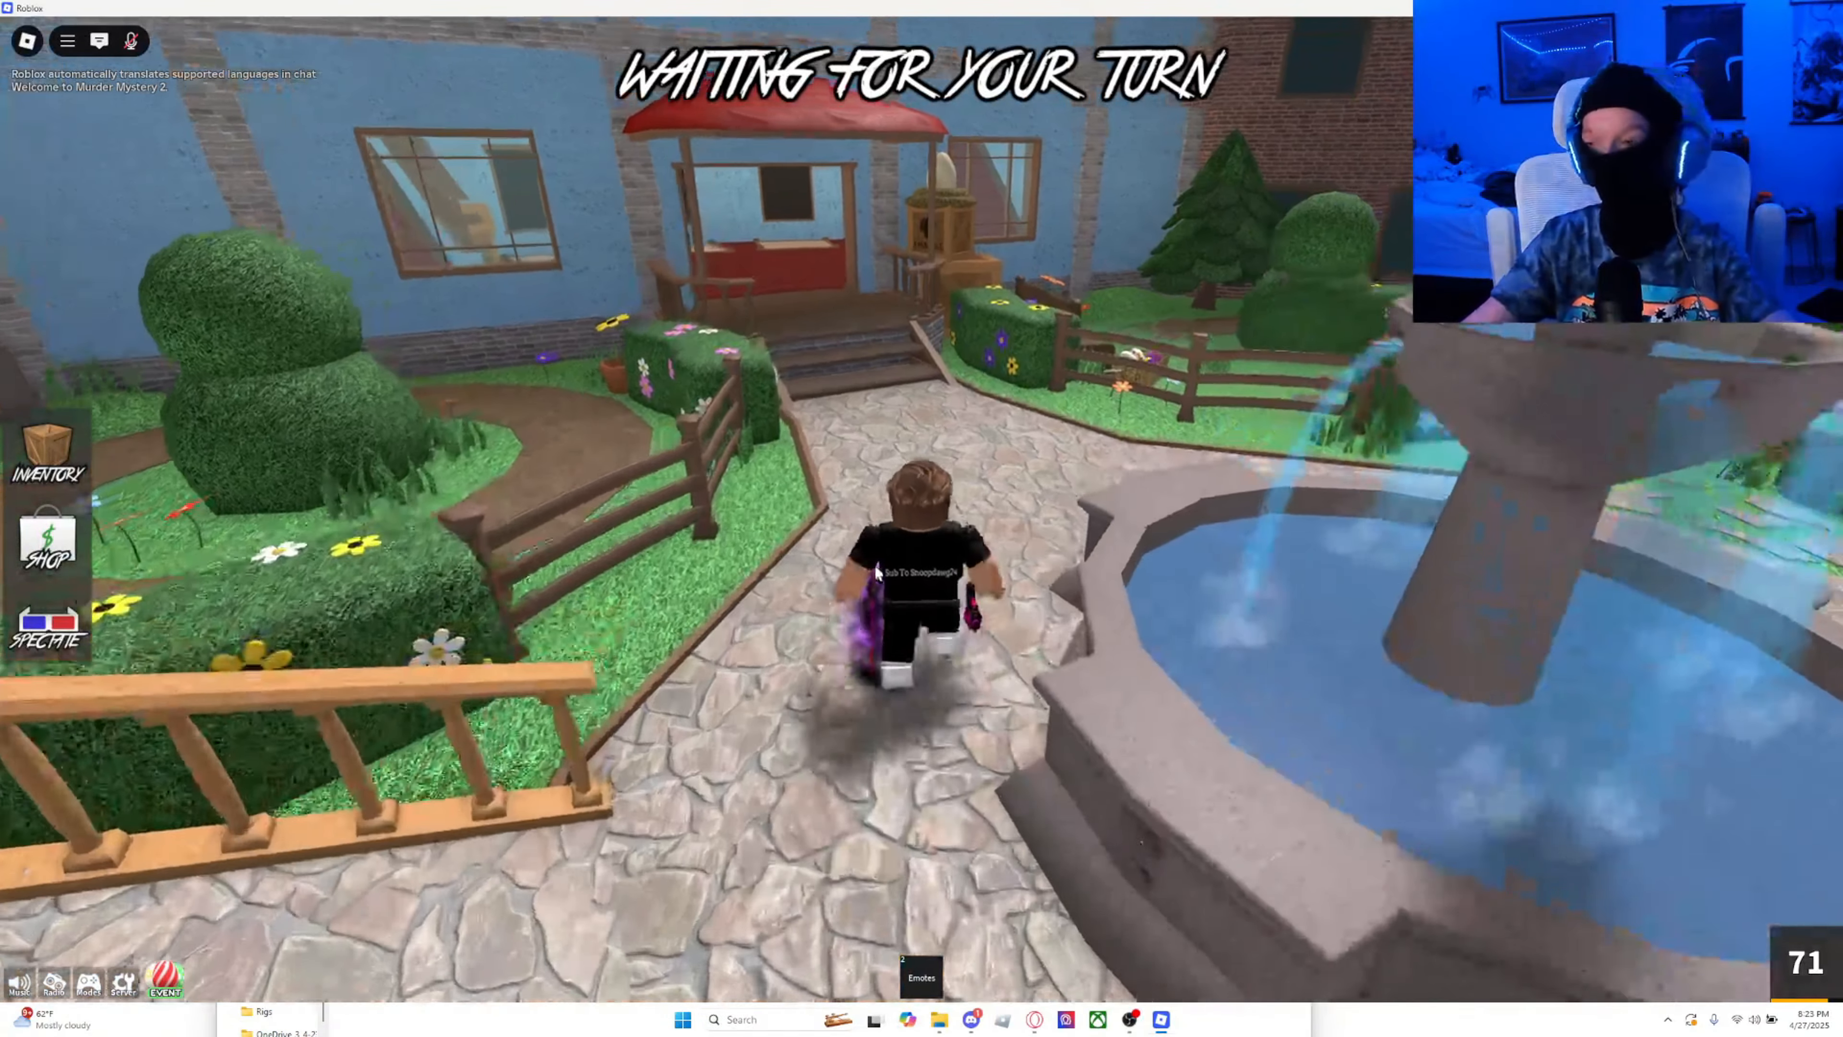
scroll(874, 552, up, 4)
scroll(898, 565, up, 3)
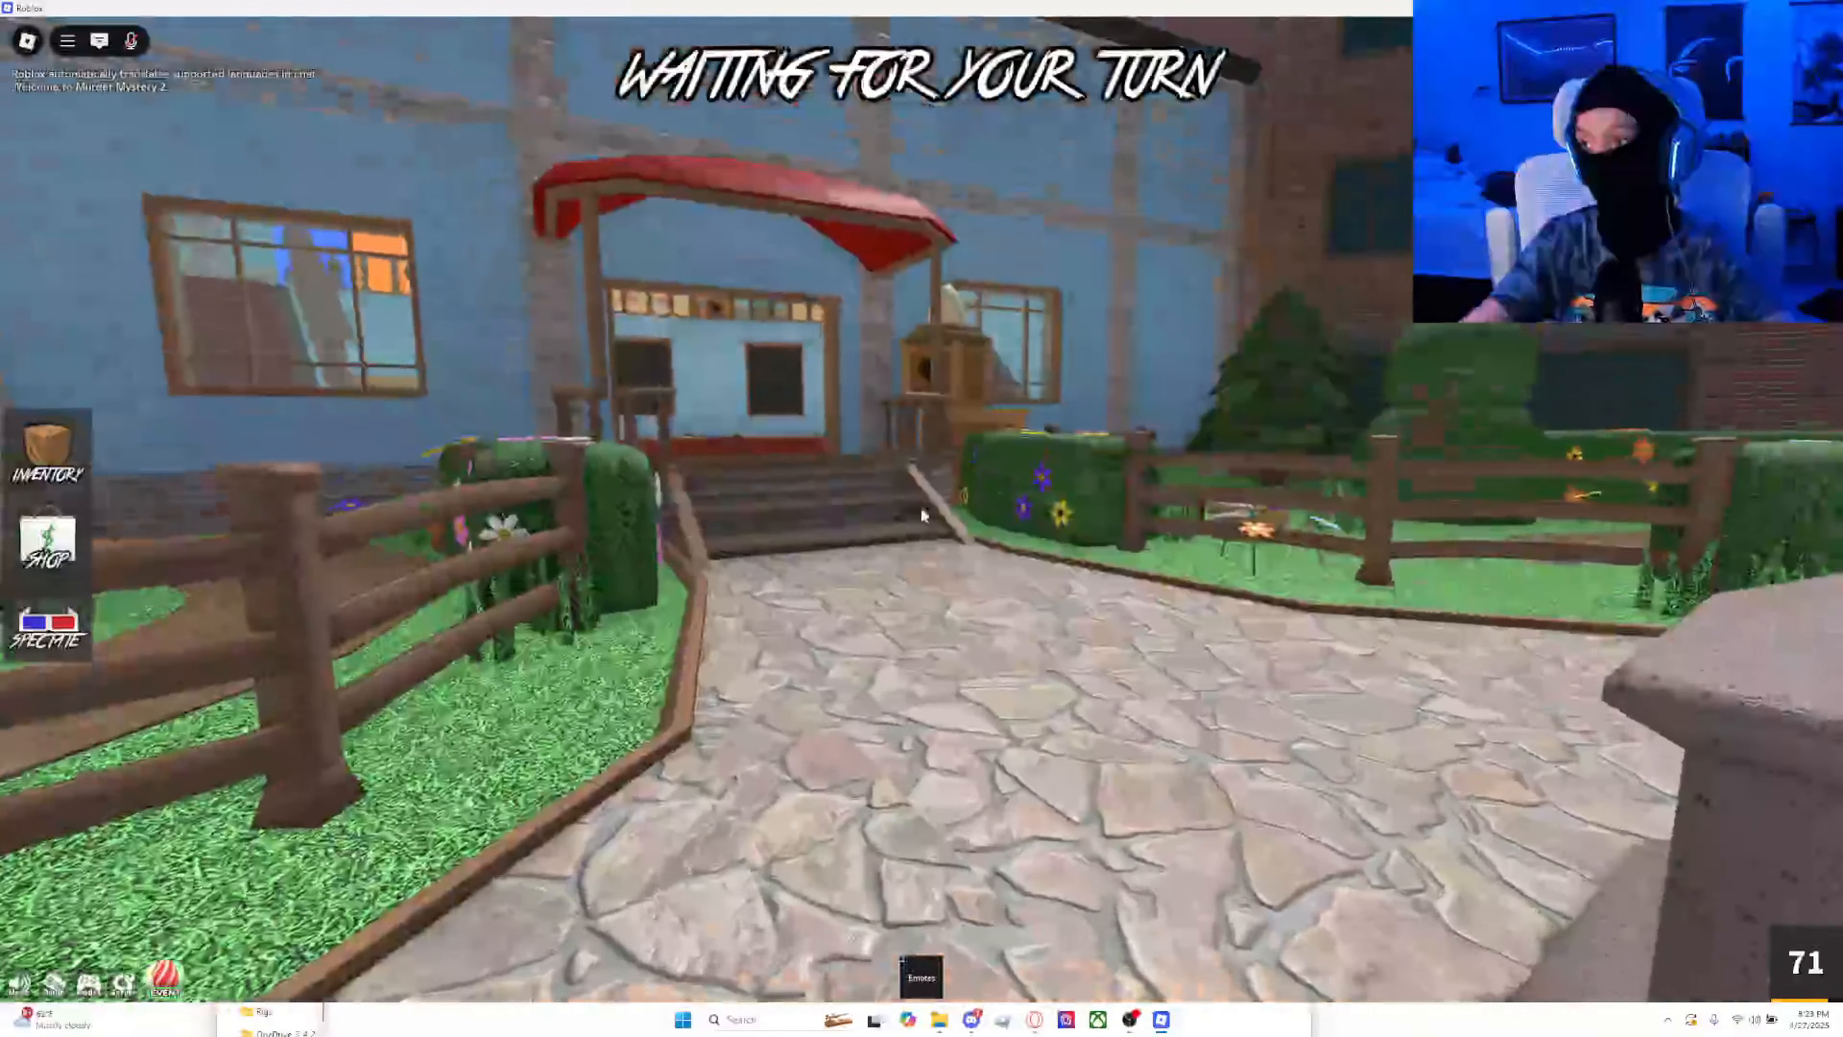
key(s)
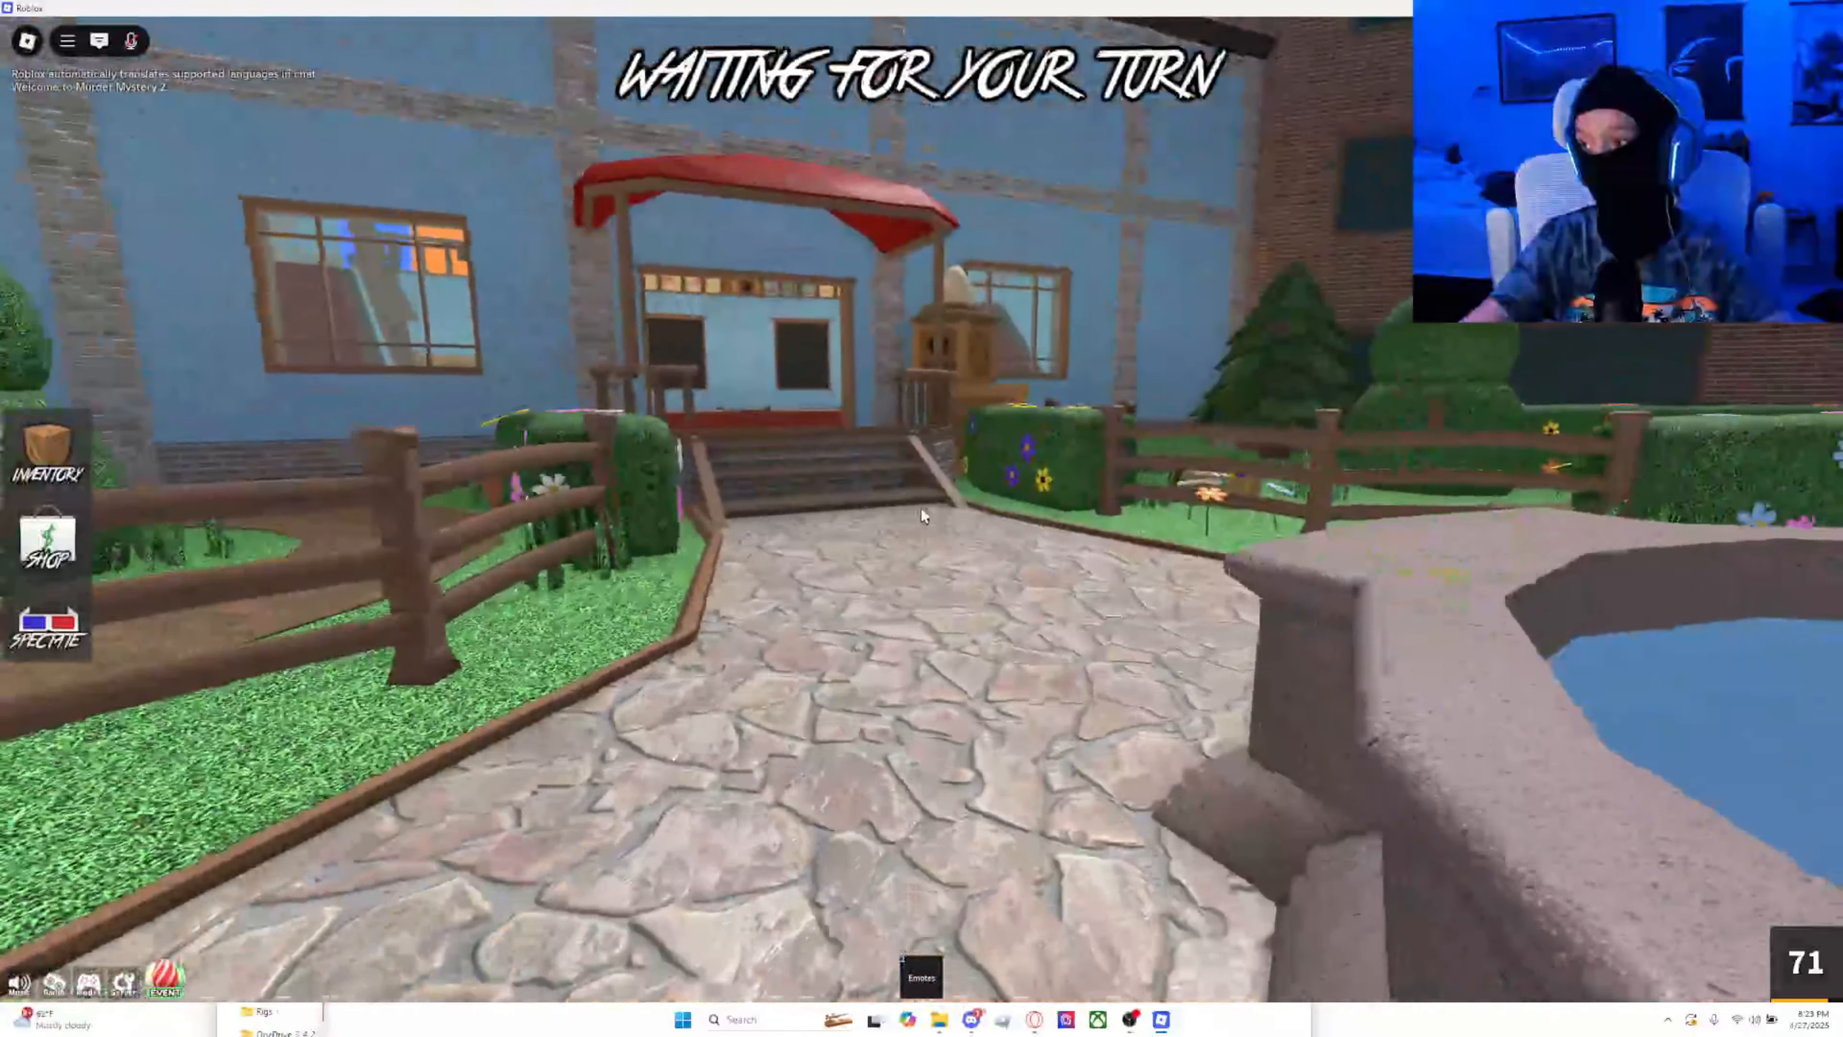
key(w)
key(s)
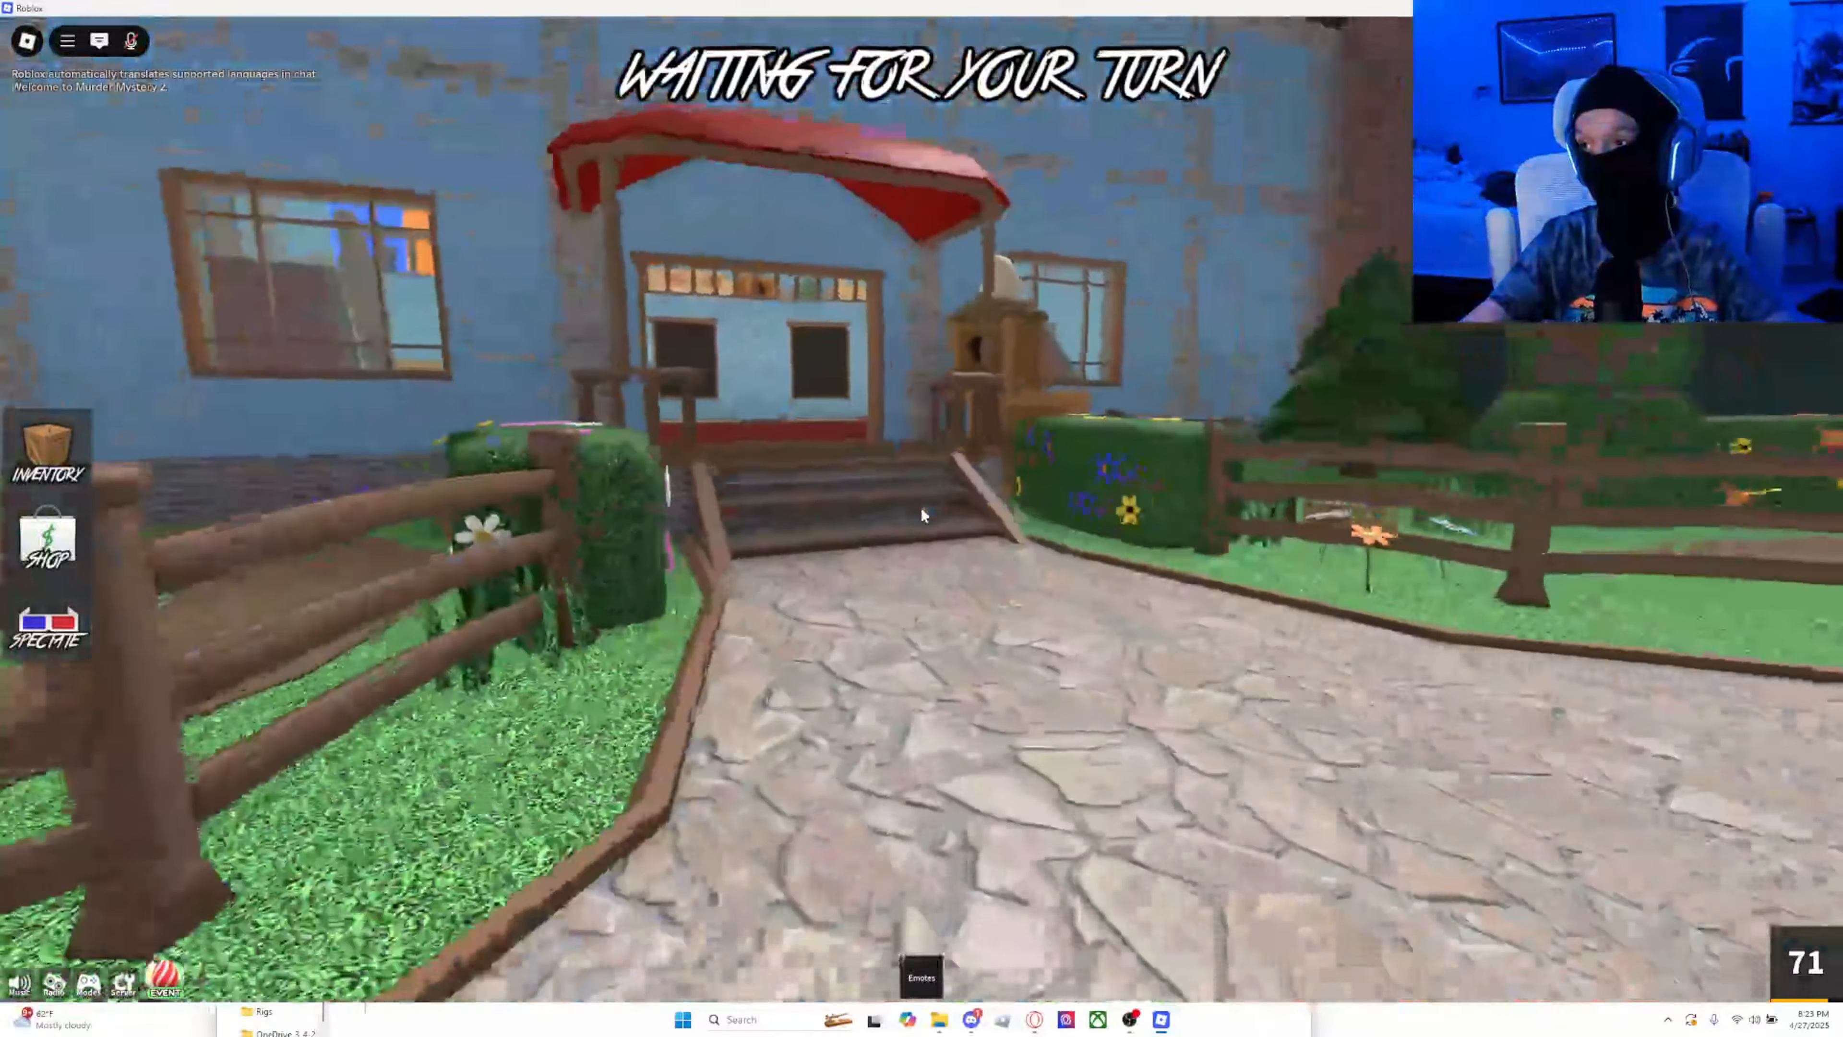
key(s)
key(w)
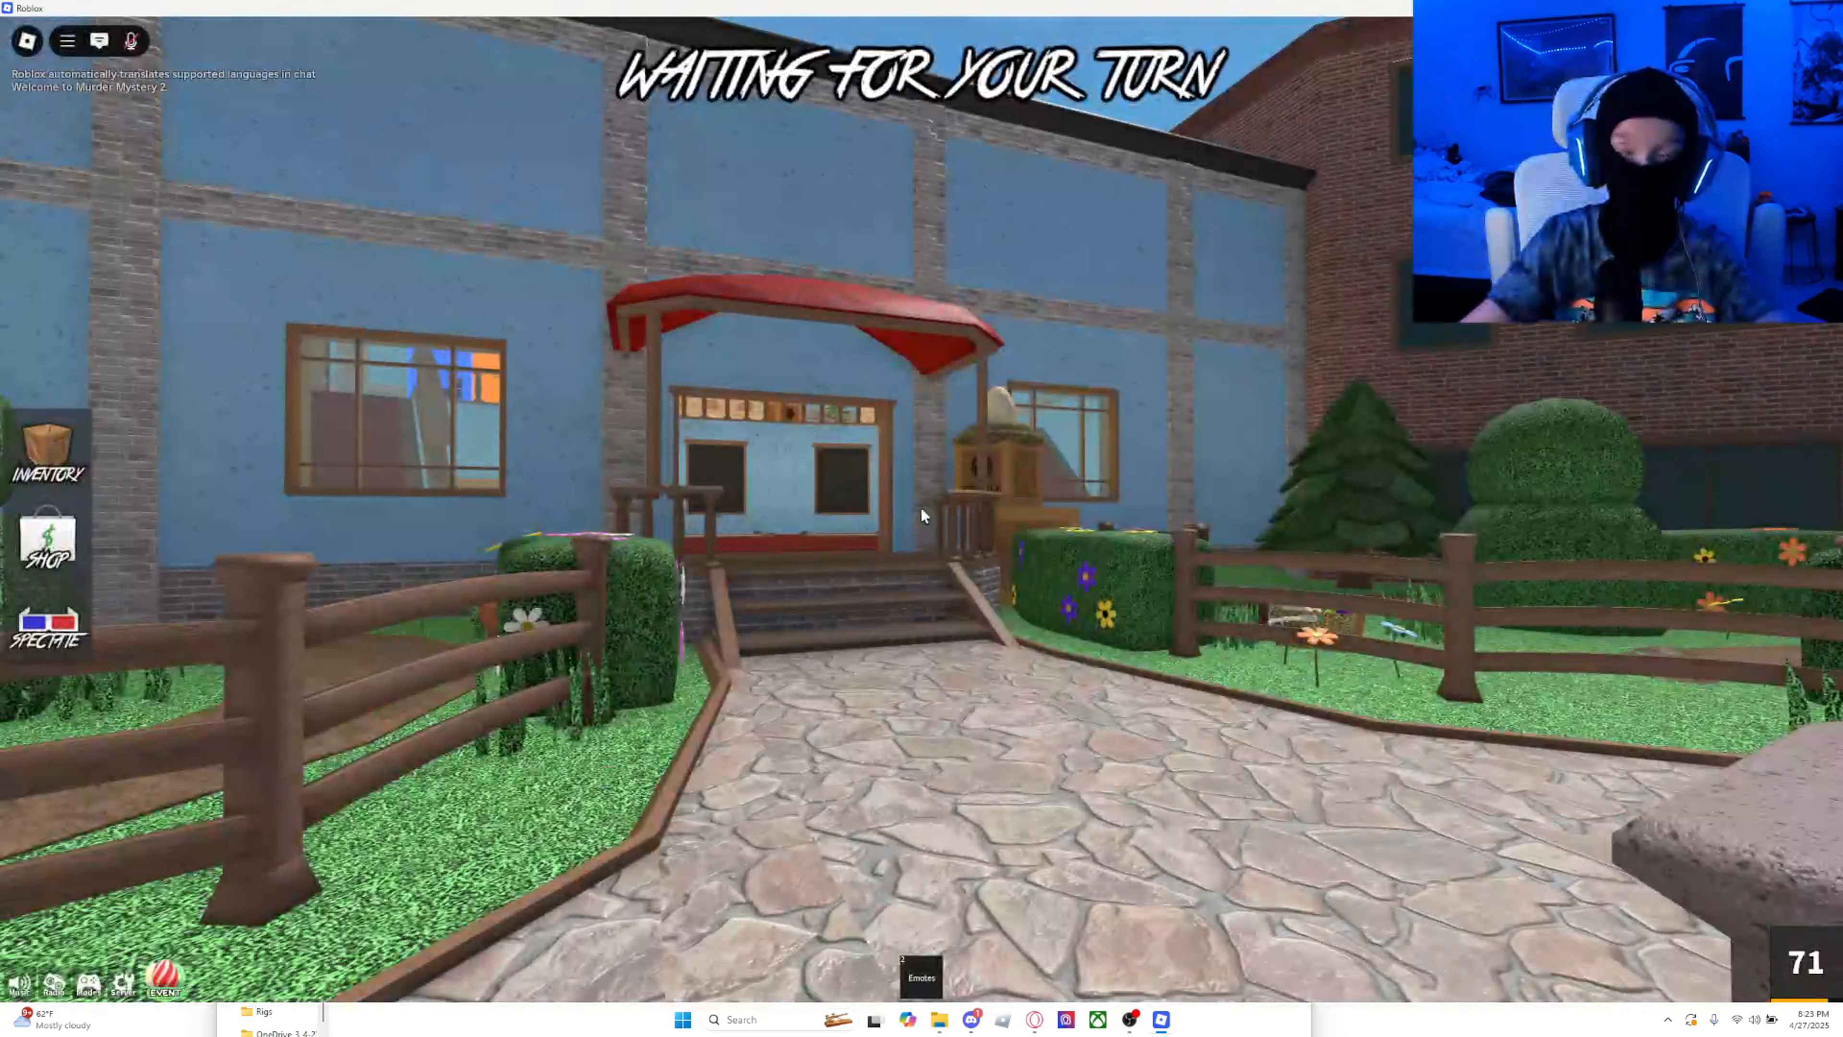
scroll(922, 509, down, 5)
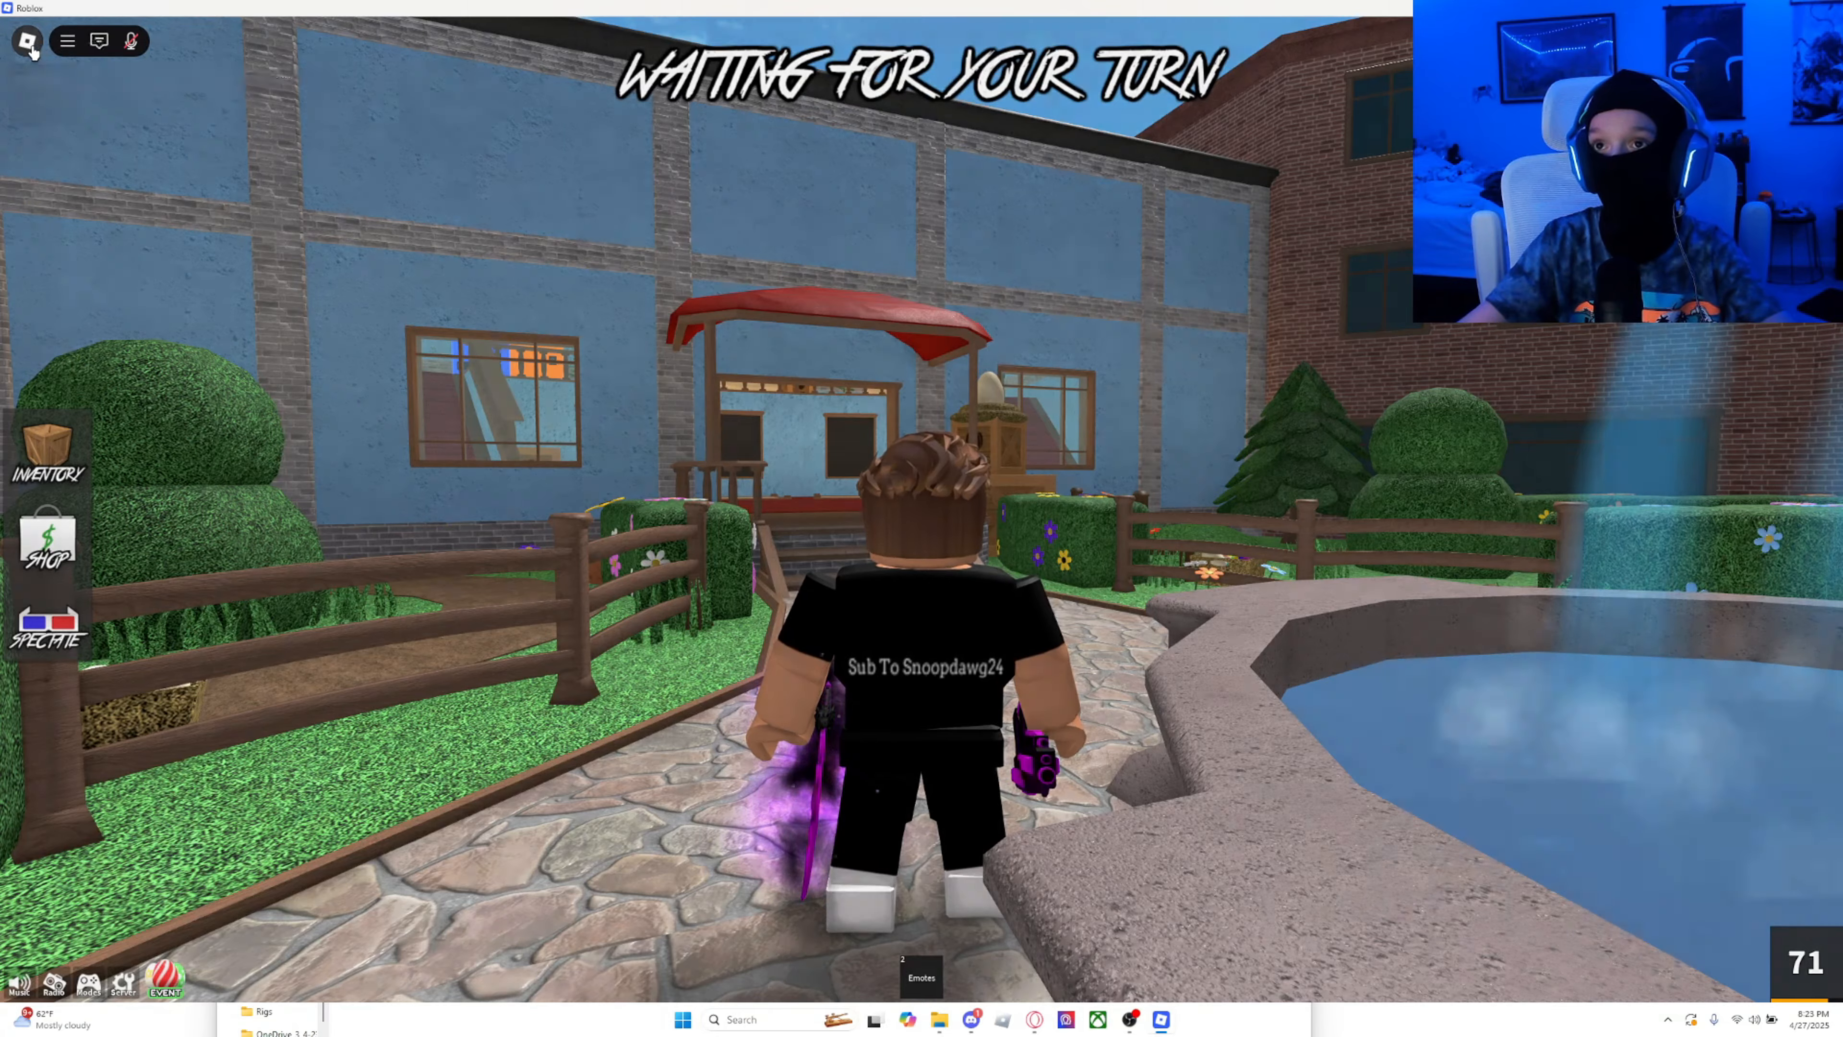
Step: Open the newest in-game capture of the blue building's entrance and save it to the computer
key(Escape)
click(936, 270)
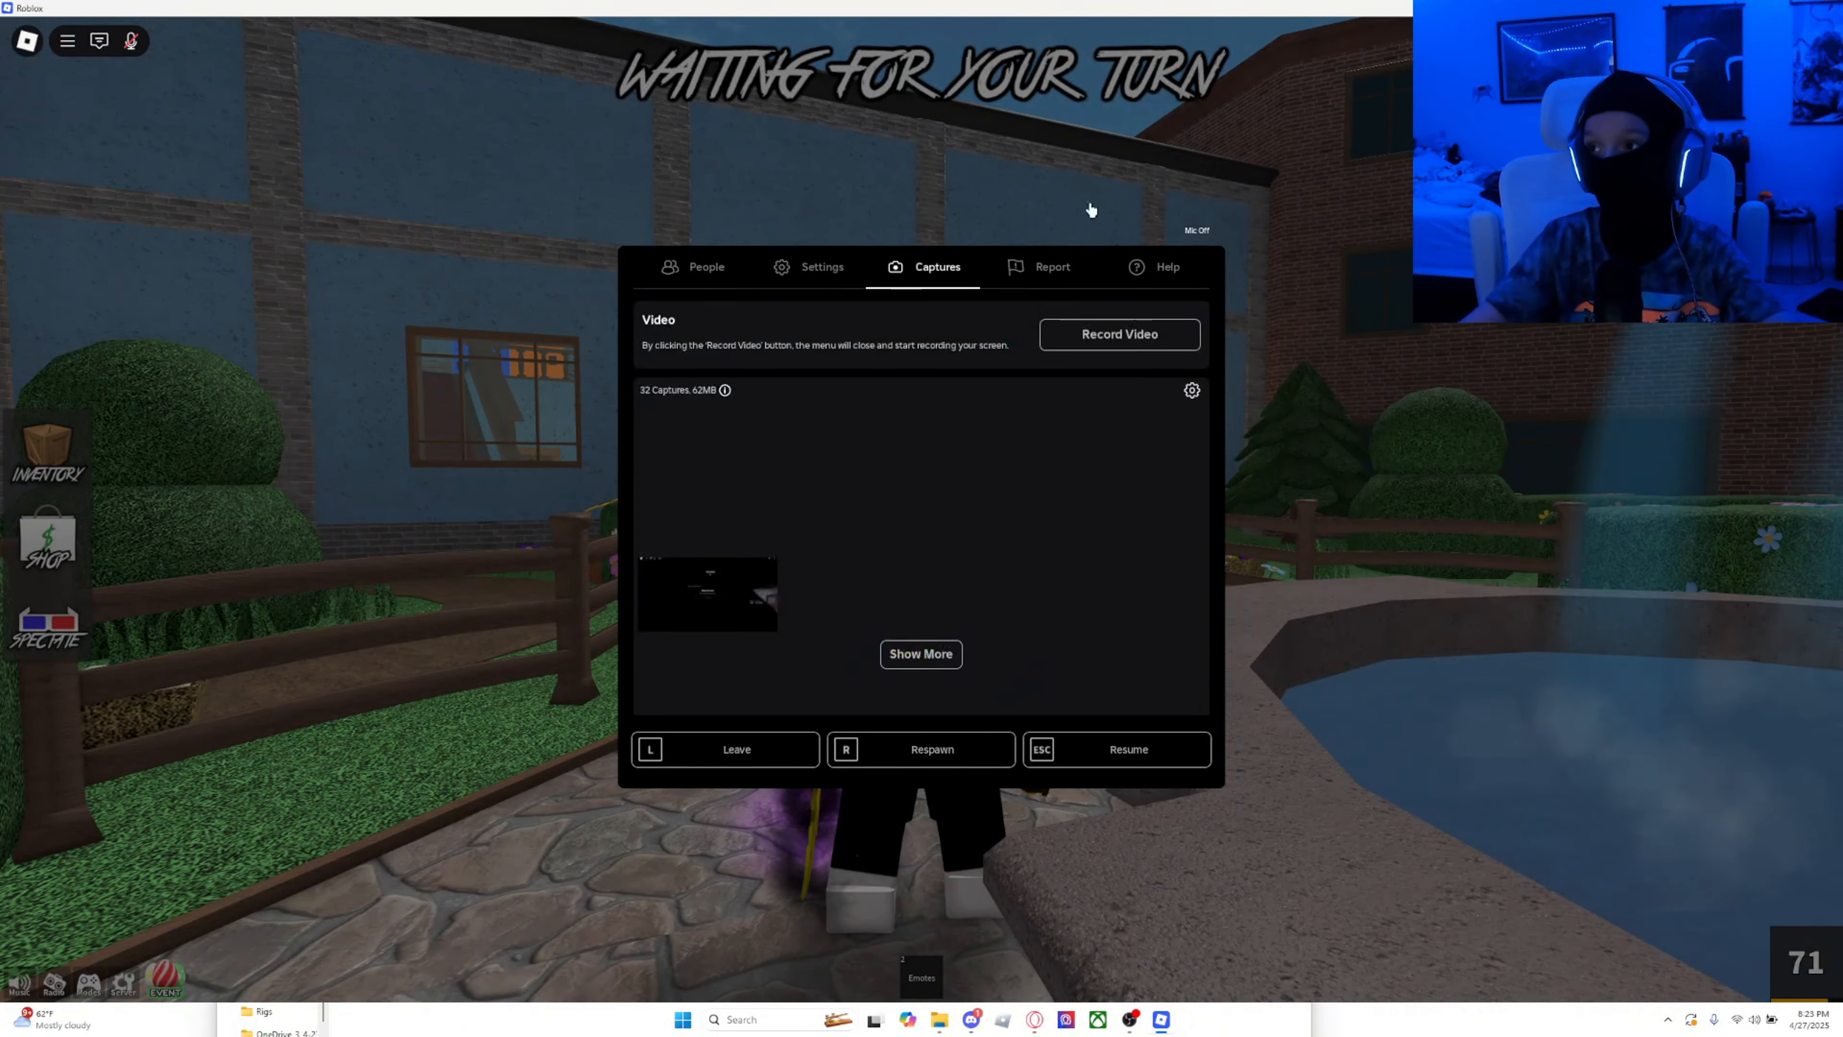
click(719, 428)
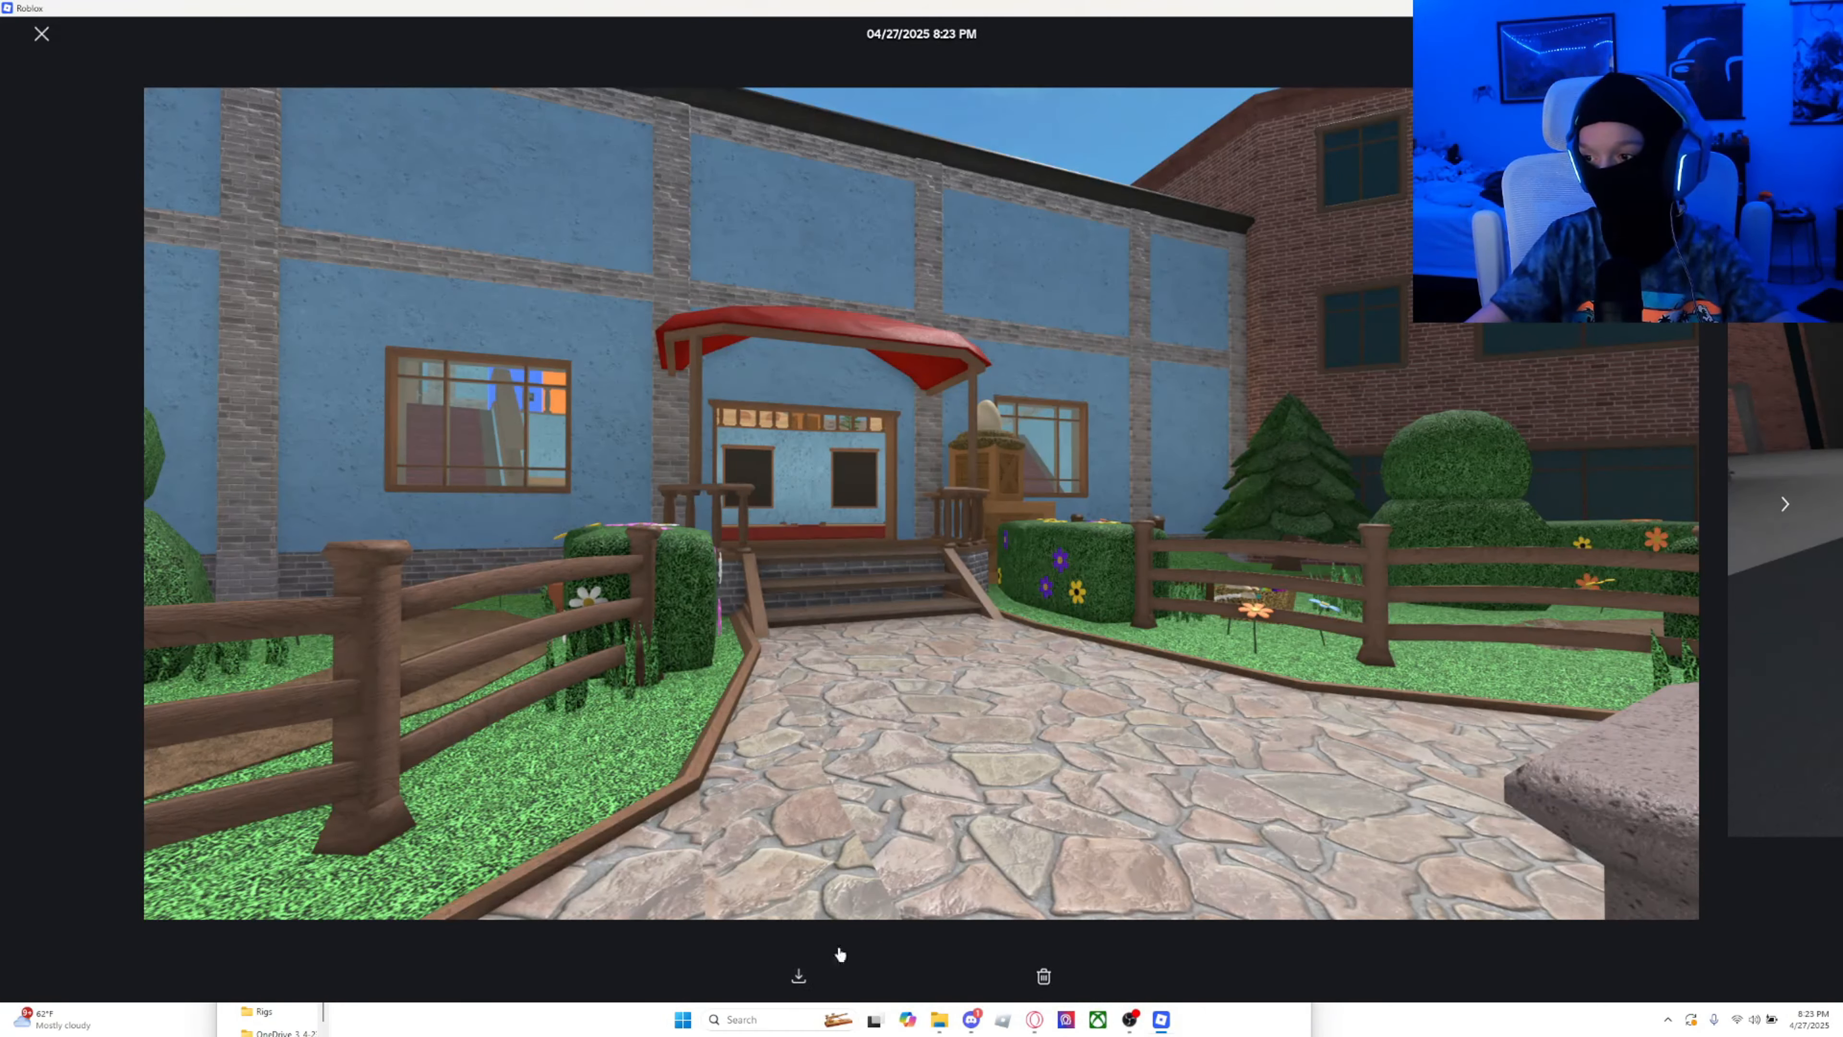
click(799, 973)
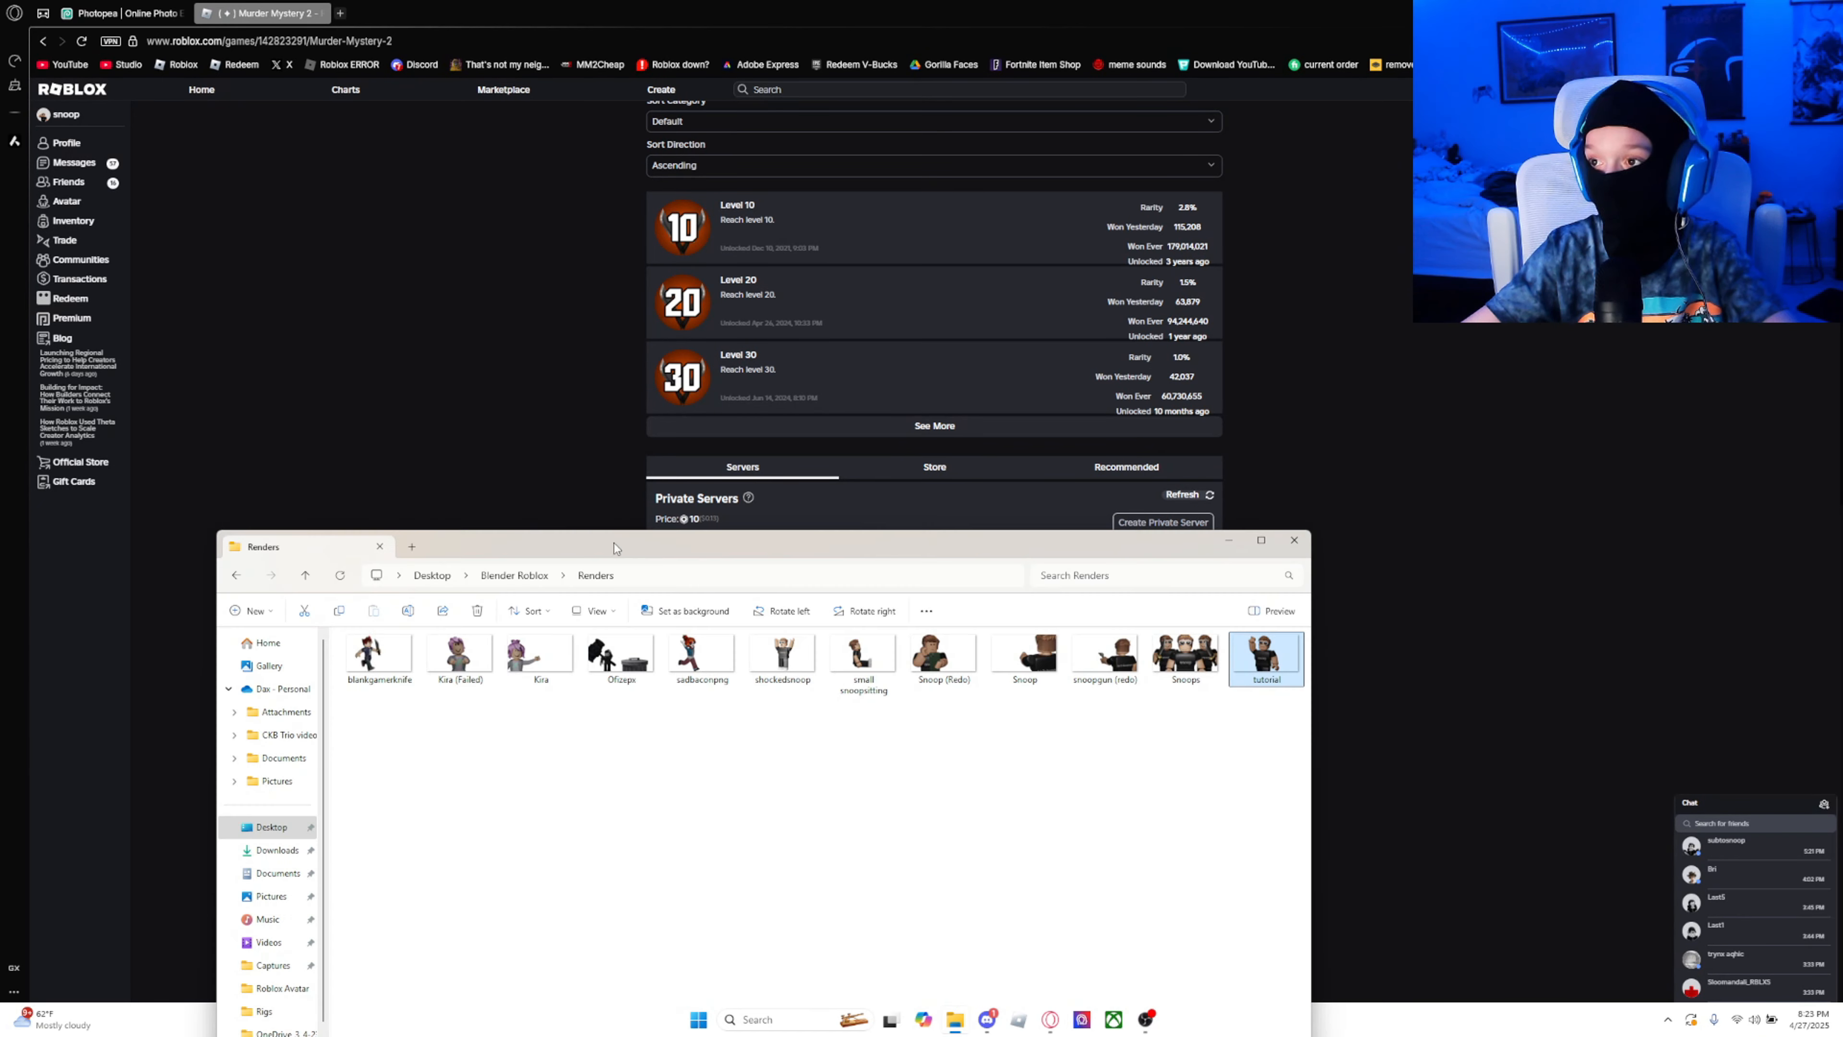
Step: Bring the new building screenshot from the Roblox folder in Pictures onto the Photopea canvas as a layer
drag(613, 543, 698, 321)
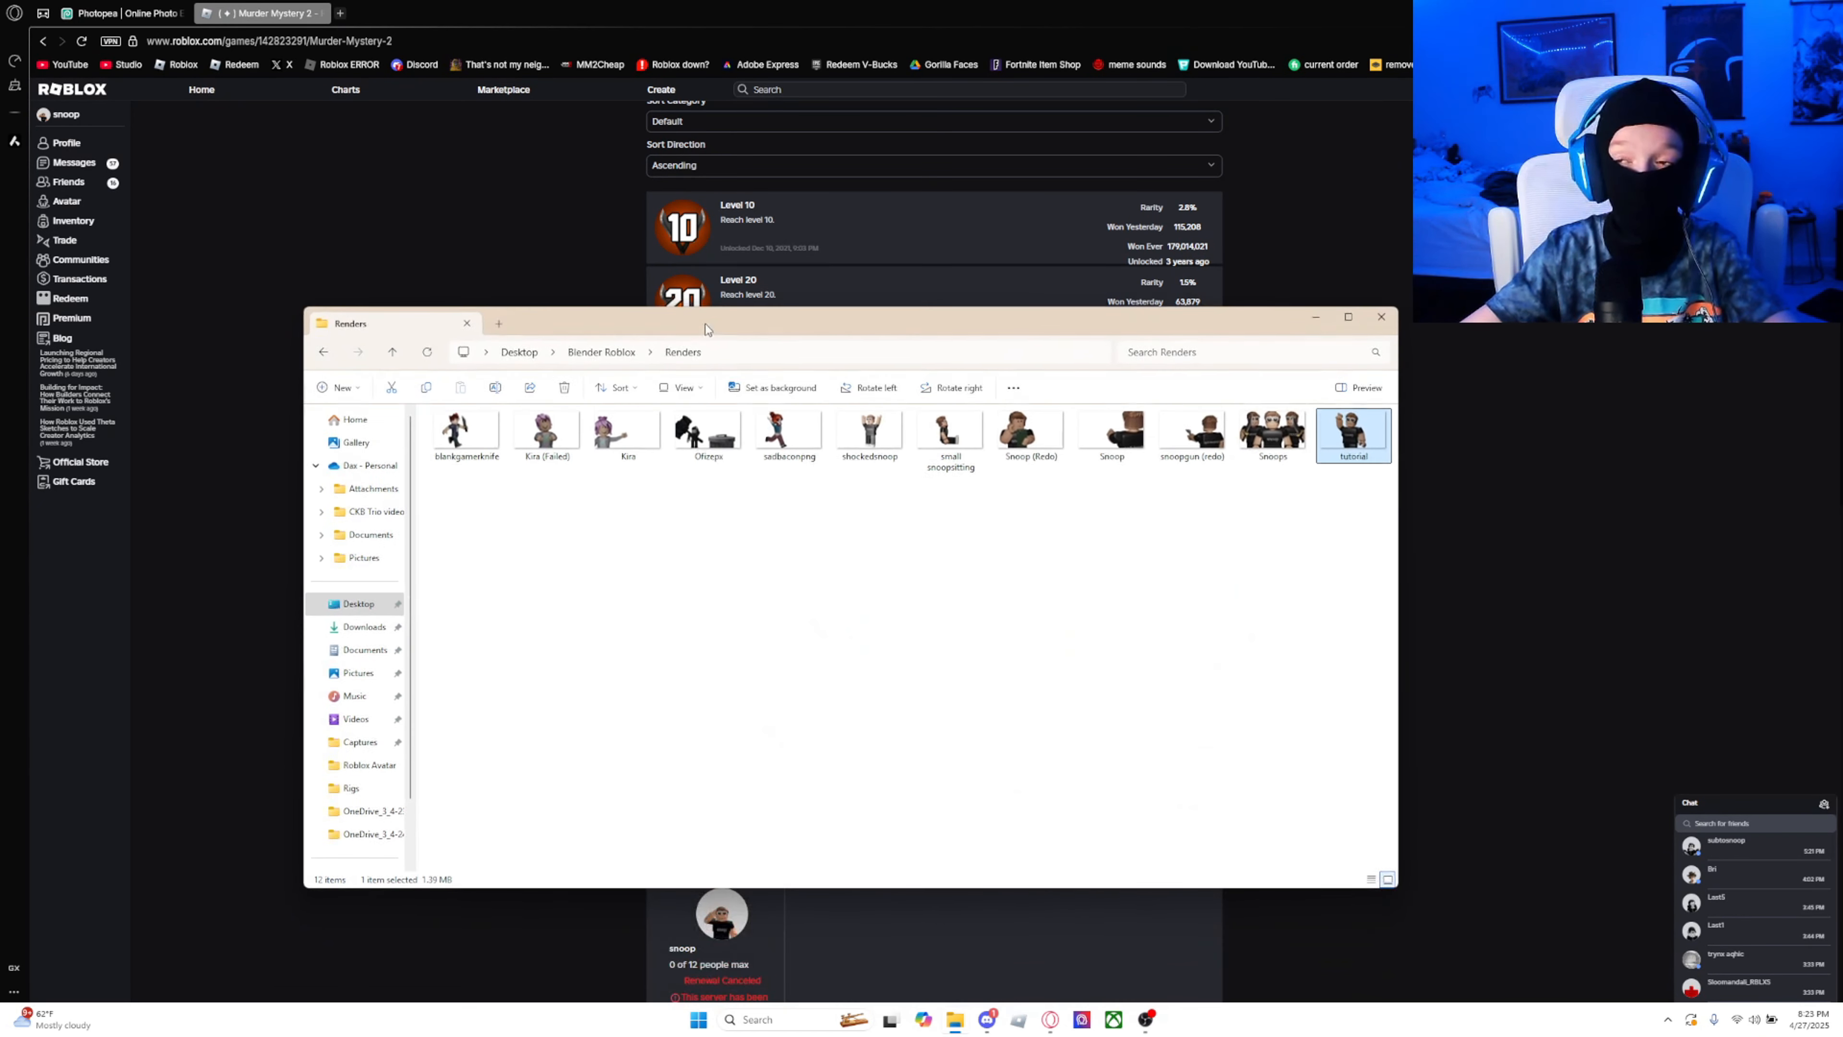
click(358, 672)
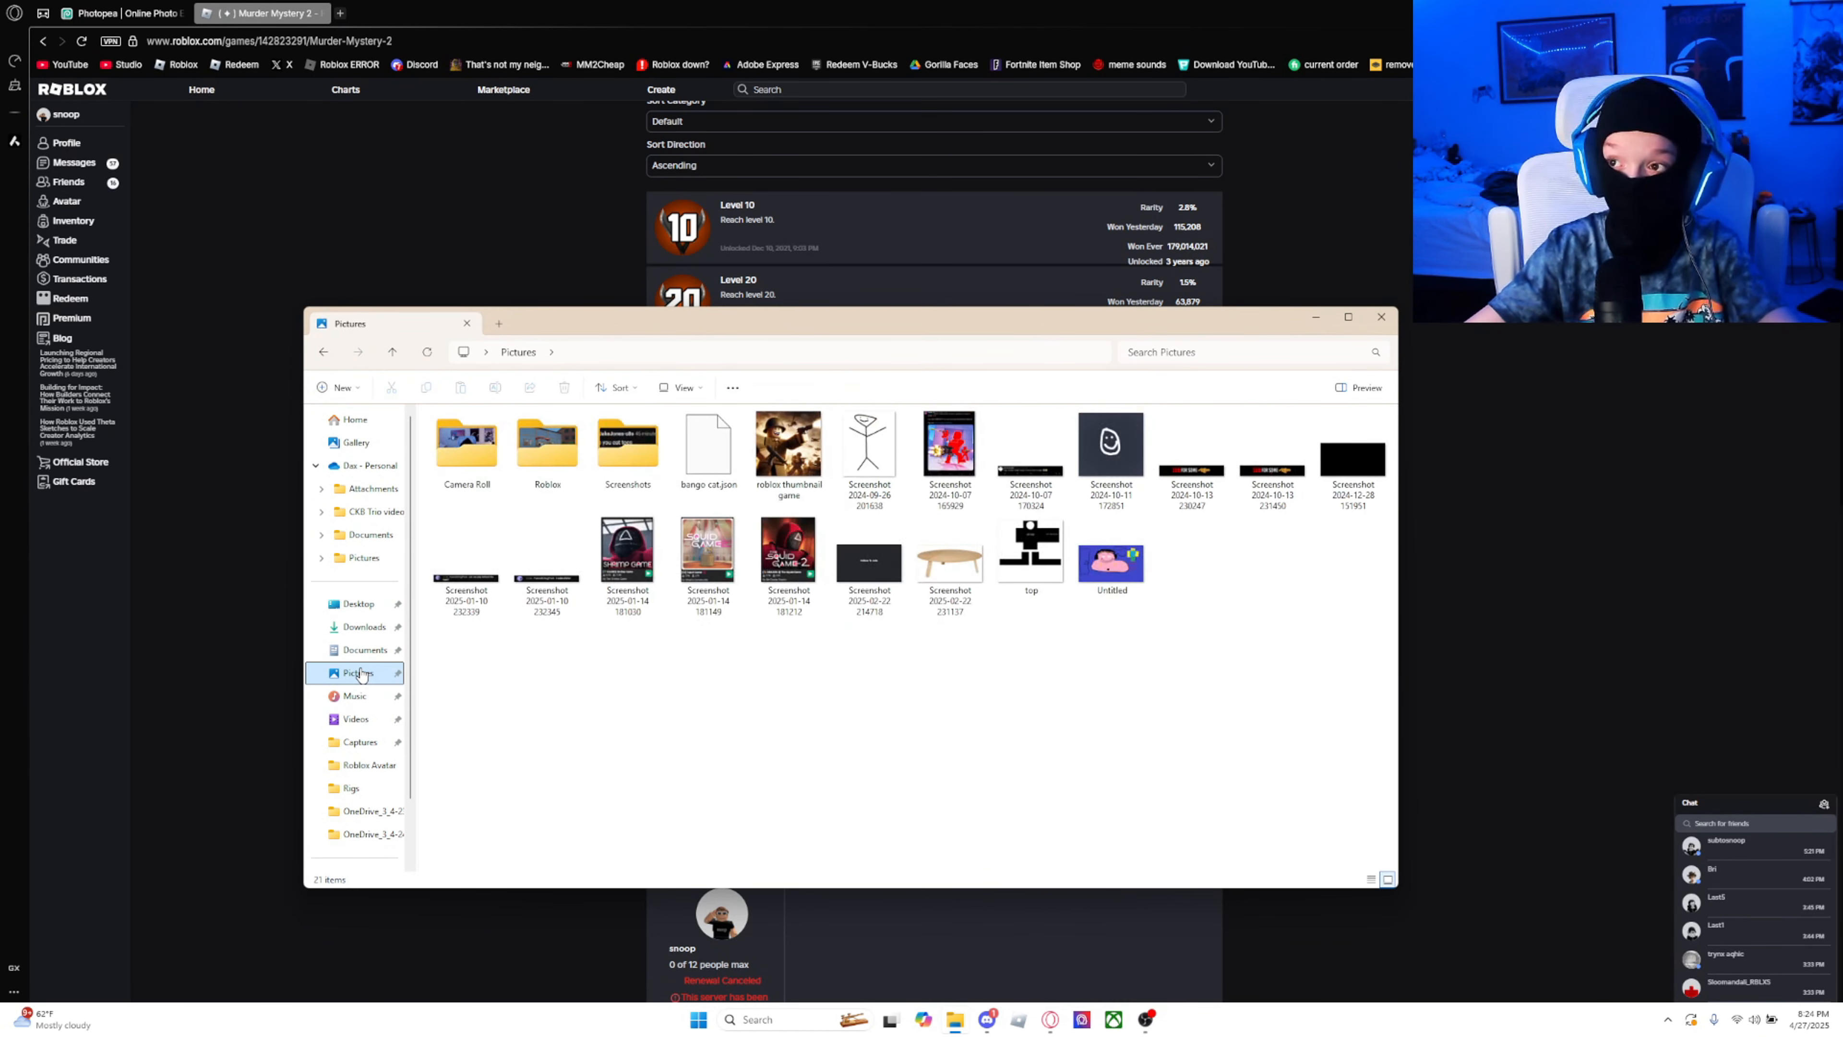
double_click(557, 467)
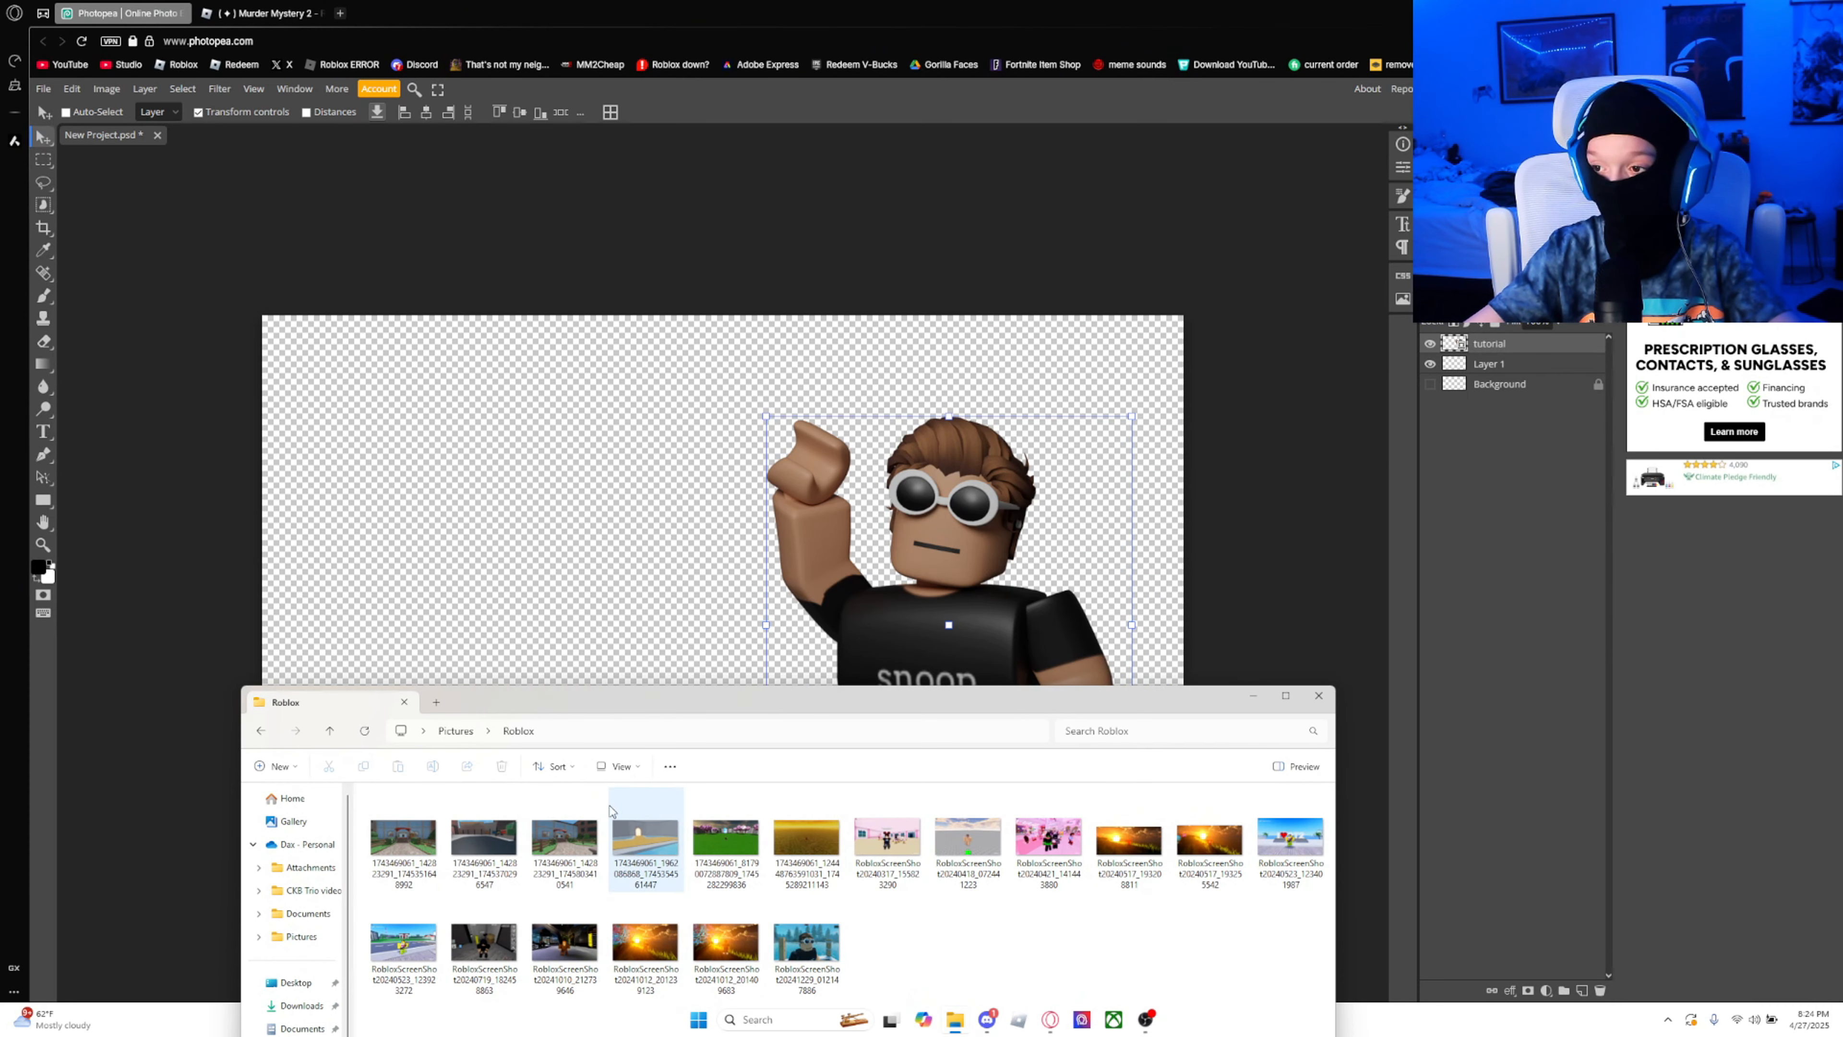
drag(566, 835, 592, 554)
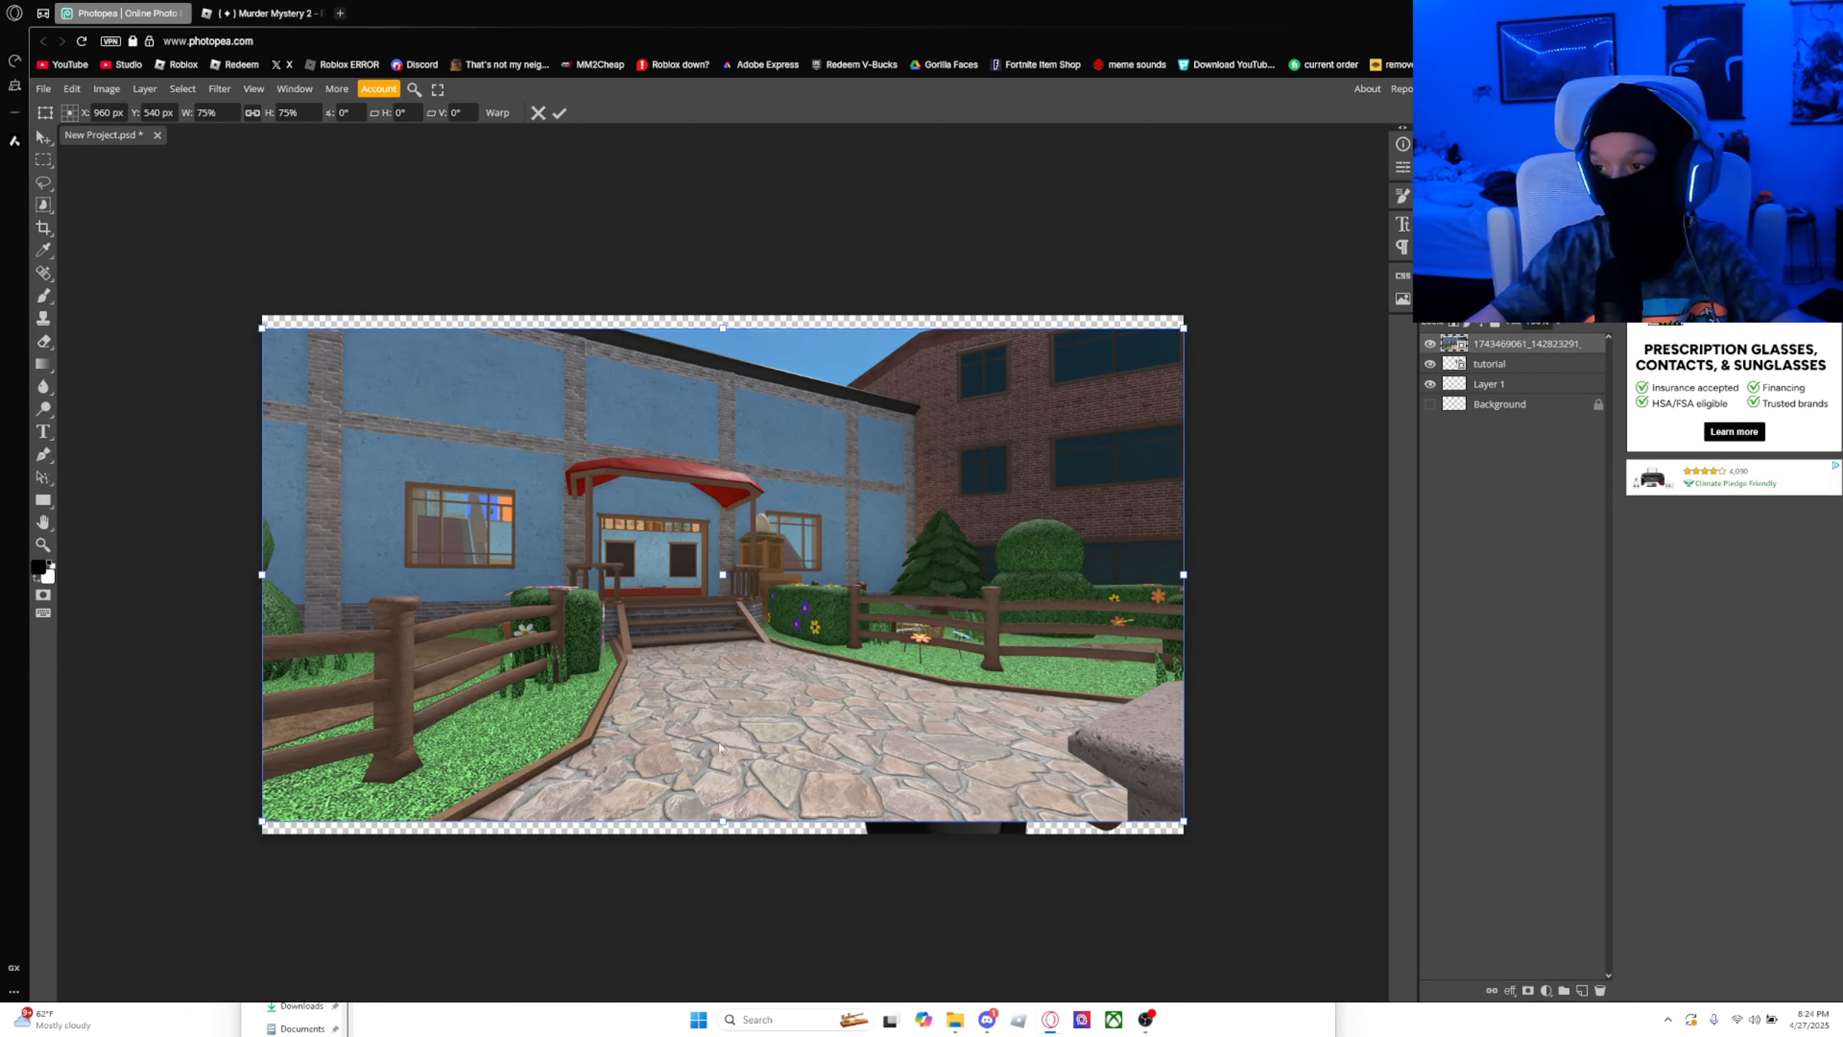
Step: Scale the building screenshot to about 80% so it fills the canvas and order the tutorial layer above it
drag(723, 324, 723, 308)
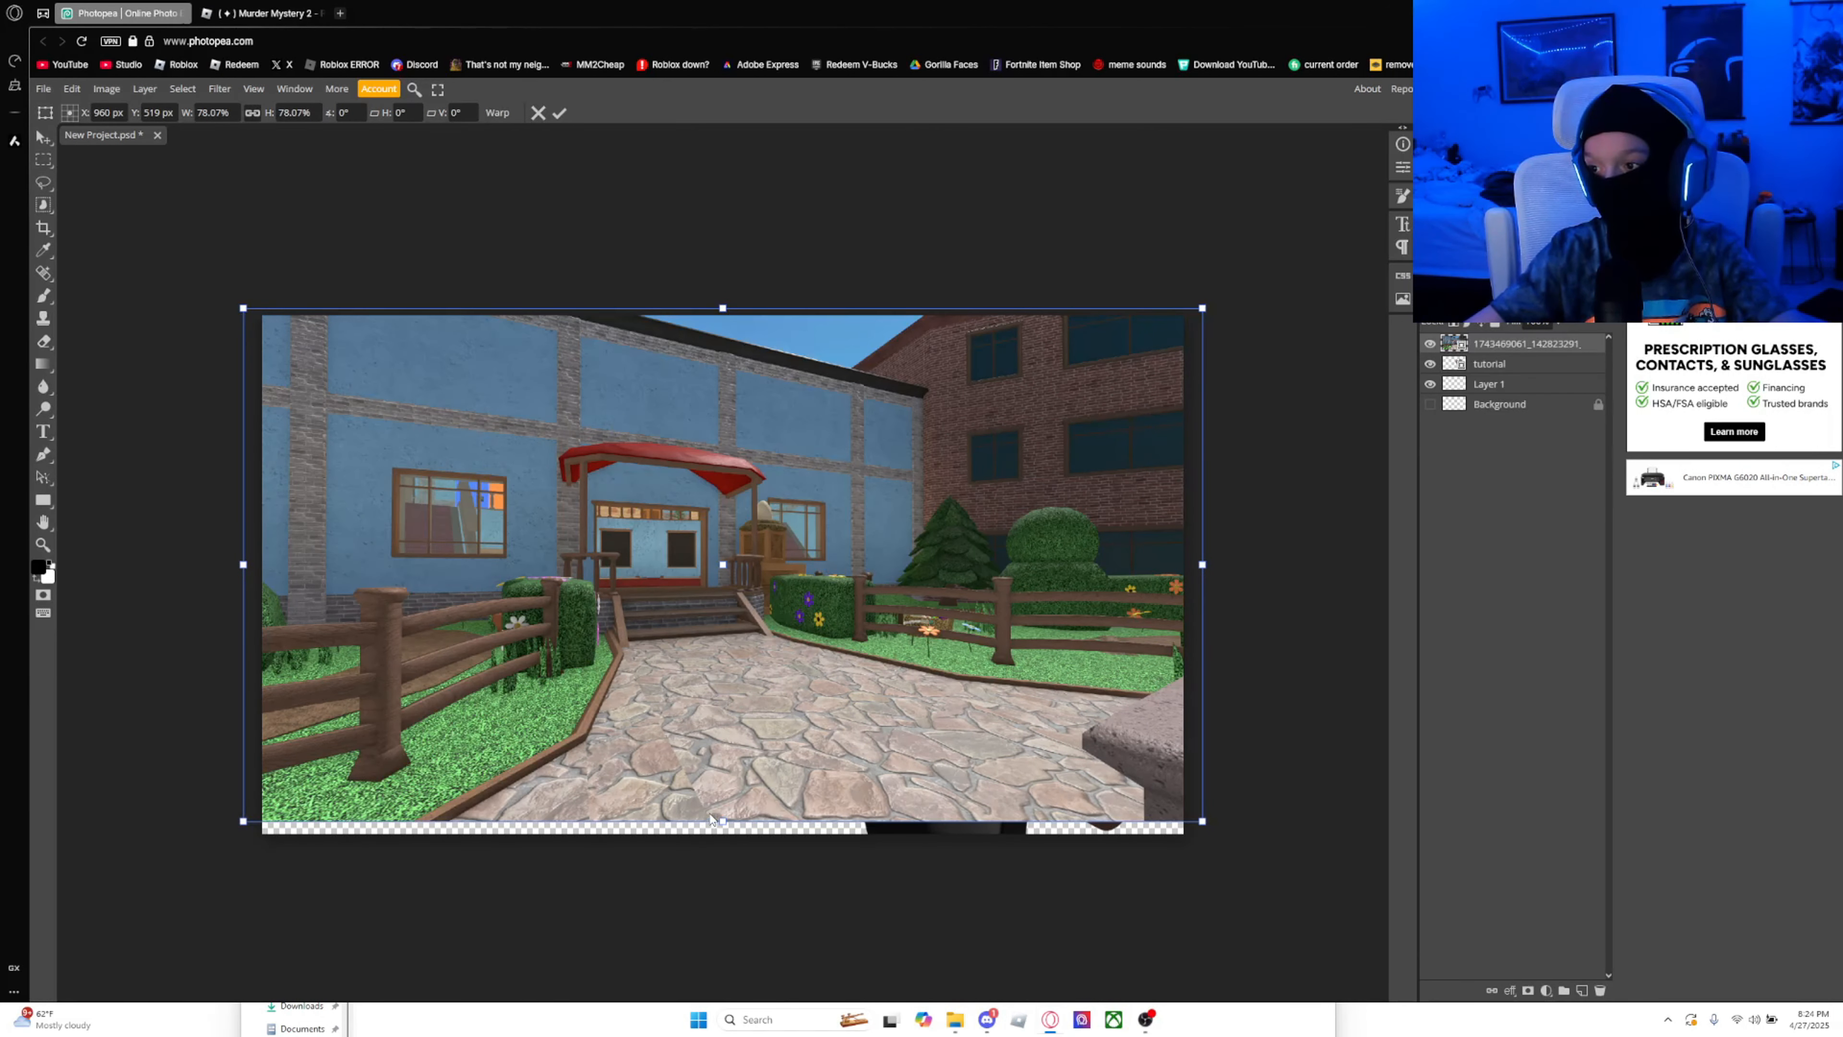
drag(723, 821, 718, 837)
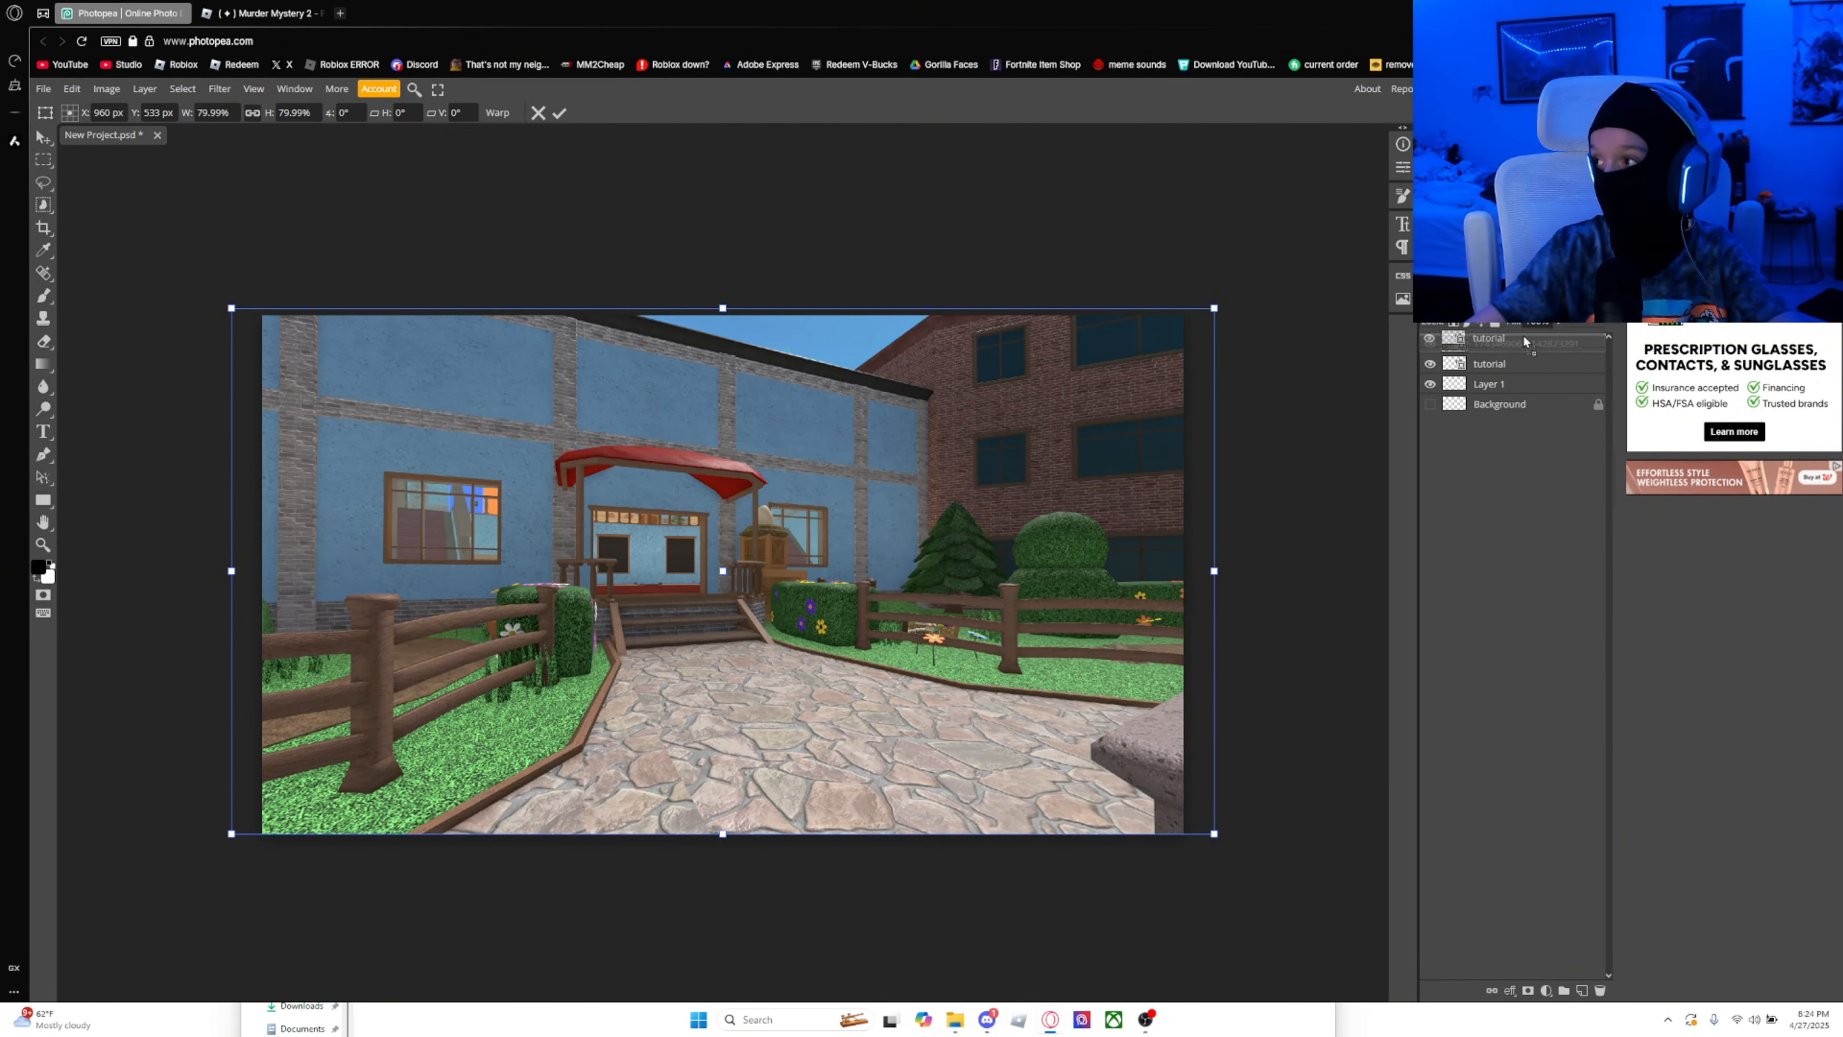
drag(1524, 341, 1521, 344)
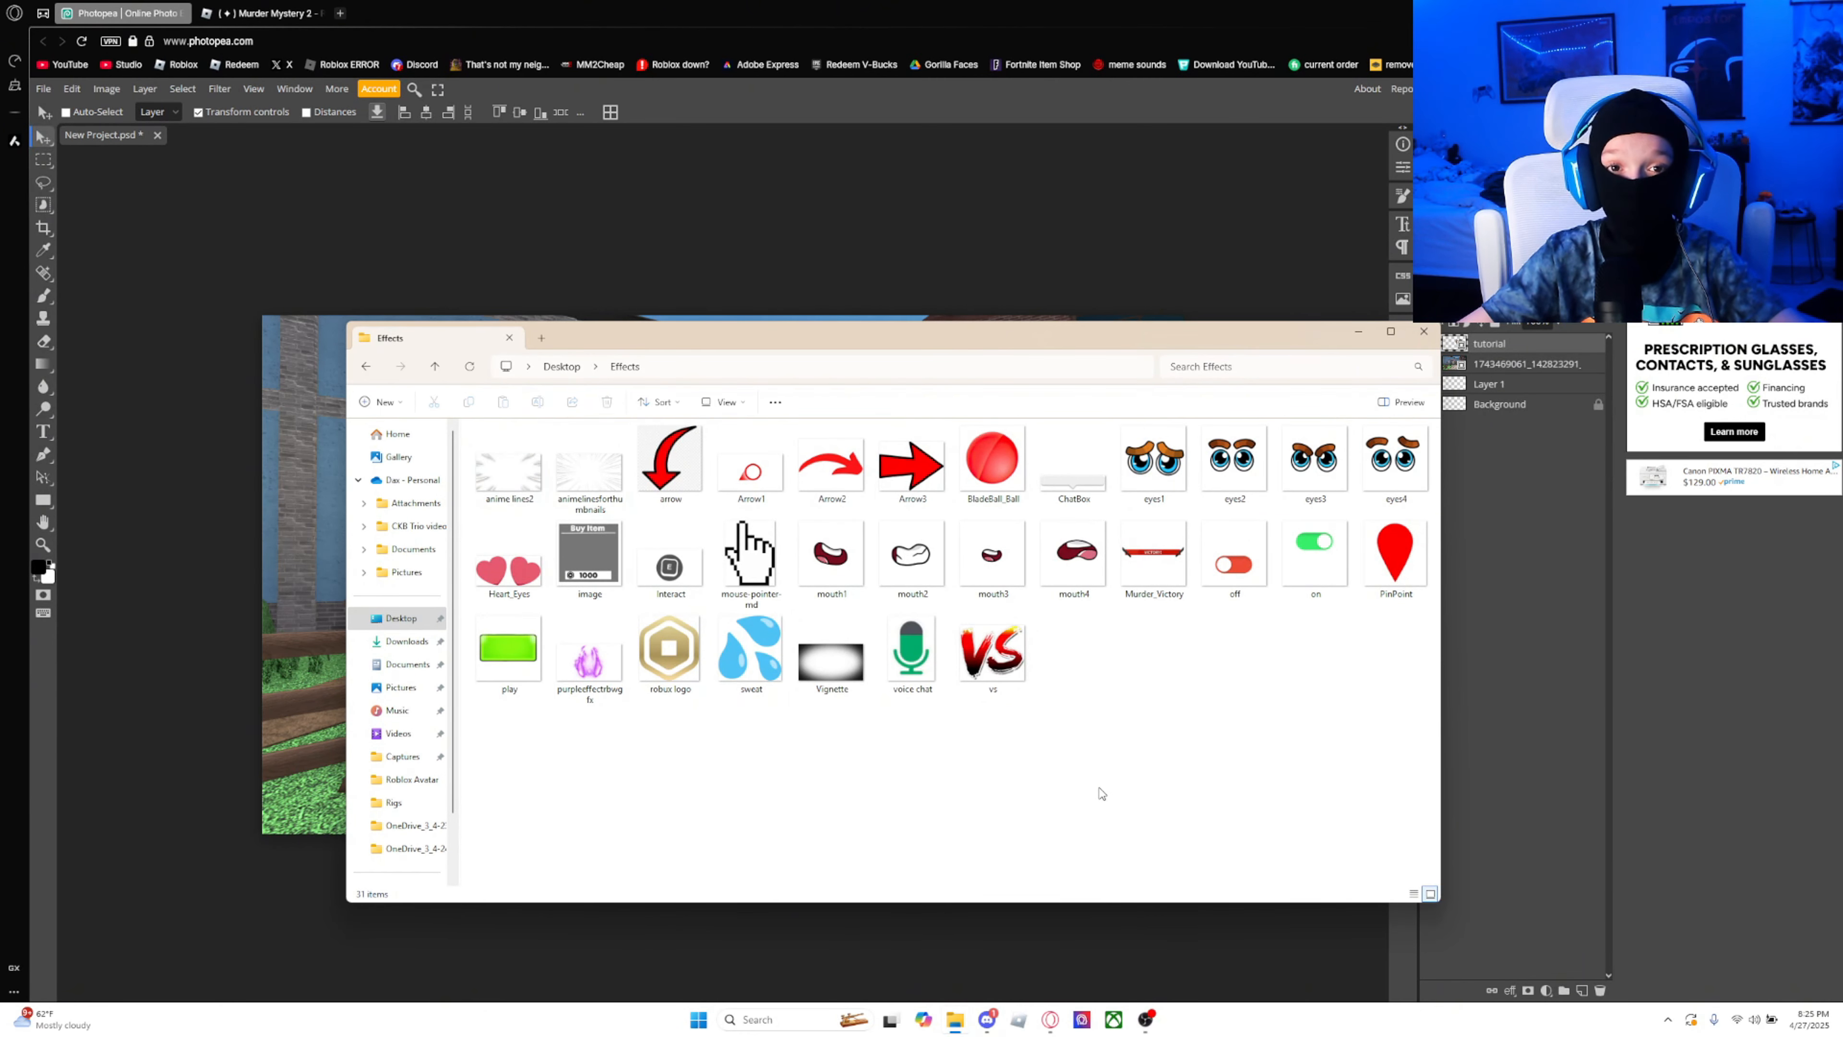
Step: Add the mouth2 image from the Effects folder and fit it onto the character's lower face
drag(994, 338, 920, 700)
drag(838, 916, 941, 556)
drag(885, 744, 936, 552)
drag(1058, 438, 979, 524)
drag(918, 574, 941, 549)
Step: Add the eyes1 image from the Effects folder, then shrink and fit it over the character's sunglasses
click(956, 1020)
drag(1079, 820, 617, 572)
drag(618, 581, 868, 724)
drag(747, 595, 790, 638)
drag(892, 747, 946, 497)
drag(1060, 374, 995, 447)
drag(917, 515, 947, 501)
Step: Add the Murder_Victory banner from the Effects folder, enlarge it across the upper canvas, and order it behind the tutorial layer
click(955, 1020)
drag(777, 700, 703, 589)
drag(1008, 802, 697, 501)
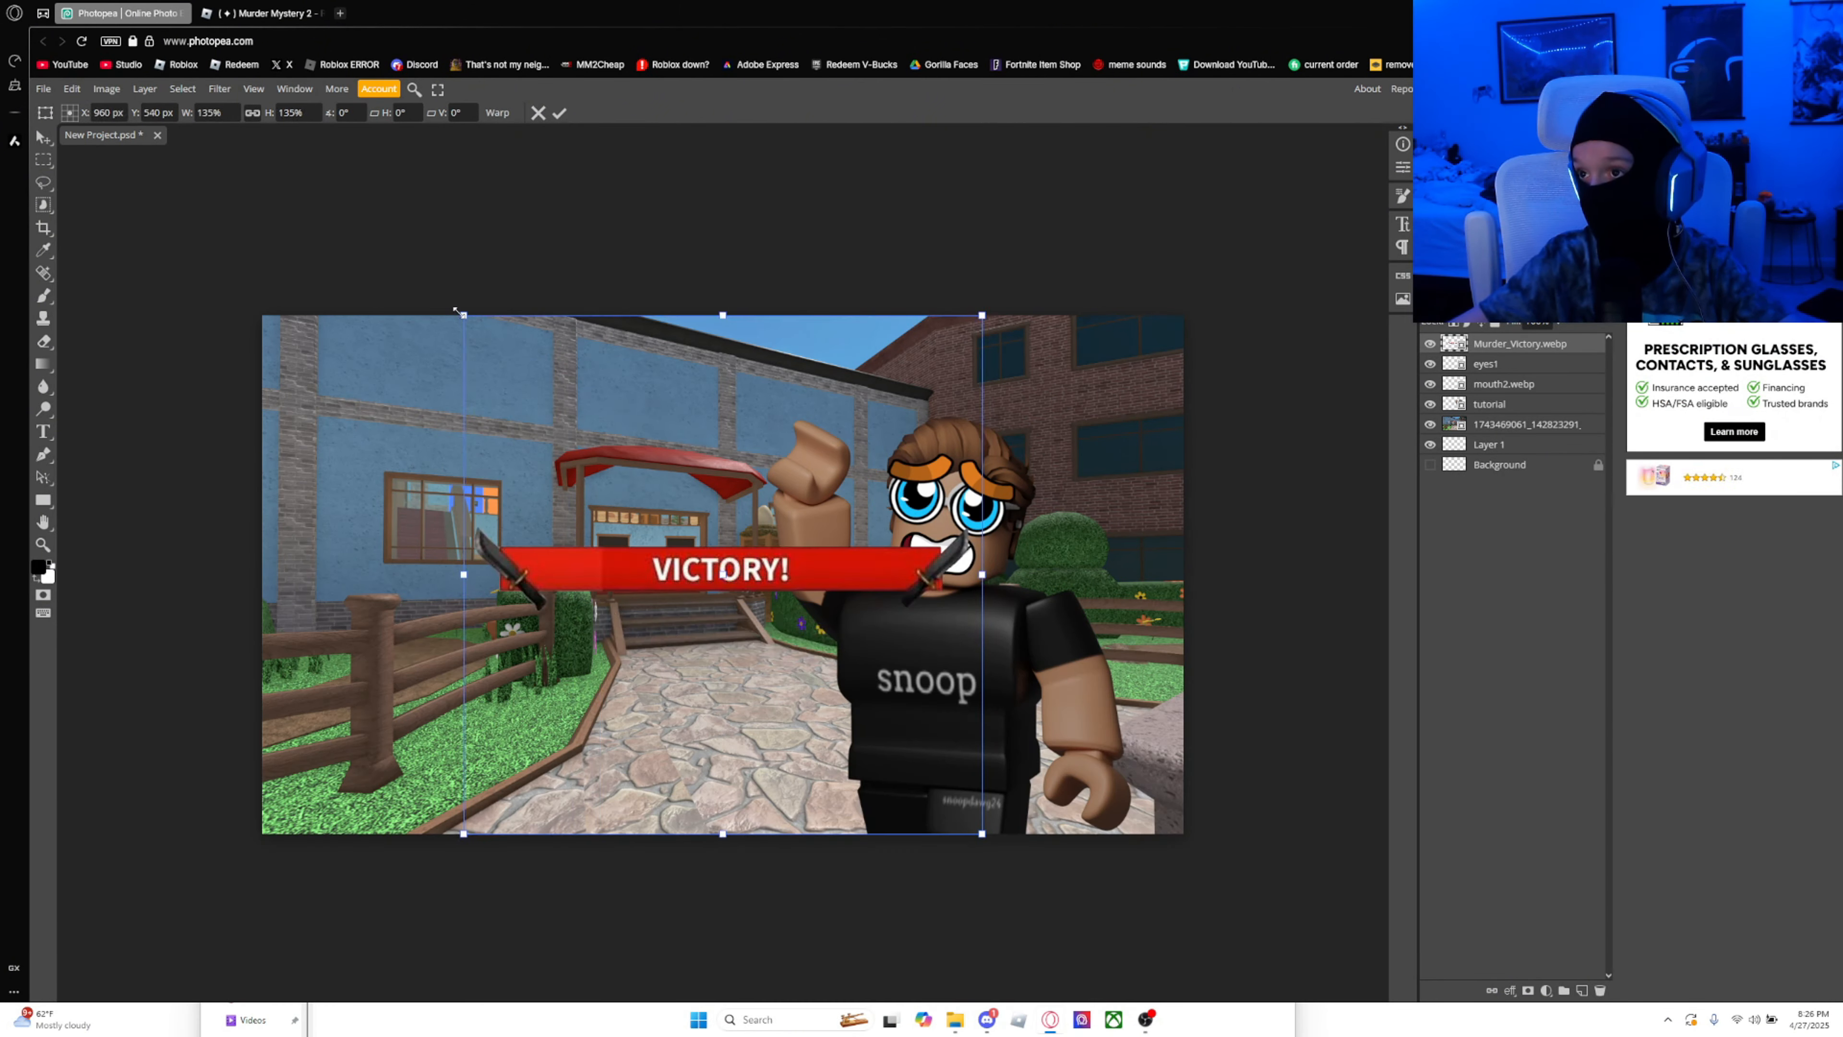
drag(465, 314, 152, 160)
drag(565, 418, 664, 402)
drag(1513, 343, 1513, 395)
Step: Add the animelinesforthumbnails effect over the canvas, order it beneath the Murder_Victory layer, and open the Backgrounds folder on the desktop
click(955, 1020)
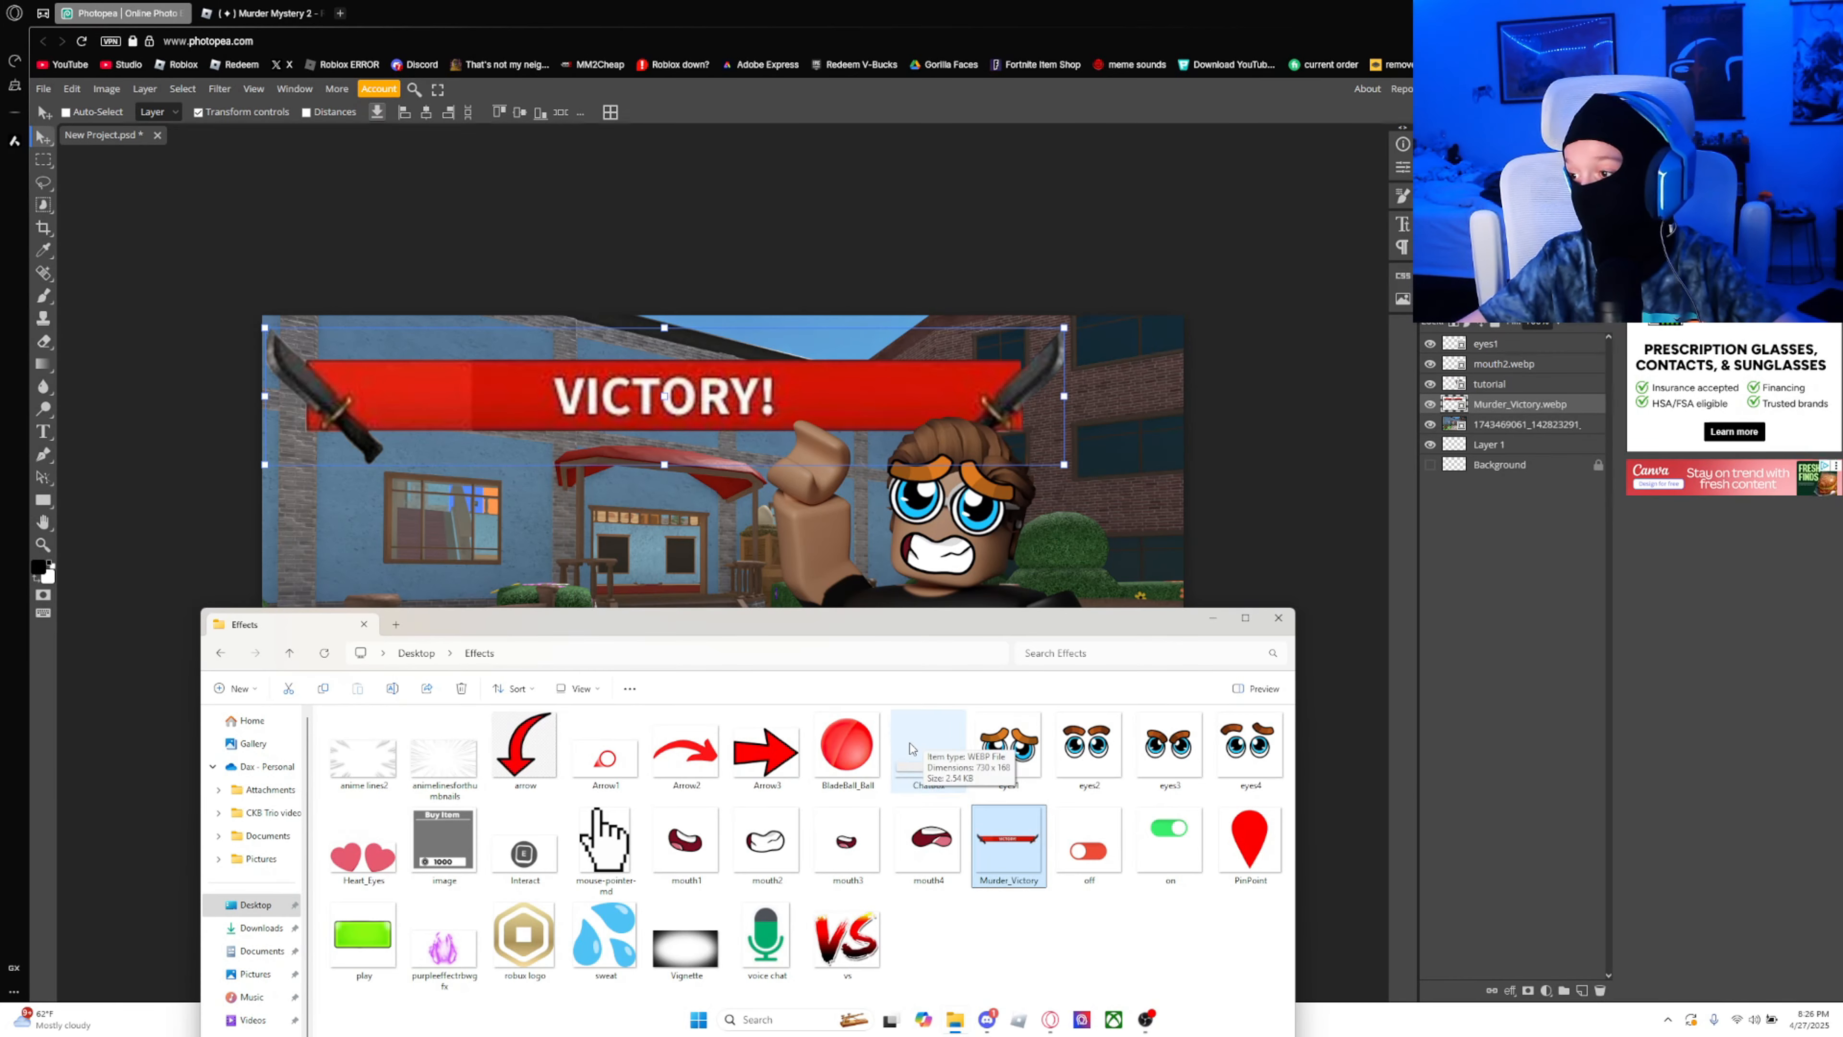
double_click(928, 753)
click(1400, 68)
drag(929, 752, 633, 559)
mouse_move(1512, 405)
mouse_down()
mouse_move(1510, 457)
mouse_move(1509, 418)
mouse_up()
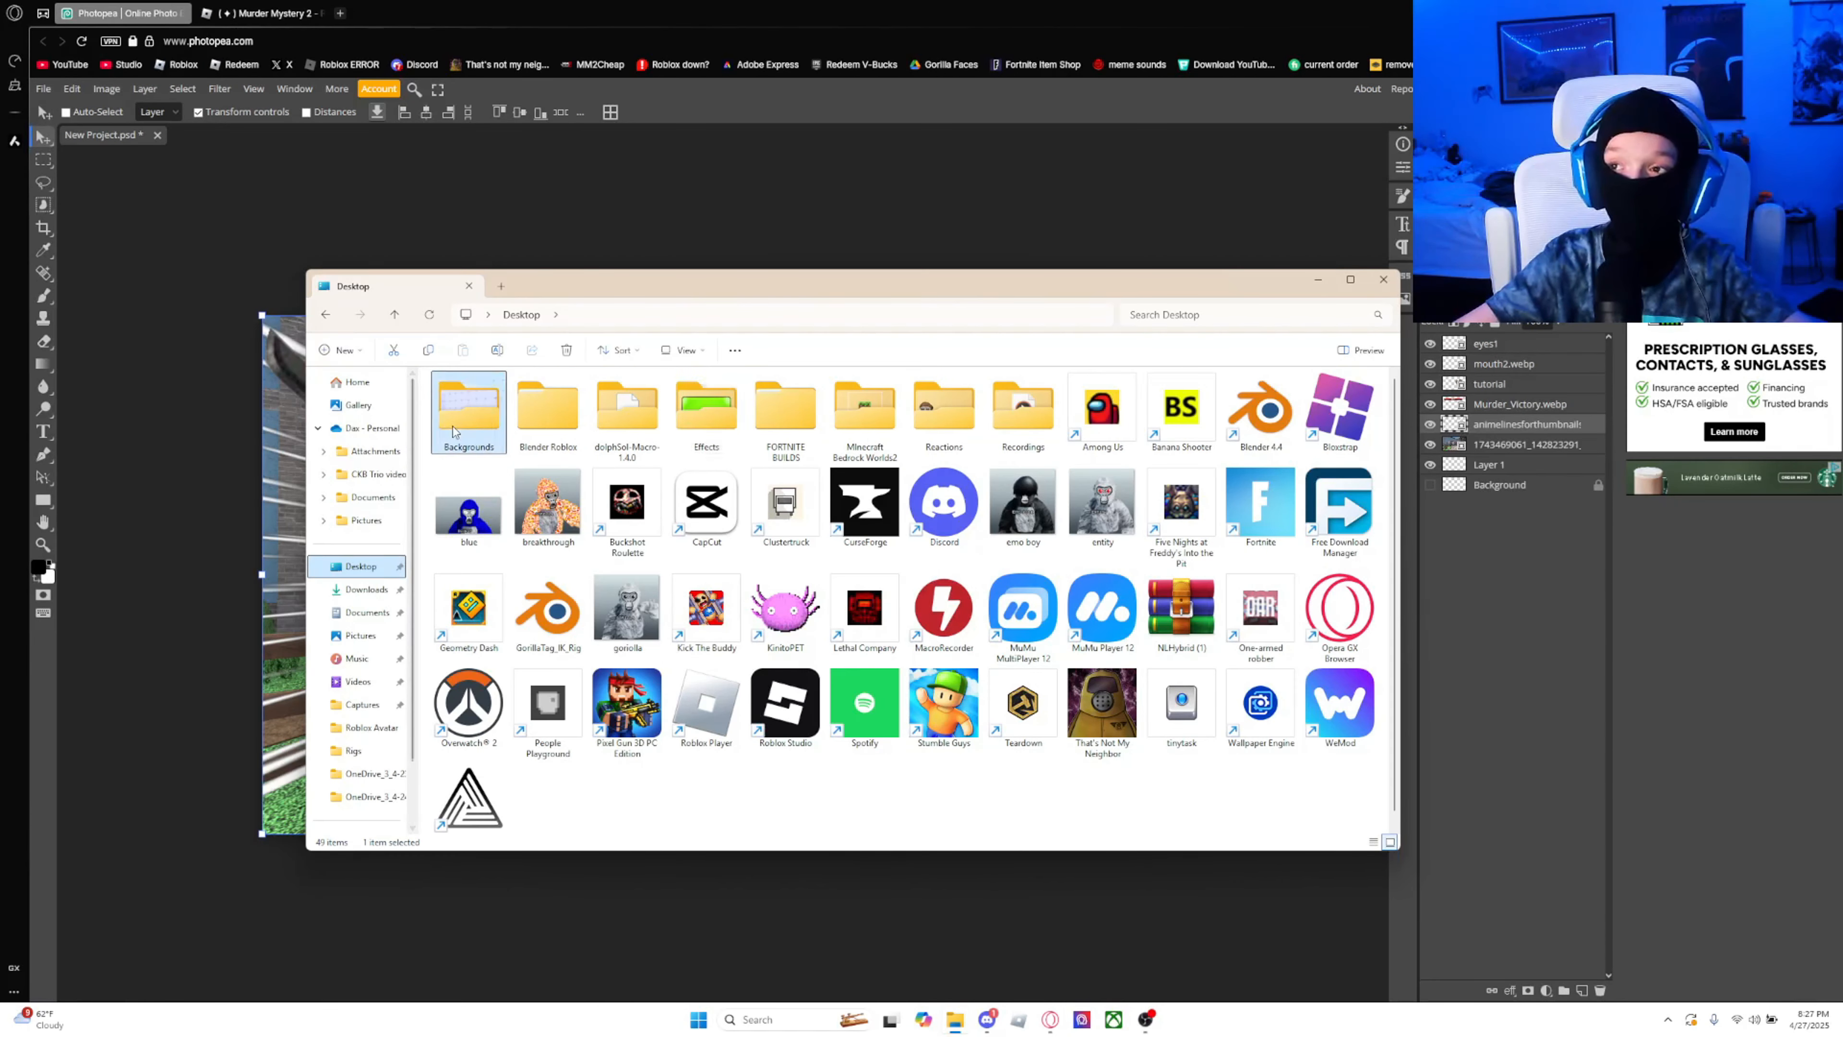
double_click(469, 414)
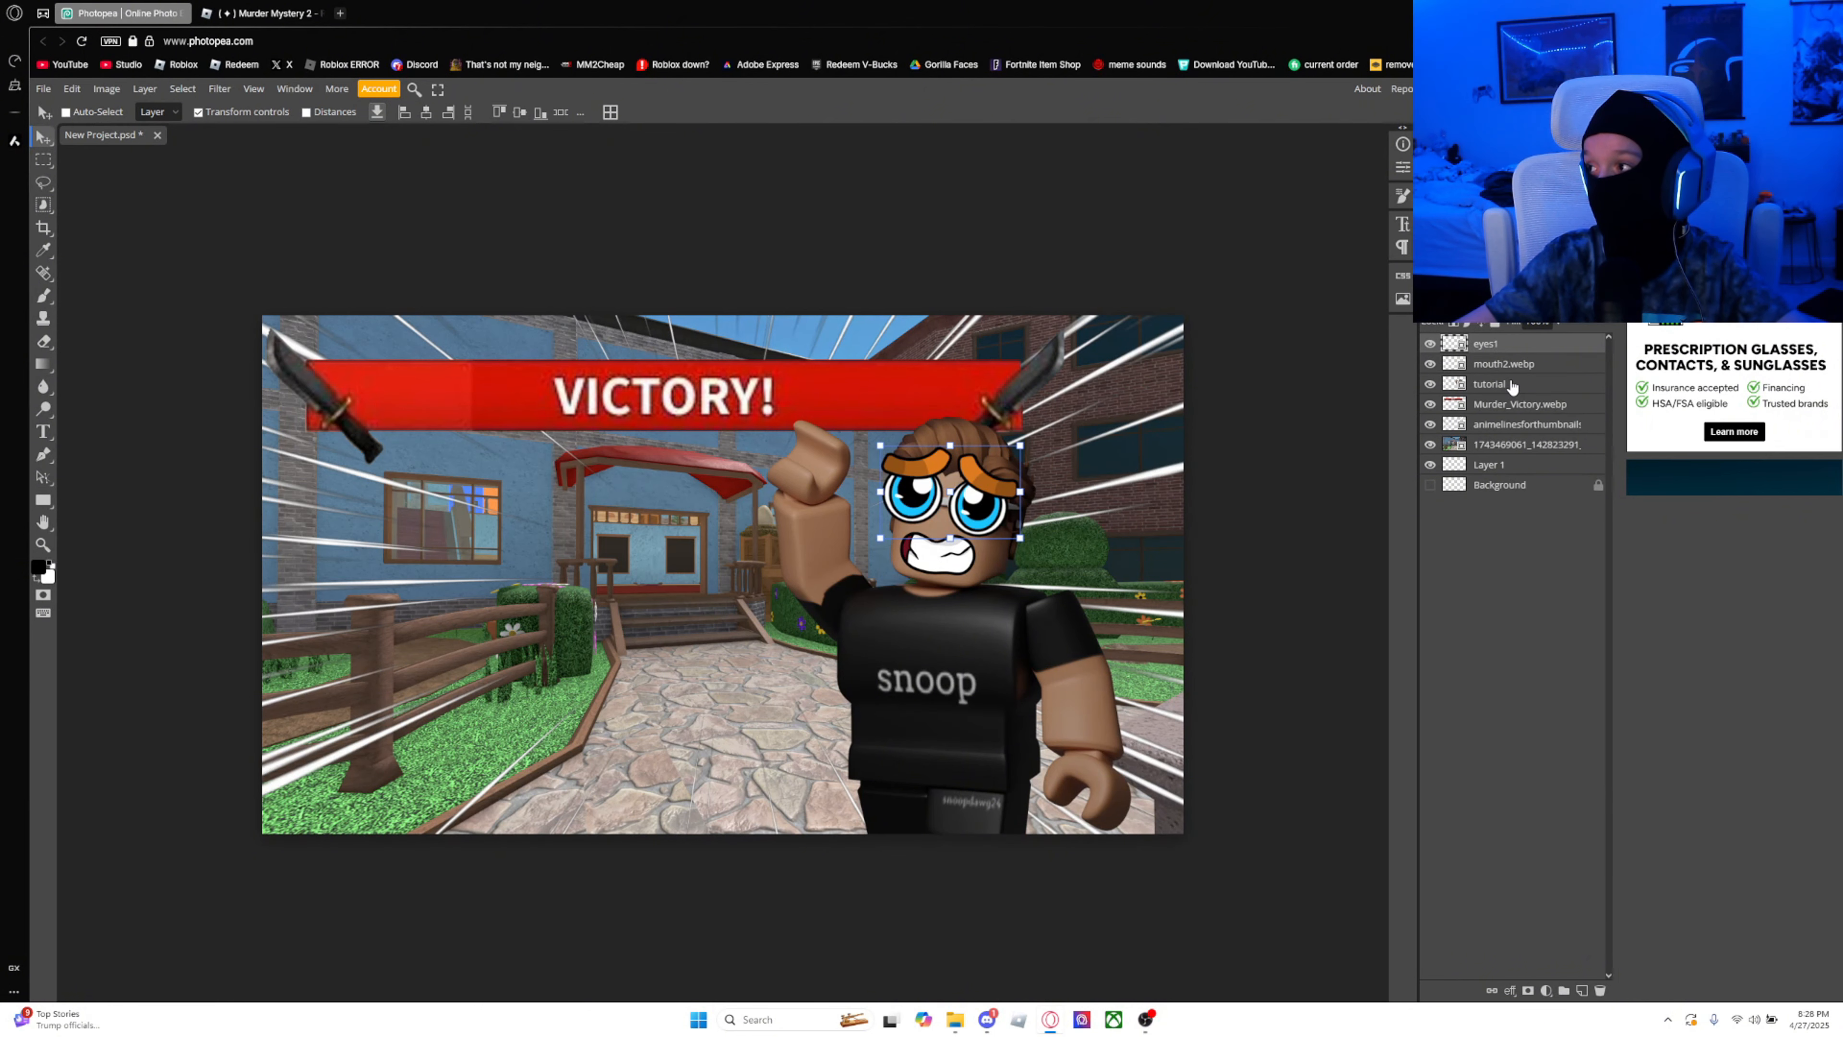
Step: Start a Brightness/Contrast adjustment on the tutorial layer and set its brightness to 30
click(1510, 384)
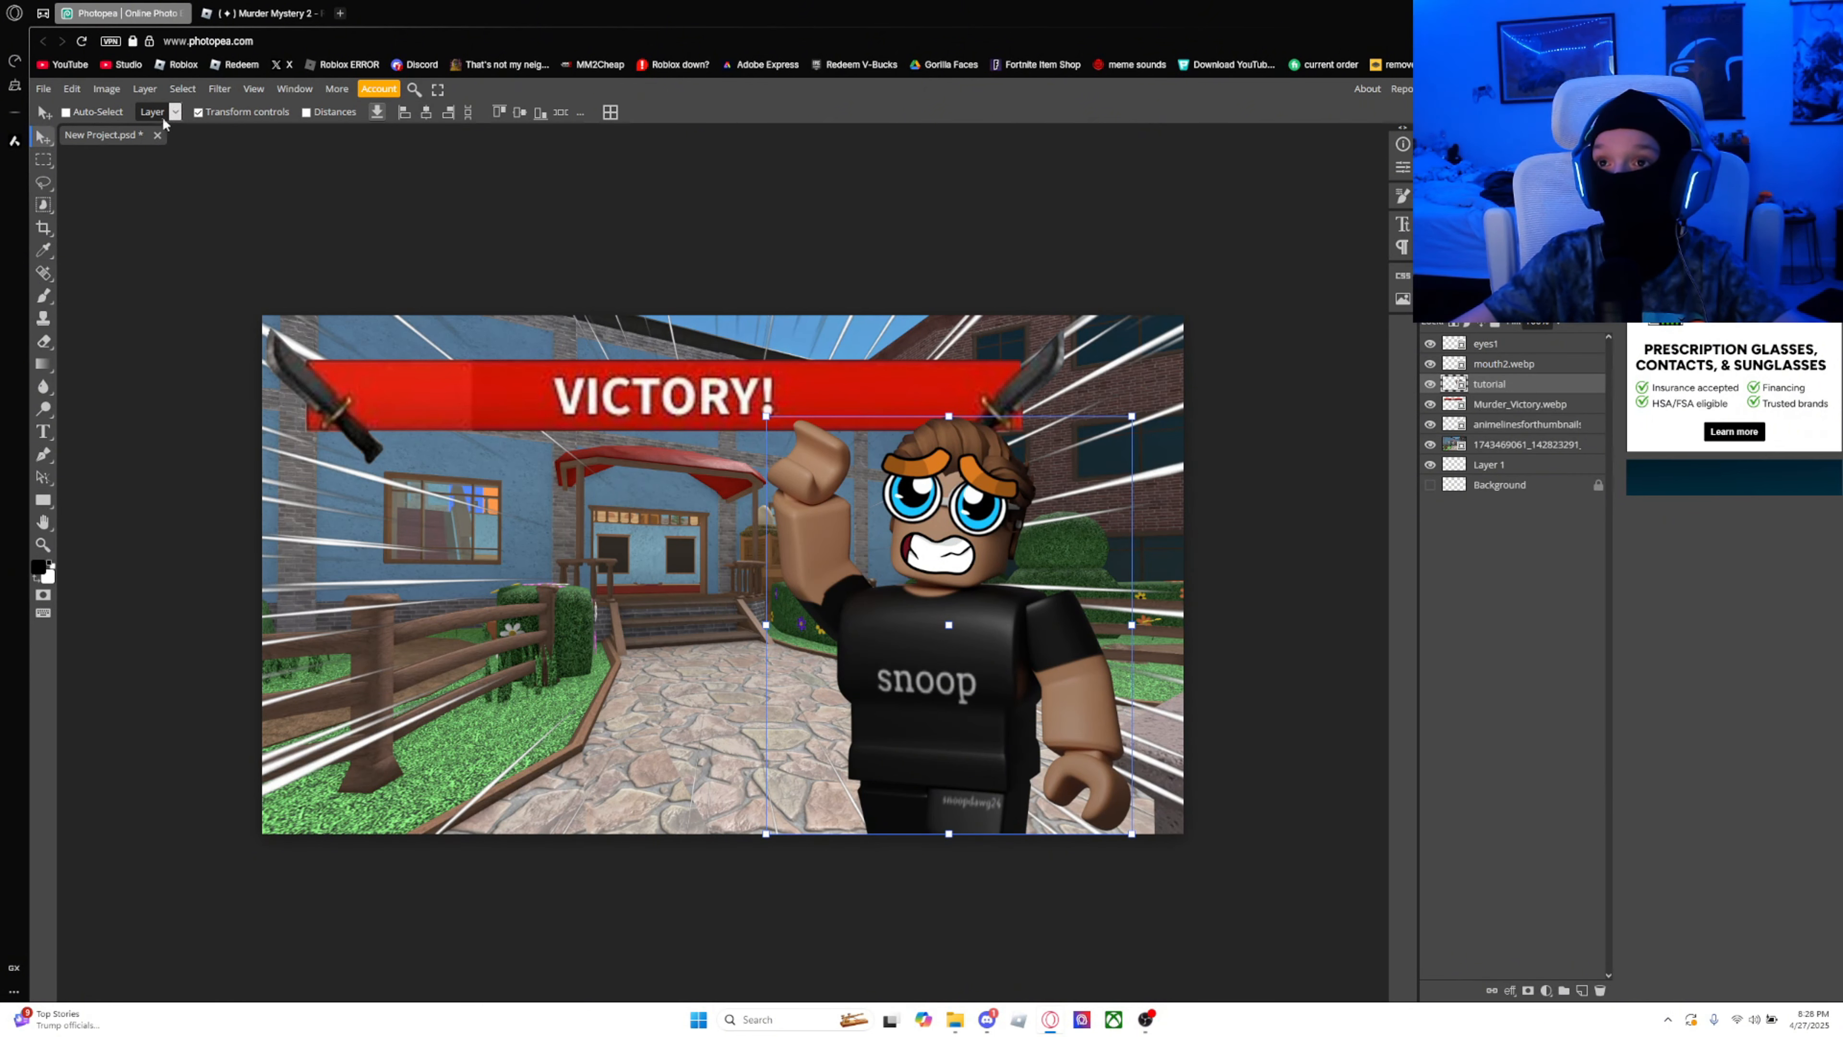
click(106, 88)
mouse_move(120, 136)
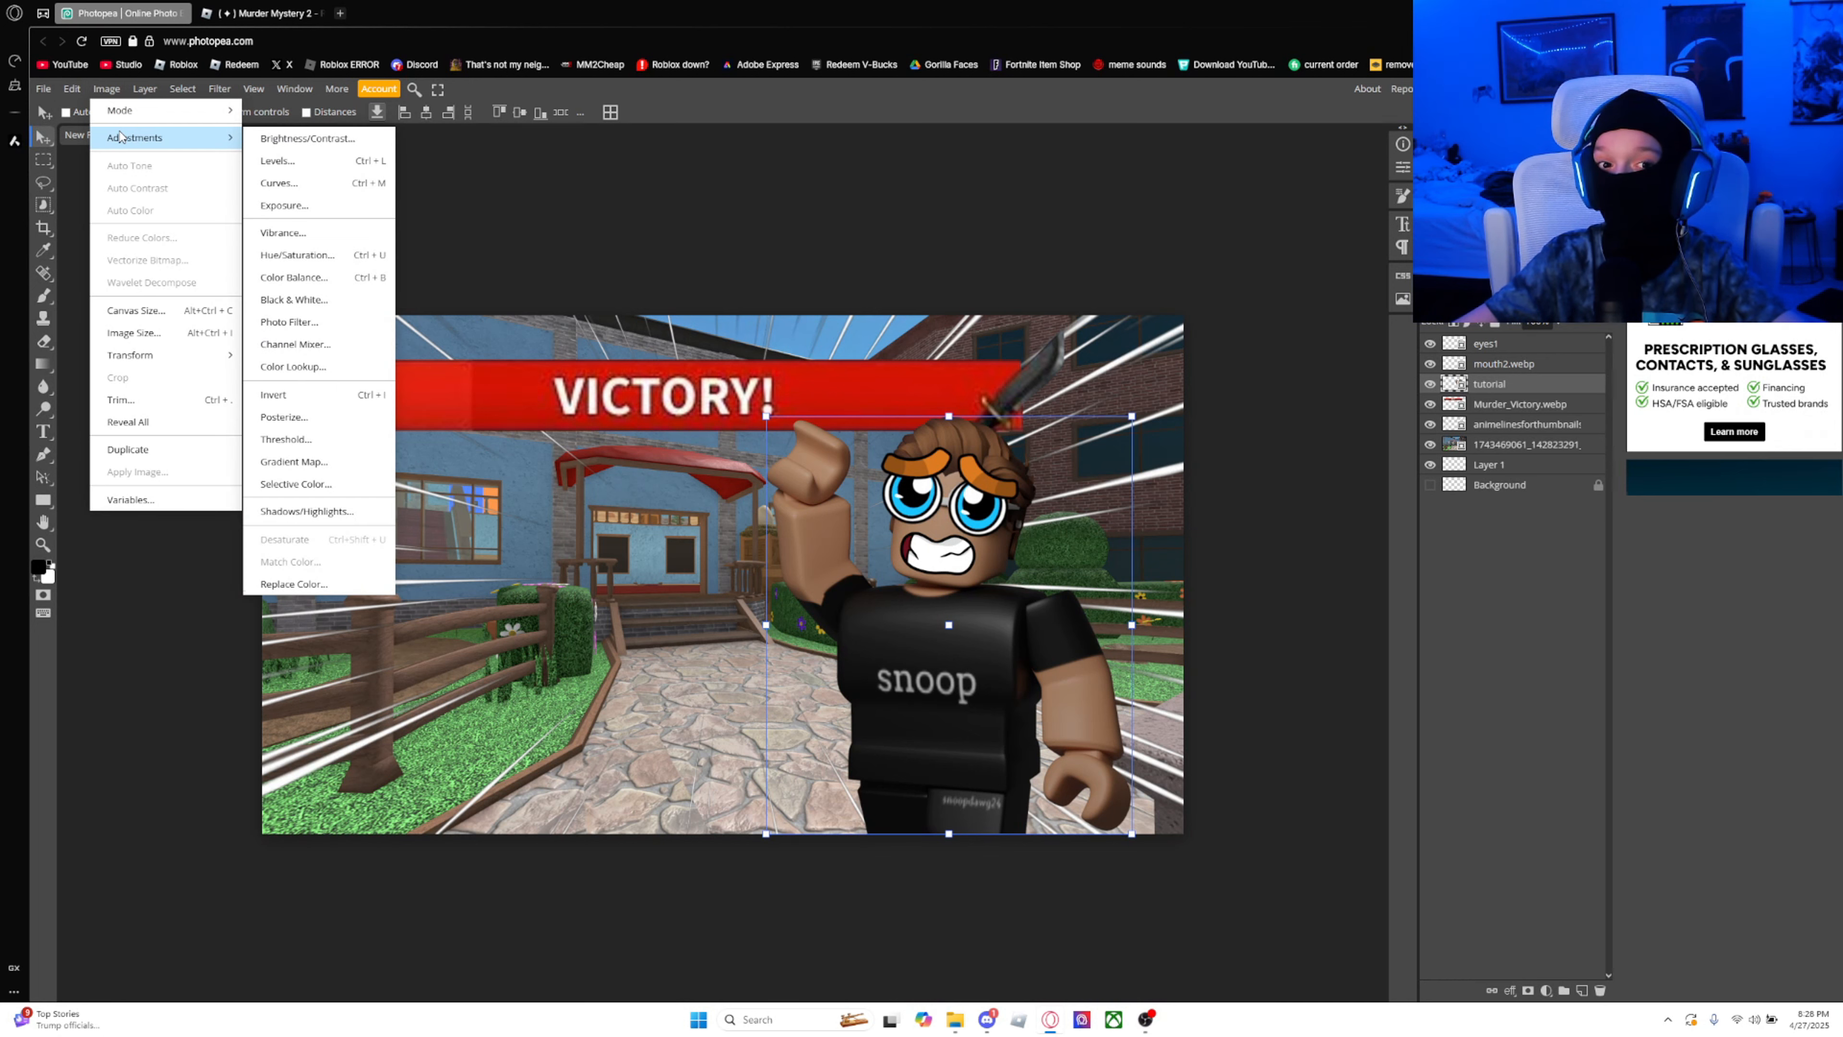
click(312, 138)
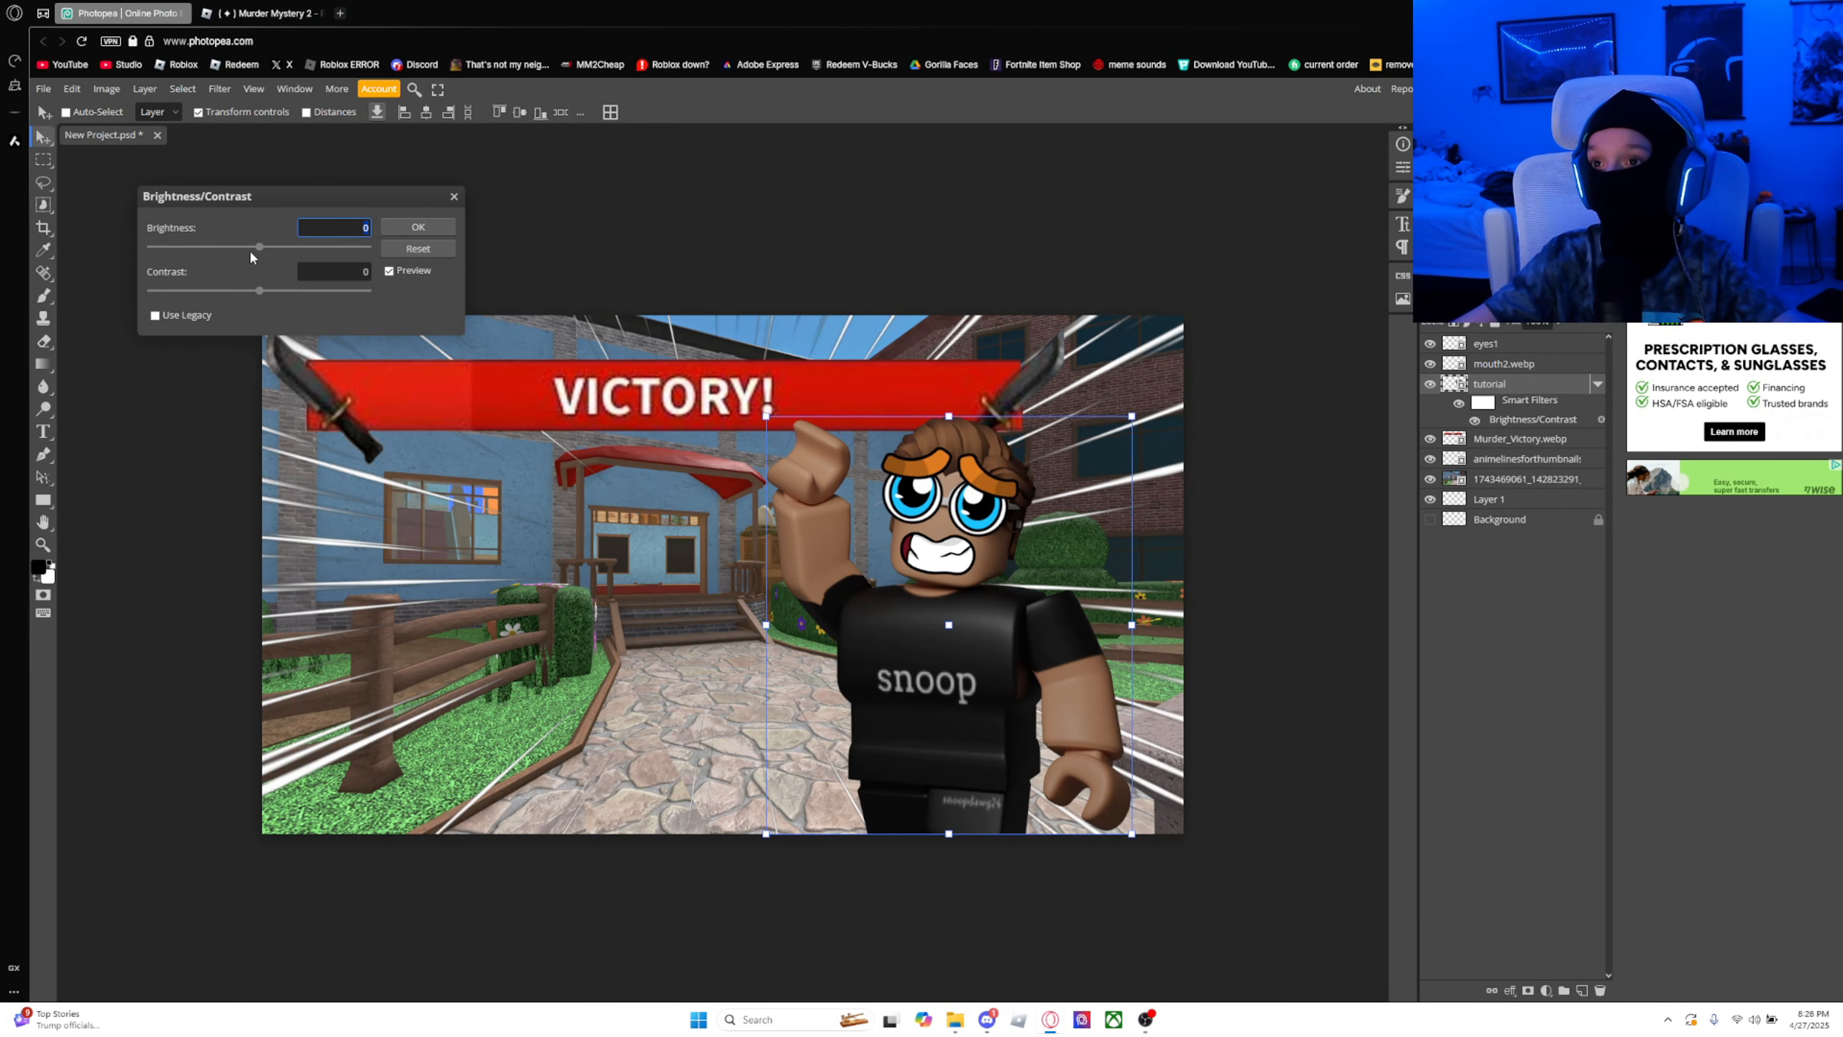
drag(259, 247, 269, 251)
double_click(353, 225)
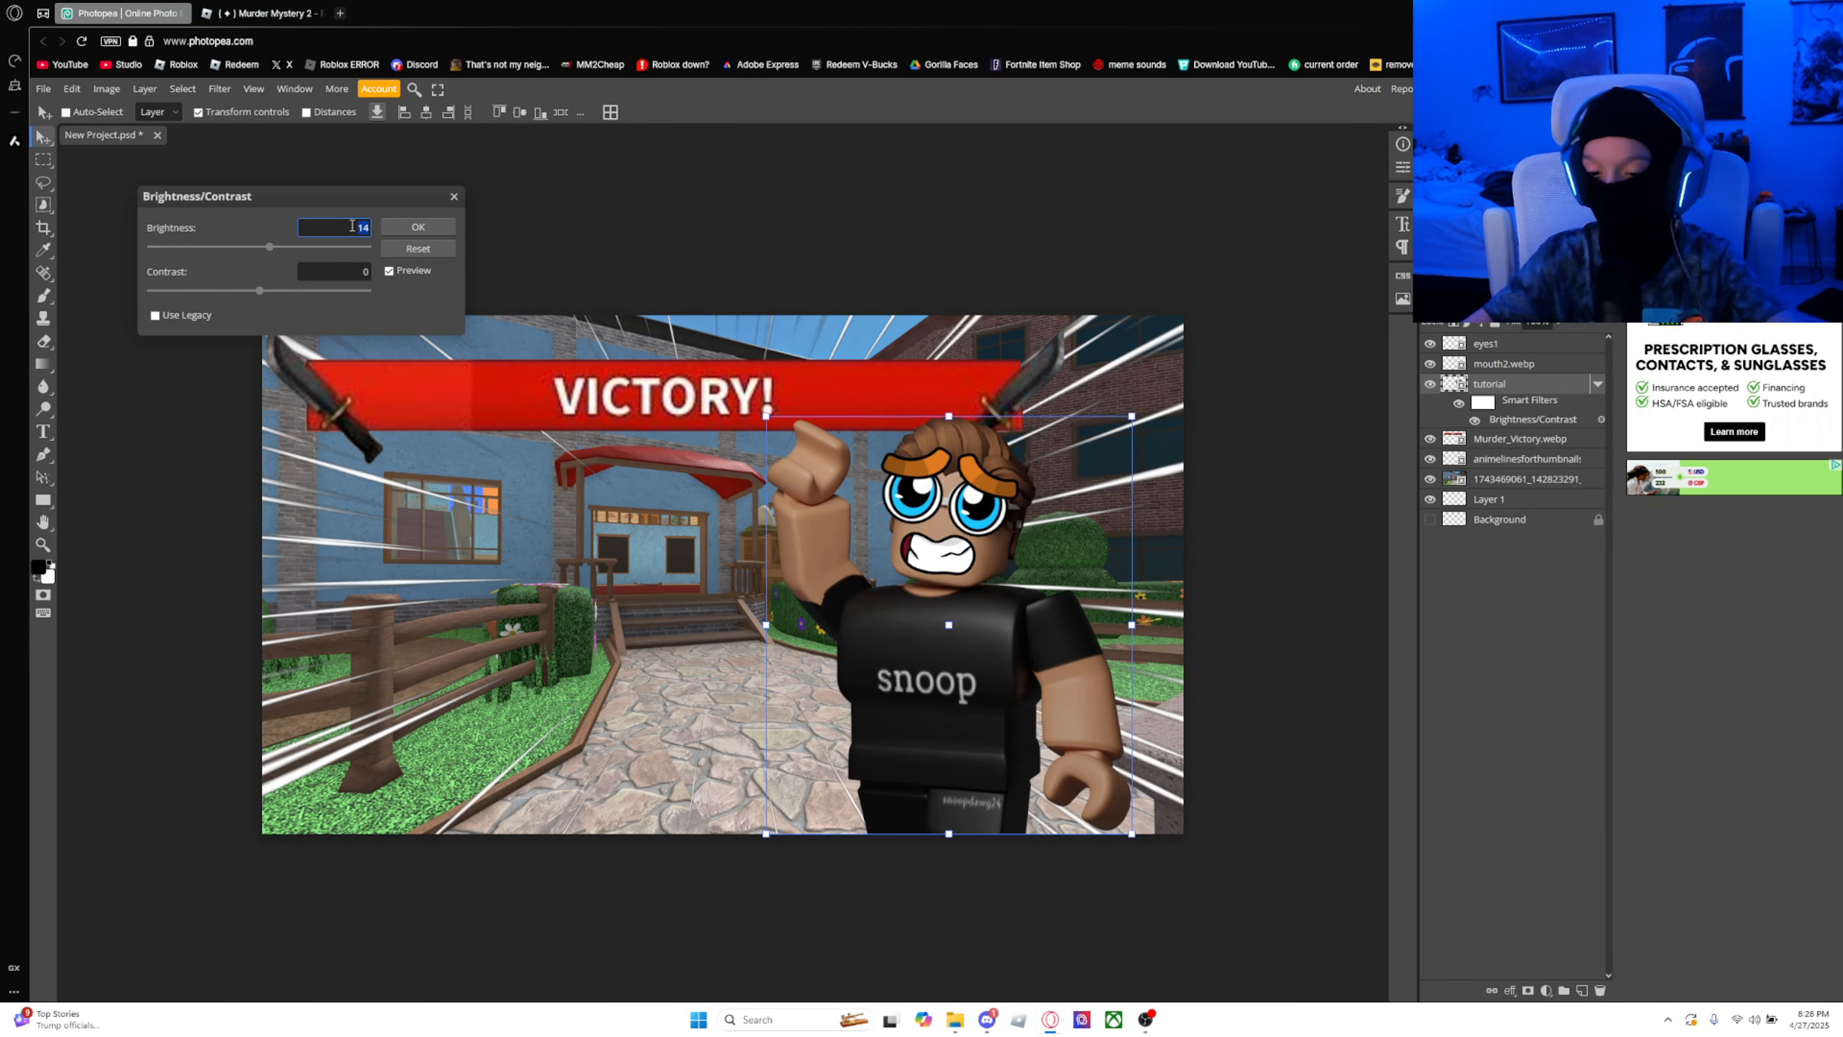
key(BackSpace)
text(30)
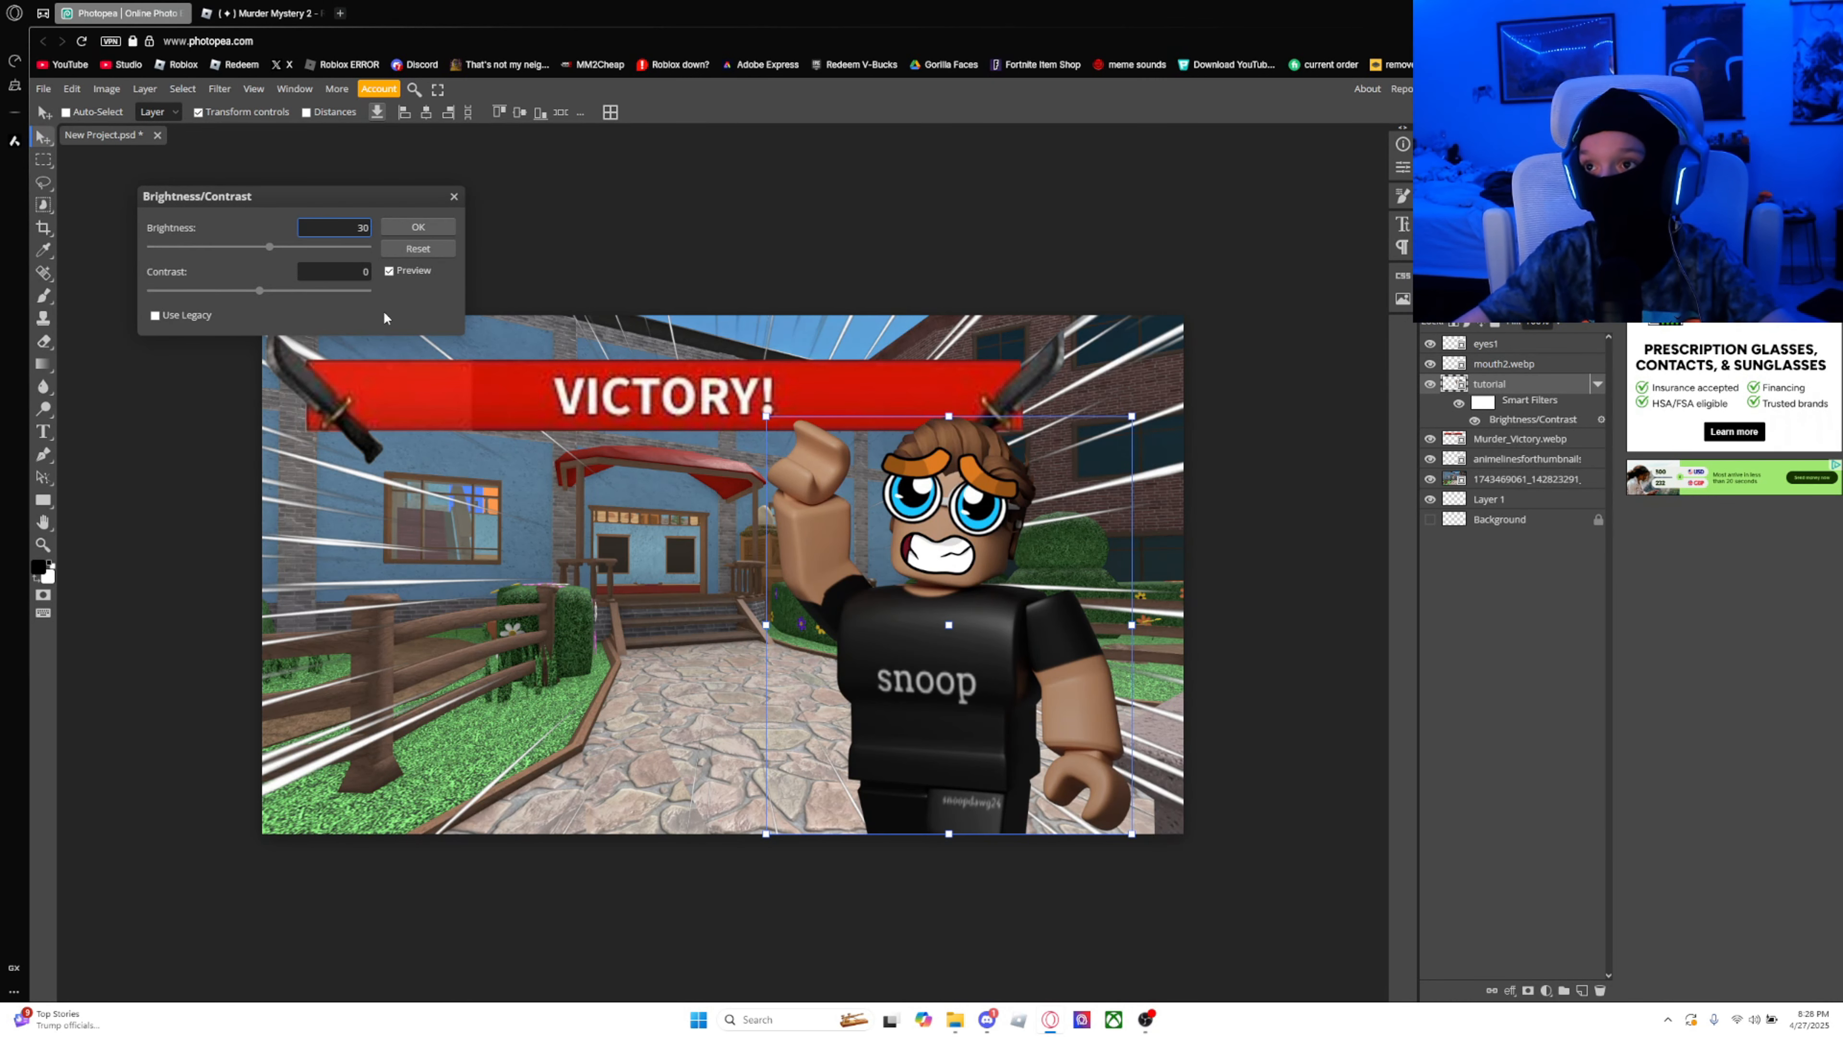
Step: Set the tutorial layer's contrast to 30, compare the character with the preview off and on, and apply the adjustment
click(352, 274)
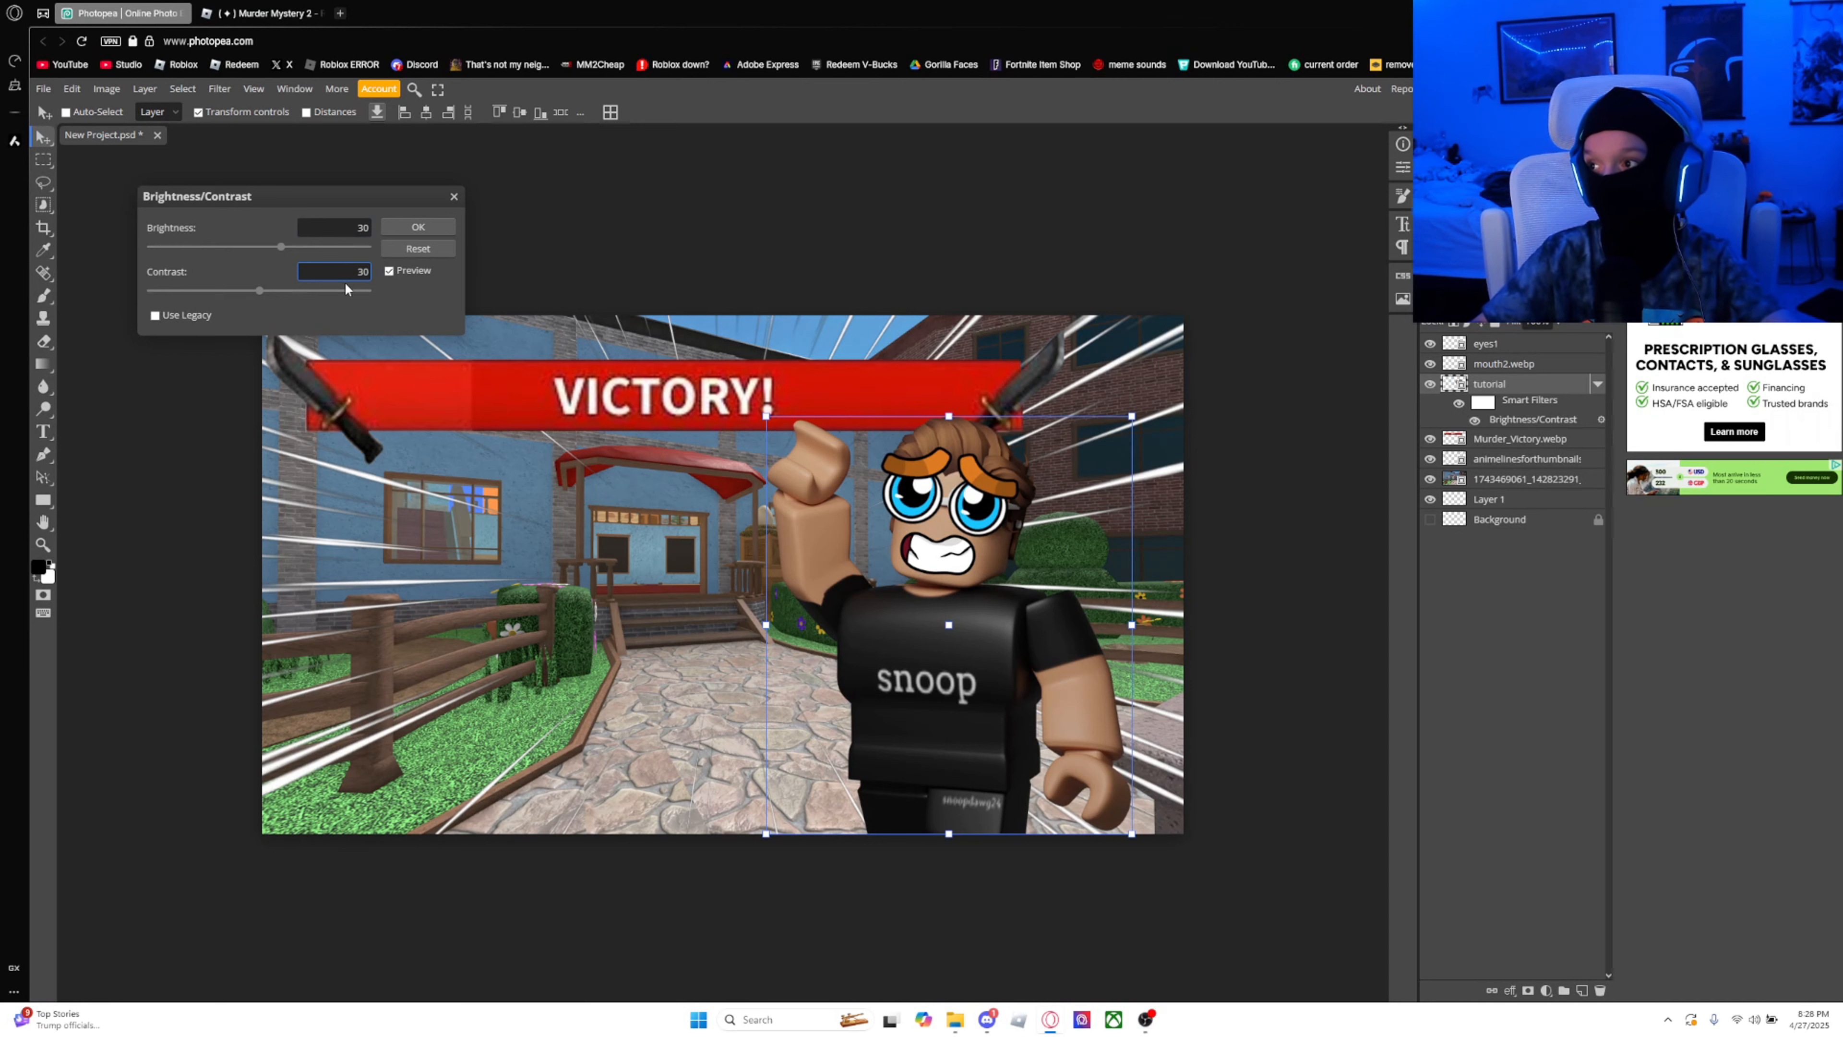
key(Return)
click(388, 271)
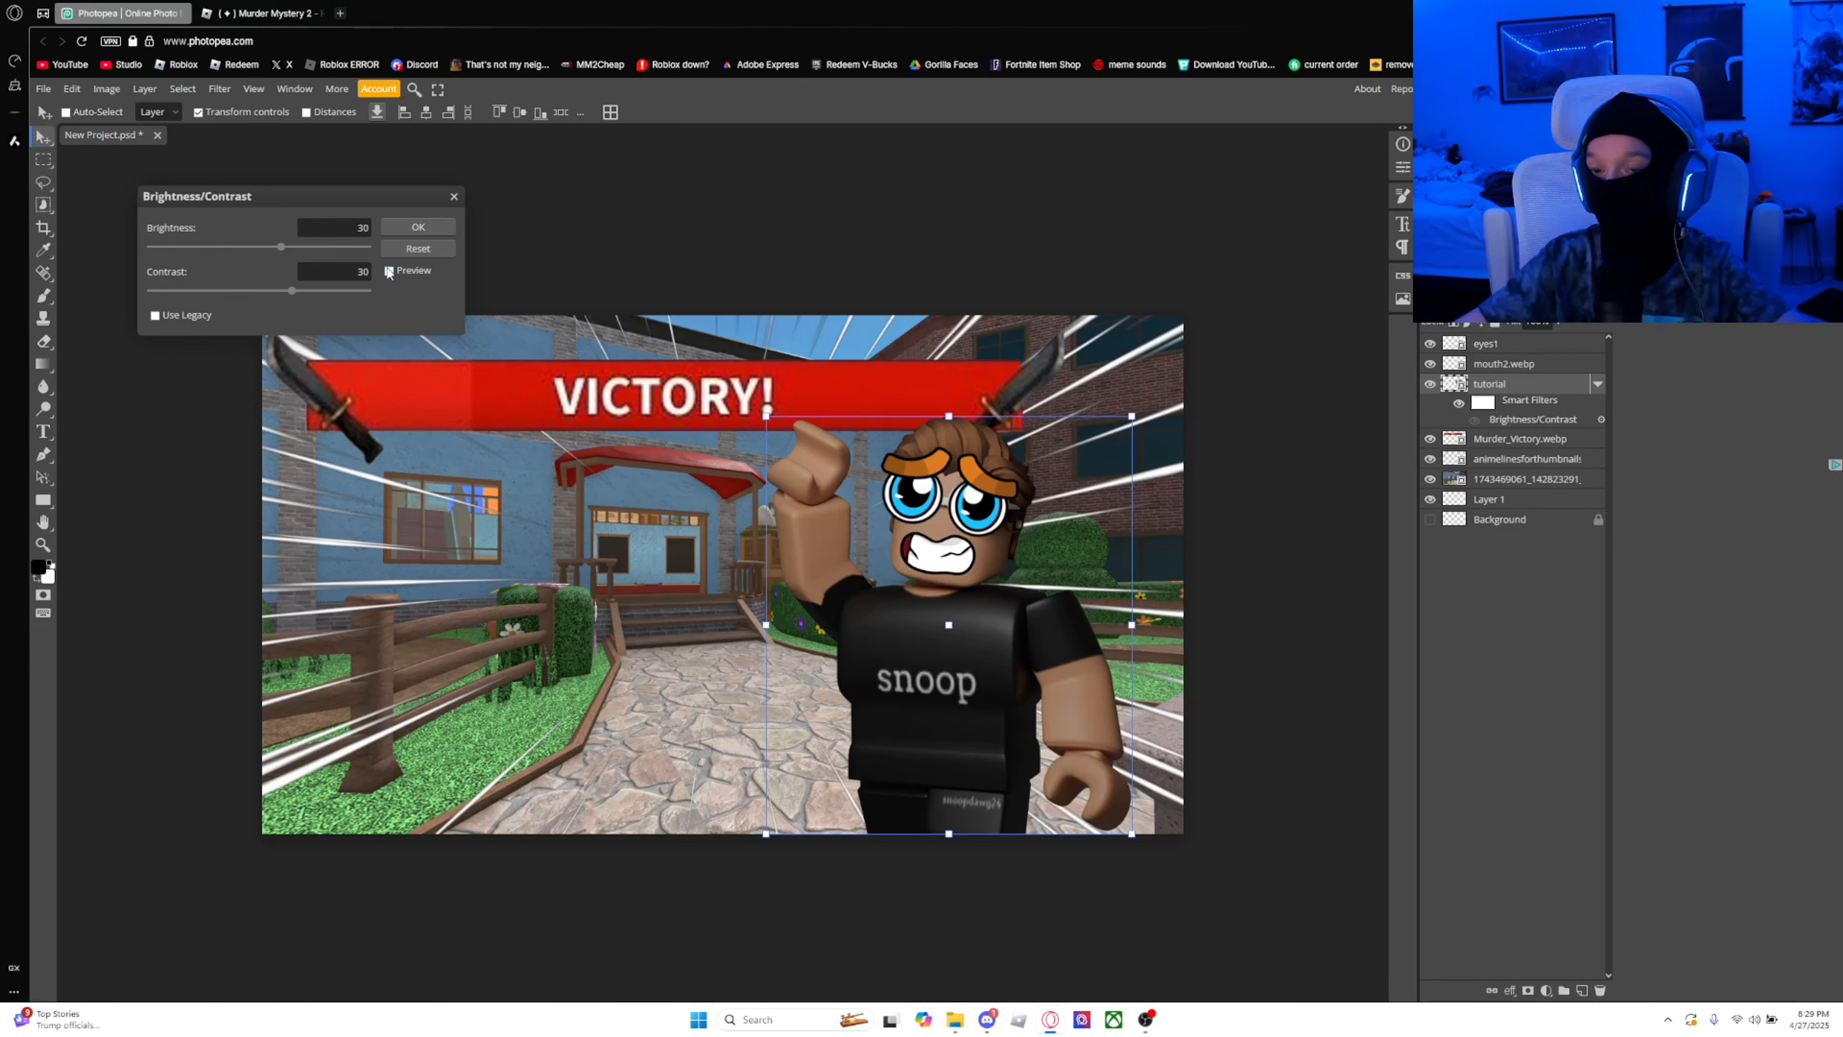
click(388, 270)
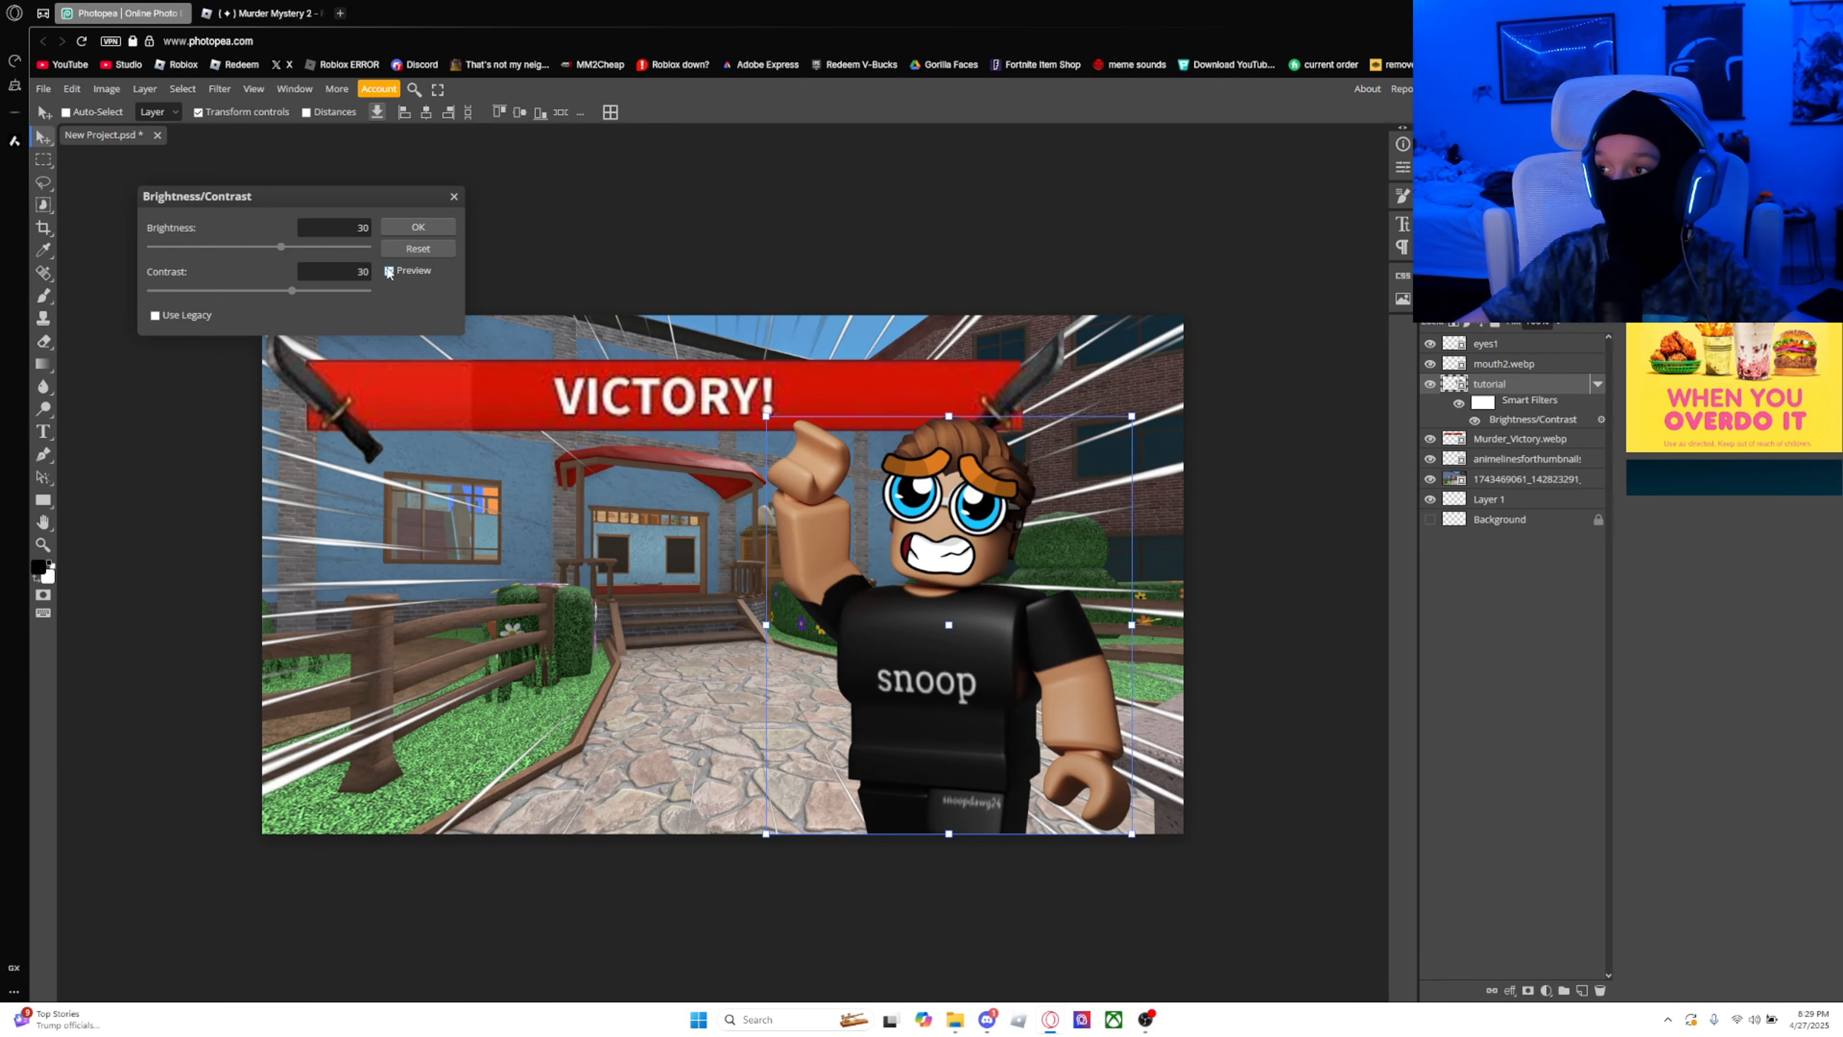
click(389, 272)
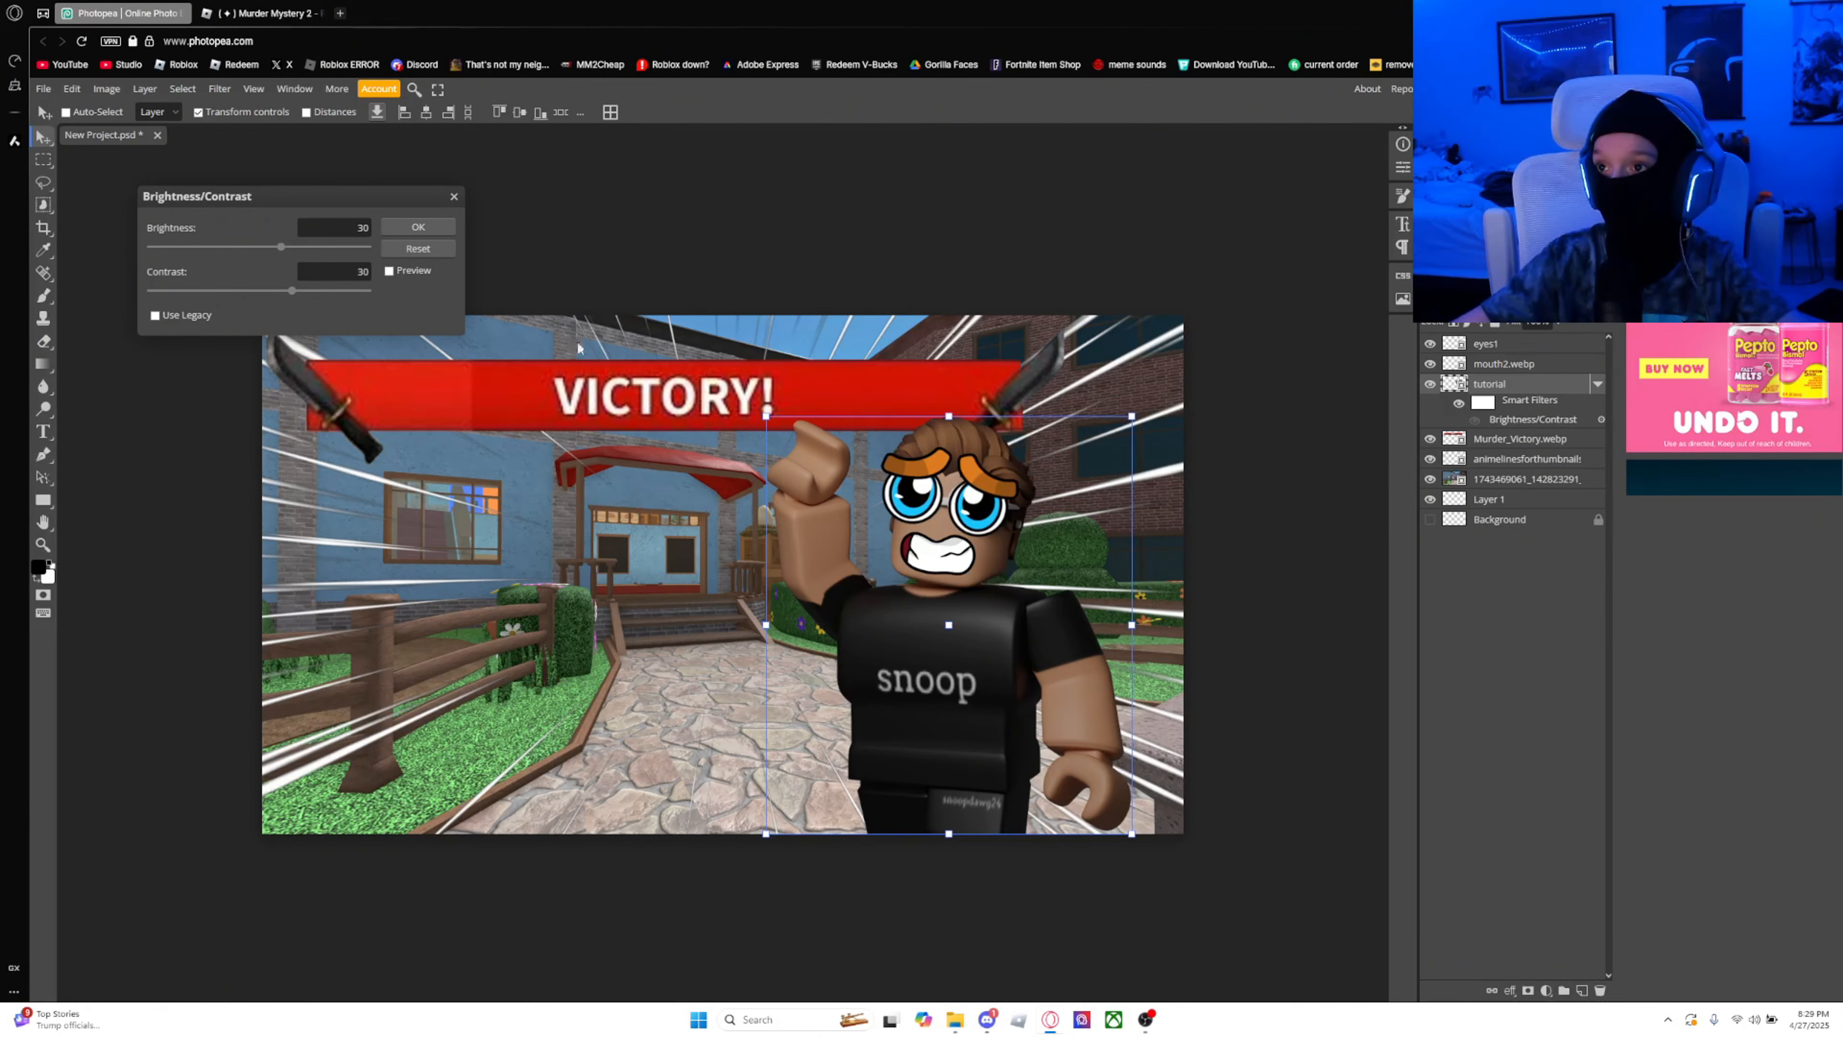
click(389, 271)
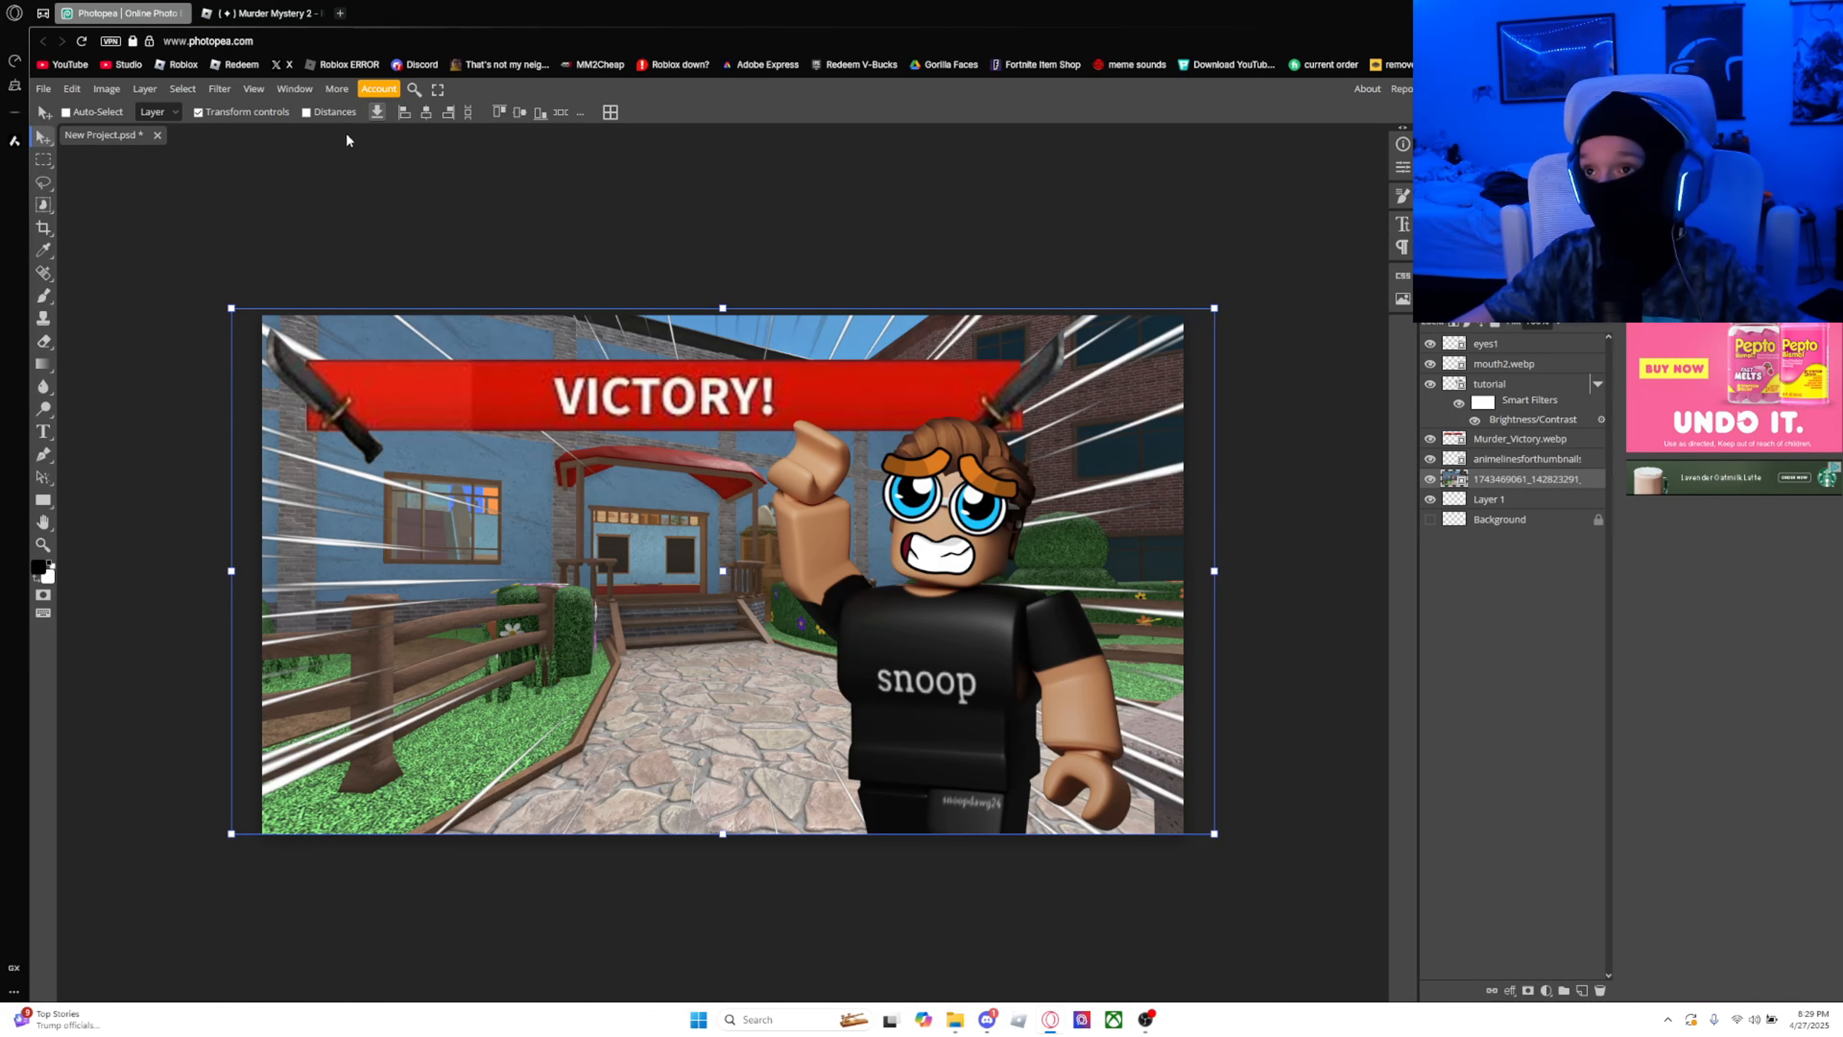
Step: Apply a Brightness/Contrast adjustment with brightness 30 and contrast 30 to the building background layer
click(106, 88)
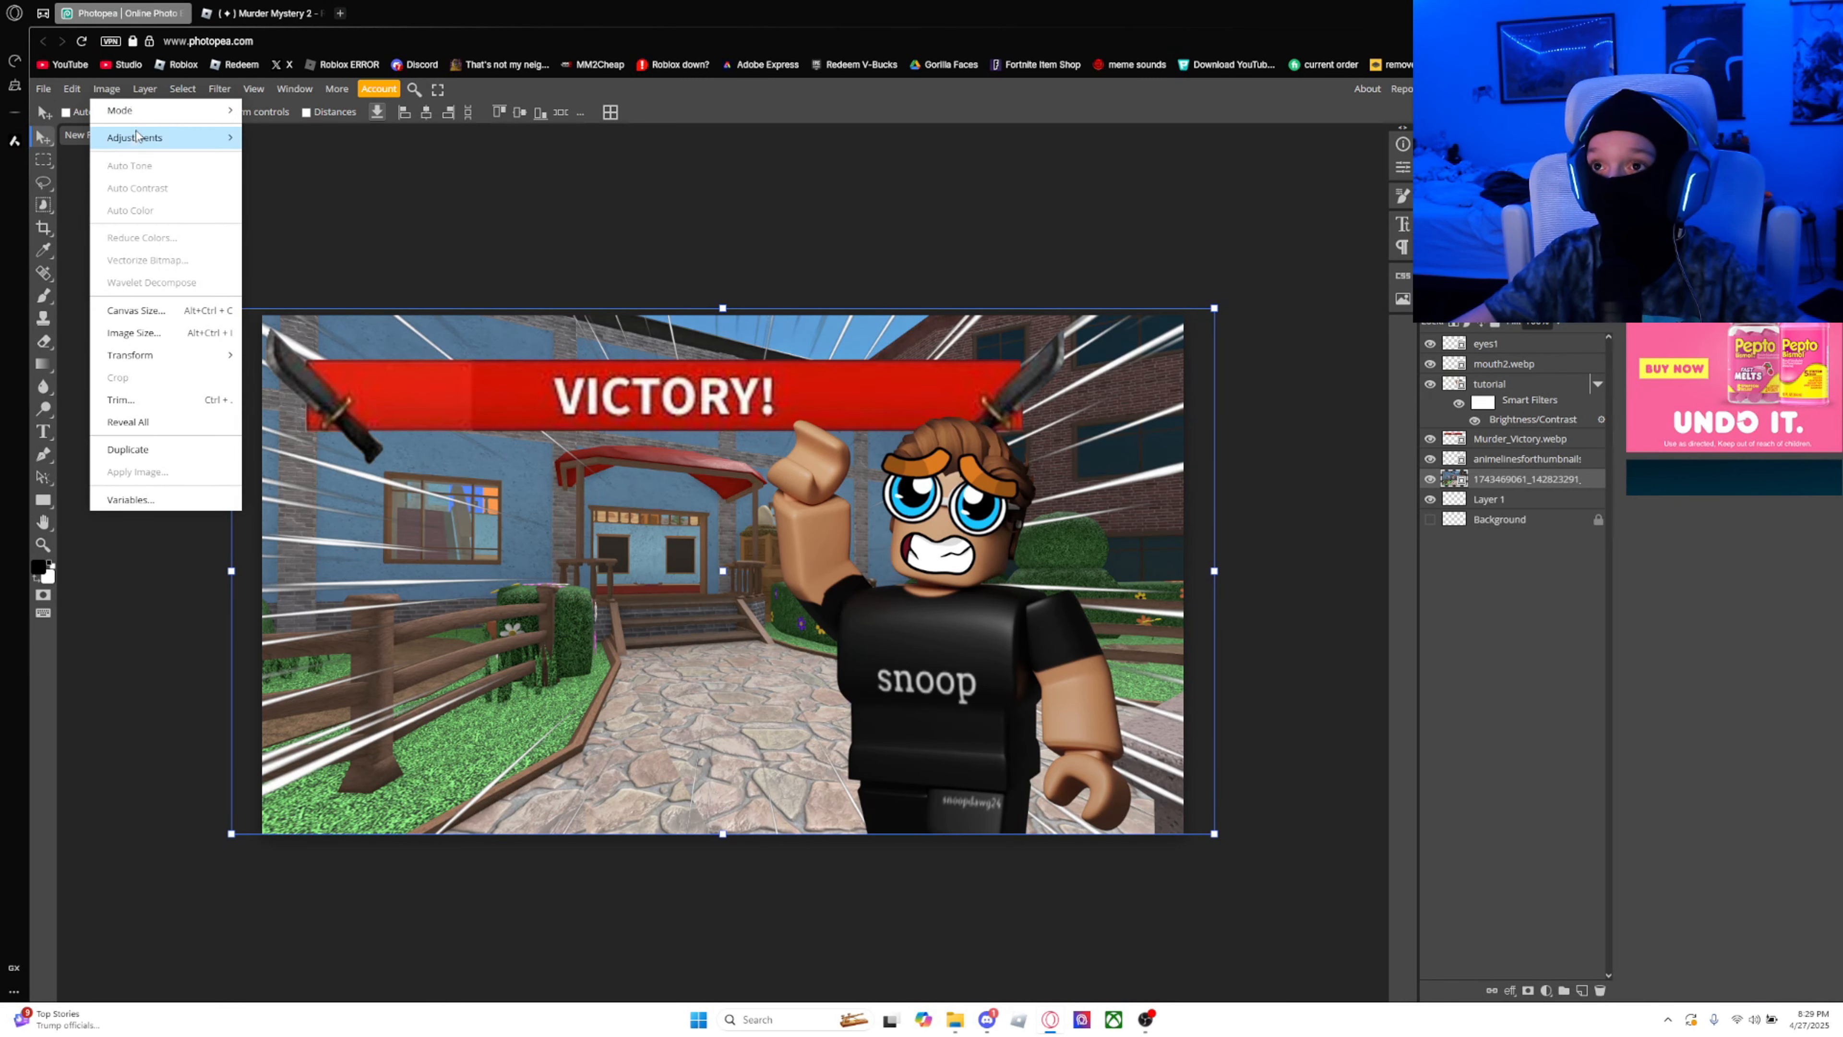
mouse_move(163, 142)
click(308, 138)
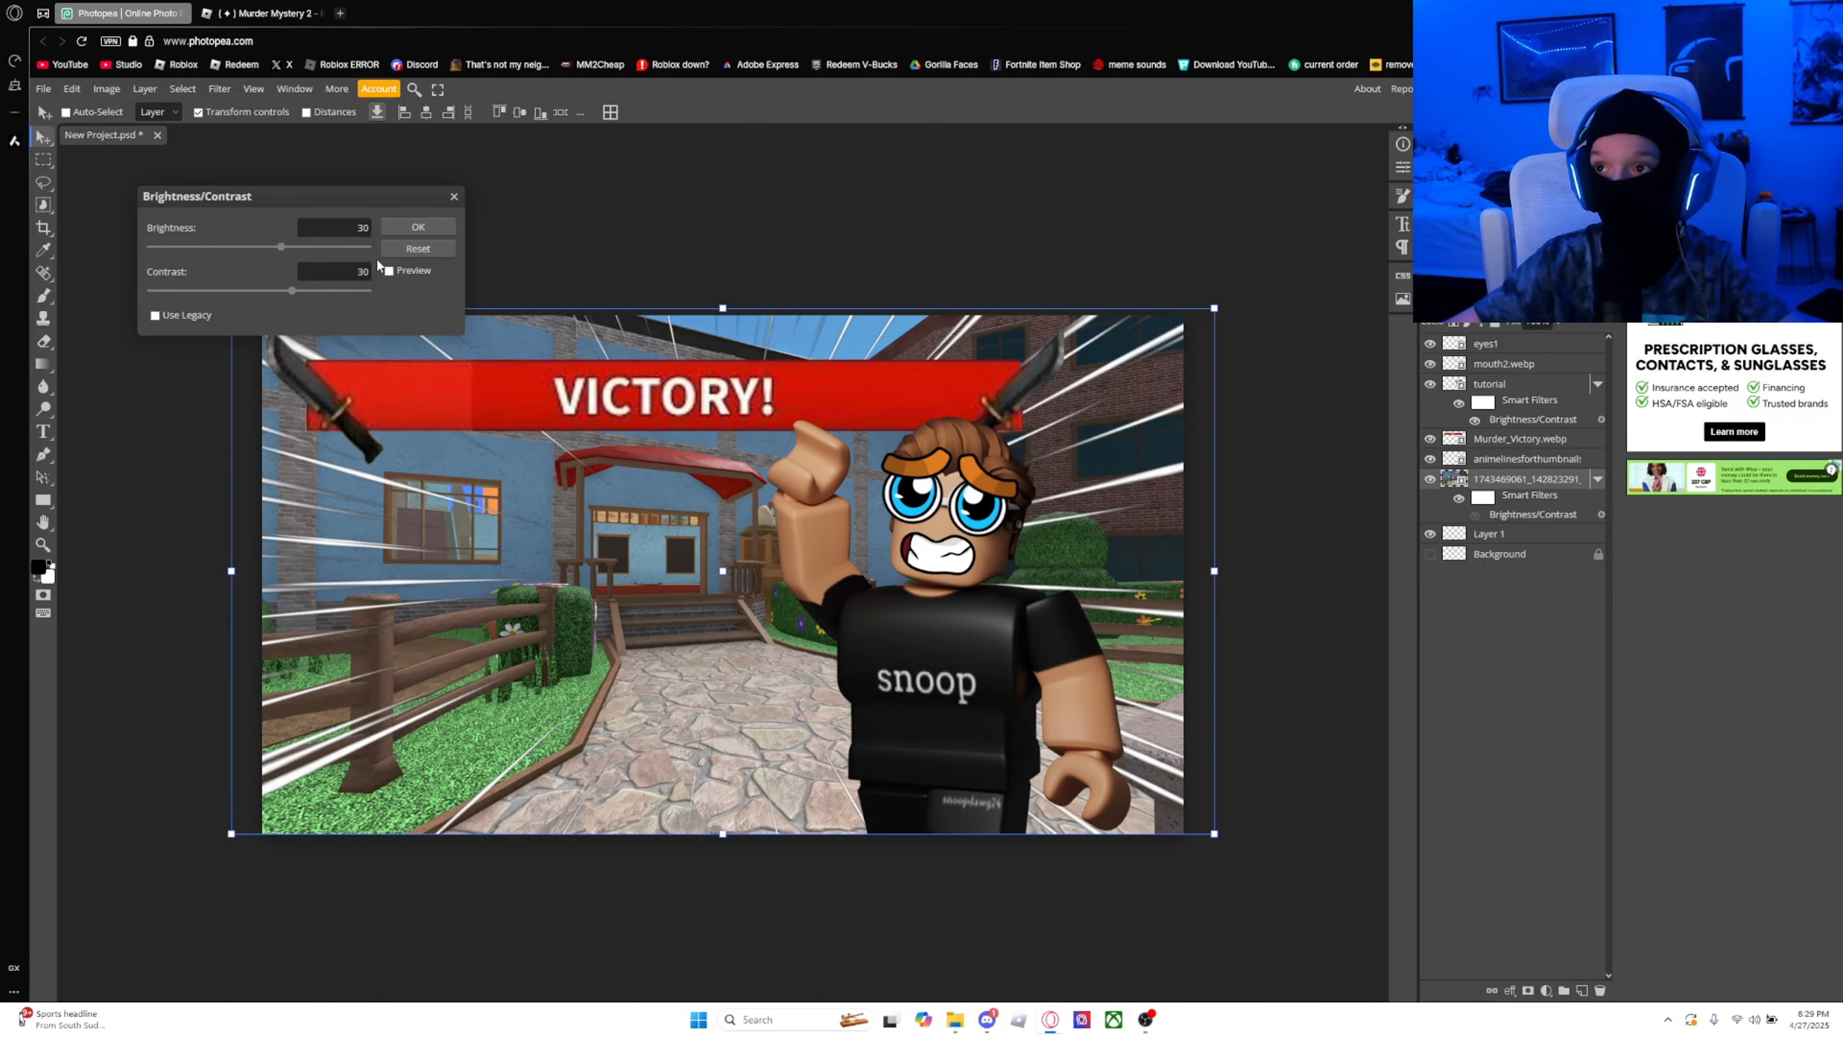
click(389, 270)
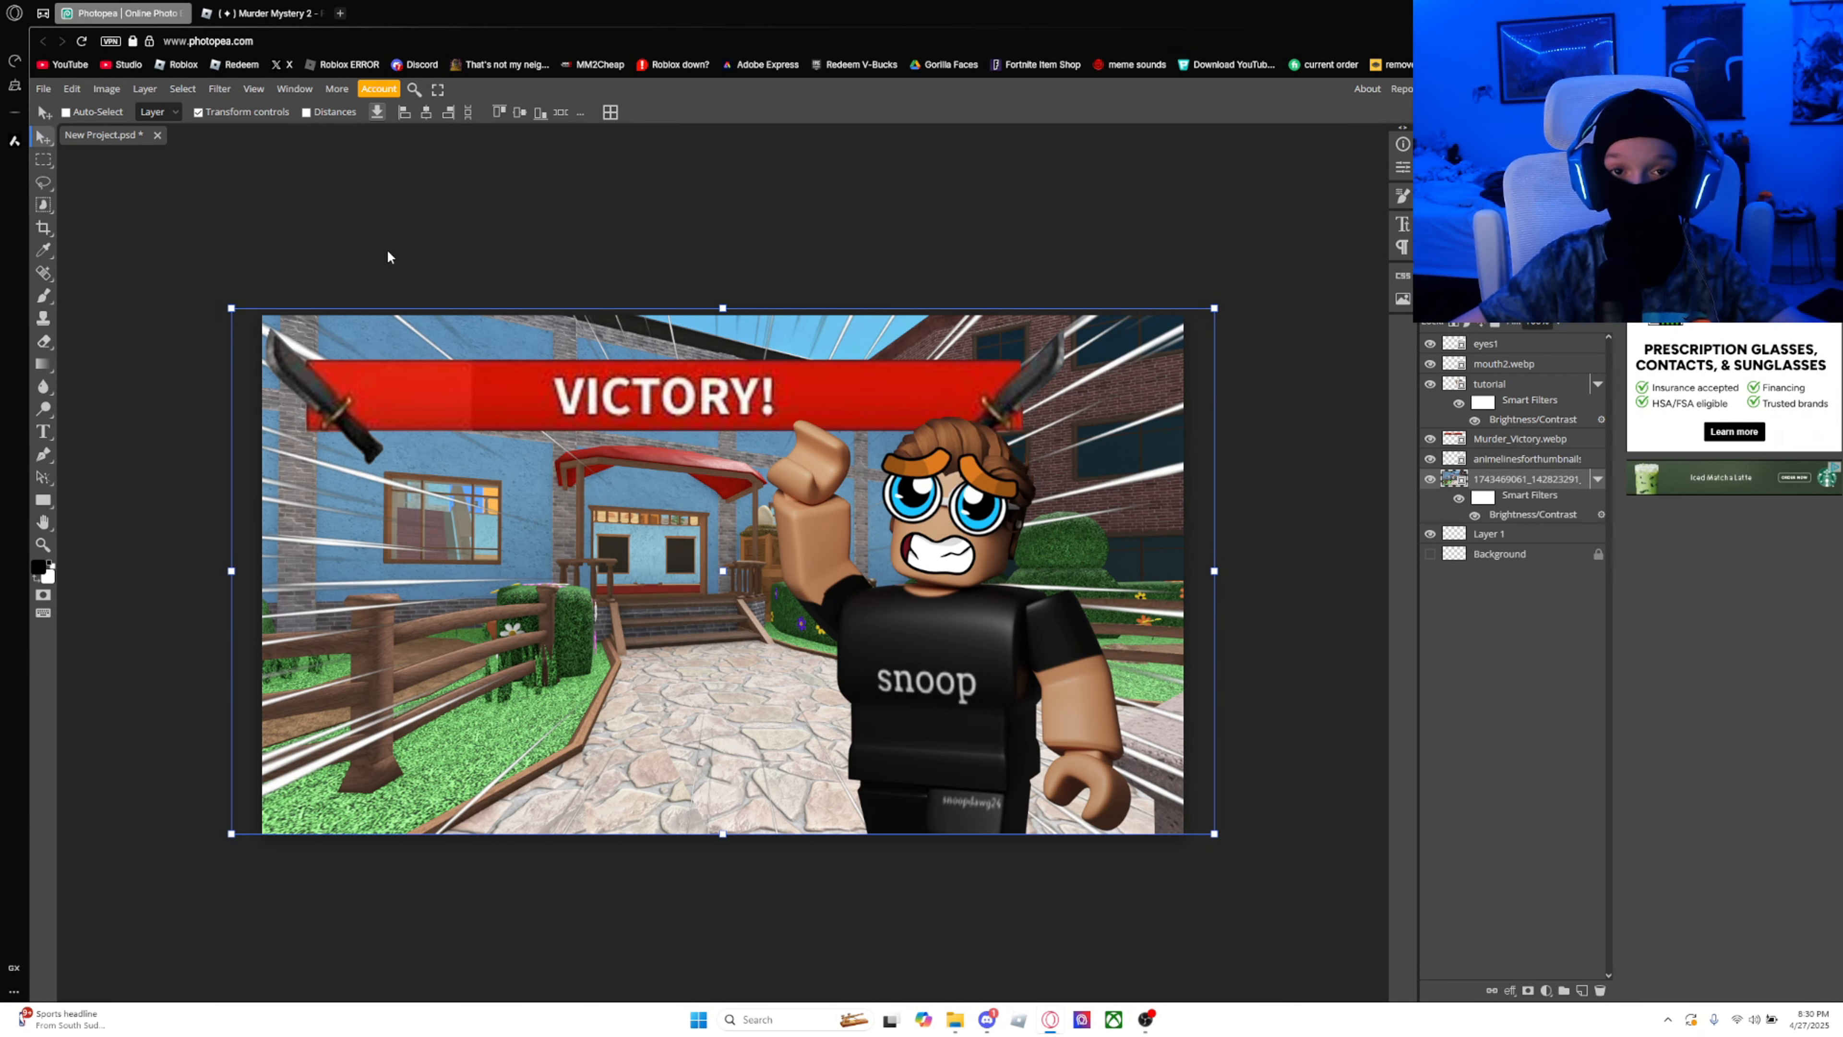
Step: Export the composition as a 1920 × 1080 JPG at 70% quality named tutorial
click(43, 88)
mouse_move(90, 301)
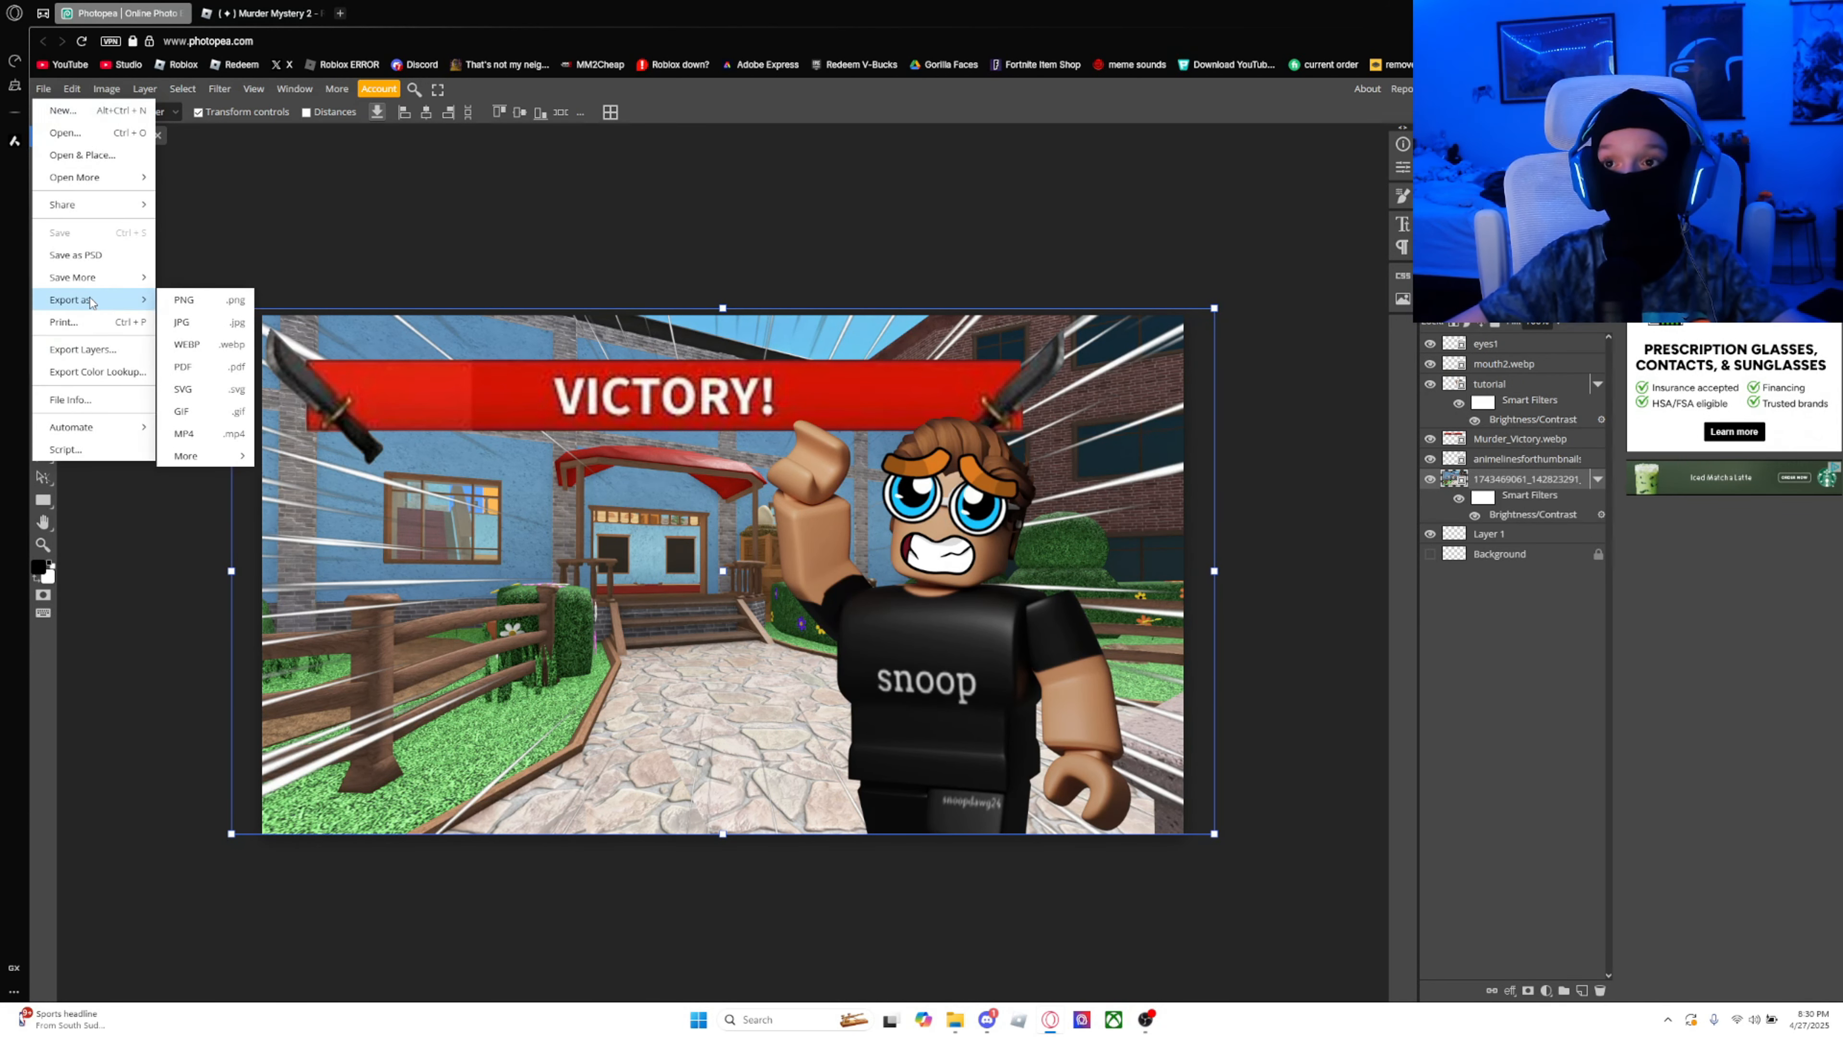
click(190, 328)
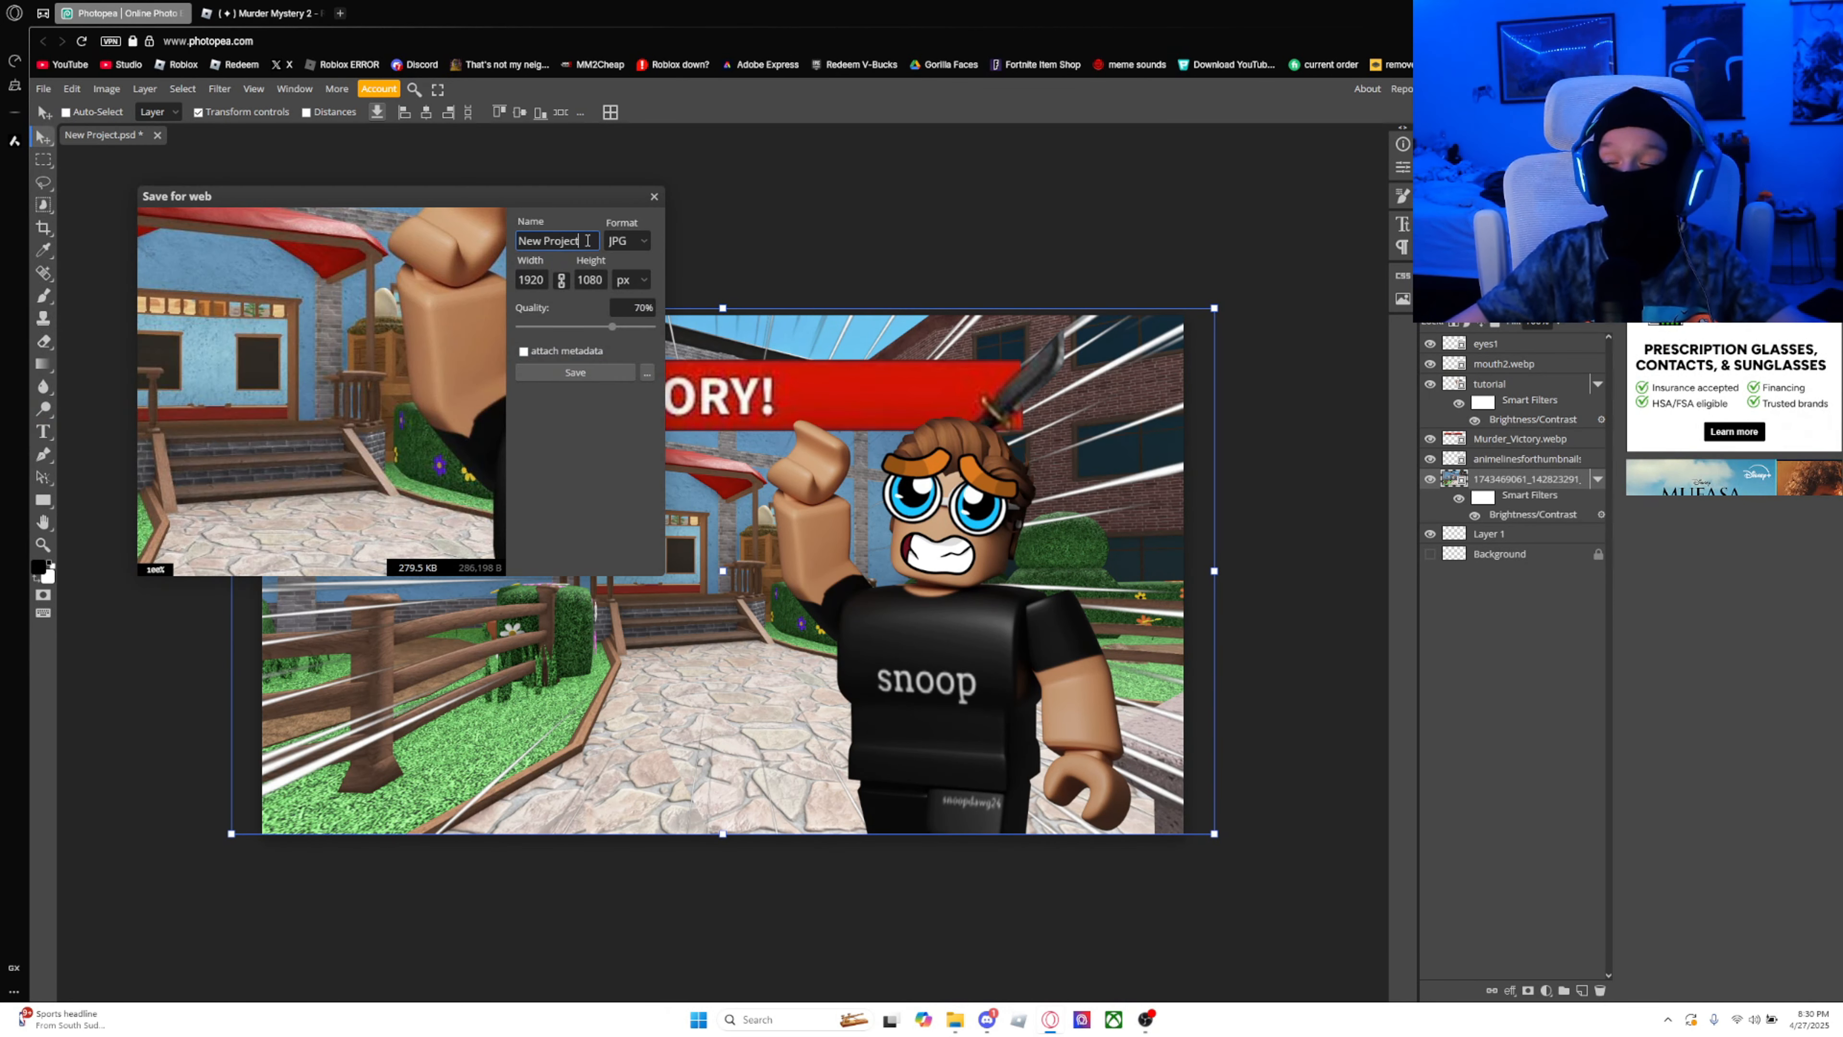
text(tutpo)
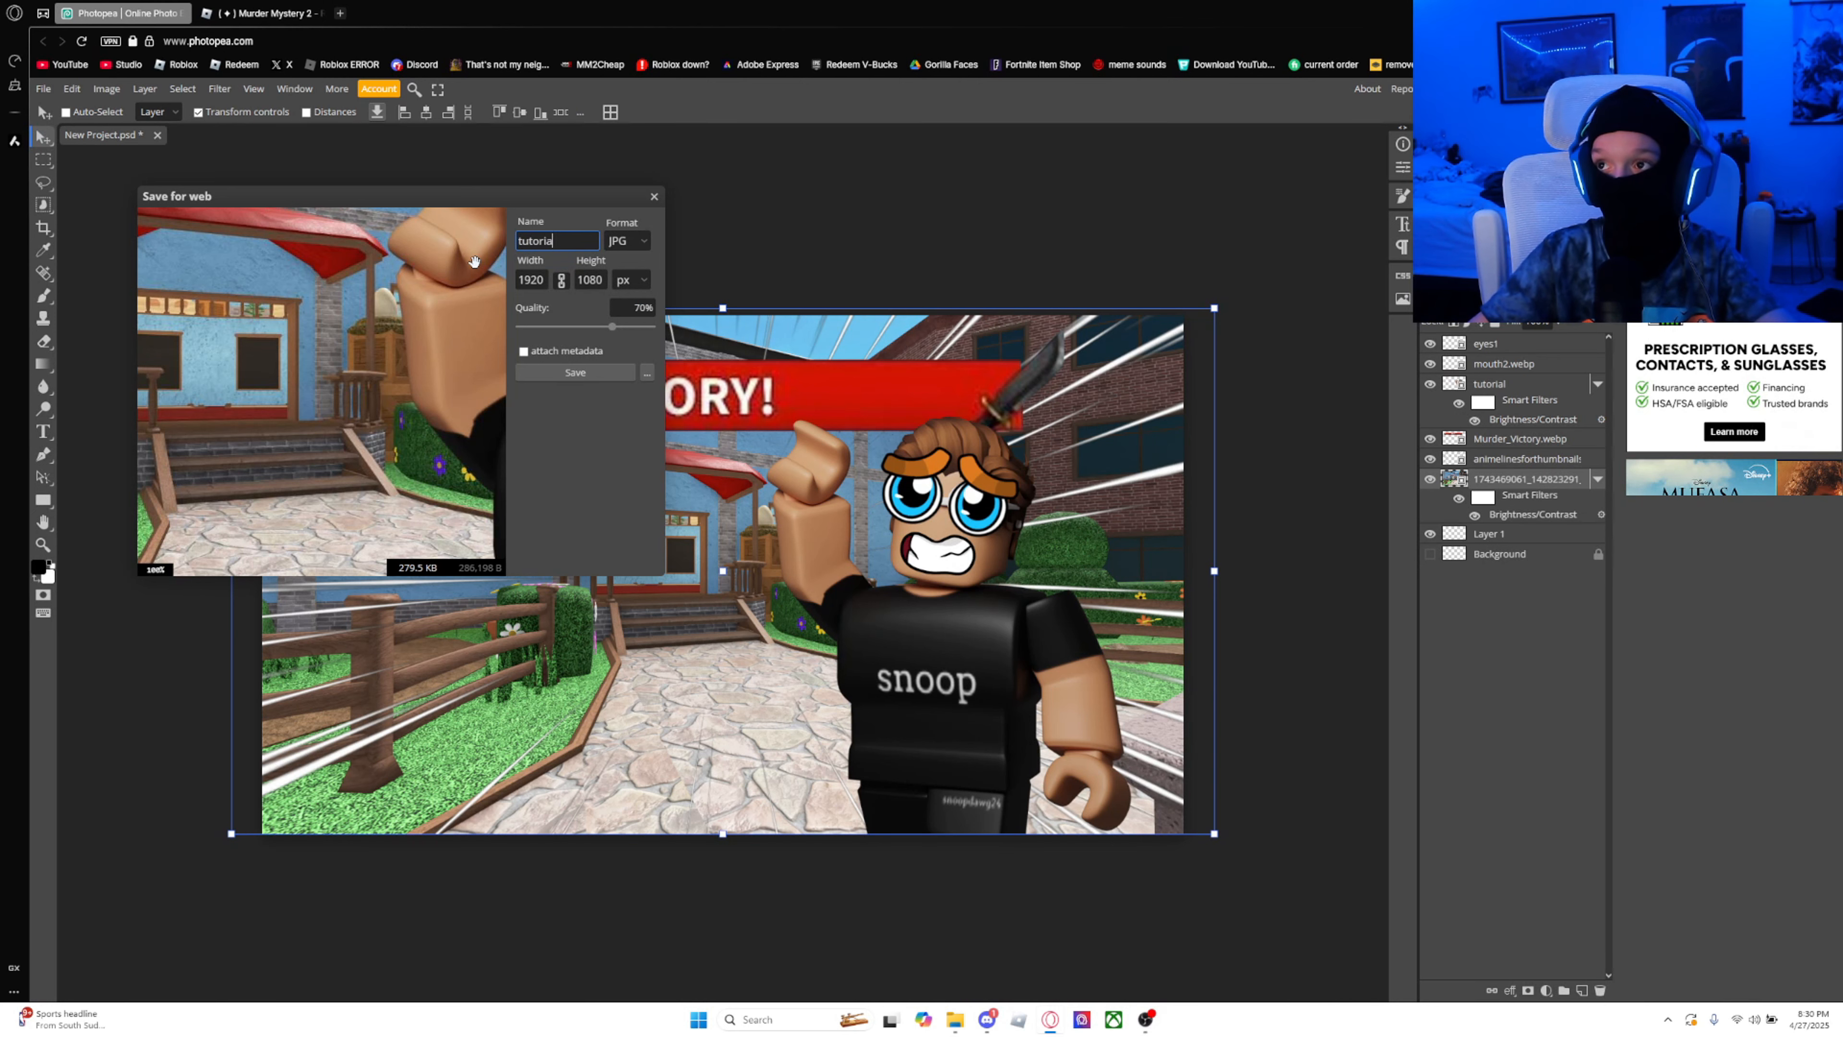
click(580, 371)
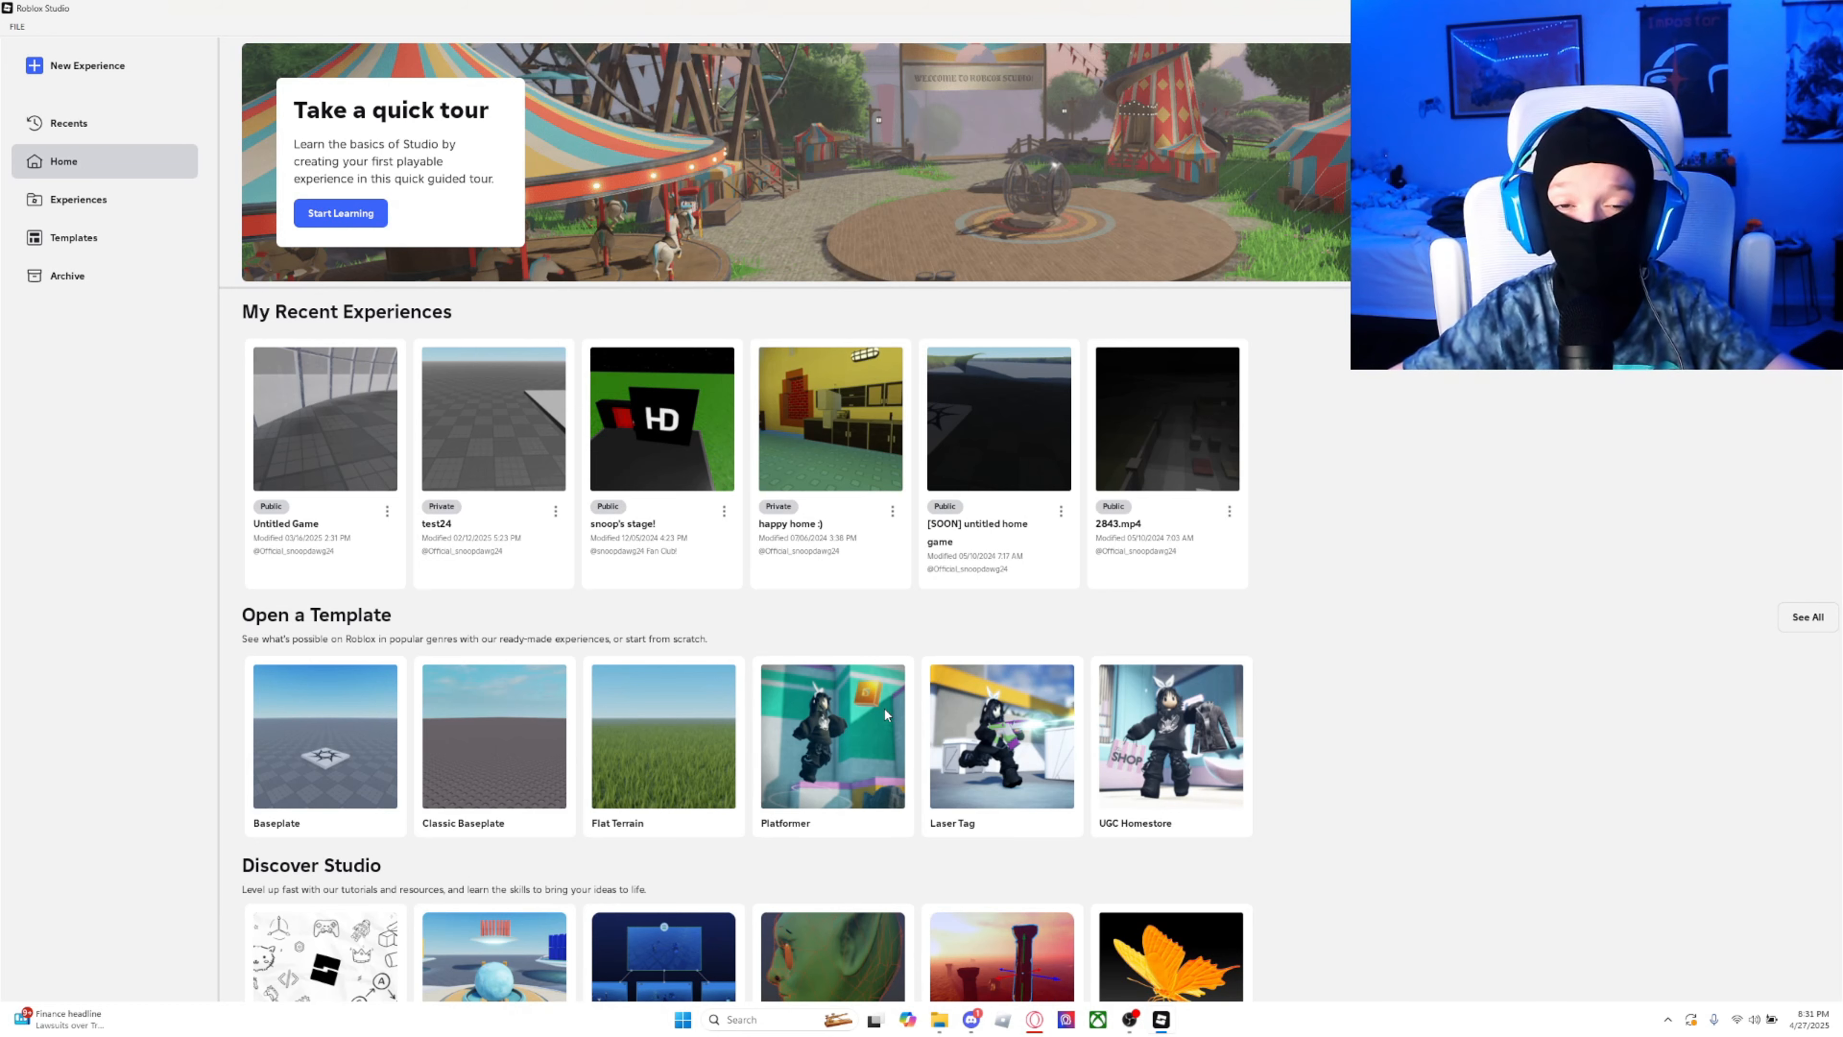
Step: Create a new baseplate experience in Roblox Studio and delete its spawn location
click(115, 52)
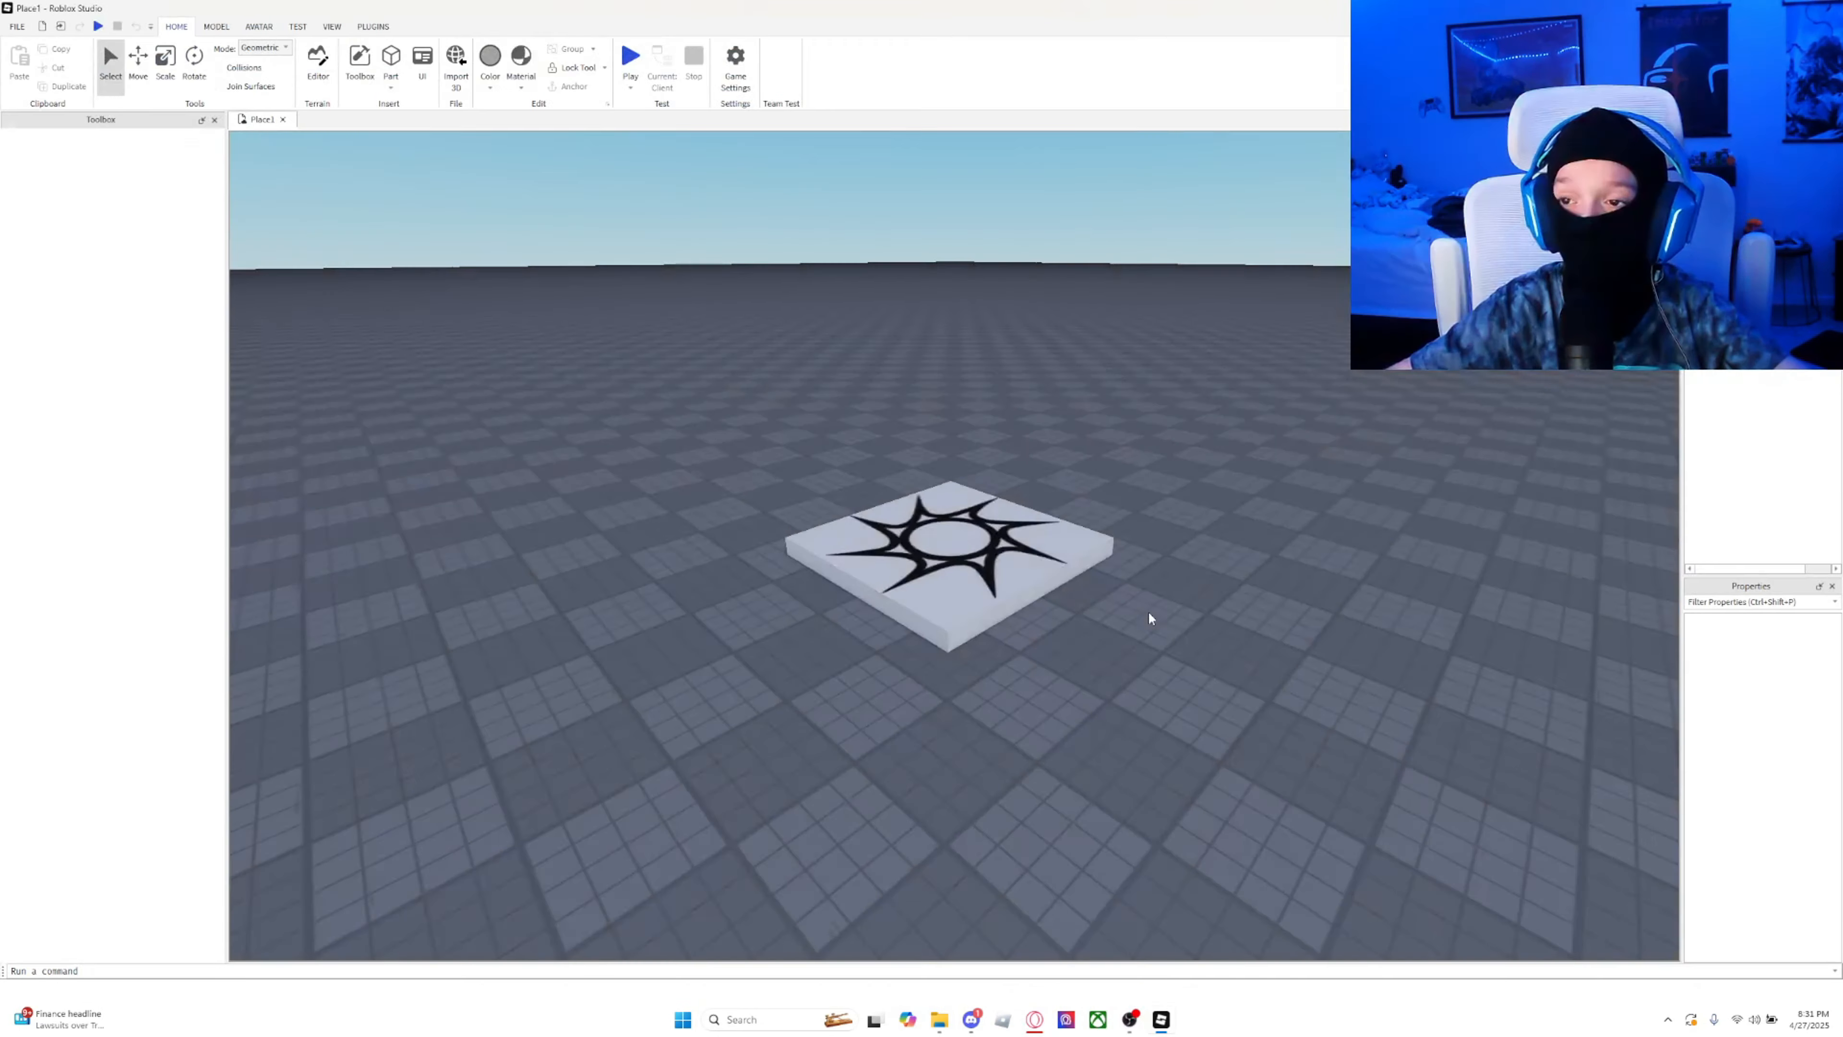
click(958, 562)
key(Delete)
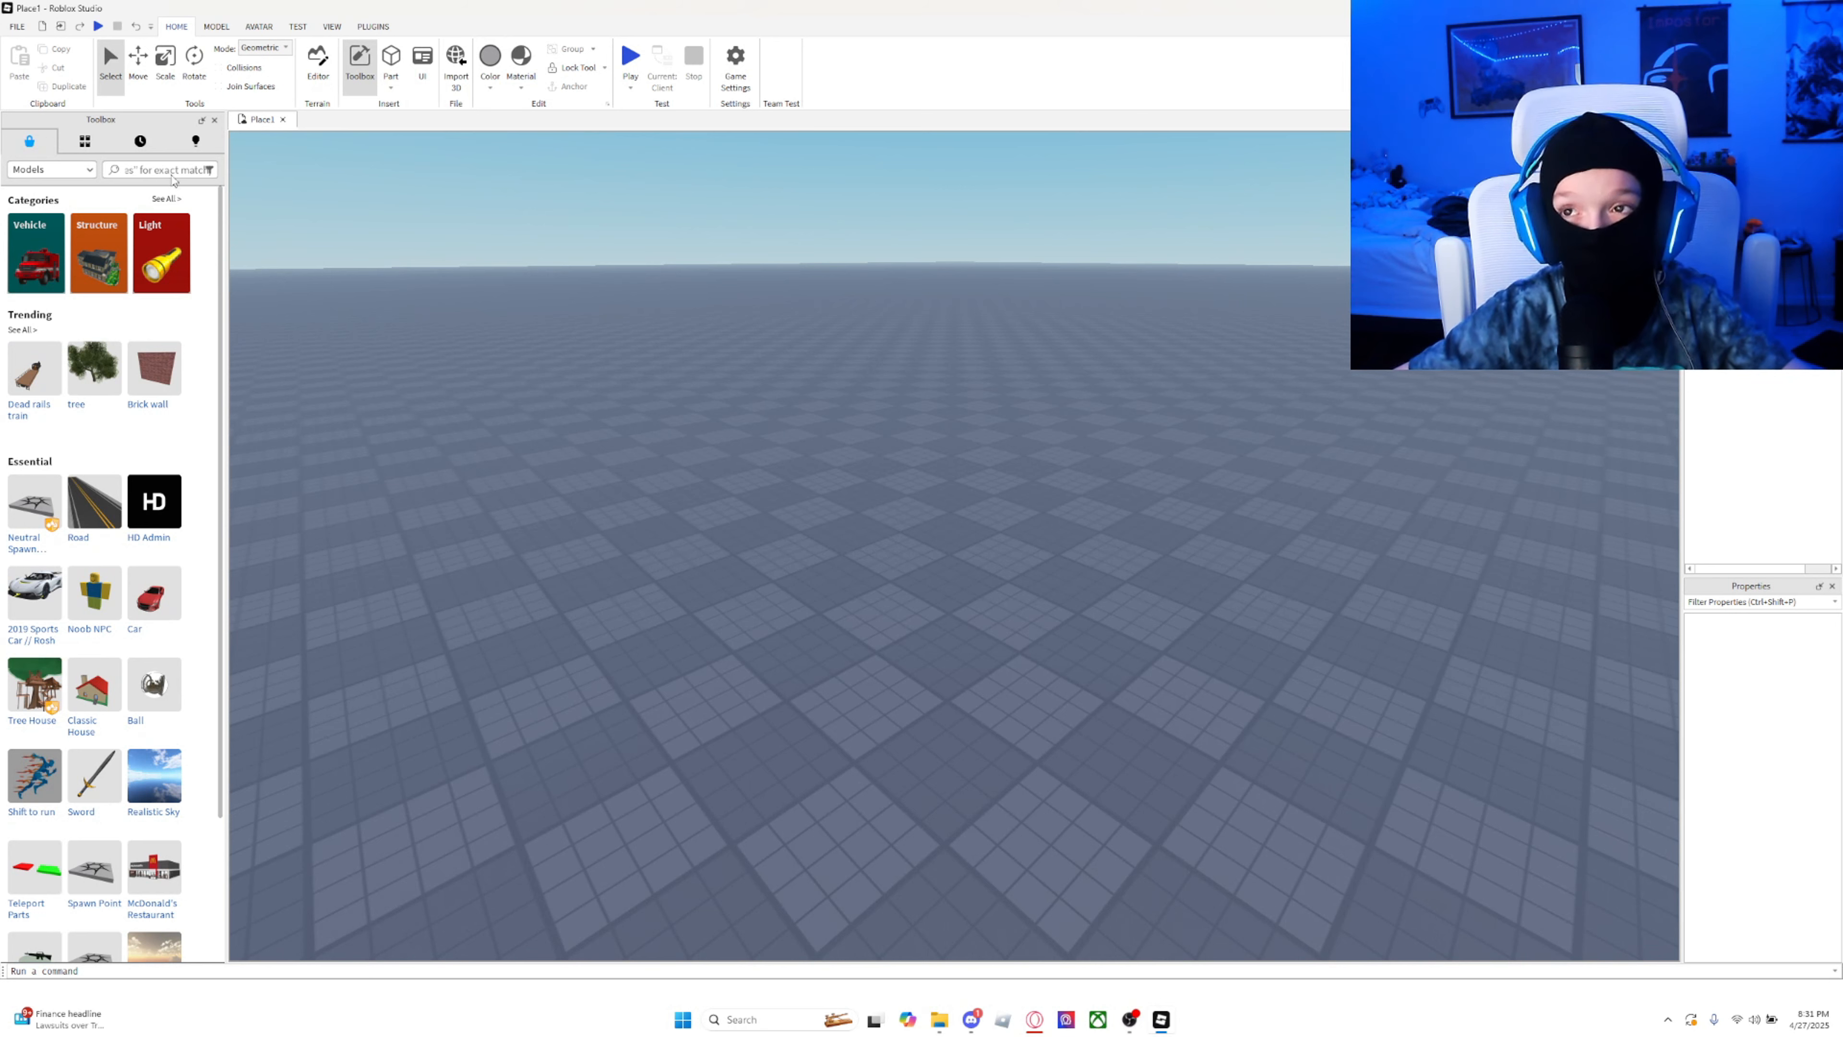
Step: Search the Toolbox models for "sword"
click(132, 168)
text(skyord)
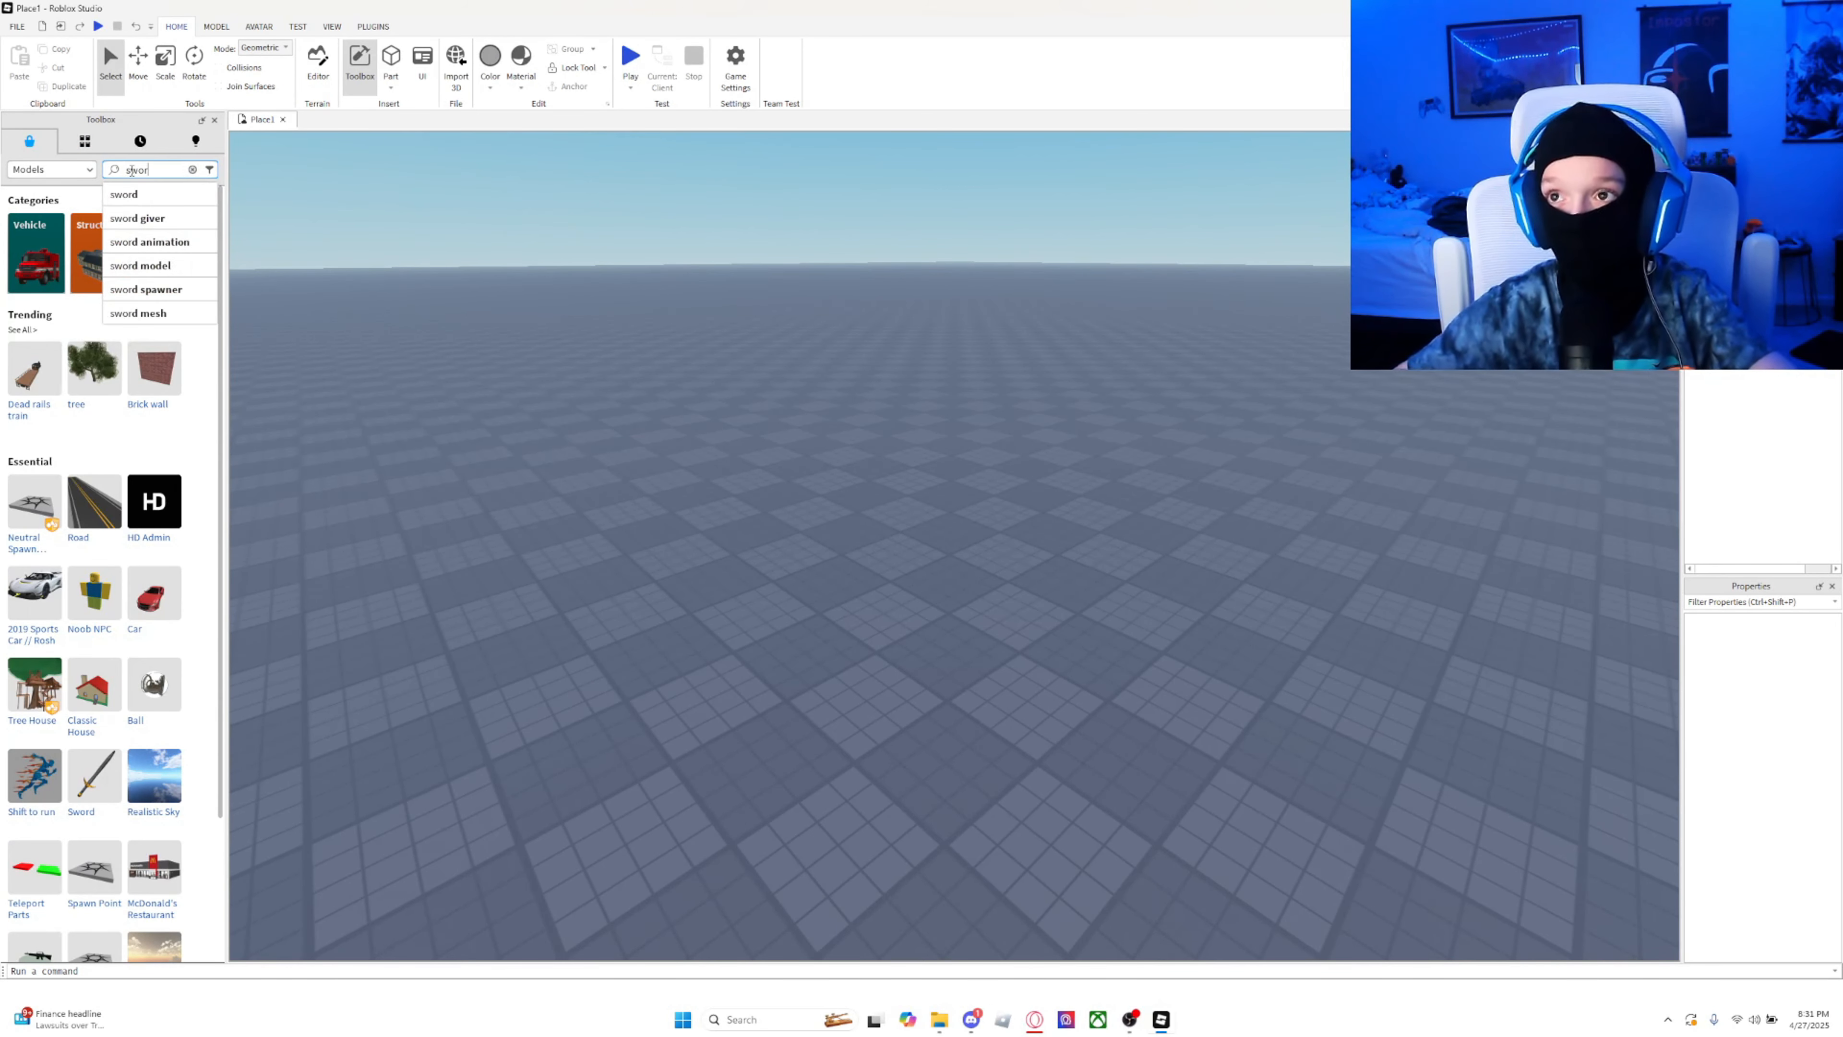
key(Return)
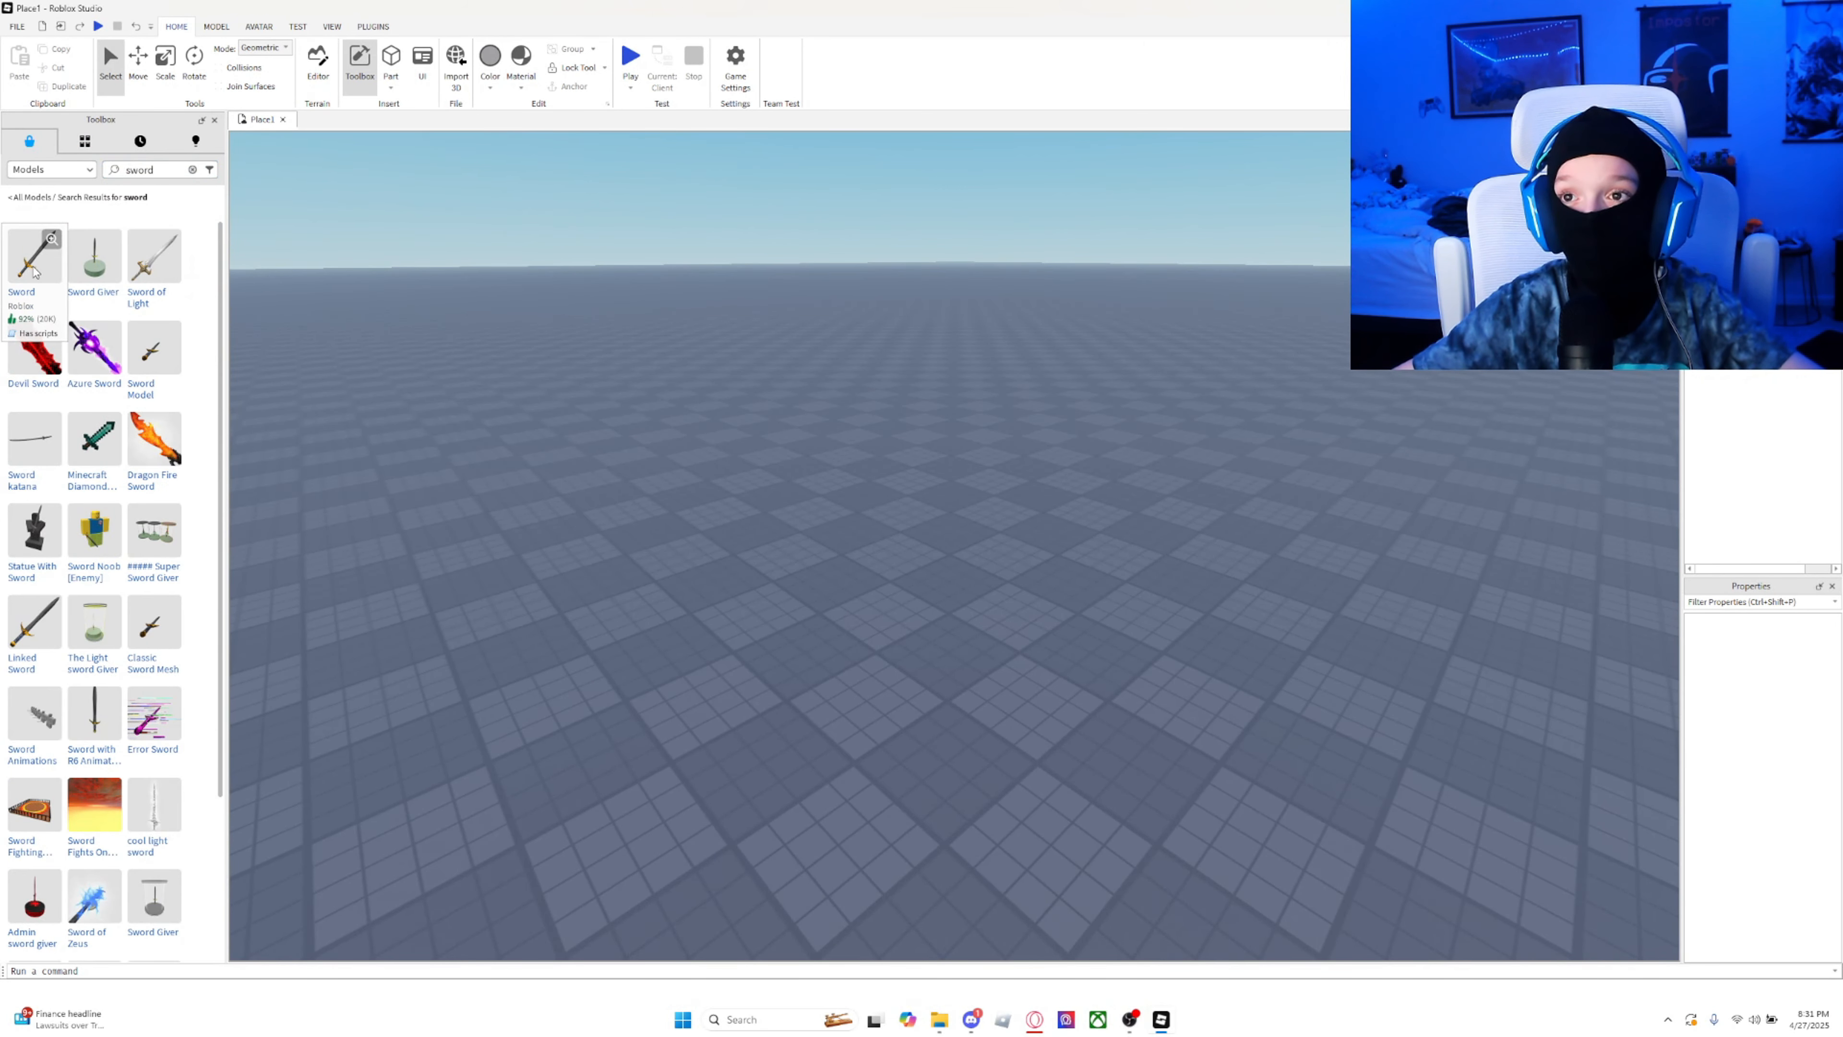
Step: Insert the Roblox "Sword" model into the workspace and accept its included scripts
click(22, 238)
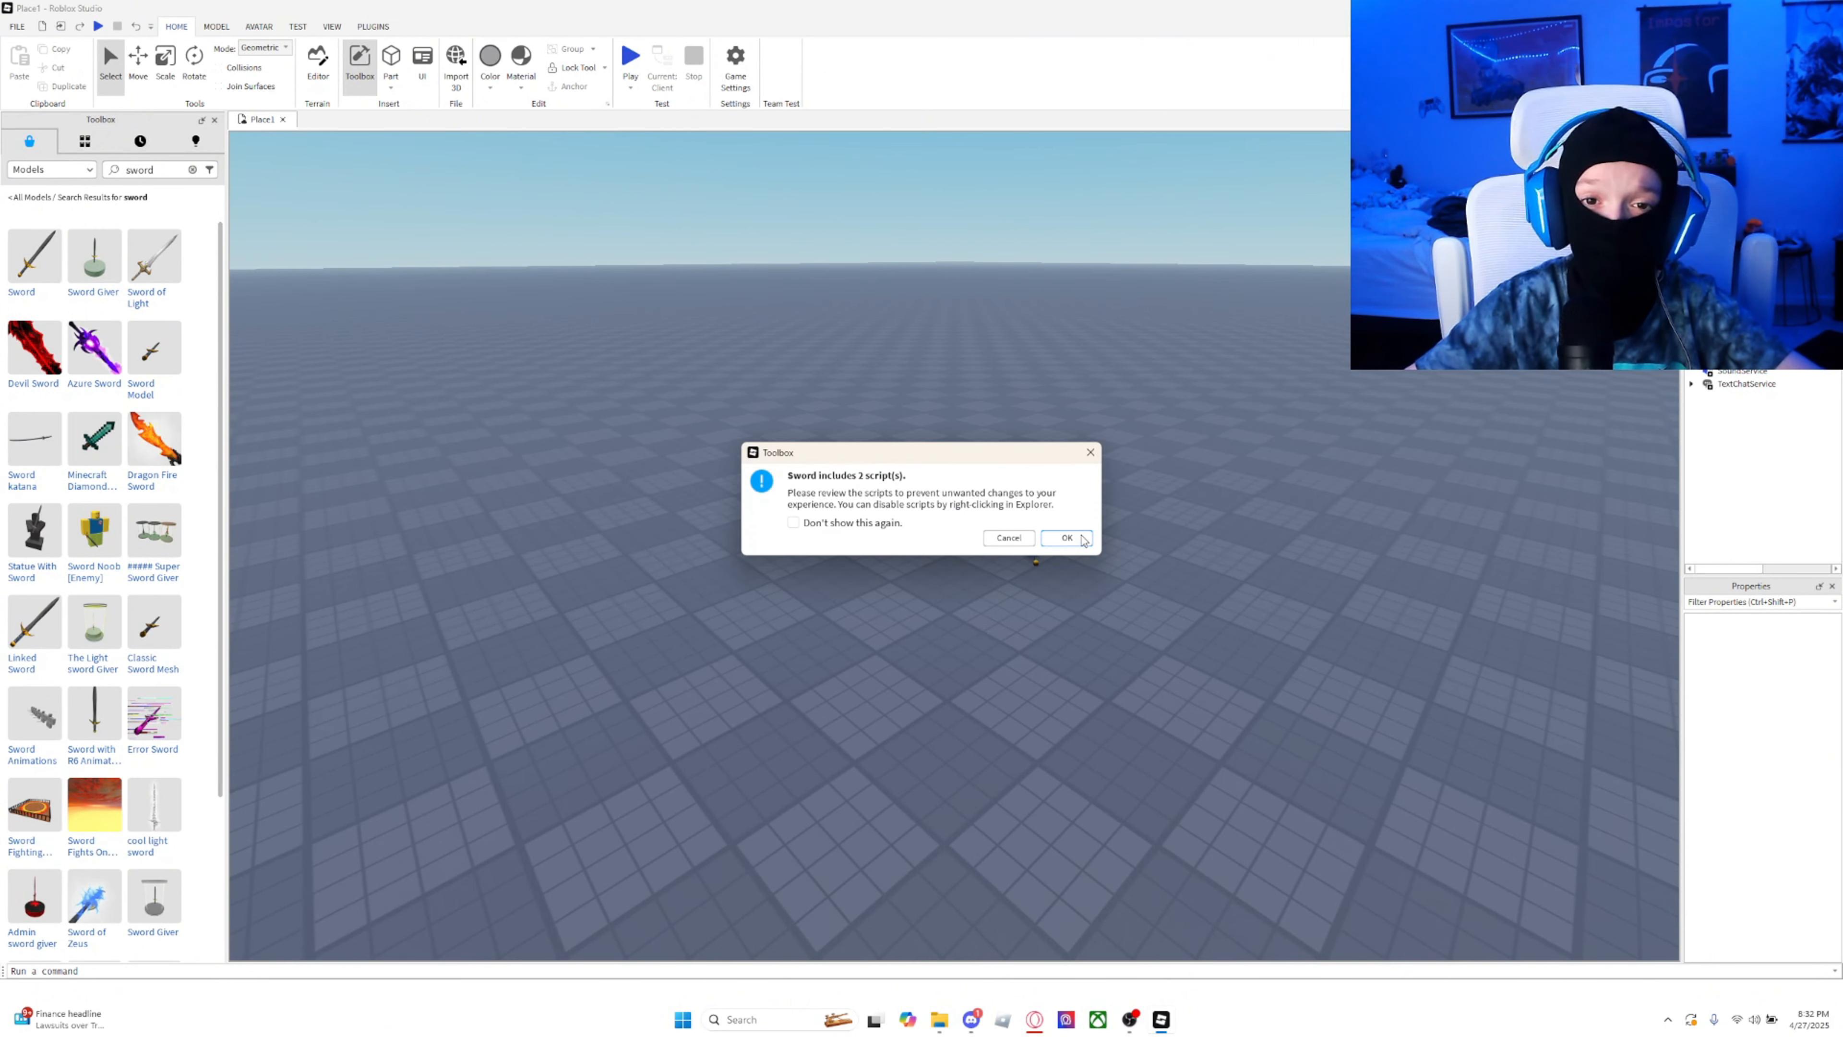
click(1067, 538)
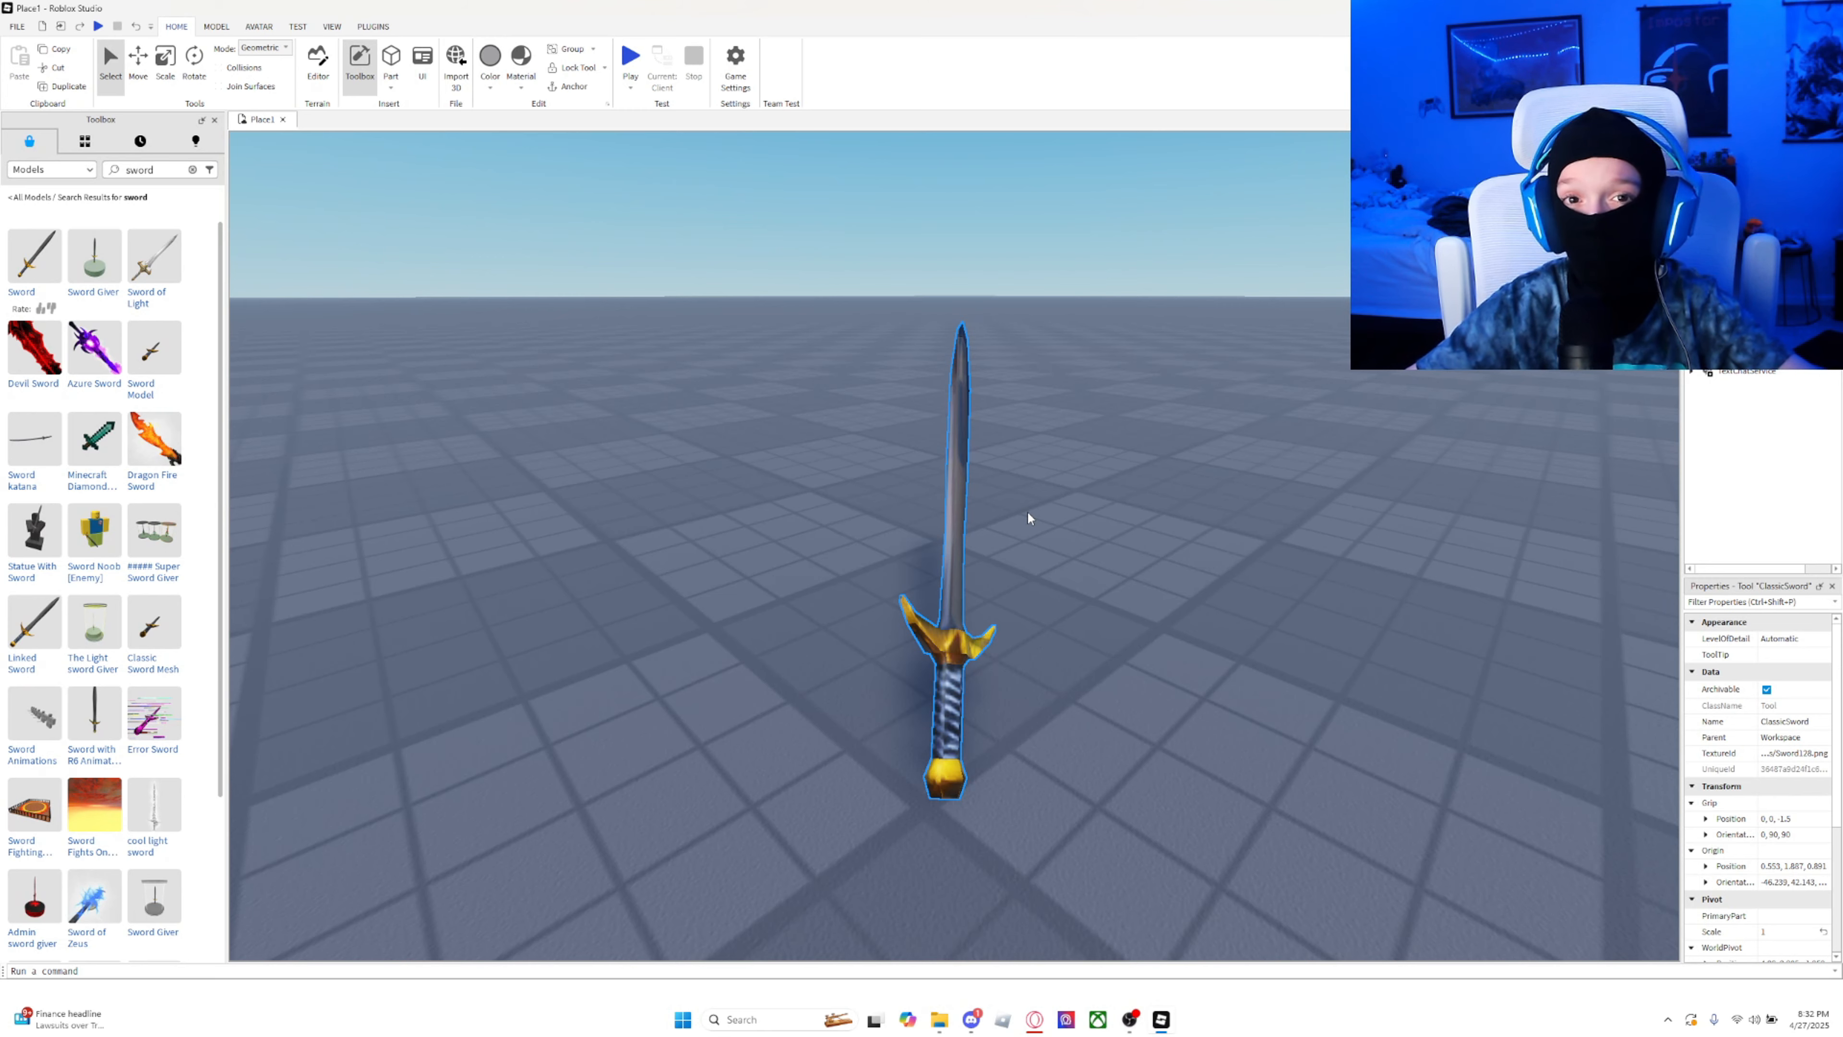
middle_drag(1028, 511, 1132, 544)
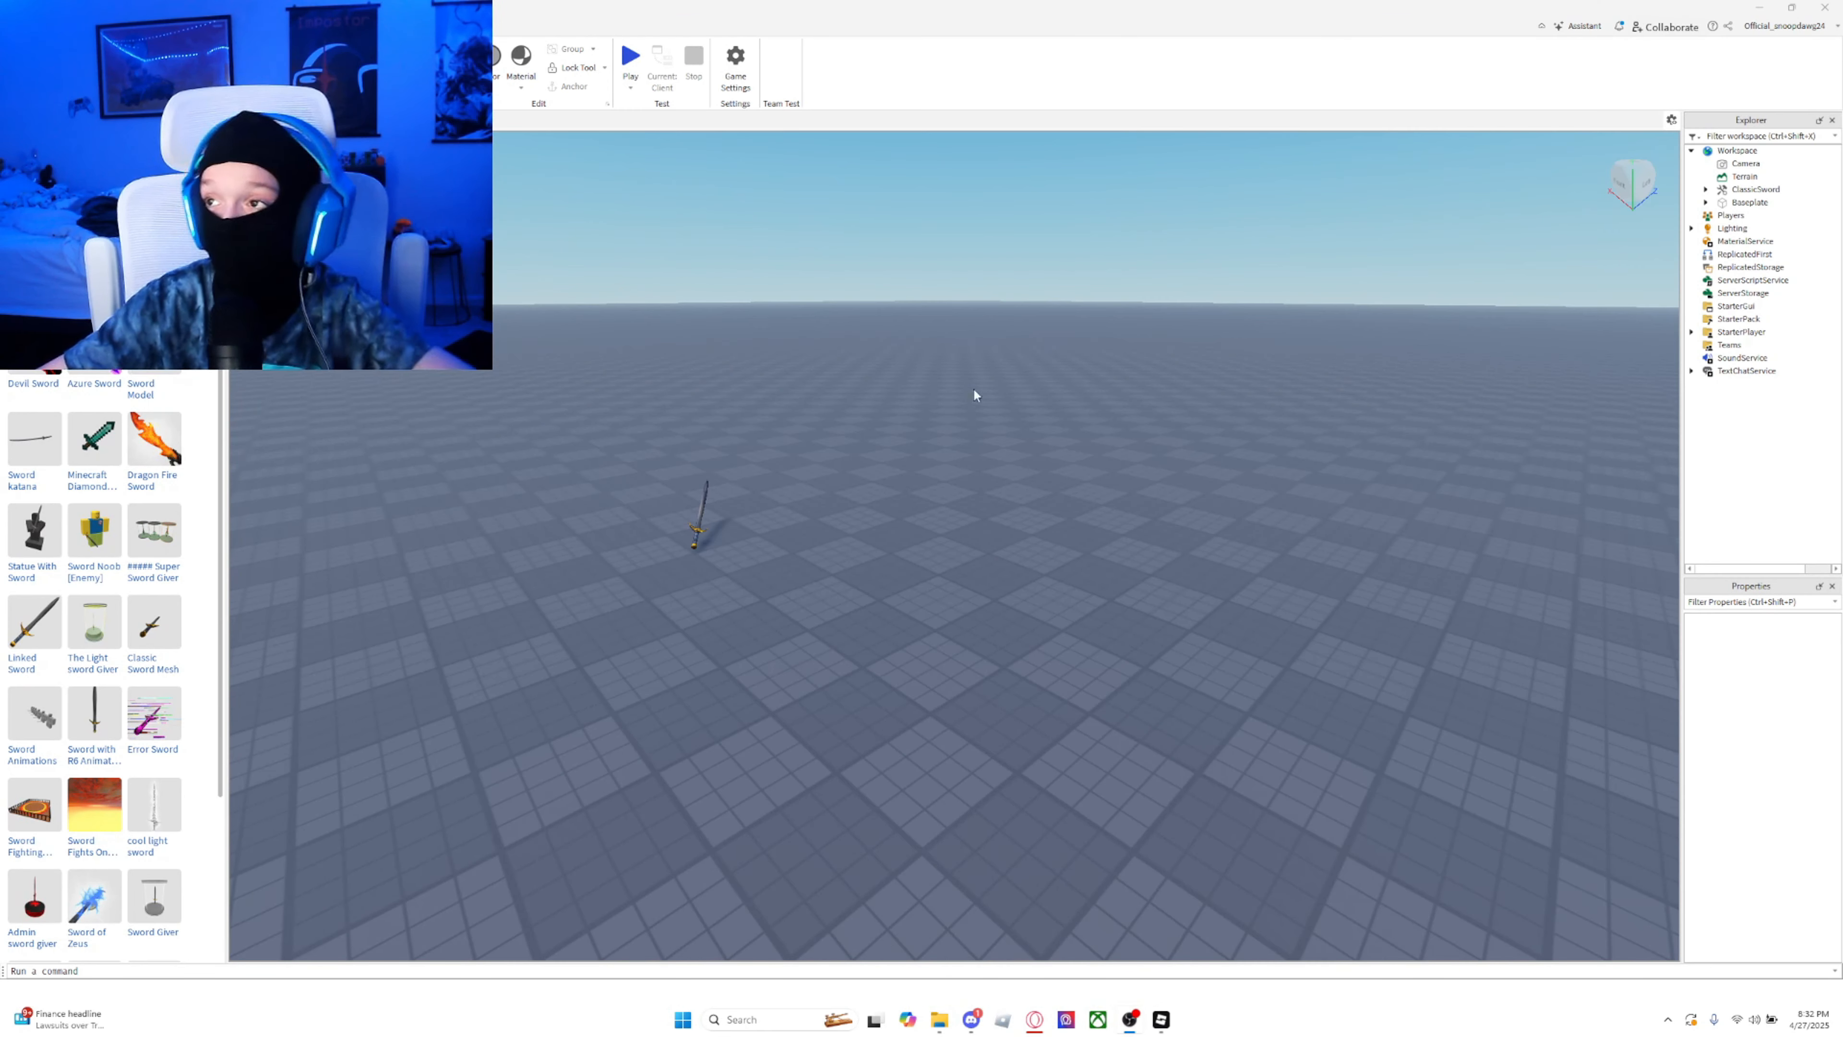
Step: Set the ClassicSword tool's Origin position to 0, 0, 0
click(1755, 190)
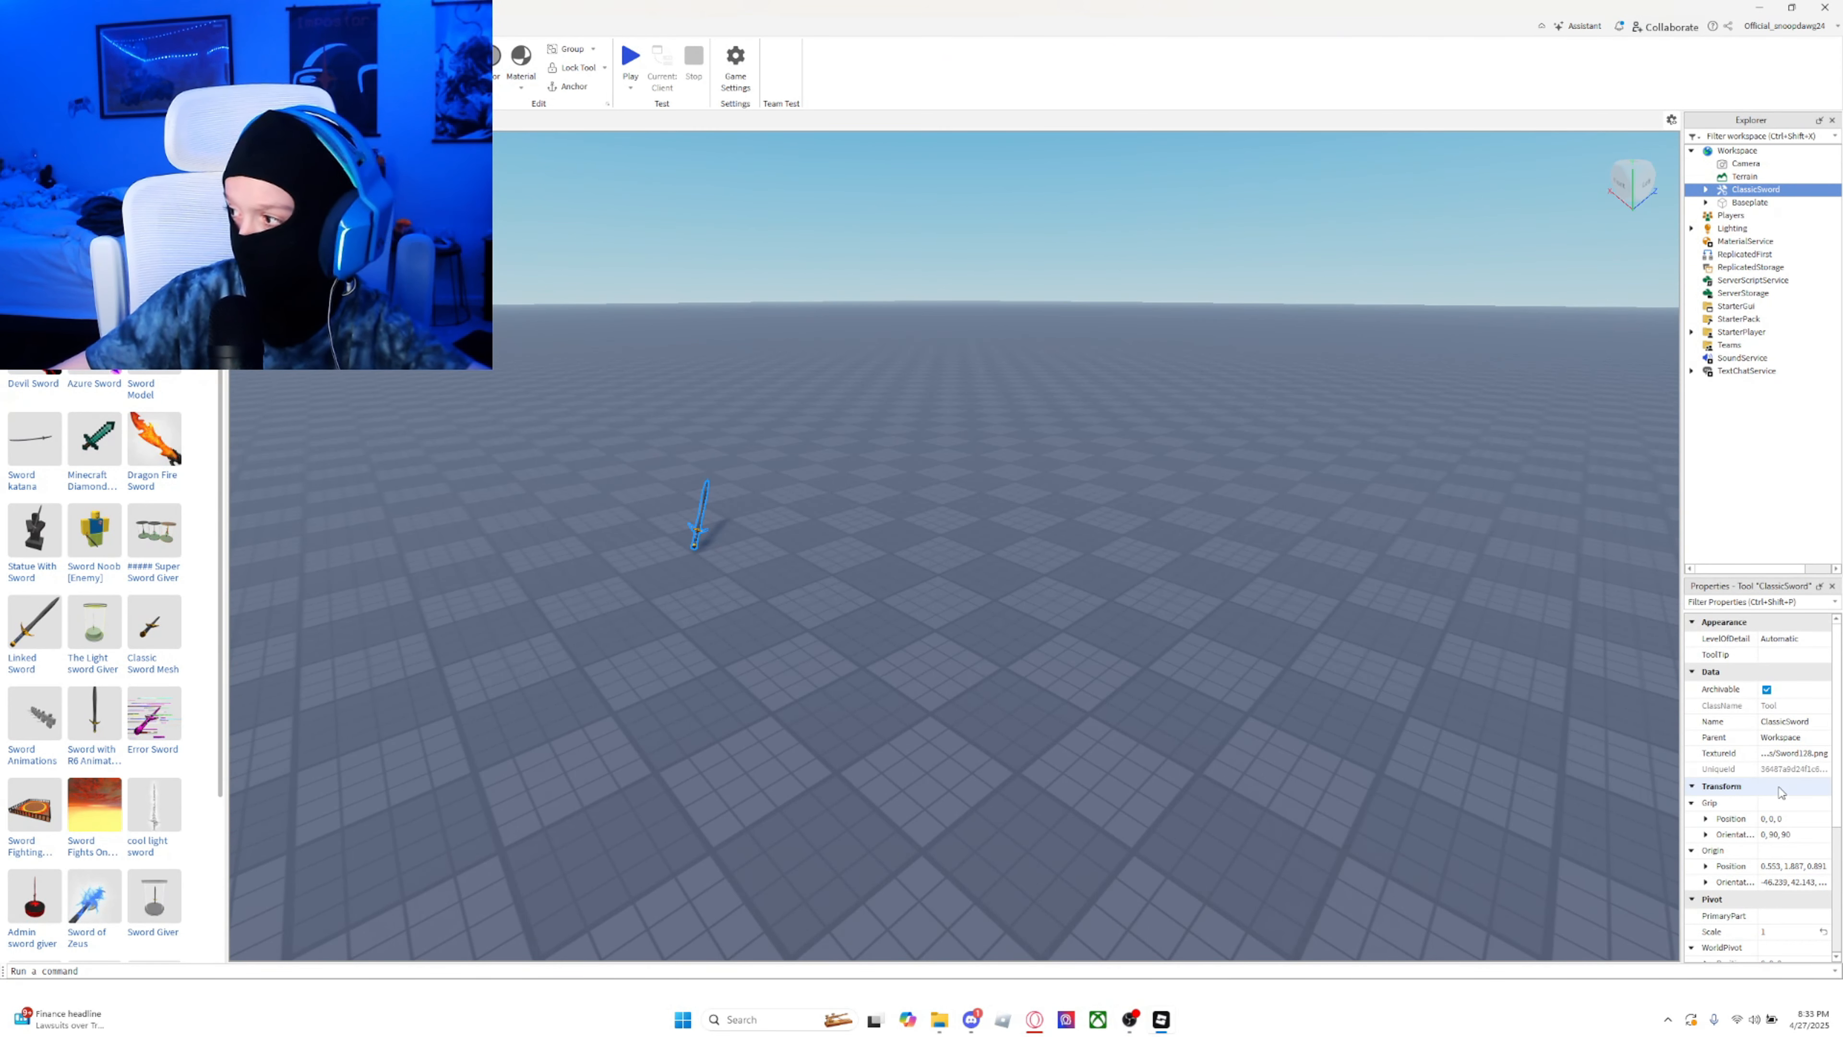
scroll(1779, 793, down, 1)
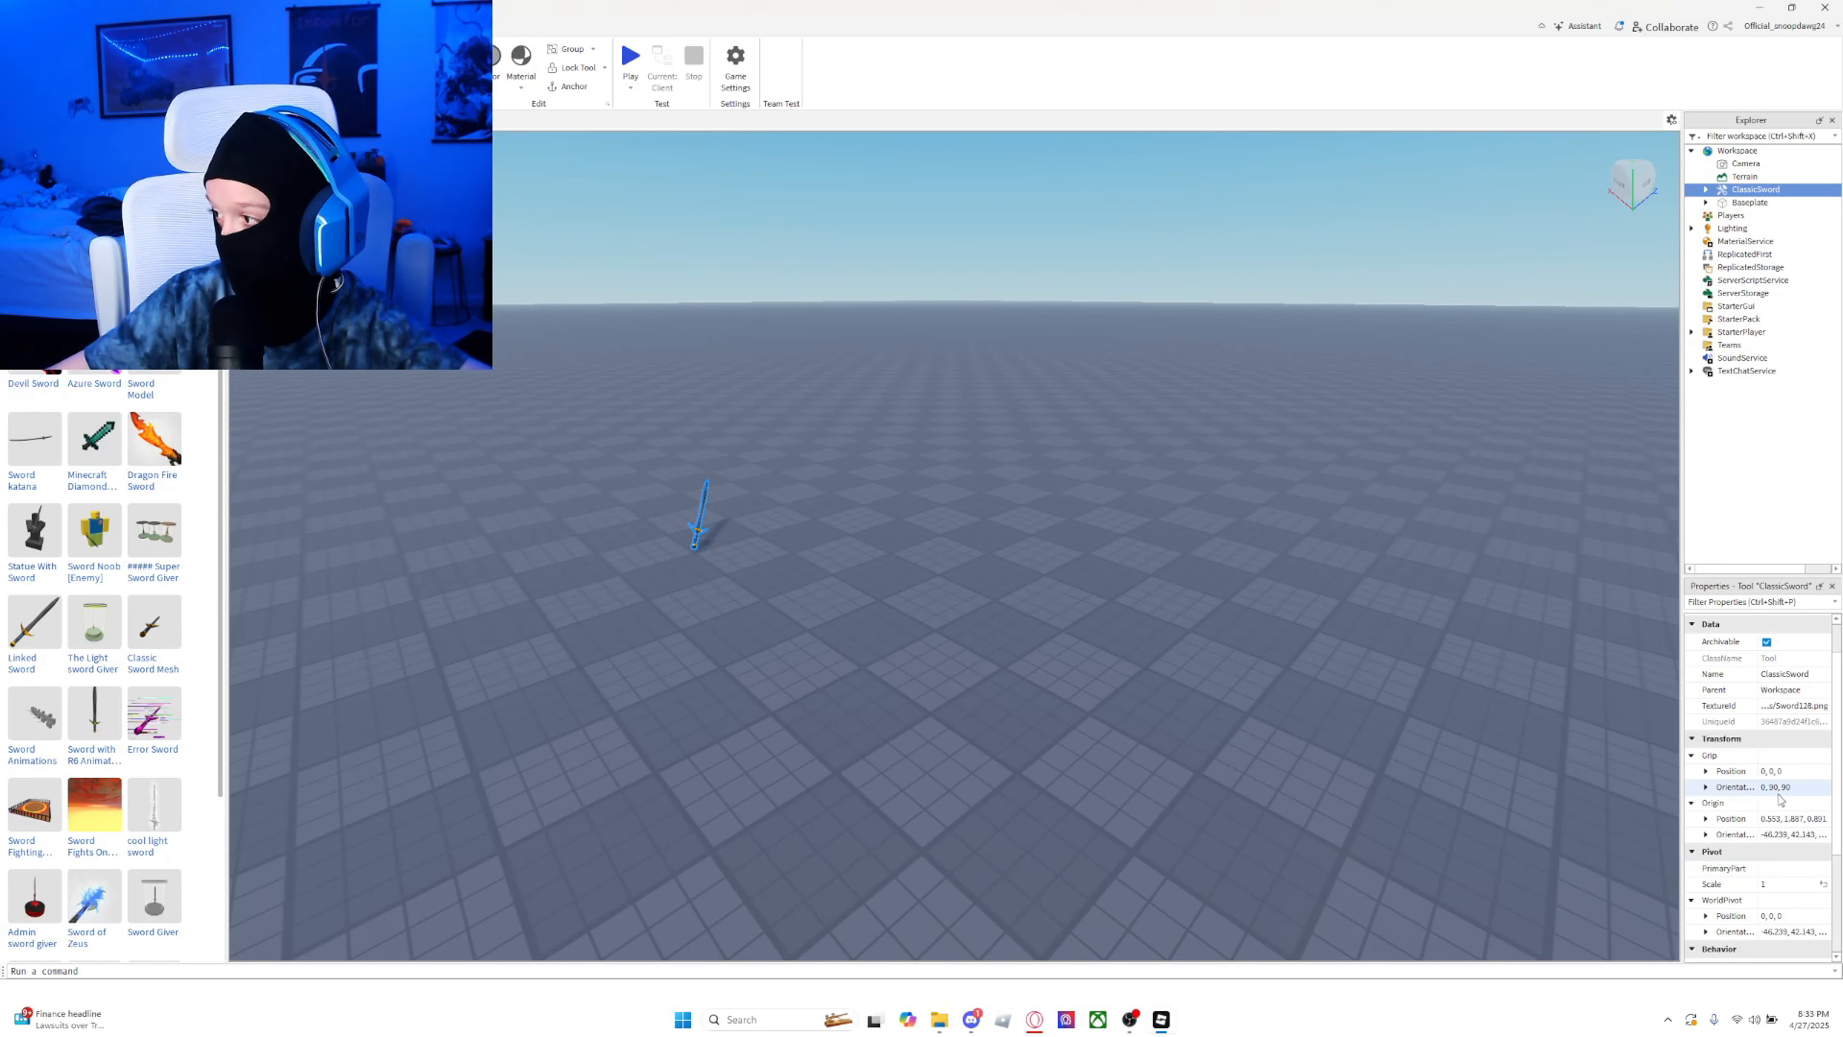
click(1796, 821)
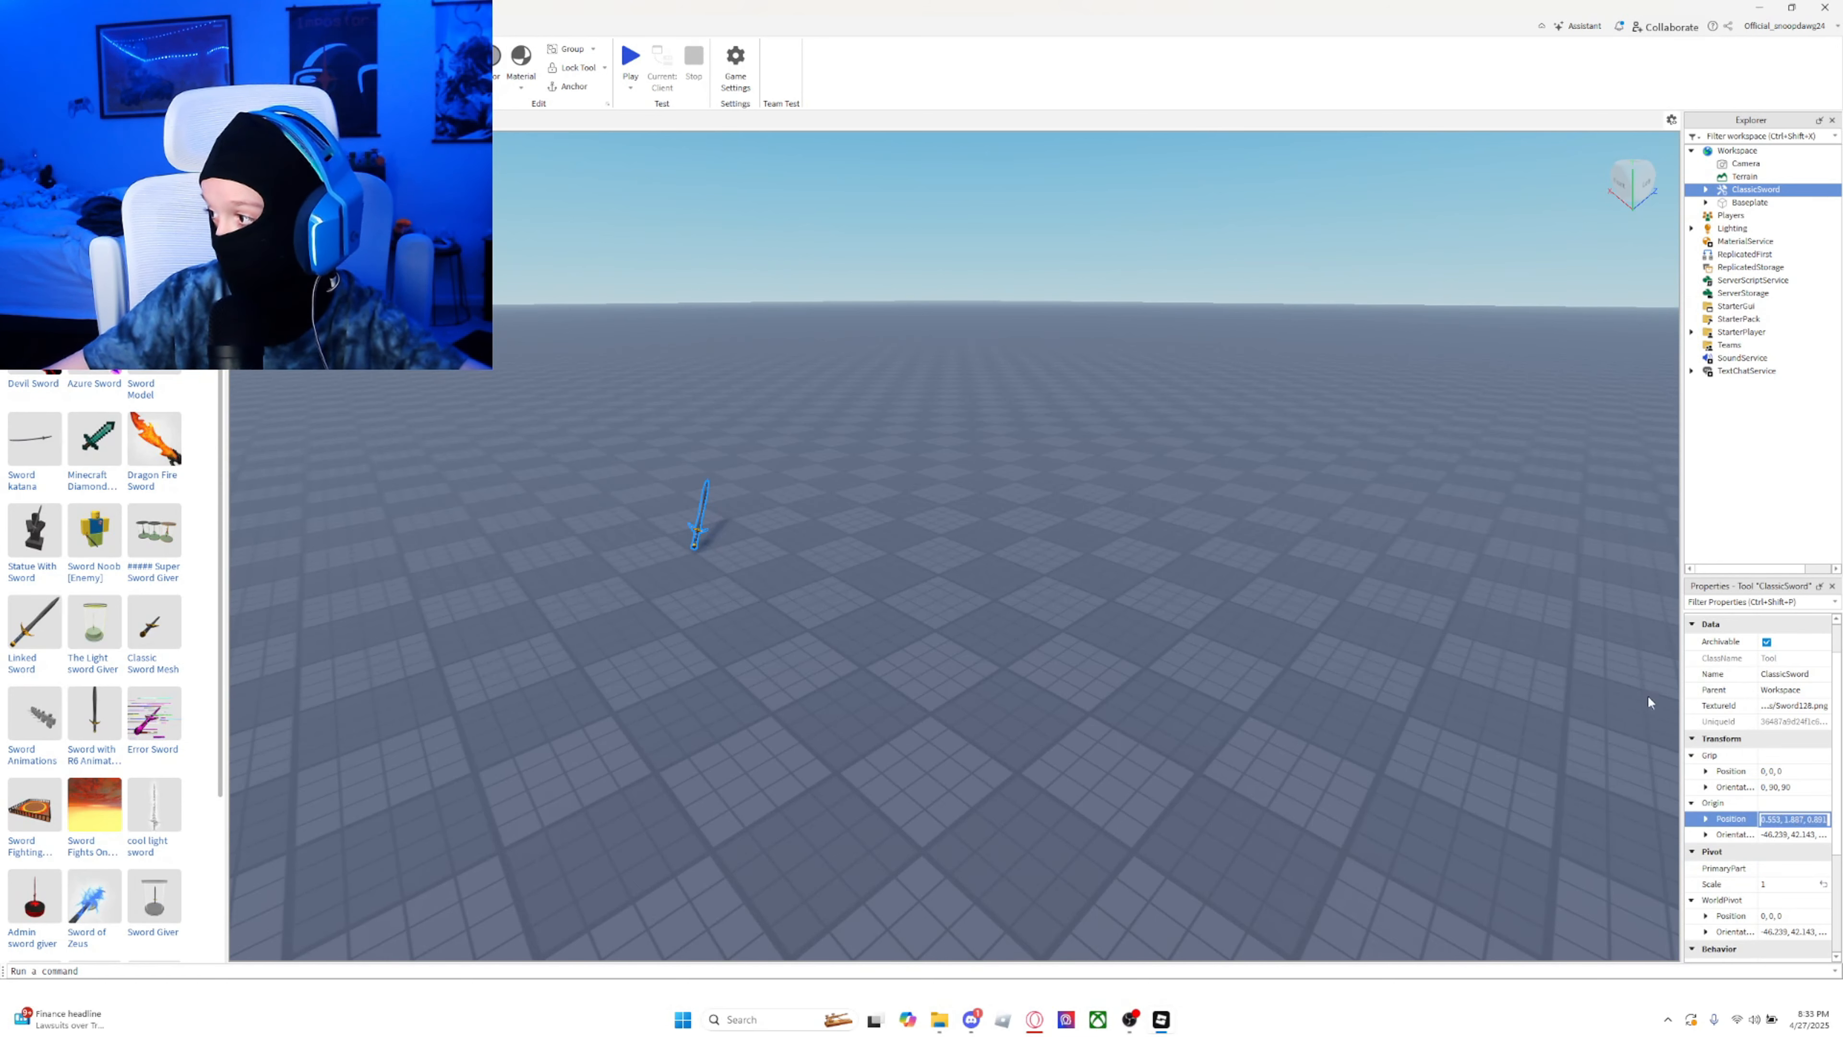
key(BackSpace)
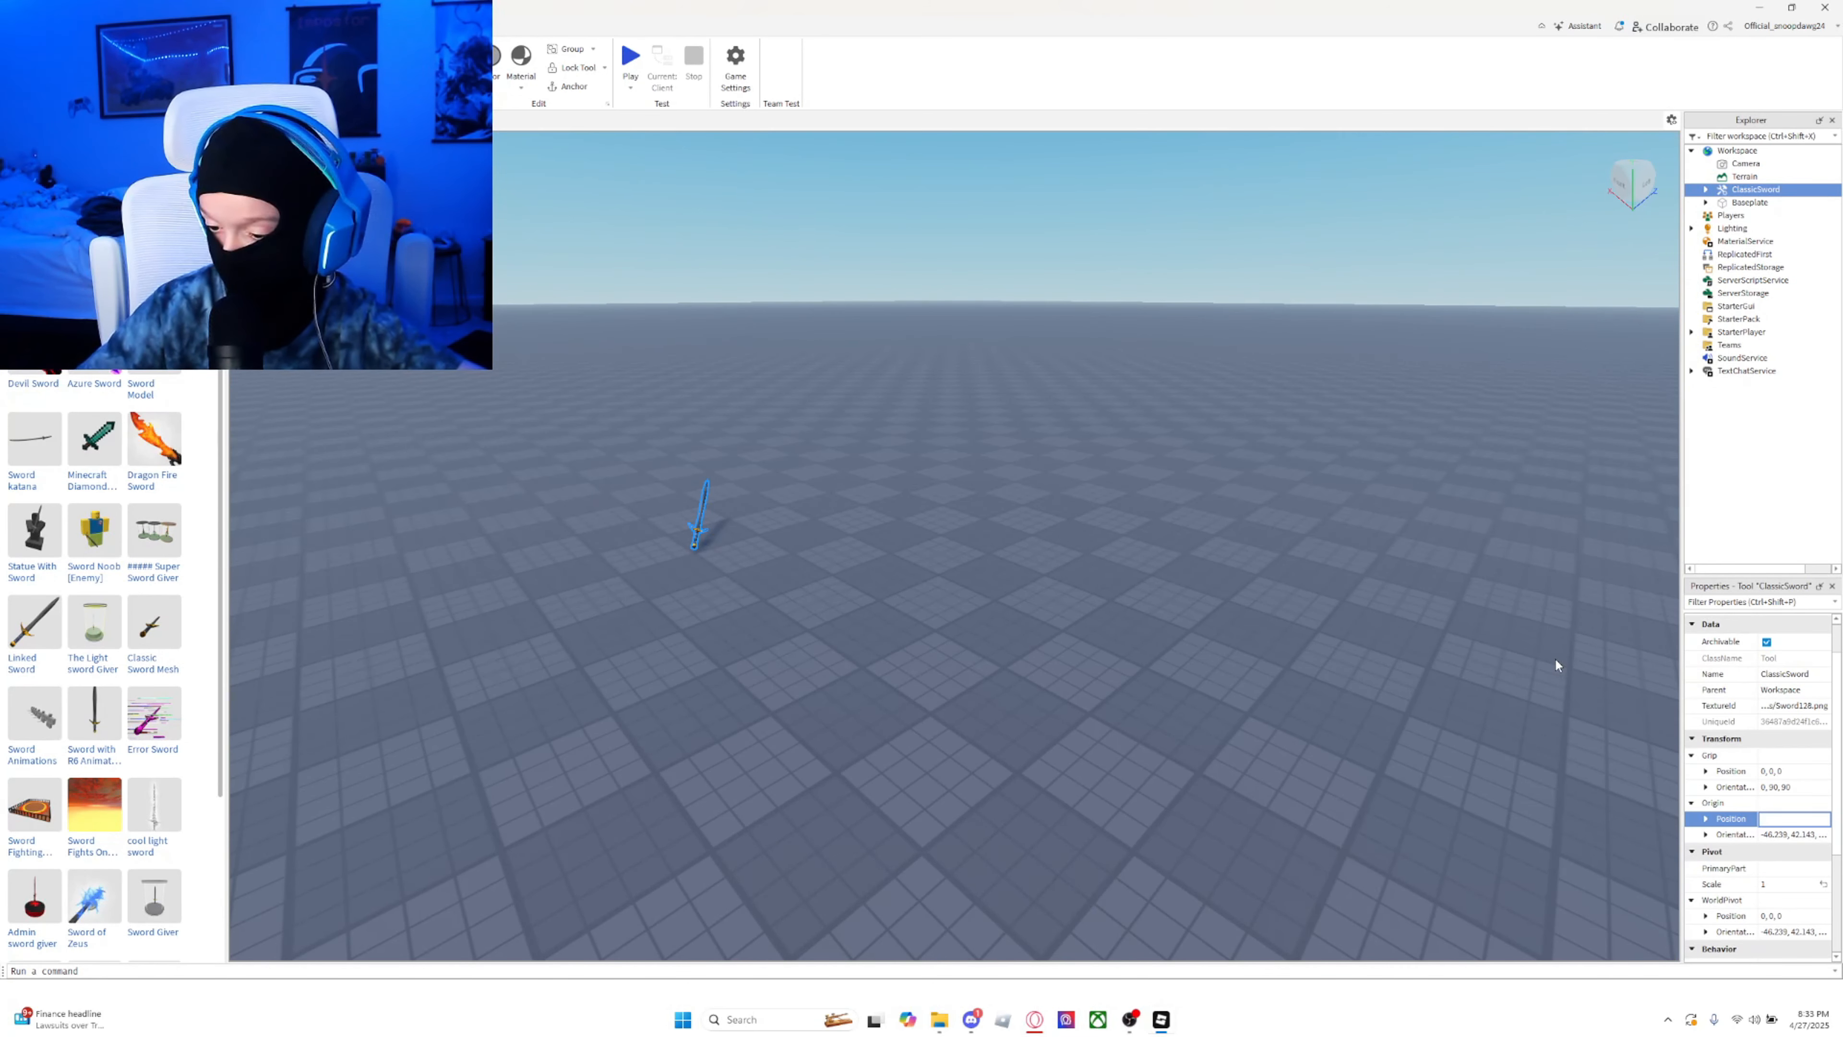
key(Return)
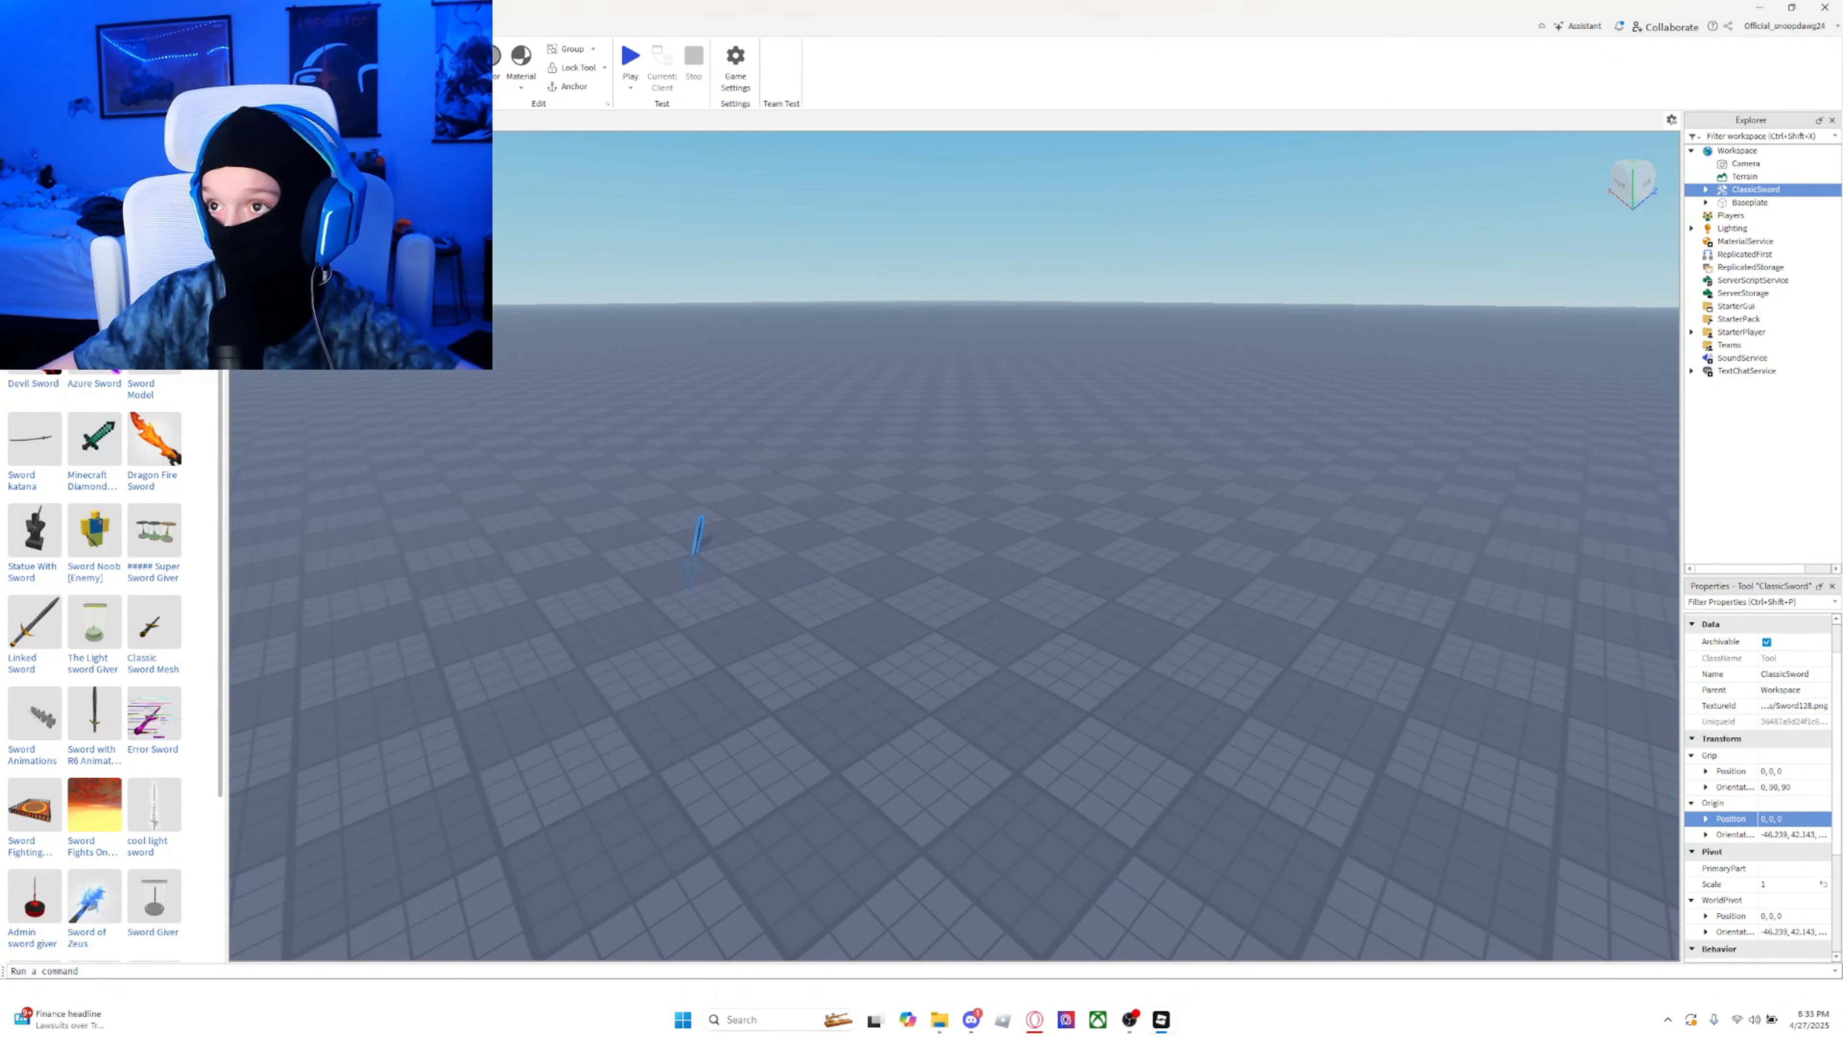
Step: Move the sword 2 studs upward along its blade direction so it clears the baseplate
key(ctrl+2)
scroll(686, 450, up, 1)
drag(734, 485, 738, 451)
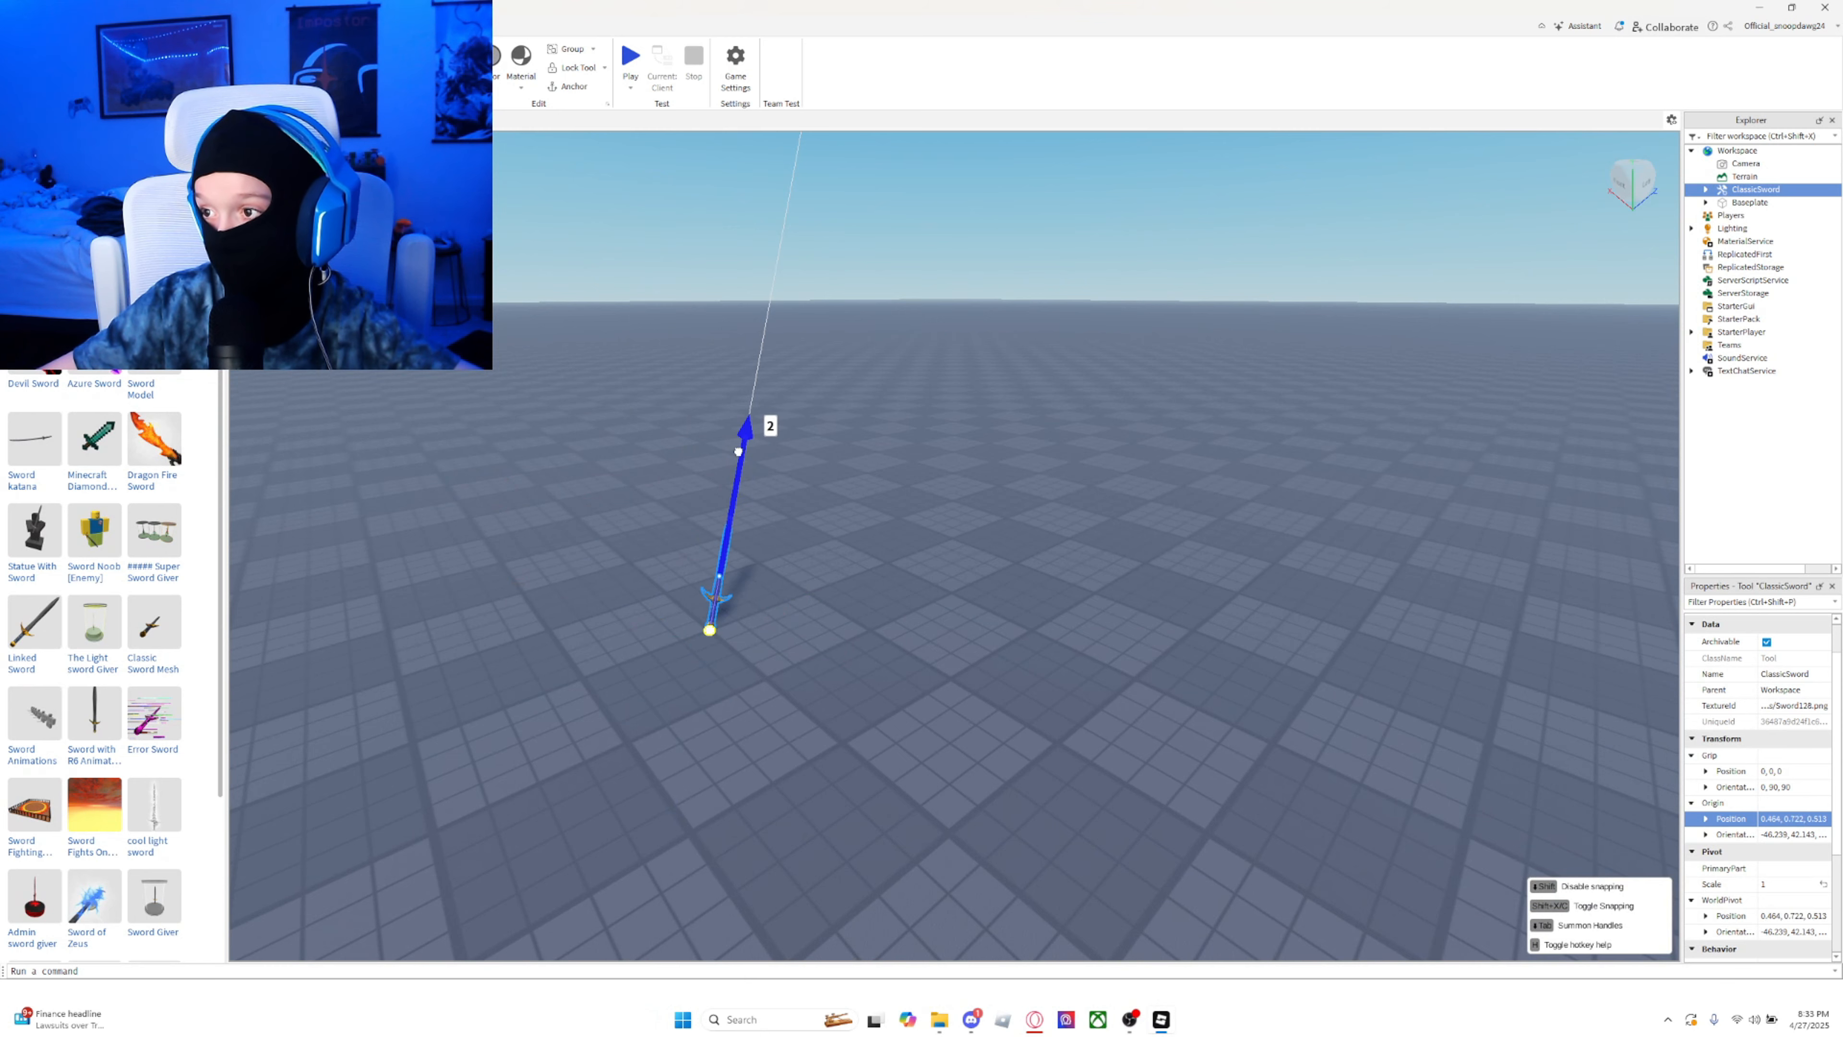
click(885, 623)
scroll(762, 676, up, 5)
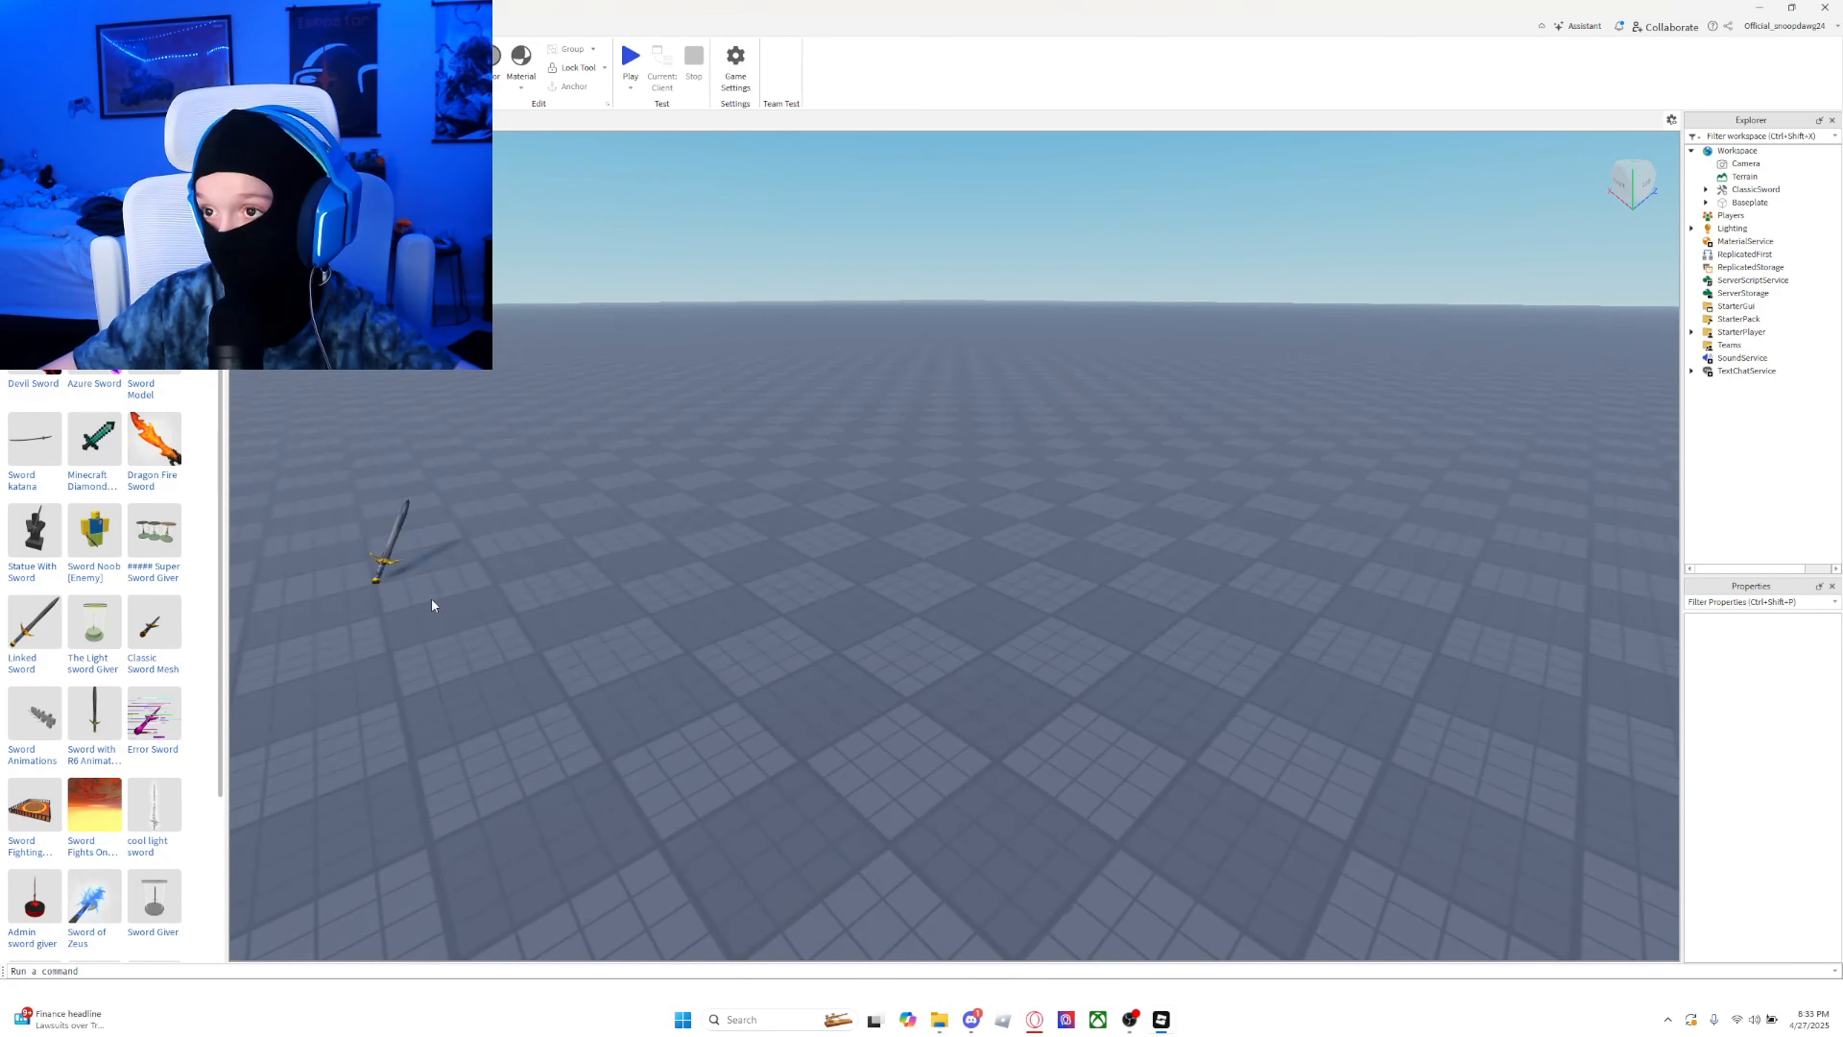
middle_drag(456, 588, 508, 601)
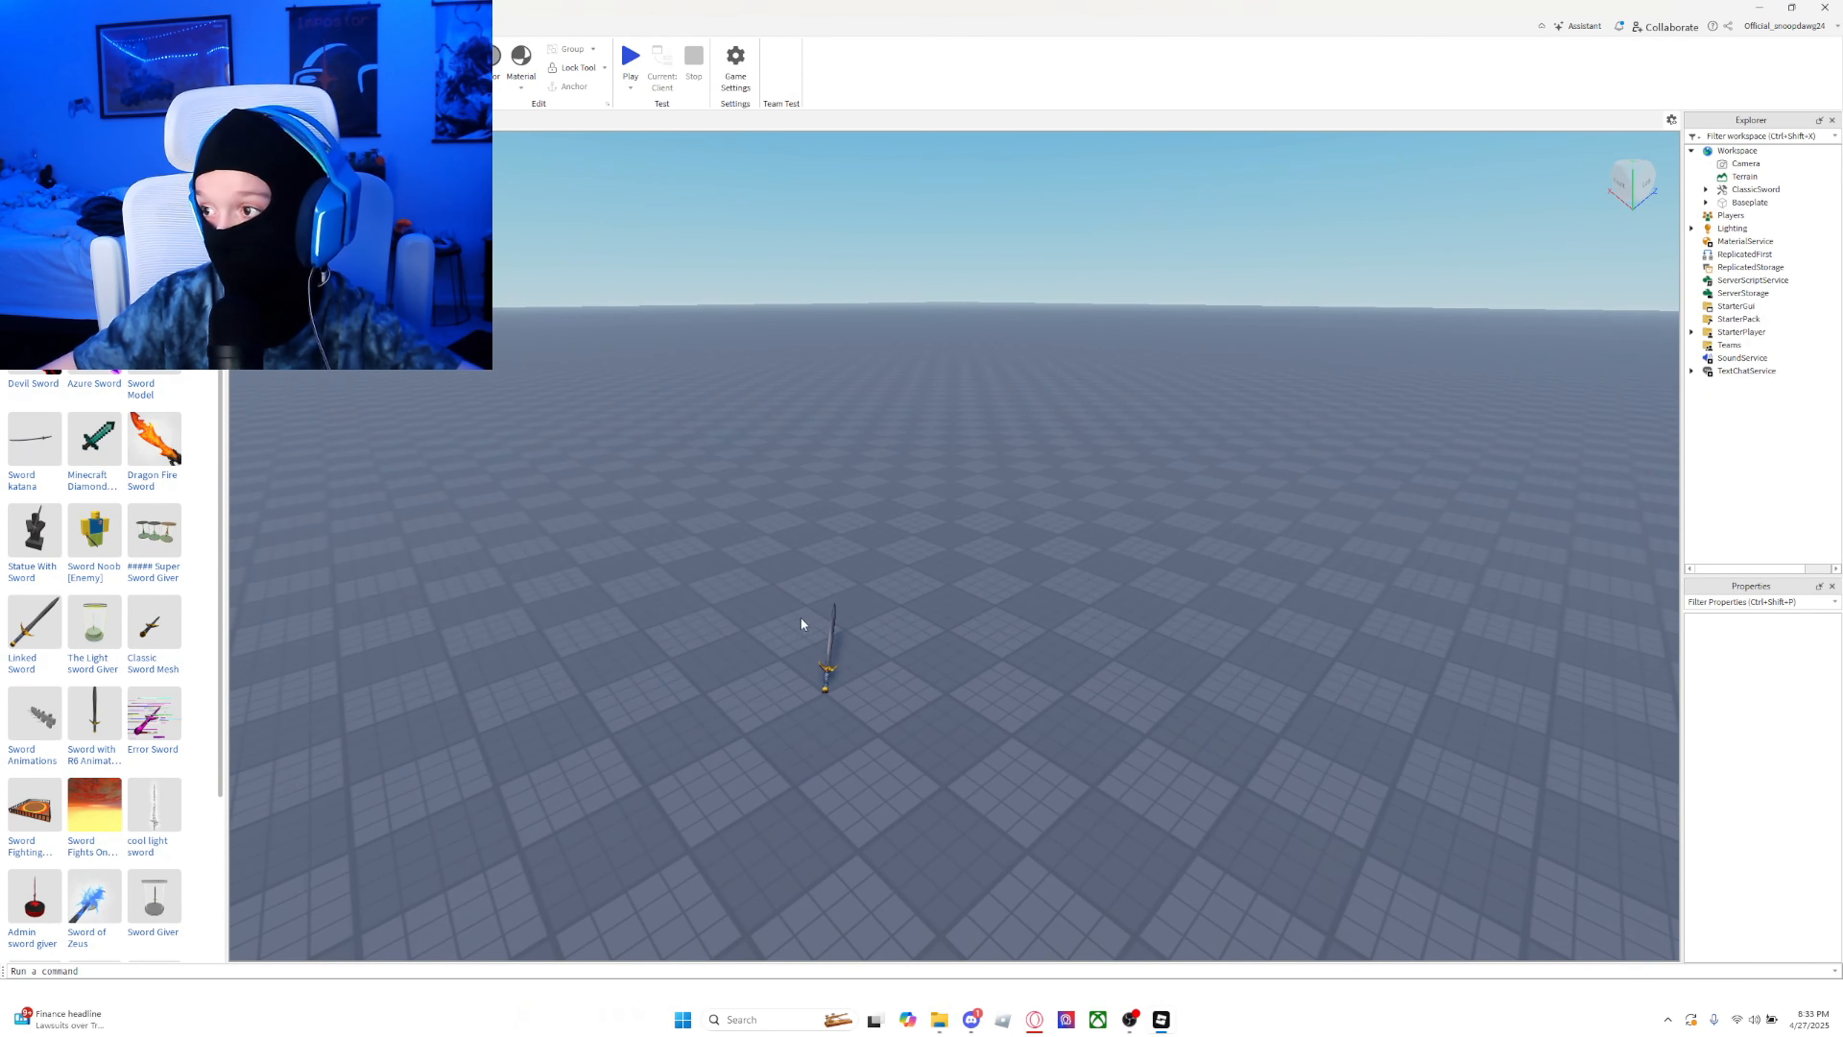
Step: Export the ClassicSword selection as an OBJ file named Sword Classic into the Desktop folder Blender Roblox > Extras
click(1748, 190)
right_click(1748, 191)
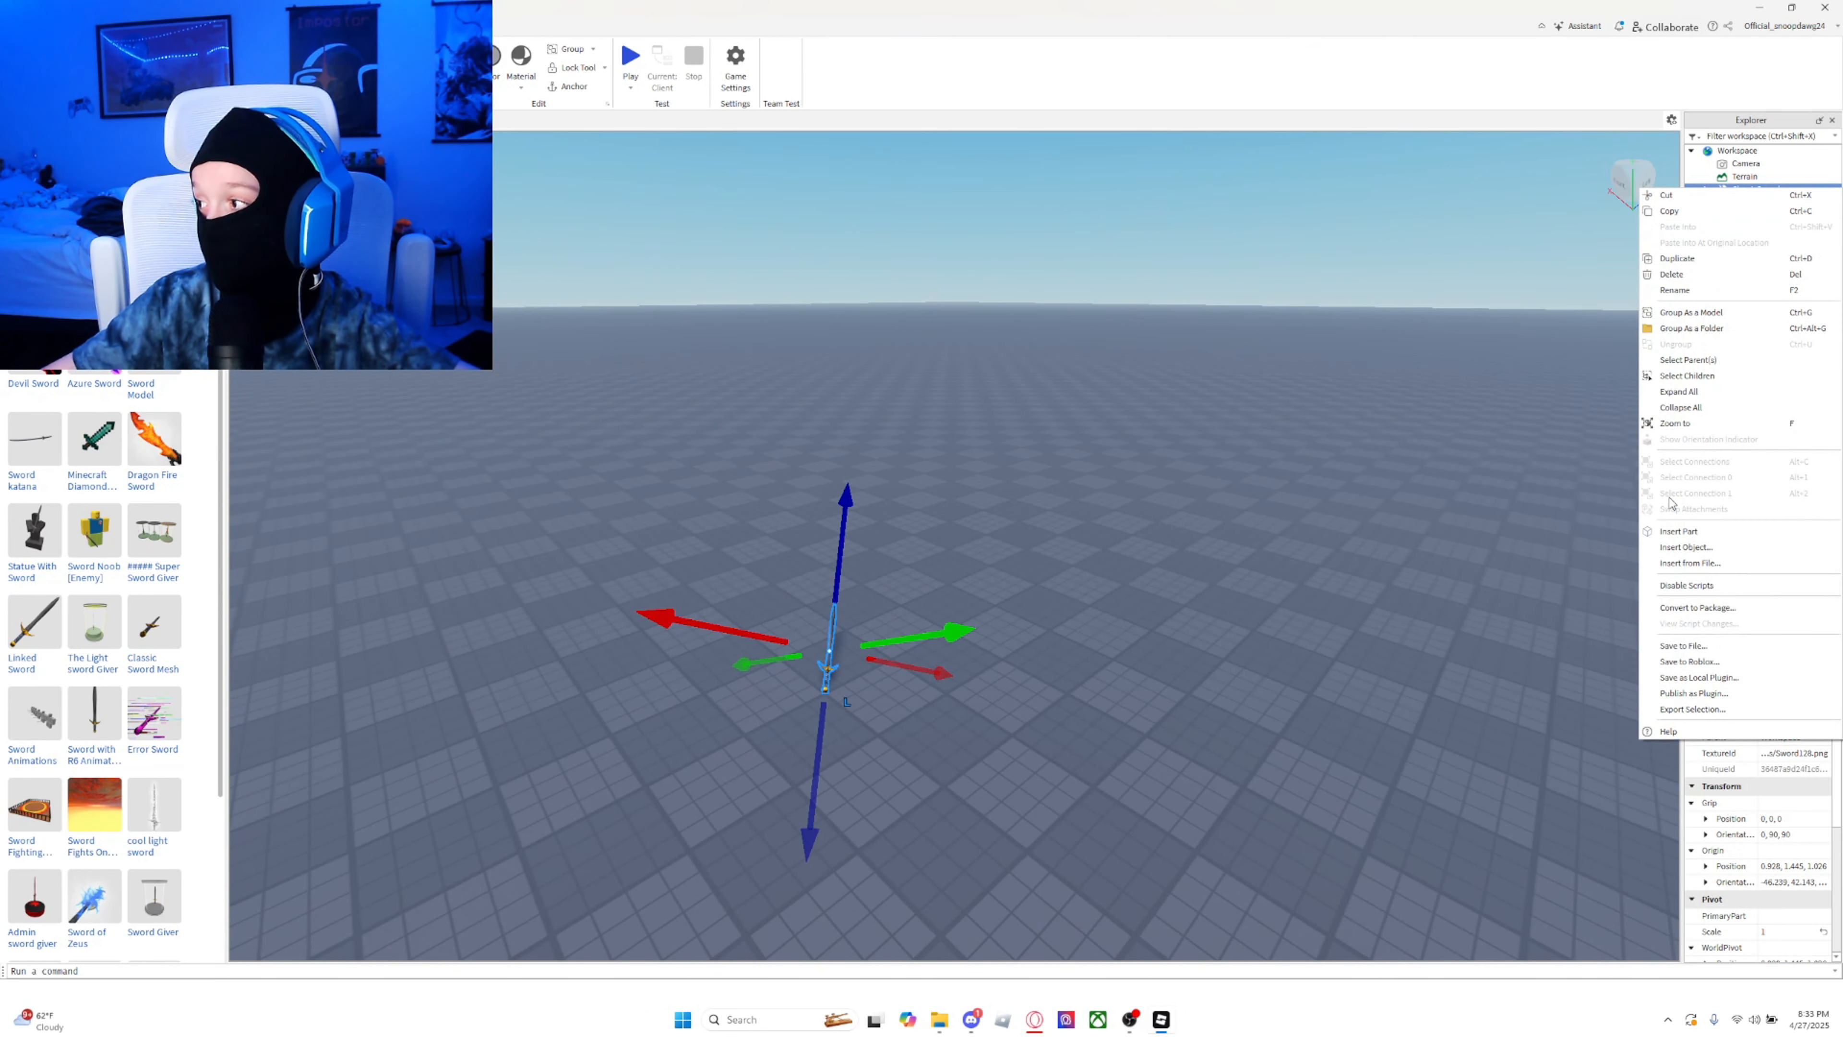
click(1693, 709)
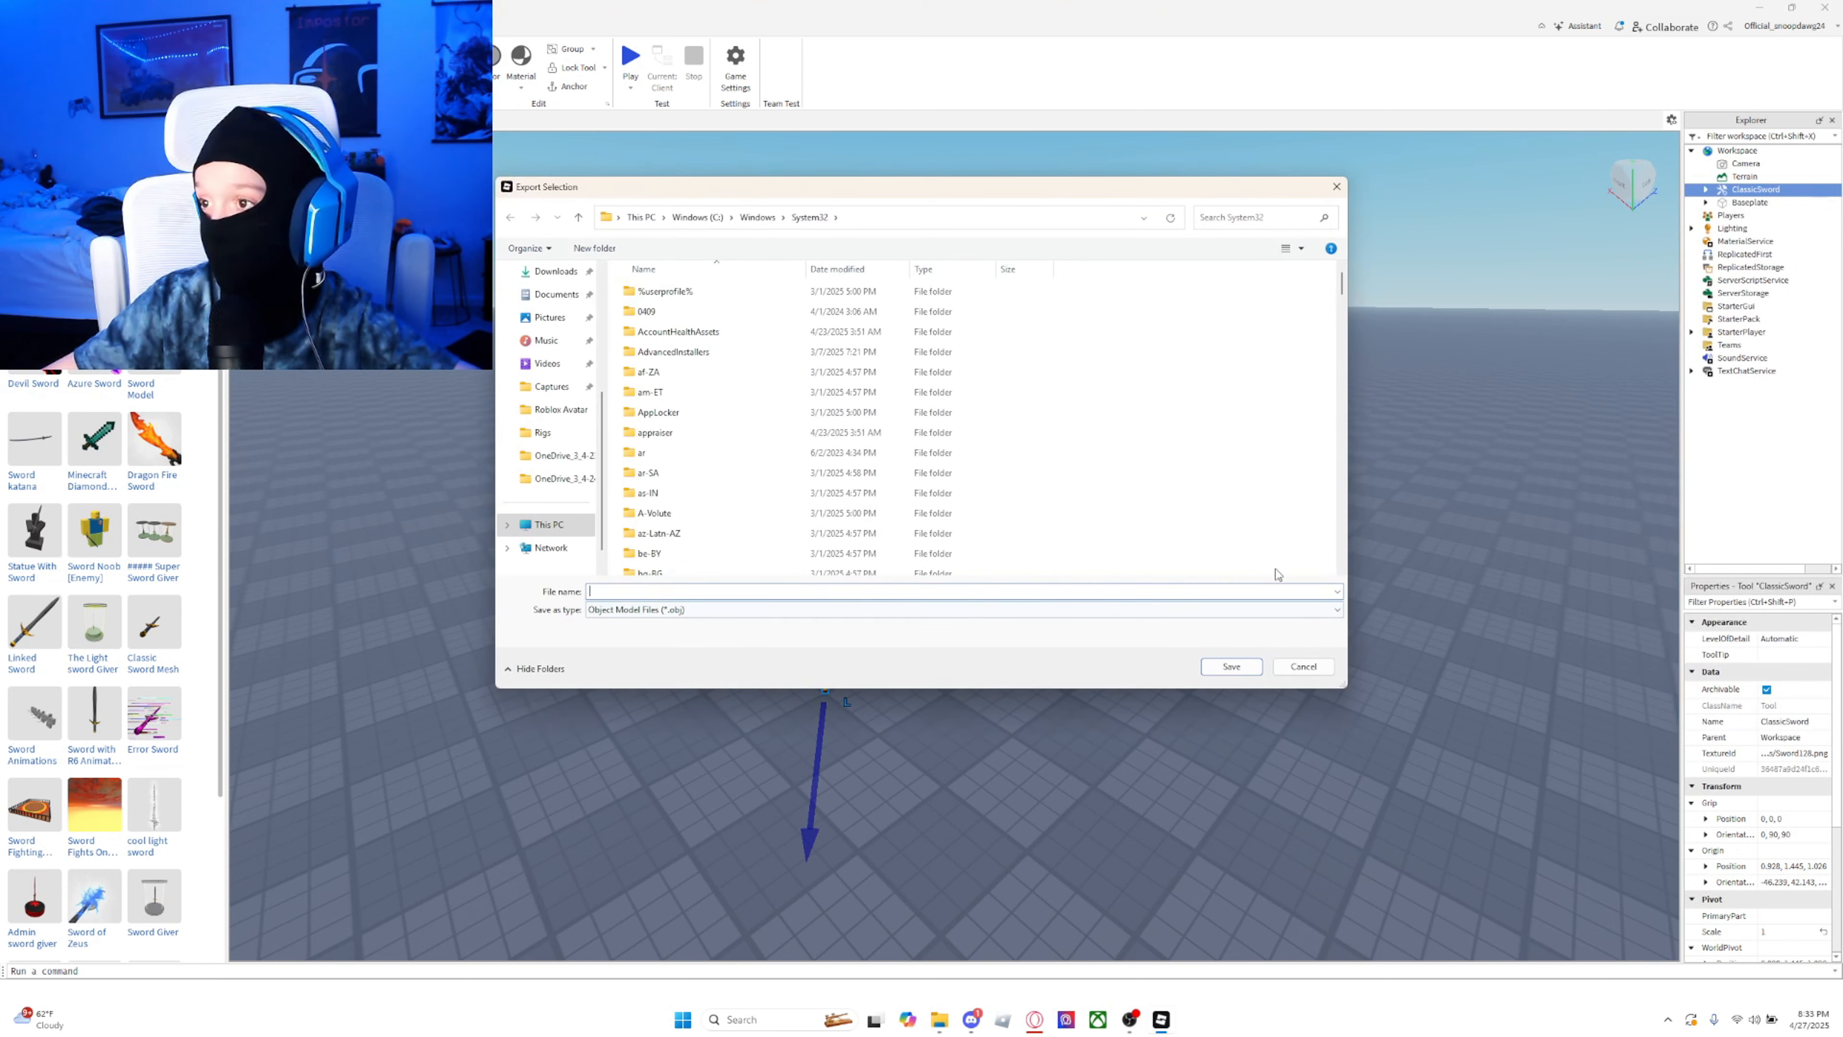
scroll(544, 407, up, 1)
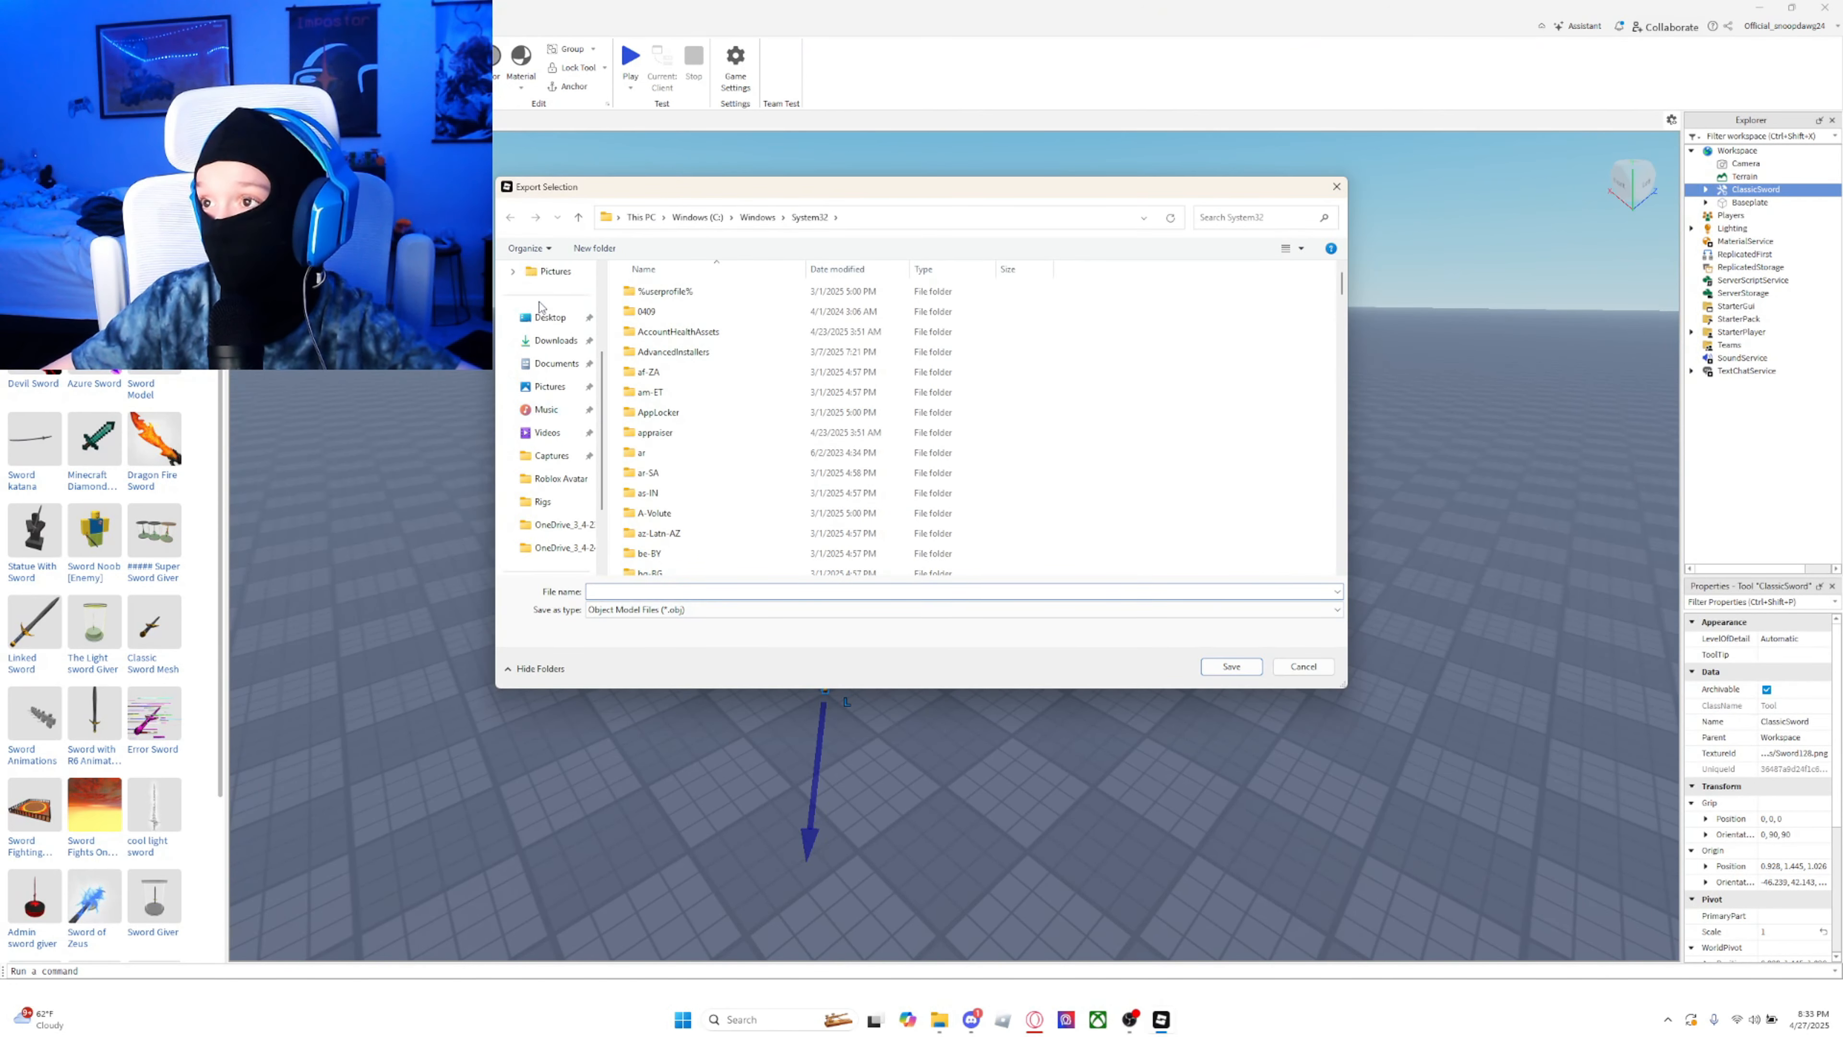
click(549, 317)
double_click(739, 299)
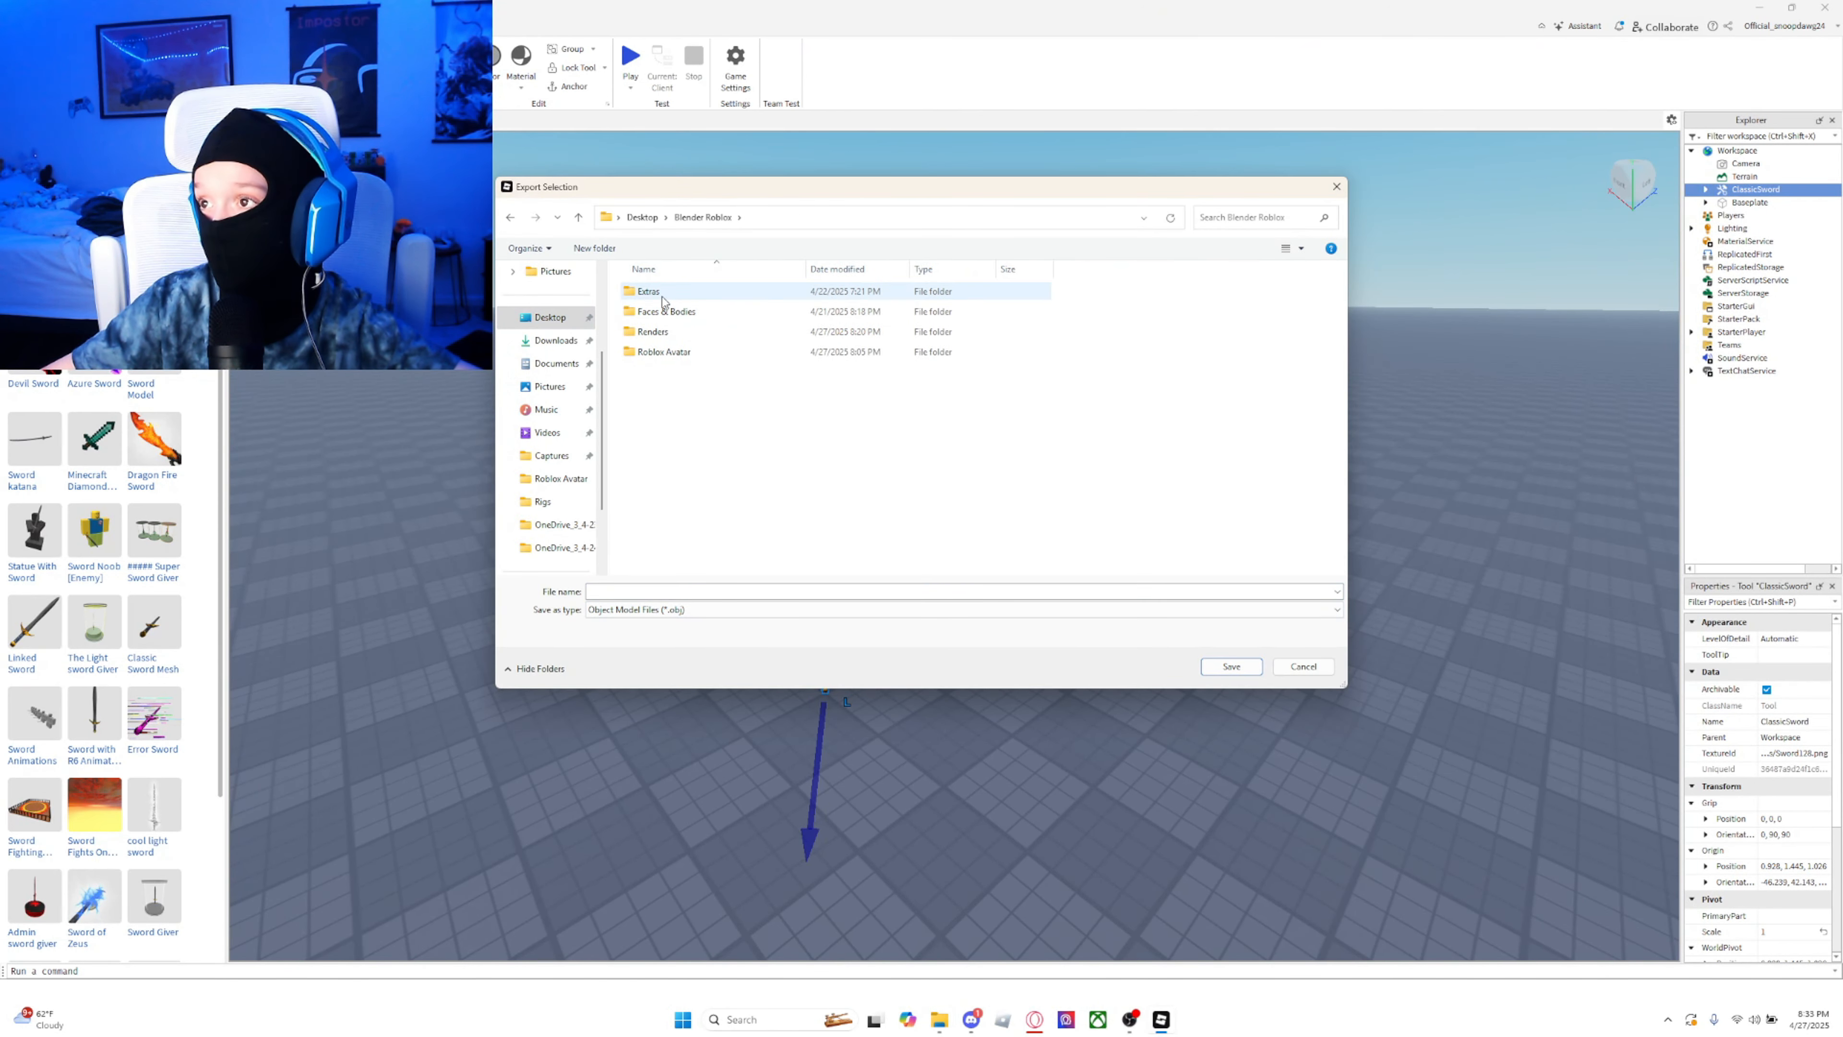
double_click(690, 292)
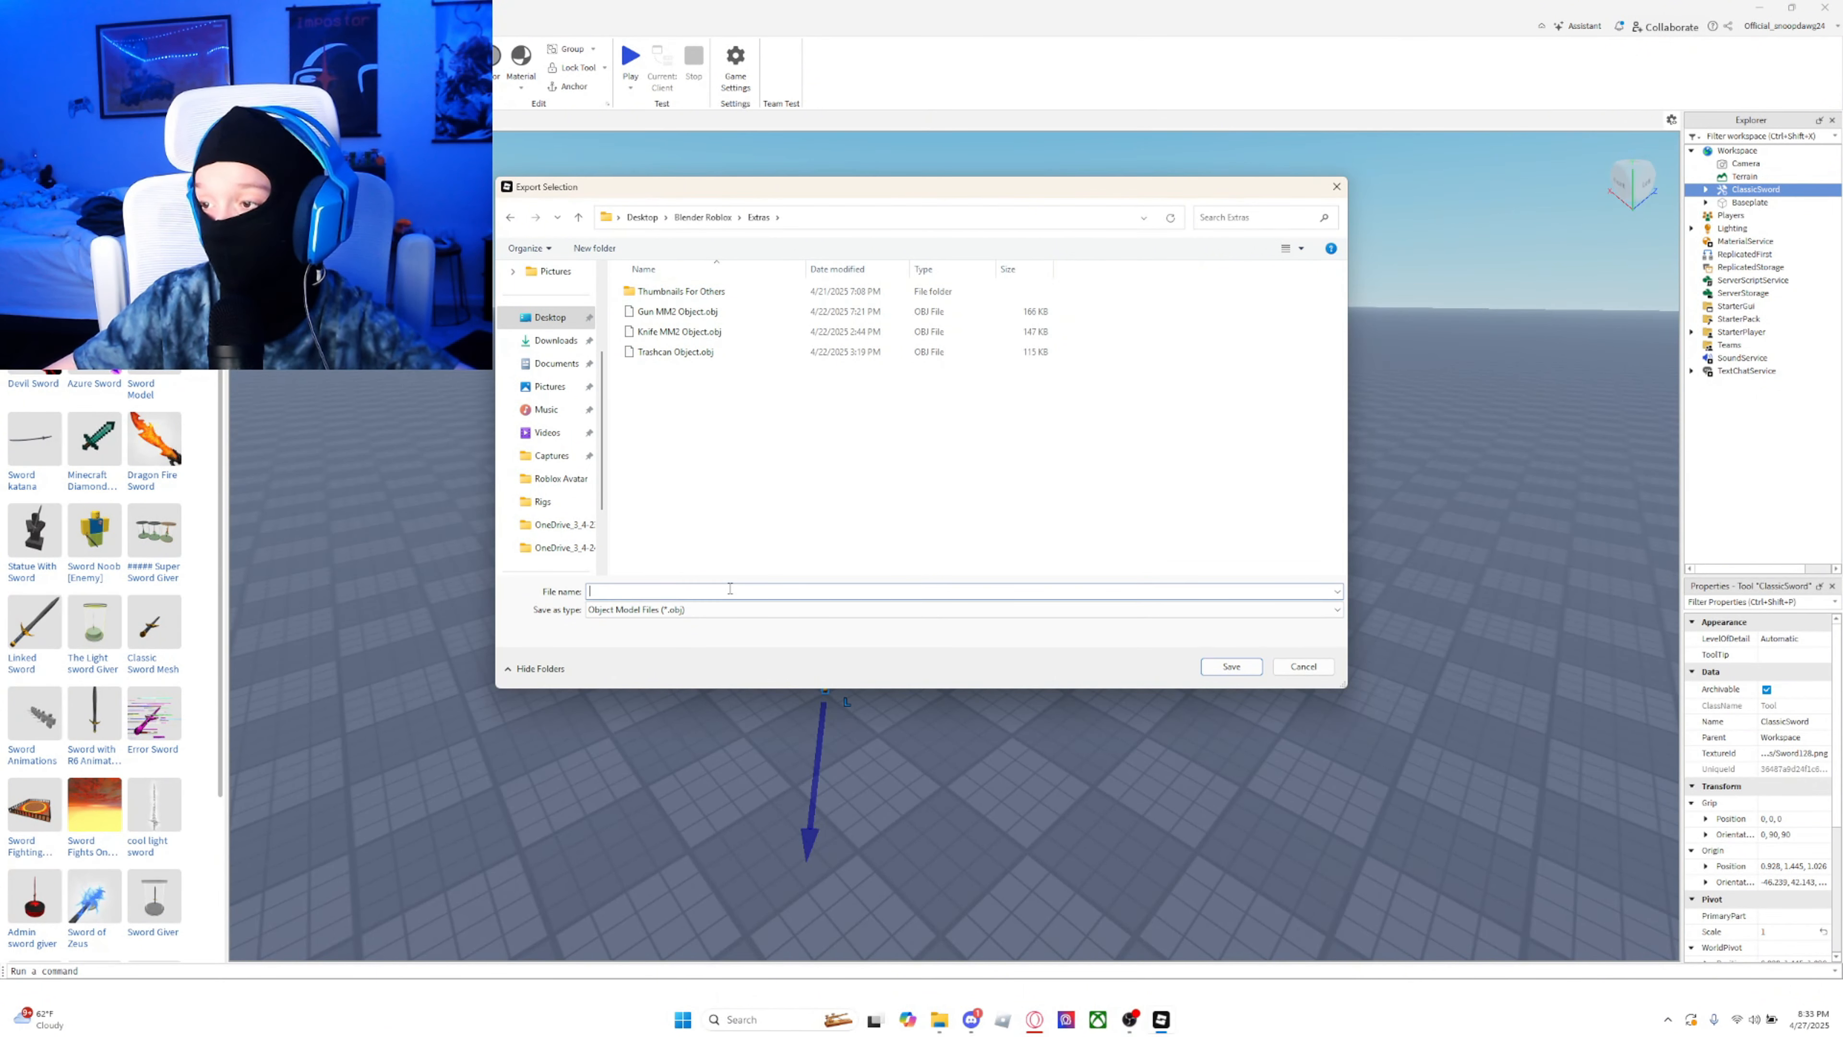
text(d)
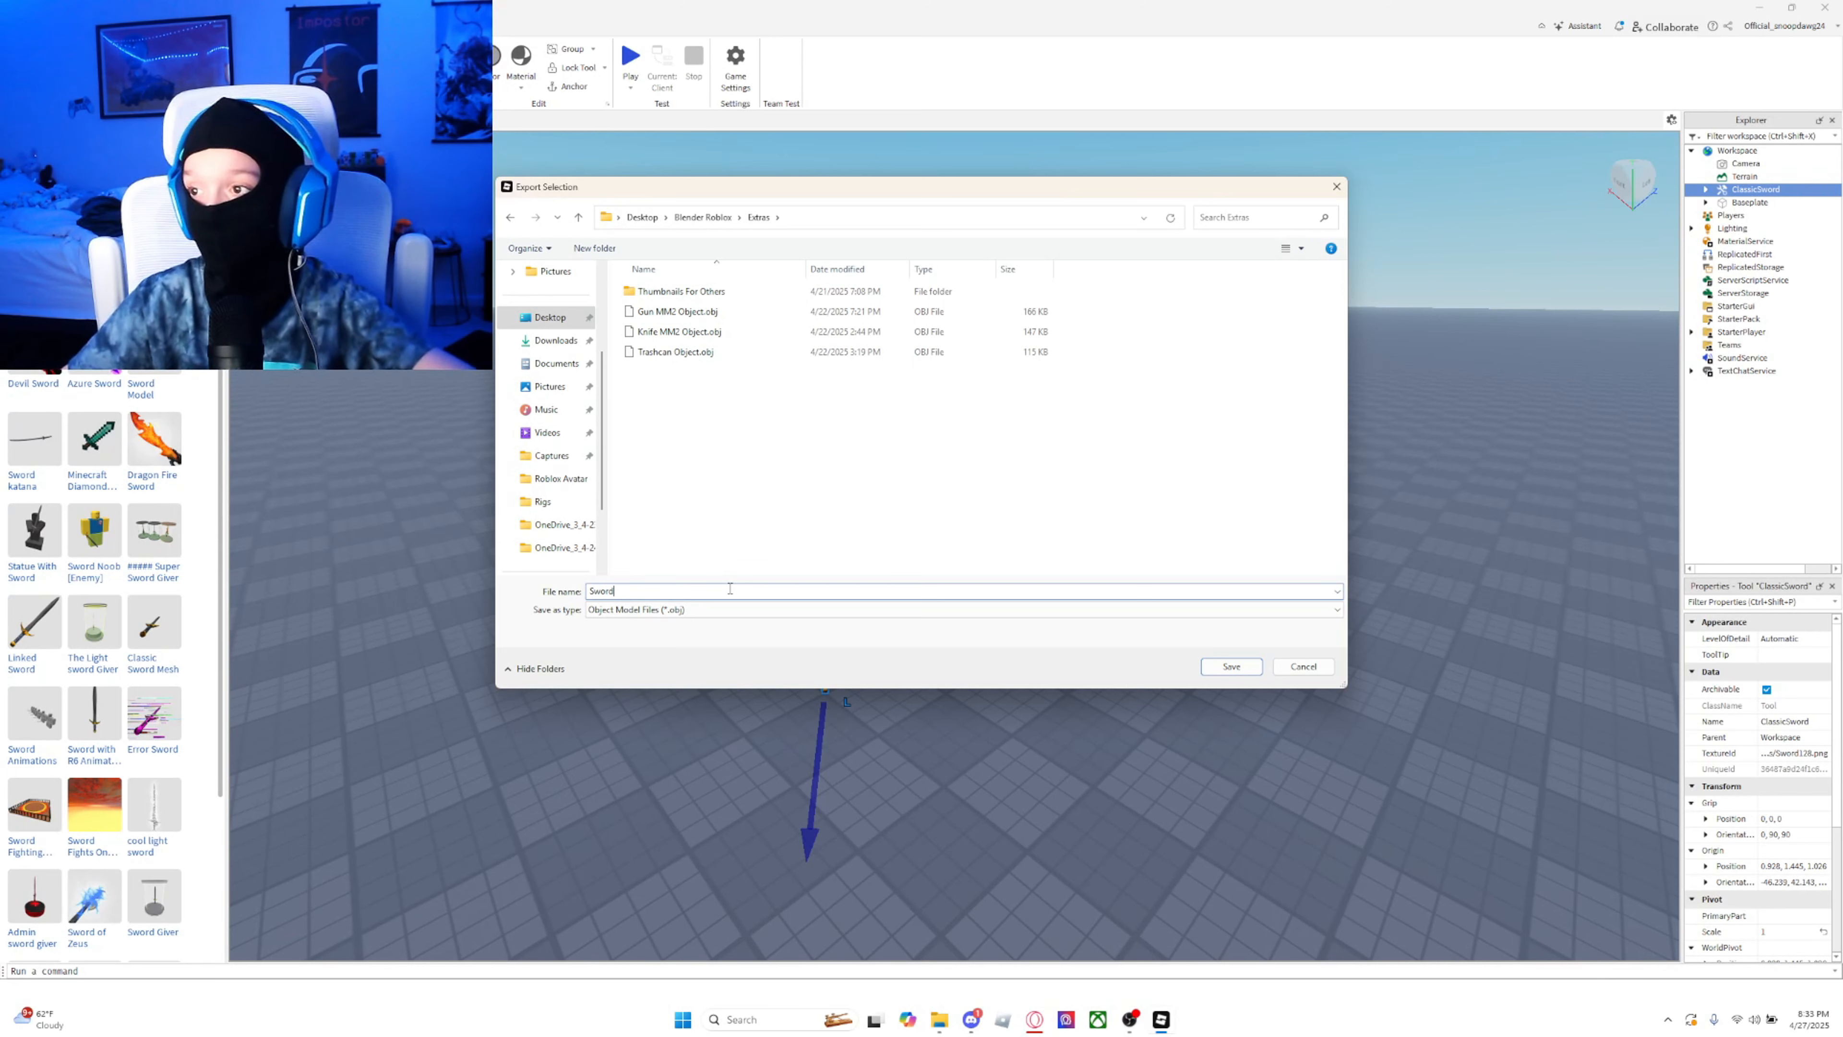
text( CLa)
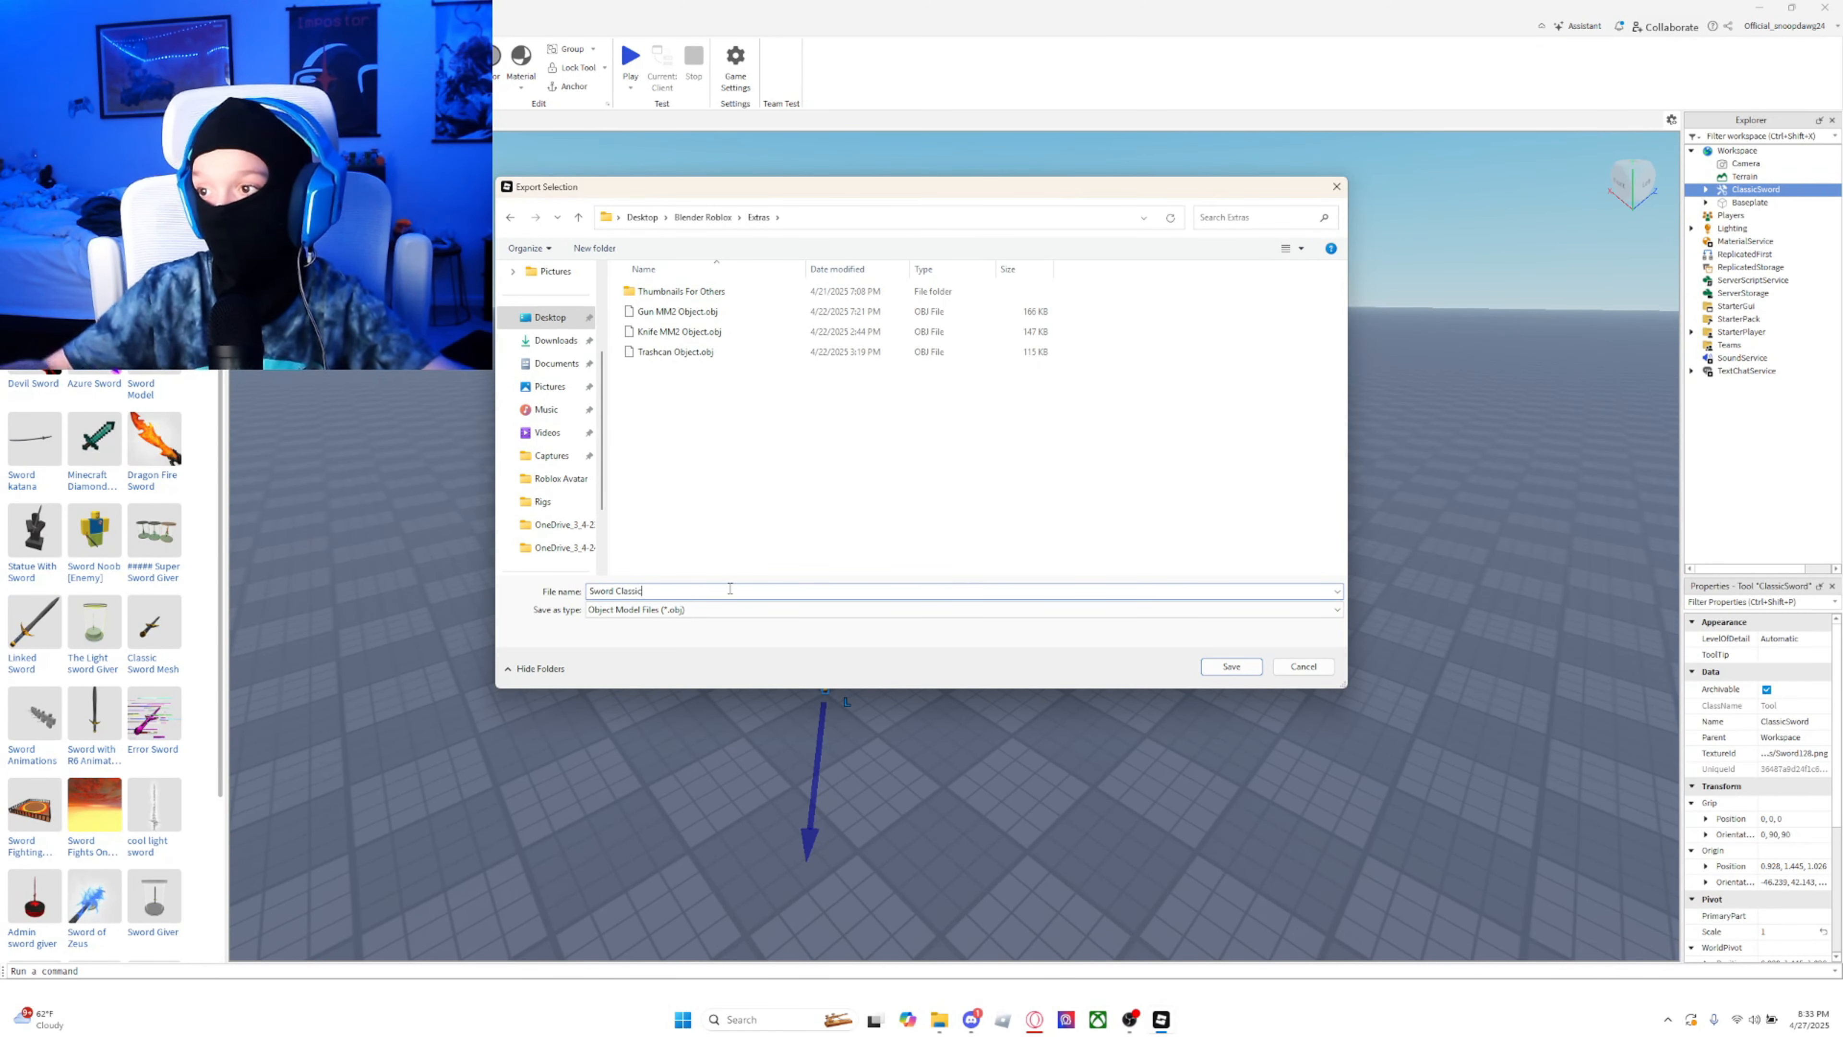
text(ssic)
key(Return)
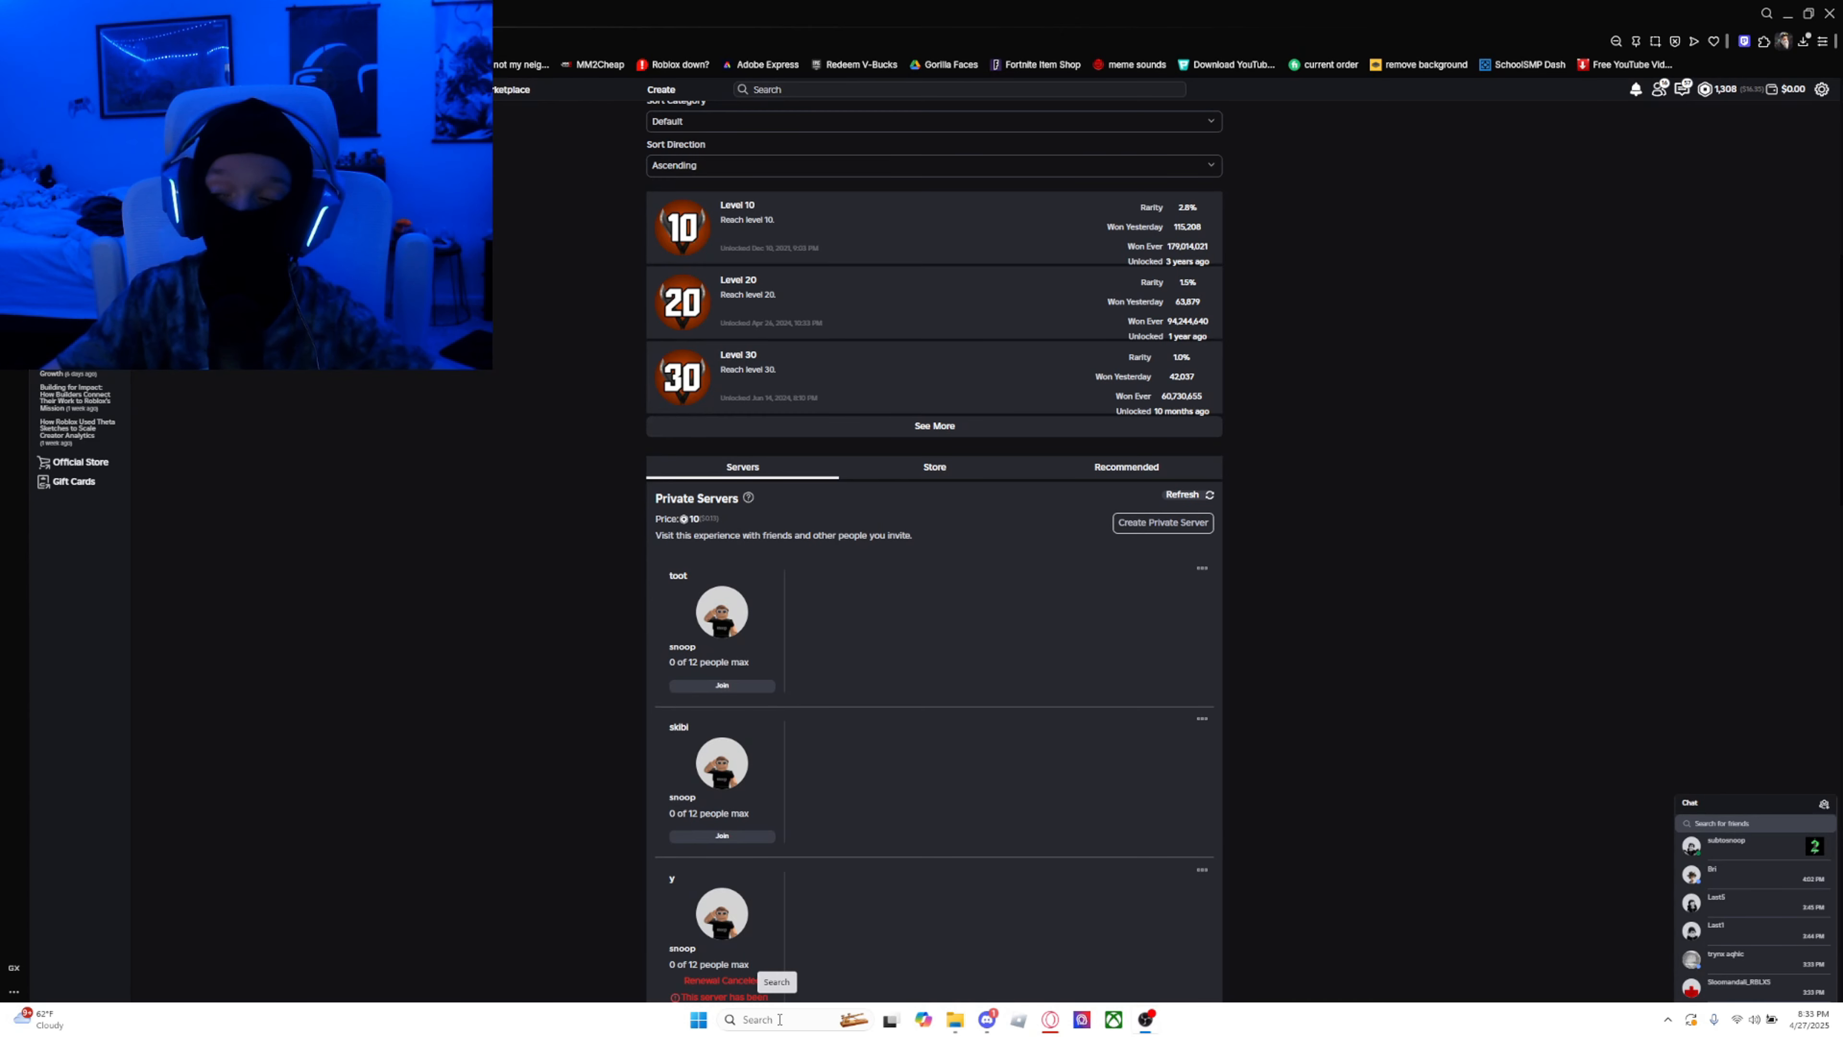
Step: Open Blender 4.4 and dismiss its splash screen
click(780, 1020)
text(blender)
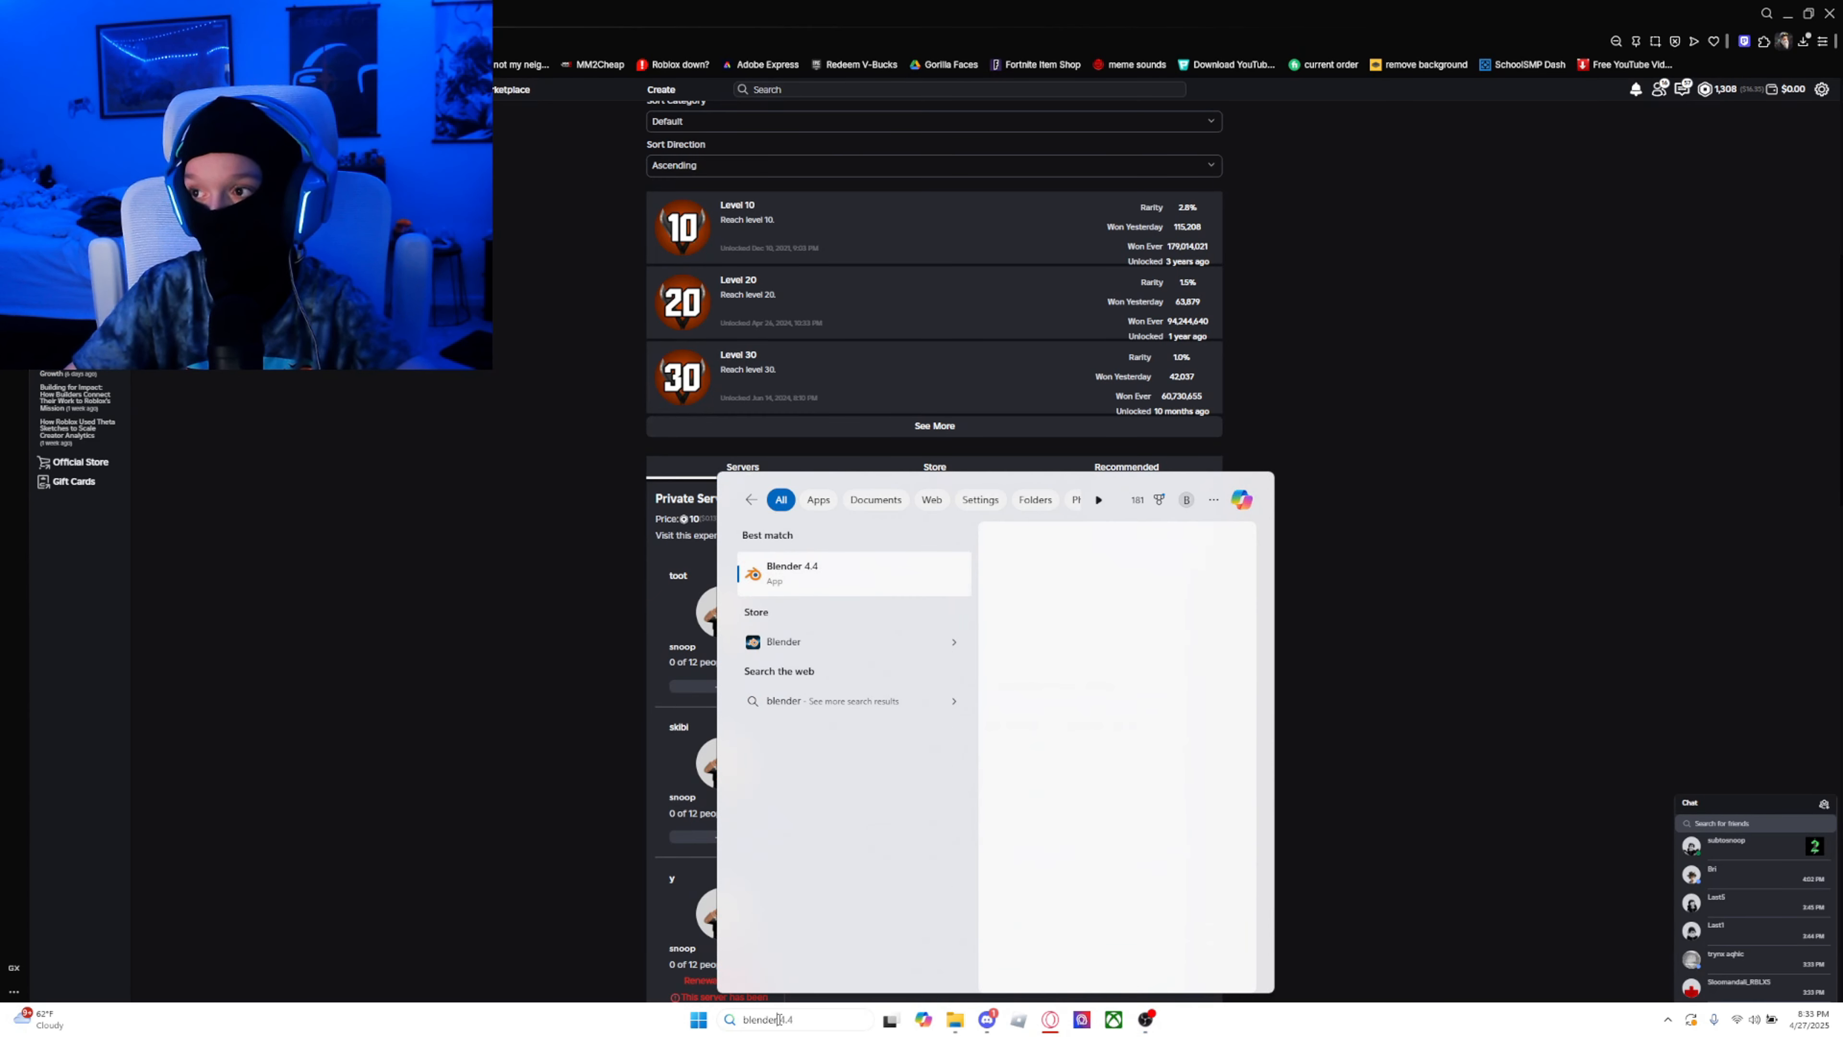
key(Return)
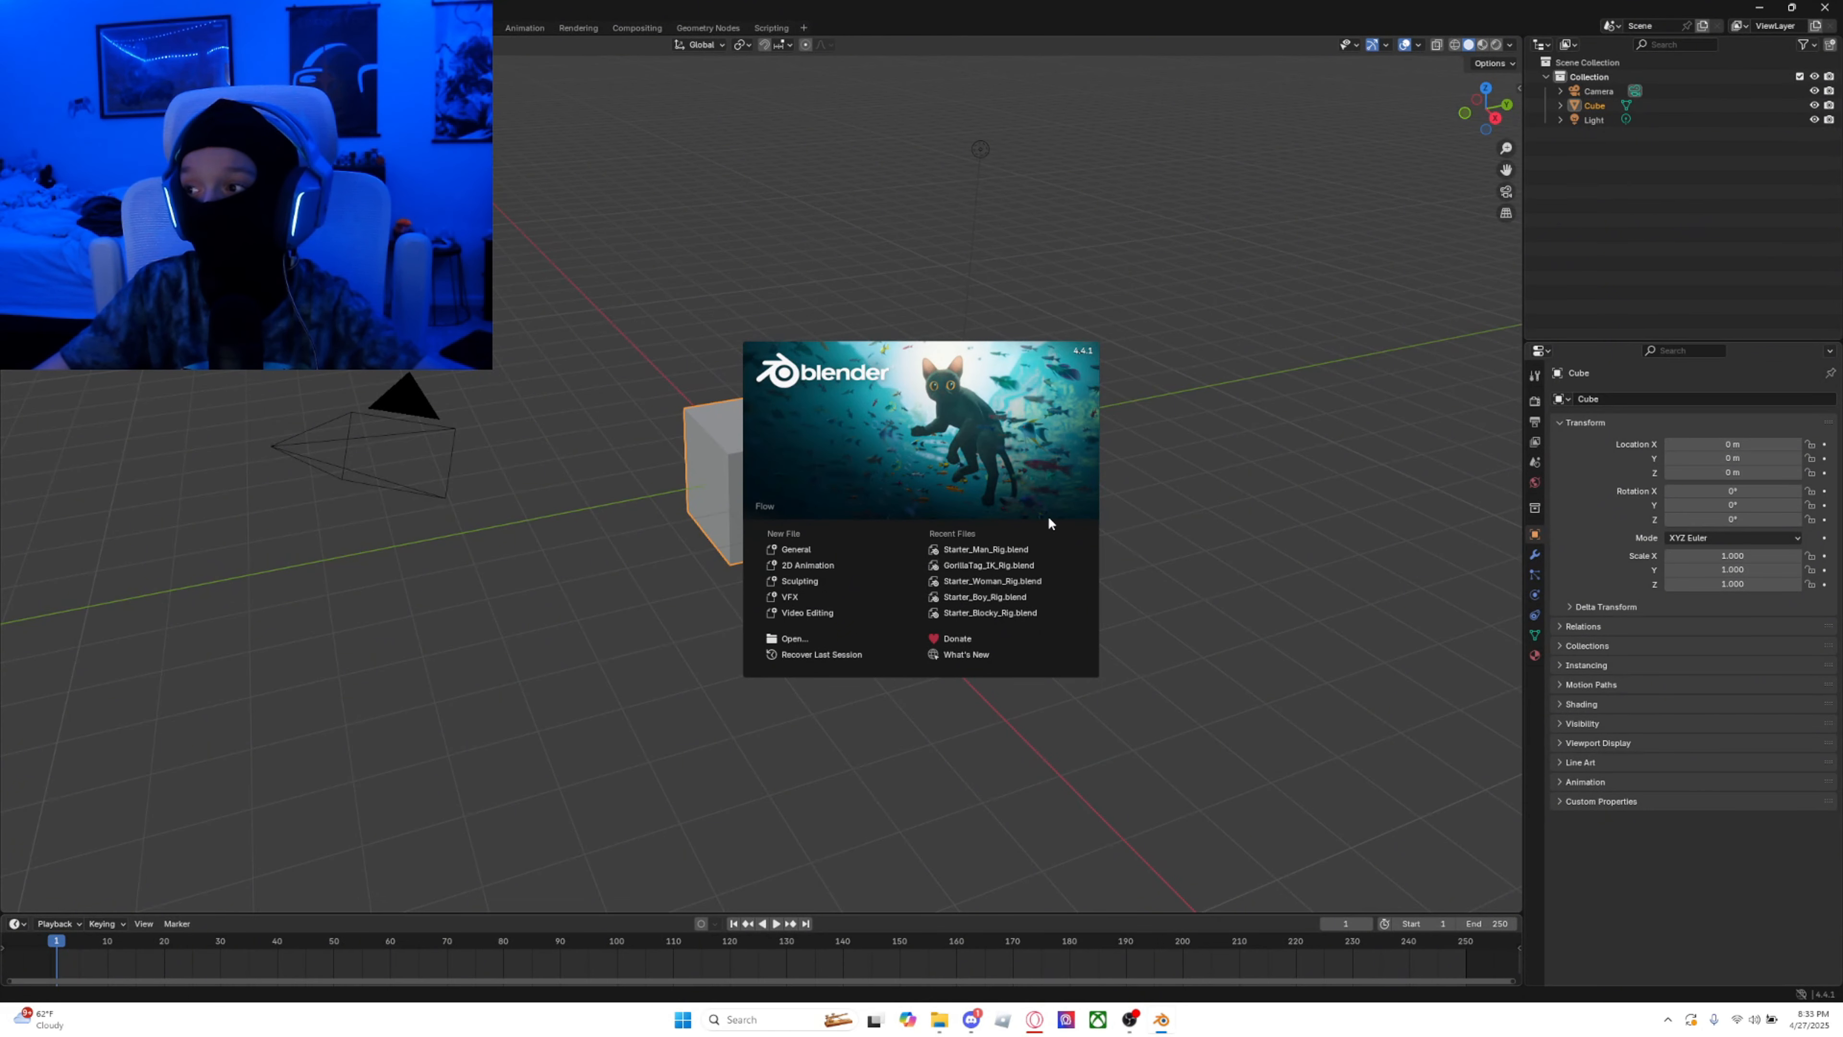
click(1066, 373)
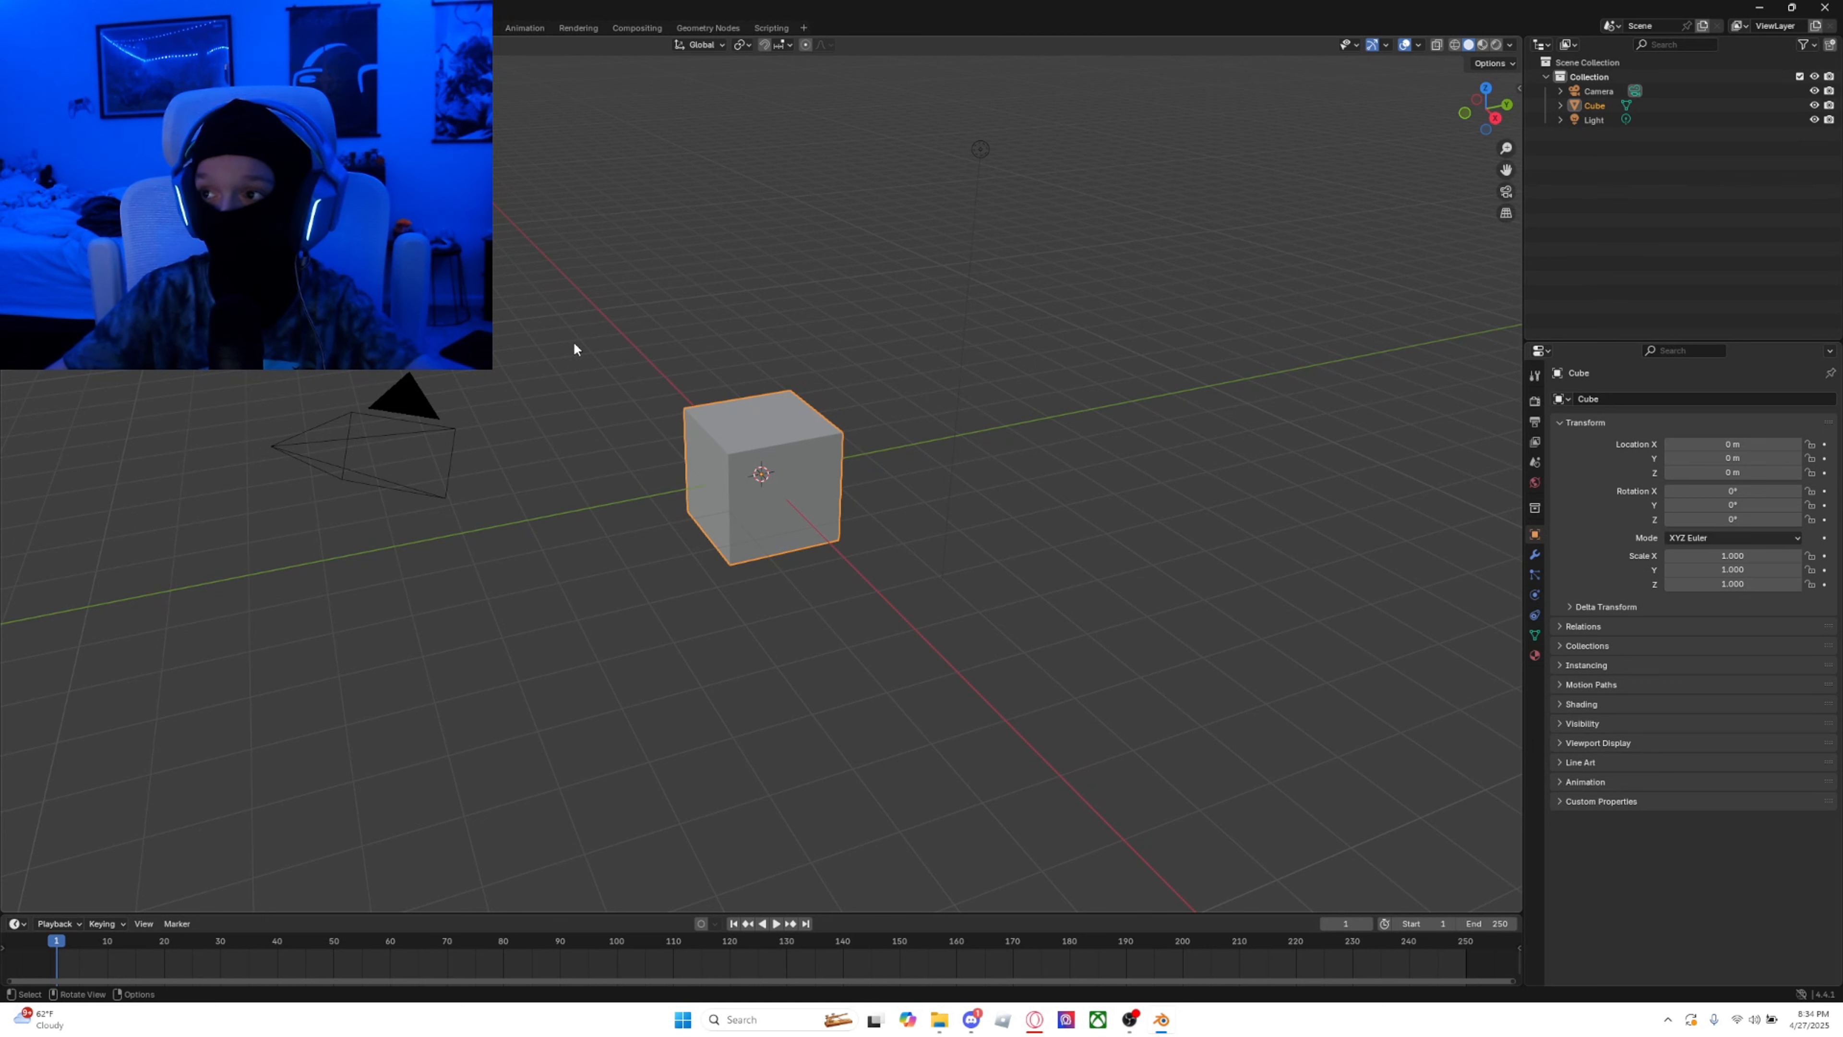
Step: Delete the default camera, cube and light from the scene
drag(1662, 160, 1566, 91)
right_click(1605, 181)
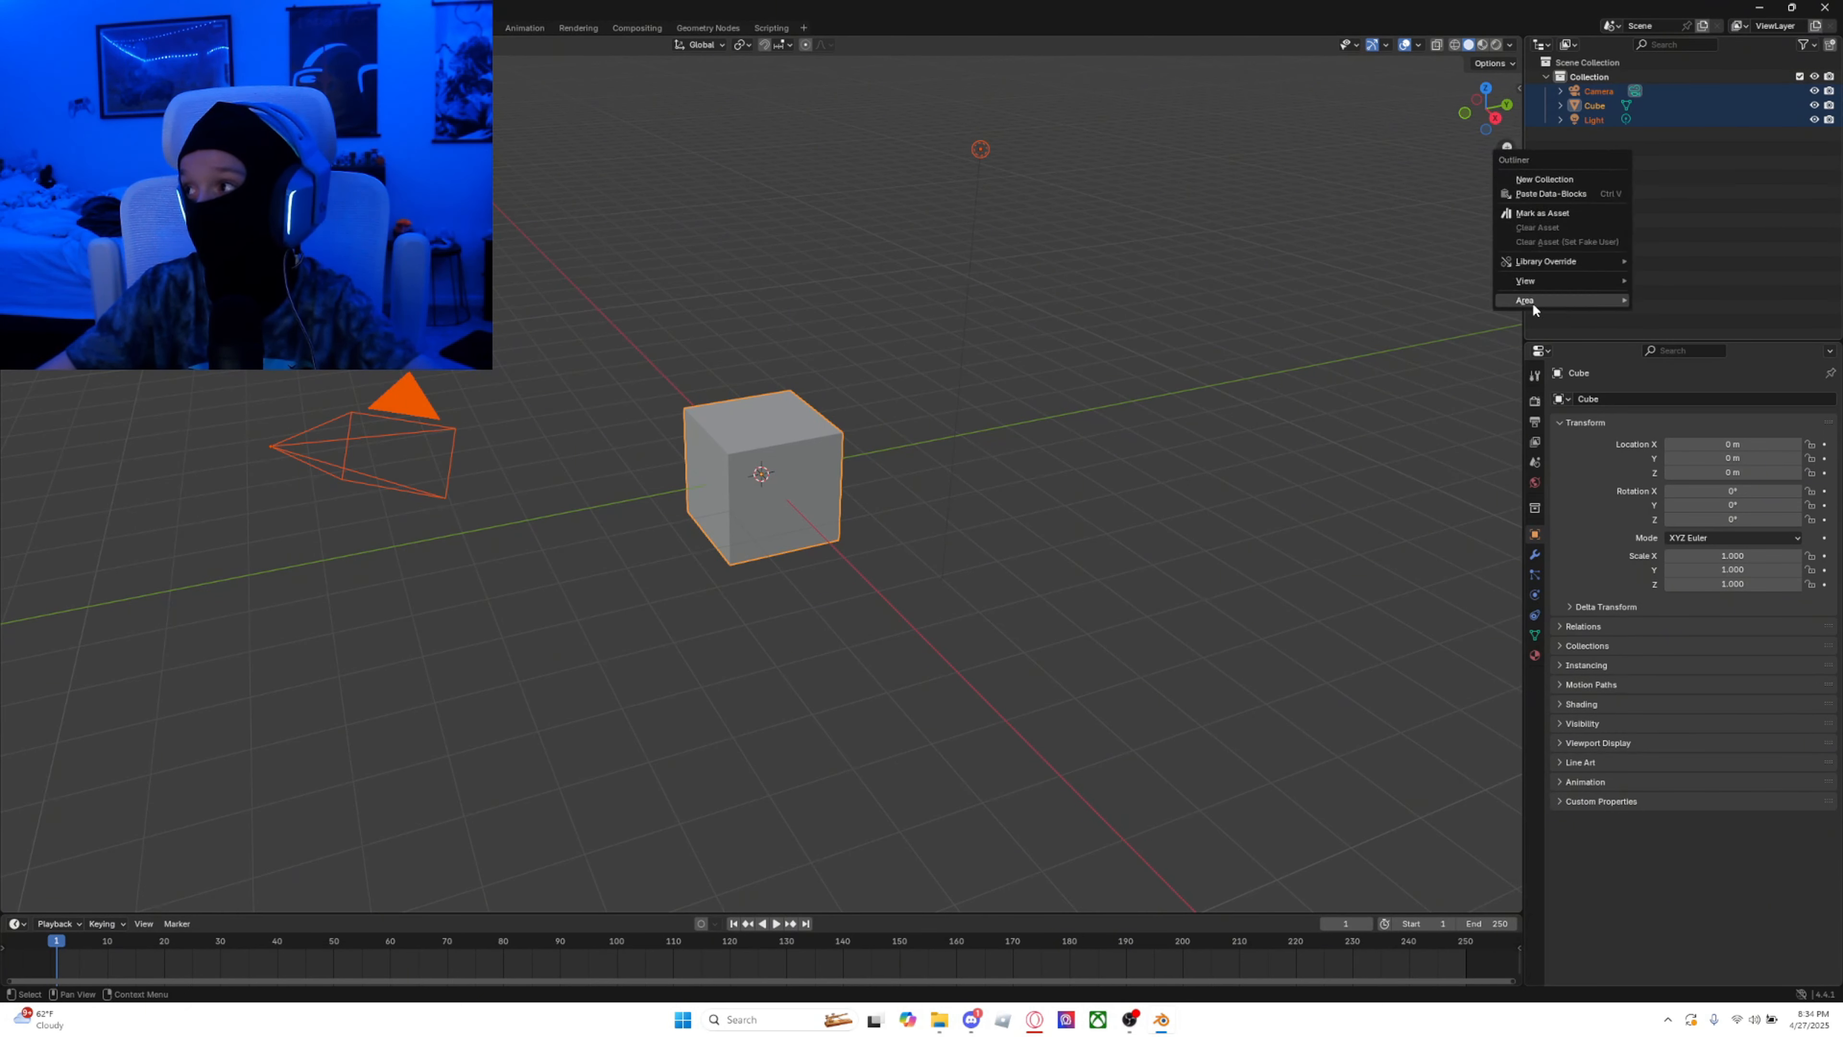
key(Escape)
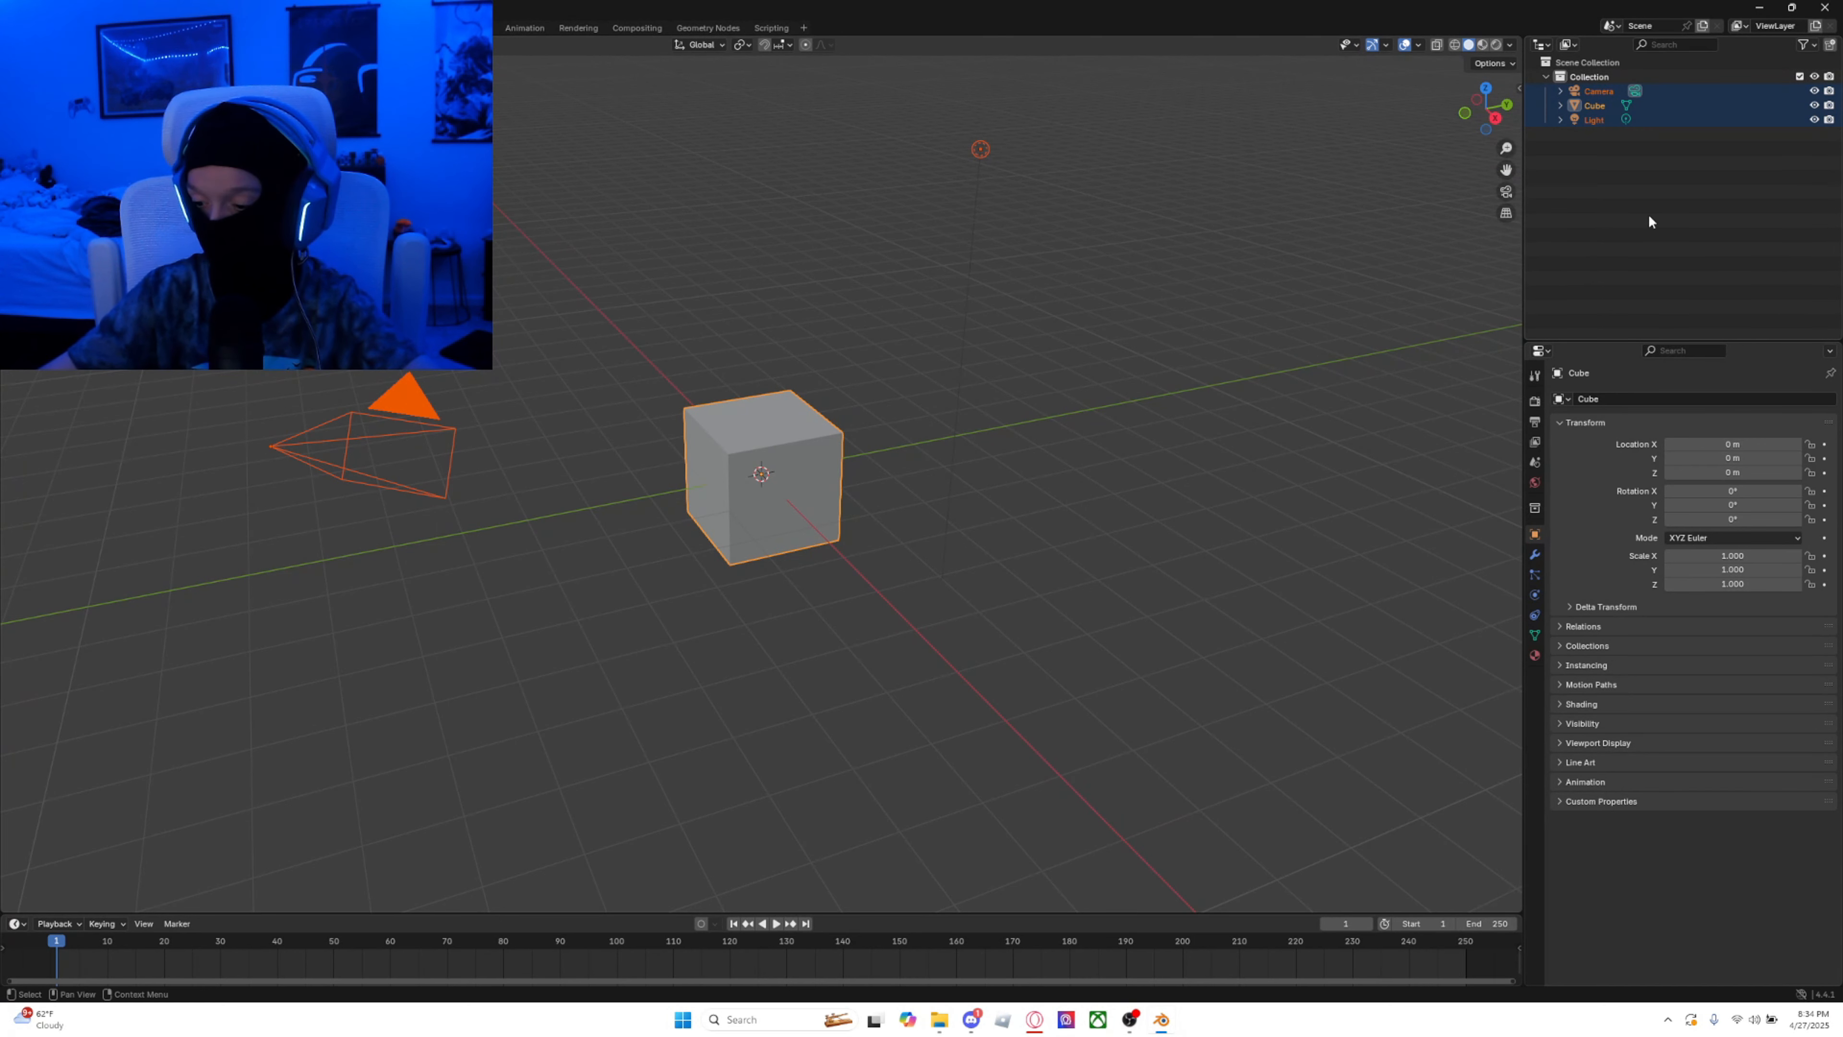
key(Delete)
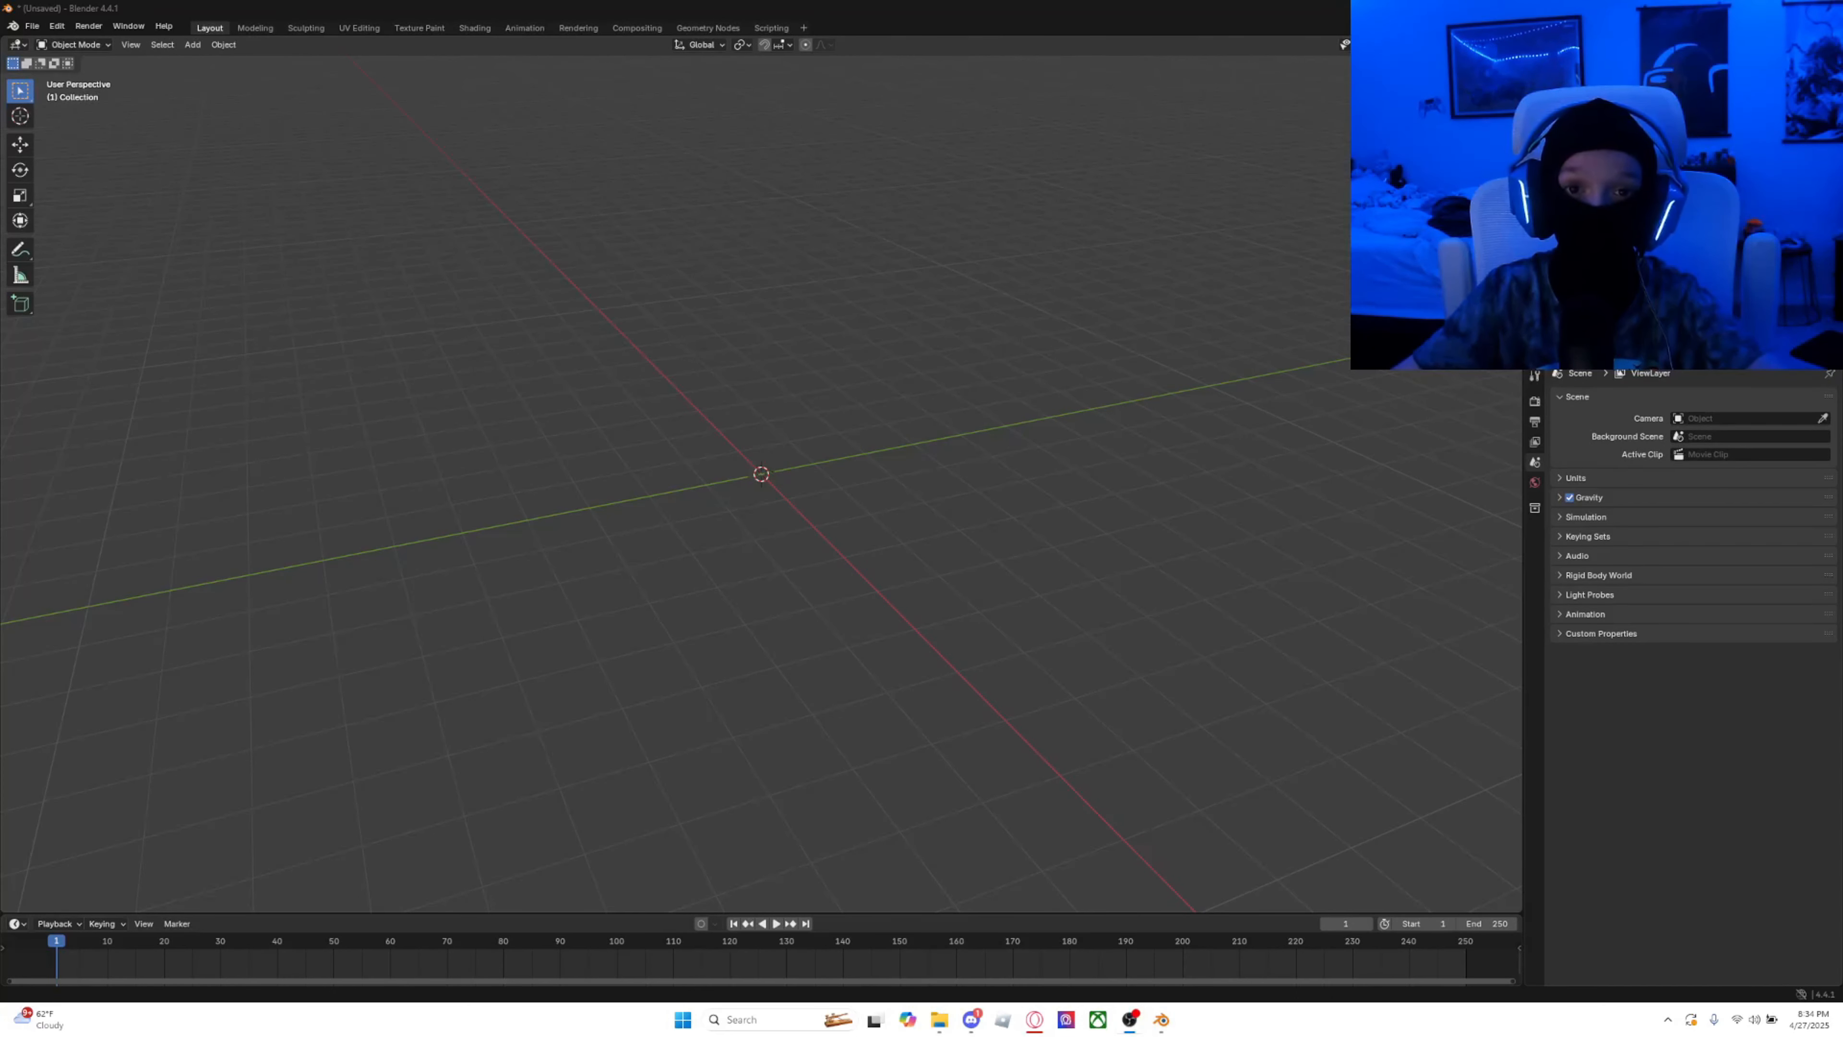
Step: Import Sword Classic.obj from the Extras folder as a Wavefront OBJ
click(32, 25)
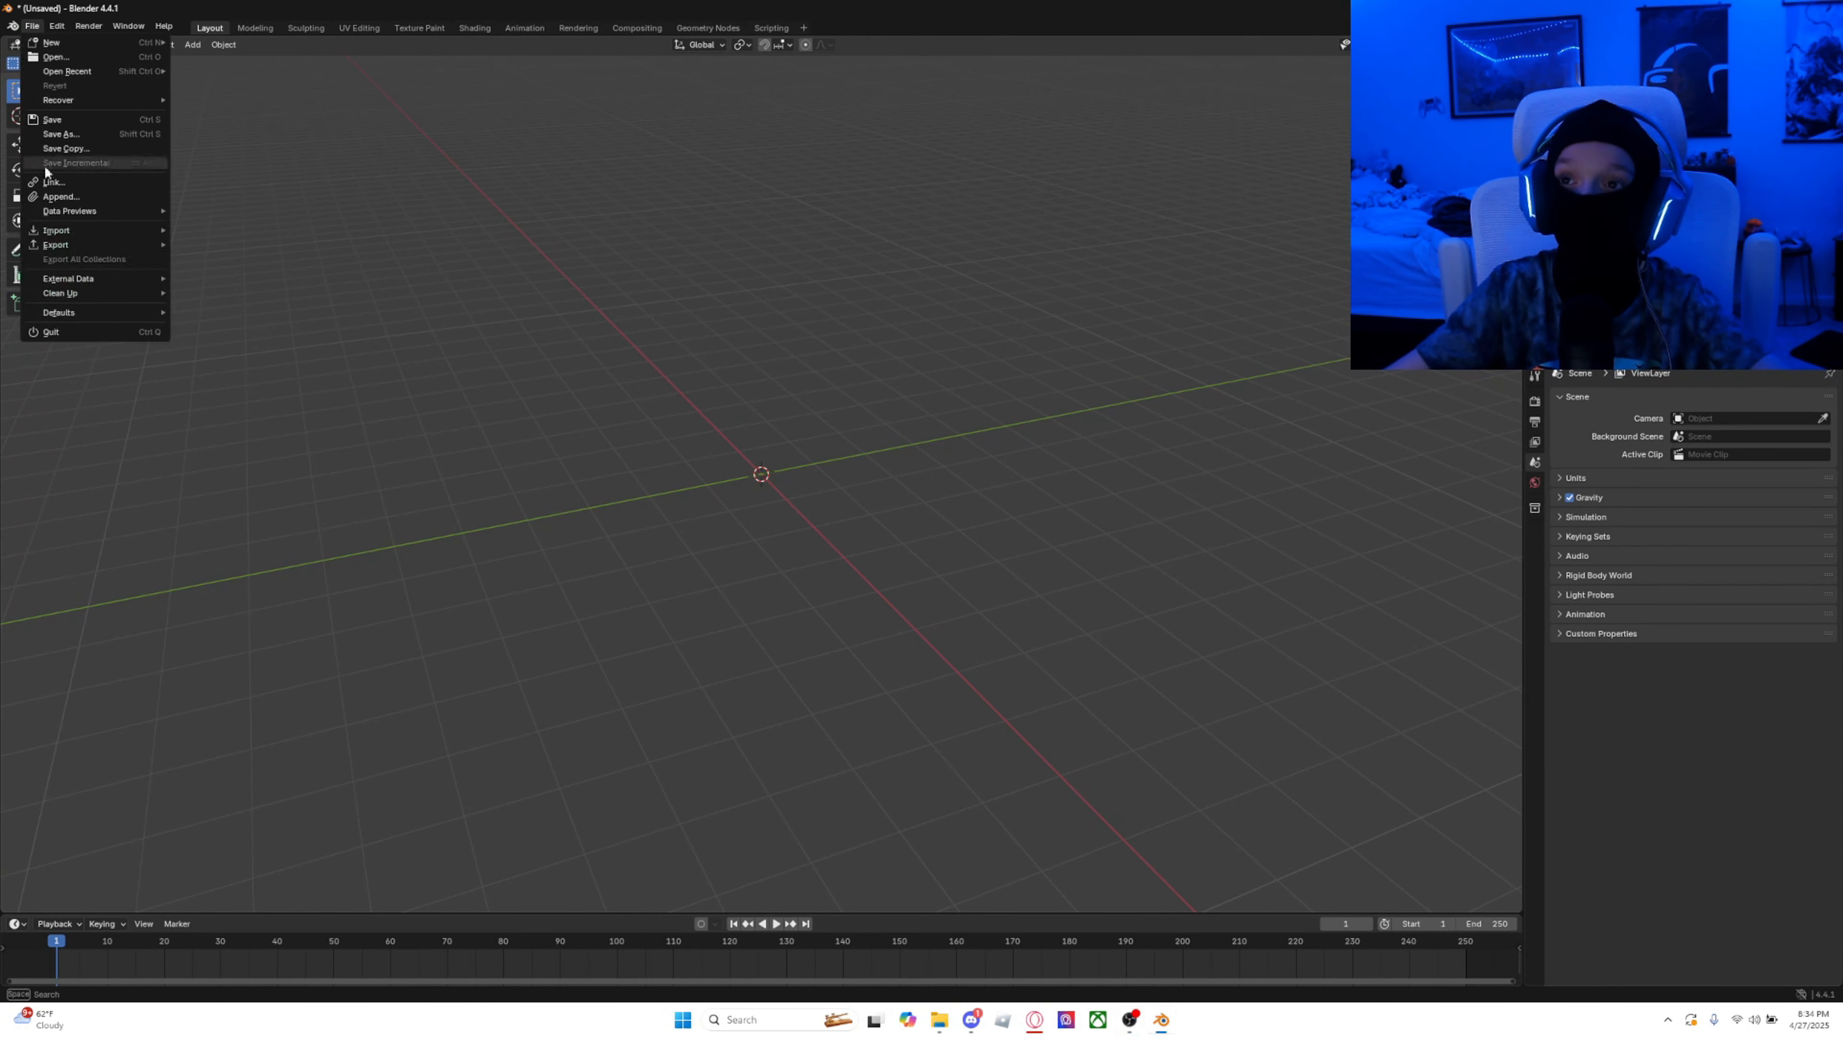
mouse_move(52, 230)
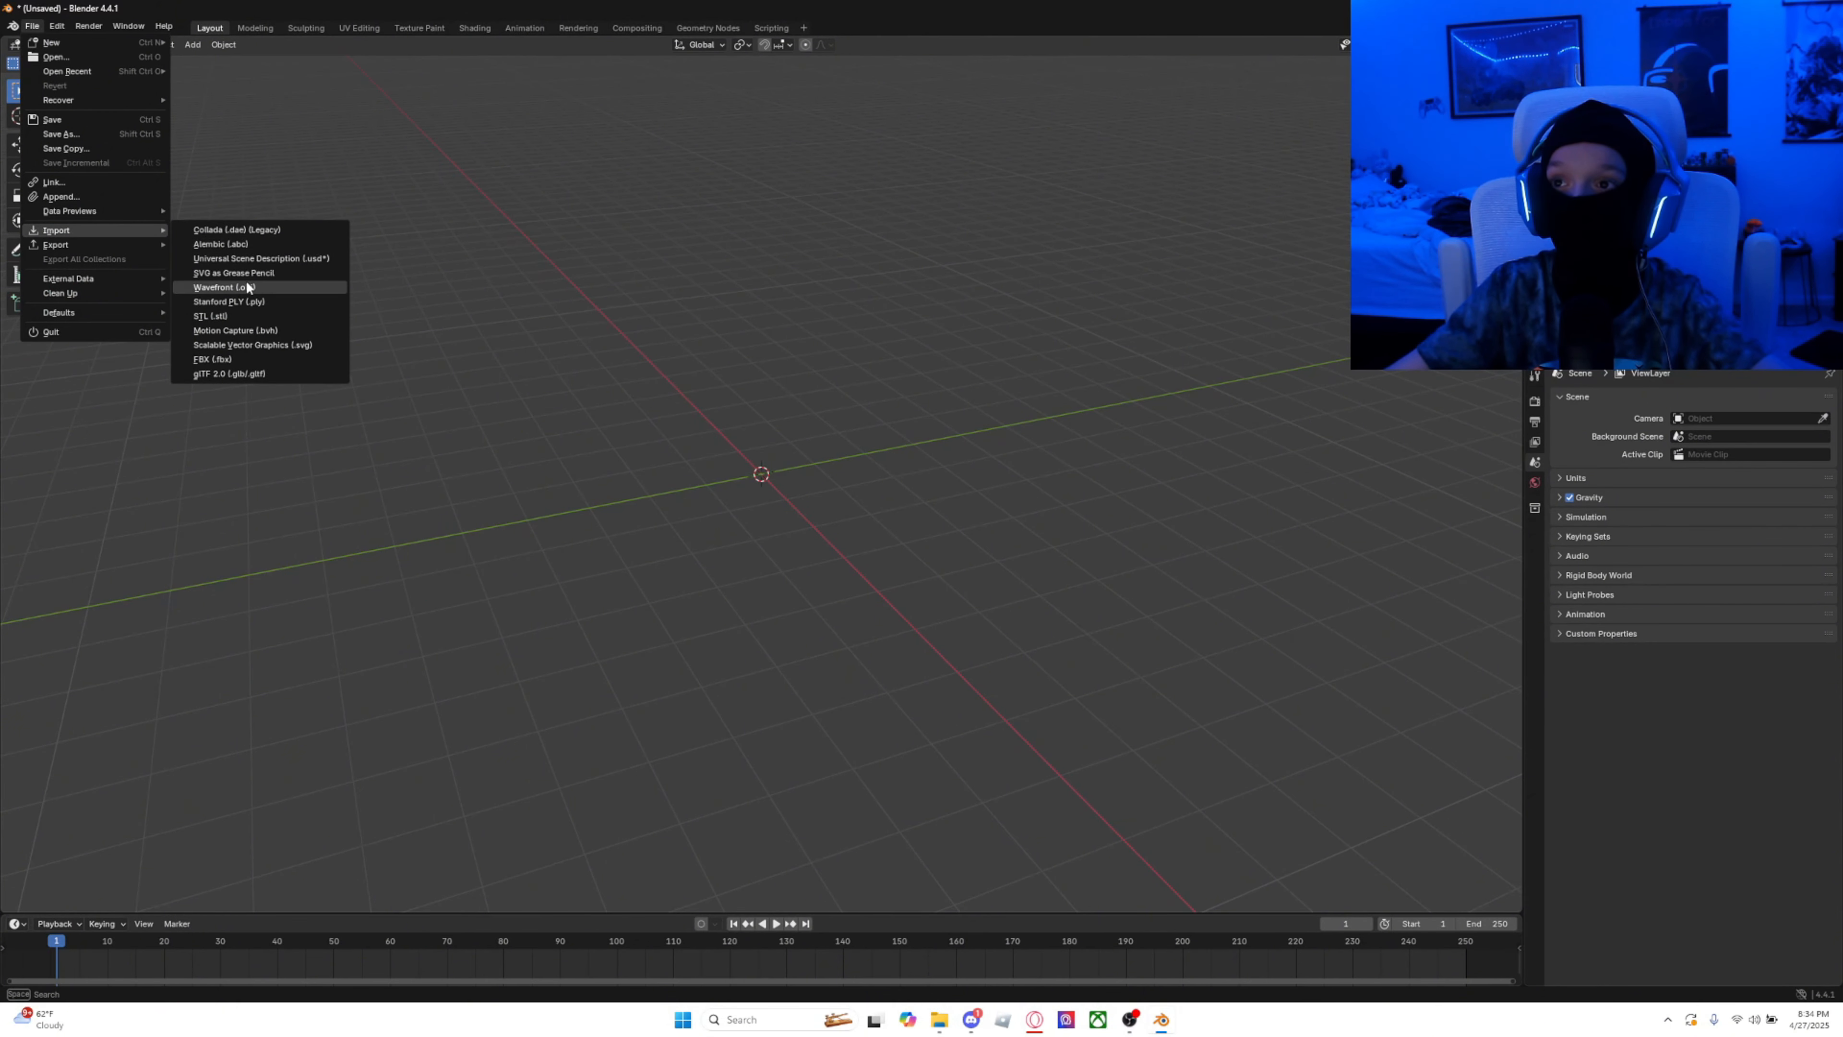
click(231, 288)
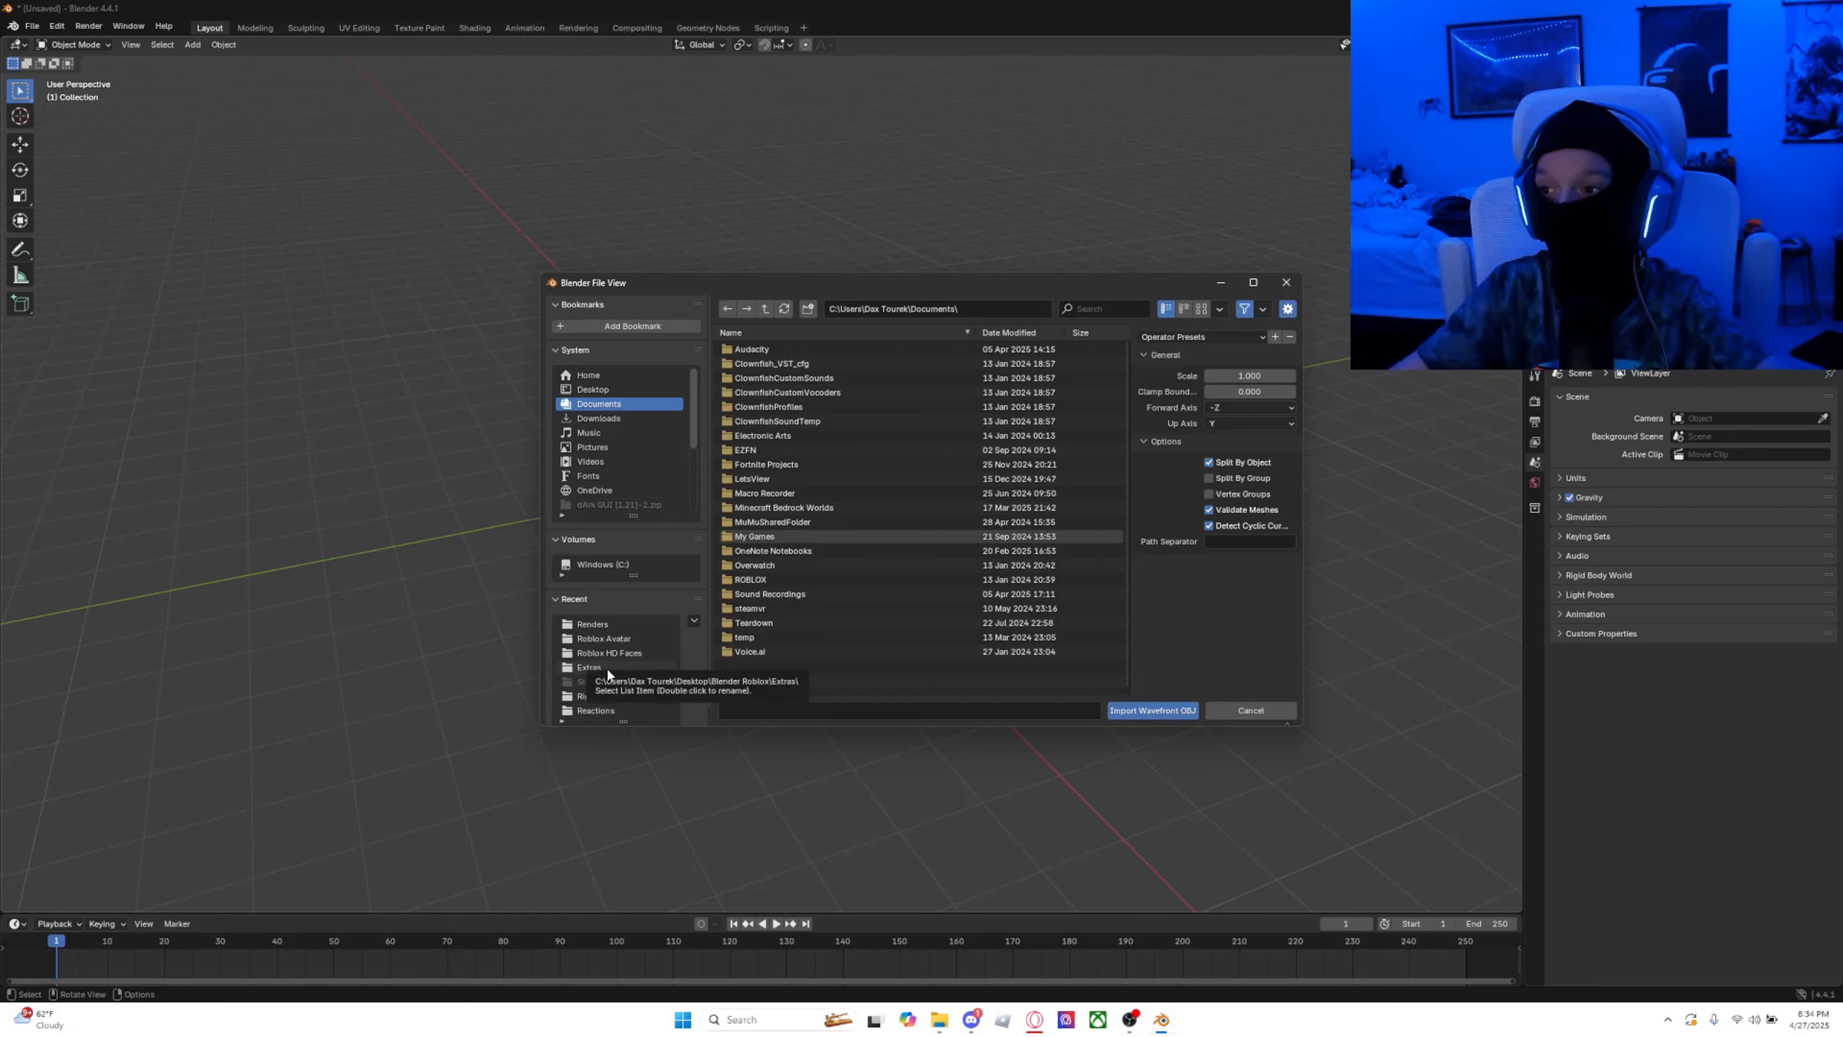
click(588, 668)
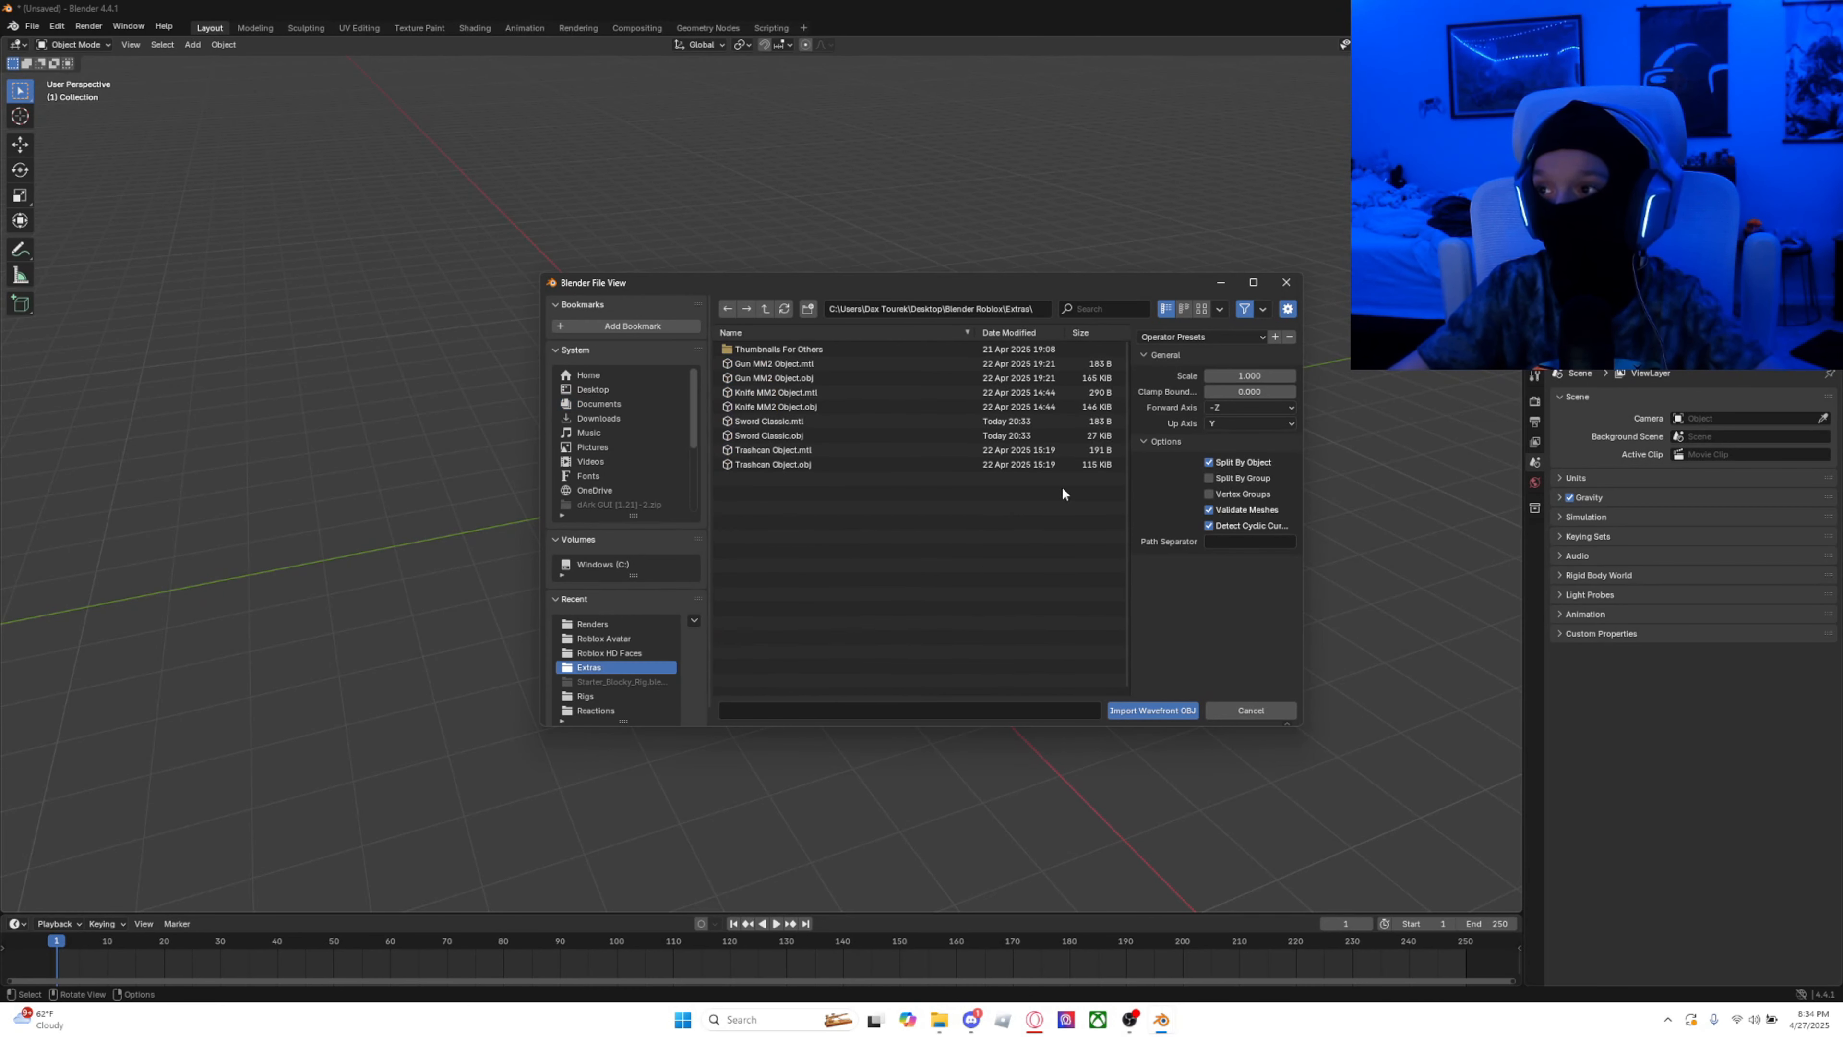
click(804, 435)
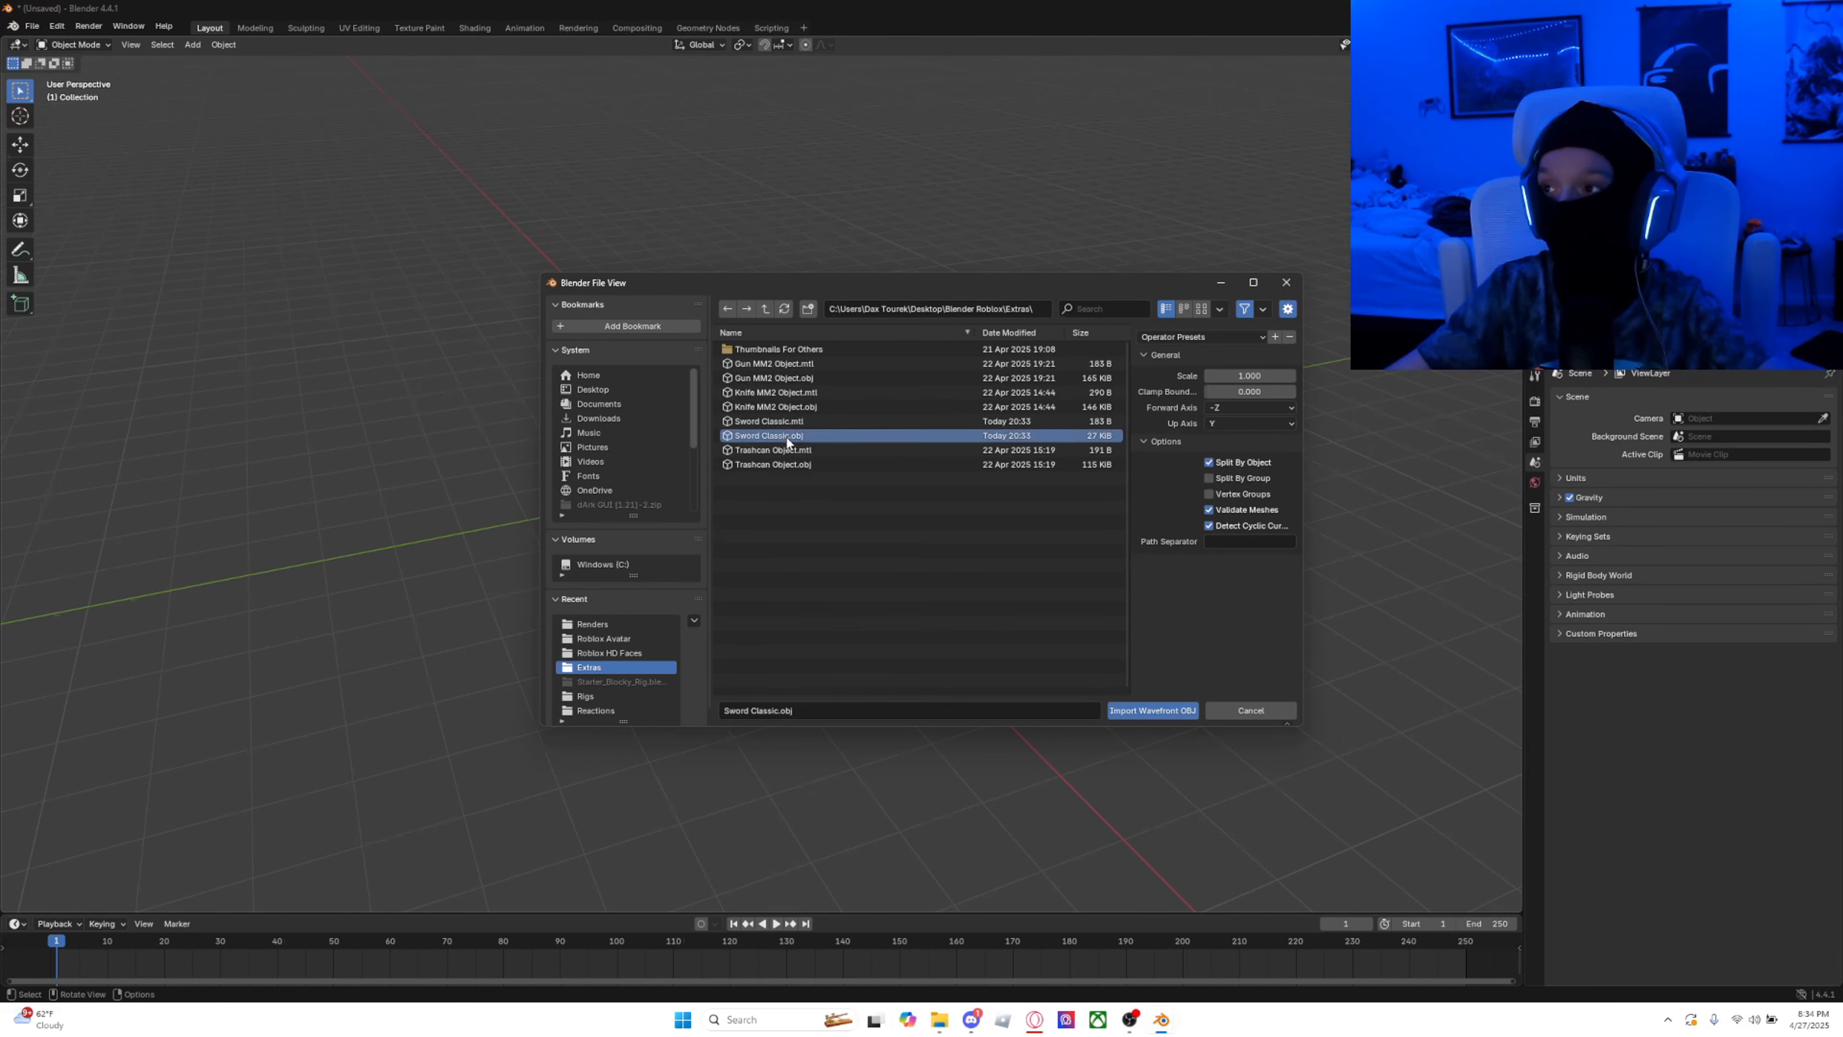
click(1153, 710)
Step: Show the sword's textures by changing the viewport shading to Material Preview
scroll(954, 511, up, 5)
middle_drag(613, 412, 842, 411)
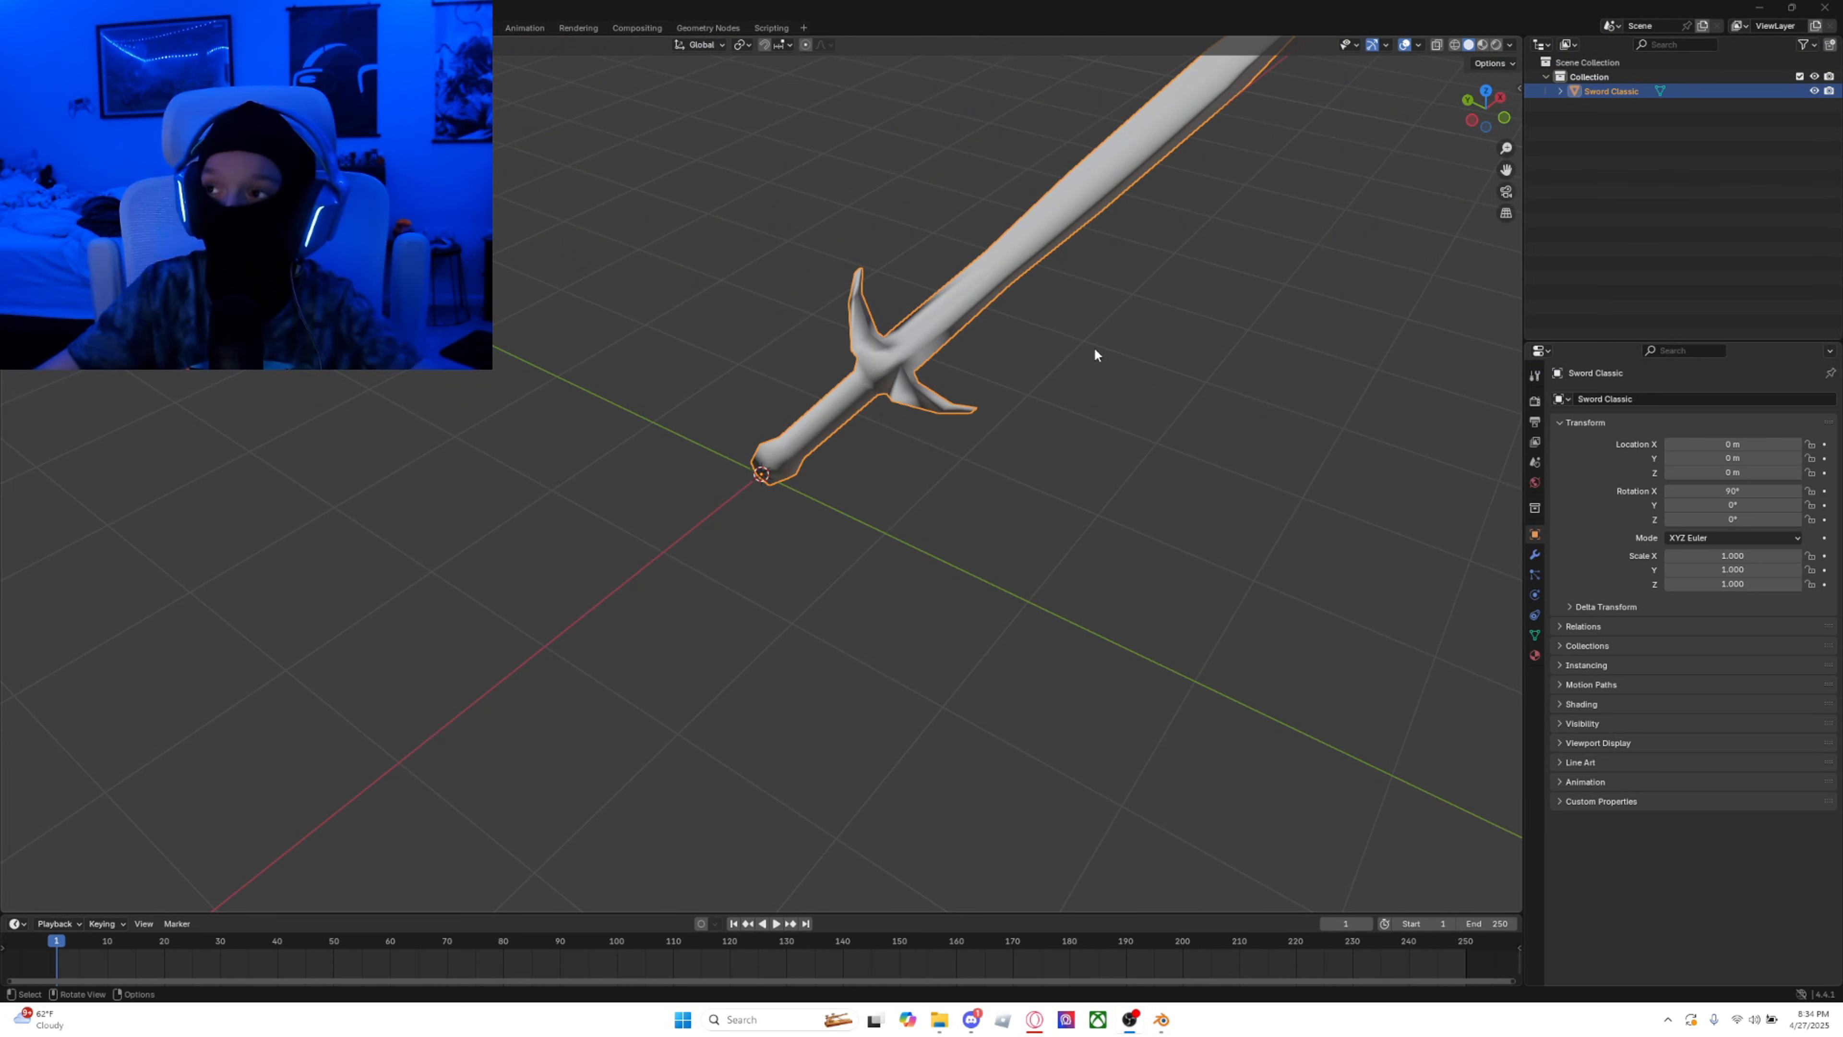
click(1482, 44)
mouse_move(1197, 217)
middle_down()
mouse_move(1032, 314)
mouse_move(913, 297)
mouse_move(851, 373)
middle_up()
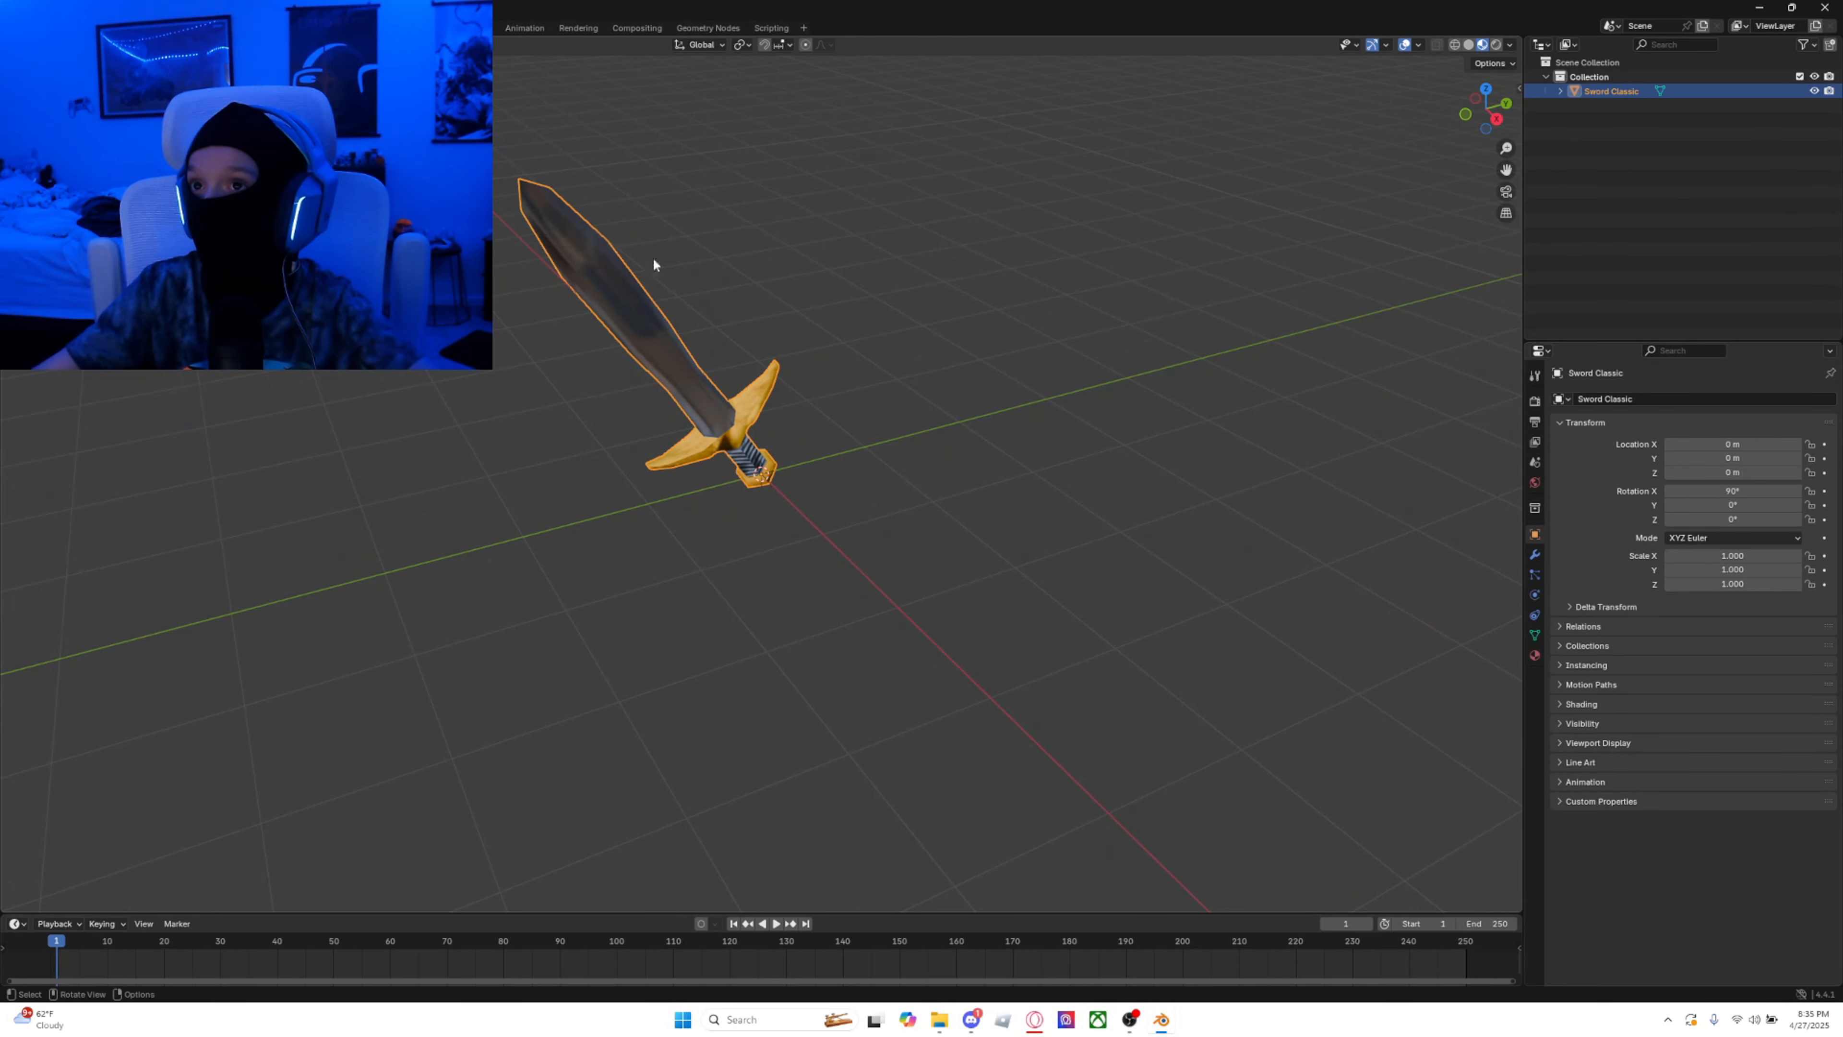
Step: Raise the sword about 0.14 m on Z and rotate it to about 59.3° on X and -14.8° on Y
click(16, 138)
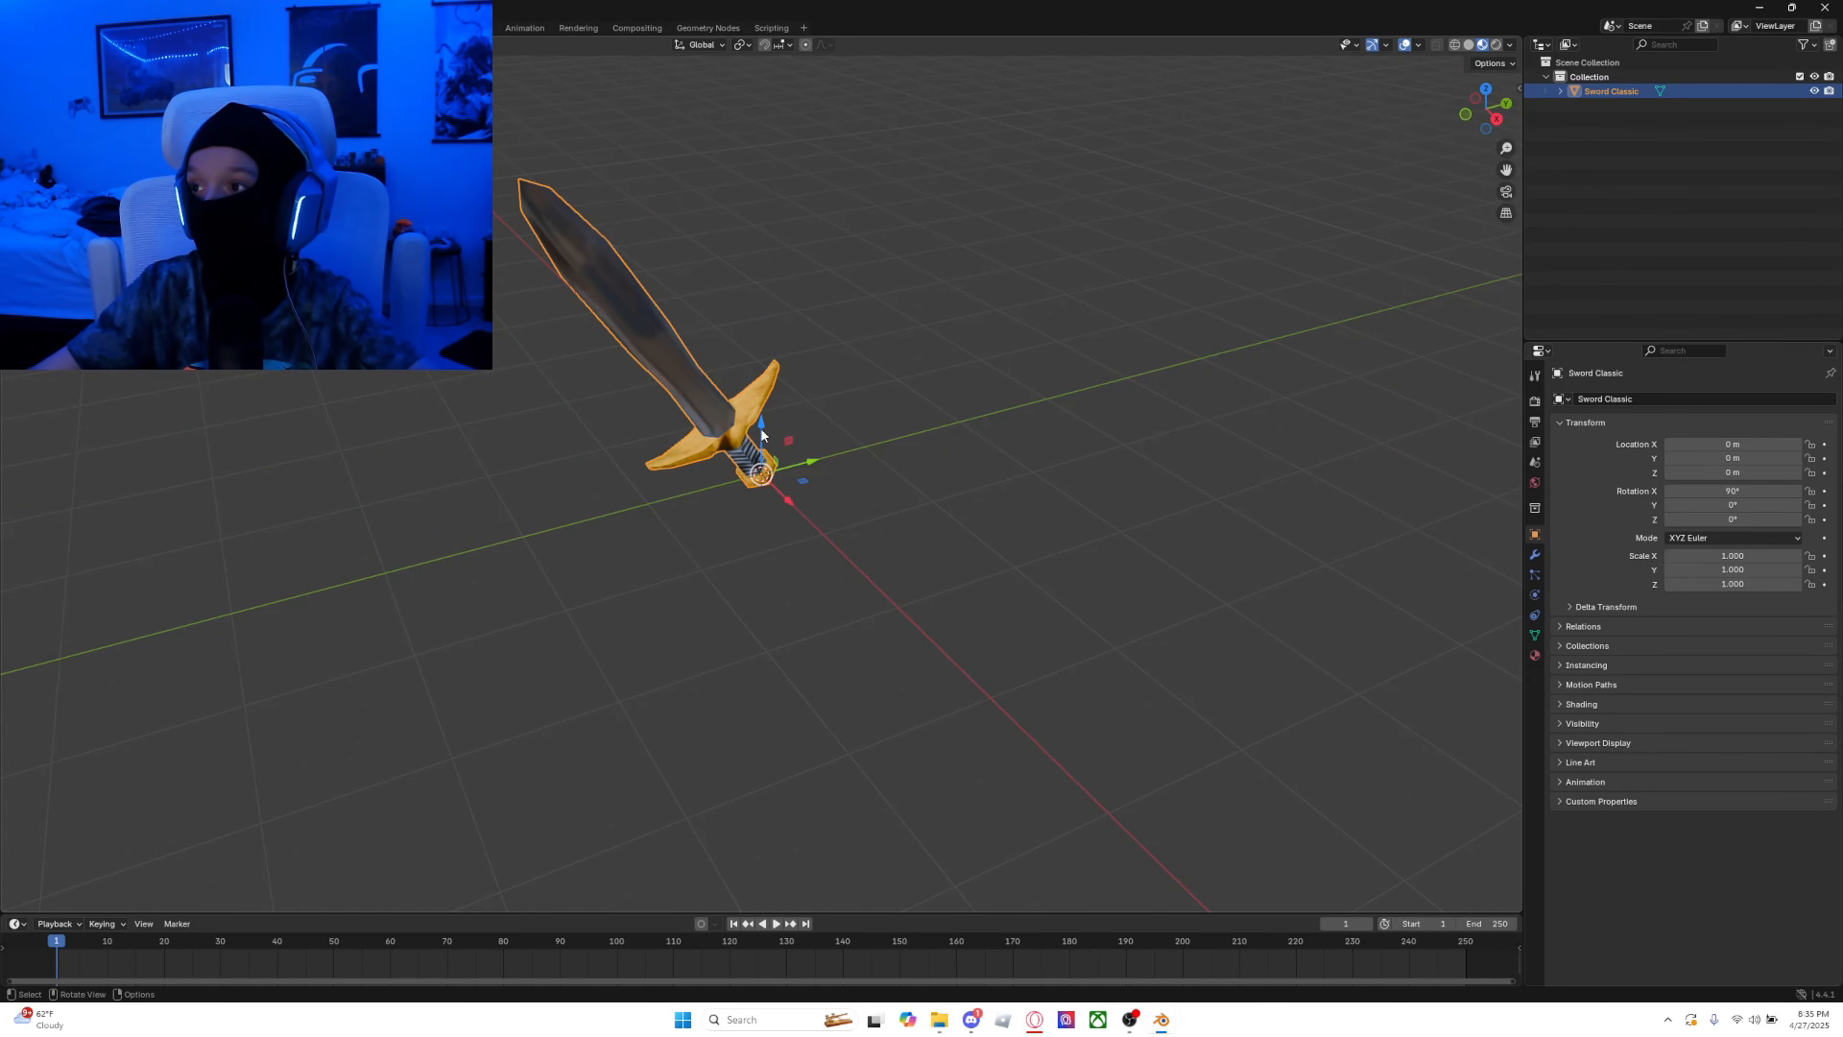
mouse_move(762, 425)
mouse_down()
mouse_move(761, 278)
mouse_move(761, 411)
mouse_move(760, 375)
mouse_move(779, 439)
mouse_up()
click(15, 161)
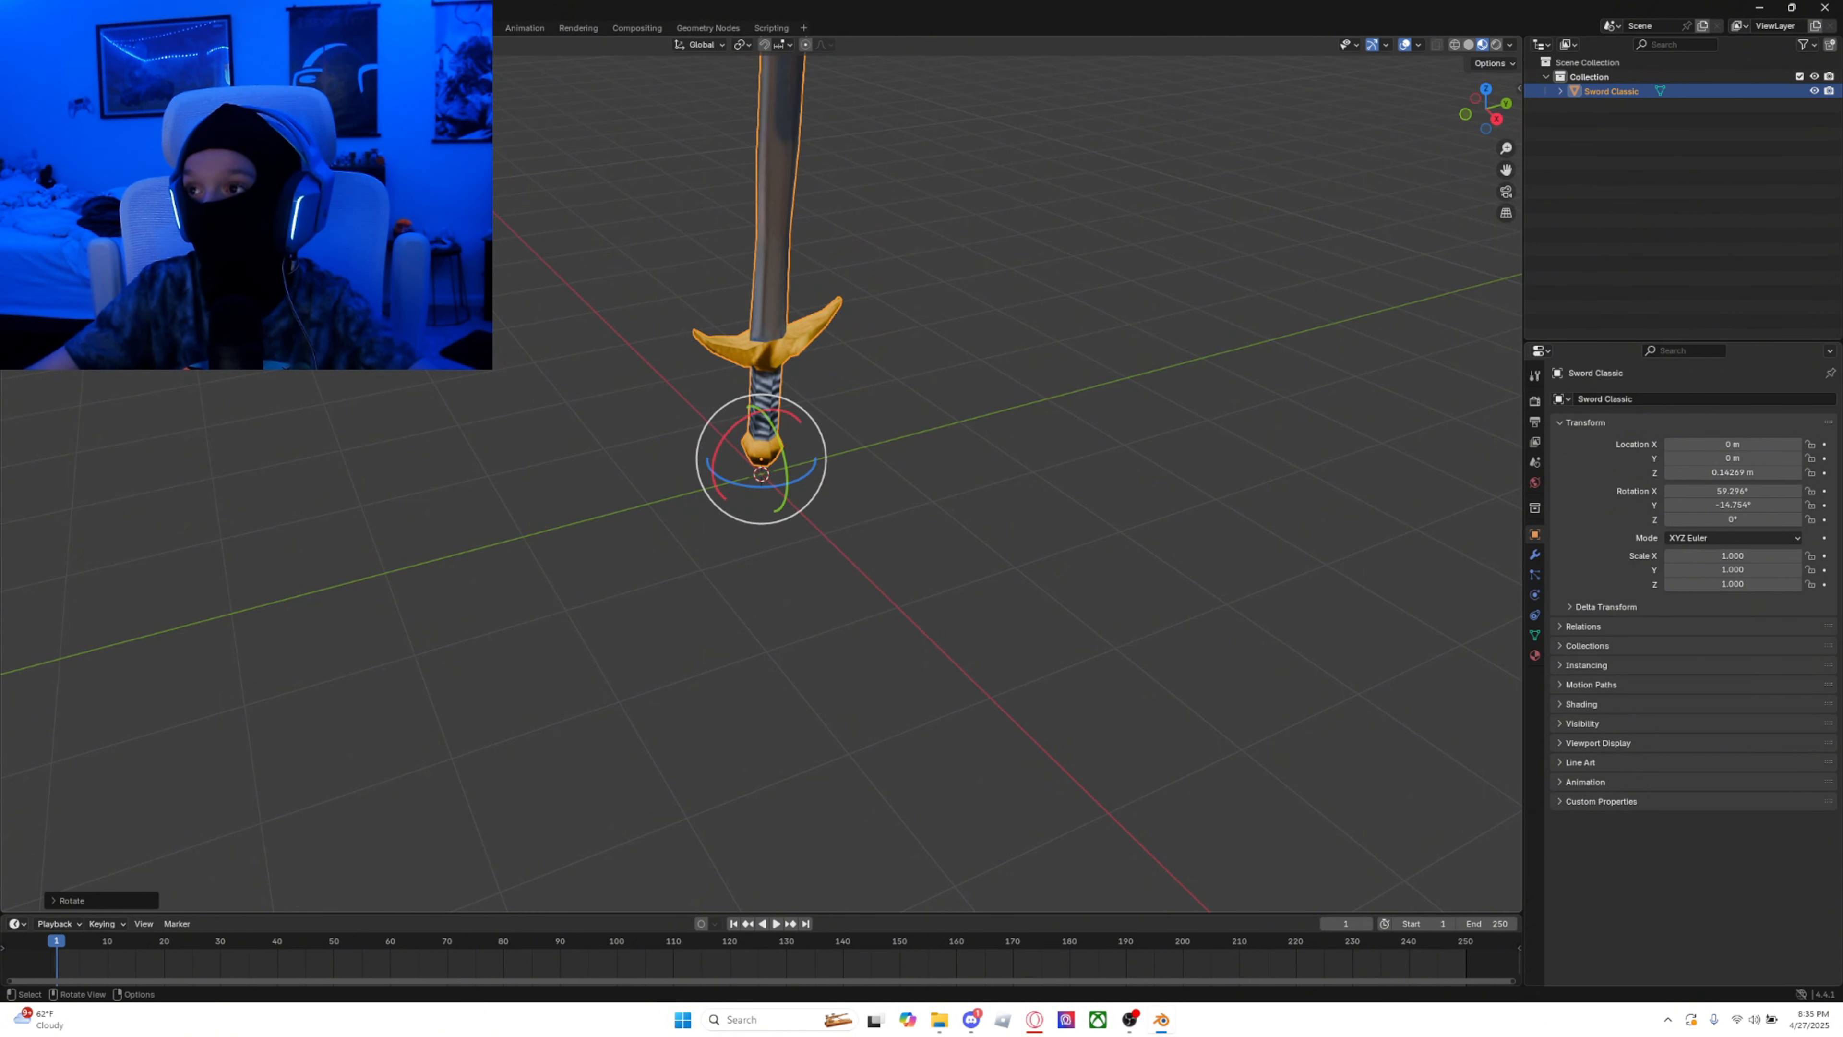
Step: Resize the sword freehand along the Y axis to a scale of about X 0.99, Y -2.01 and Z 2.71
key(s)
key(y)
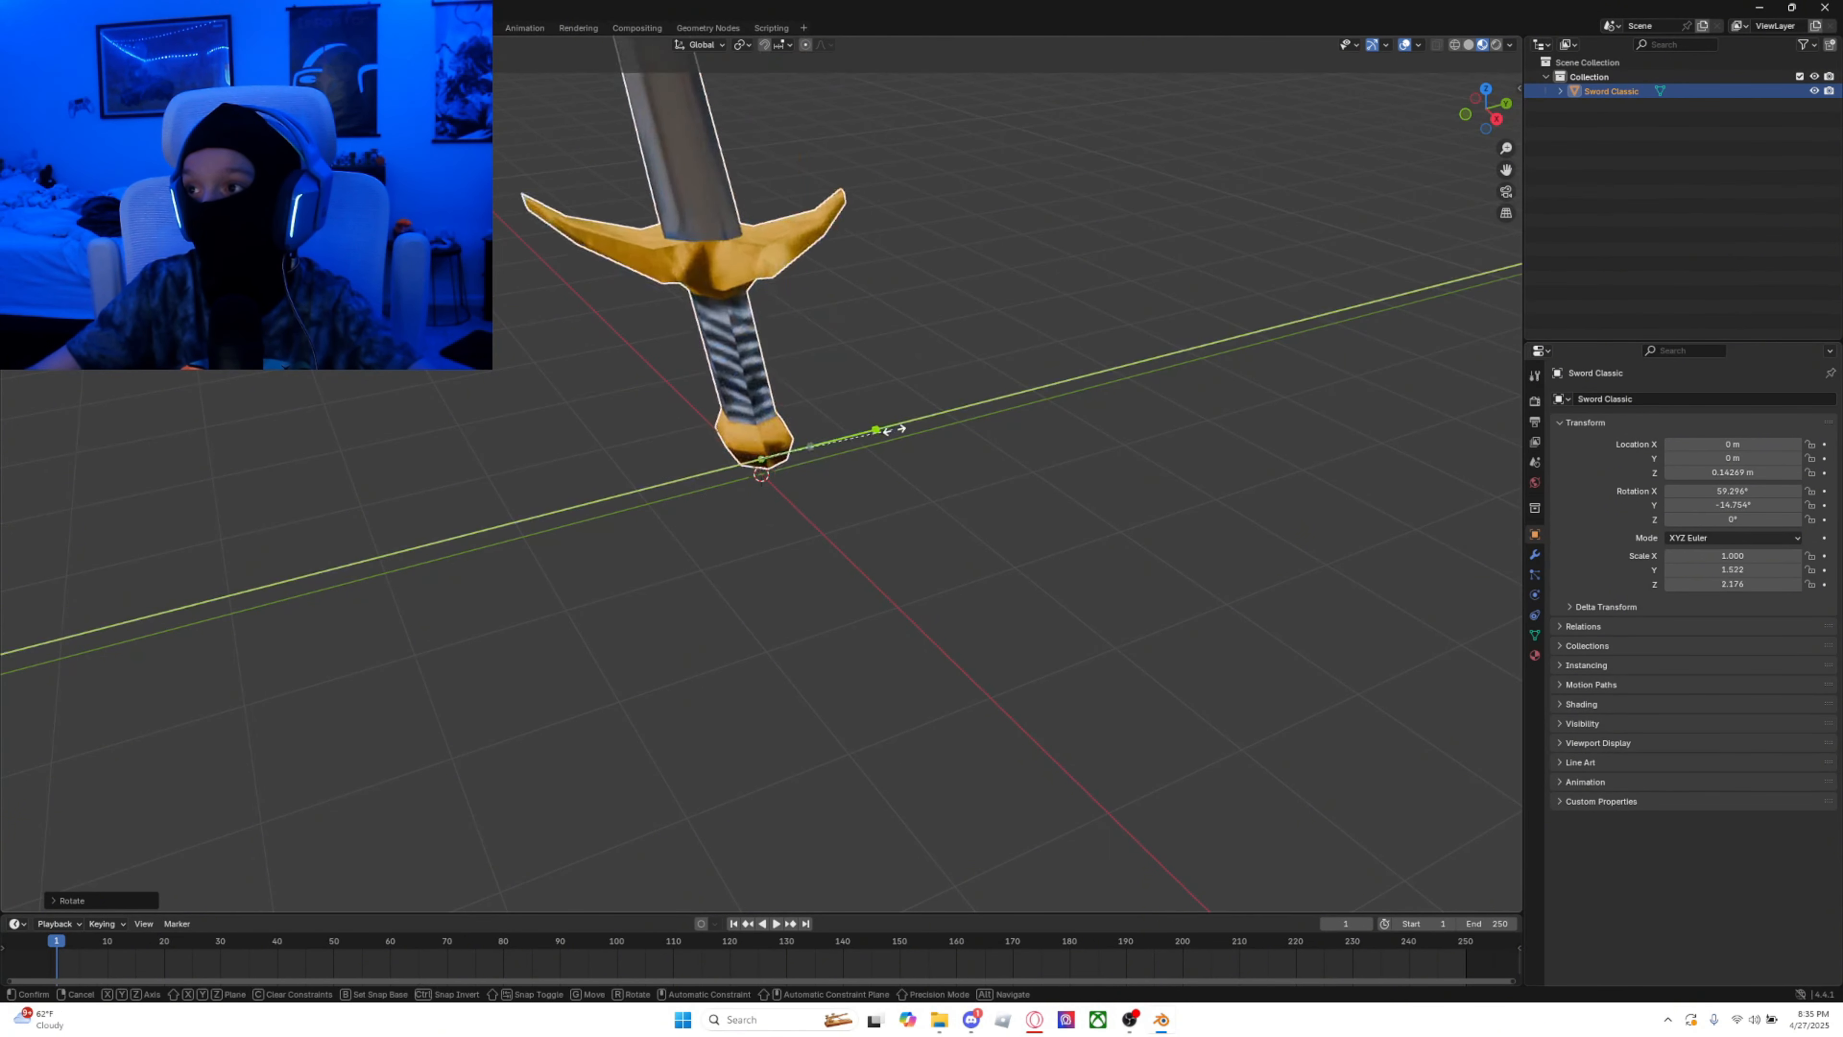
drag(894, 430, 1068, 327)
scroll(572, 550, down, 9)
middle_drag(572, 551, 526, 503)
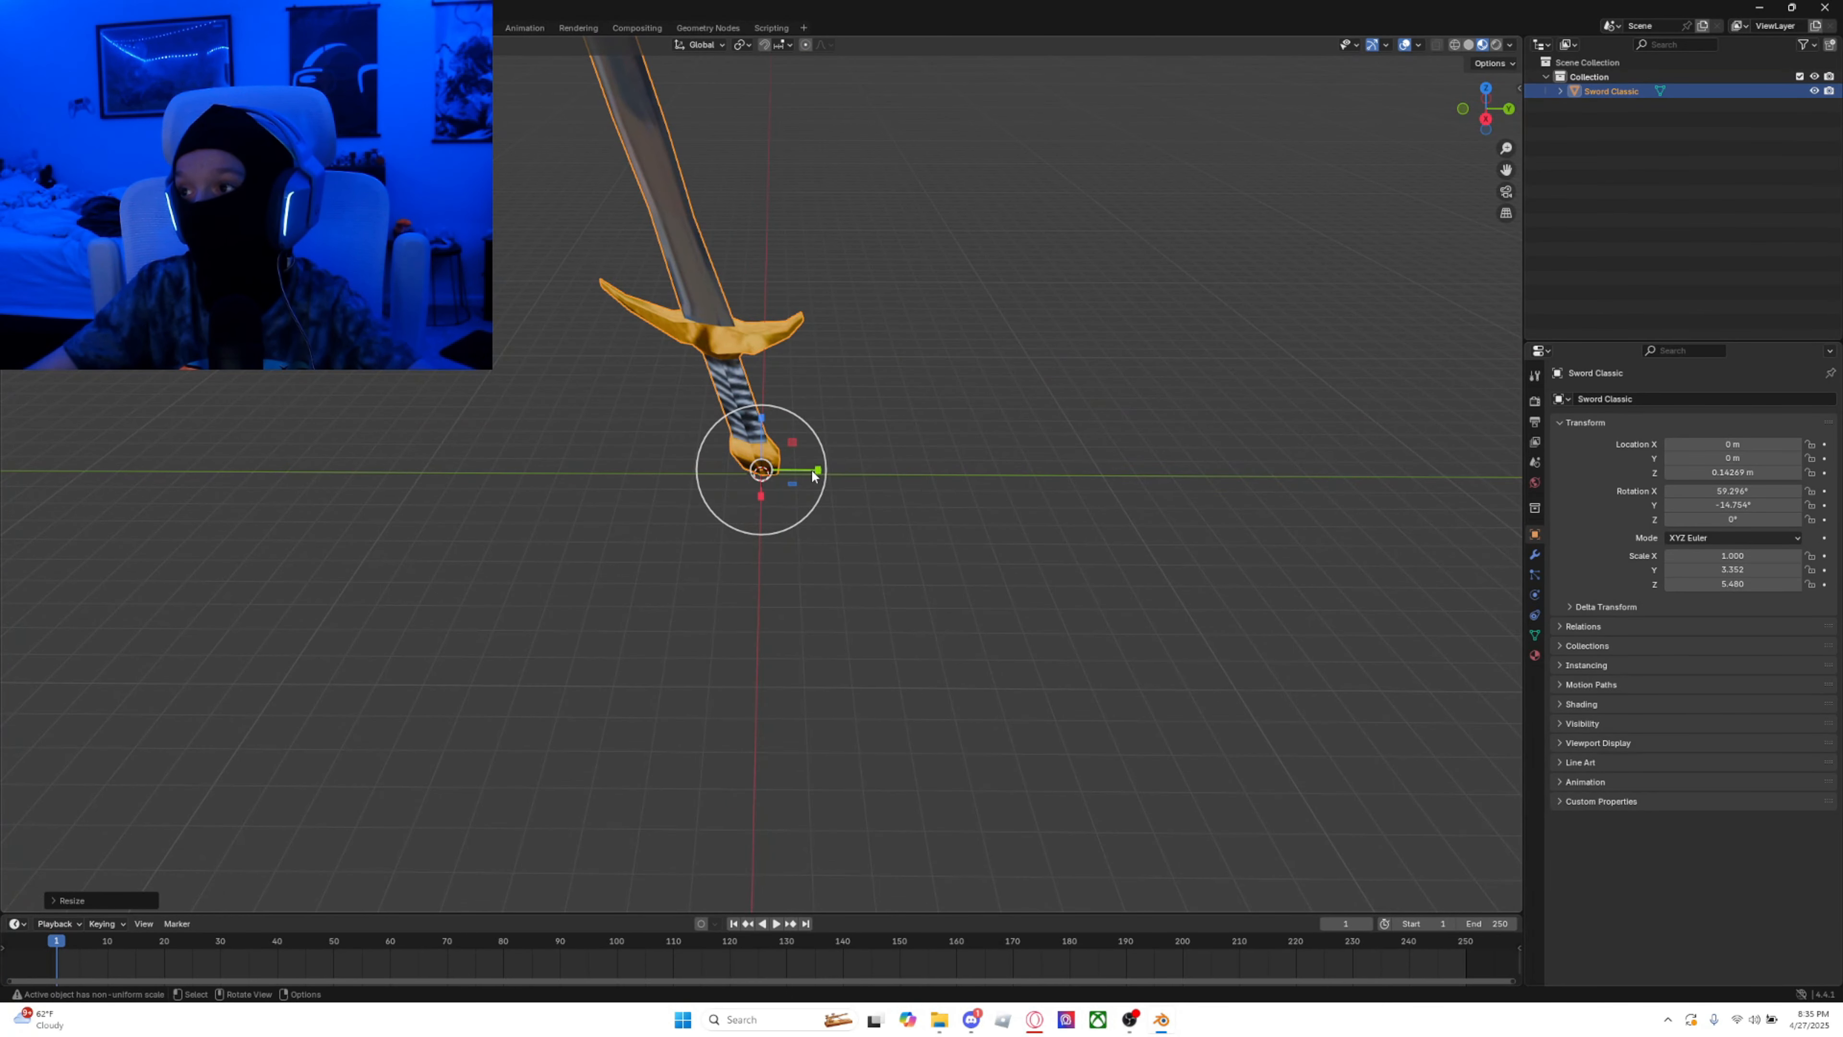
mouse_move(814, 475)
mouse_down()
mouse_move(740, 466)
mouse_move(778, 564)
mouse_move(751, 421)
mouse_move(740, 485)
mouse_move(726, 467)
mouse_move(788, 465)
mouse_move(757, 433)
mouse_move(759, 690)
mouse_move(597, 227)
mouse_move(755, 653)
mouse_move(778, 886)
mouse_move(848, 415)
mouse_move(794, 383)
mouse_move(796, 469)
mouse_up()
scroll(1332, 454, down, 3)
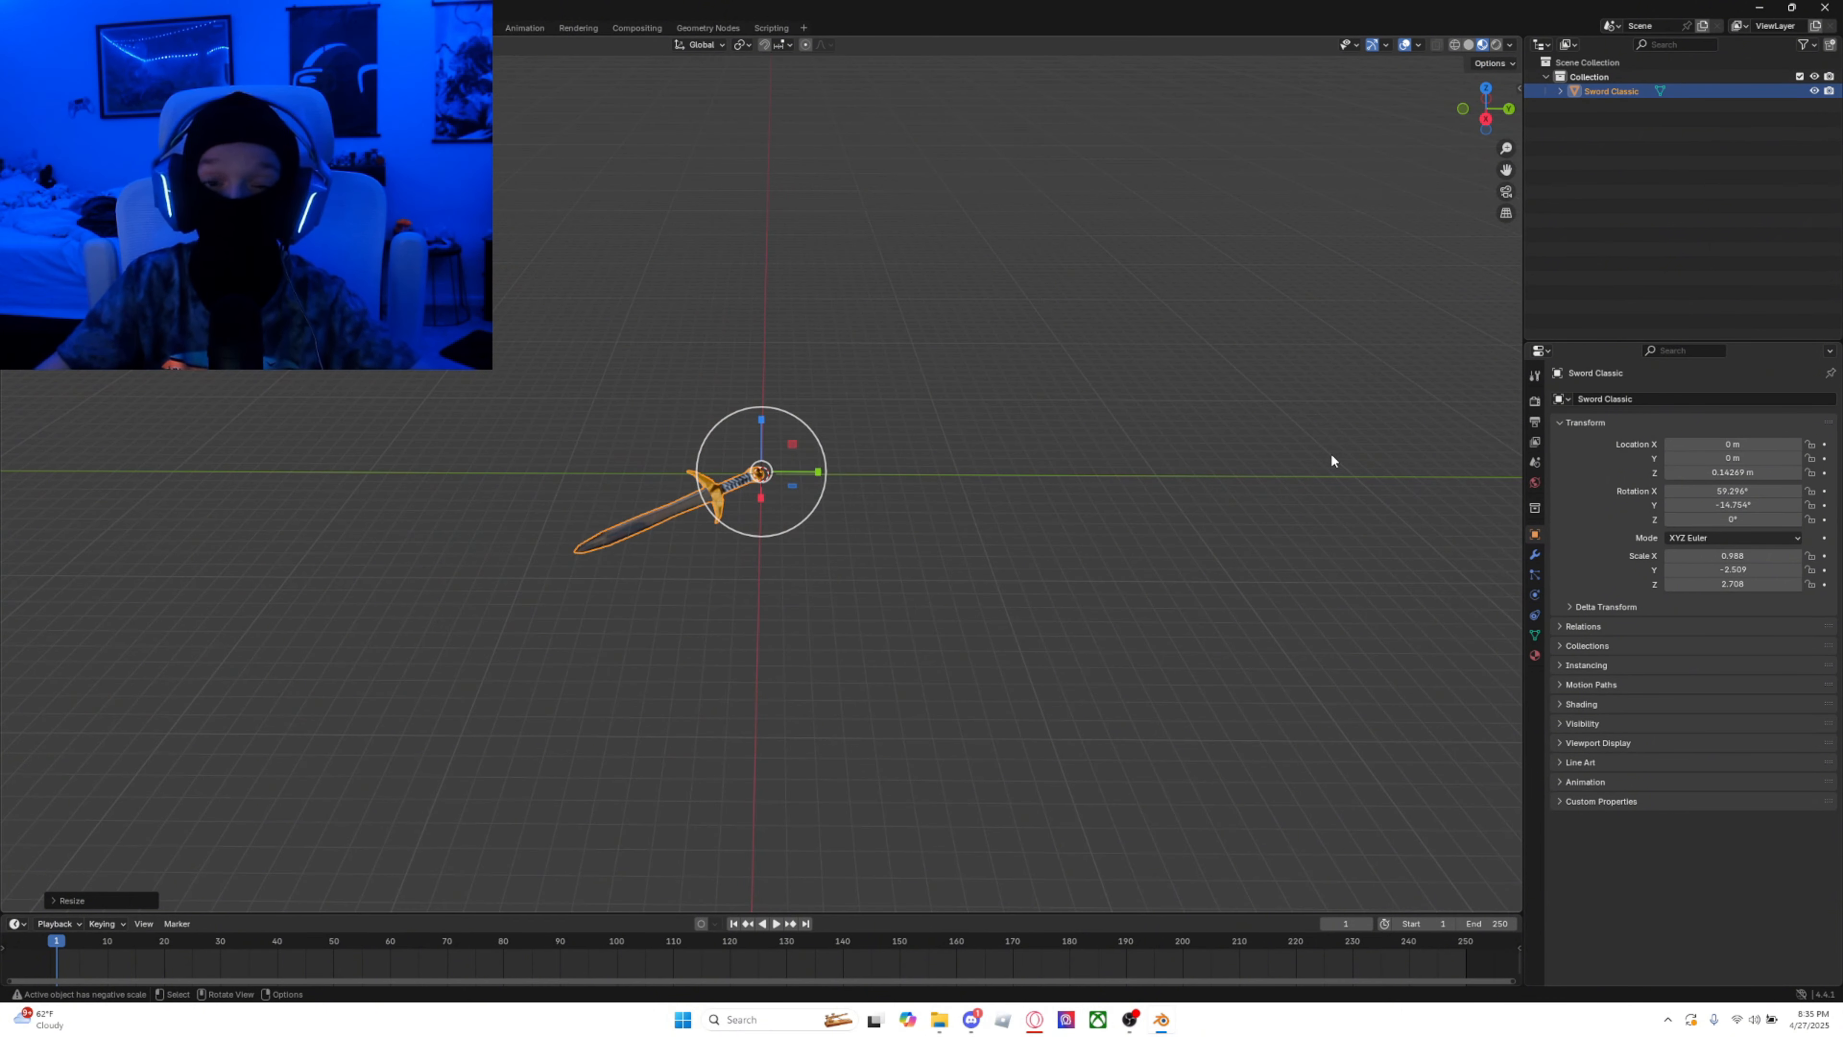